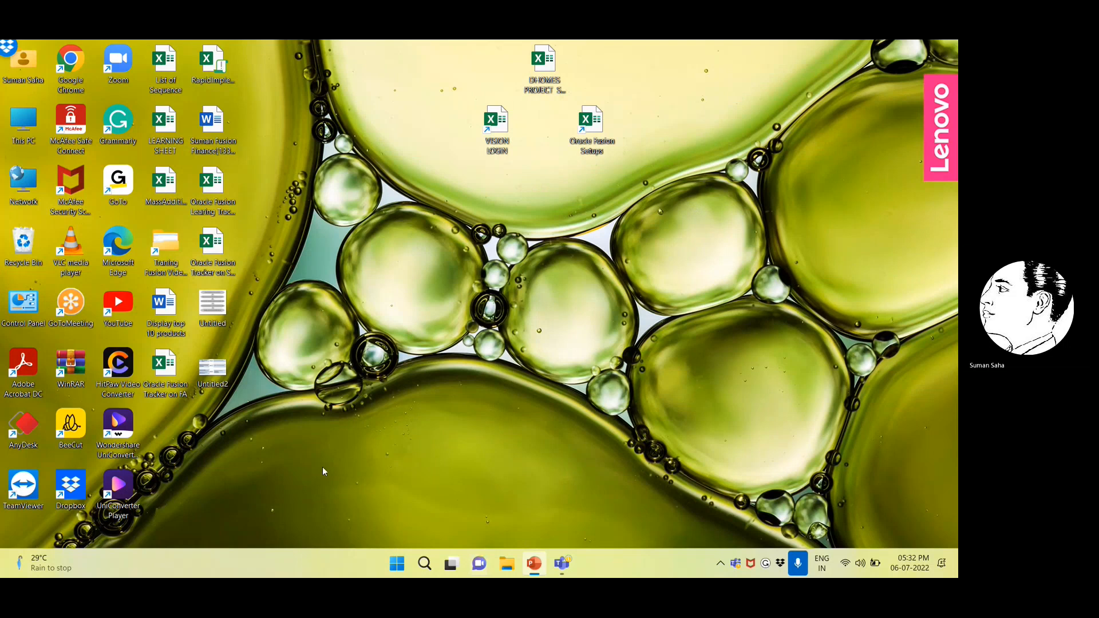
- Open the bookmarked Oracle Applications Cloud sign-in page in Google Chrome and sign in with the account's user ID and password
double_click(64, 67)
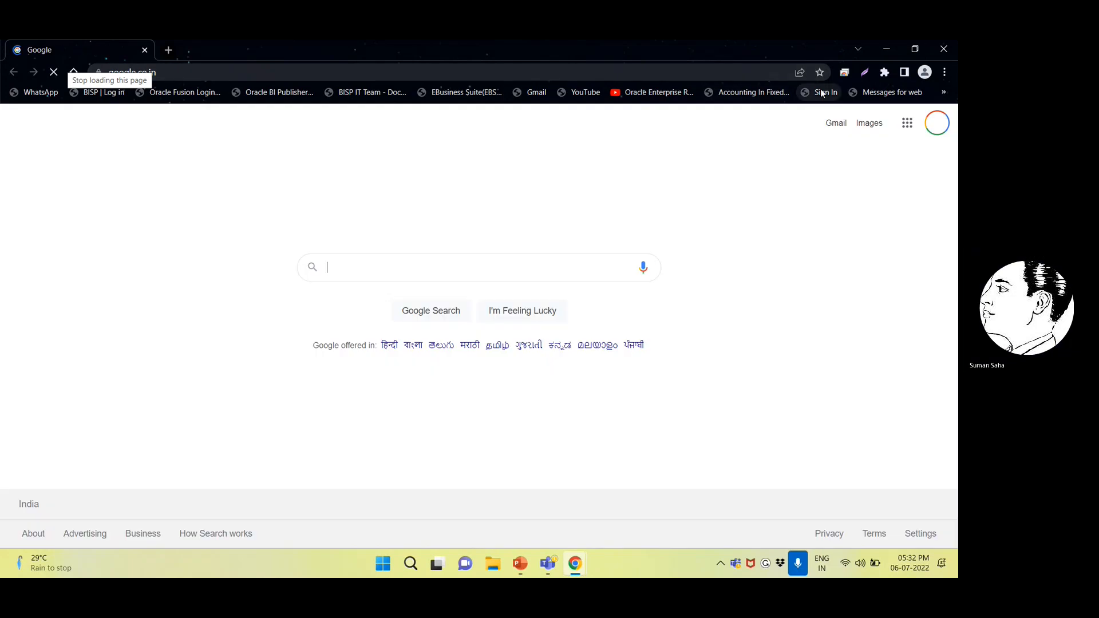
left_click(822, 93)
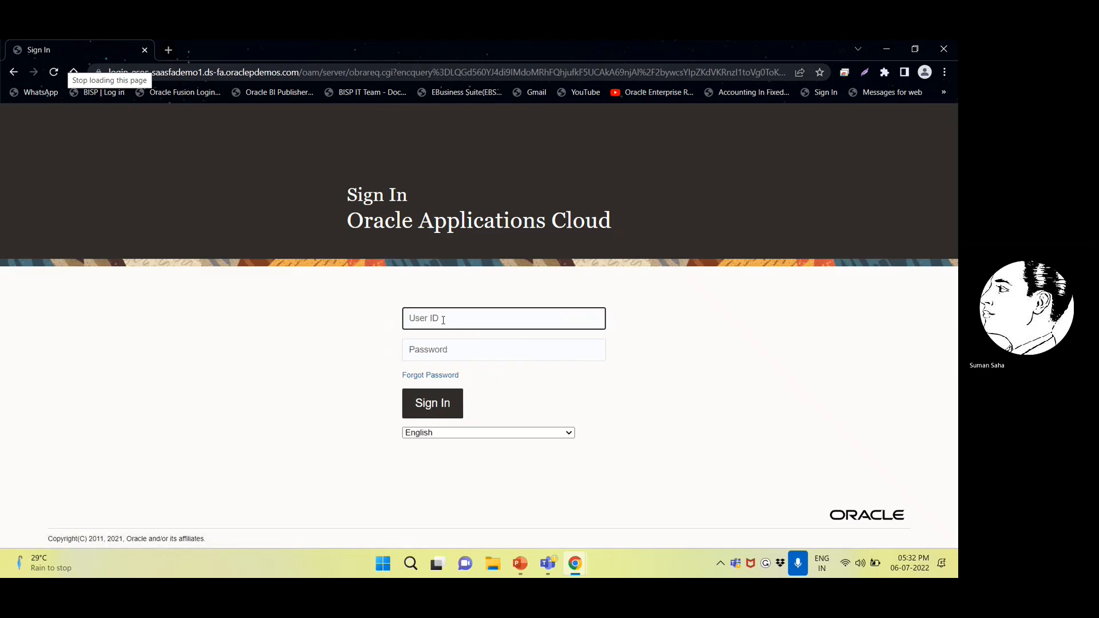
type("ss")
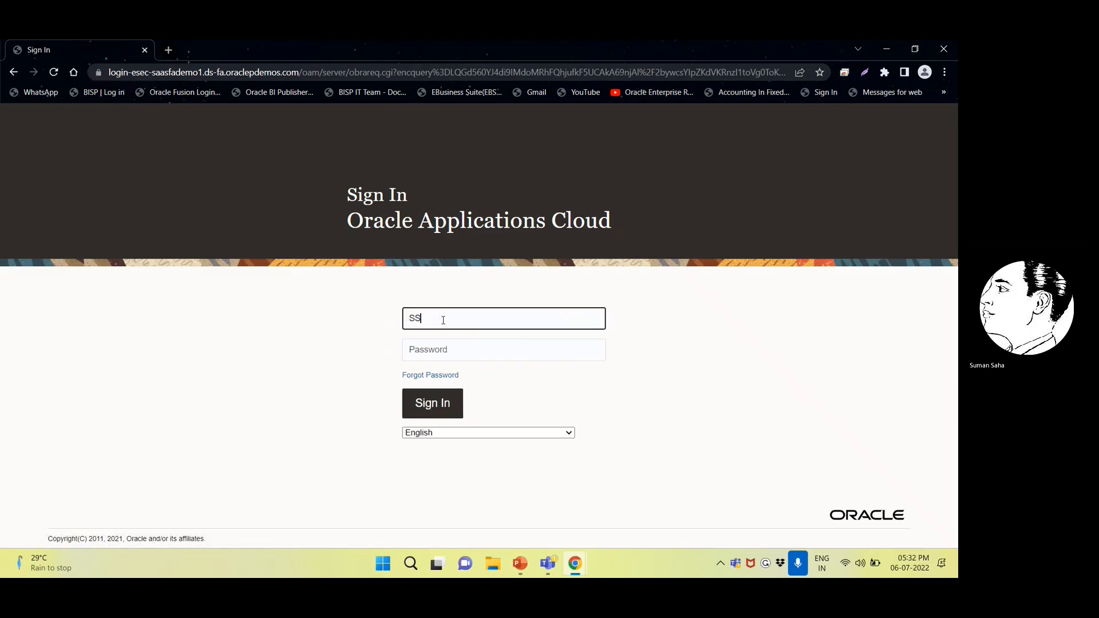
type(".365")
key("Tab")
type("•••")
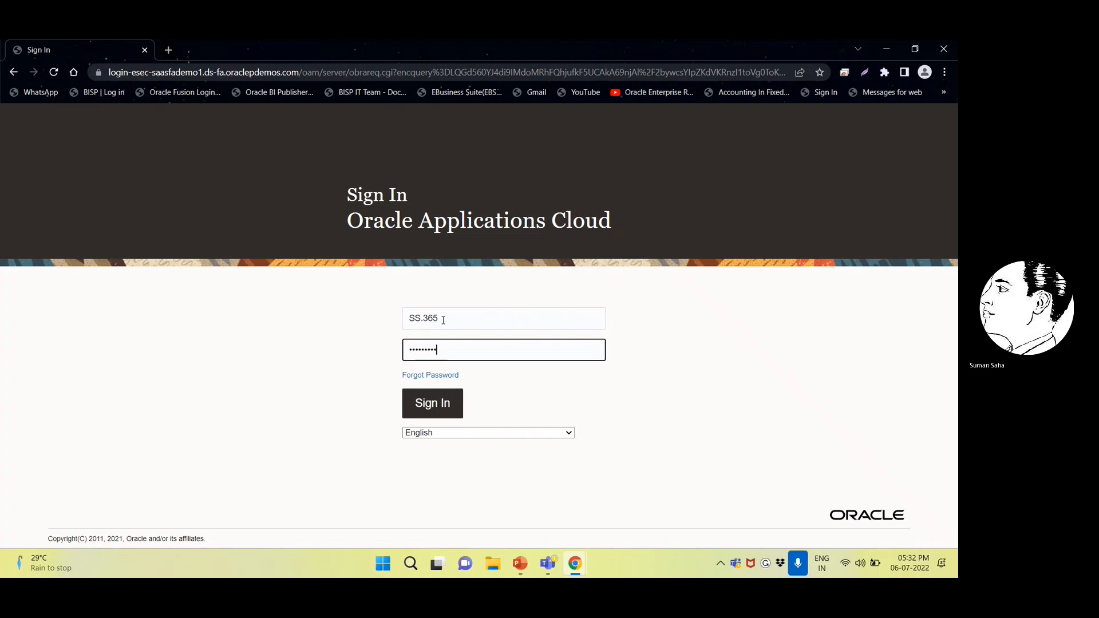
type("••••••")
key("Return")
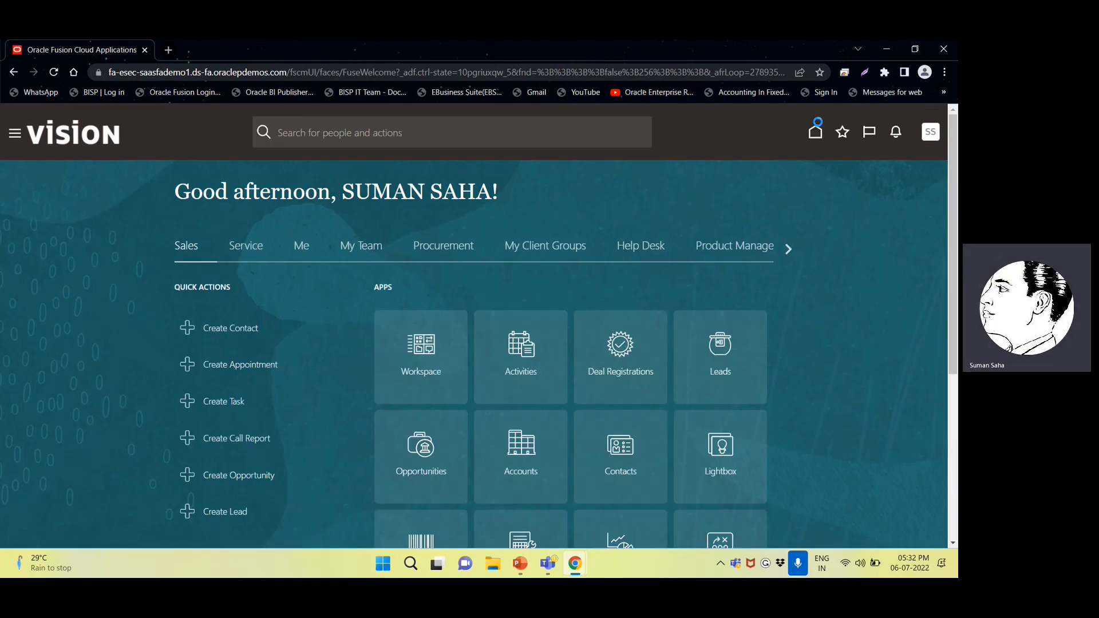
- Find Fixed Assets among the home page's functional areas and open its Assets work area
double_click(789, 250)
left_click(789, 250)
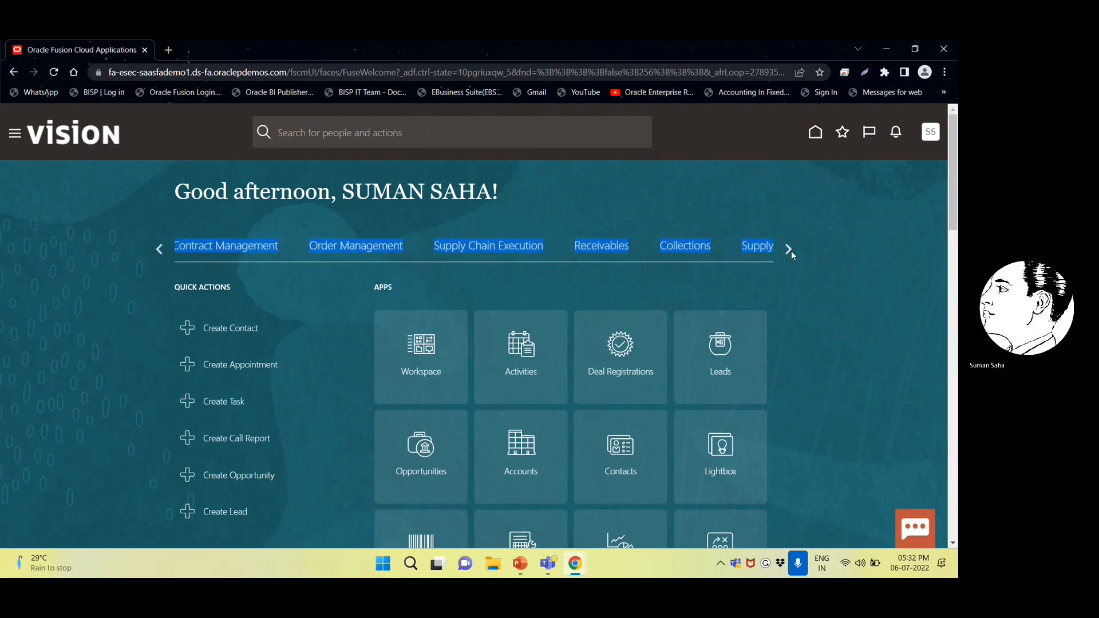
left_click(788, 250)
left_click(810, 245)
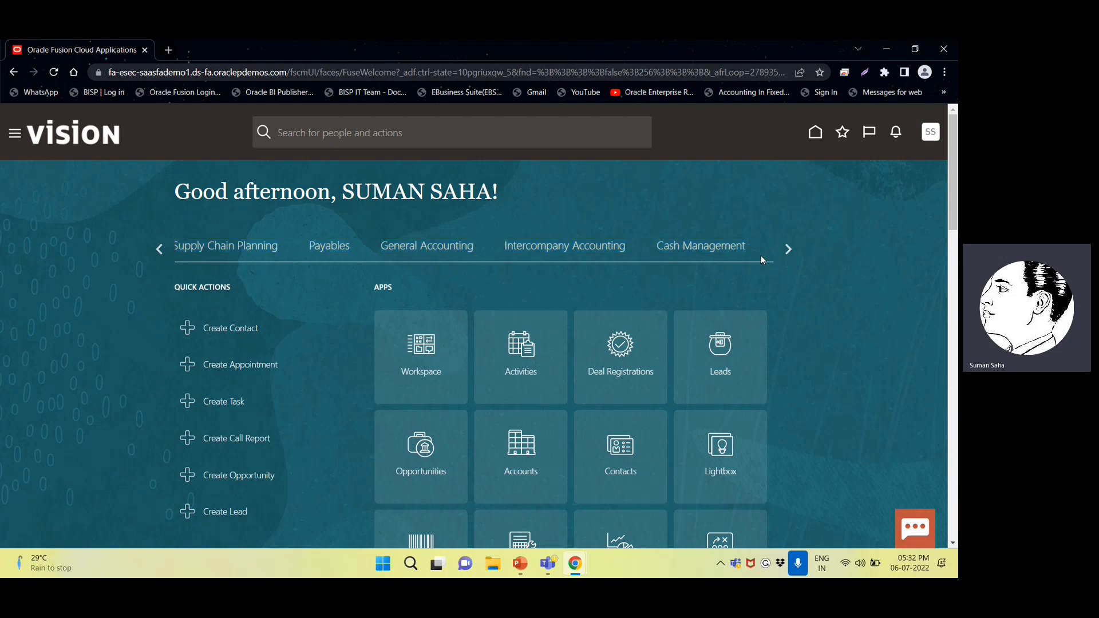
left_click(792, 249)
left_click(792, 249)
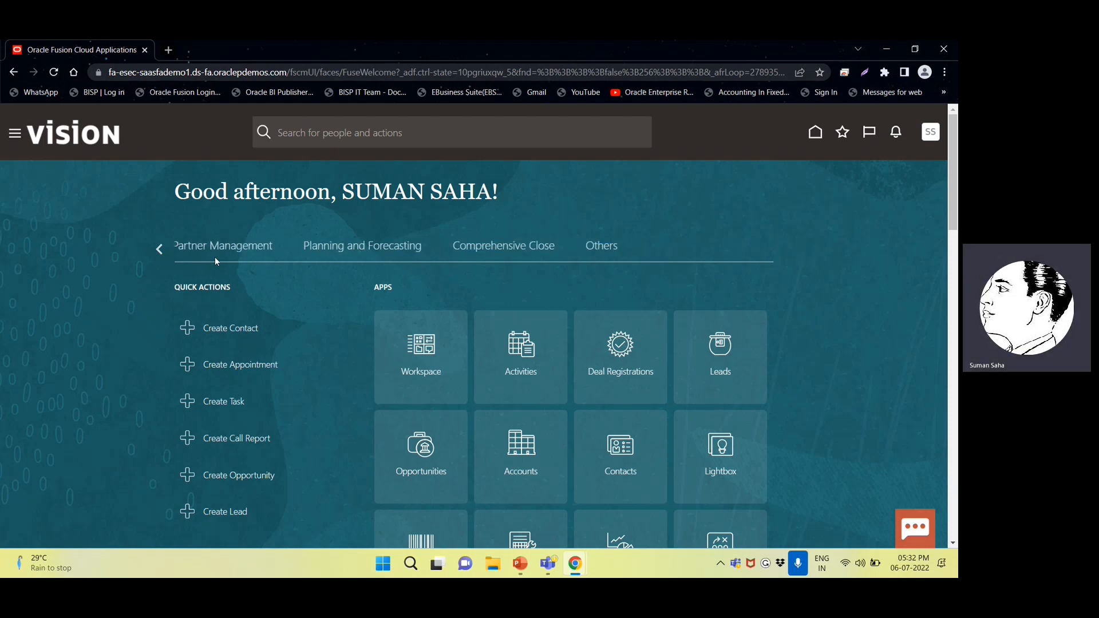
left_click(158, 250)
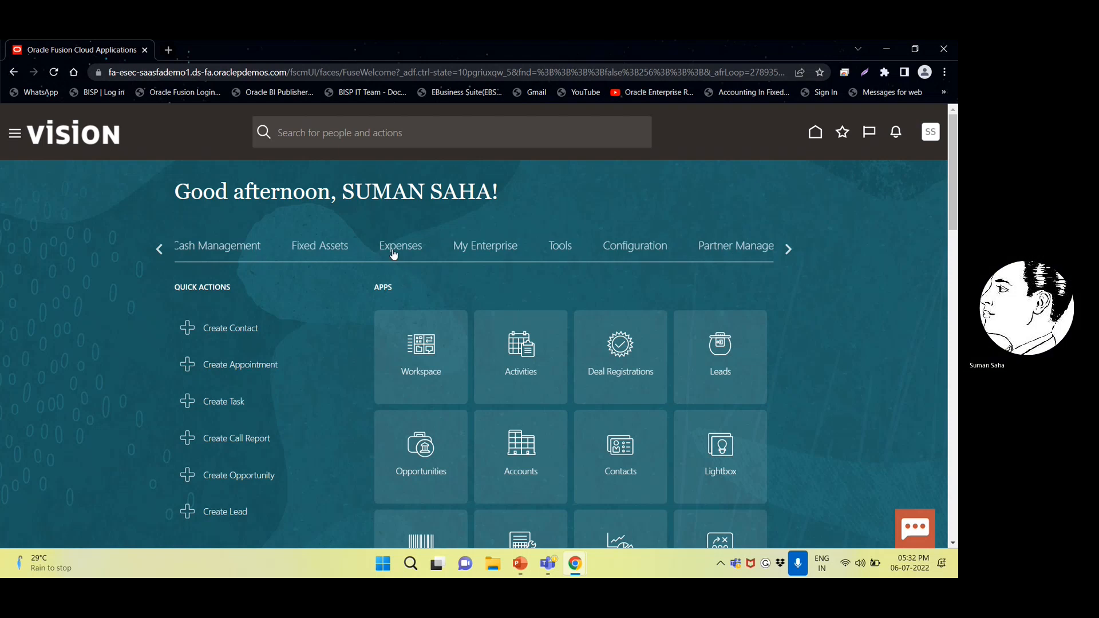
left_click(331, 250)
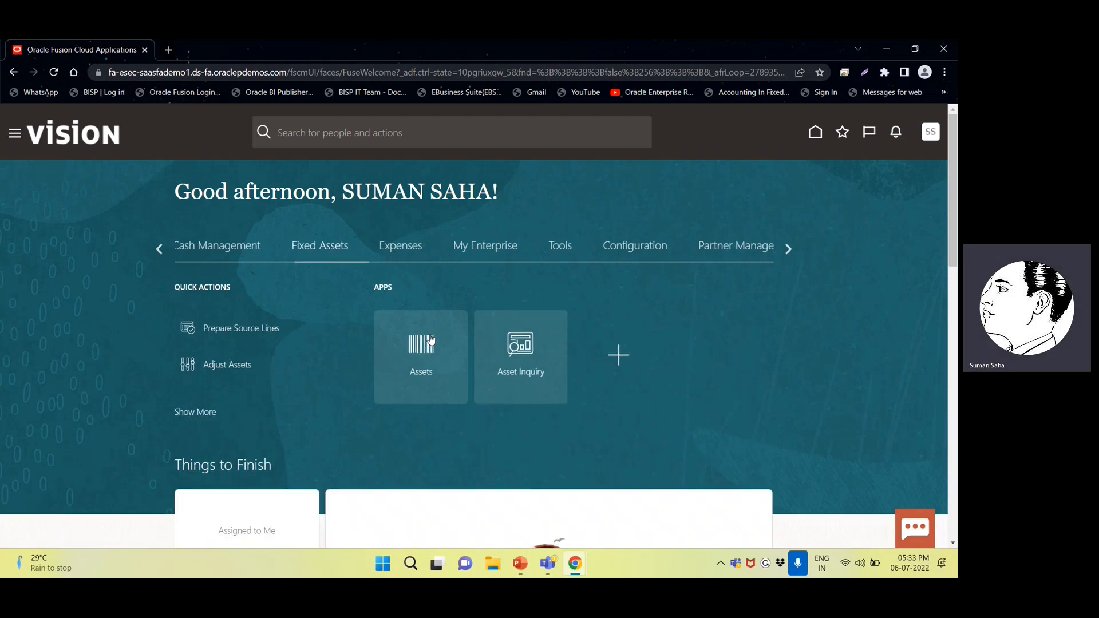
left_click(430, 341)
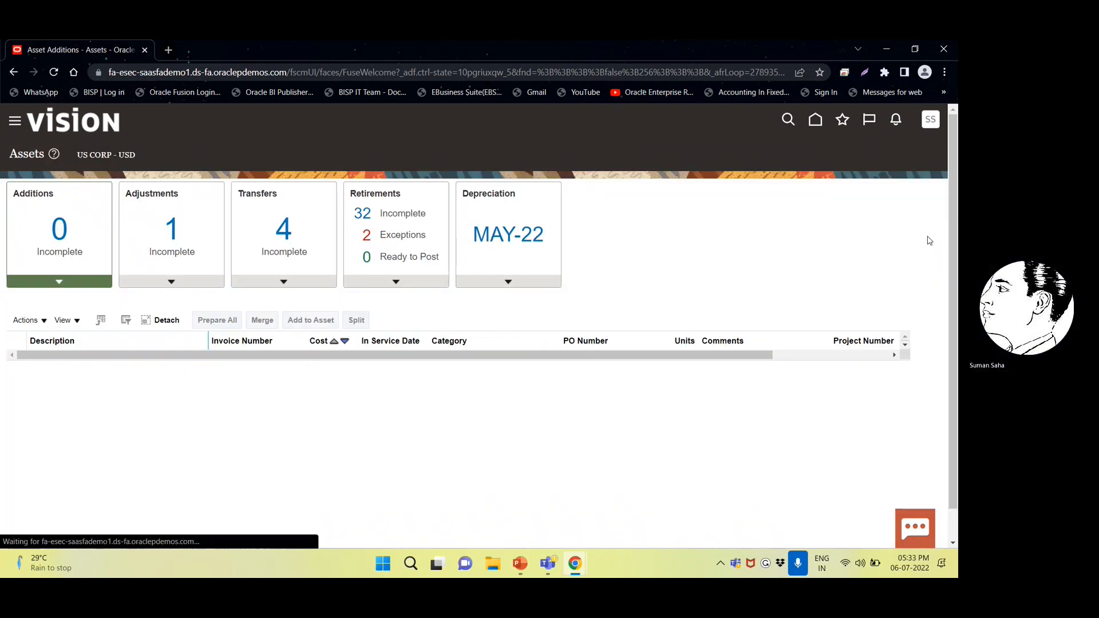
- Start adding an asset in the US CORP book and set its asset type to CIP
left_click(931, 243)
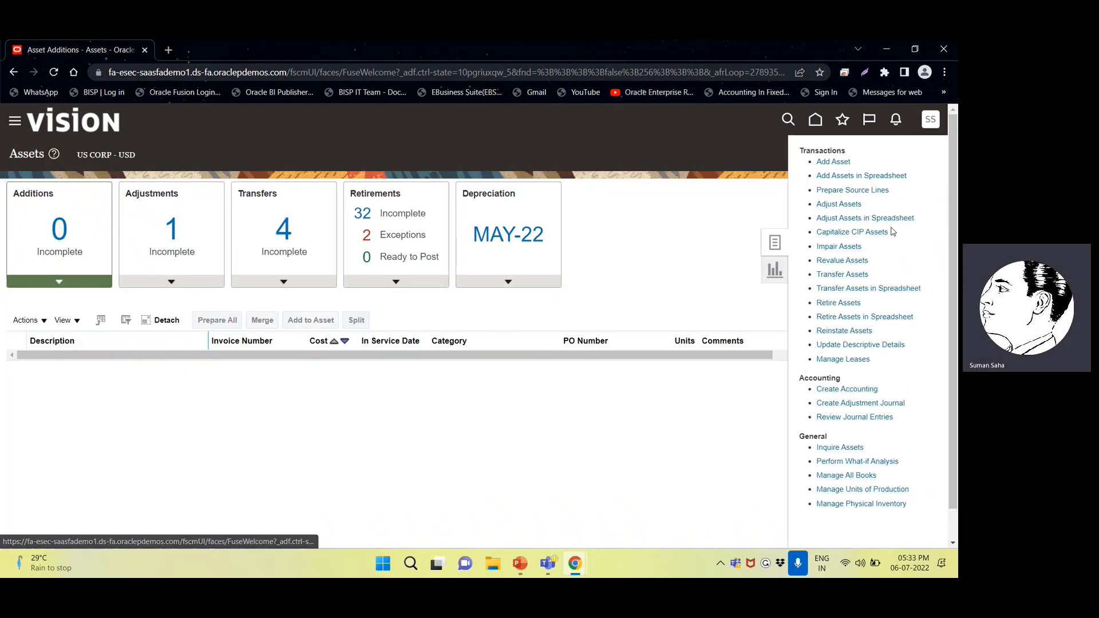
left_click(833, 162)
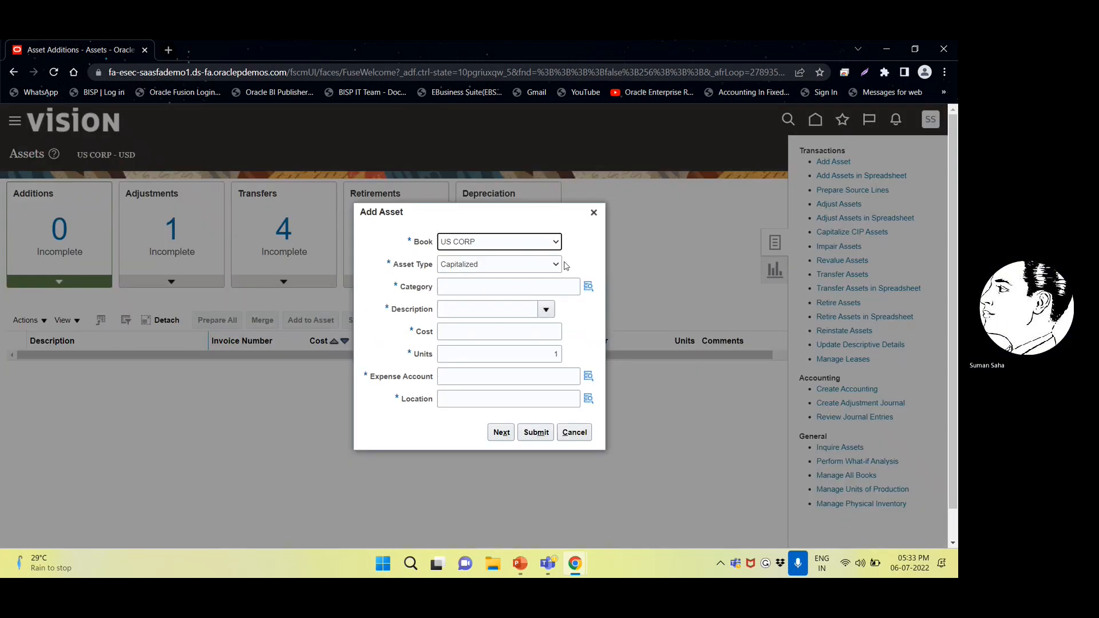
left_click(492, 267)
left_click(492, 267)
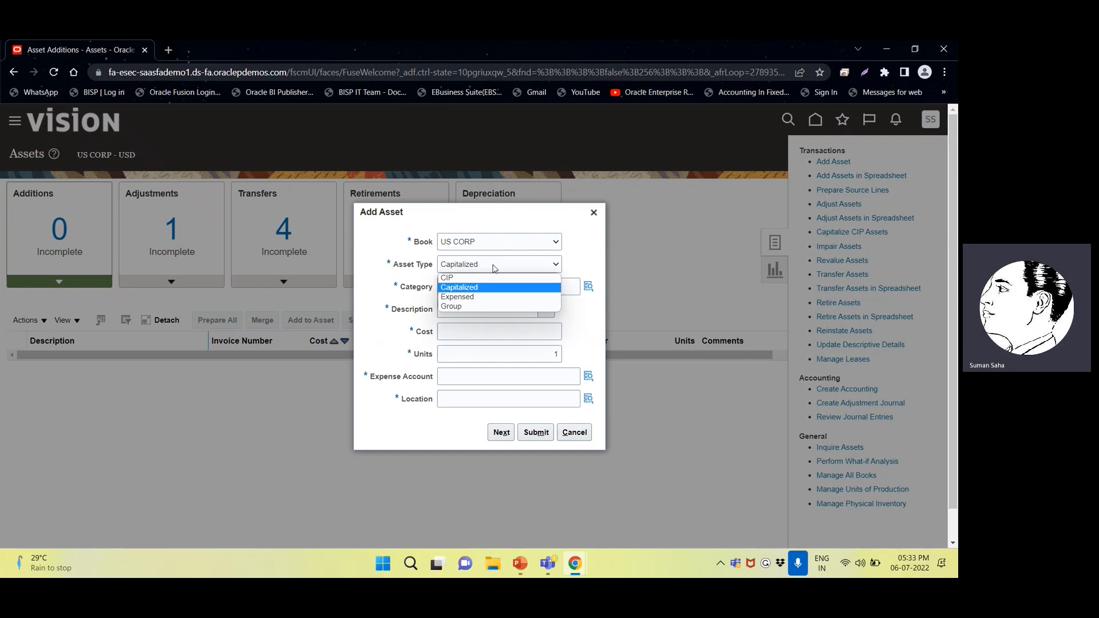
left_click(464, 281)
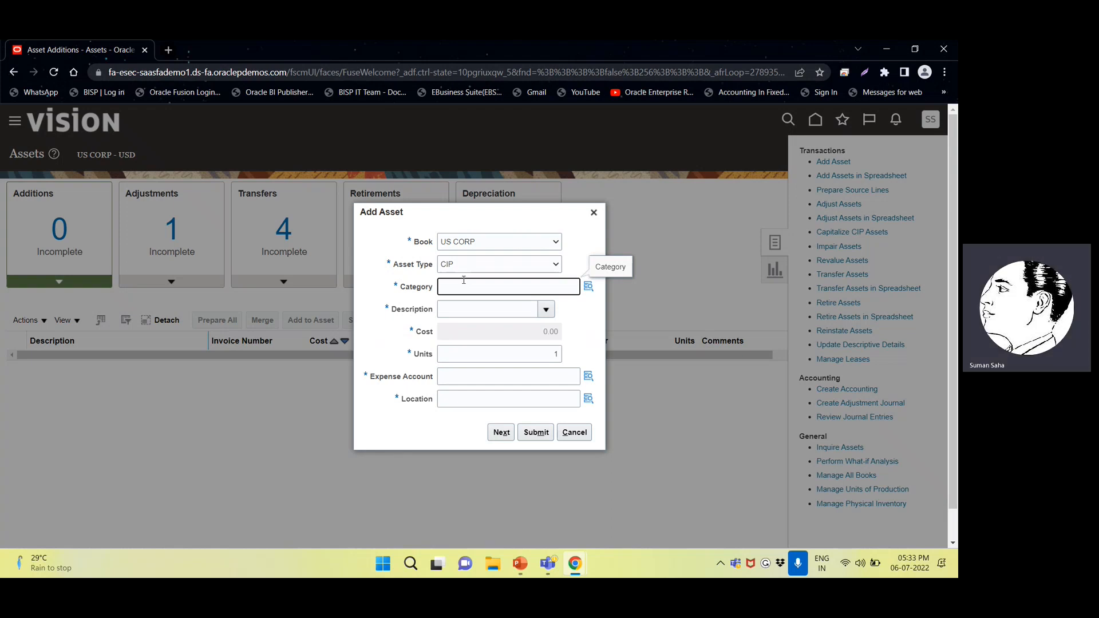
- Search the category combinations and assign major category EQUIPMENT with minor category LABORATORY to the asset
left_click(587, 288)
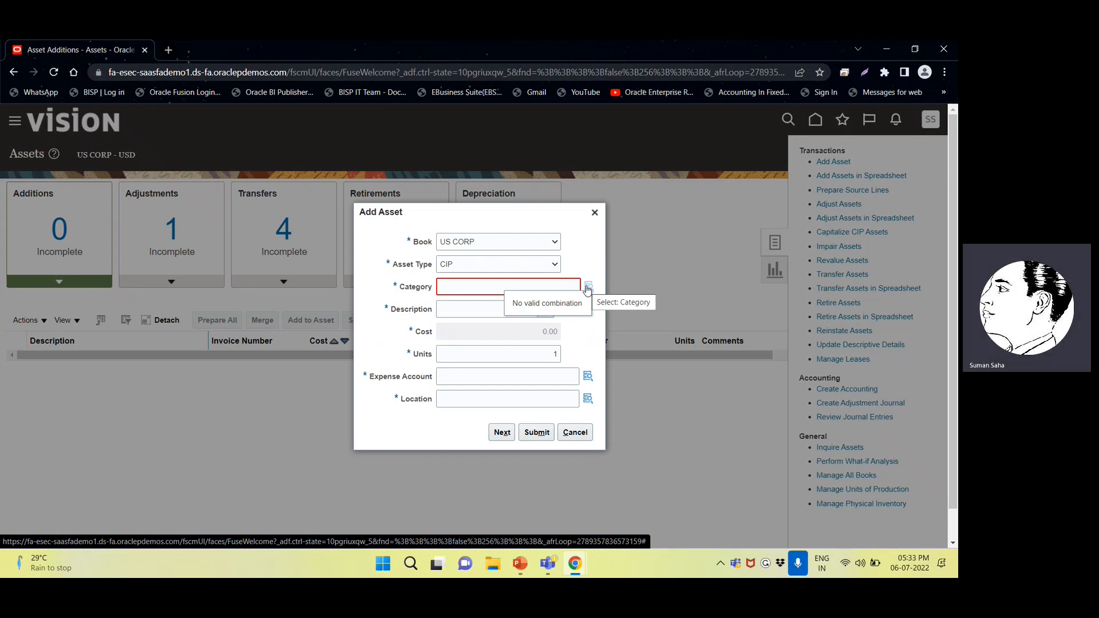
left_click(588, 287)
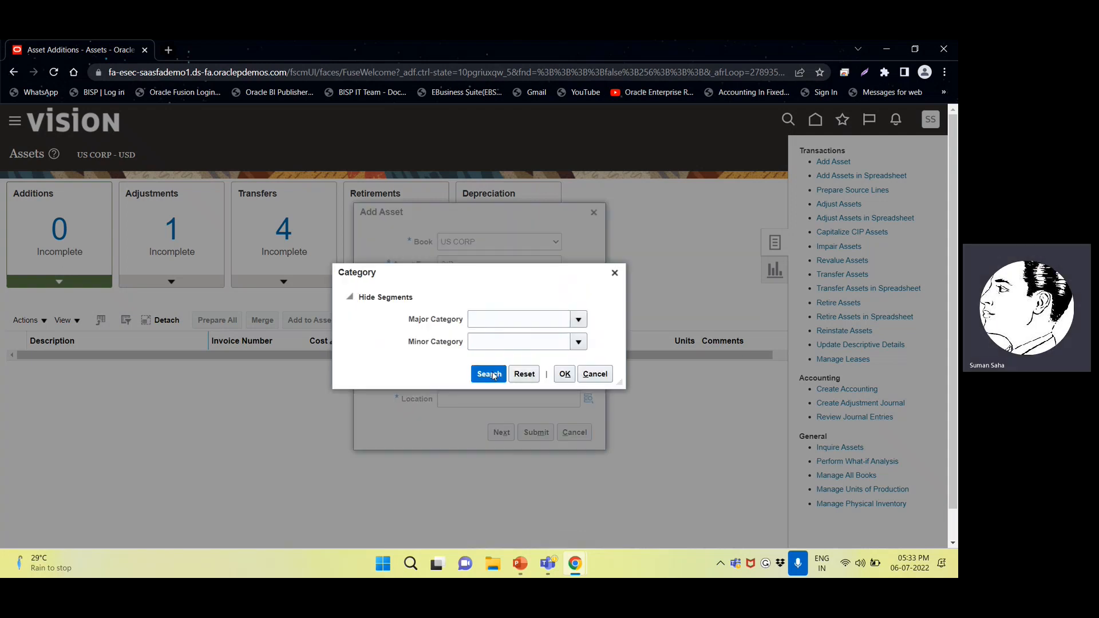
left_click(494, 376)
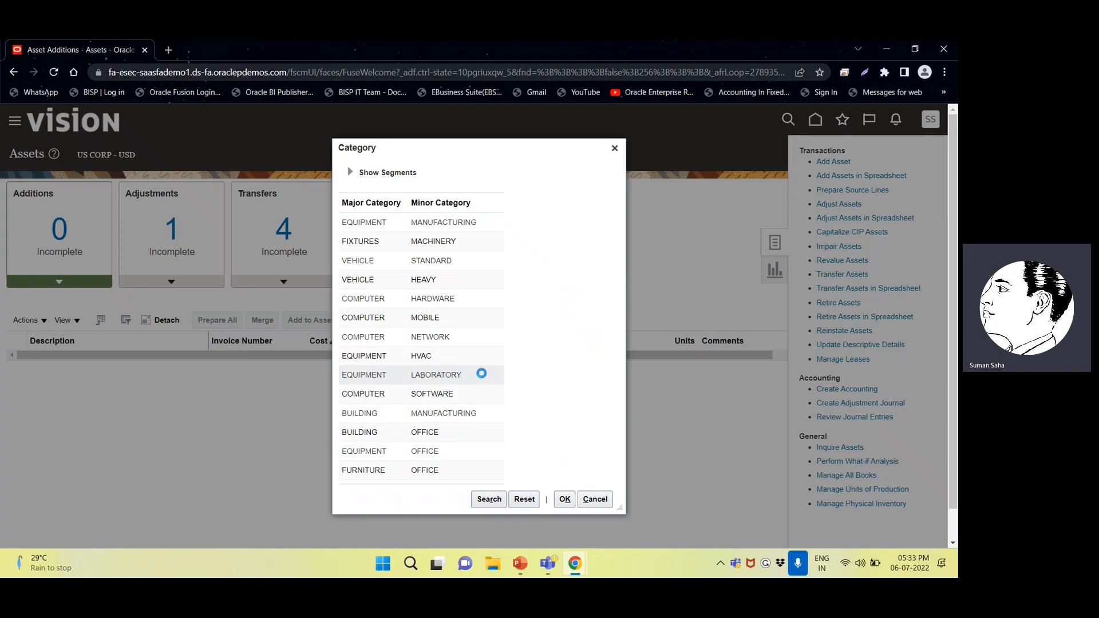
double_click(428, 376)
mouse_move(473, 382)
left_click(563, 500)
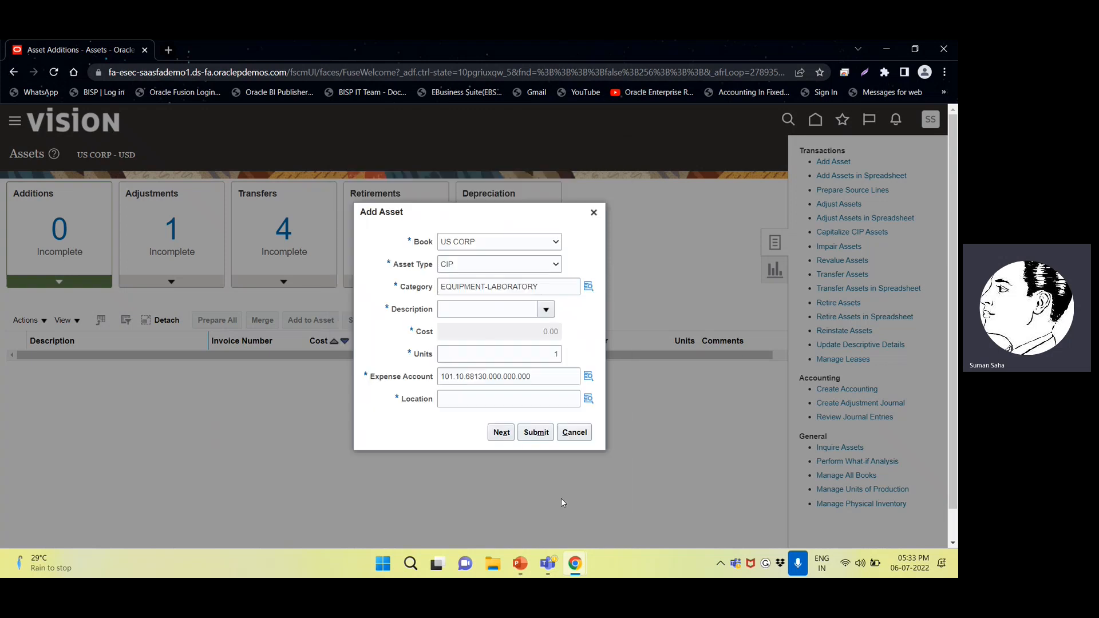
- Enter OFFICE LAB as the asset's description and keep the units at 1
left_click(476, 305)
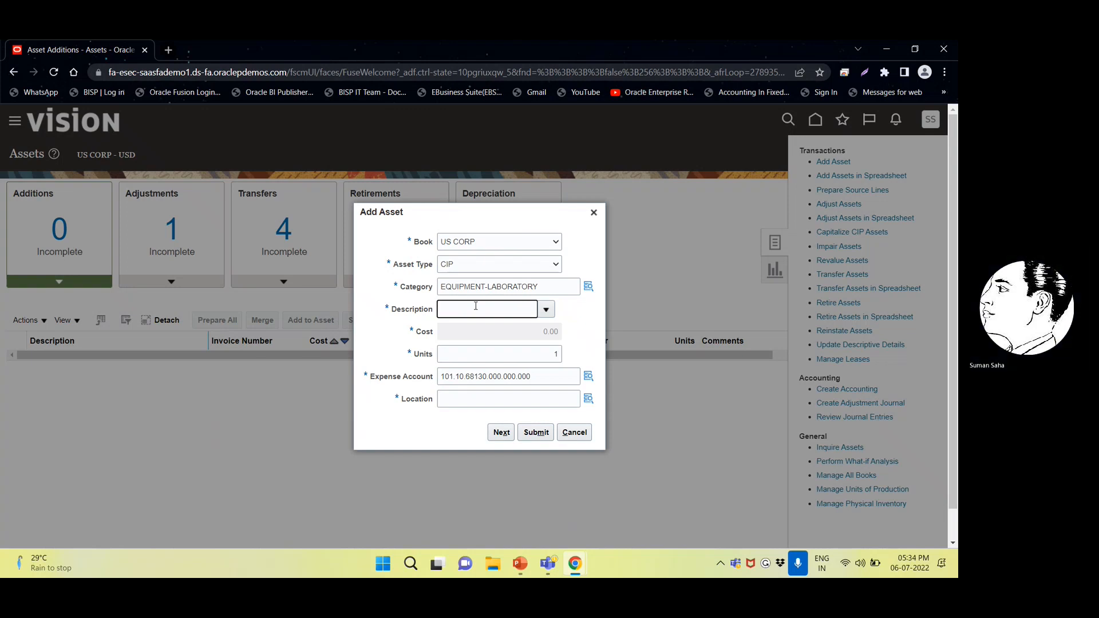
key("BackSpace")
type("OFFICE LAB")
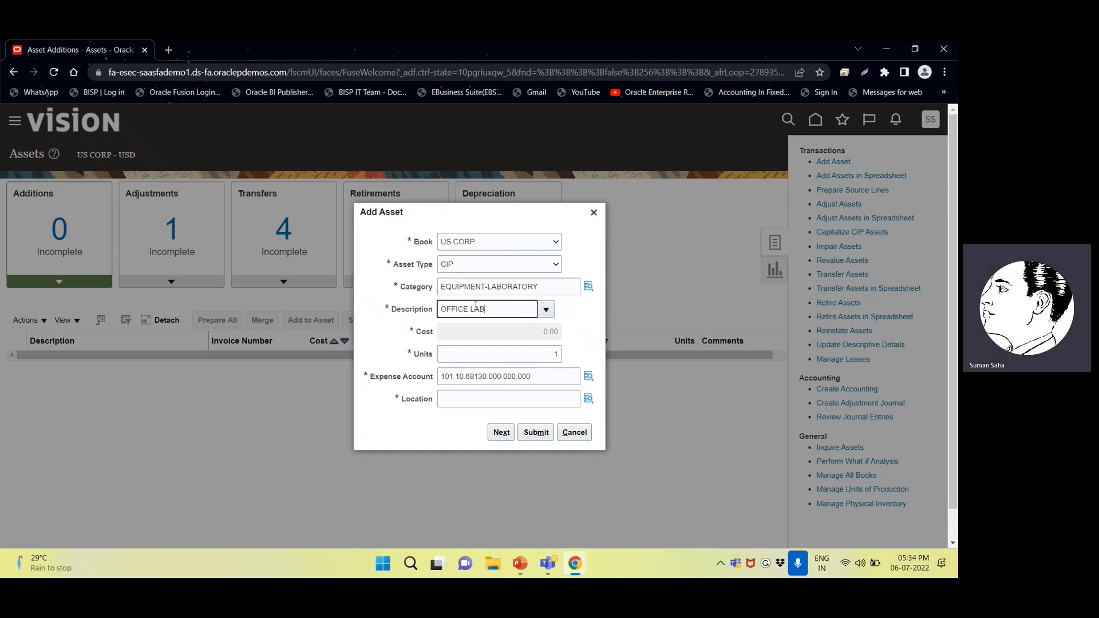
left_click(512, 352)
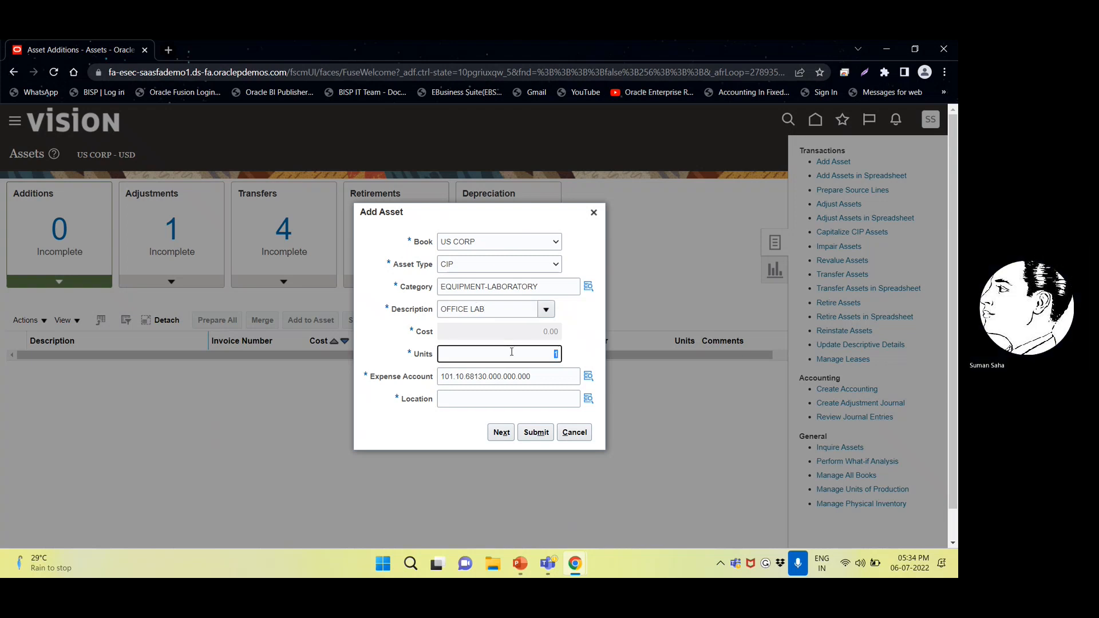
- Look up the location combinations and assign USA, CALIFORNIA, REDWOOD CITY as the asset's location
left_click(520, 399)
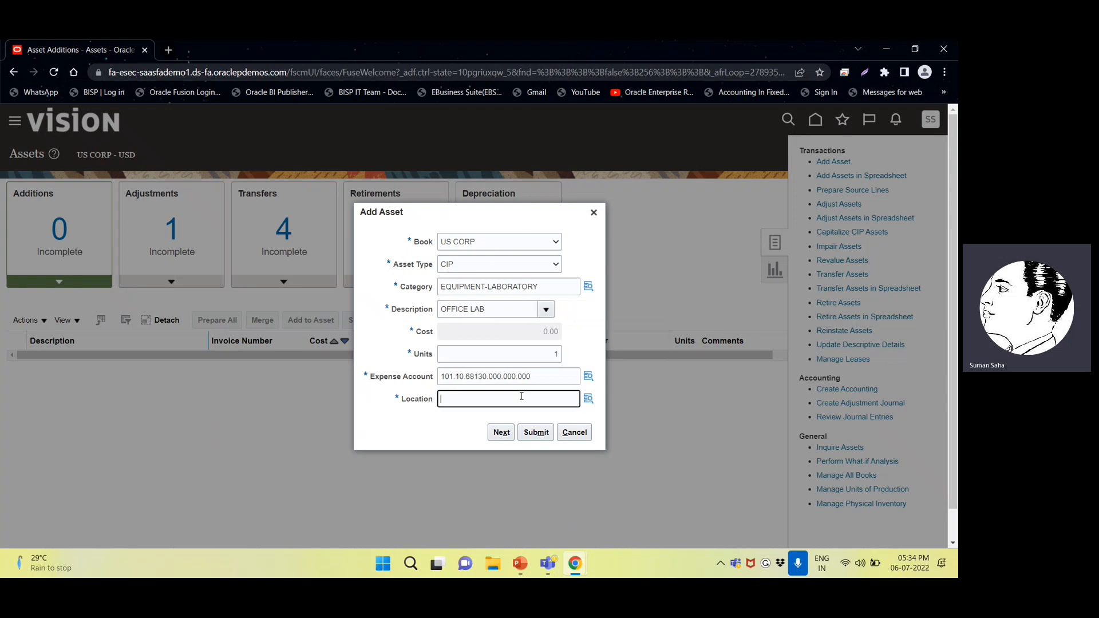
left_click(586, 398)
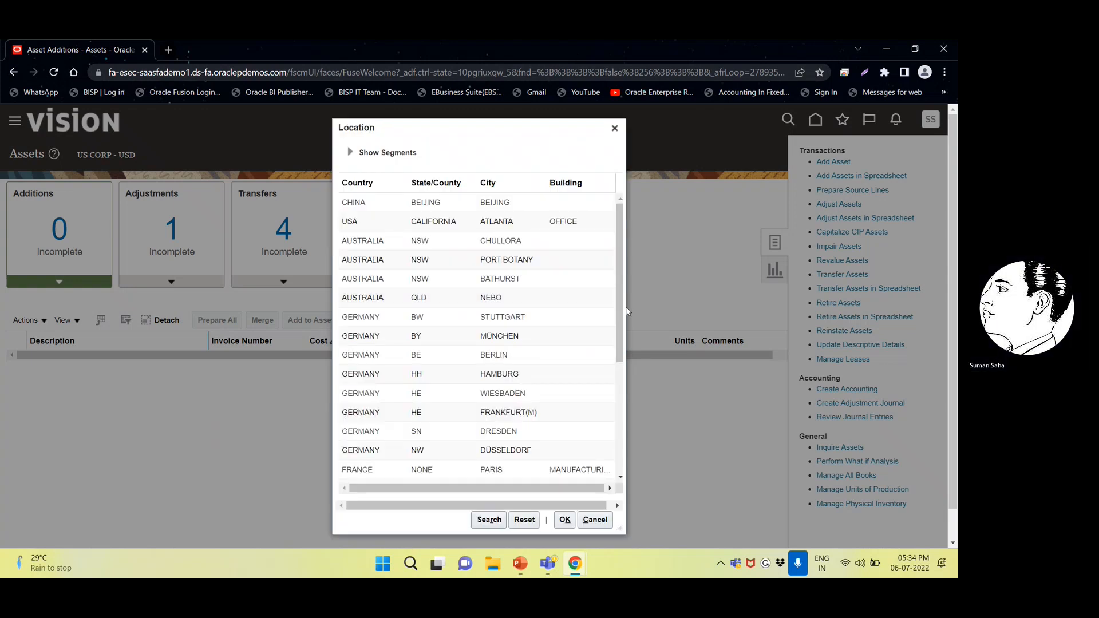
scroll(626, 307, "down", 2)
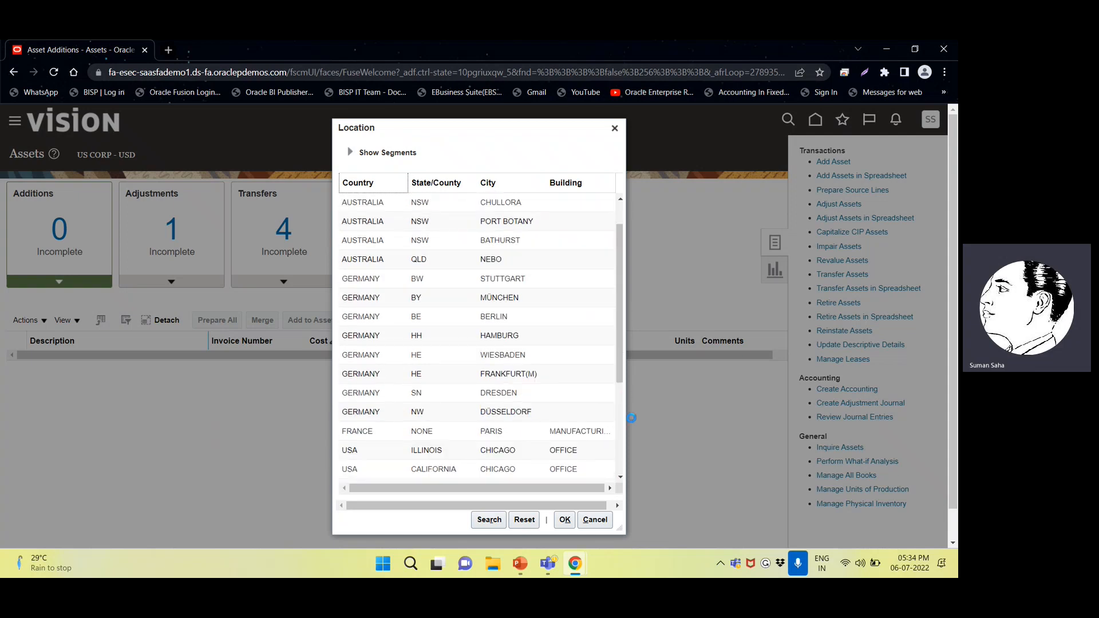
scroll(471, 435, "down", 3)
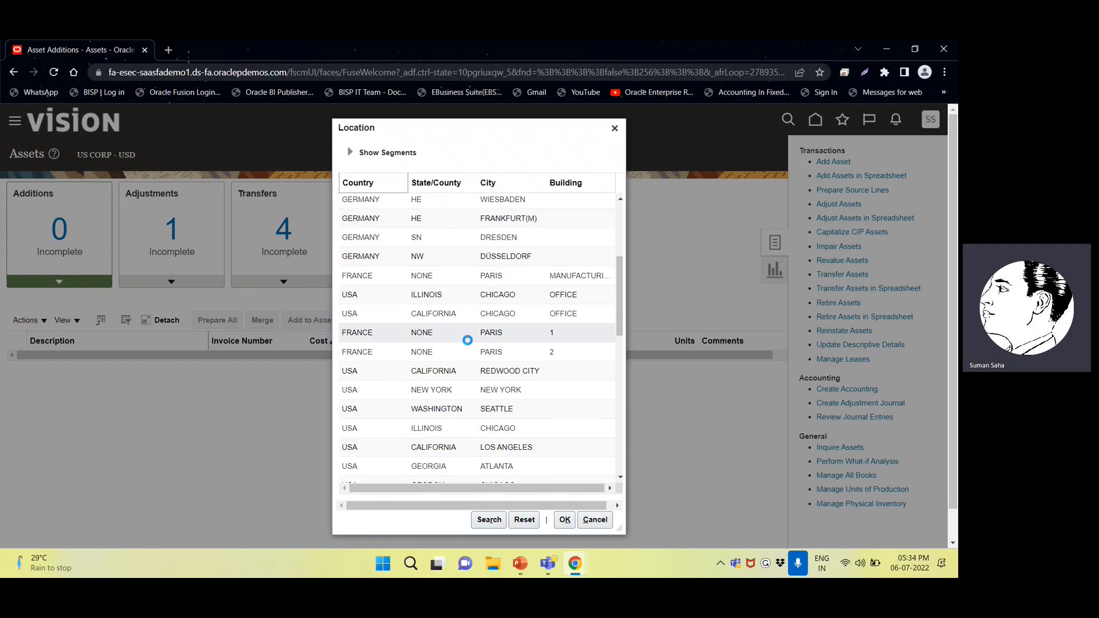
left_click(534, 371)
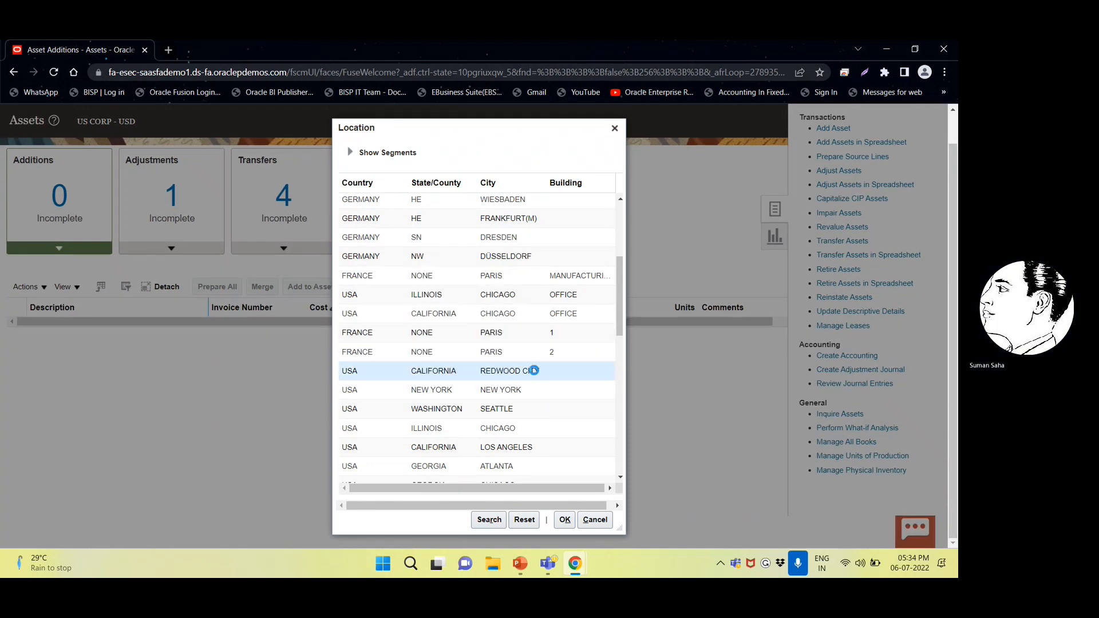
double_click(533, 370)
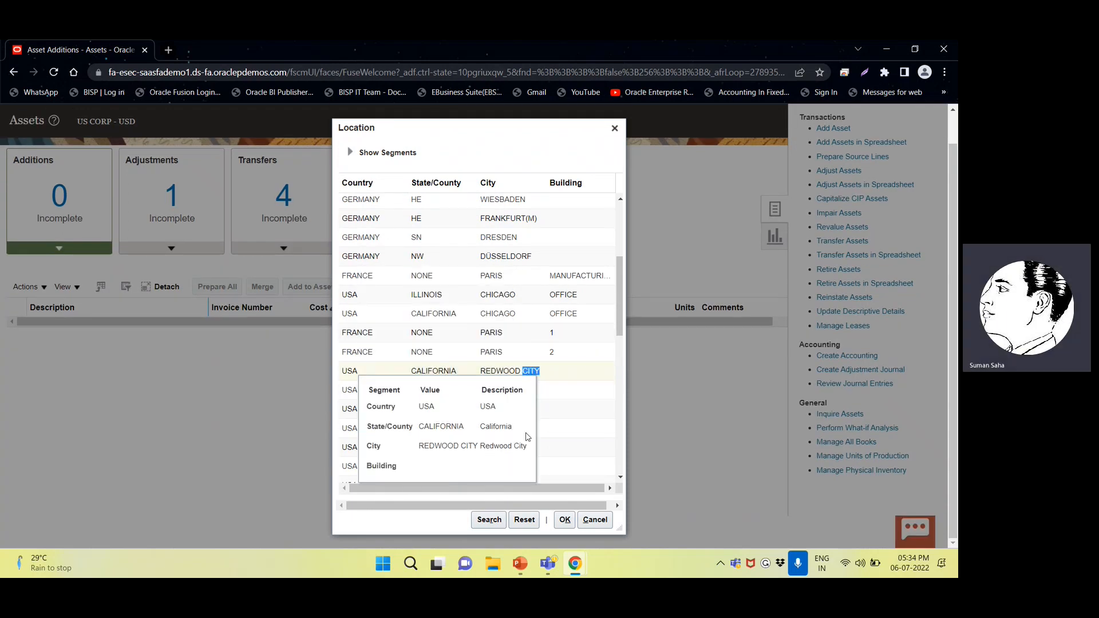
left_click(373, 375)
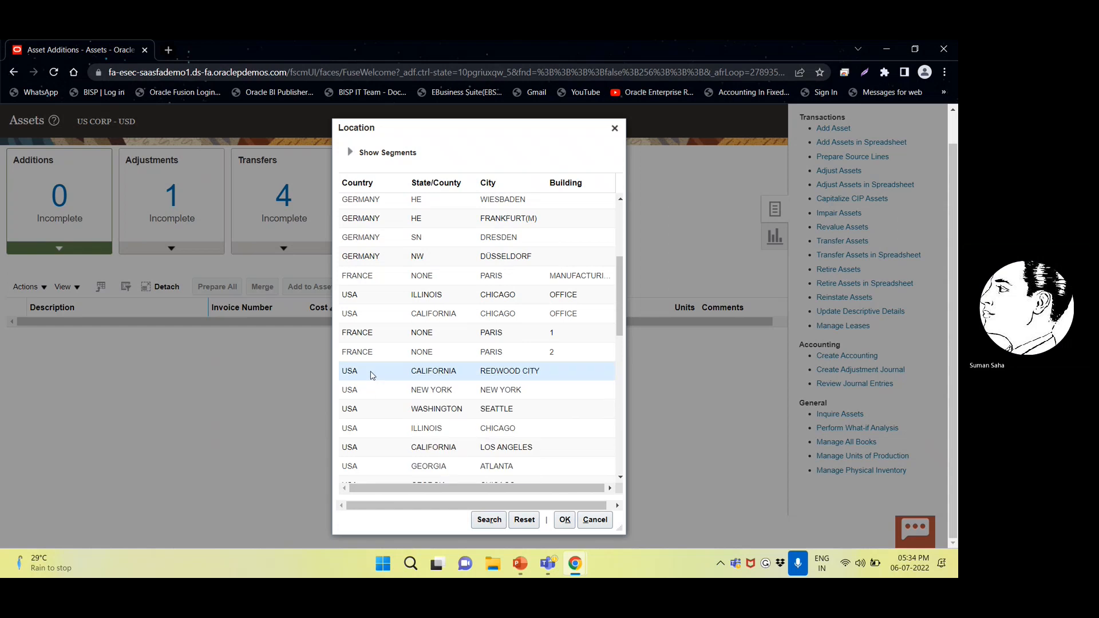
left_click(565, 519)
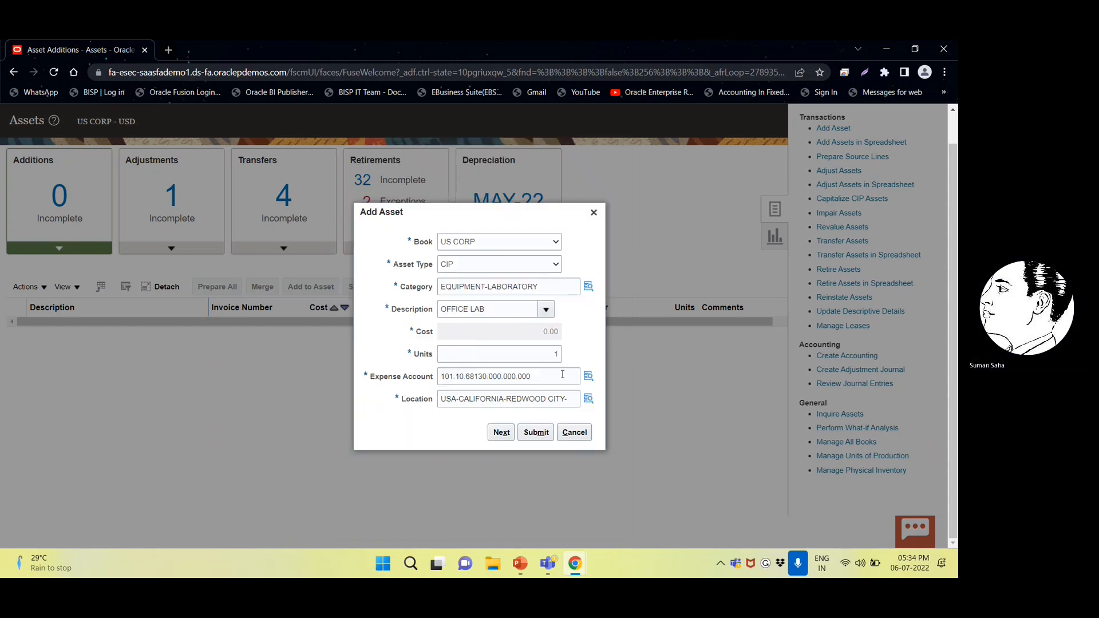
- Try to submit the new OFFICE LAB CIP asset
left_click(535, 432)
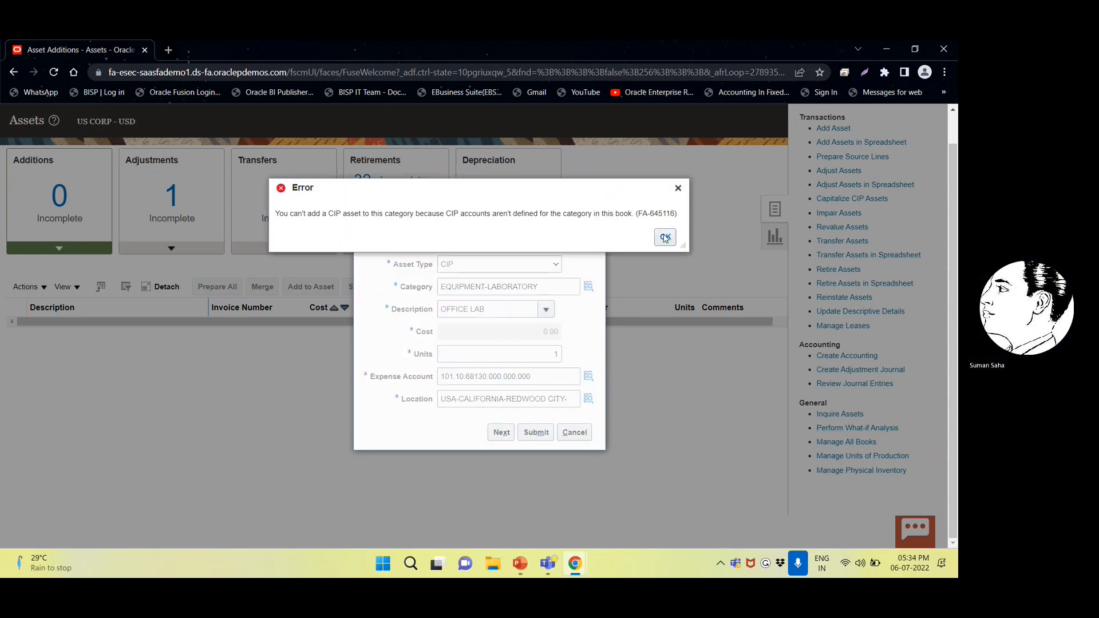
left_click(664, 238)
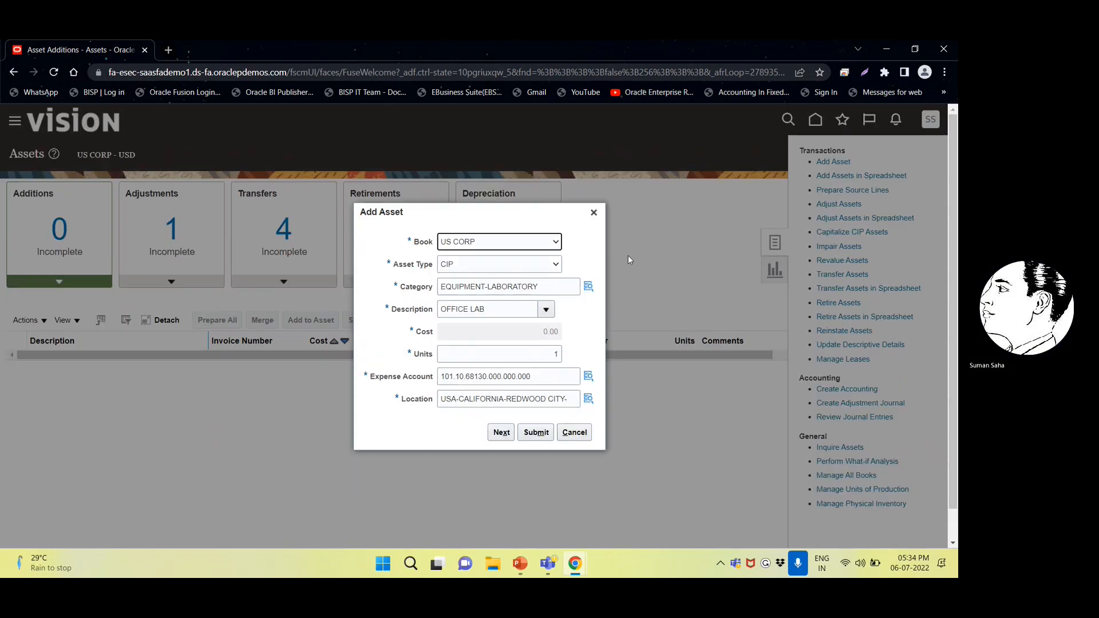
- Reconfirm the US CORP book and the EQUIPMENT-LABORATORY category, and try to submit the OFFICE LAB asset again
left_click(527, 241)
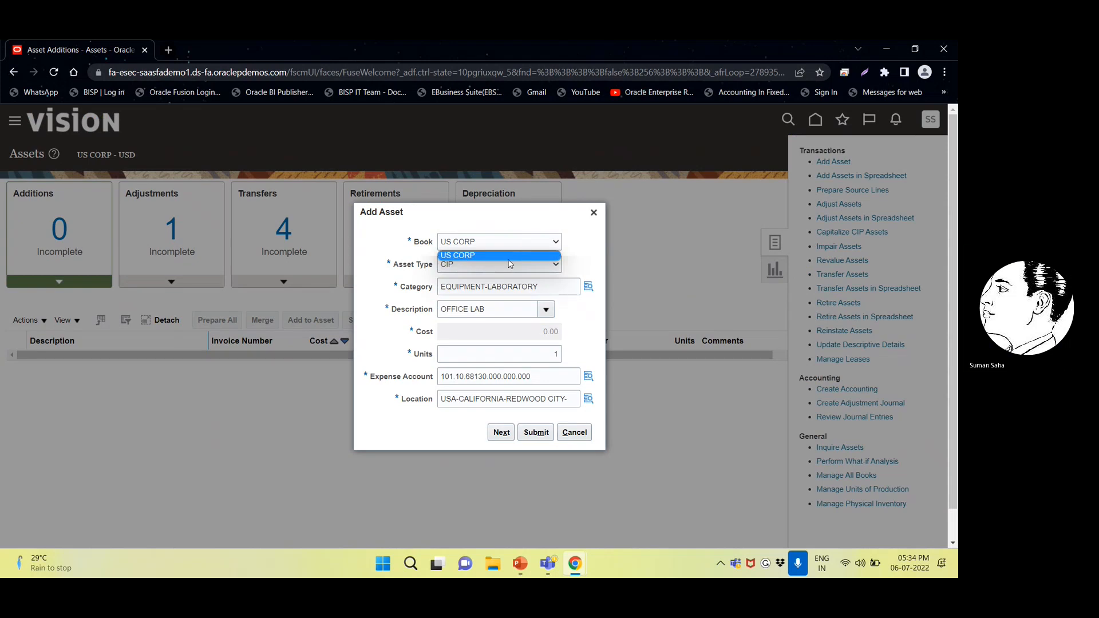
left_click(501, 256)
triple_click(484, 282)
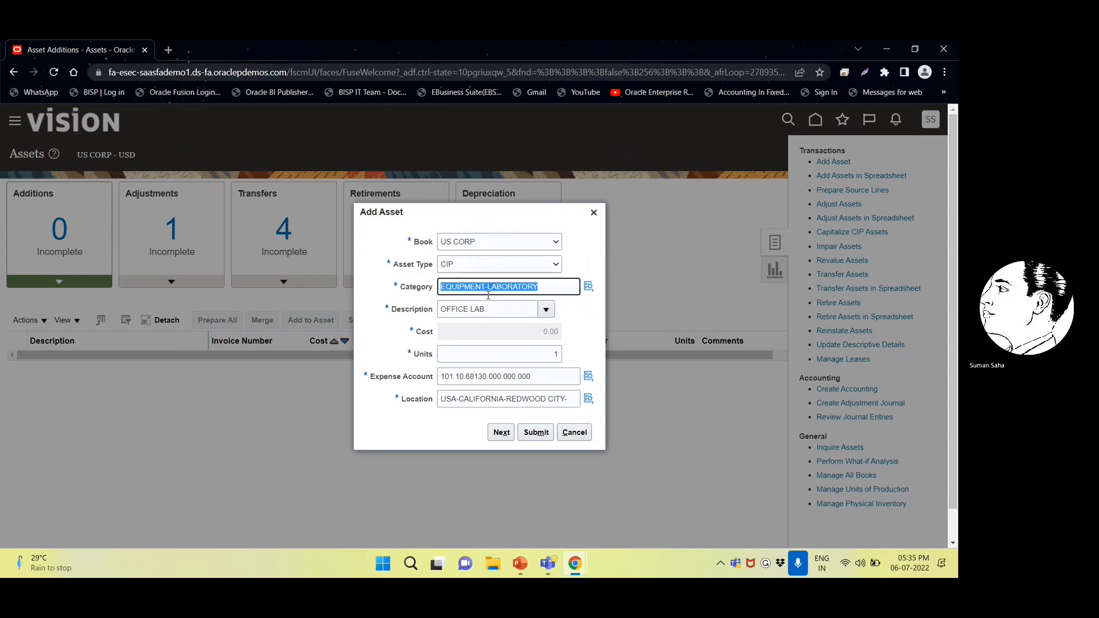
left_click(545, 310)
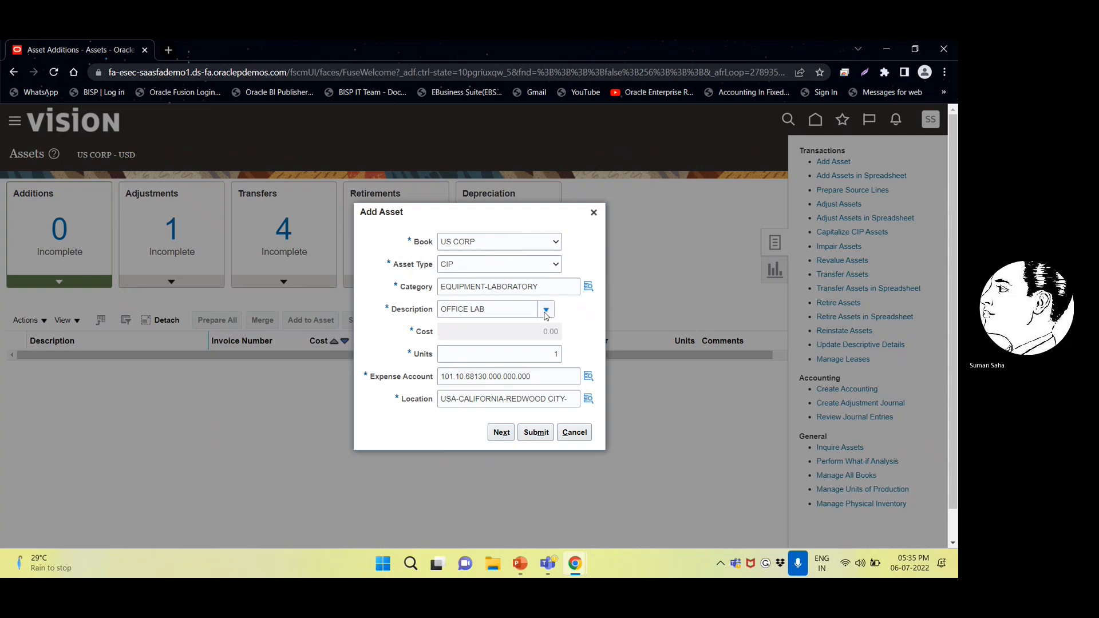
left_click(587, 284)
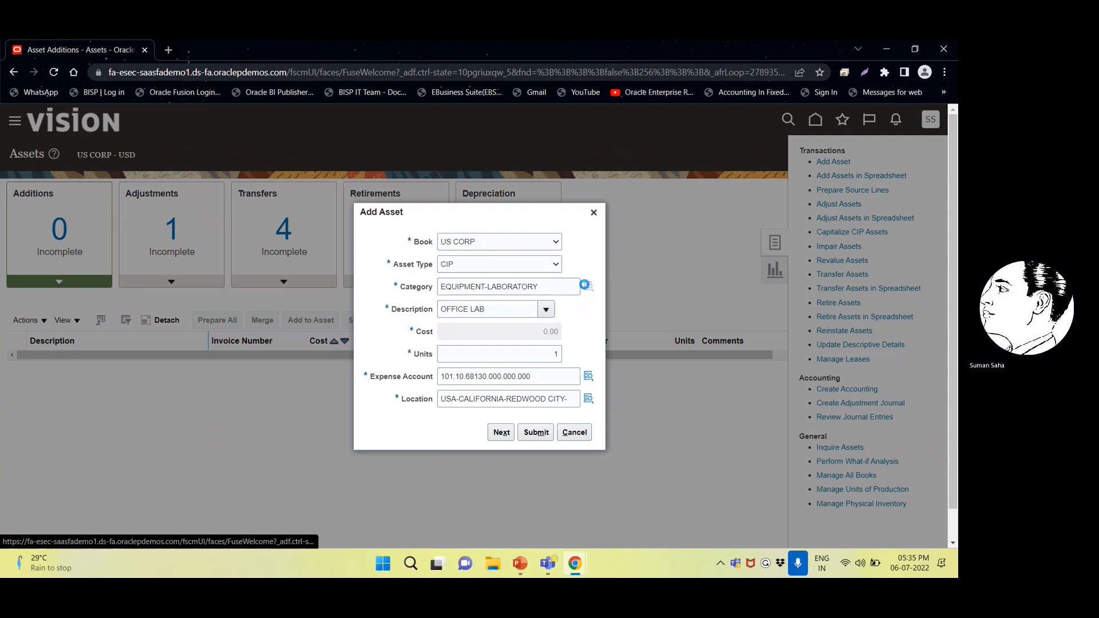
left_click(491, 376)
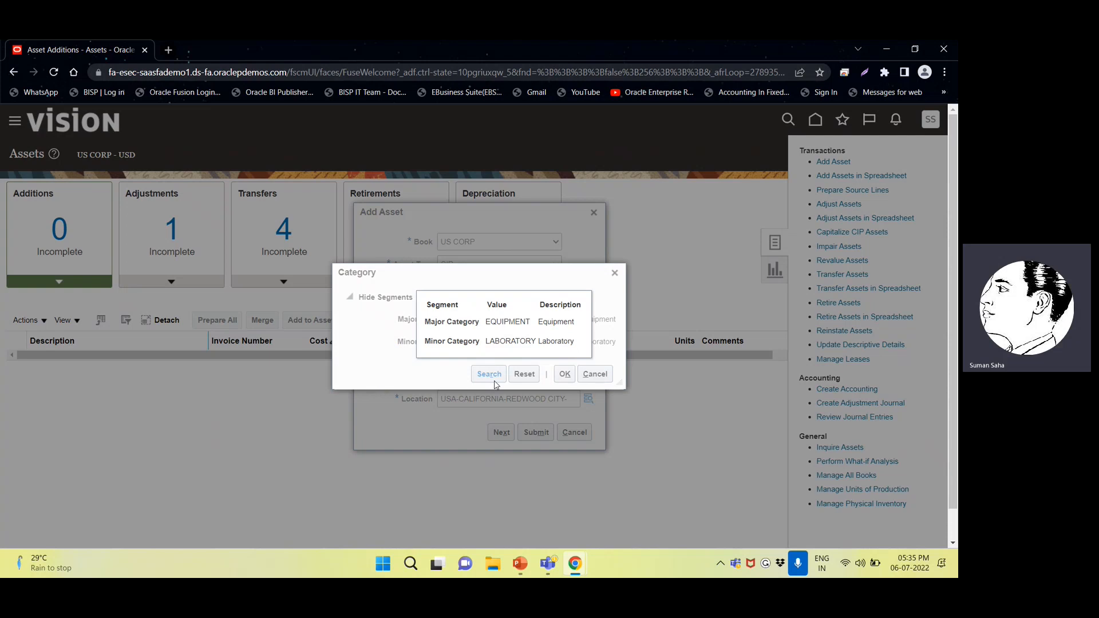
left_click(489, 376)
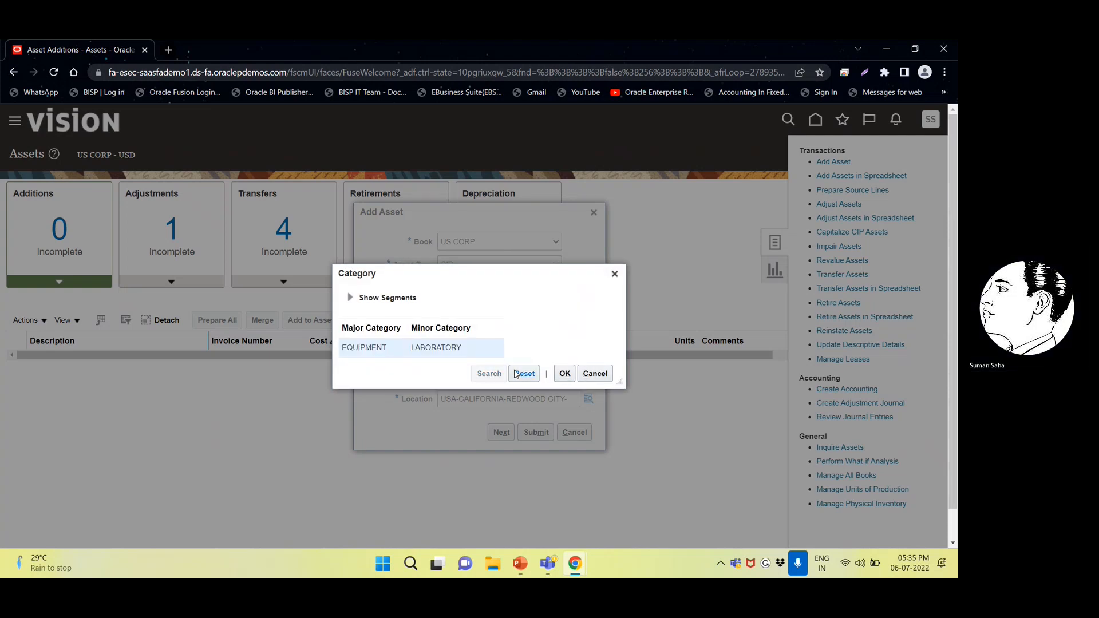
left_click(564, 374)
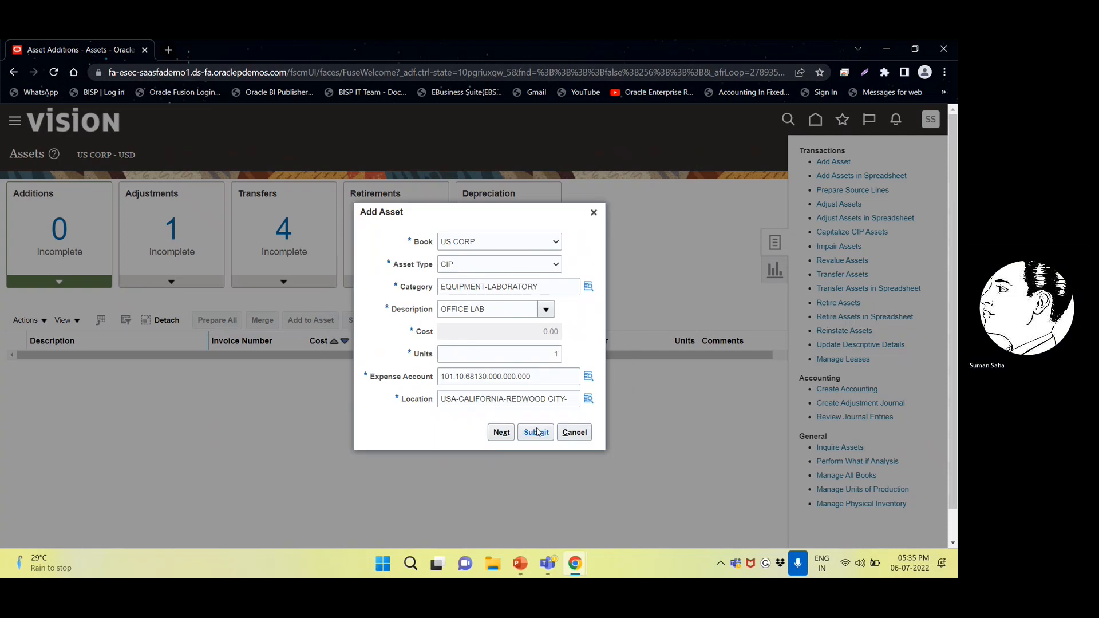
left_click(525, 435)
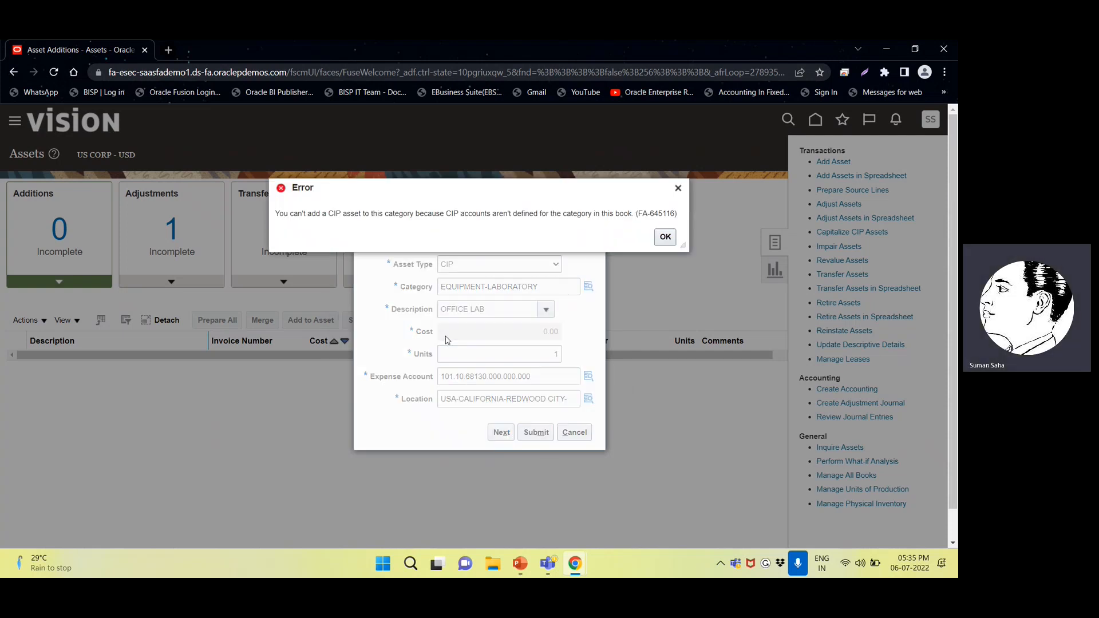
left_click(664, 237)
- Reselect CIP as the asset type, reapply the same category segments, and retry submitting the asset
left_click(532, 266)
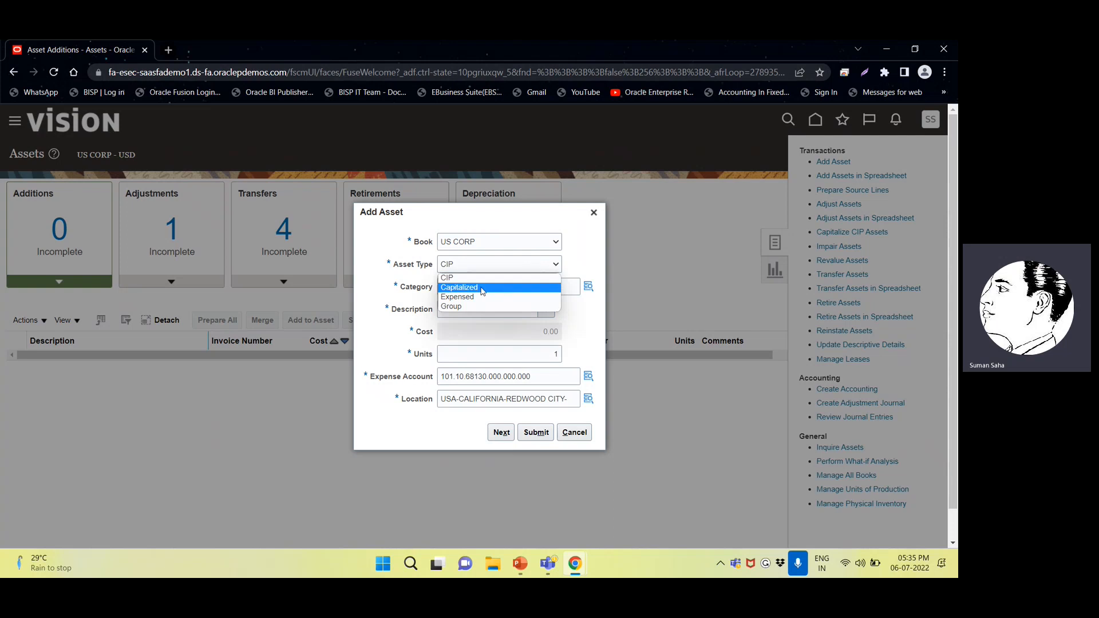
left_click(468, 277)
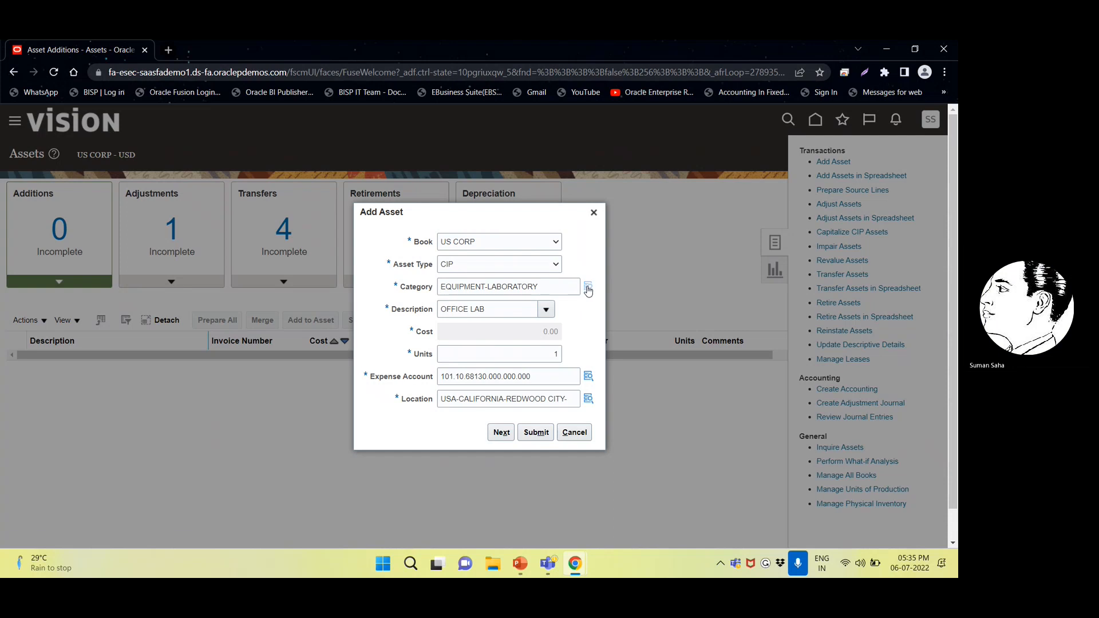
mouse_move(561, 293)
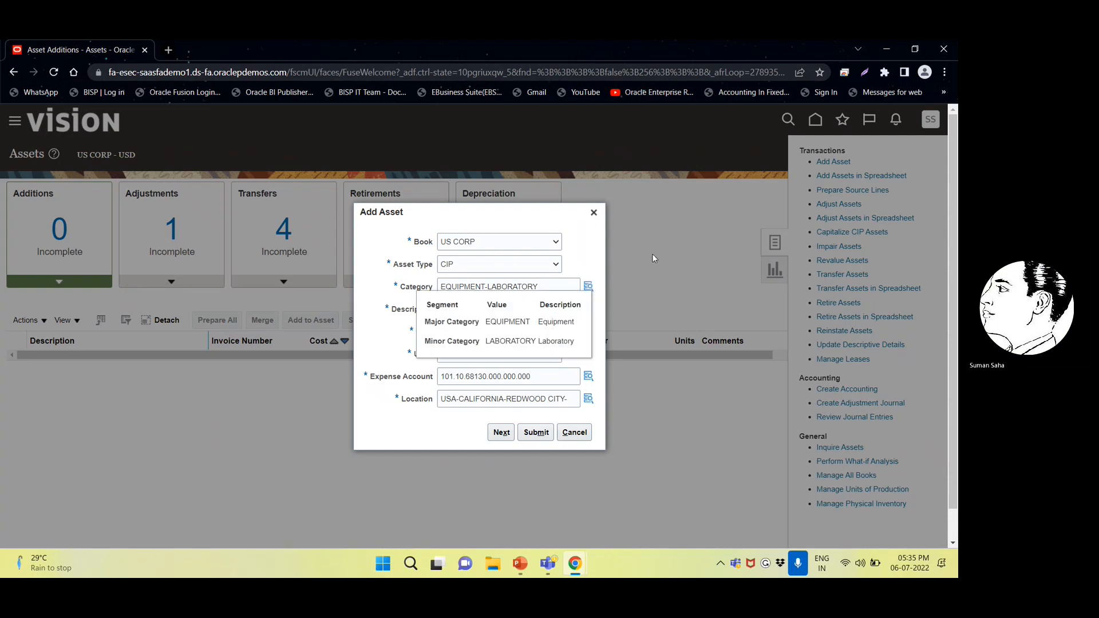
left_click(588, 286)
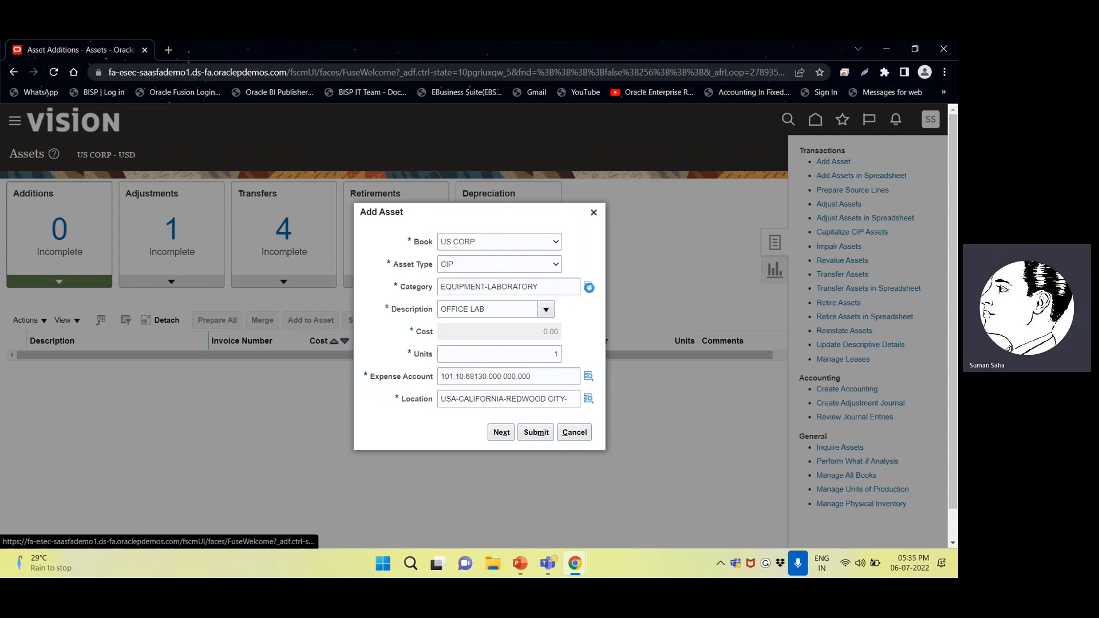
left_click(488, 376)
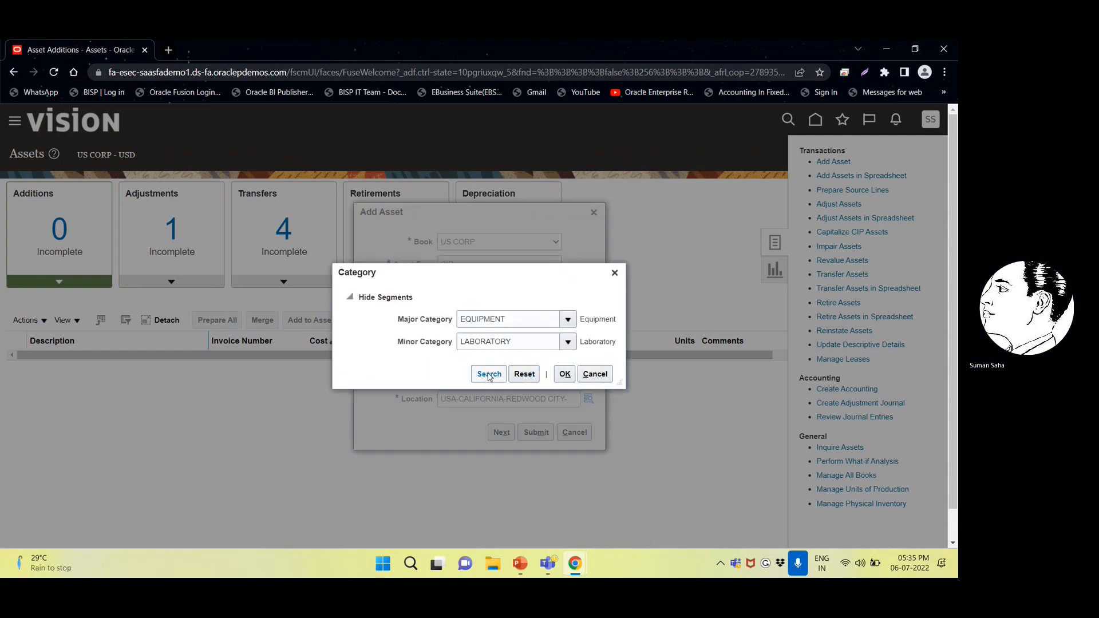
left_click(563, 375)
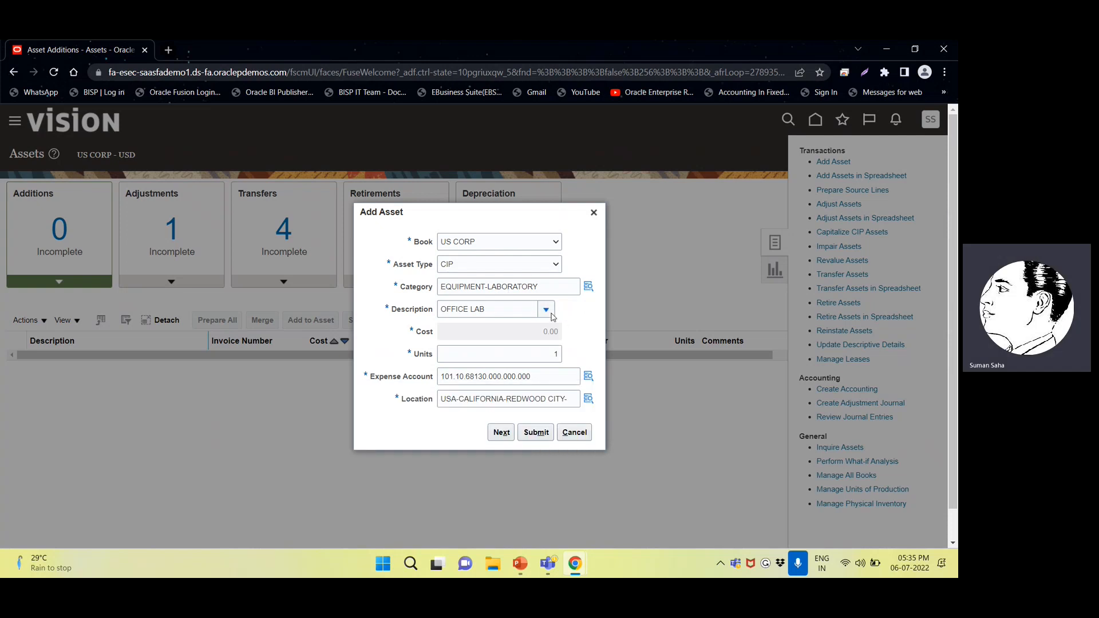
left_click(515, 303)
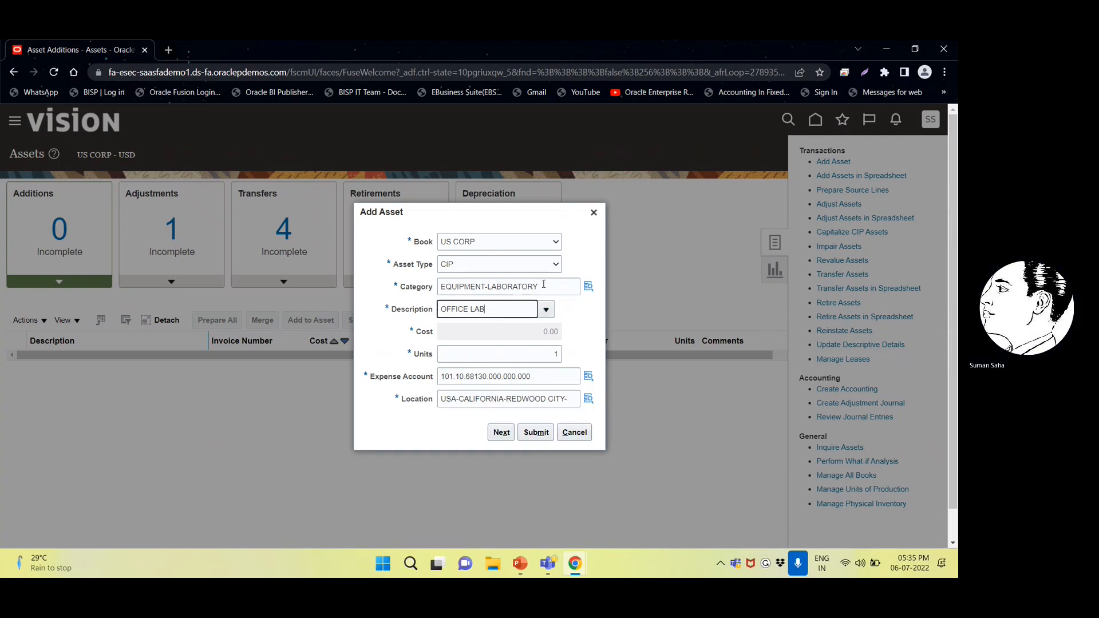
left_click(534, 433)
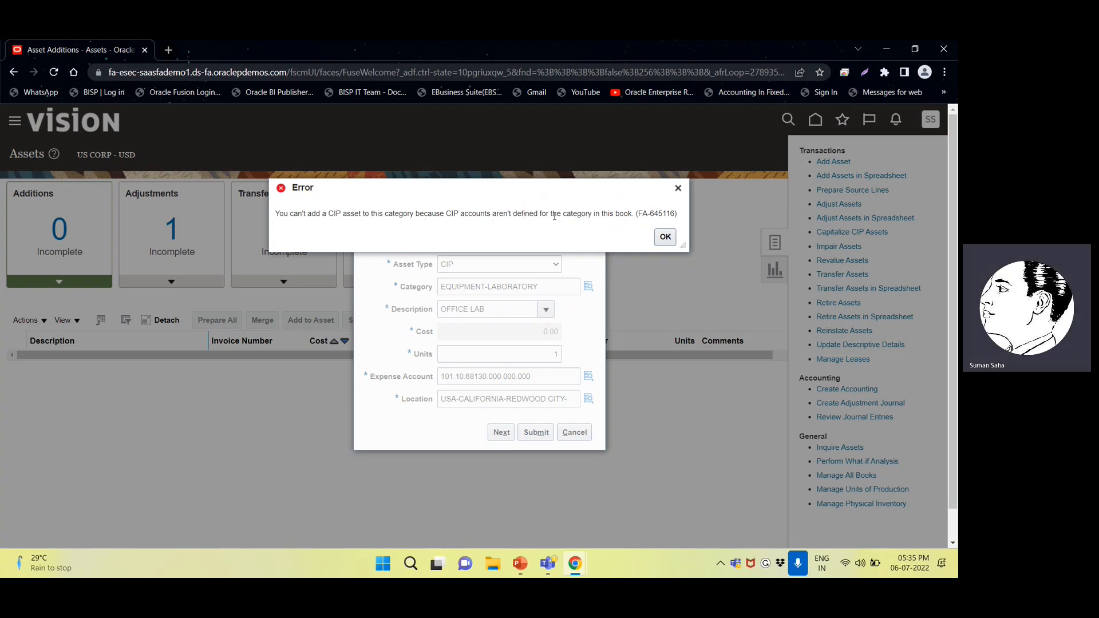
left_click(663, 236)
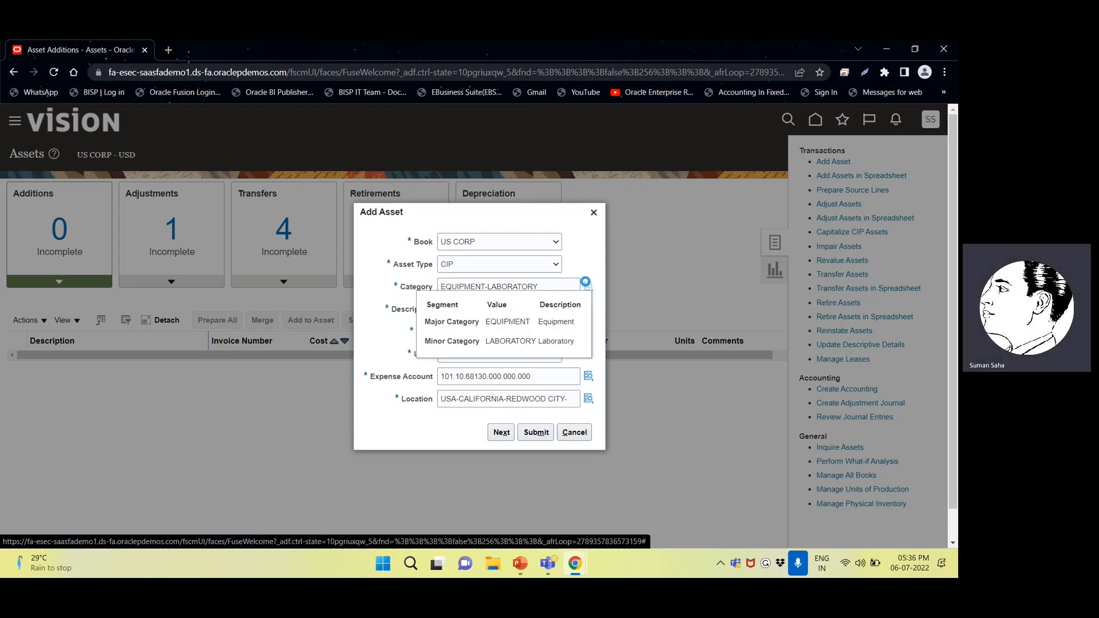
- Clear the category segments, search the combinations for BUILDING with minor category OFFICE, assign it, and submit the CIP asset
left_click(585, 282)
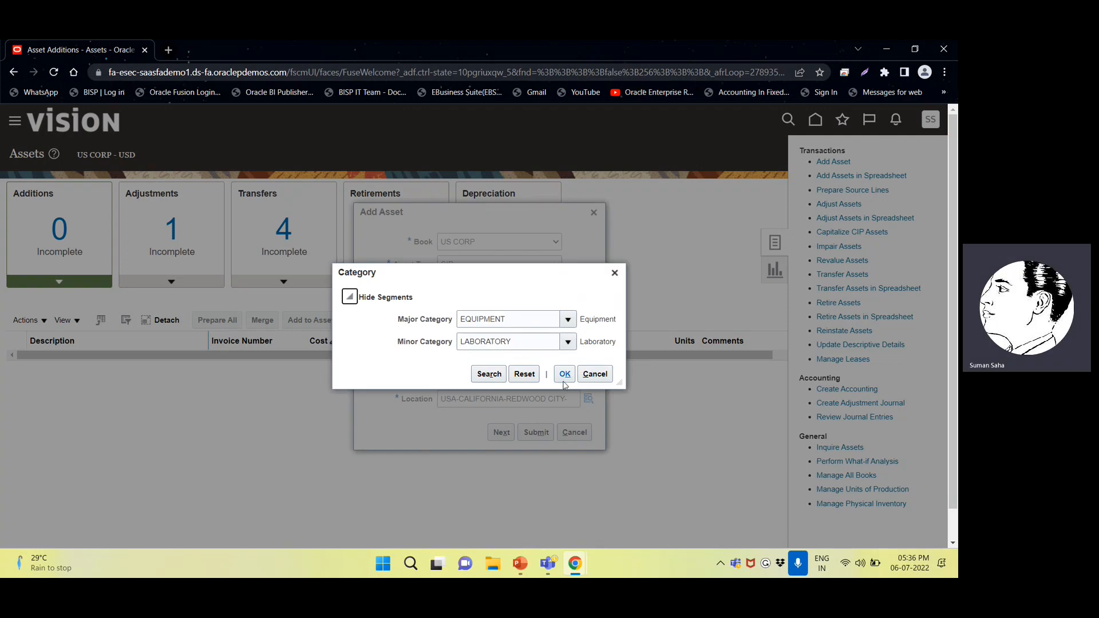
left_click(524, 374)
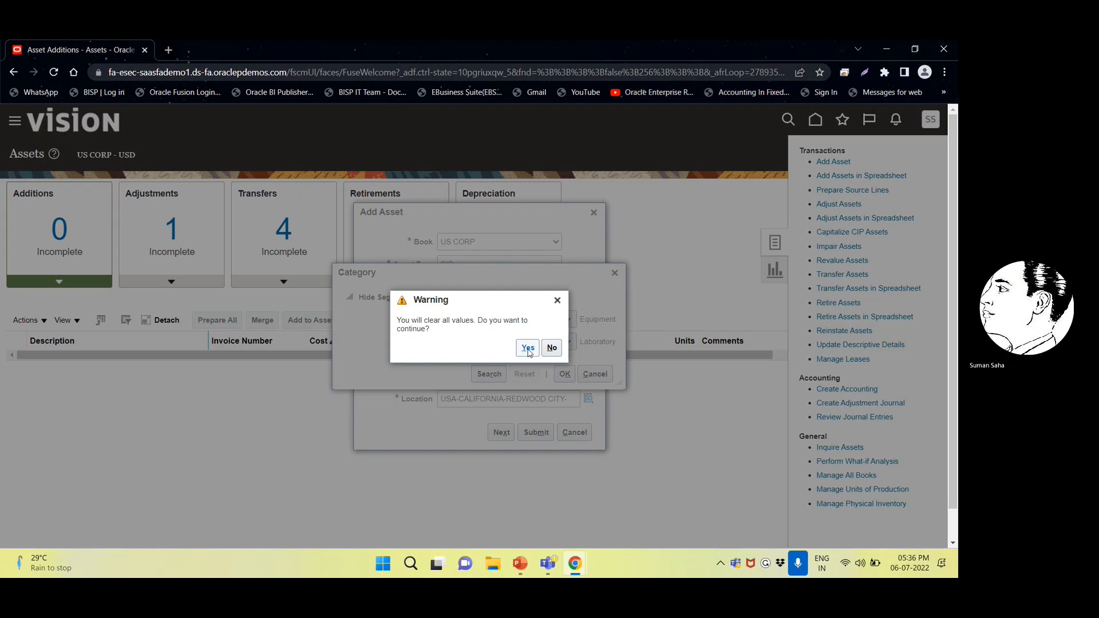
left_click(527, 347)
left_click(495, 373)
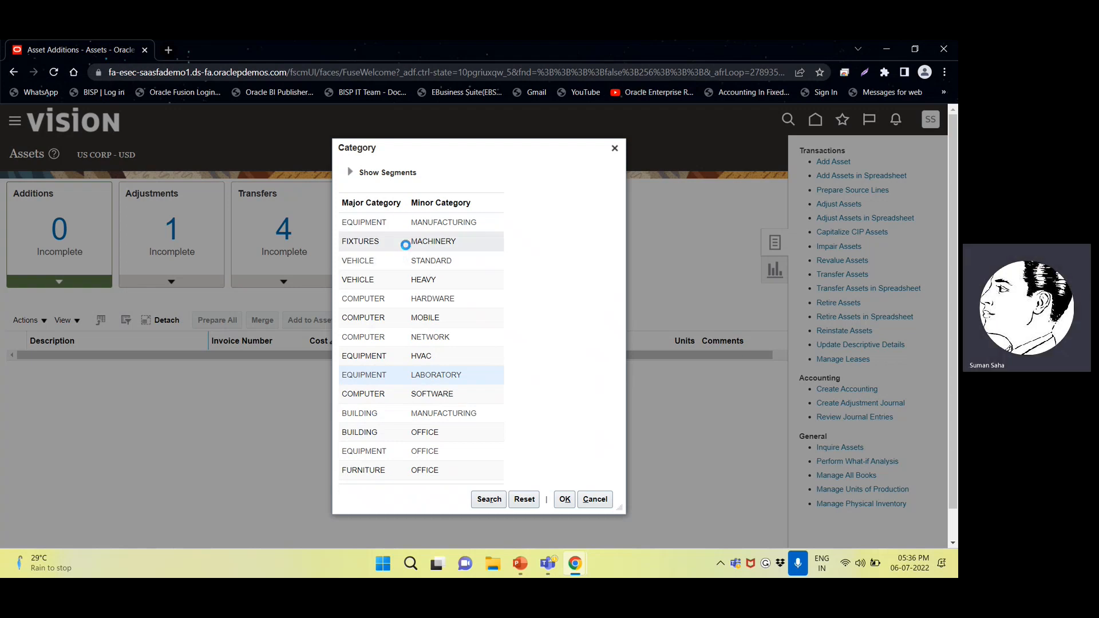
scroll(387, 362, "down", 1)
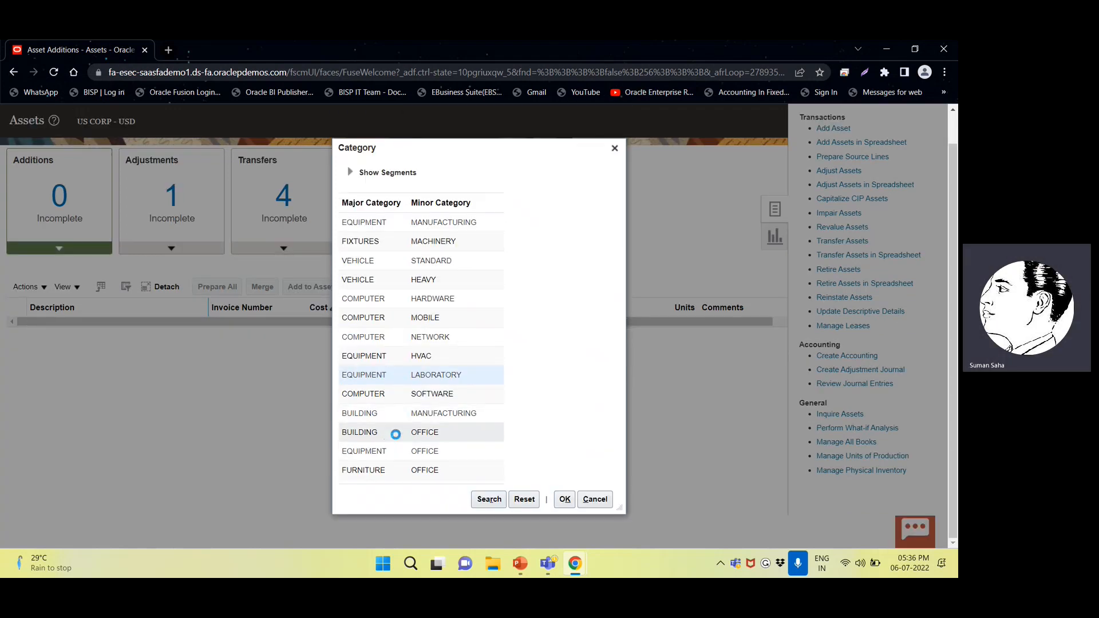
left_click(392, 433)
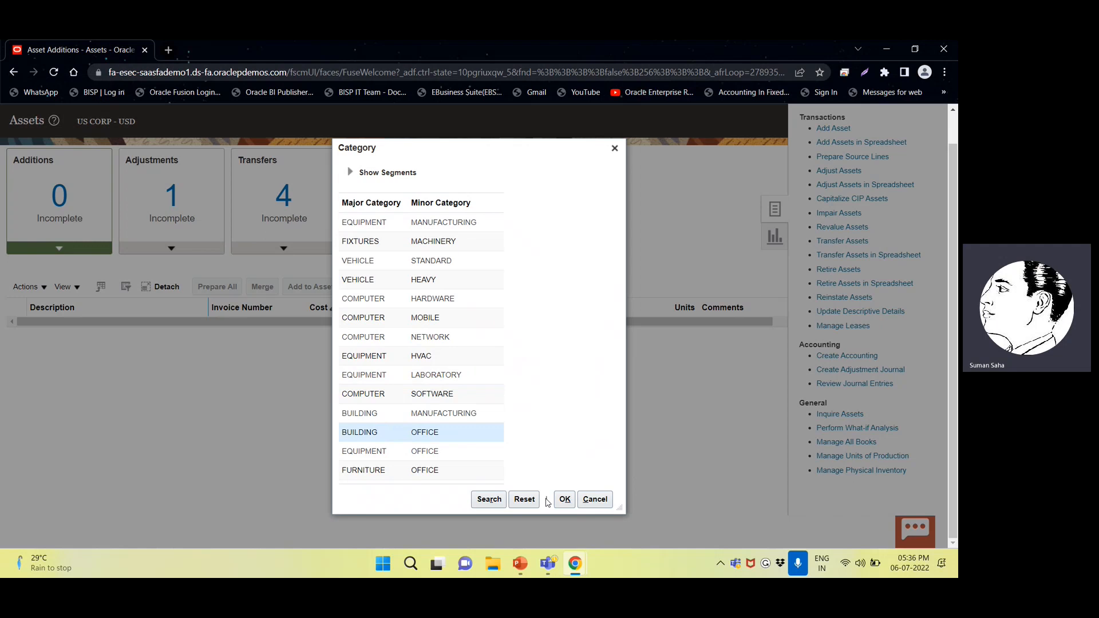
left_click(564, 500)
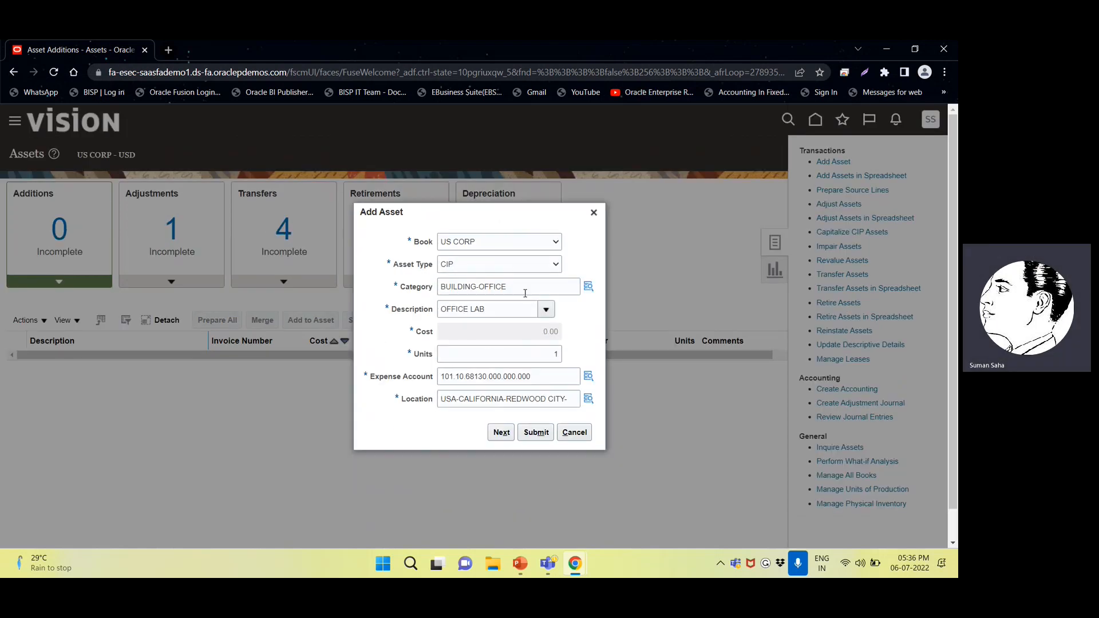
left_click(538, 433)
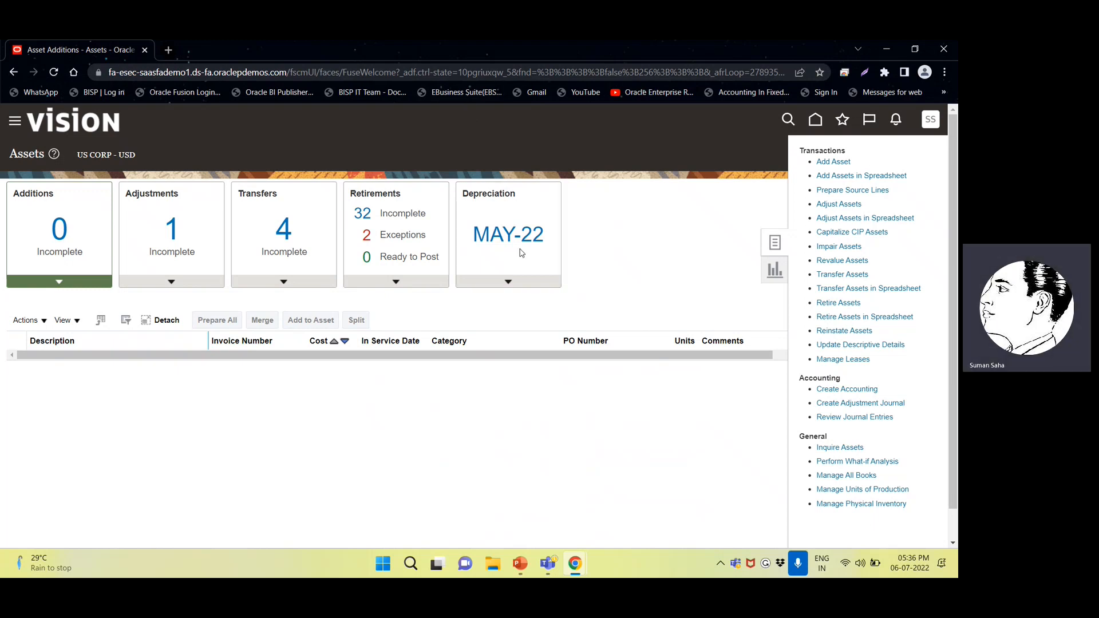
- Open the home page in a separate browser tab and go to Scheduled Processes among the Tools apps
right_click(816, 121)
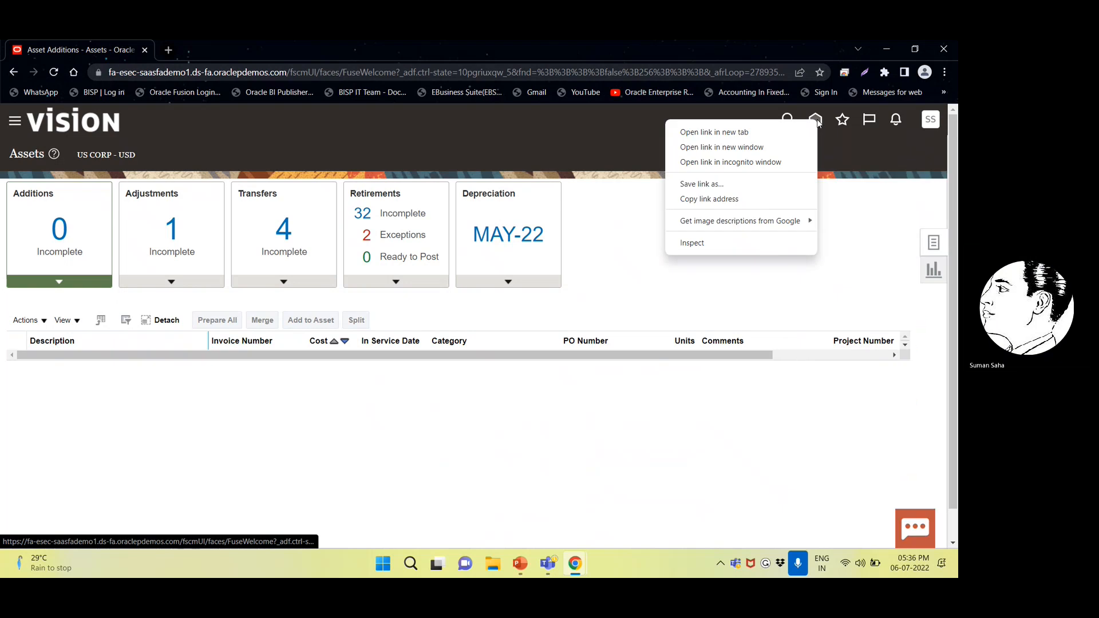
left_click(736, 137)
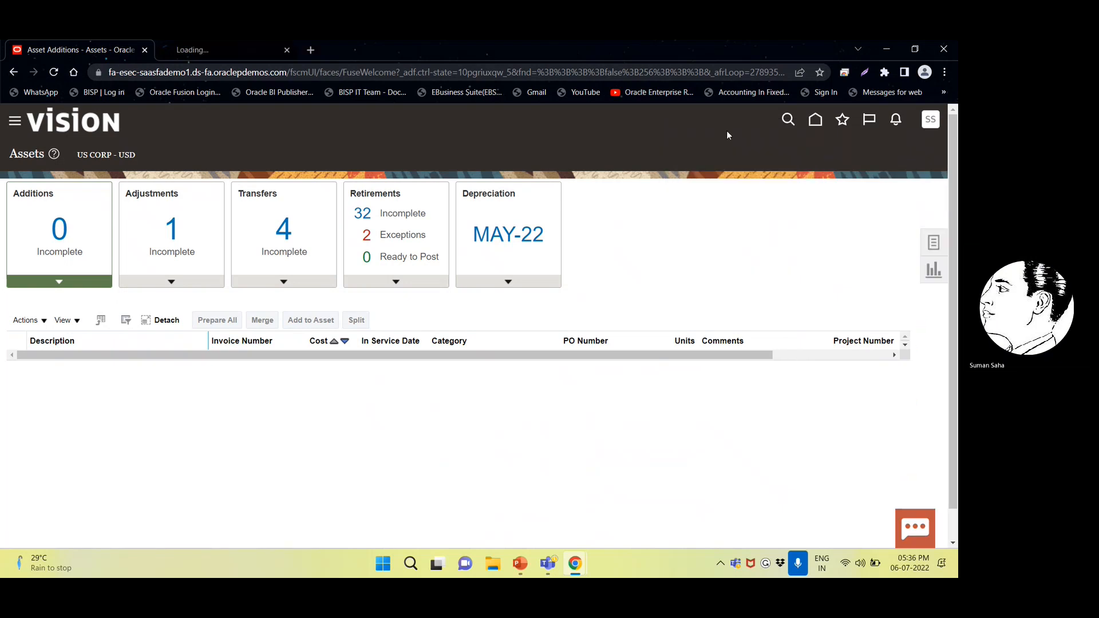
left_click(213, 49)
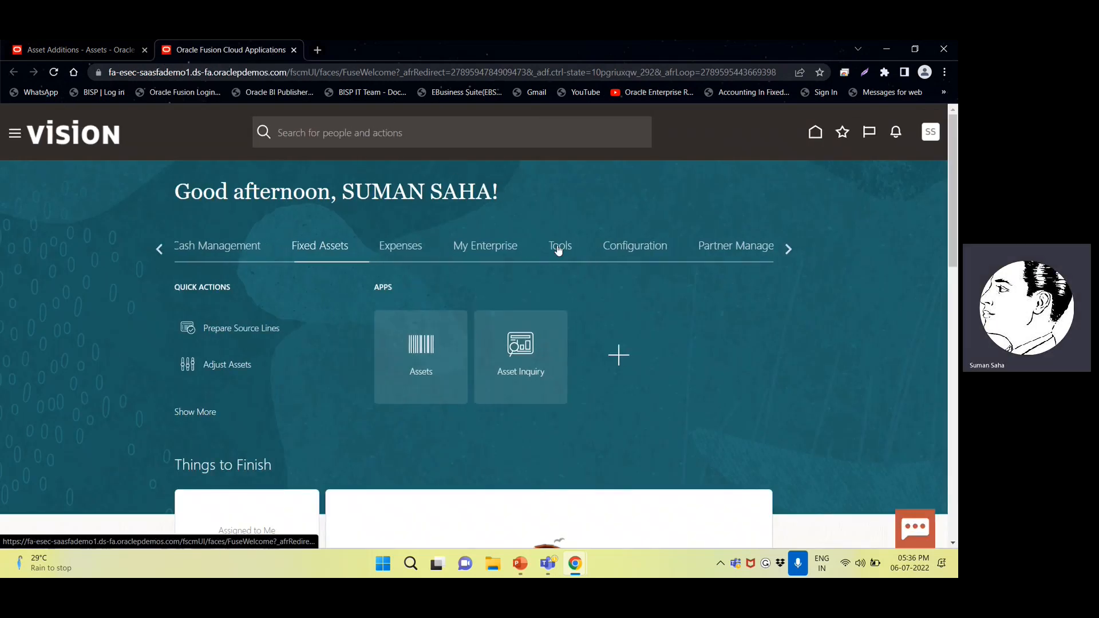
left_click(560, 247)
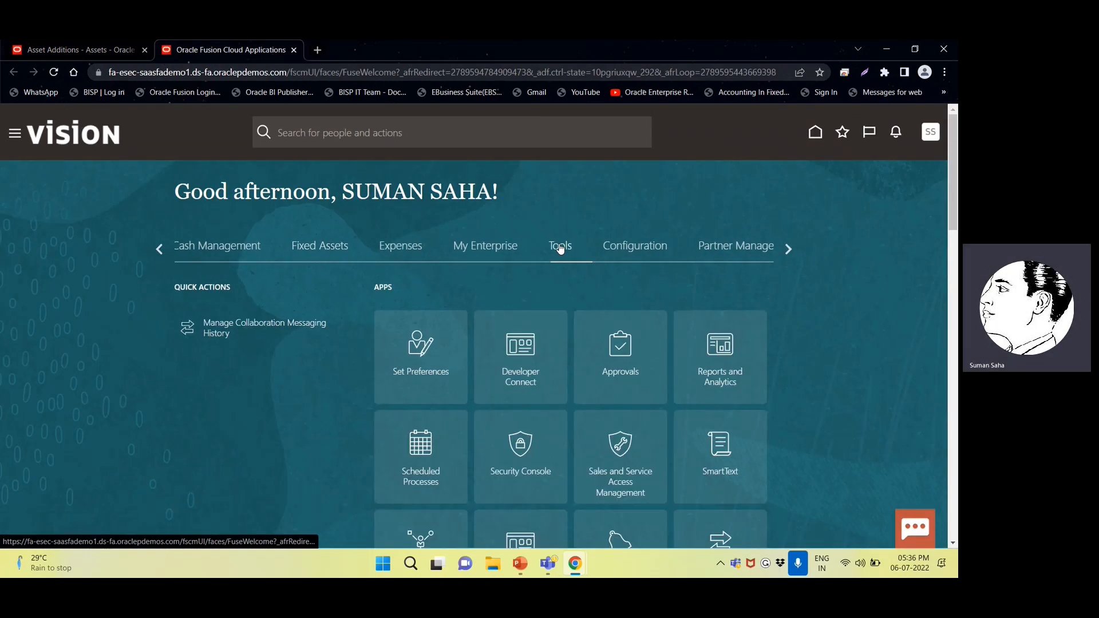
left_click(432, 453)
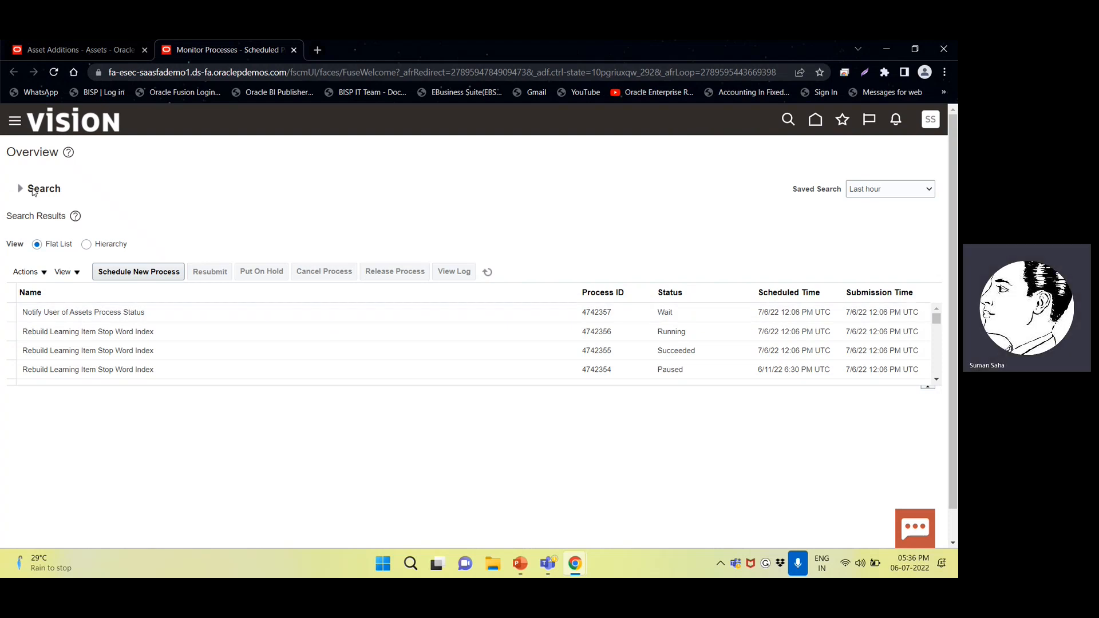
- Search the last hour's processes submitted by the own user ID, refresh their statuses, and return to the Assets page
left_click(23, 192)
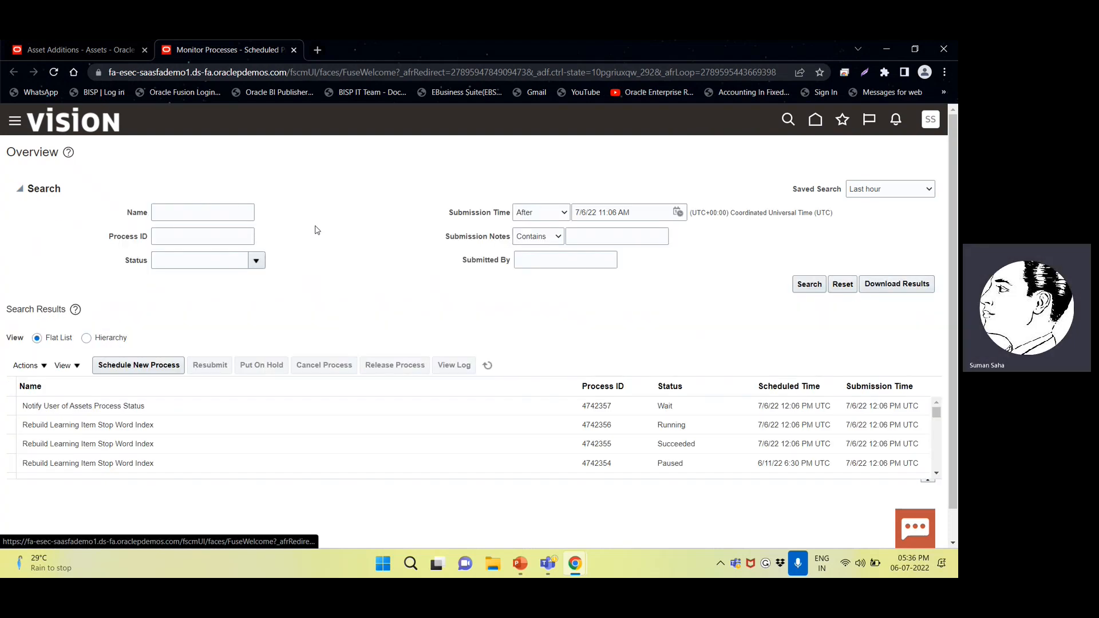
left_click(525, 256)
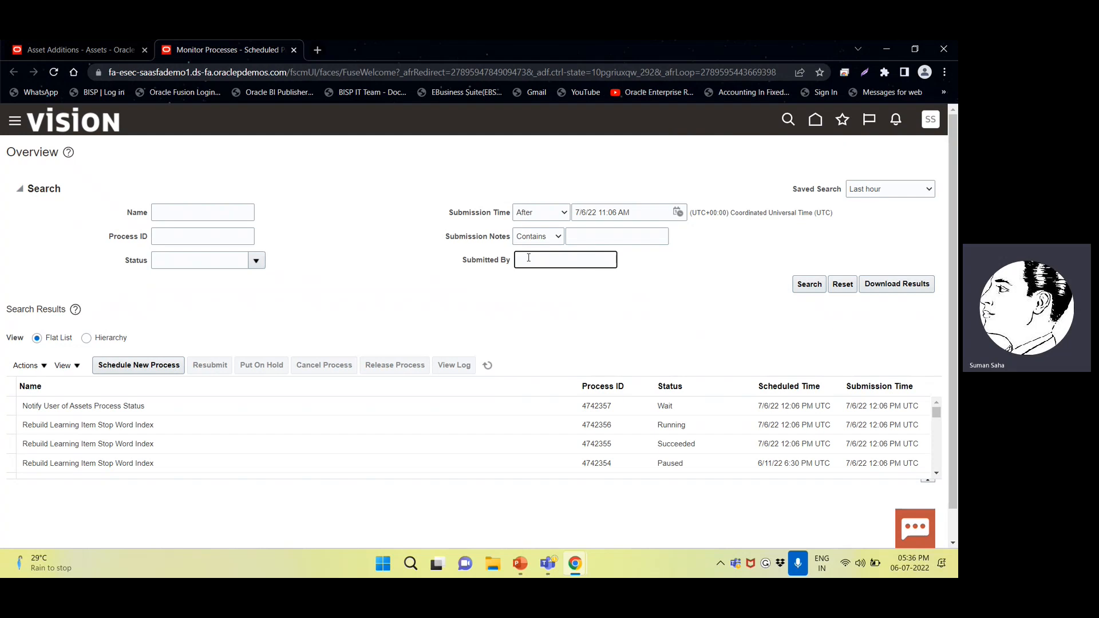
type("SS.365")
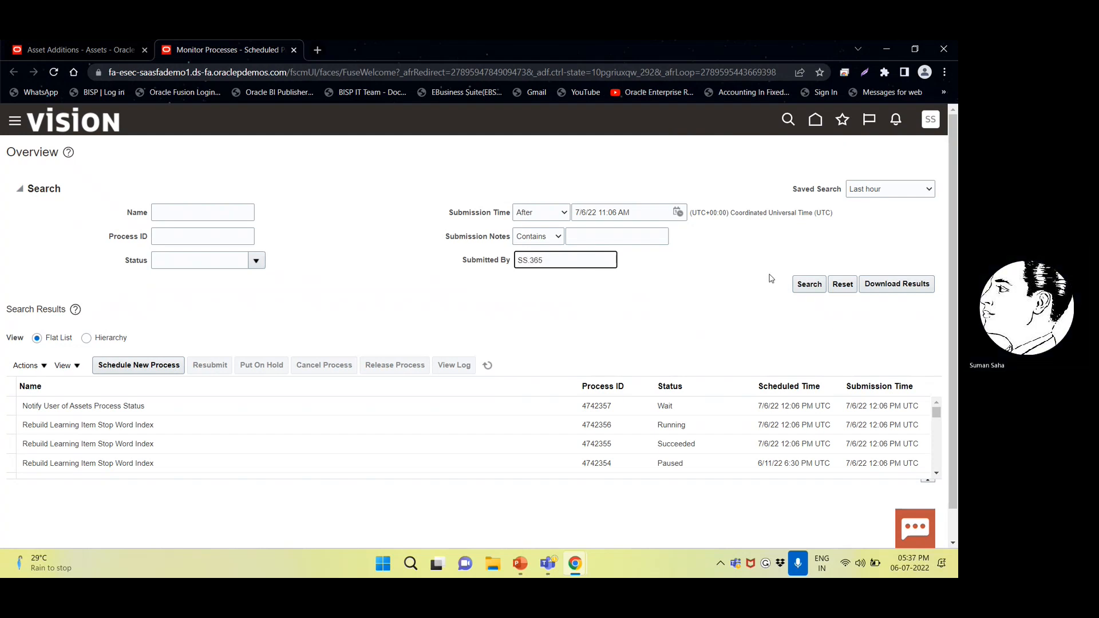
left_click(809, 284)
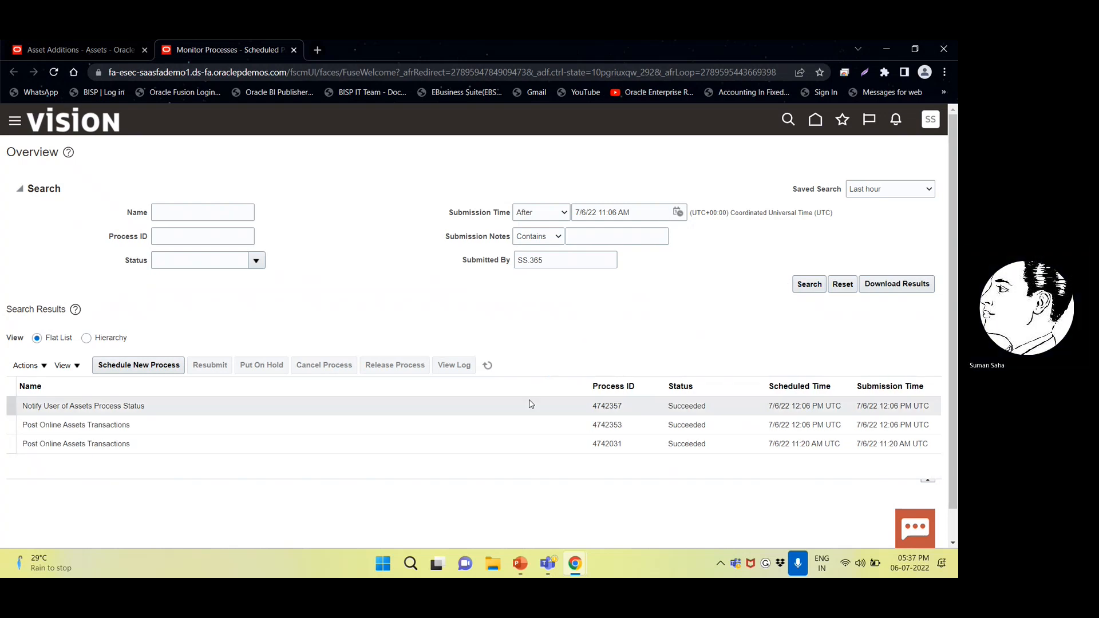
left_click(488, 365)
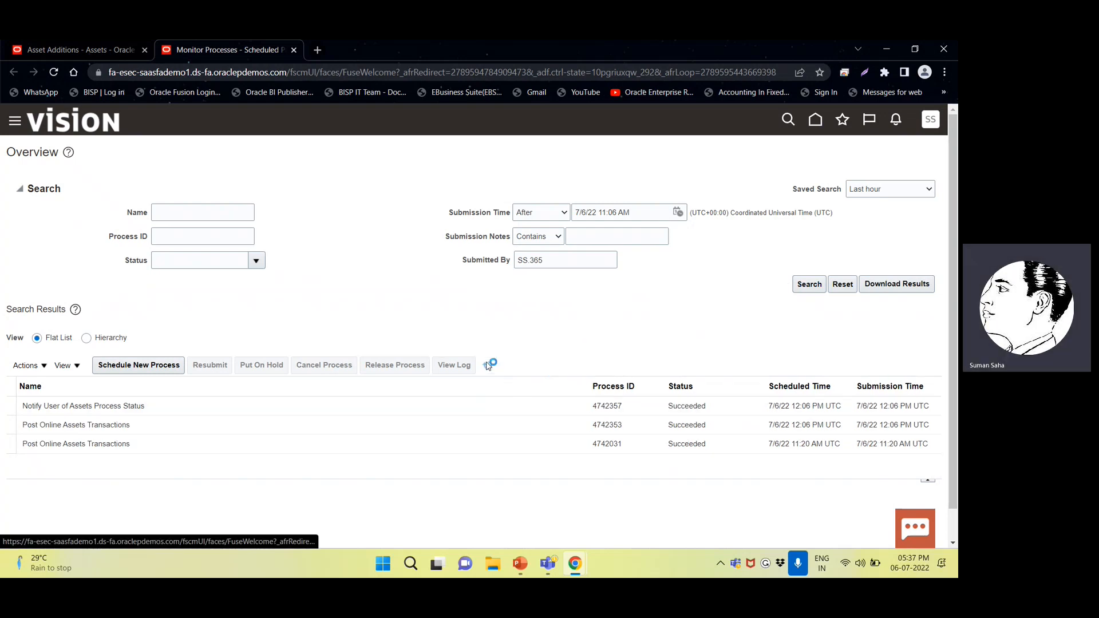
left_click(114, 50)
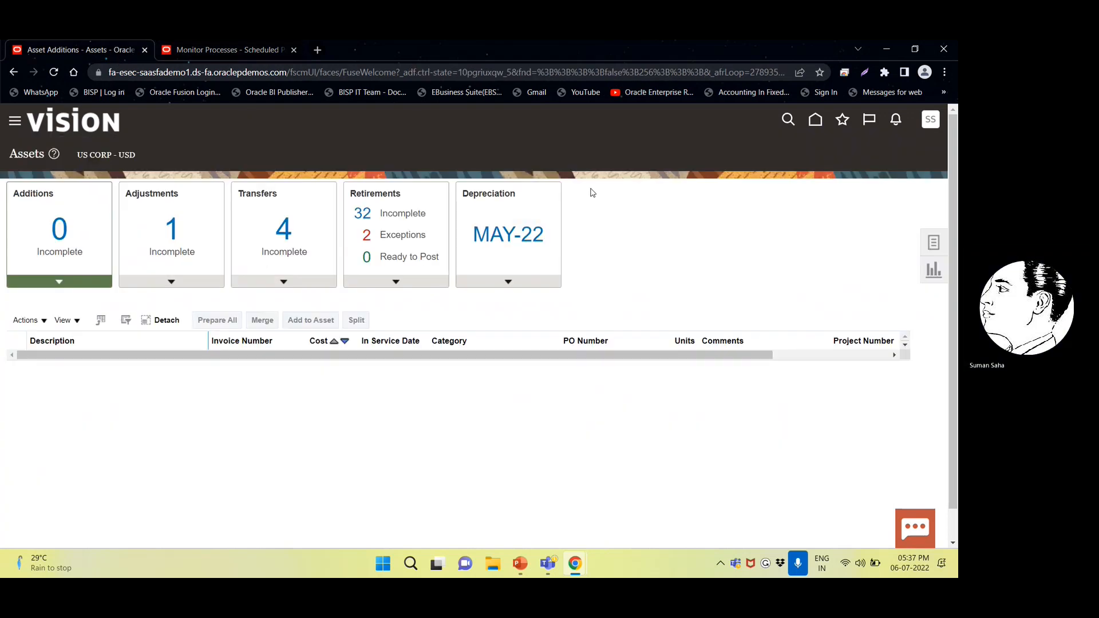
- Review the recent additions in the US CORP asset inquiry, return to the Assets page, and recheck the scheduled processes list
left_click(933, 243)
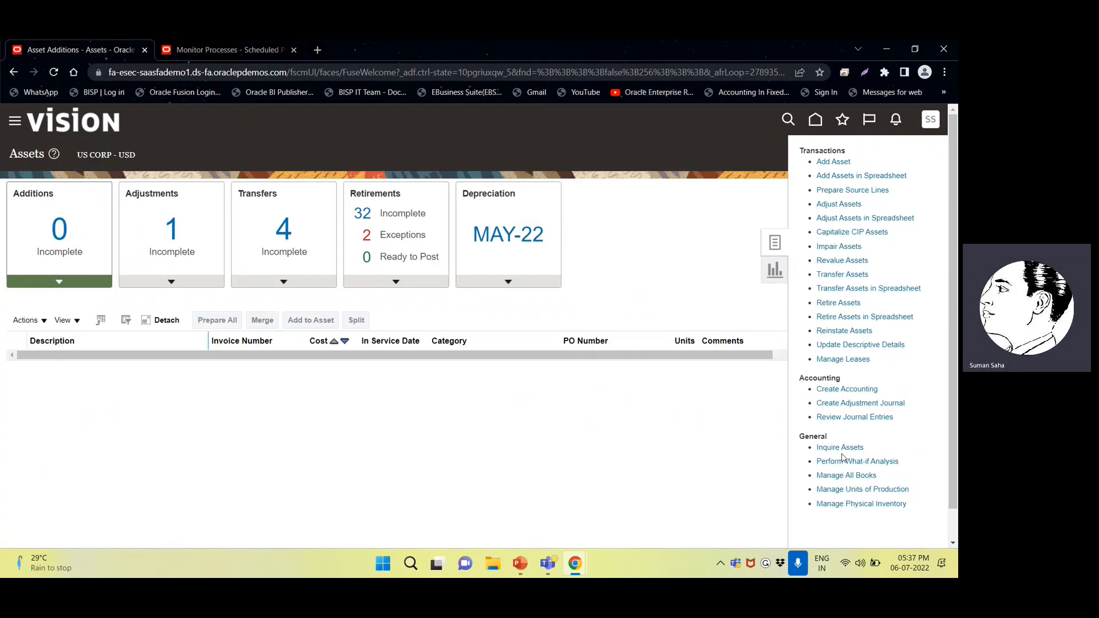
left_click(839, 448)
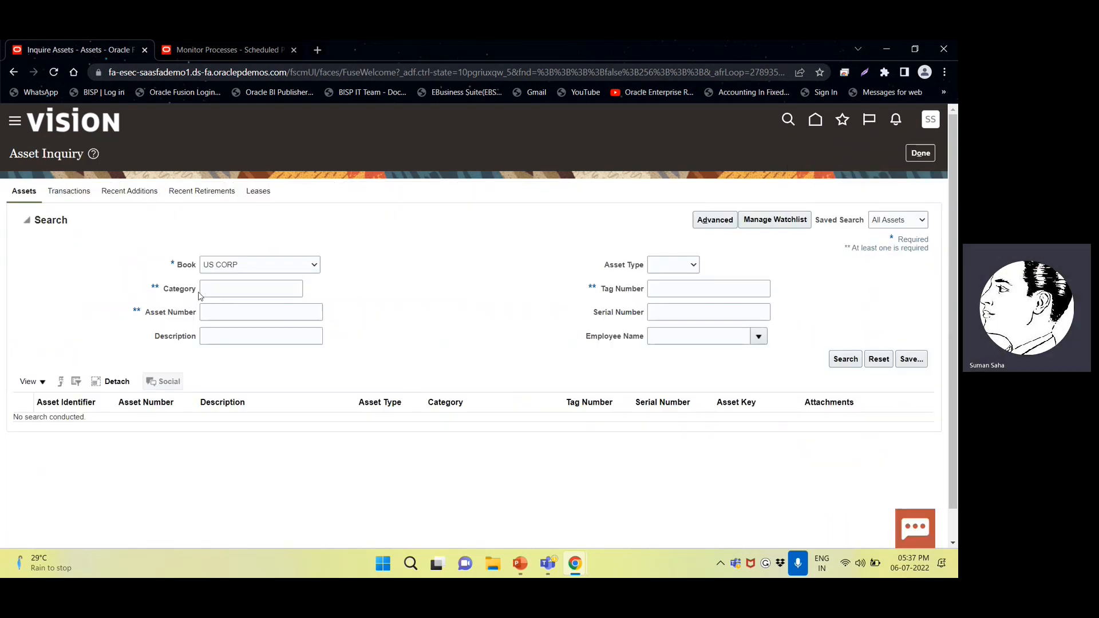
left_click(125, 192)
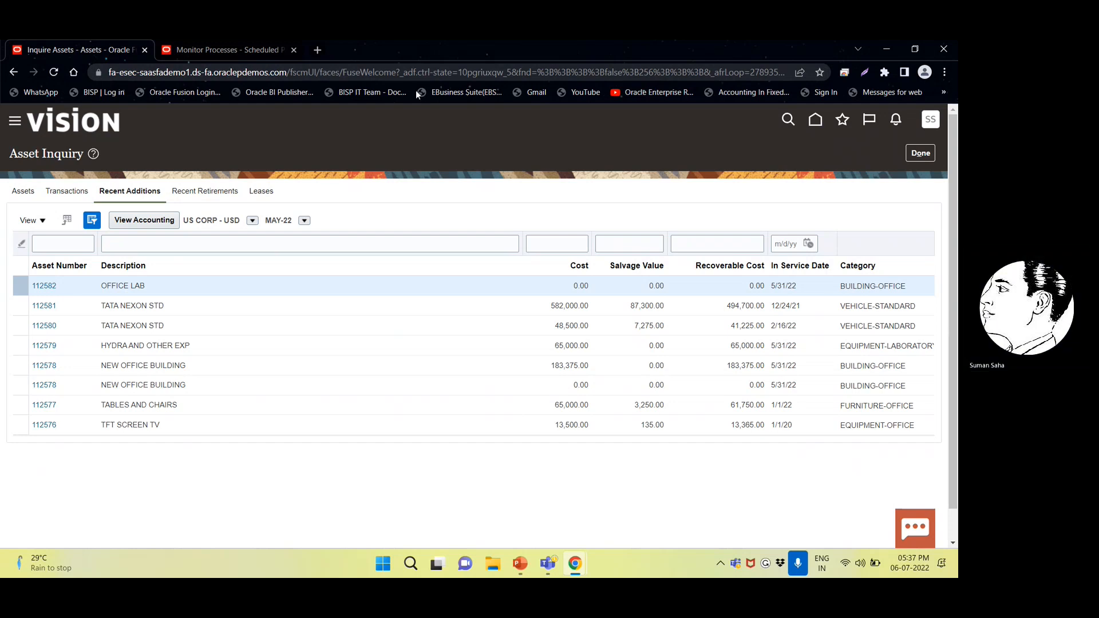
left_click(920, 153)
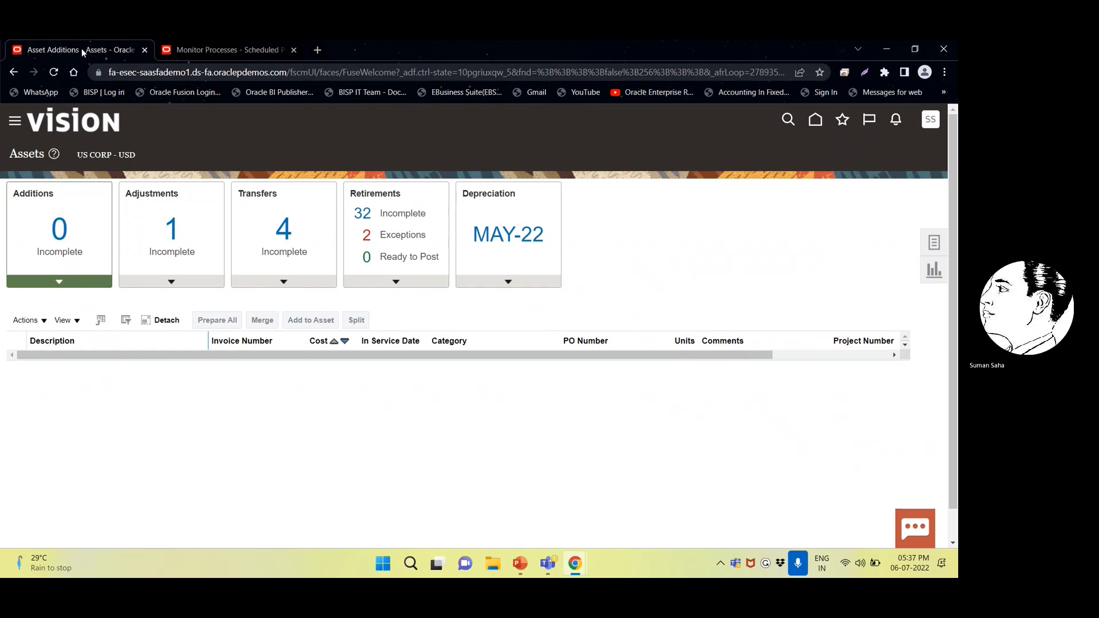
left_click(211, 51)
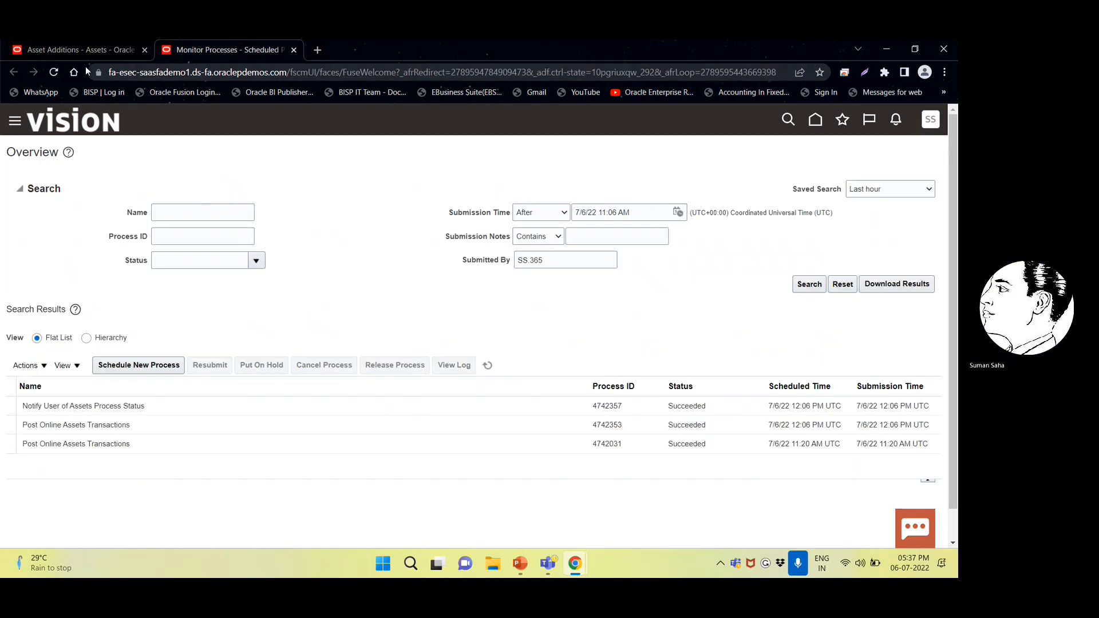
left_click(85, 56)
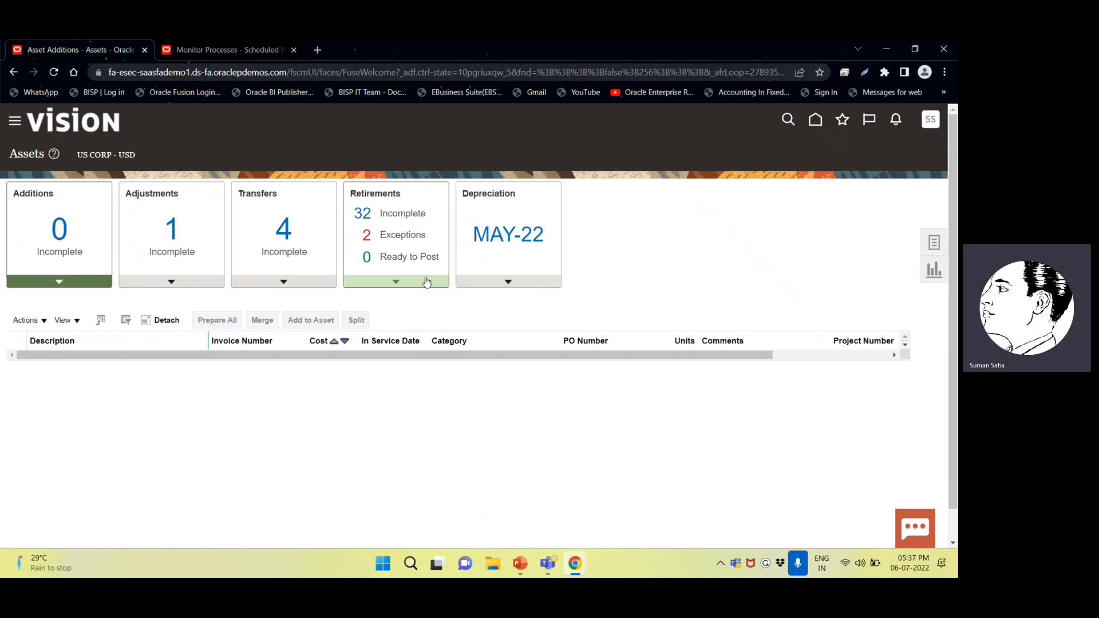
- Open the home page in another browser tab, go to Invoices under Payables, and list the invoices from the last 24 hours
right_click(820, 122)
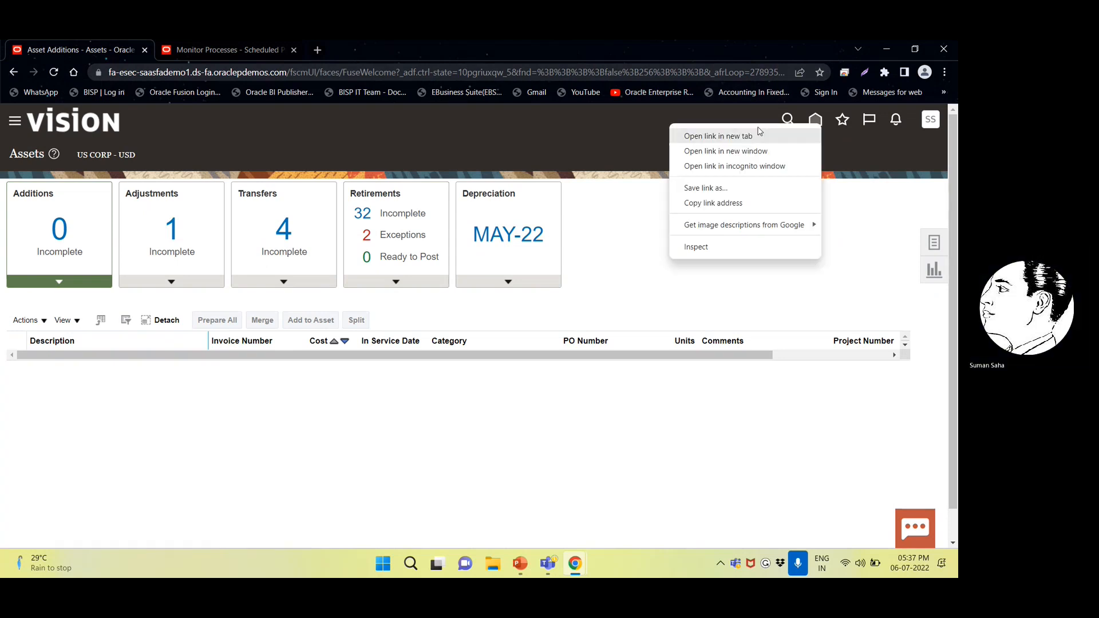
left_click(750, 133)
left_click(400, 49)
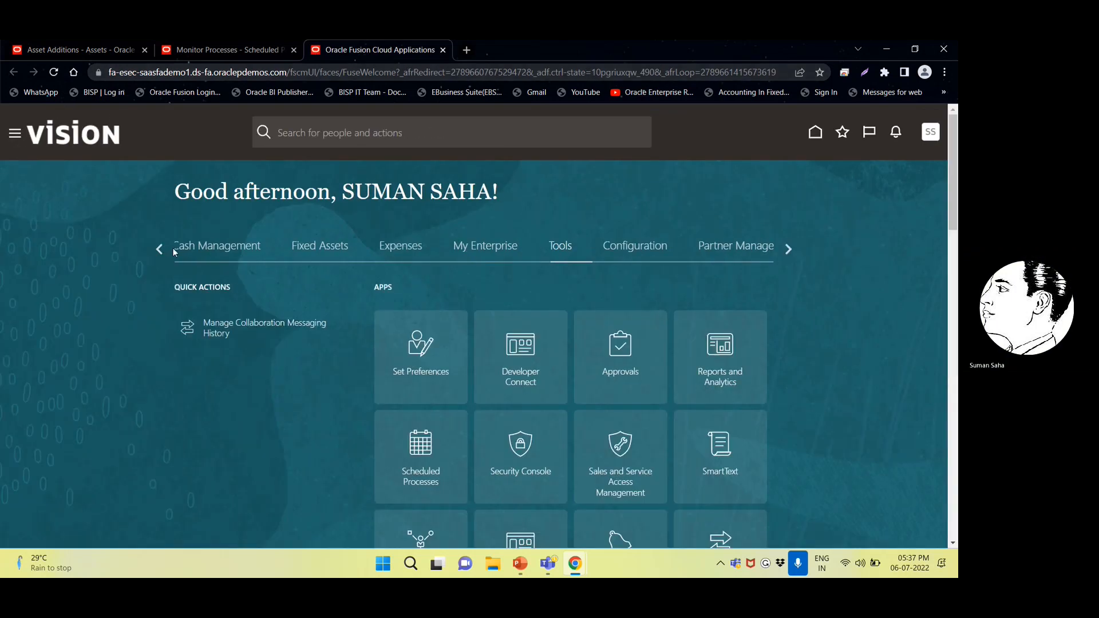
left_click(156, 247)
left_click(155, 249)
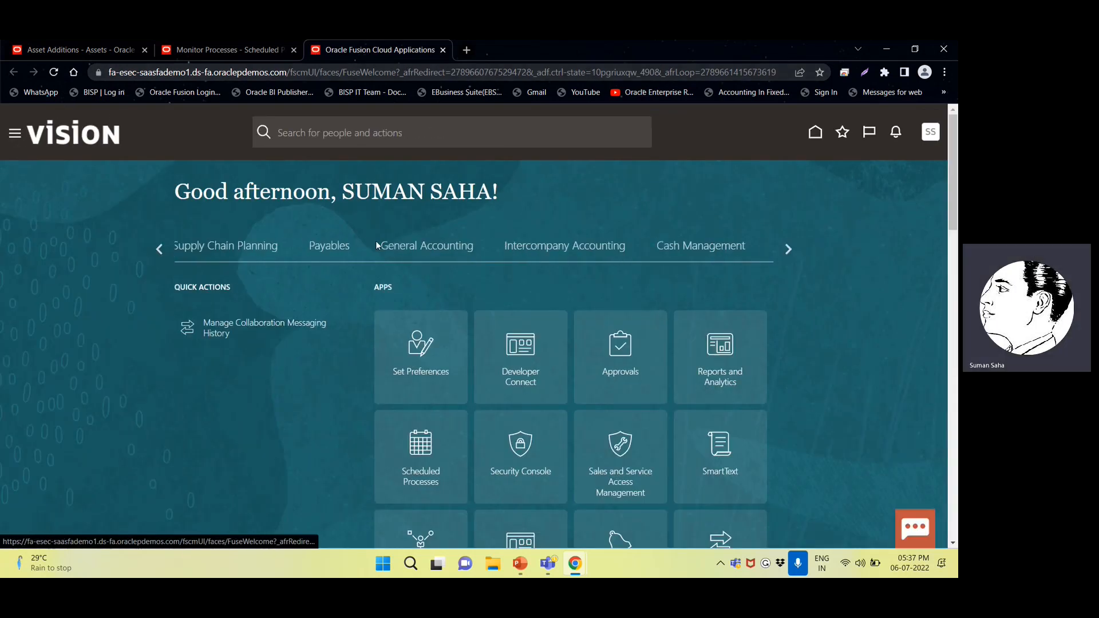
left_click(330, 247)
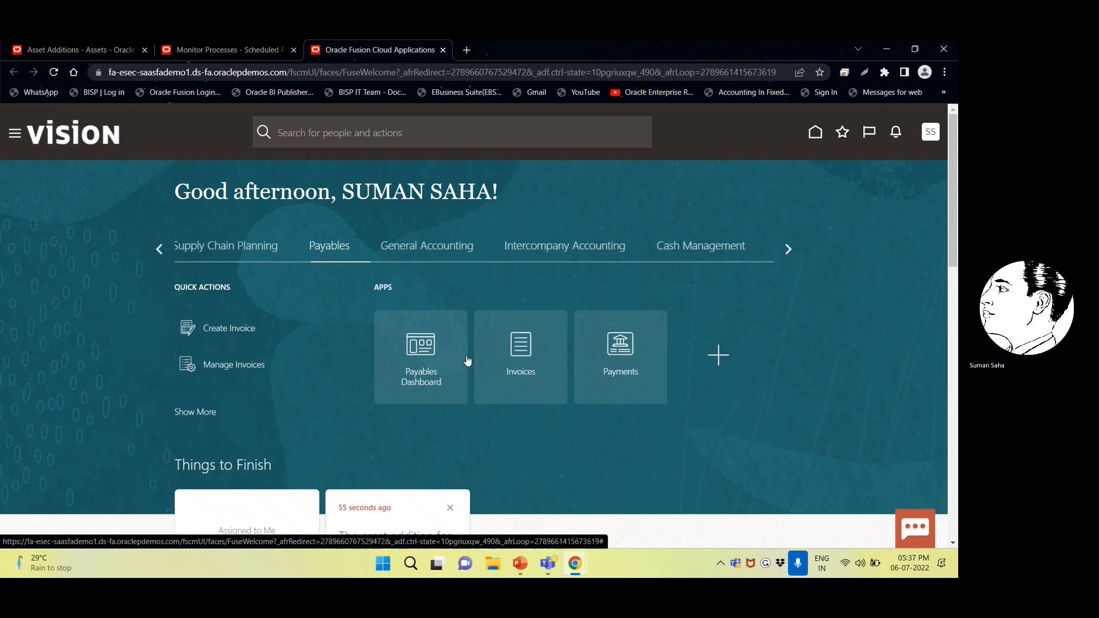
left_click(522, 371)
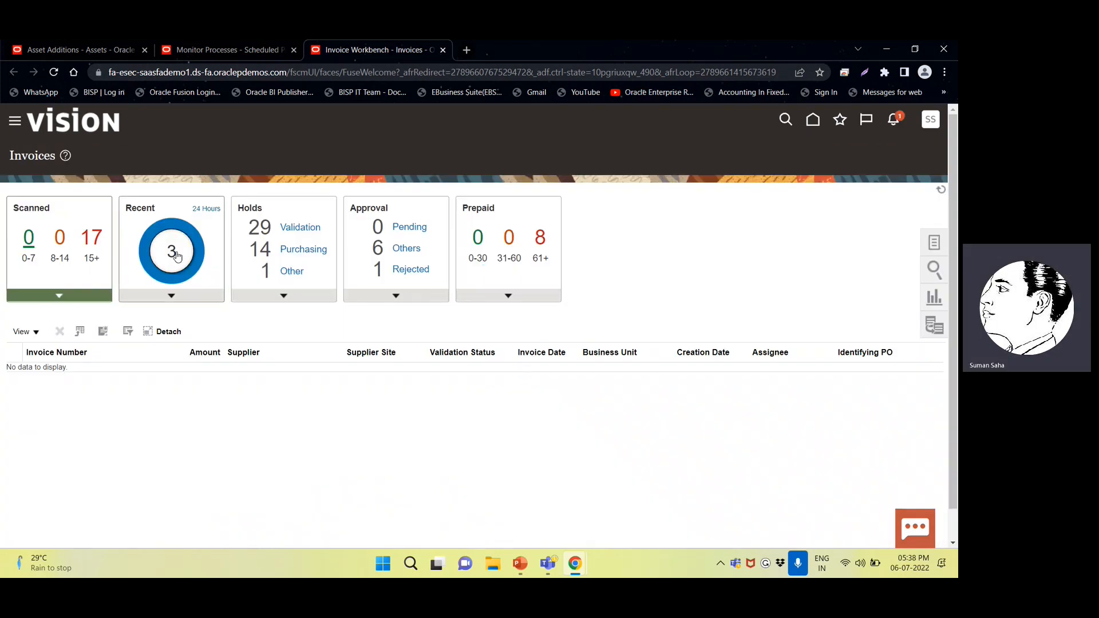
left_click(173, 252)
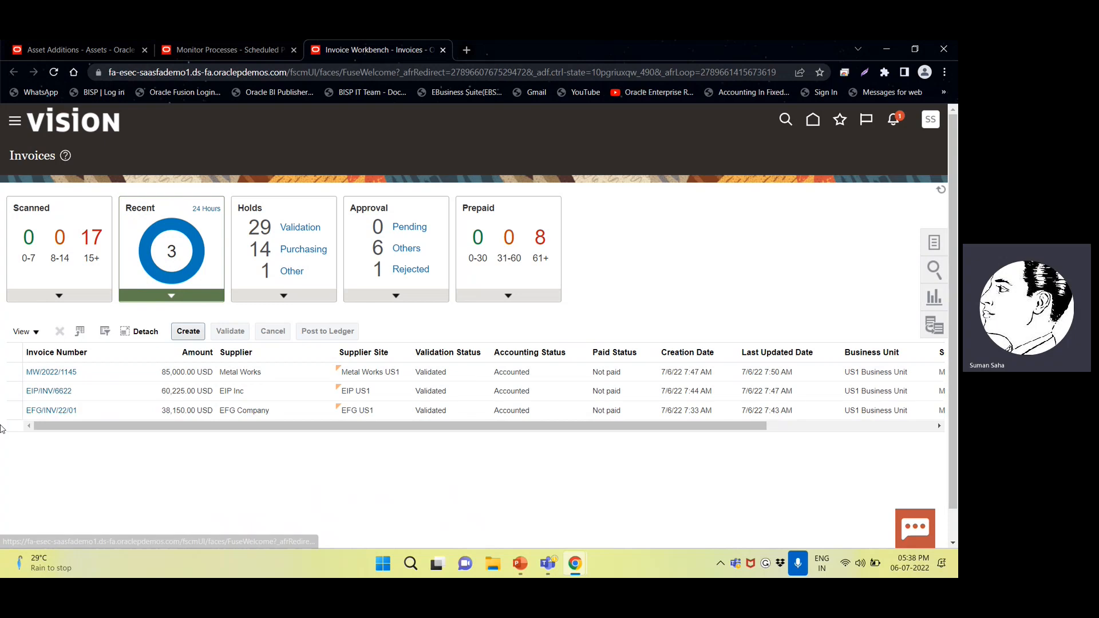
- Open the EFG Company invoice and examine the distribution, description and asset tracking details of its lines
left_click(60, 411)
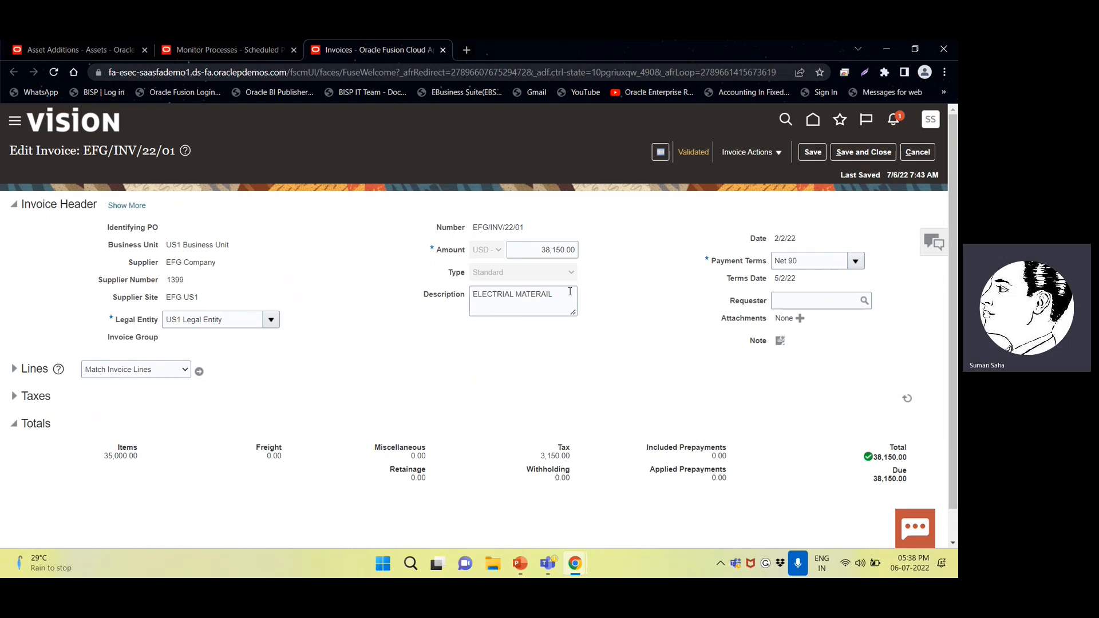
scroll(463, 304, "down", 1)
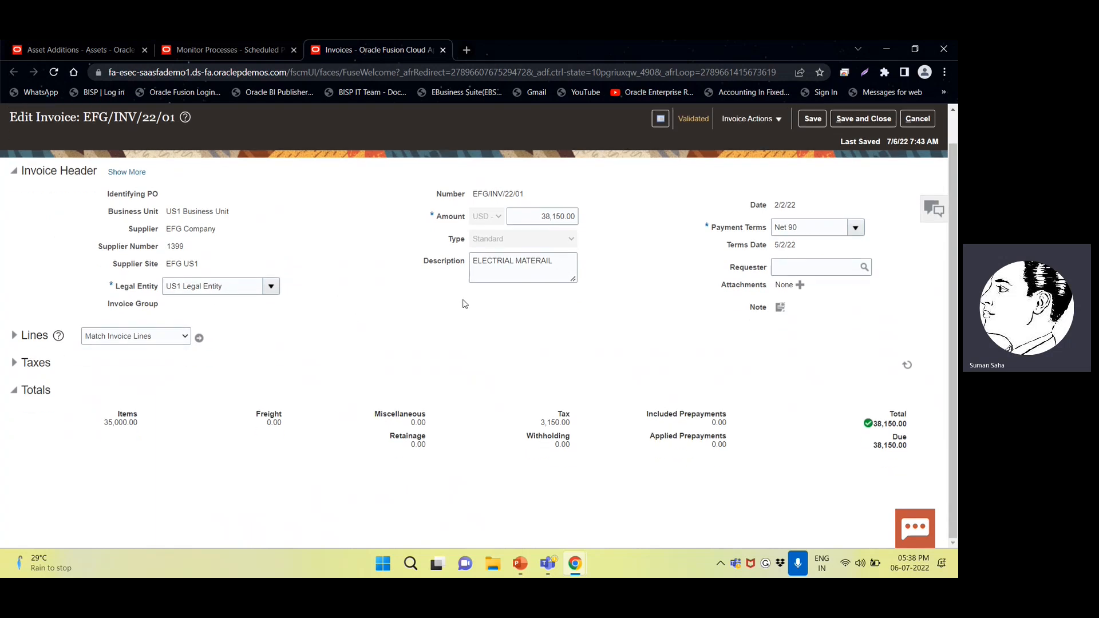
left_click(13, 336)
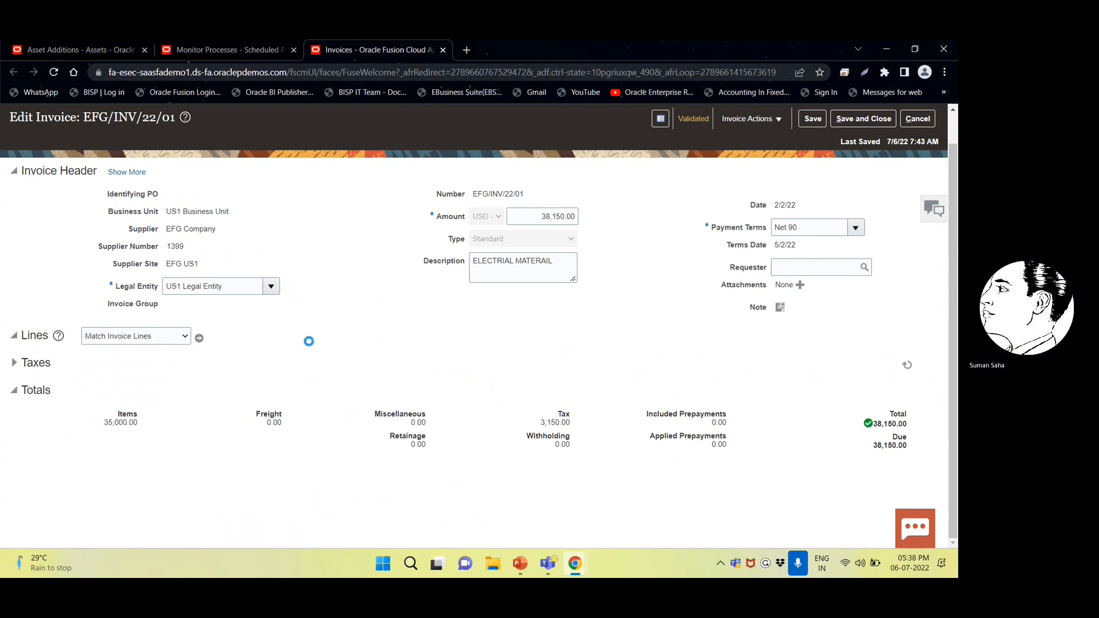
scroll(376, 361, "down", 1)
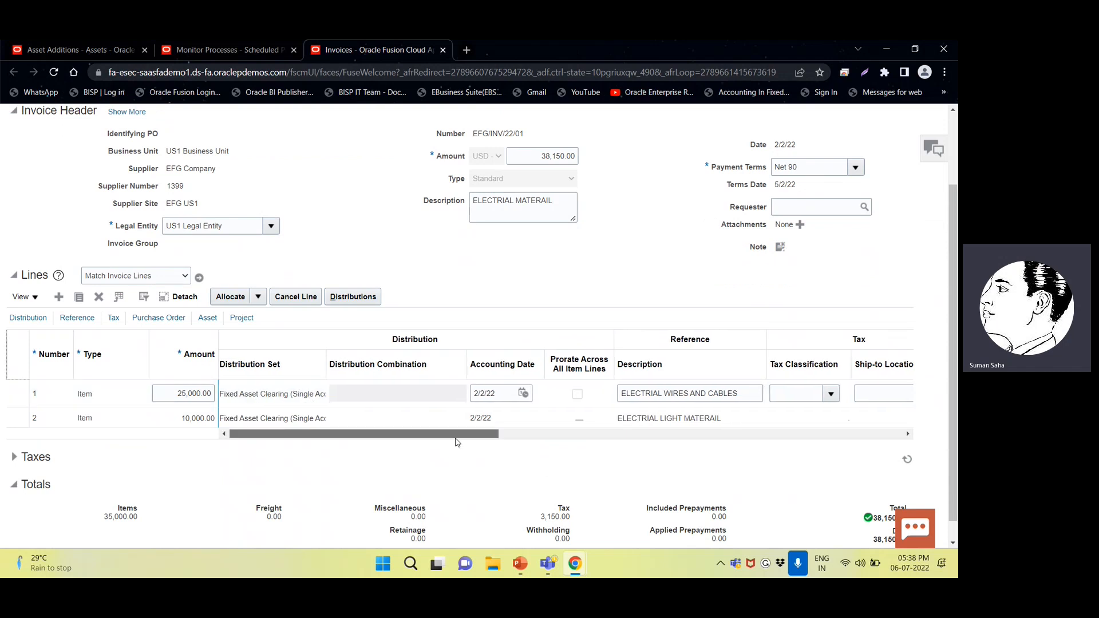
left_click_drag(462, 436, 533, 436)
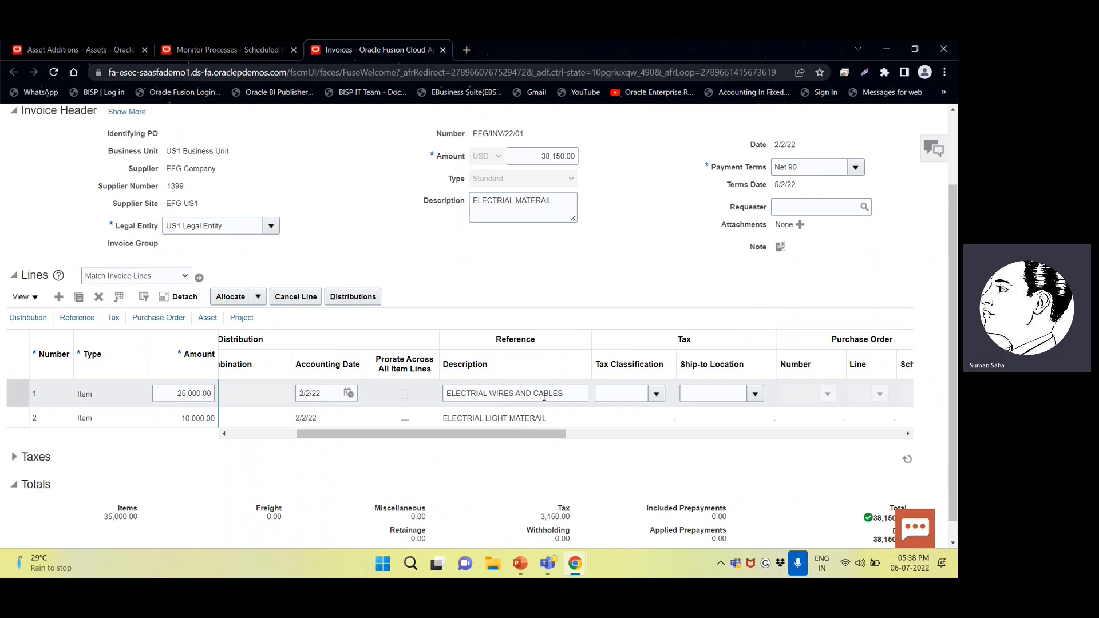
left_click_drag(525, 433, 728, 434)
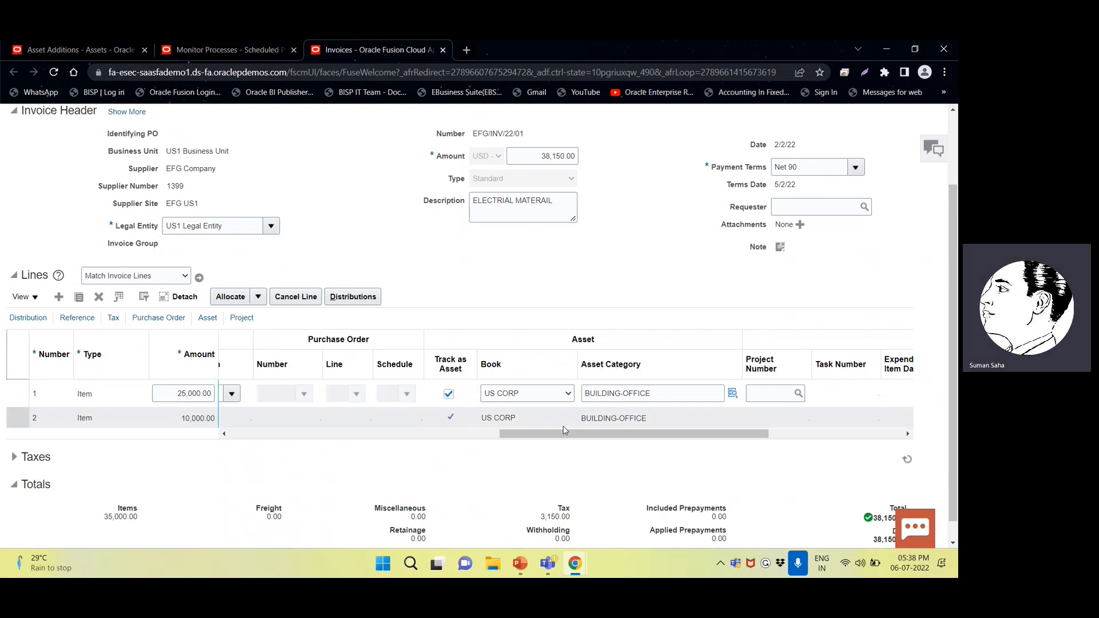
left_click_drag(565, 433, 294, 449)
scroll(546, 362, "up", 2)
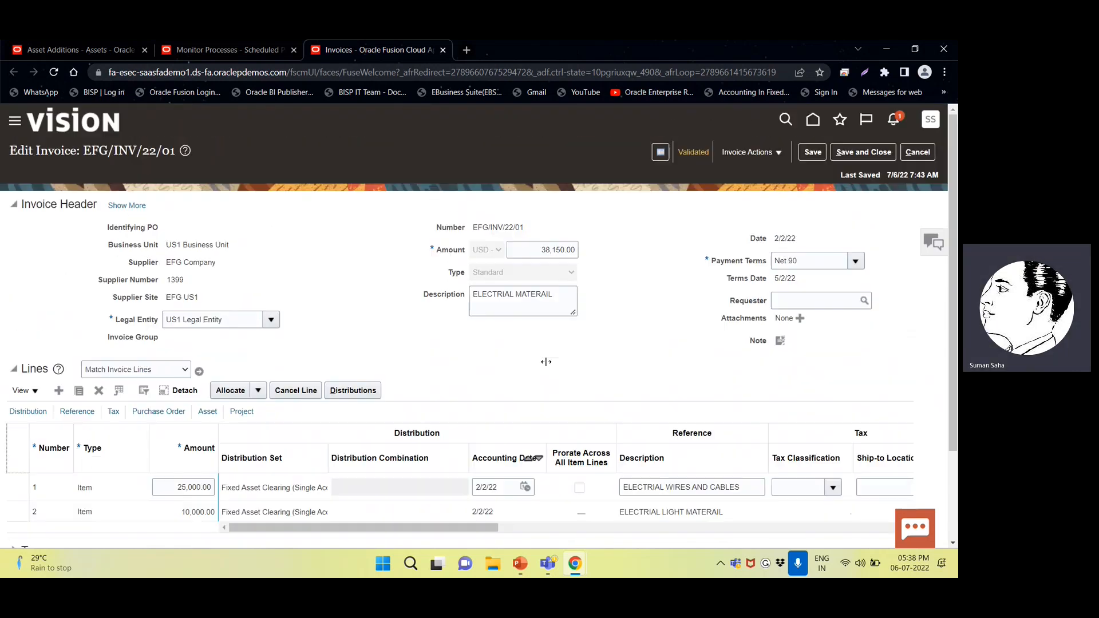
- Check the EFG Company invoice's validation and accounting status in its summary, and return to the invoice list
left_click(751, 153)
left_click(704, 153)
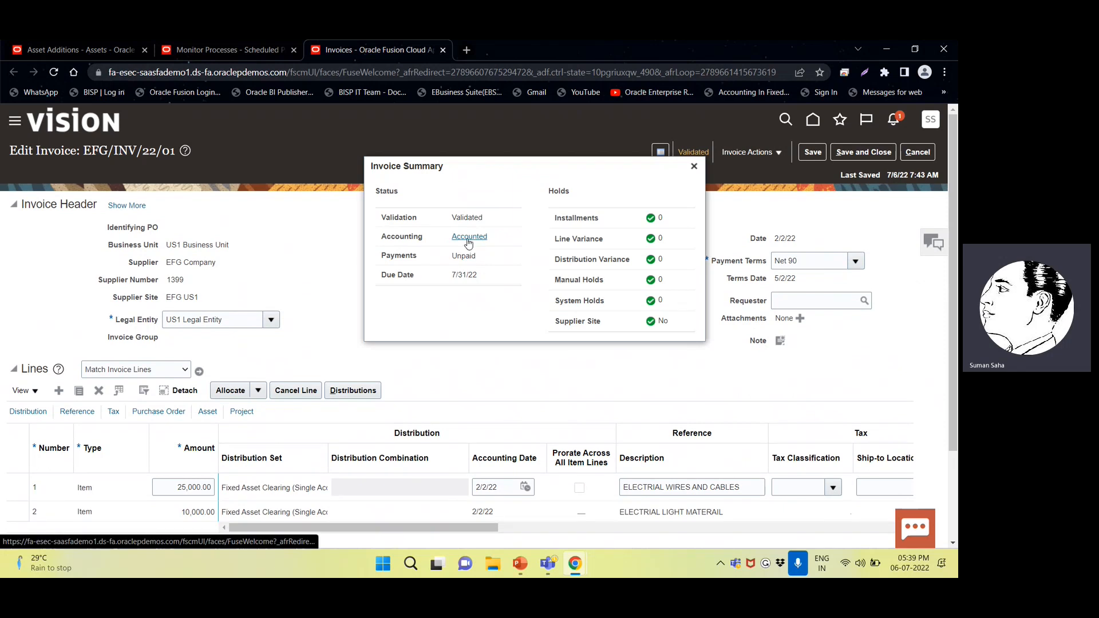
left_click(914, 48)
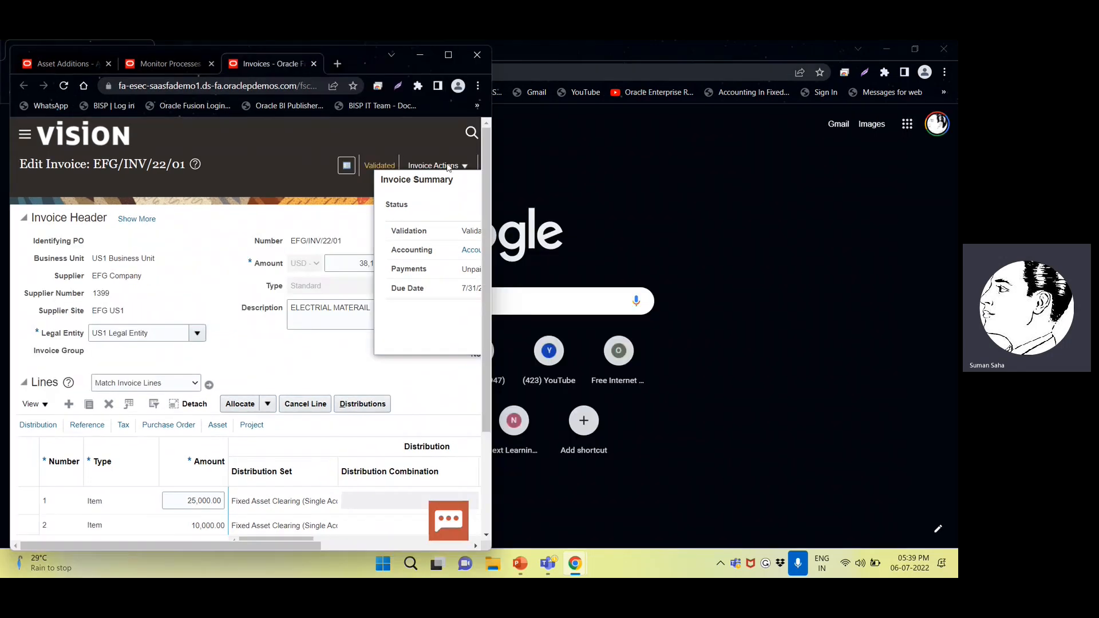
left_click(450, 56)
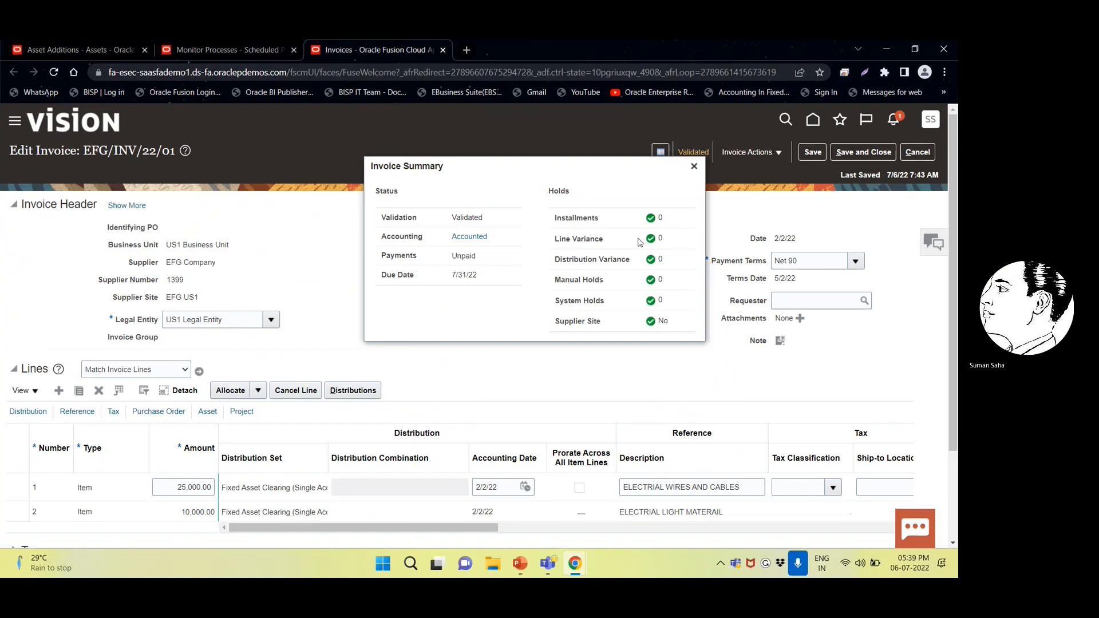
left_click(697, 171)
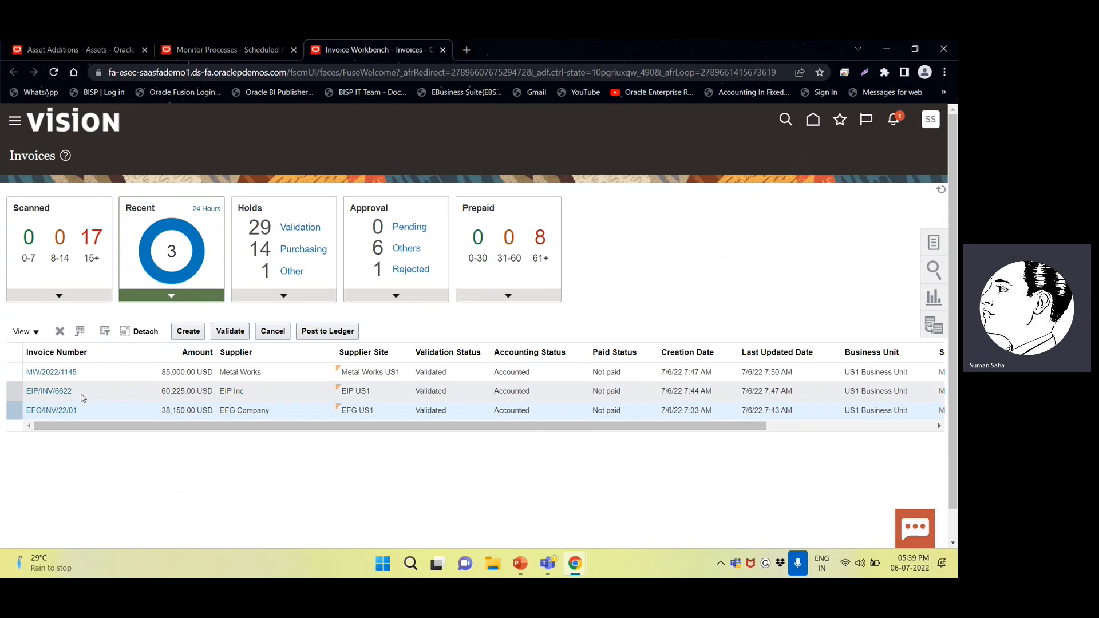
- Open the EIP Inc invoice and examine its line, including the asset book and asset category
left_click(51, 390)
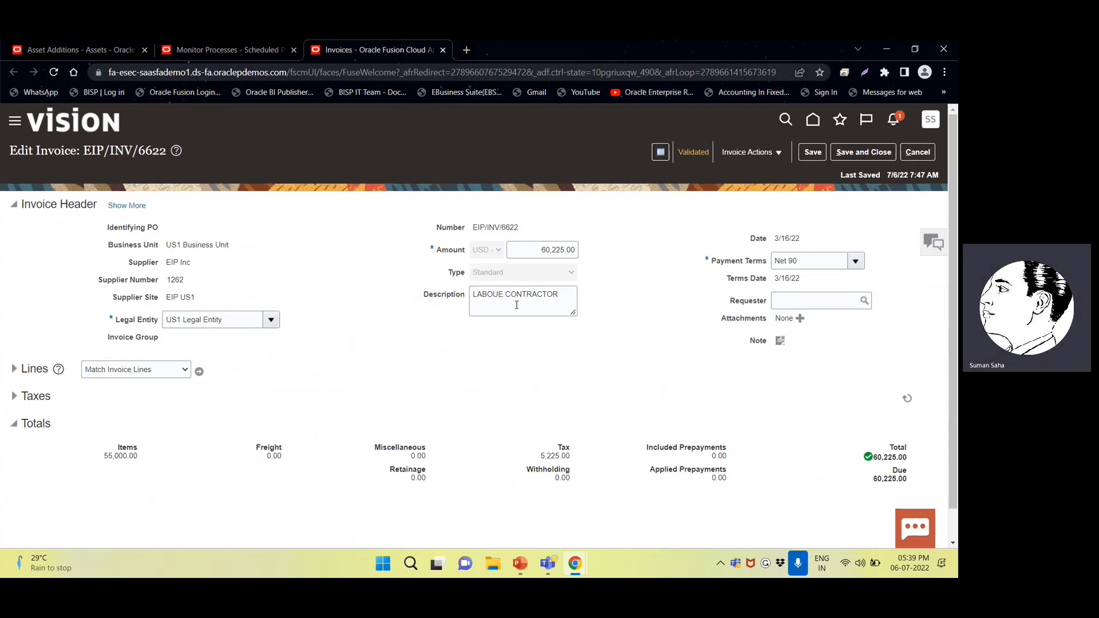
scroll(516, 305, "down", 1)
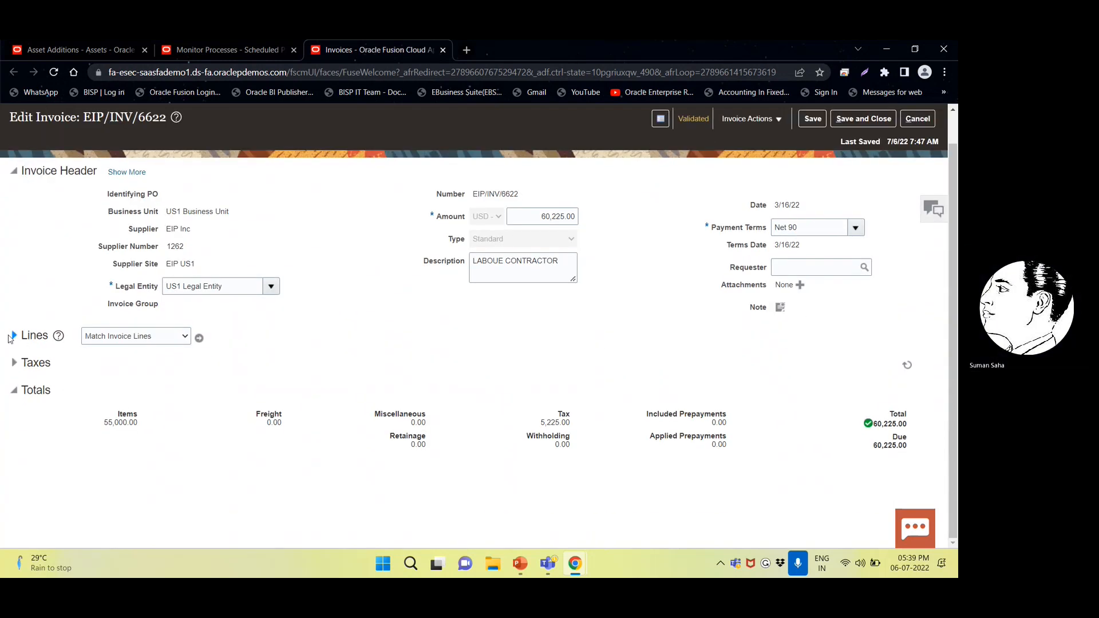
left_click(20, 344)
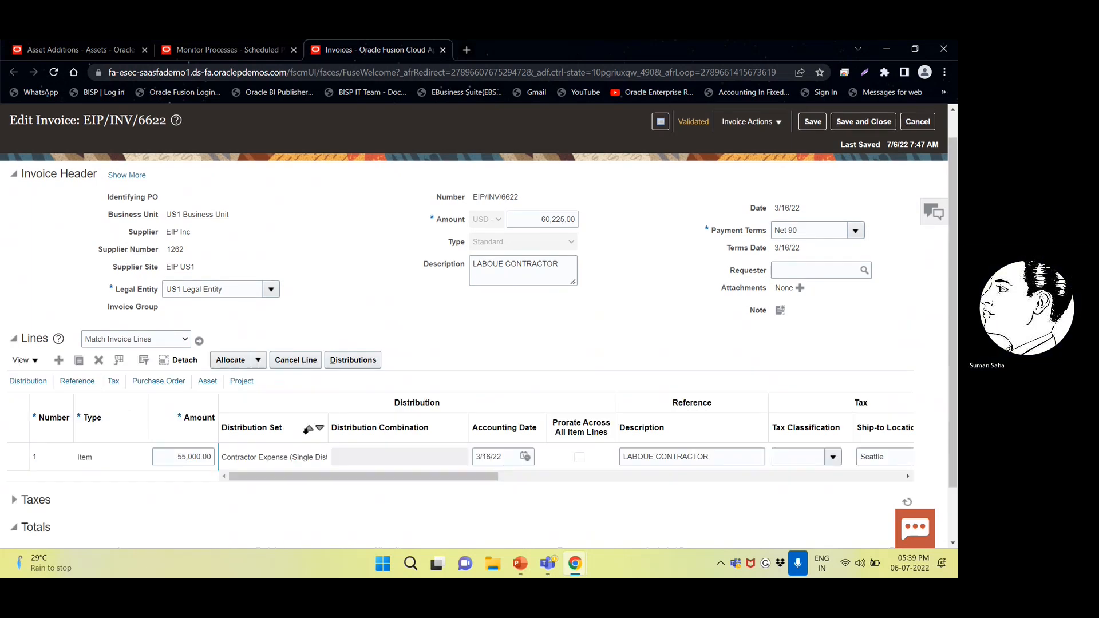
scroll(177, 445, "down", 2)
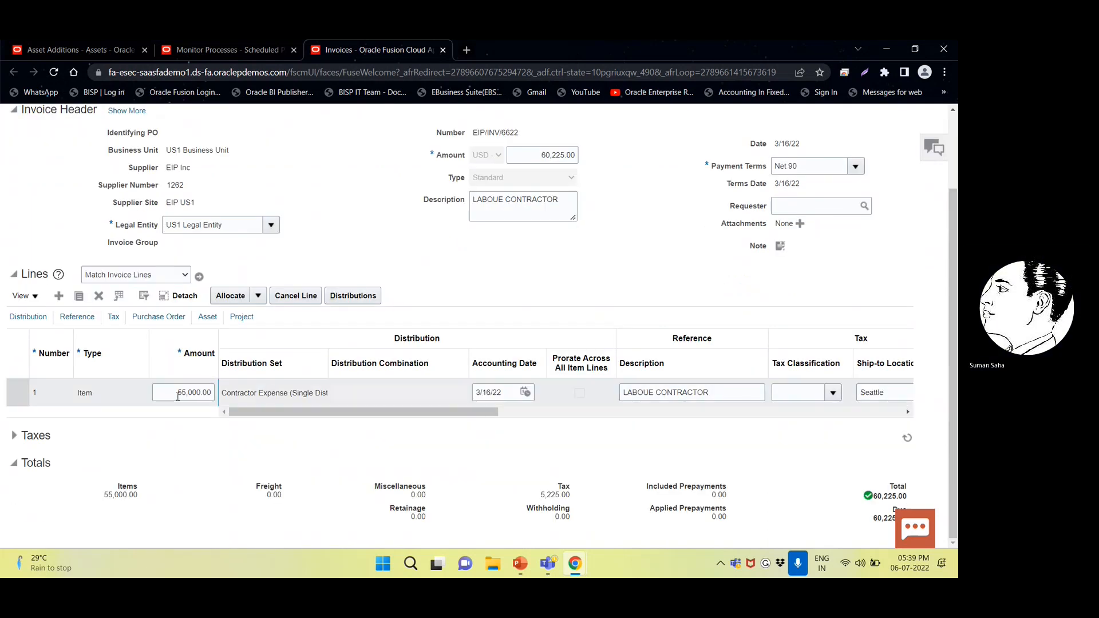
left_click(208, 316)
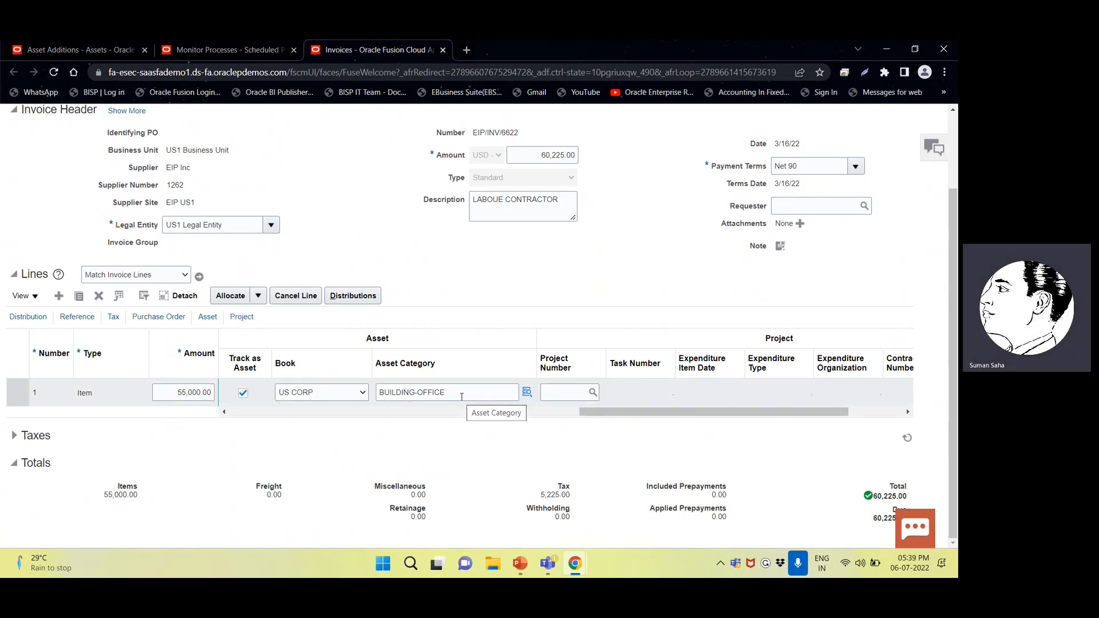
- Check the status summary of the EIP Inc invoice and go back to the recent invoices
scroll(777, 173, "up", 2)
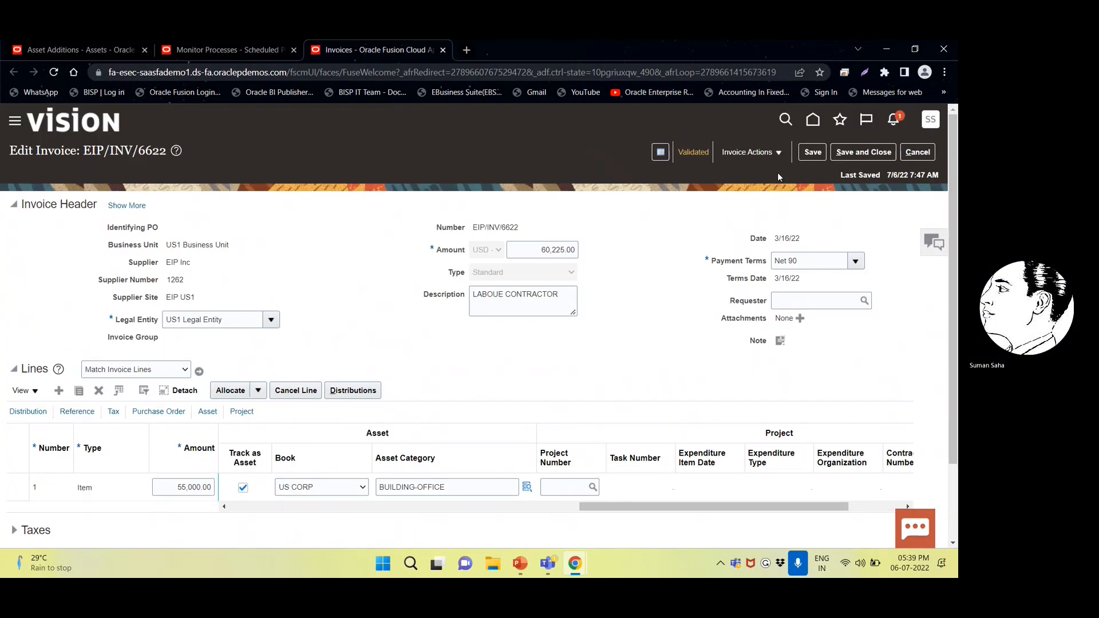
left_click(698, 152)
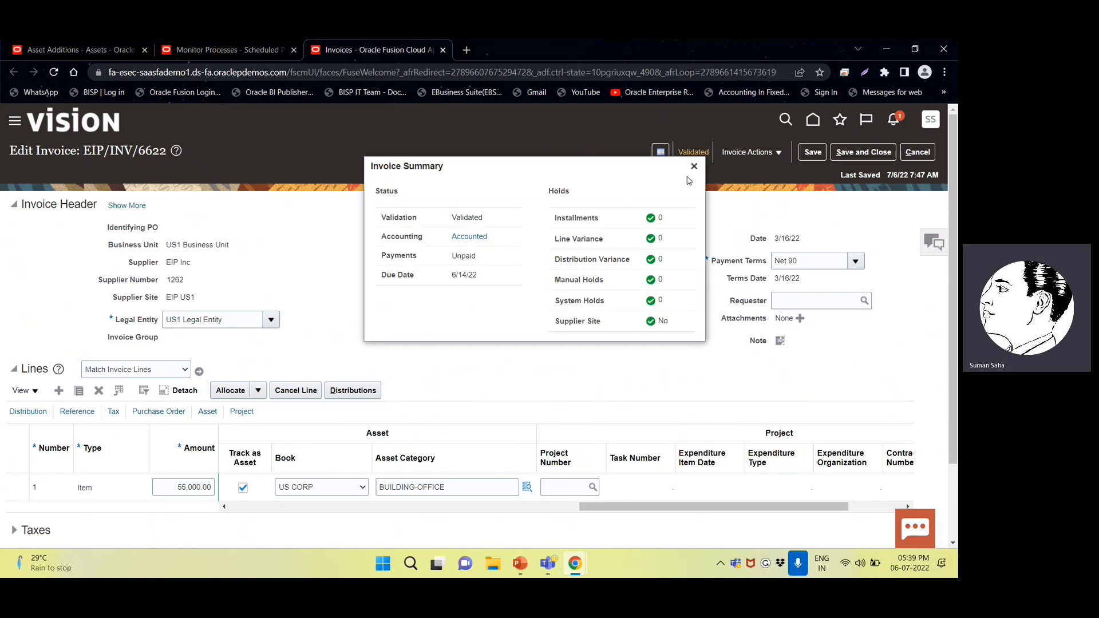
left_click(694, 166)
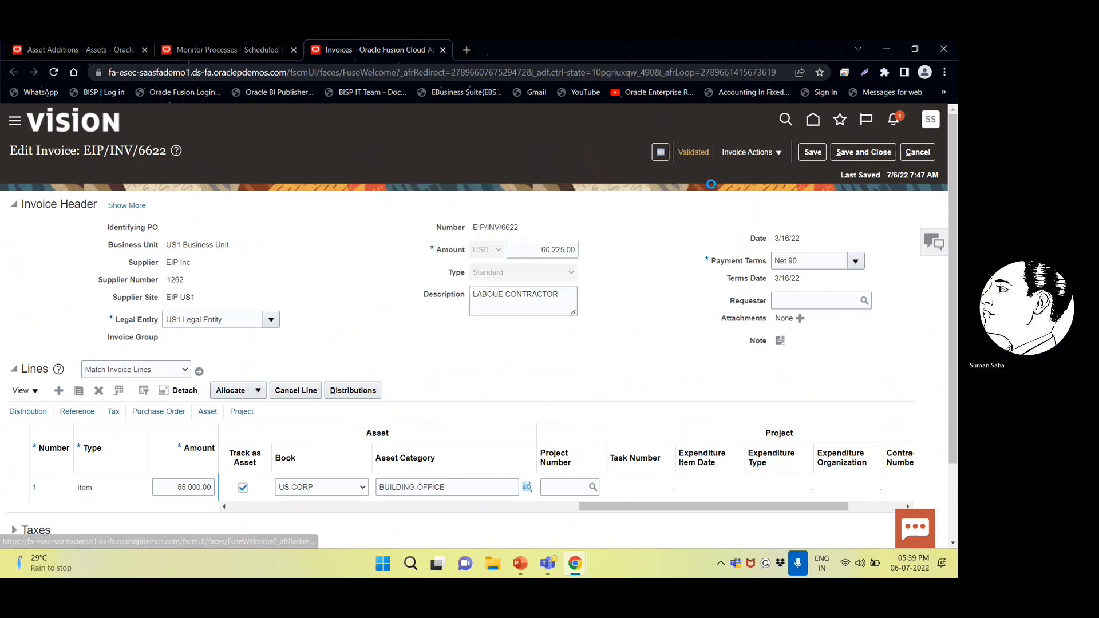
left_click(928, 153)
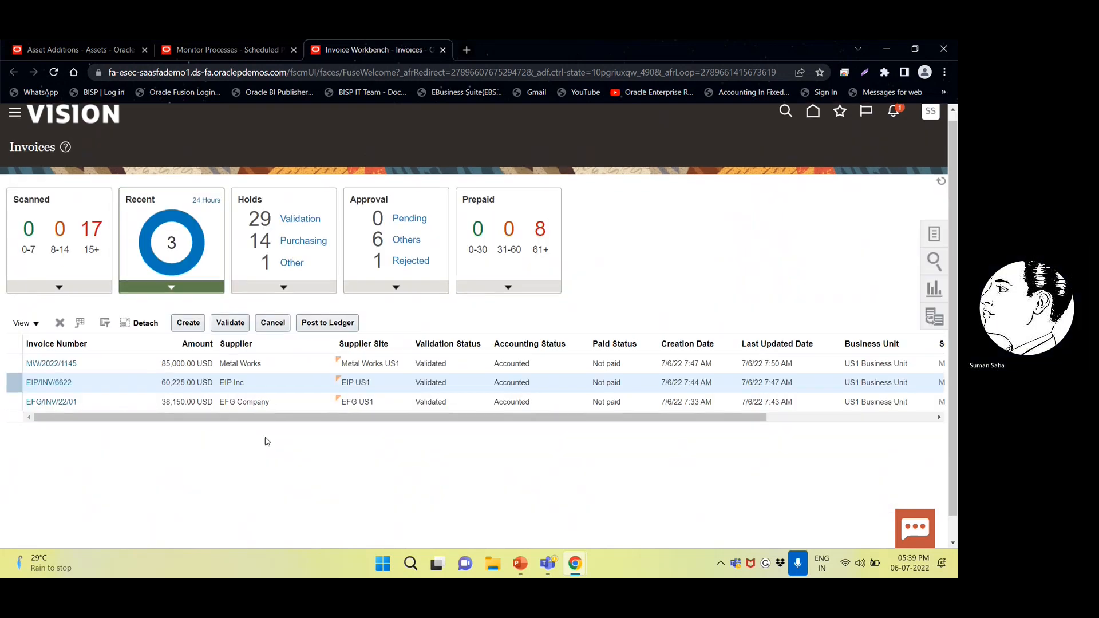
- Open the Metal Works invoice, examine its line's distribution set, asset book and asset category, and return to the invoice list
scroll(265, 441, "down", 1)
left_click(59, 339)
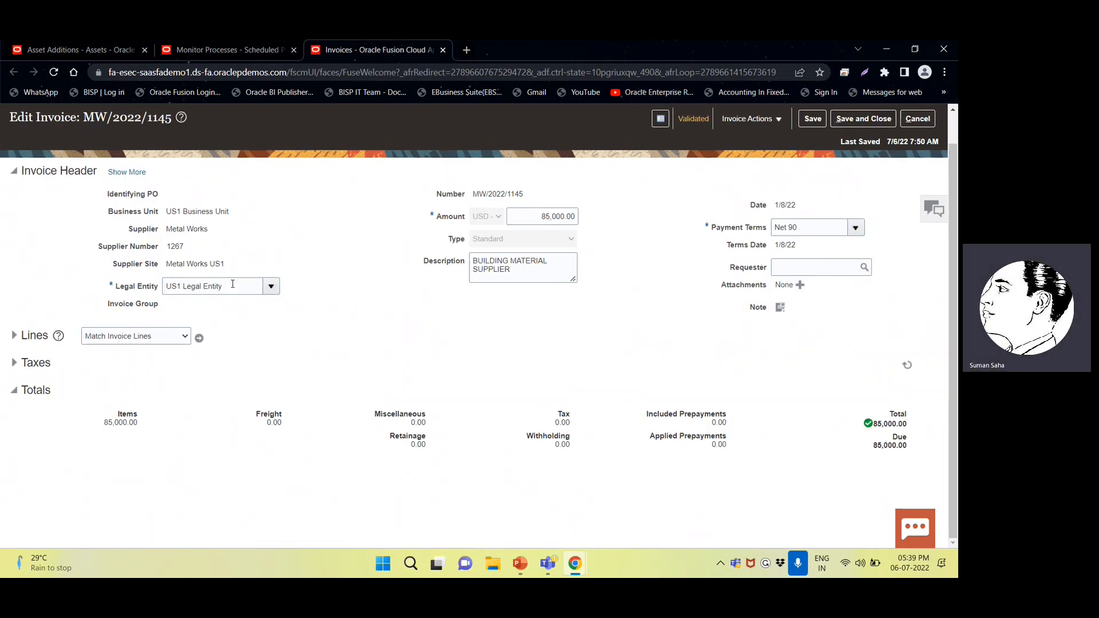
left_click(14, 335)
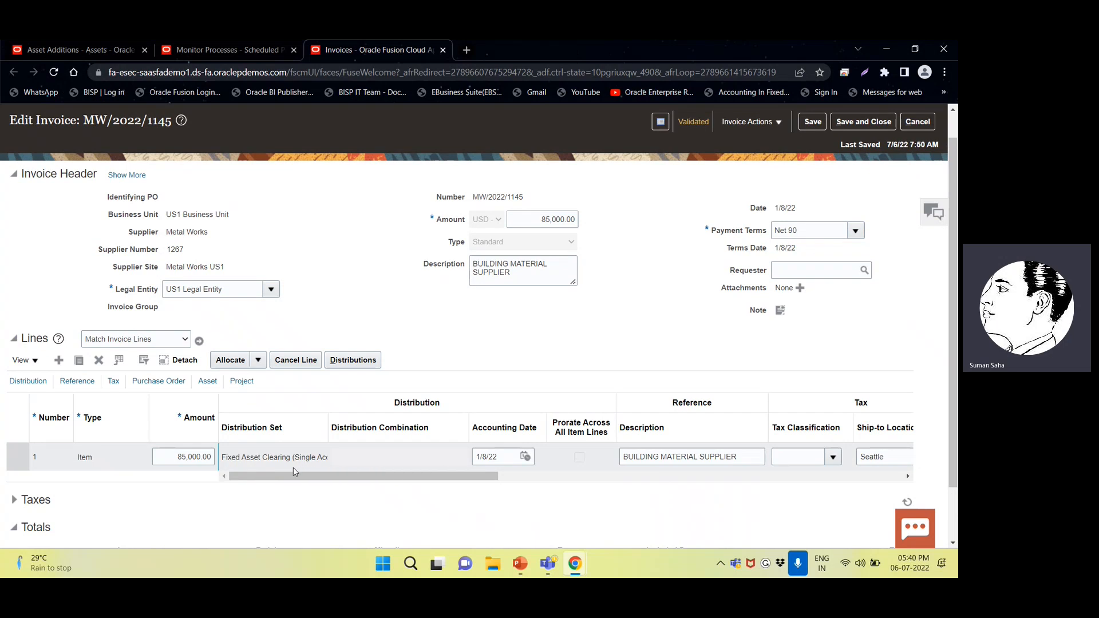
left_click(277, 476)
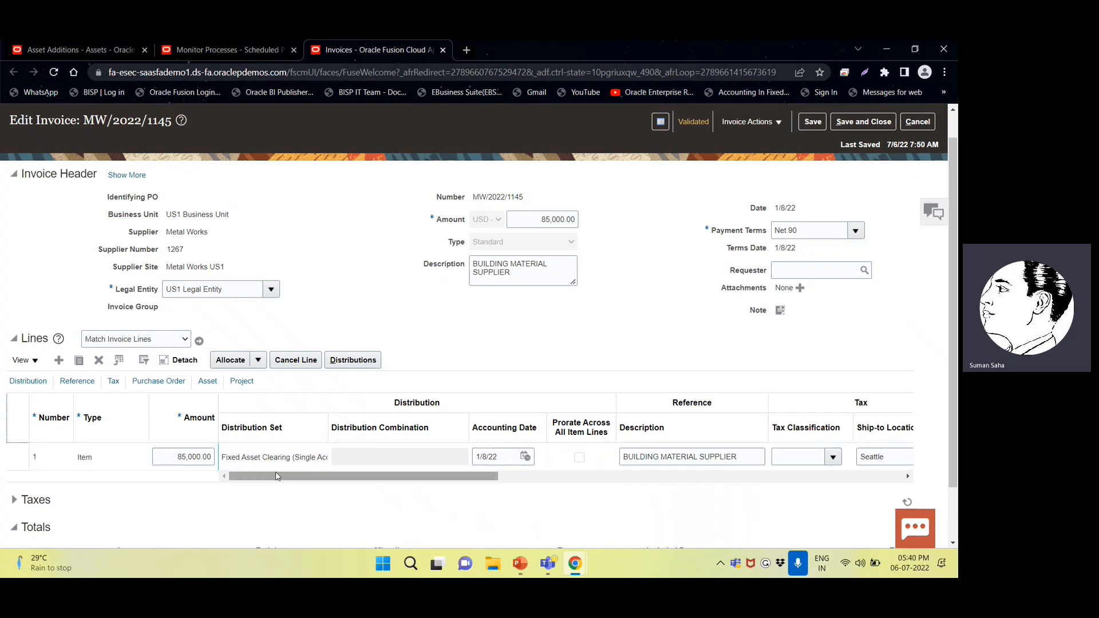
left_click(212, 386)
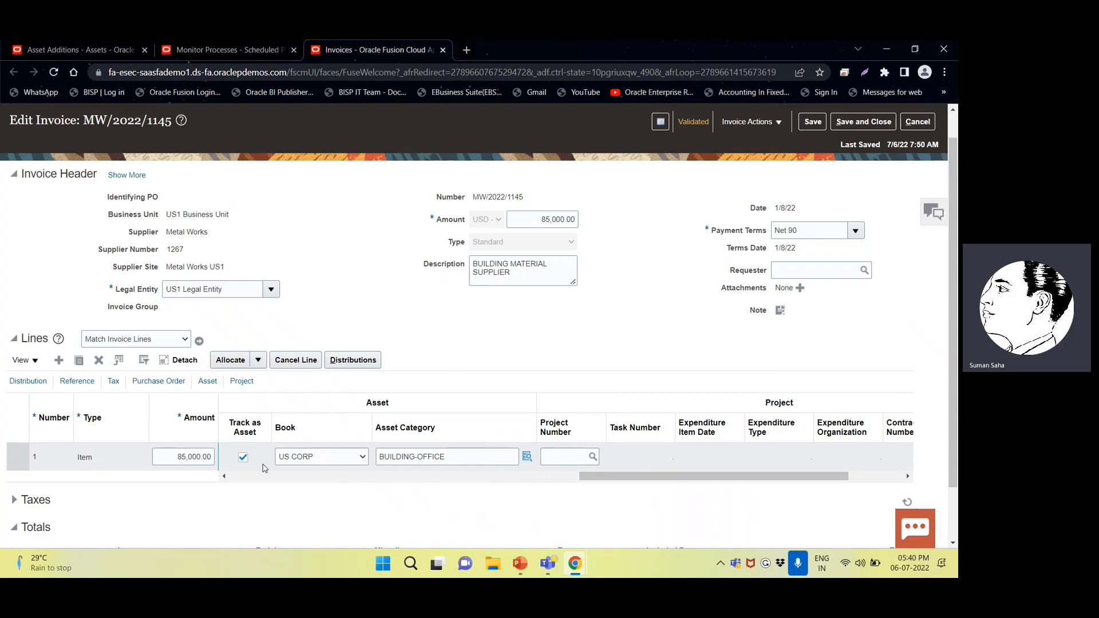
scroll(585, 366, "down", 2)
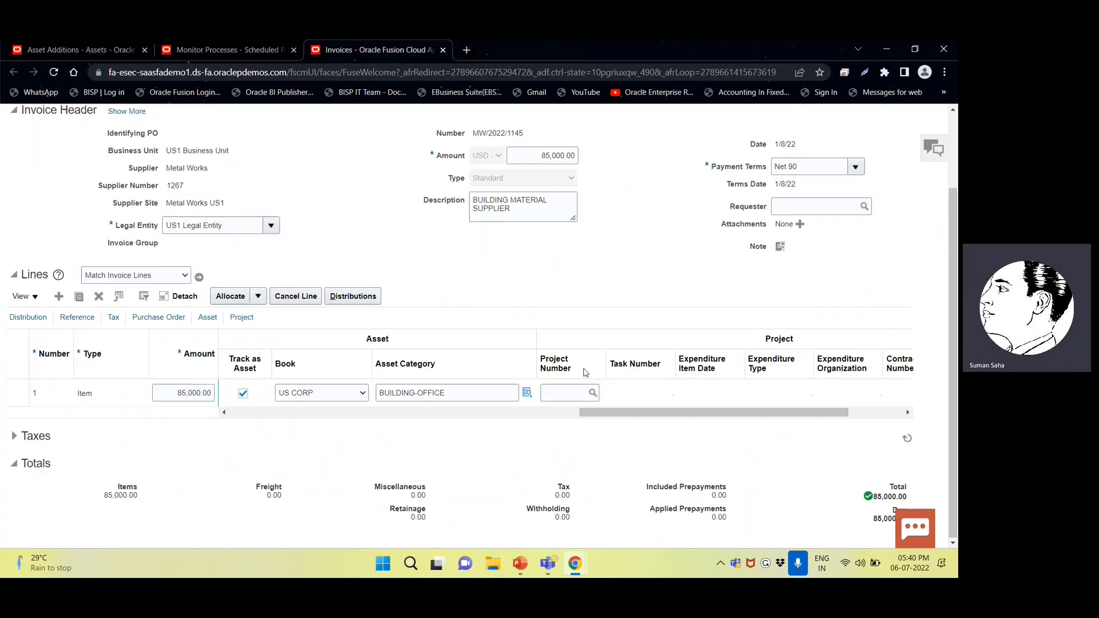
scroll(585, 344, "up", 2)
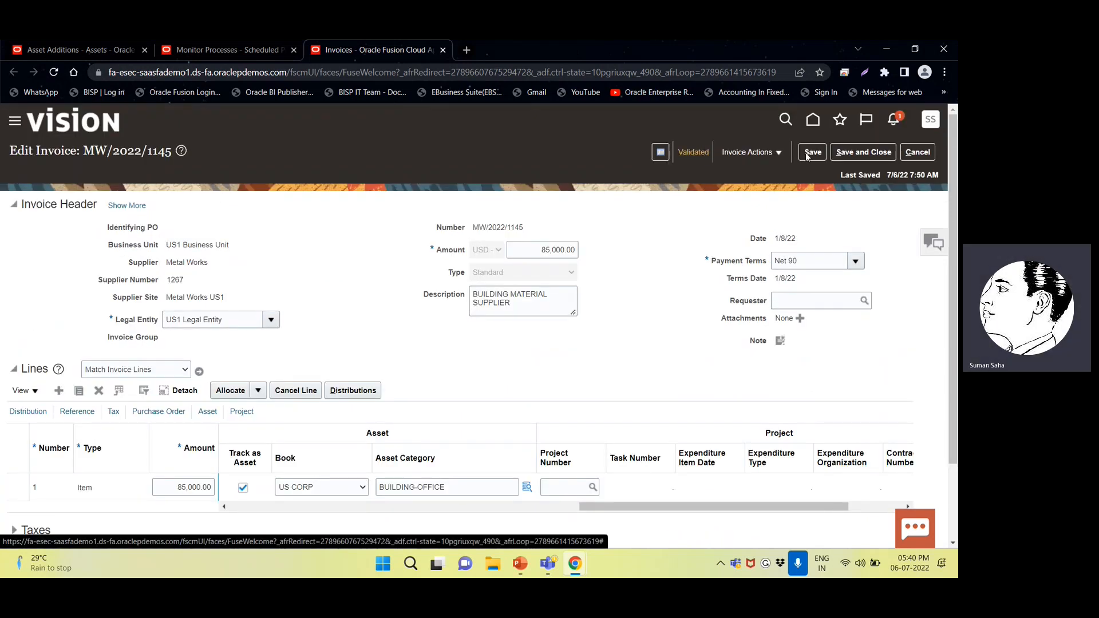
left_click(921, 156)
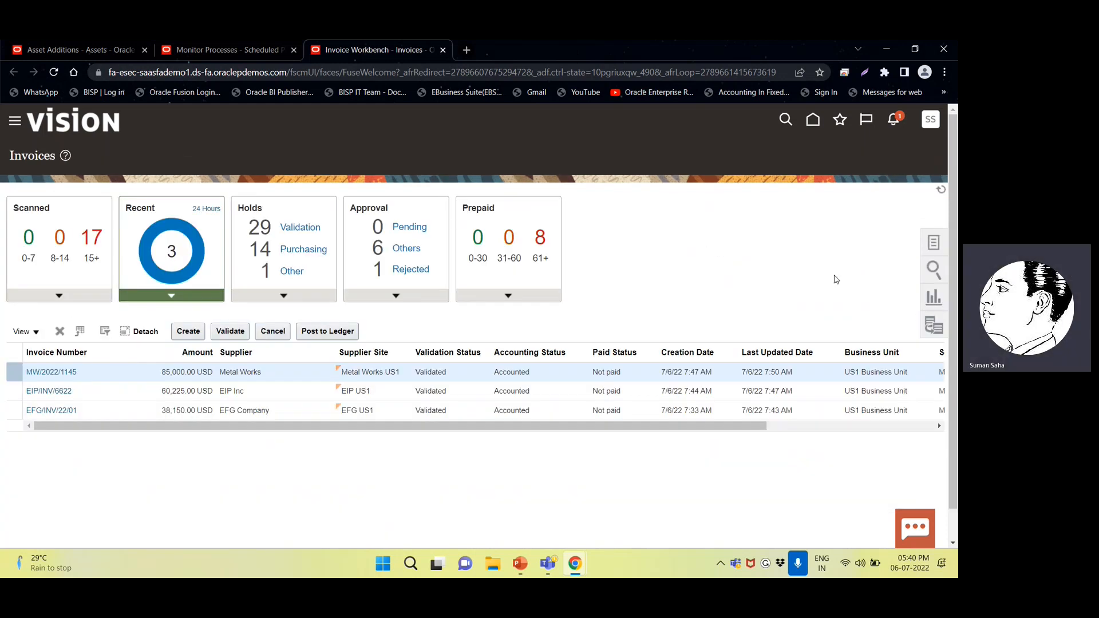
- Submit the Create Mass Additions process from Payables with accounting date 7/6/22 and asset book US CORP
left_click(934, 245)
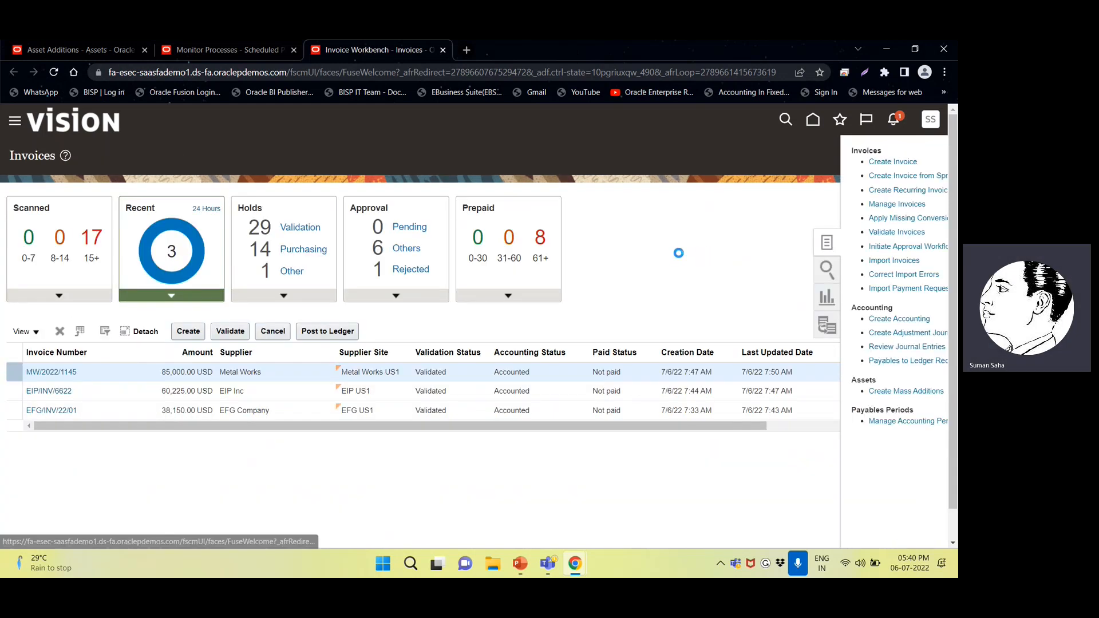
left_click(858, 393)
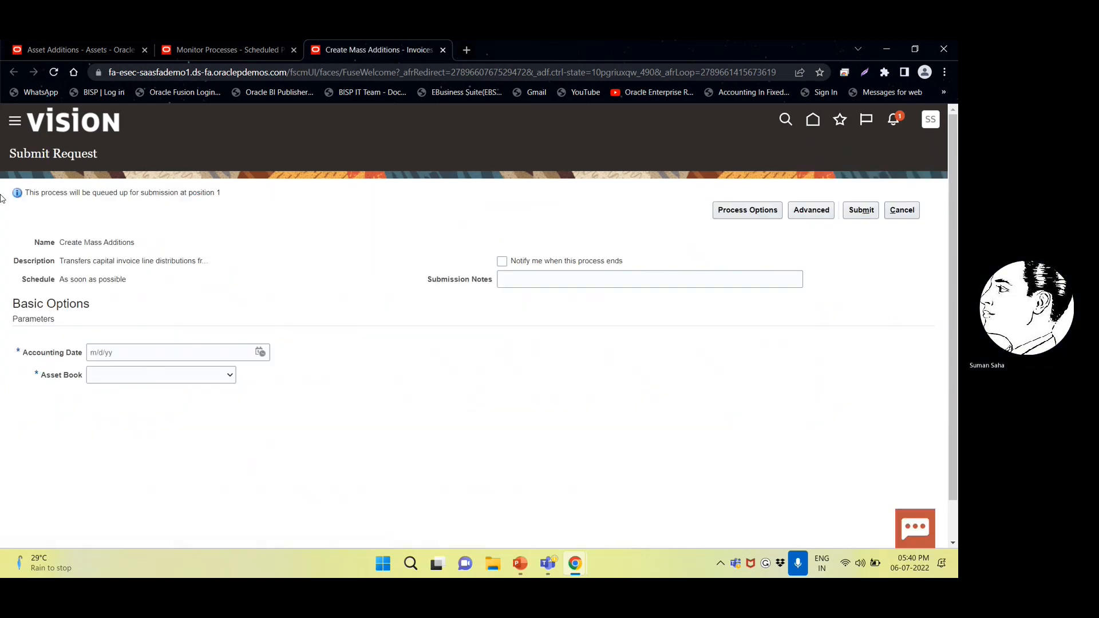
left_click(265, 359)
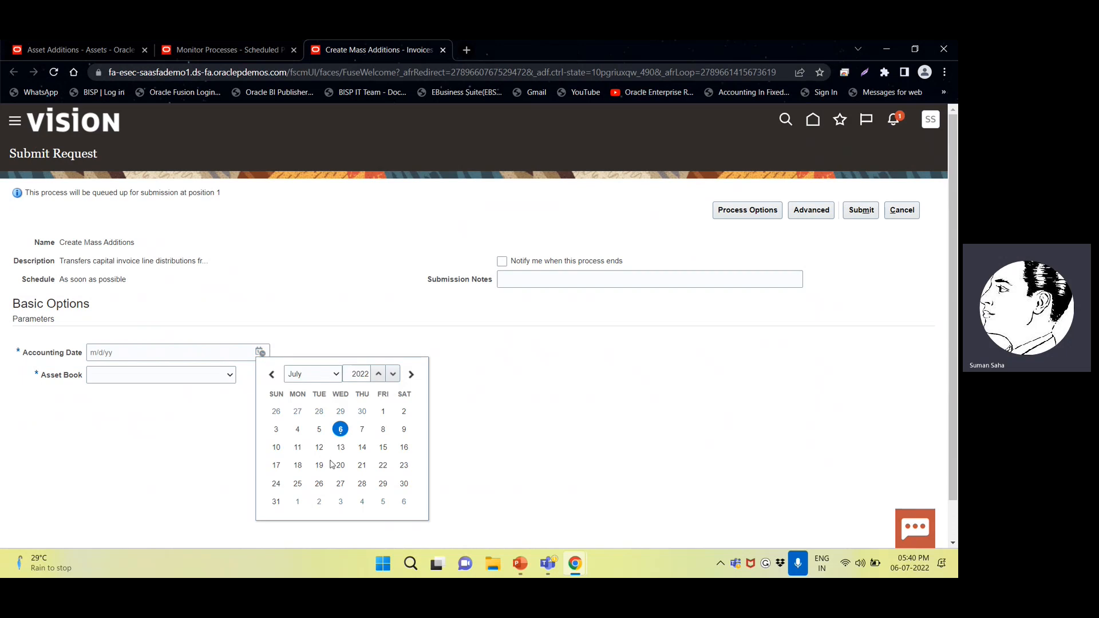
left_click(340, 429)
left_click(198, 383)
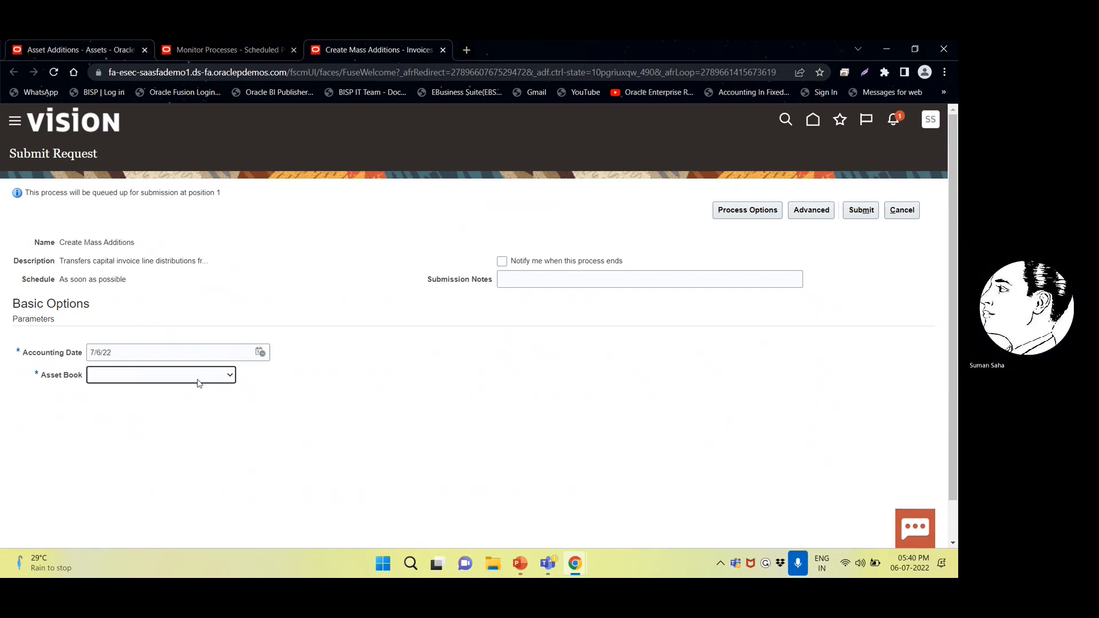
left_click(166, 324)
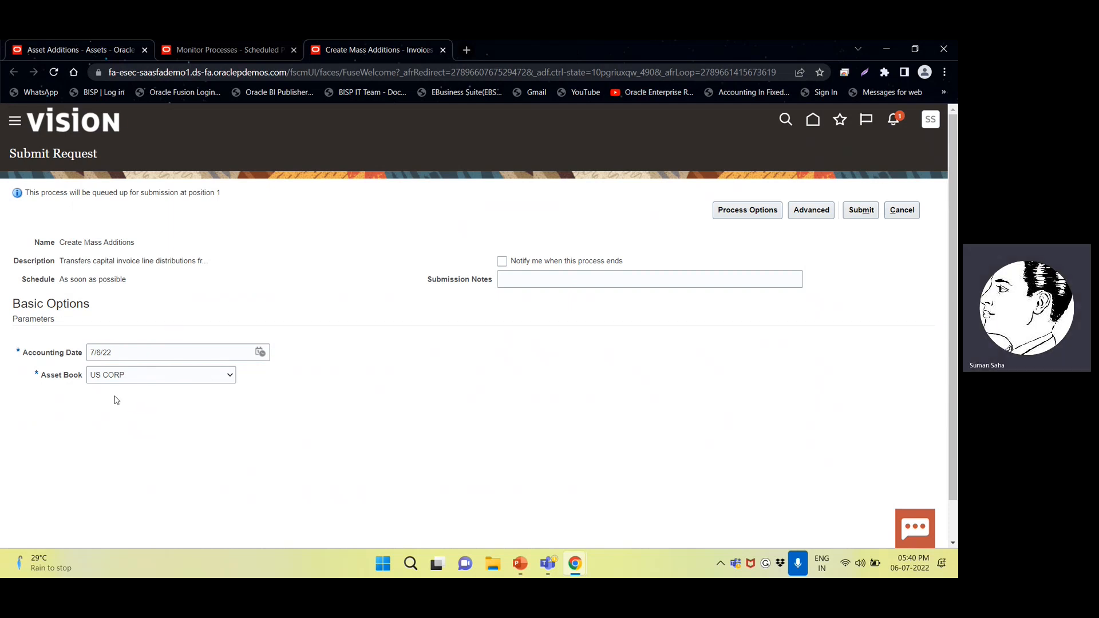
left_click(866, 212)
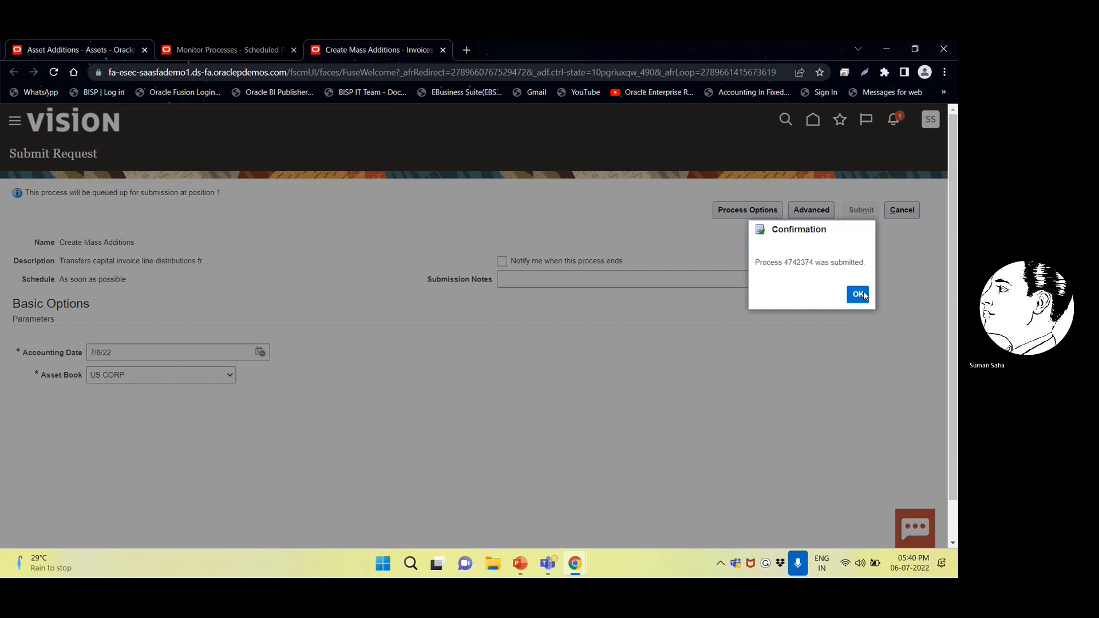
left_click(858, 295)
- Switch to the scheduled processes overview and refresh the list to check the status of the mass additions processes
left_click(228, 50)
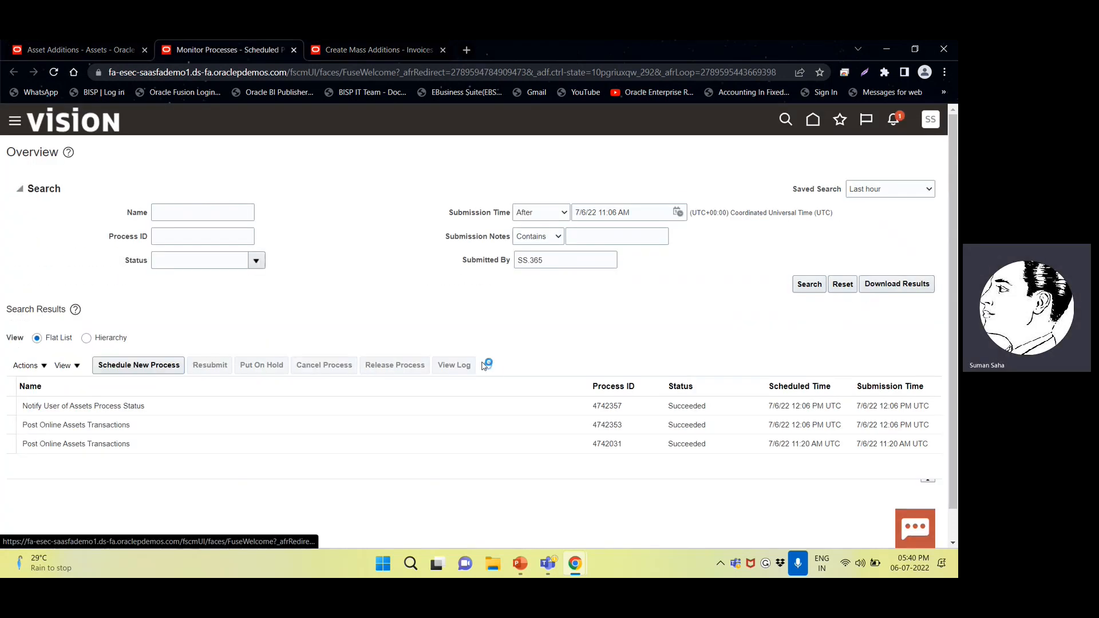
left_click(487, 365)
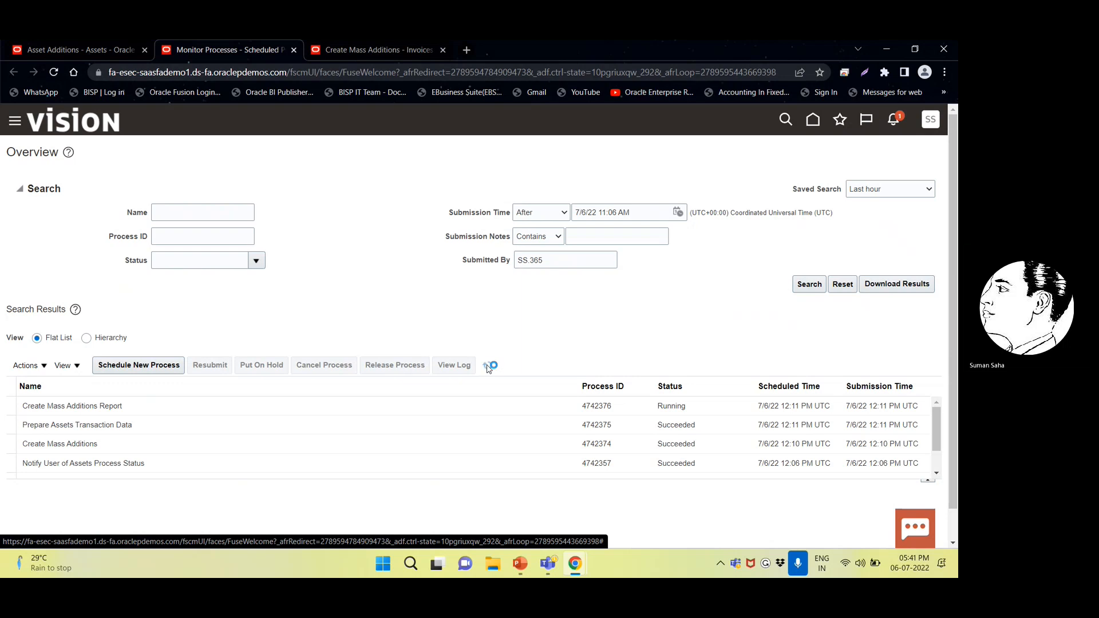
left_click(487, 365)
left_click(488, 369)
left_click(488, 370)
- Republish the output of the Create Mass Additions Report process and export the report for viewing in the browser
left_click(37, 406)
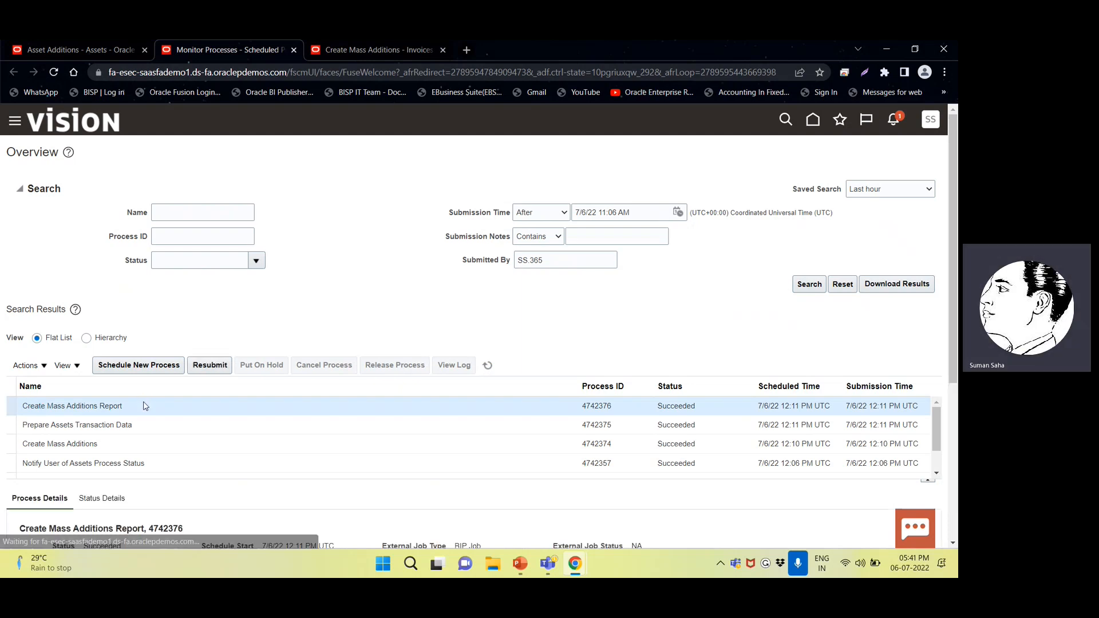
scroll(154, 413, "down", 3)
scroll(155, 416, "down", 3)
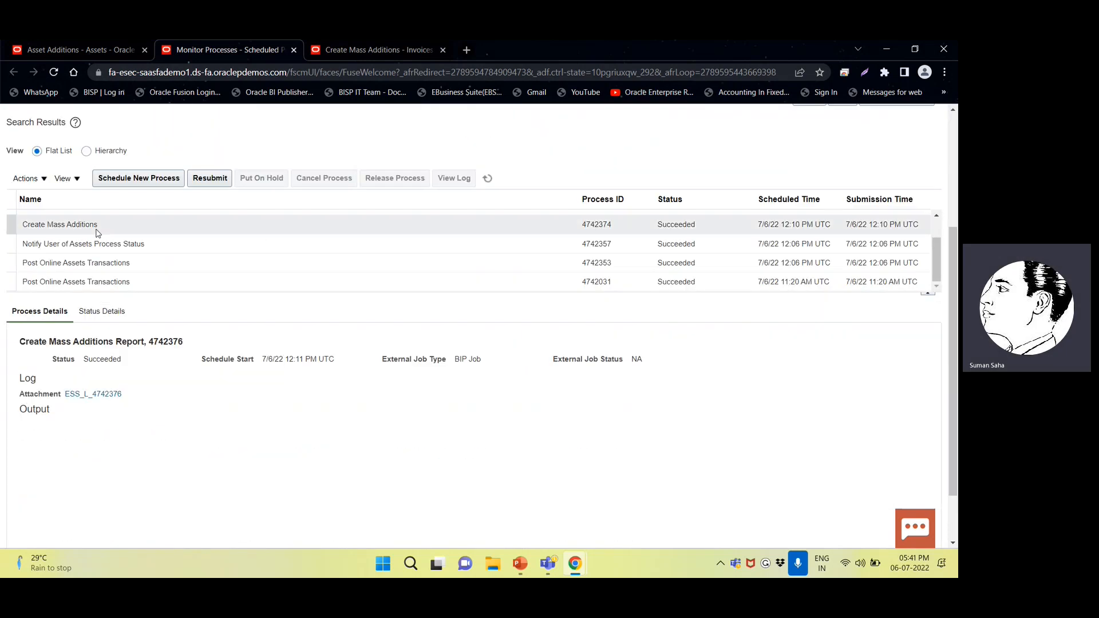
scroll(243, 400, "down", 4)
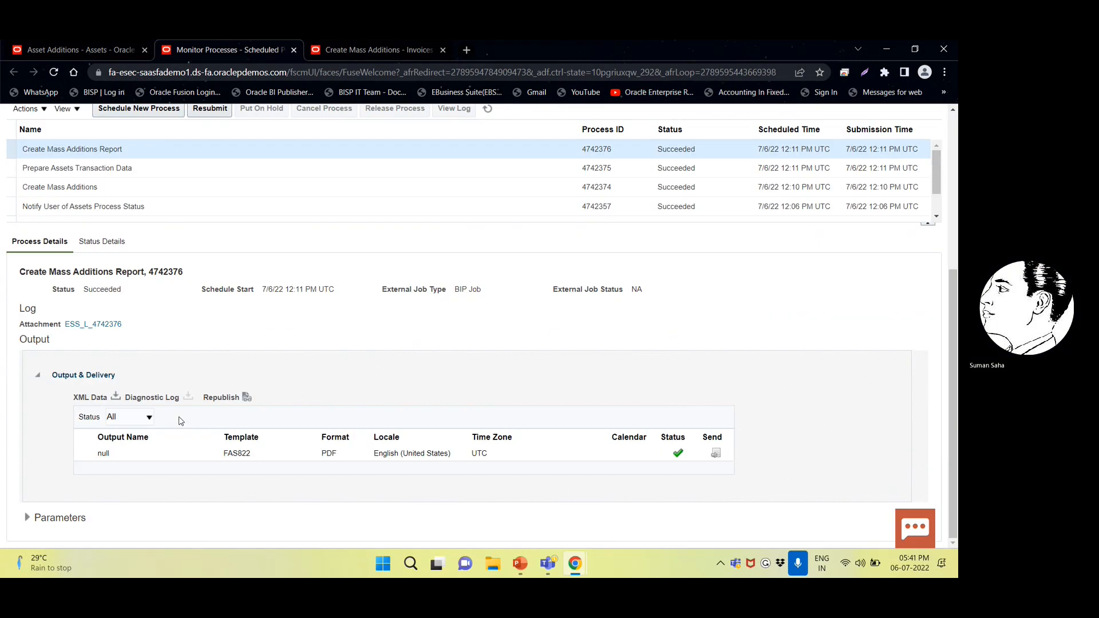
left_click(244, 399)
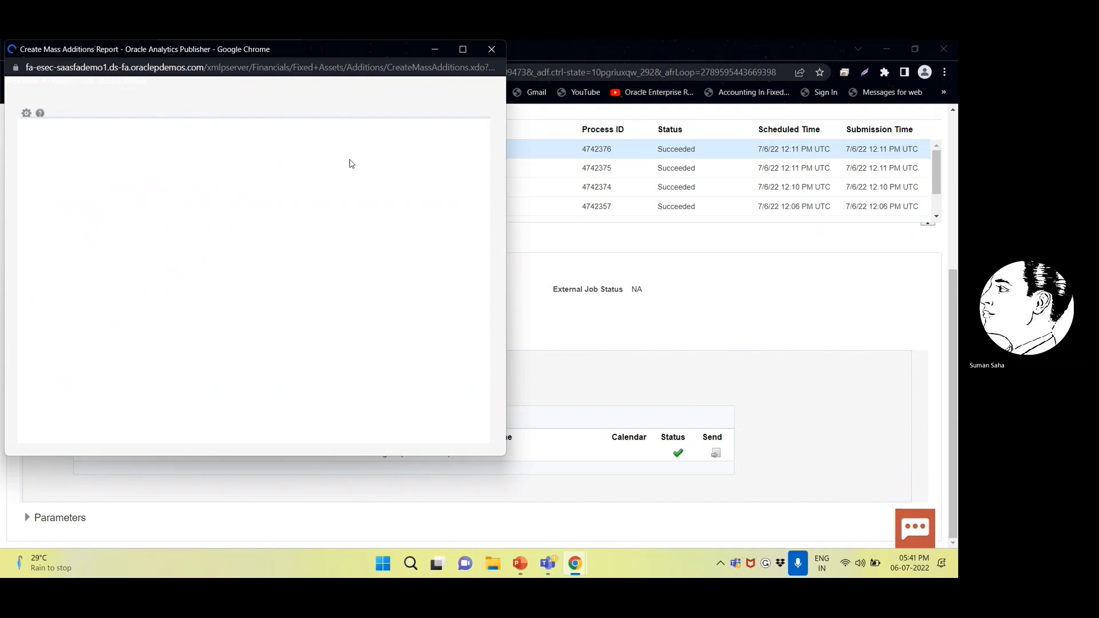
left_click(458, 121)
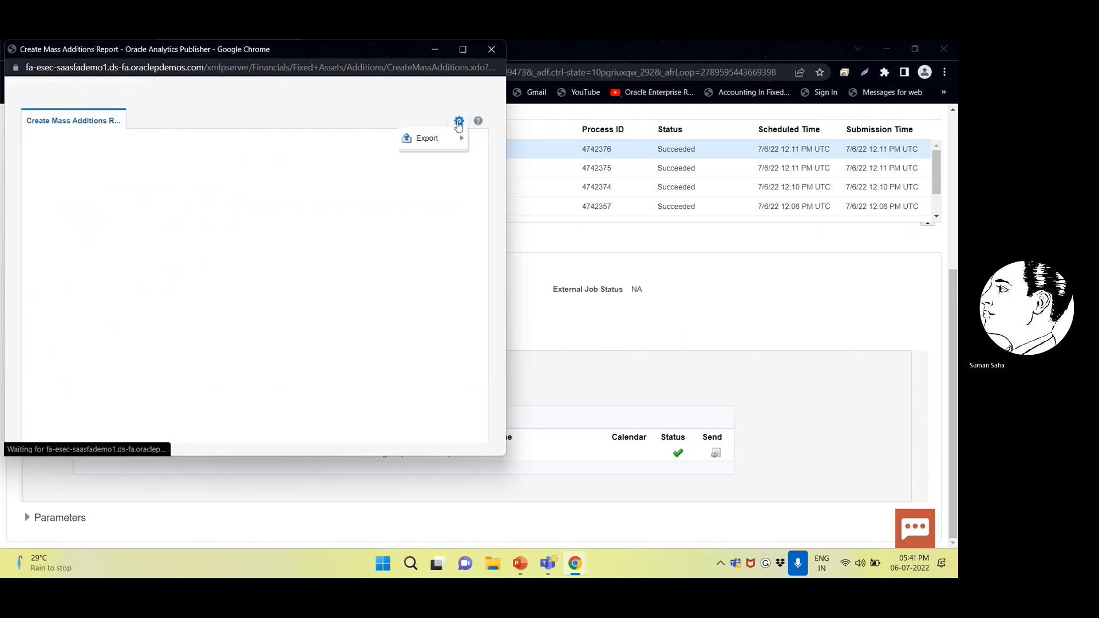
mouse_move(432, 143)
left_click(324, 146)
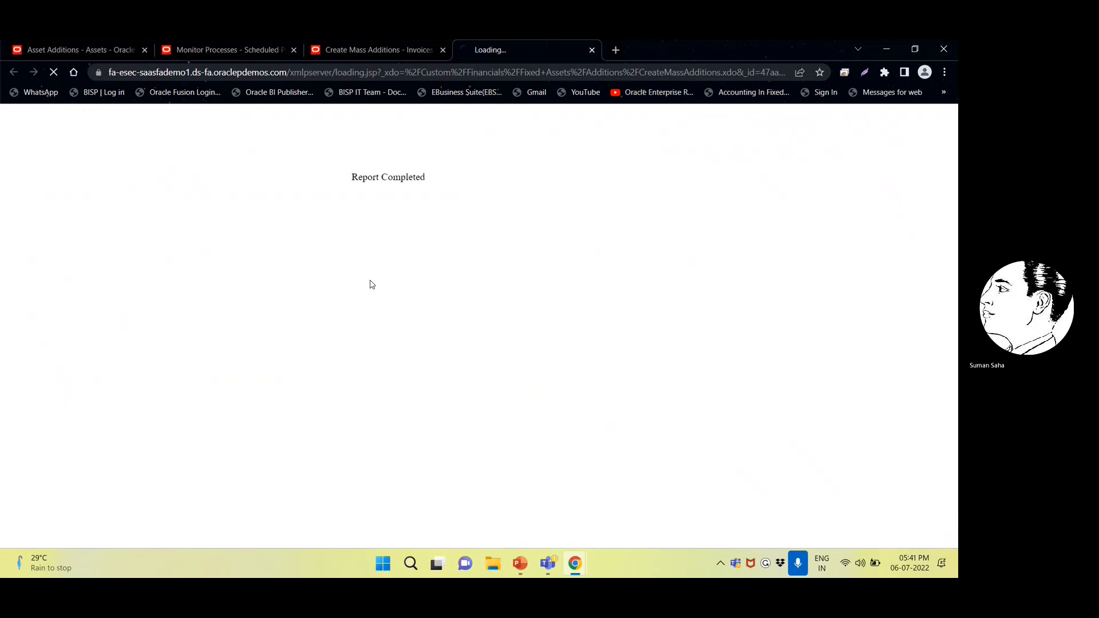
- Examine the Create Mass Additions Report, including its invoice lines by asset account and cost center, its totals and the report parameters
scroll(372, 285, "down", 3)
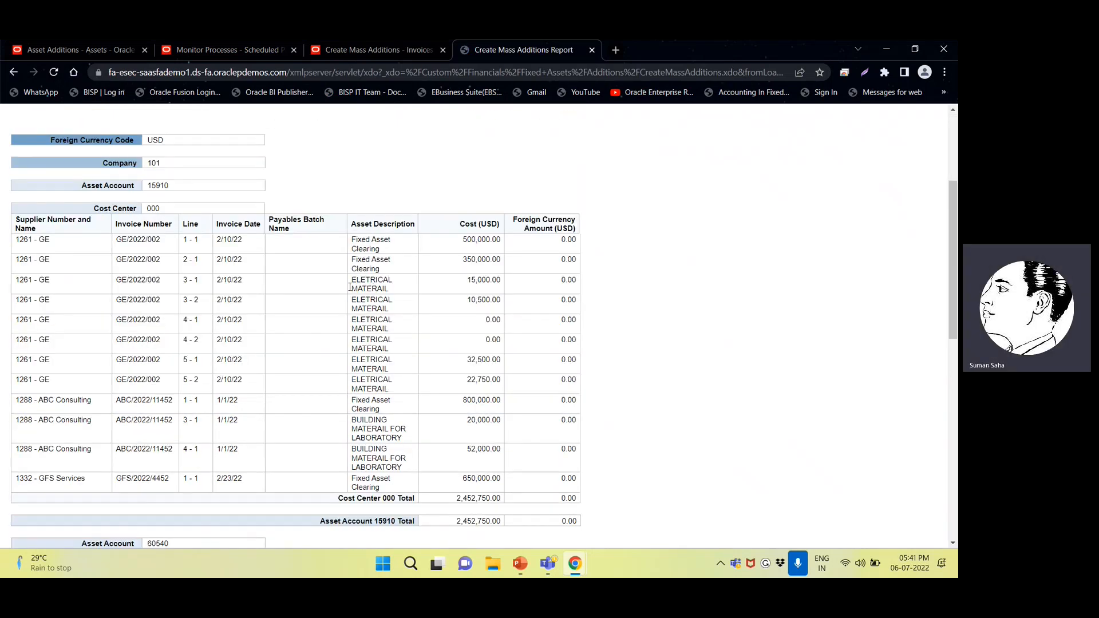
scroll(161, 278, "down", 5)
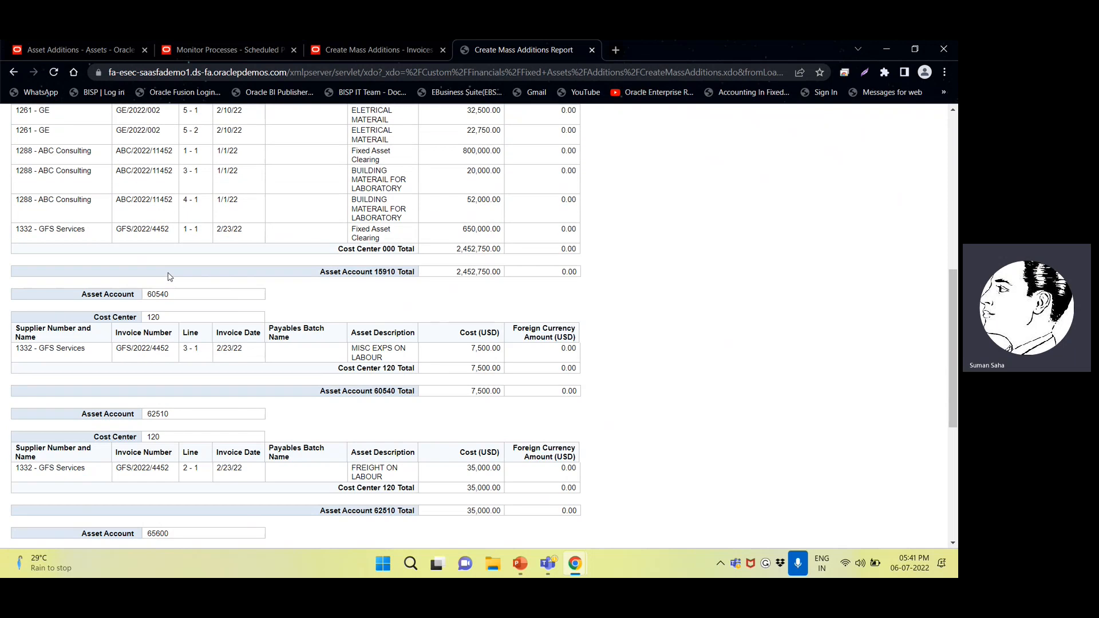
scroll(169, 274, "down", 4)
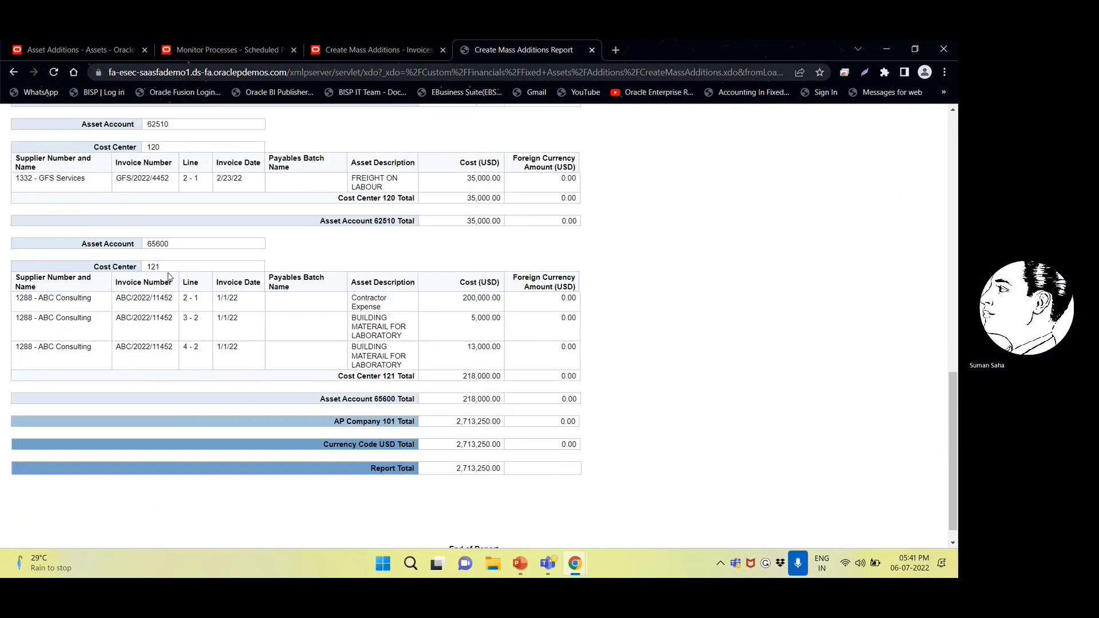
scroll(343, 344, "up", 3)
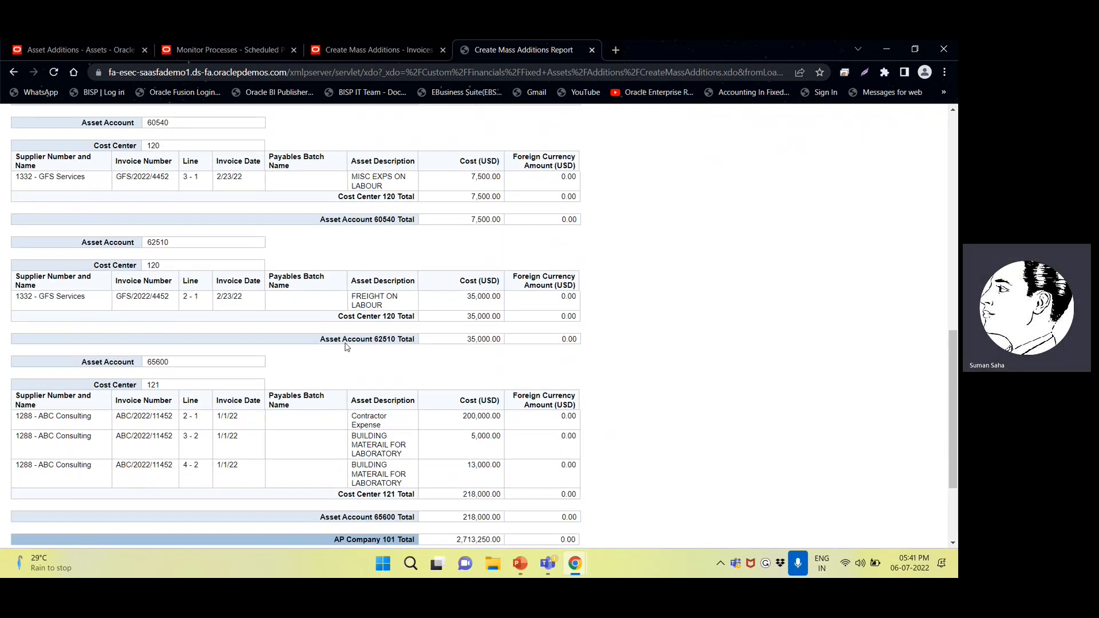
scroll(345, 345, "up", 1)
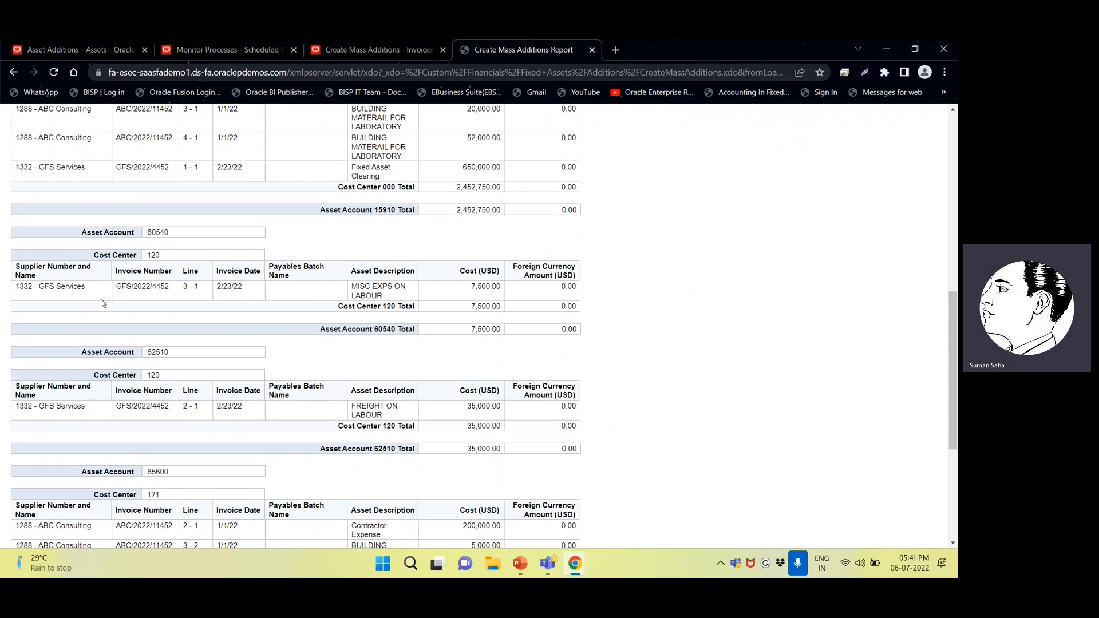
scroll(107, 396, "down", 4)
scroll(108, 395, "up", 5)
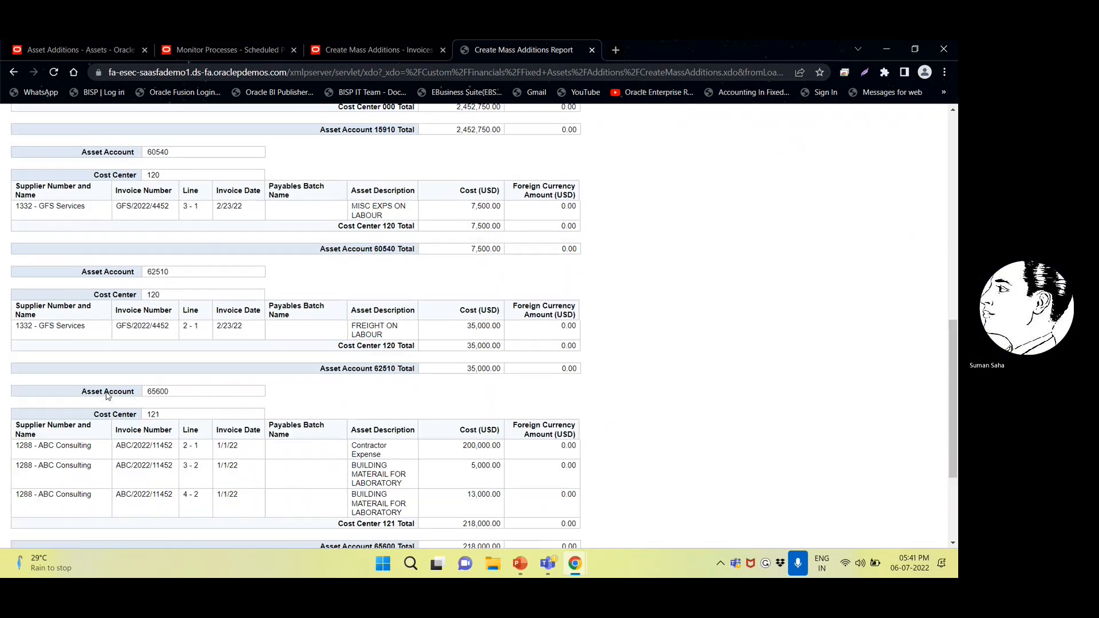
scroll(107, 396, "up", 1)
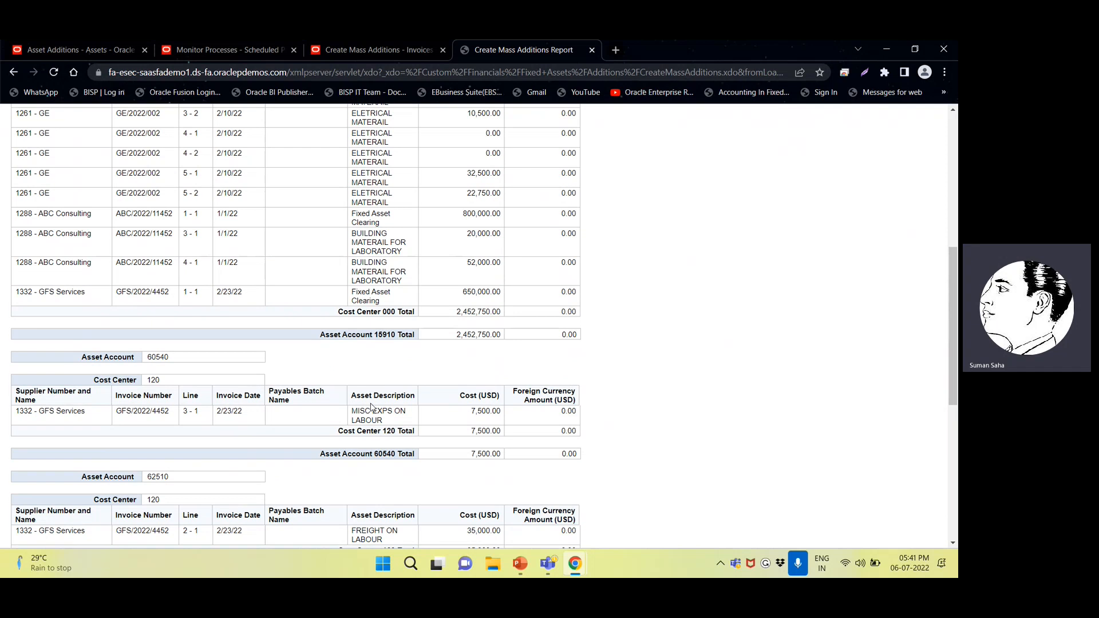
scroll(348, 265, "up", 3)
scroll(370, 440, "down", 7)
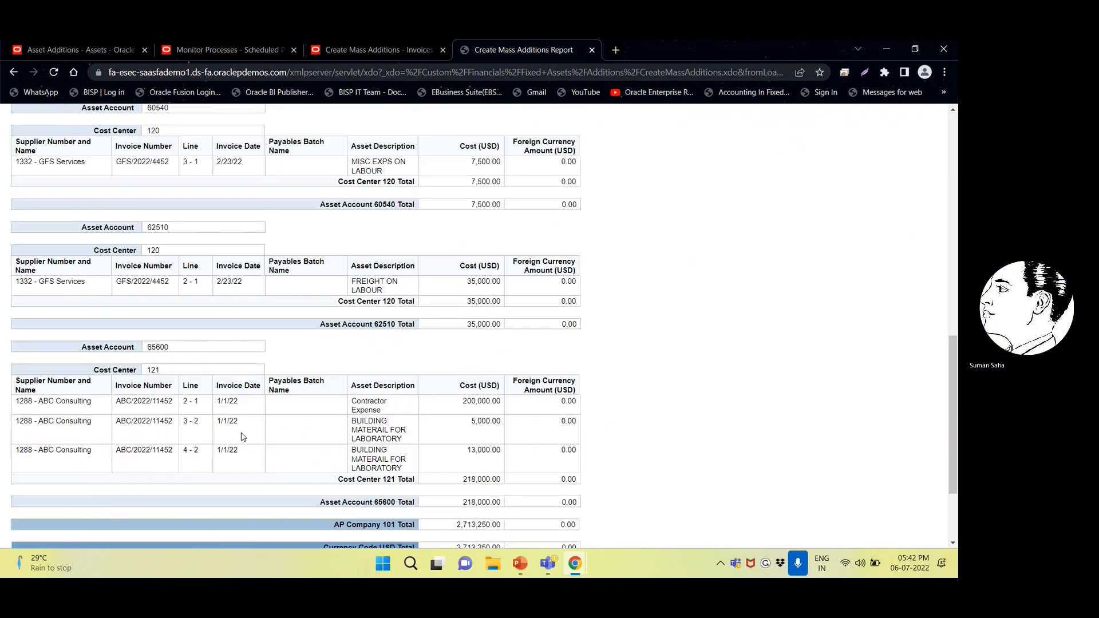
scroll(143, 419, "down", 2)
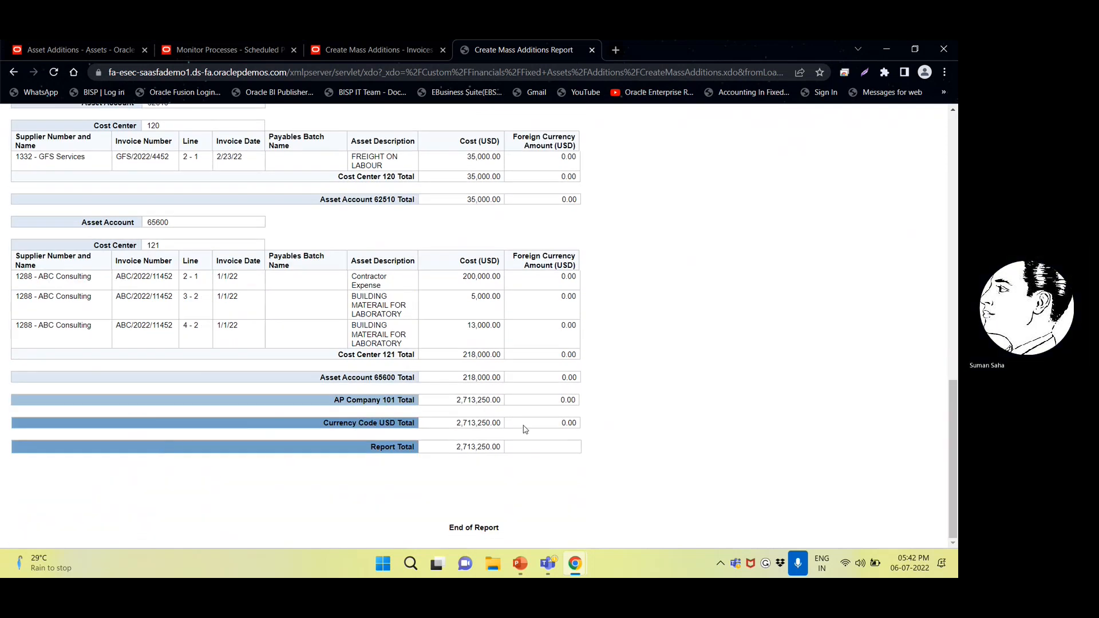
scroll(526, 428, "up", 5)
scroll(527, 427, "up", 8)
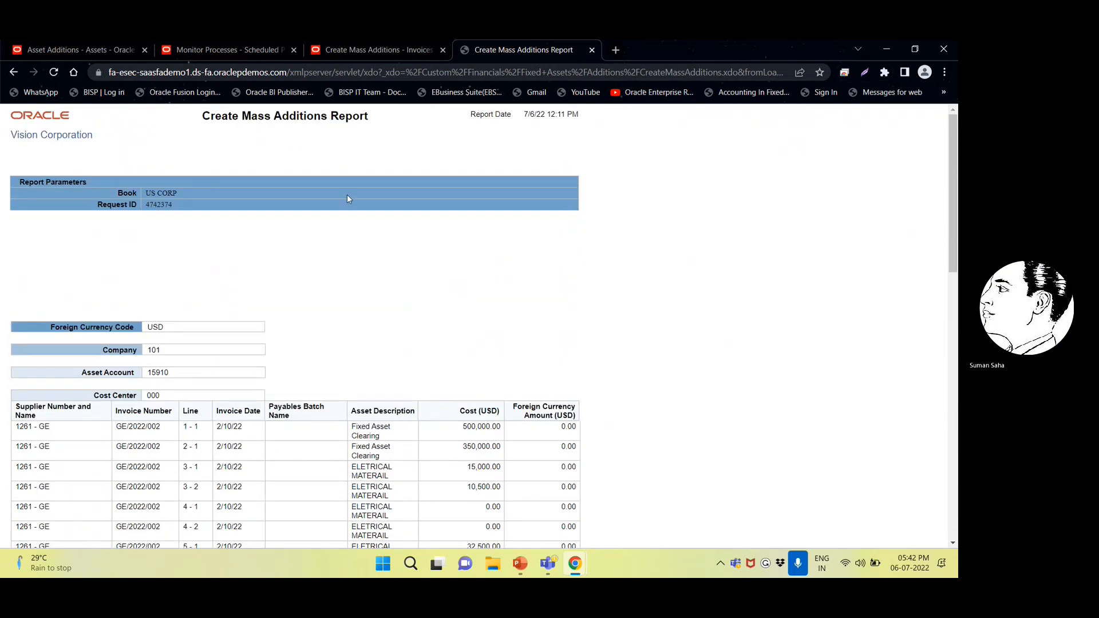
- Close the report and return to the Assets page for US CORP to check the incomplete additions
left_click(592, 50)
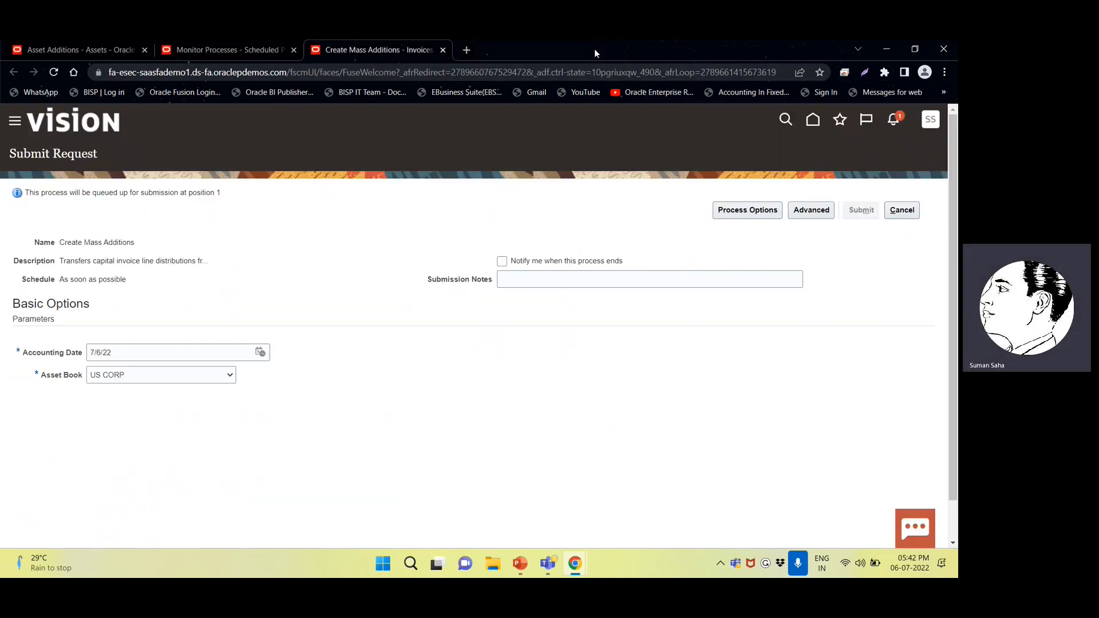
left_click(90, 50)
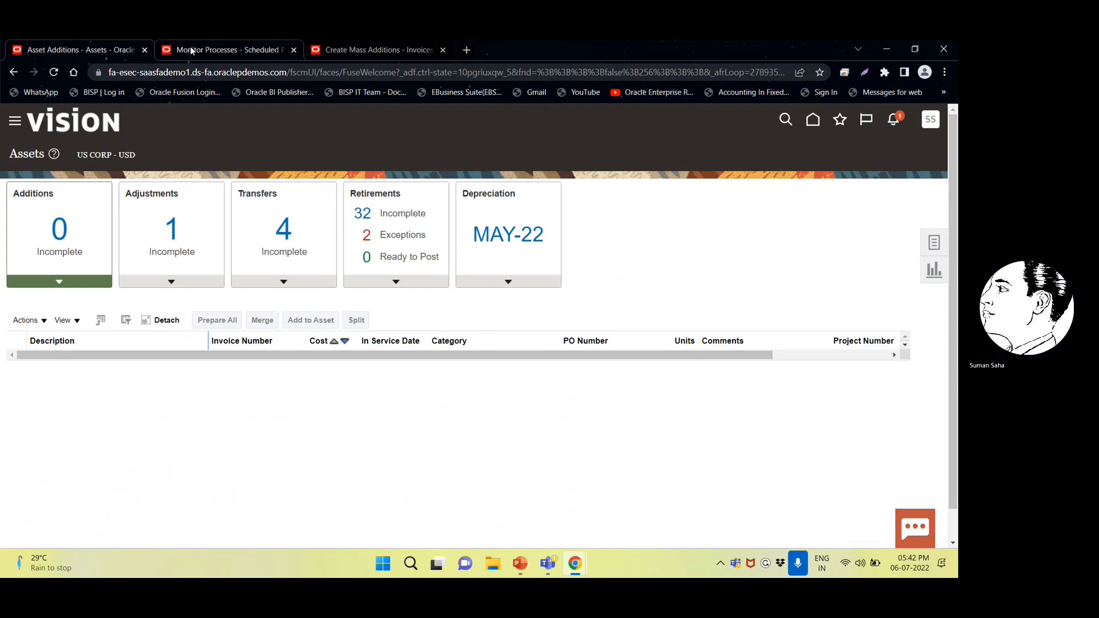
left_click(347, 46)
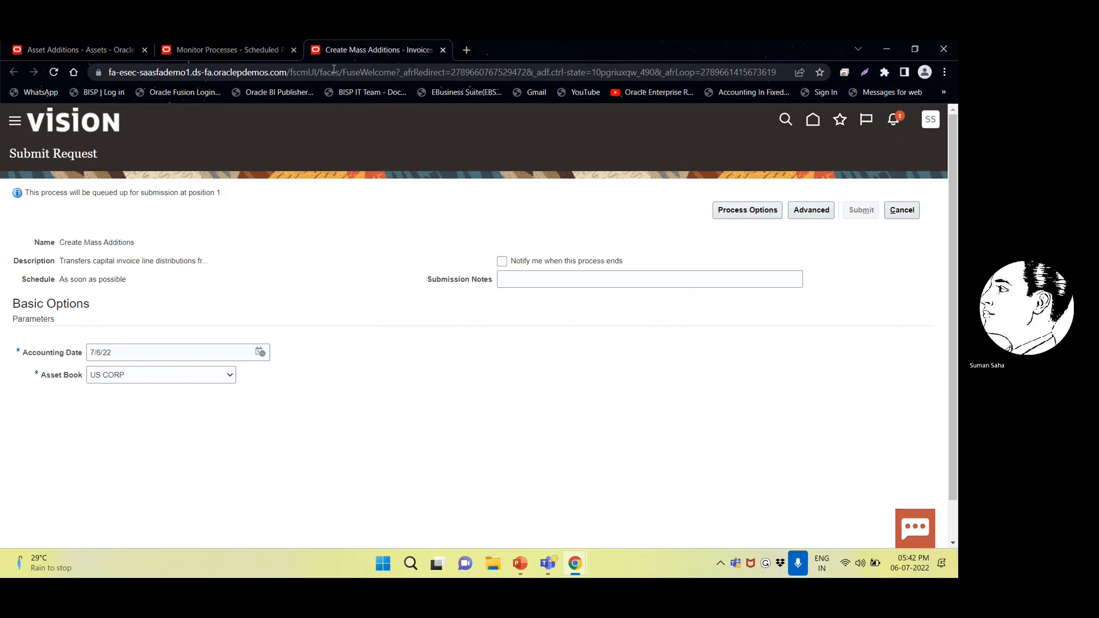
left_click(211, 52)
left_click(109, 51)
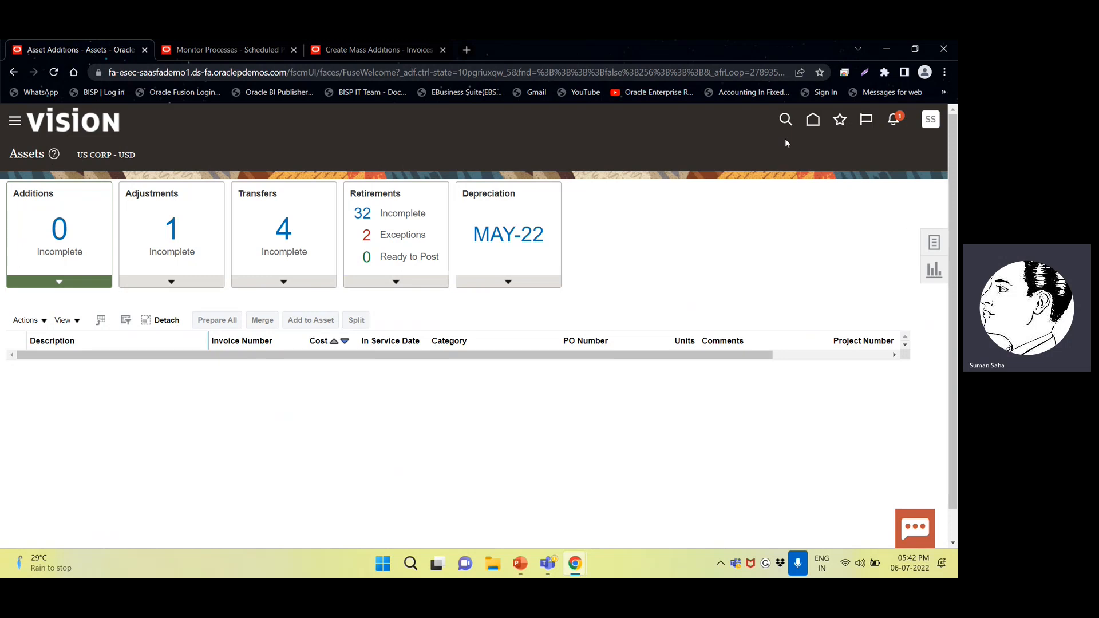
- Reopen the Assets page through Fixed Assets on the home page and list the incomplete additions for US CORP
left_click(812, 119)
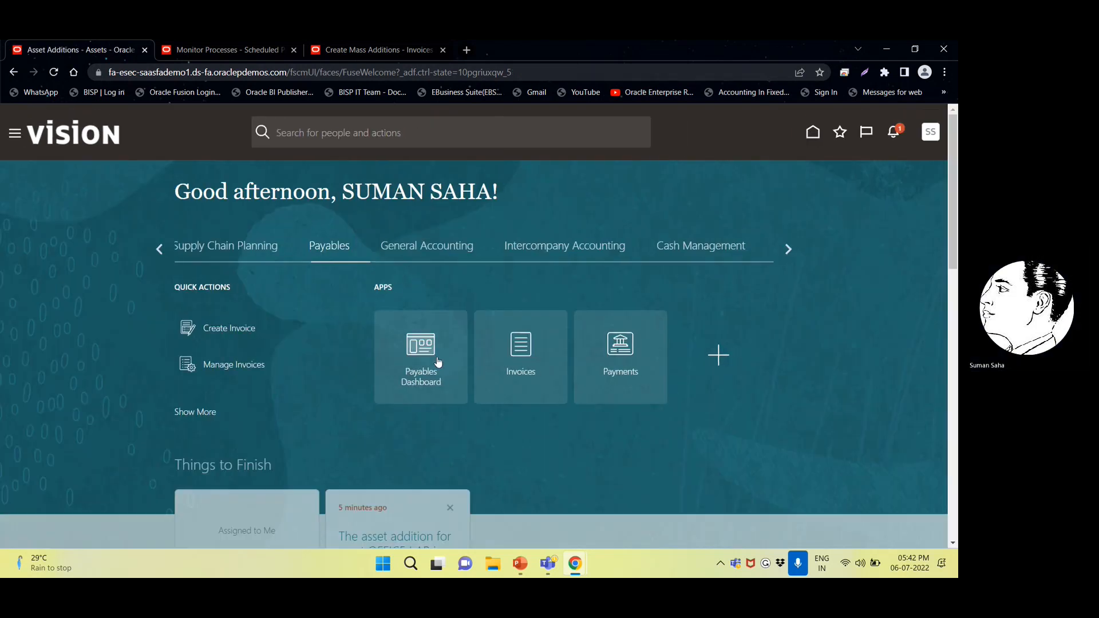
left_click(789, 248)
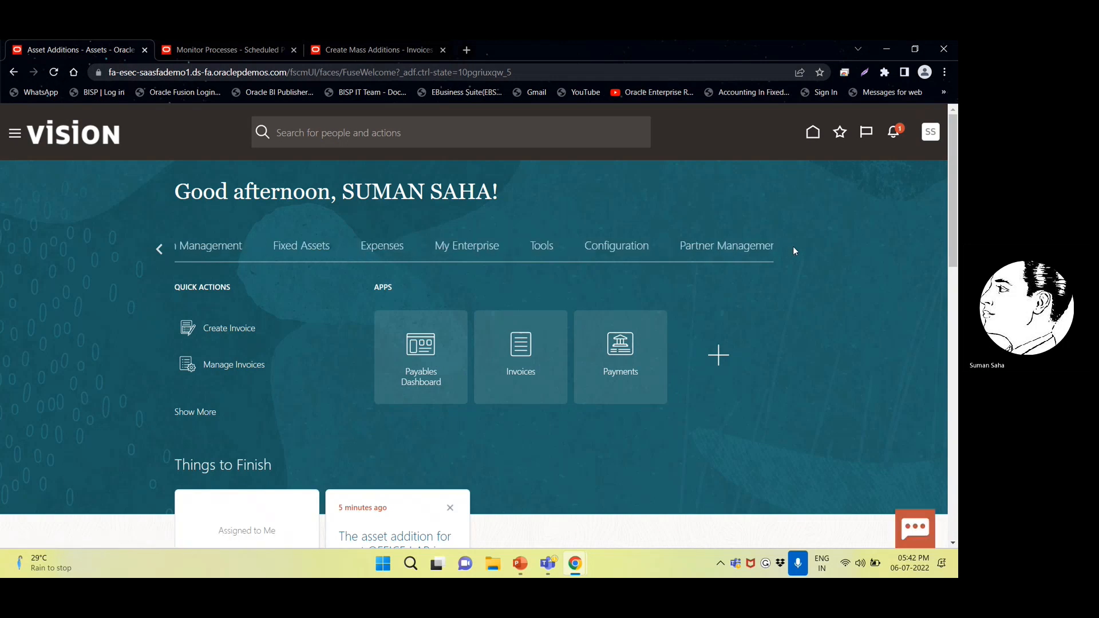
left_click(160, 249)
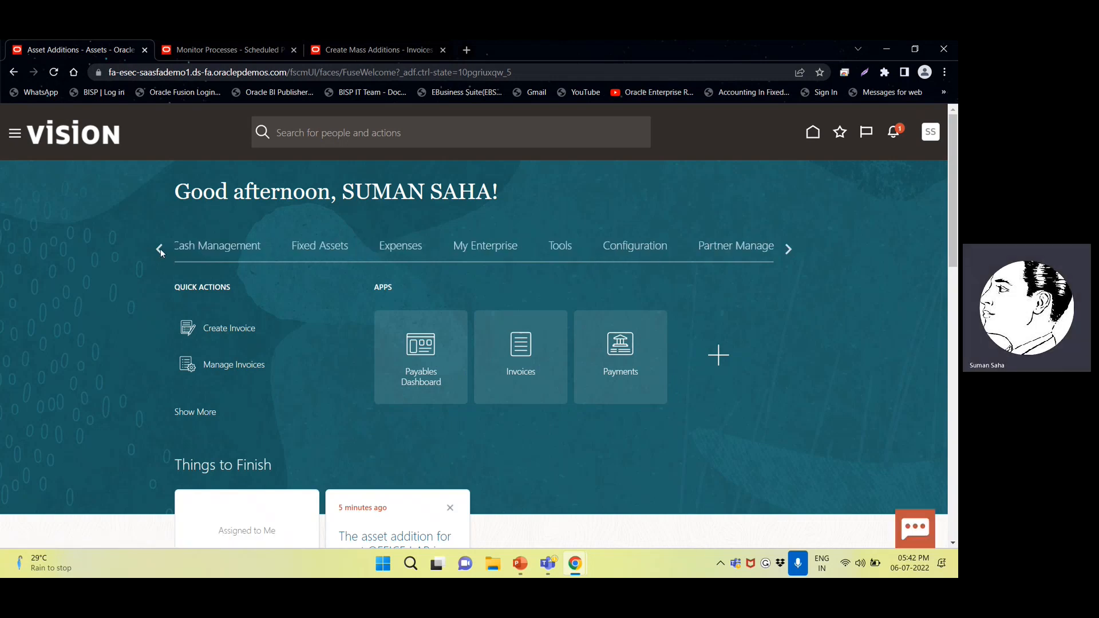
left_click(321, 246)
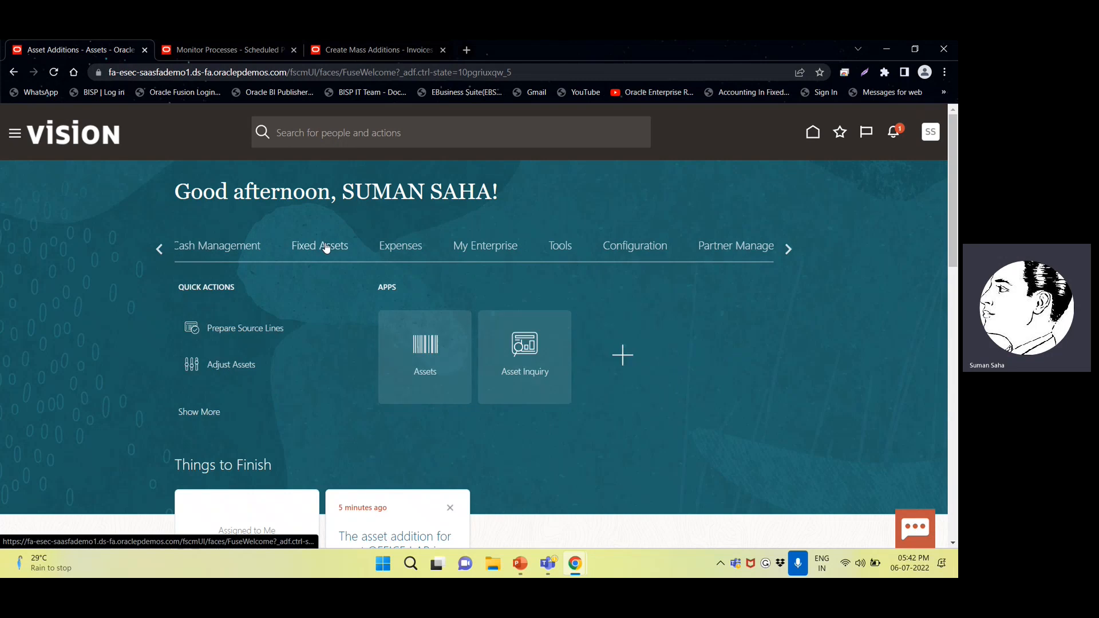
left_click(429, 355)
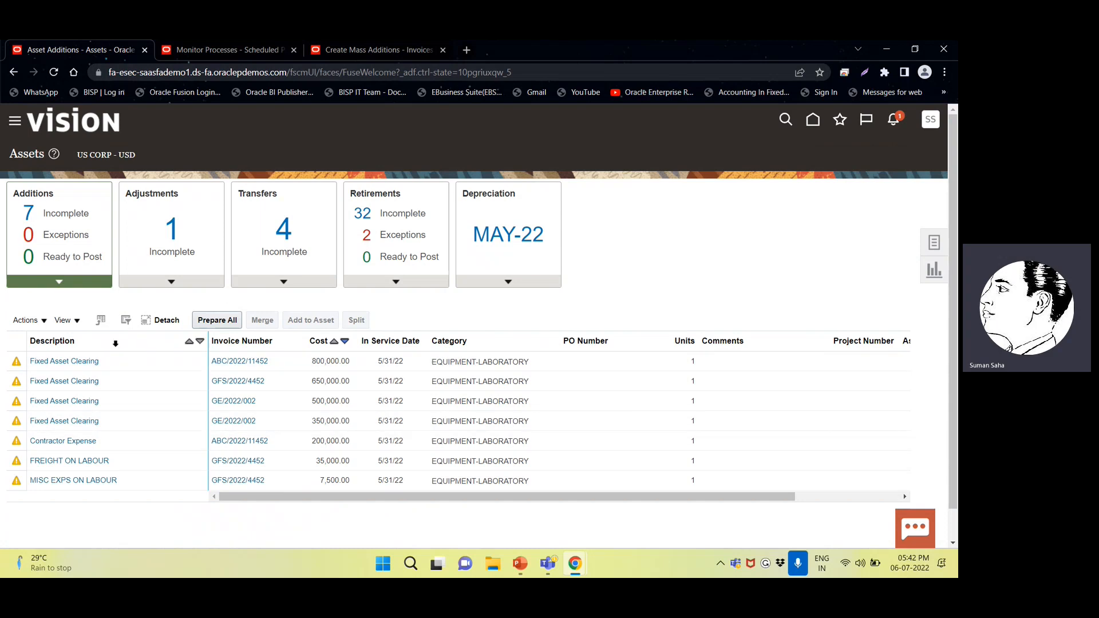
left_click(56, 212)
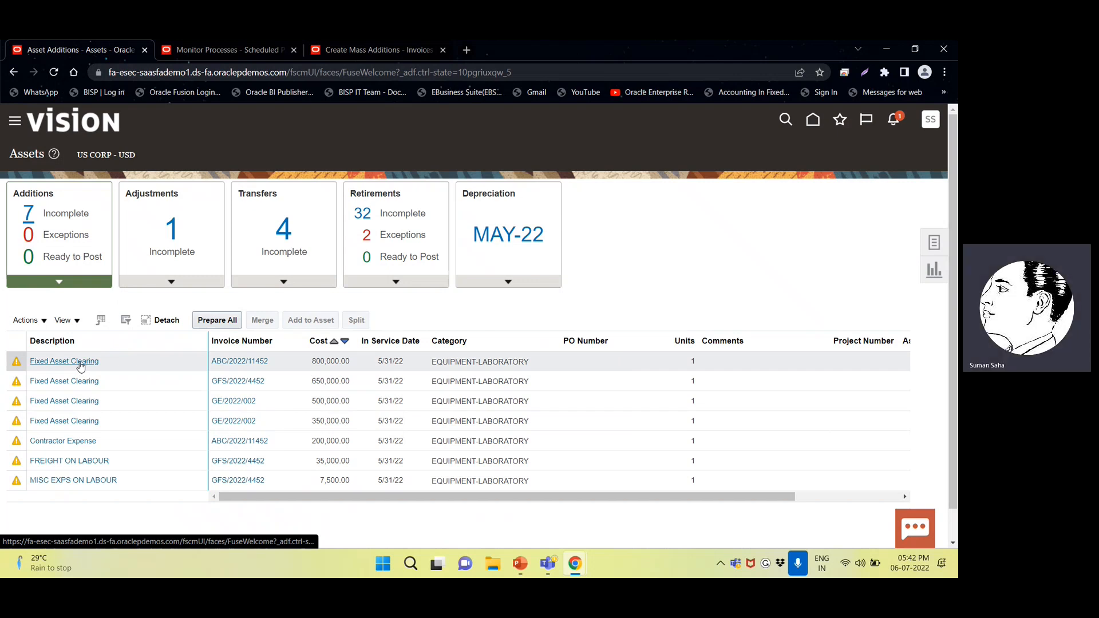
- Open the 800,000.00 Fixed Asset Clearing source line for editing and go to its asset header fields
left_click(54, 360)
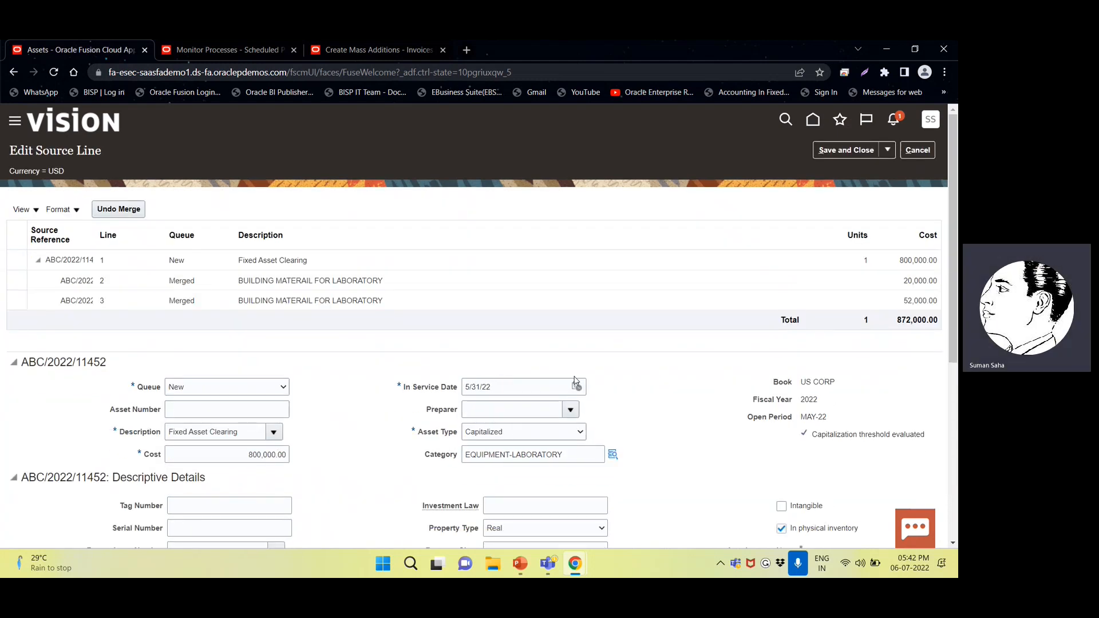
scroll(515, 330, "down", 4)
scroll(110, 301, "up", 1)
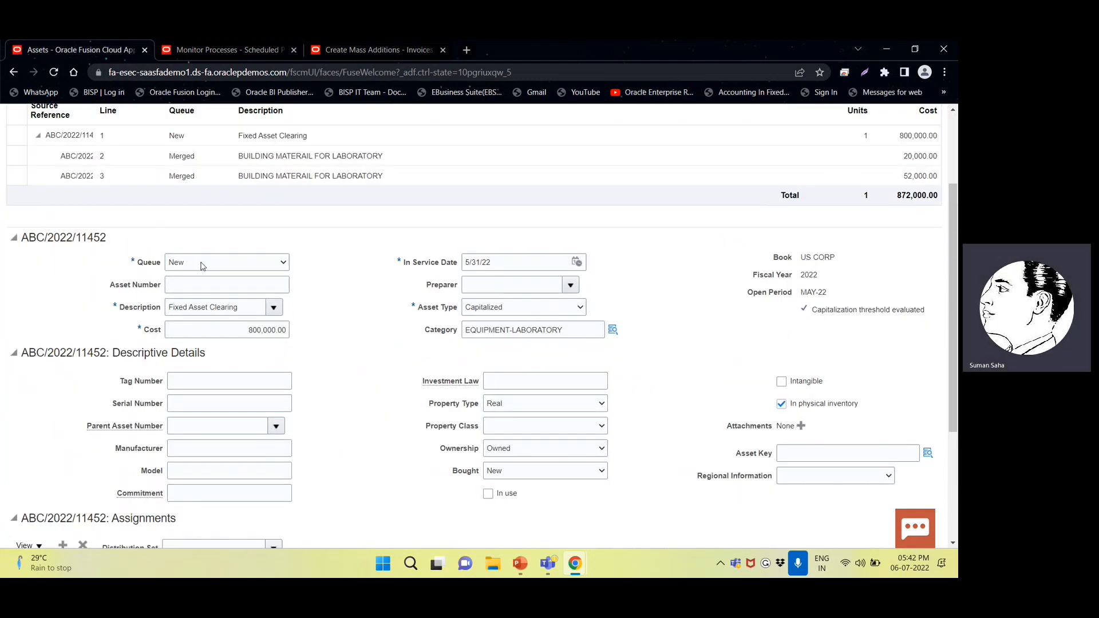
left_click(576, 265)
left_click(639, 284)
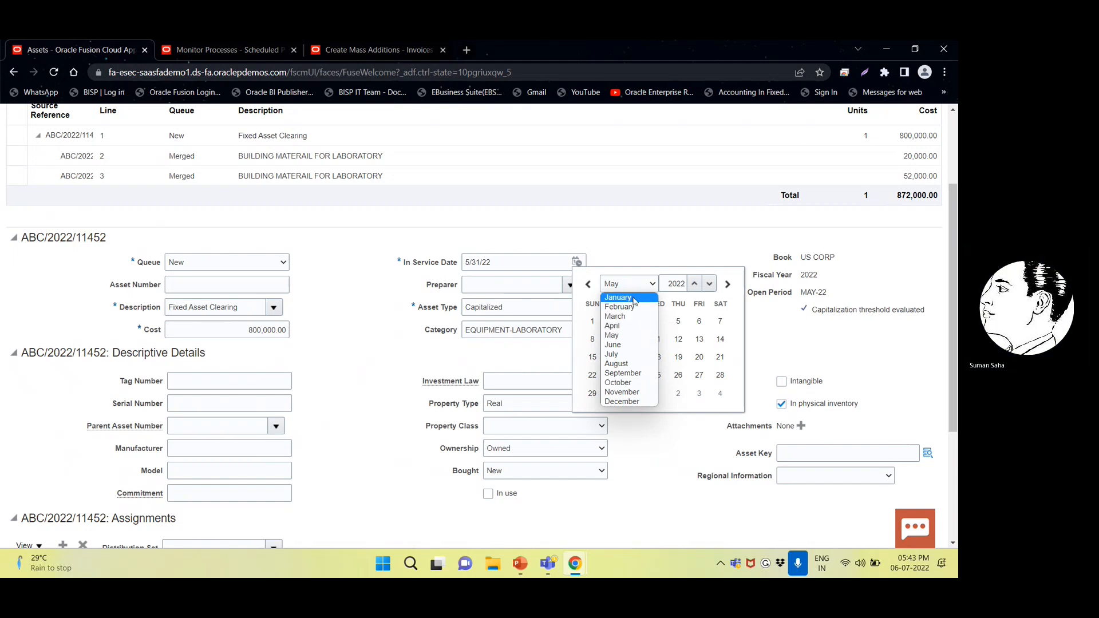
left_click(578, 247)
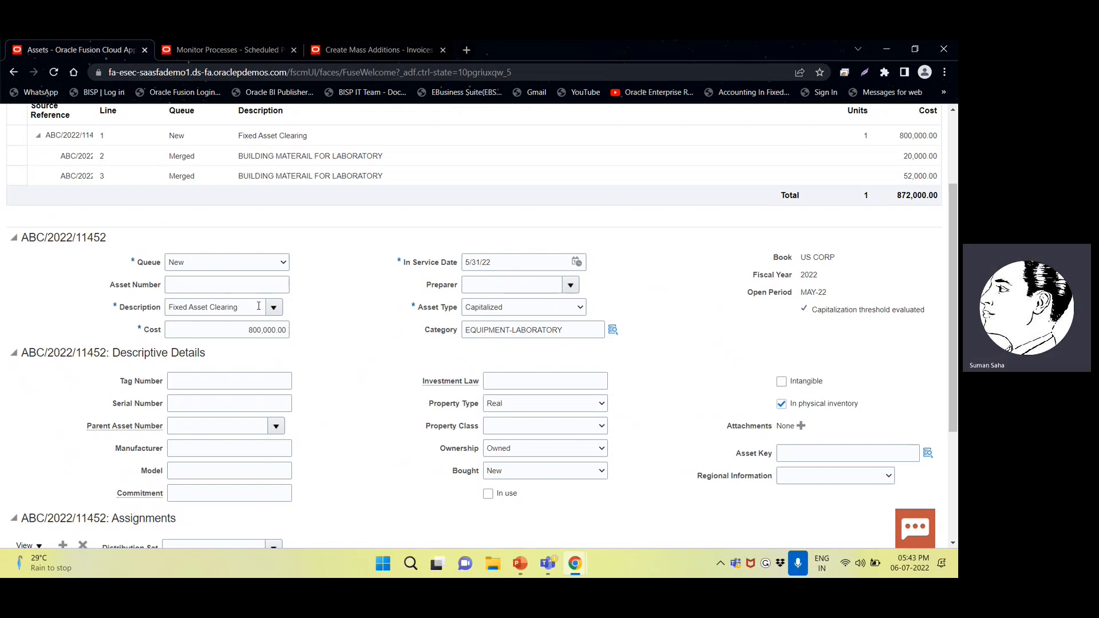
- Expand the source line's Financial Details and display its Source Information
scroll(260, 306, "down", 3)
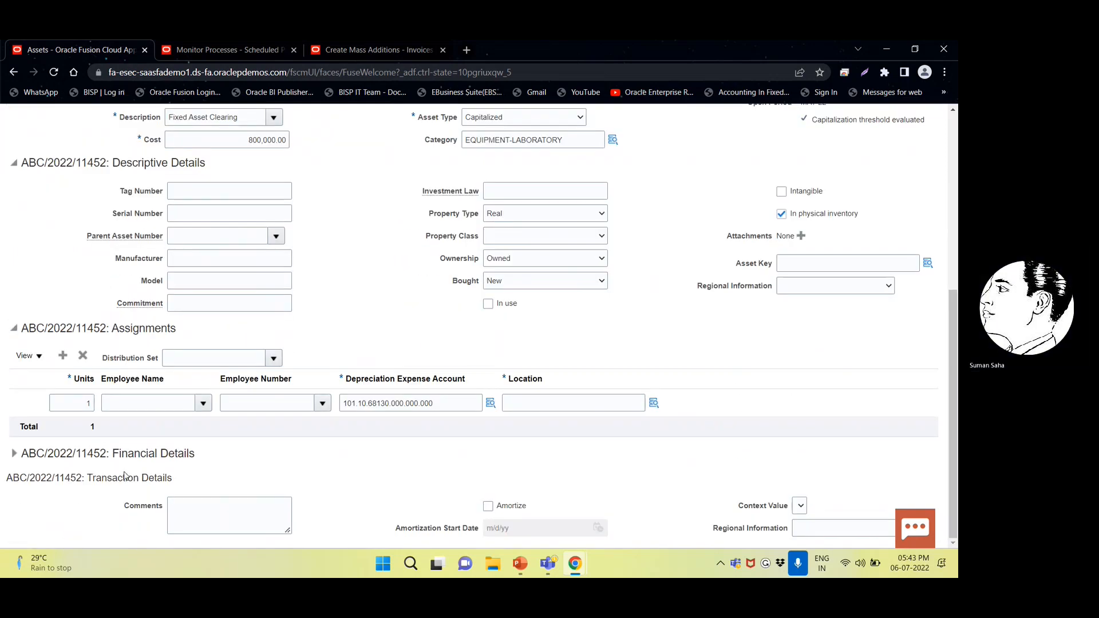
scroll(117, 452, "up", 2)
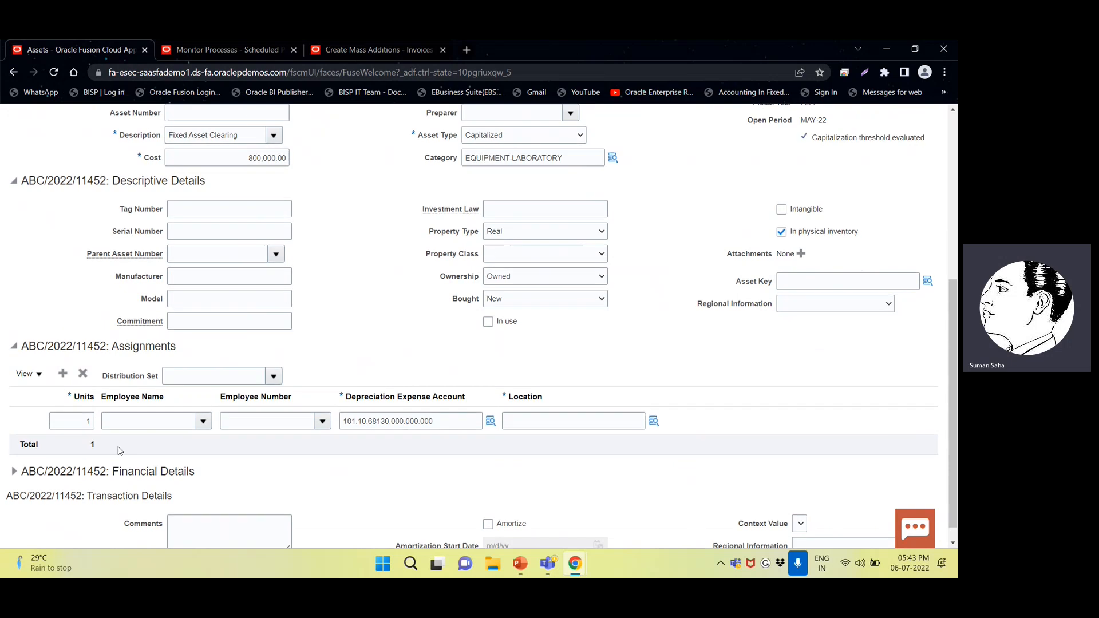
scroll(17, 458, "down", 2)
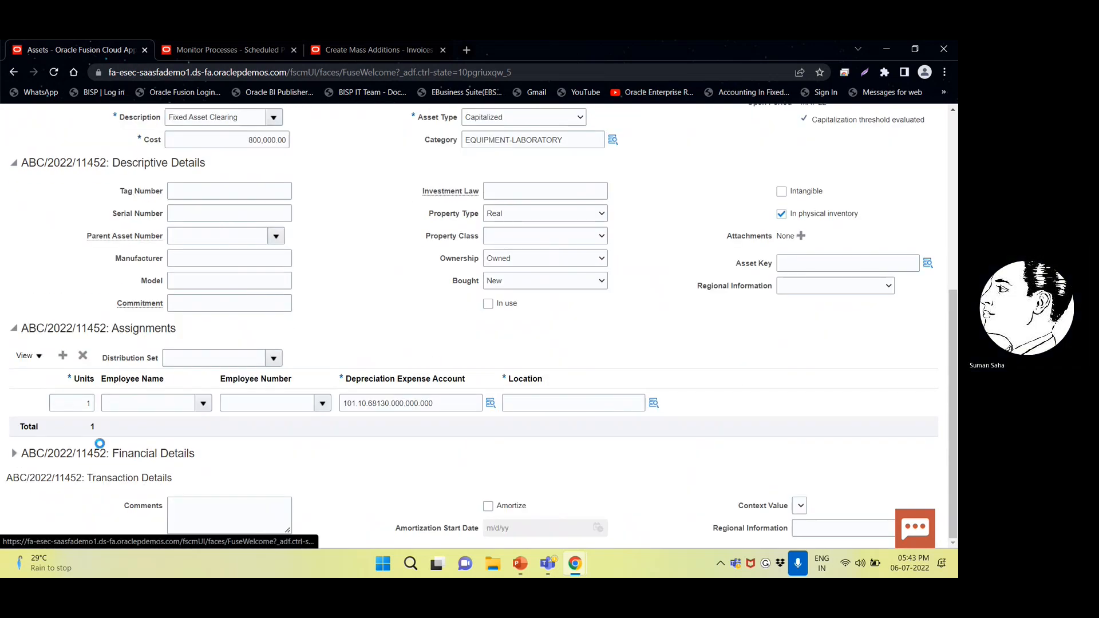
left_click(137, 450)
scroll(139, 450, "down", 1)
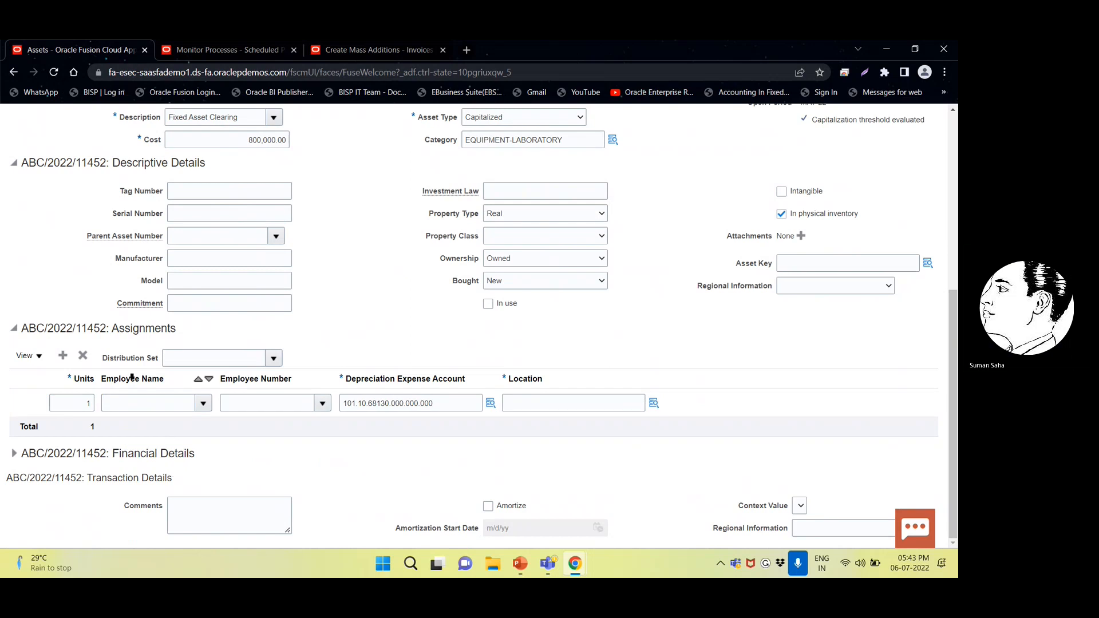
scroll(124, 407, "up", 2)
scroll(124, 435, "down", 2)
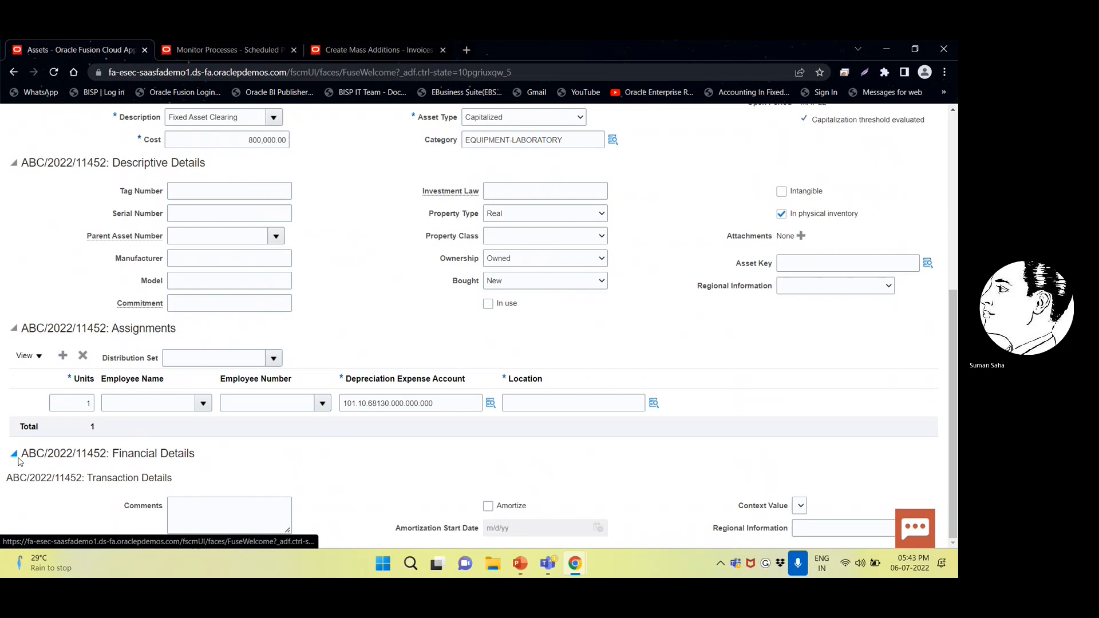
left_click(17, 457)
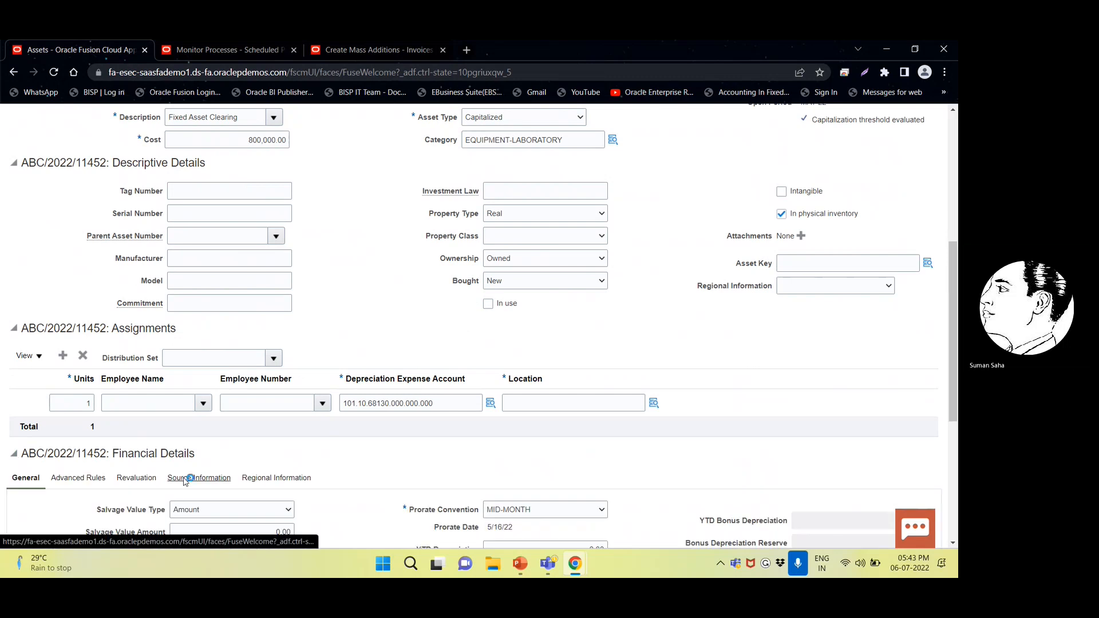
left_click(201, 478)
scroll(190, 477, "down", 3)
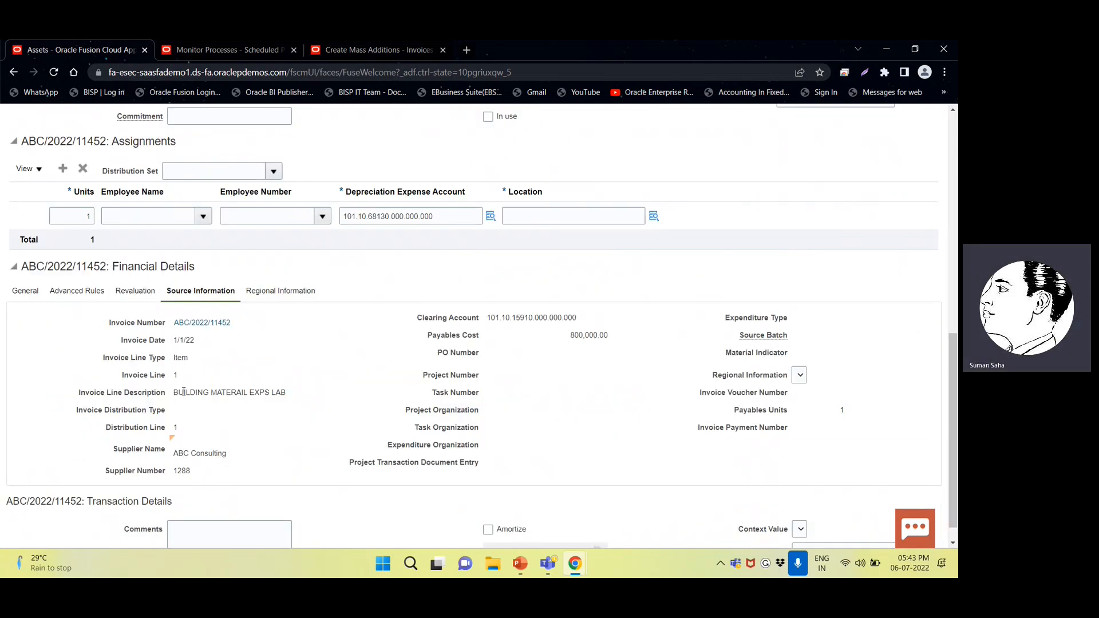
- Copy the invoice line description BUILDING MATERAIL EXPS LAB into the transaction comments of the source line
left_click_drag(175, 393, 266, 394)
left_click(293, 395)
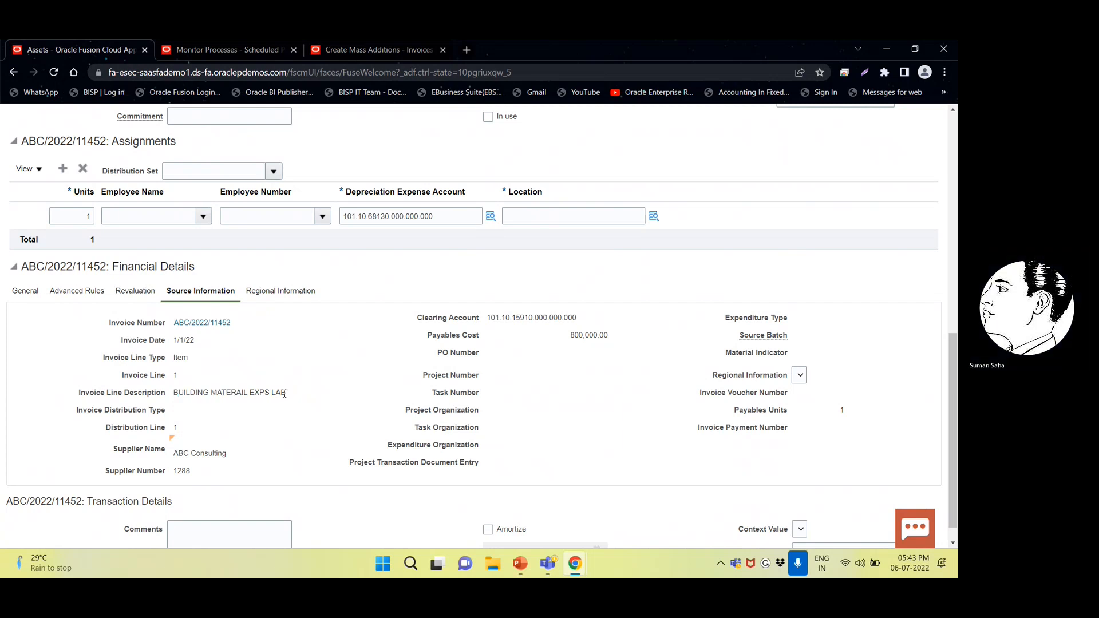
double_click(175, 392)
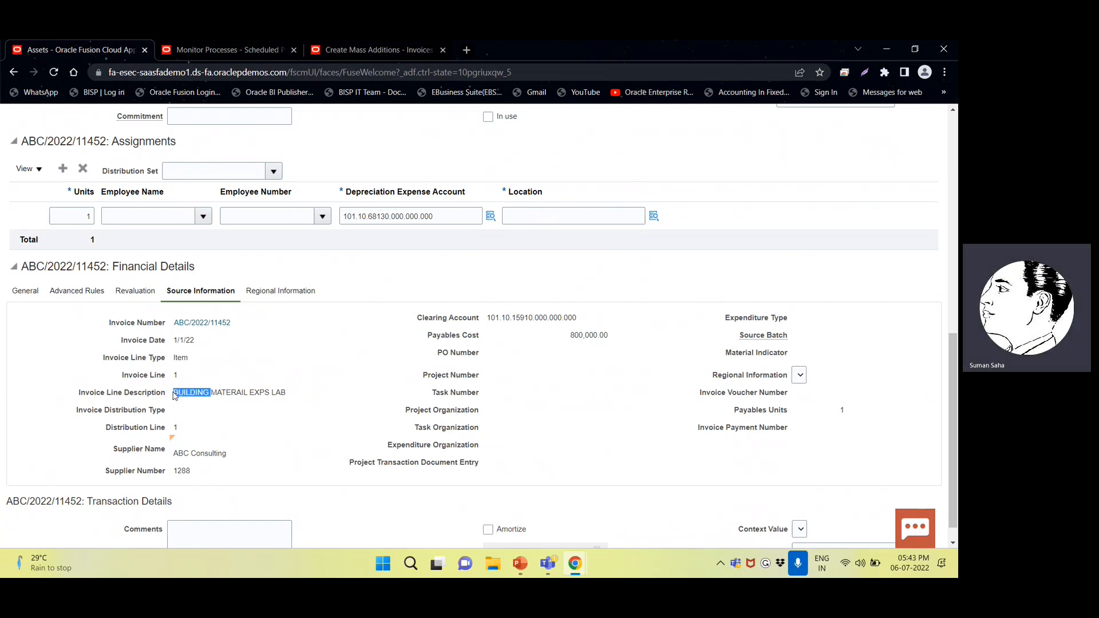
left_click(278, 394)
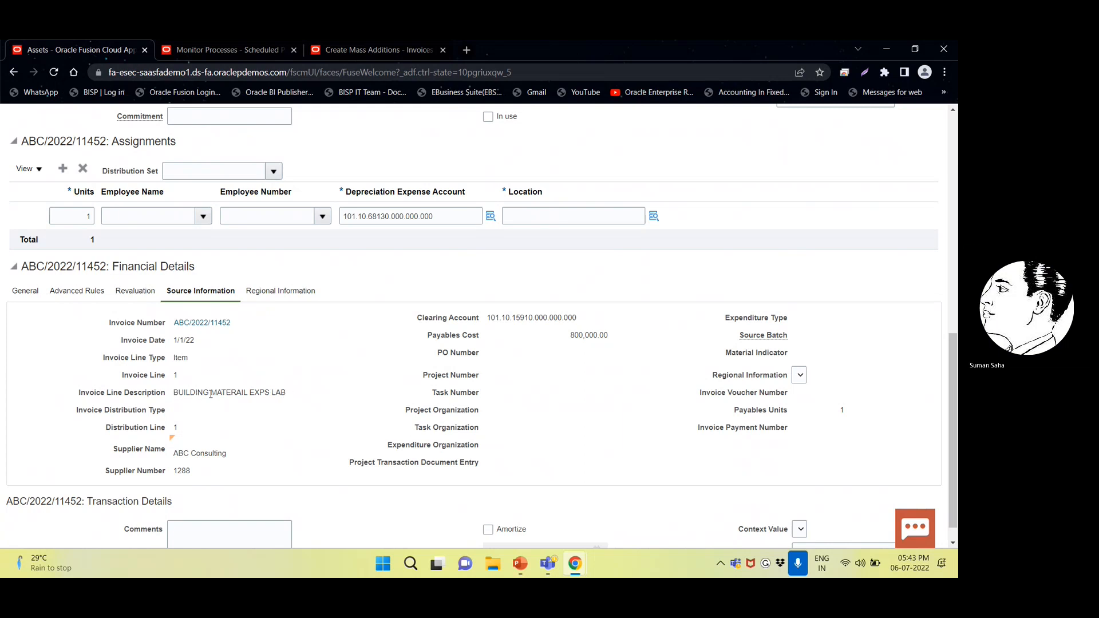
triple_click(210, 393)
key("ctrl+c")
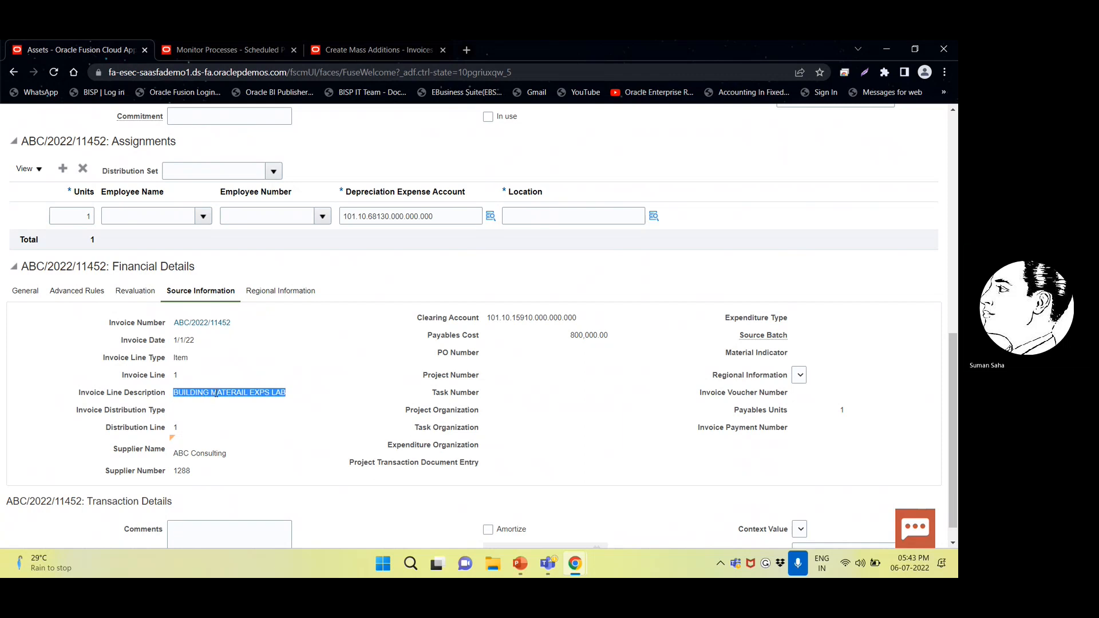
left_click(207, 528)
key("ctrl+v")
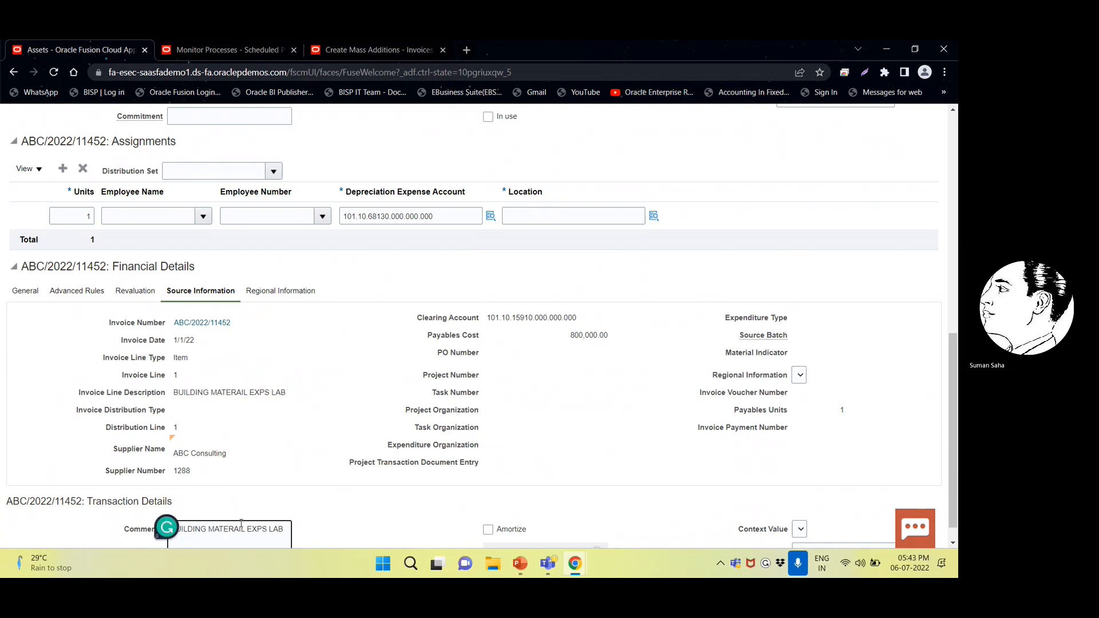
- Replace the source line's asset description with the copied text BUILDING MATERAIL EXPS LAB
scroll(241, 523, "up", 7)
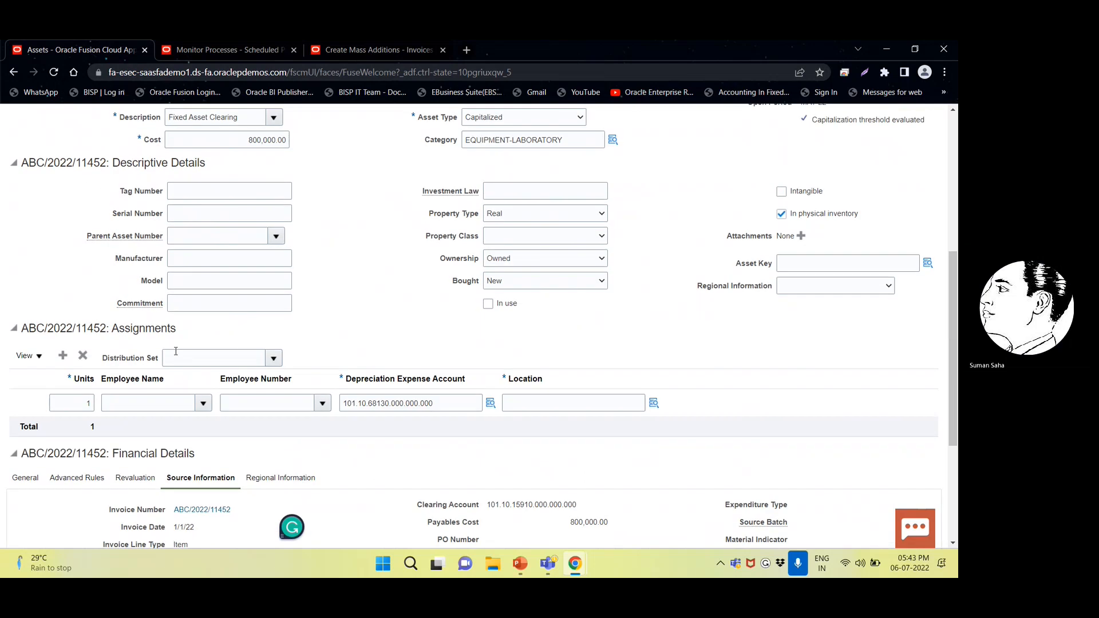
left_click(239, 366)
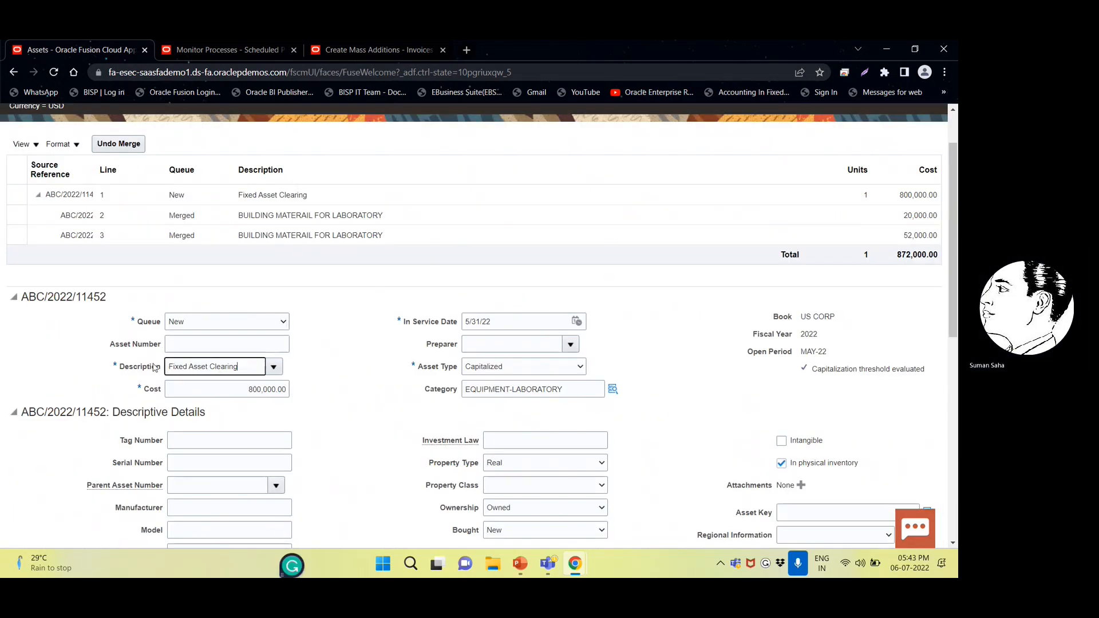
double_click(172, 367)
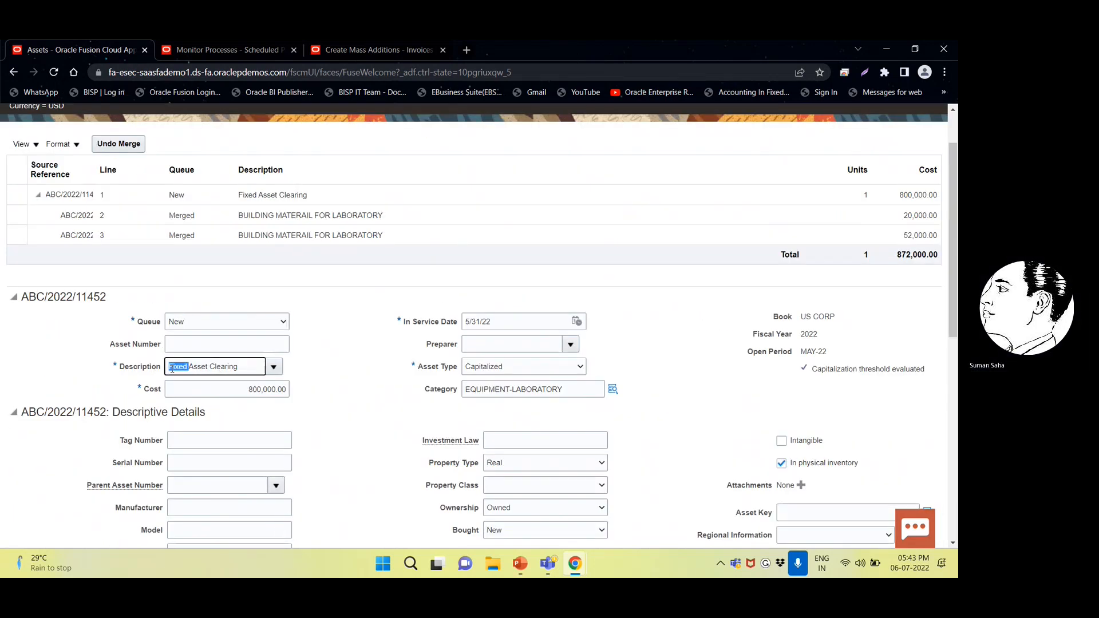
key("ctrl+v")
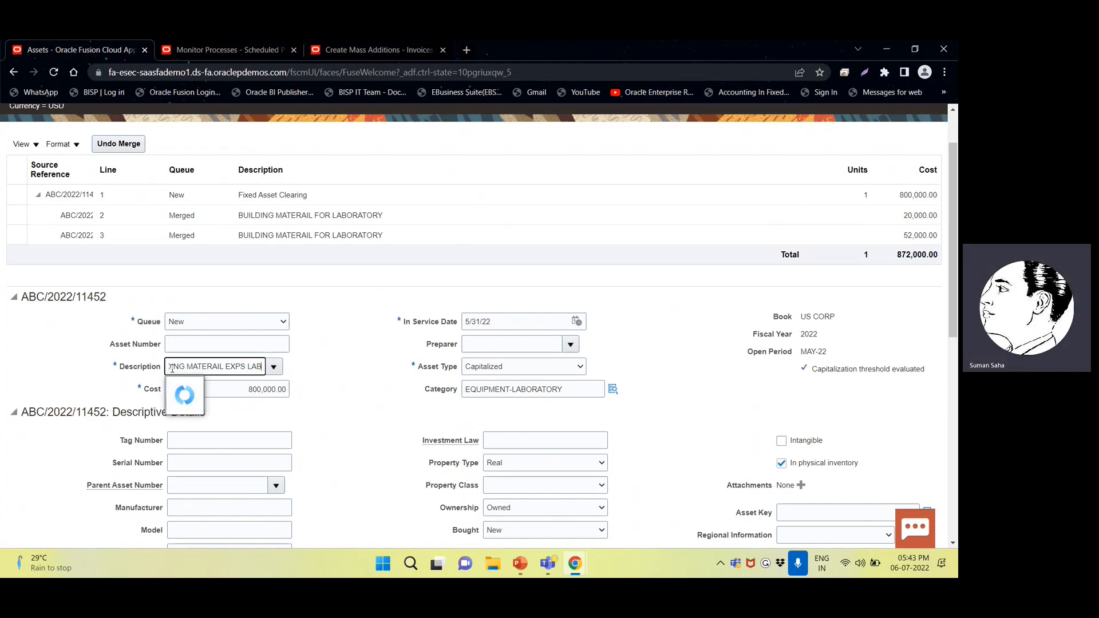
key("Home")
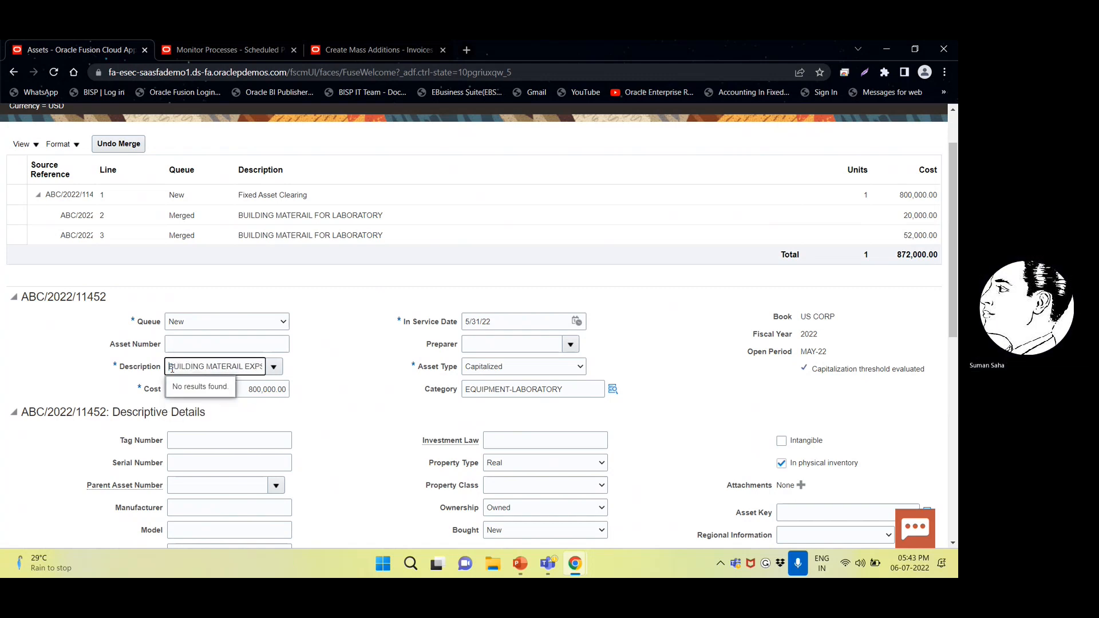
key("Delete")
key("Delete")
key("Delete")
key("Delete")
key("Delete")
key("Delete")
key("Delete")
key("Delete")
key("Delete")
key("Delete")
key("Delete")
key("Delete")
key("Delete")
key("Delete")
key("Delete")
key("Delete")
key("Delete")
key("Delete")
key("Delete")
key("Delete")
key("ctrl+v")
key("Tab")
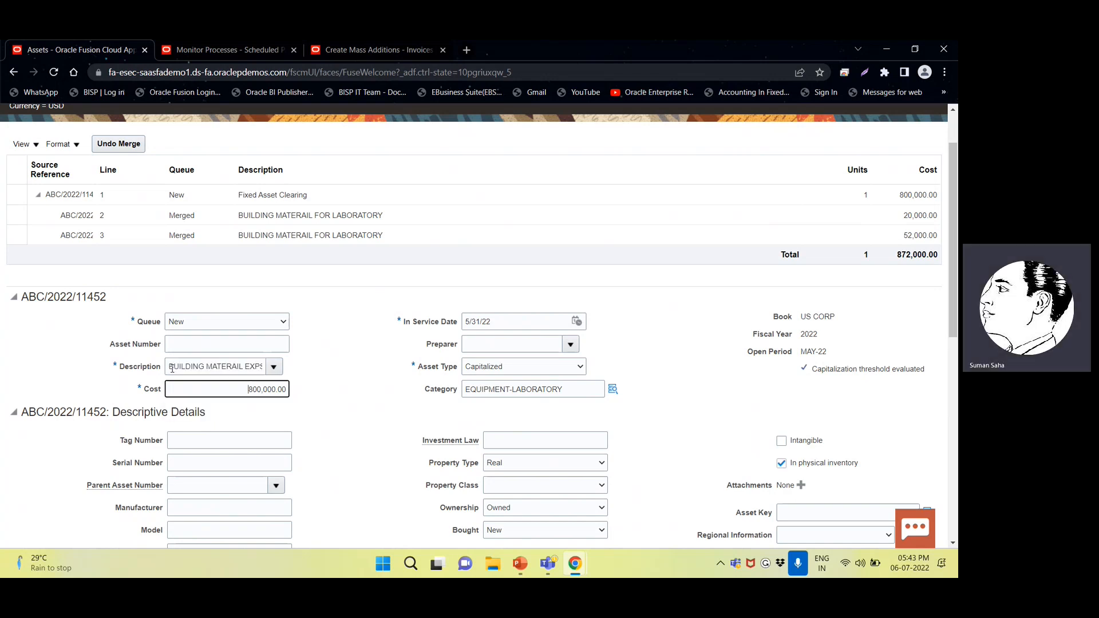
key("Tab")
- Check the source line's details down to the comments, and save and close it
scroll(343, 426, "down", 3)
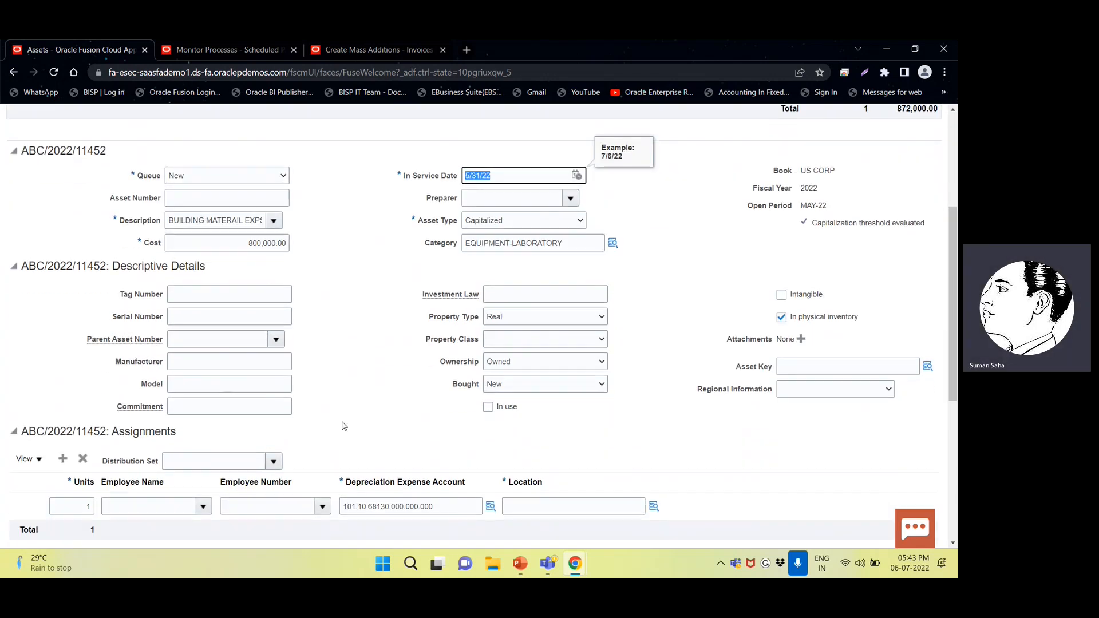
scroll(344, 426, "down", 5)
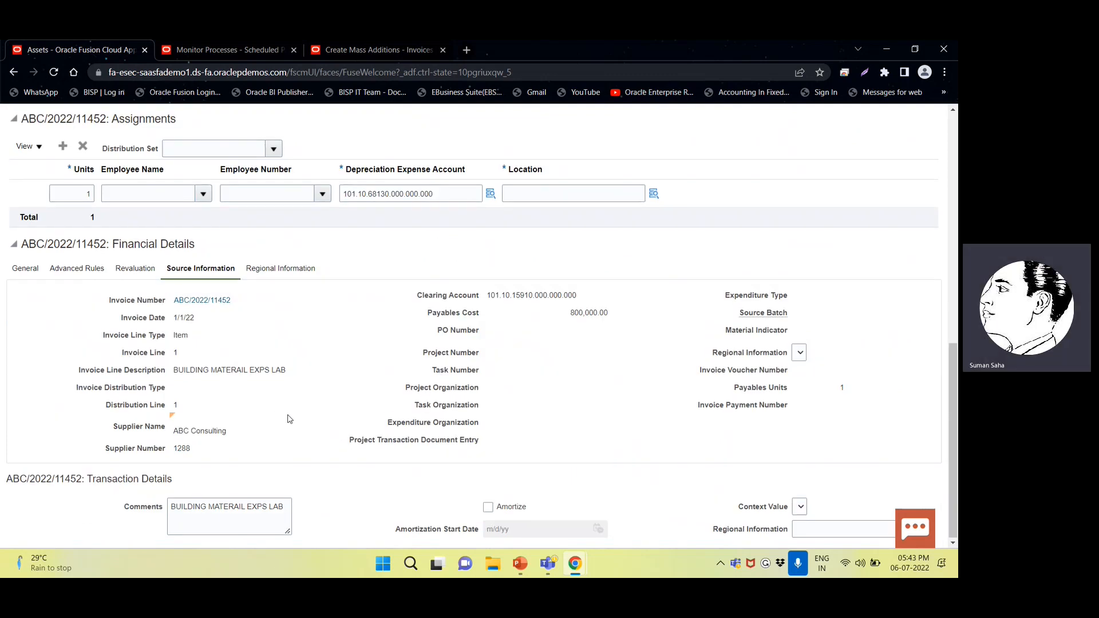
scroll(280, 417, "up", 8)
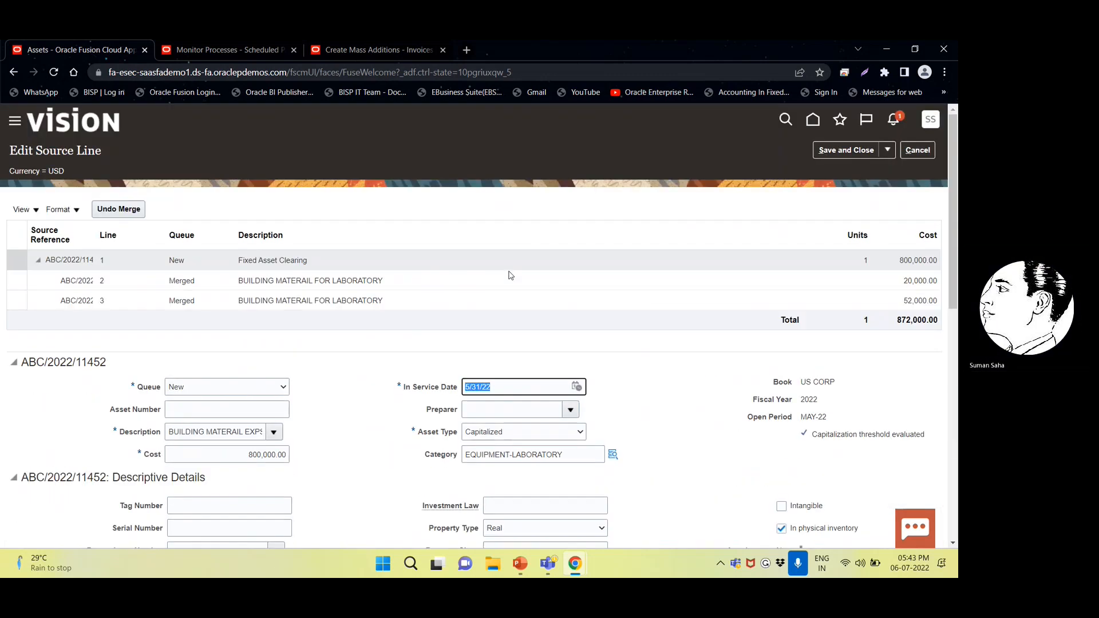
left_click(854, 150)
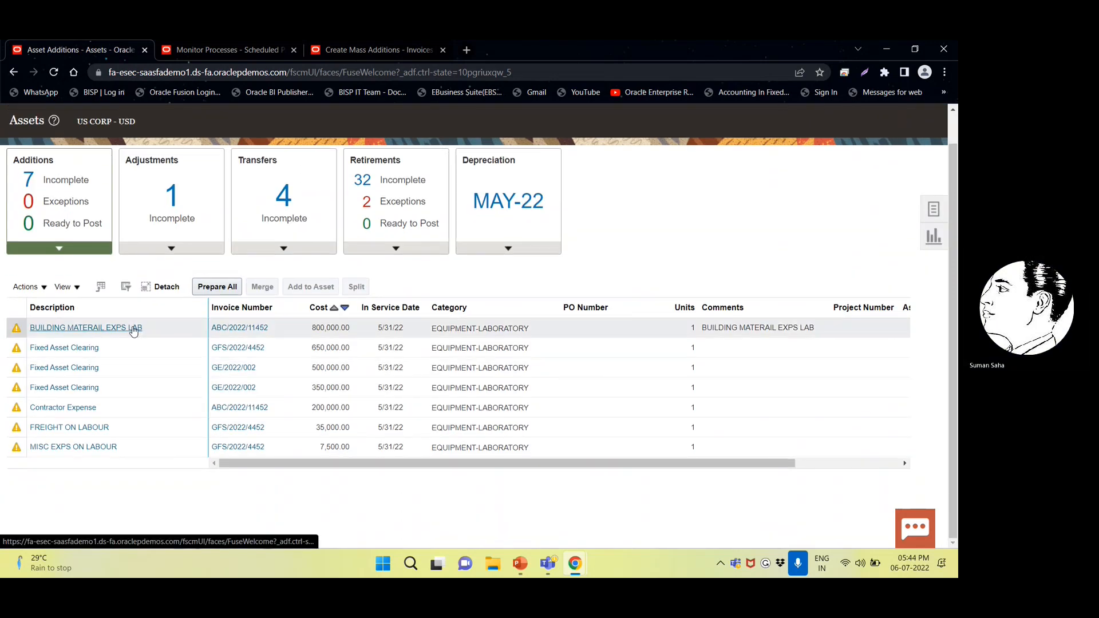
- Reopen the BUILDING MATERAIL EXPS LAB source line and display its General financial details
left_click(133, 329)
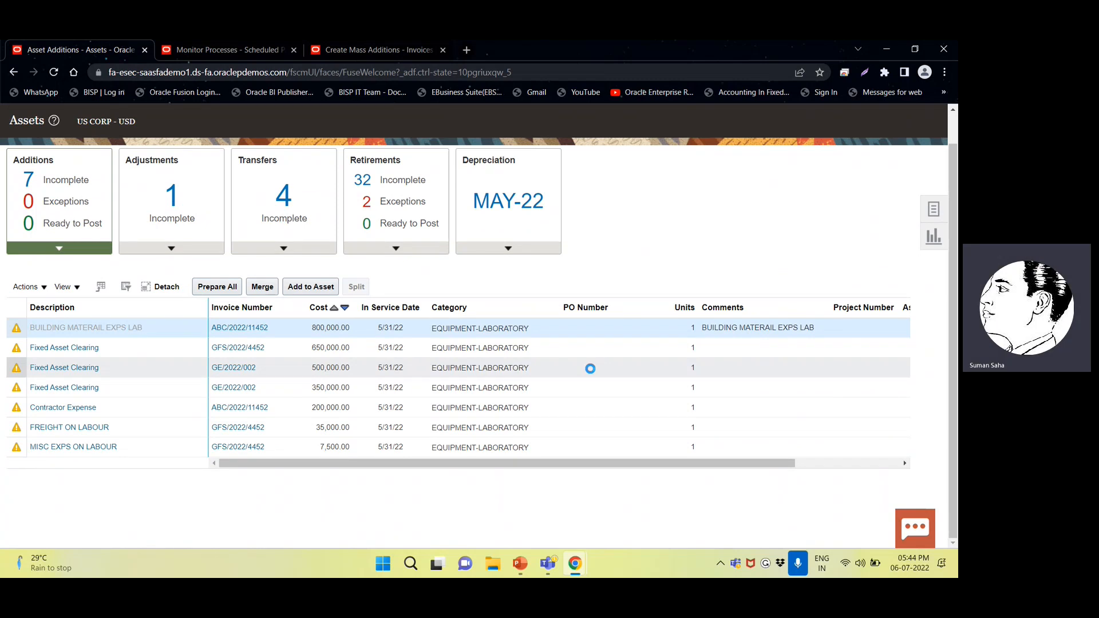
scroll(589, 372, "down", 10)
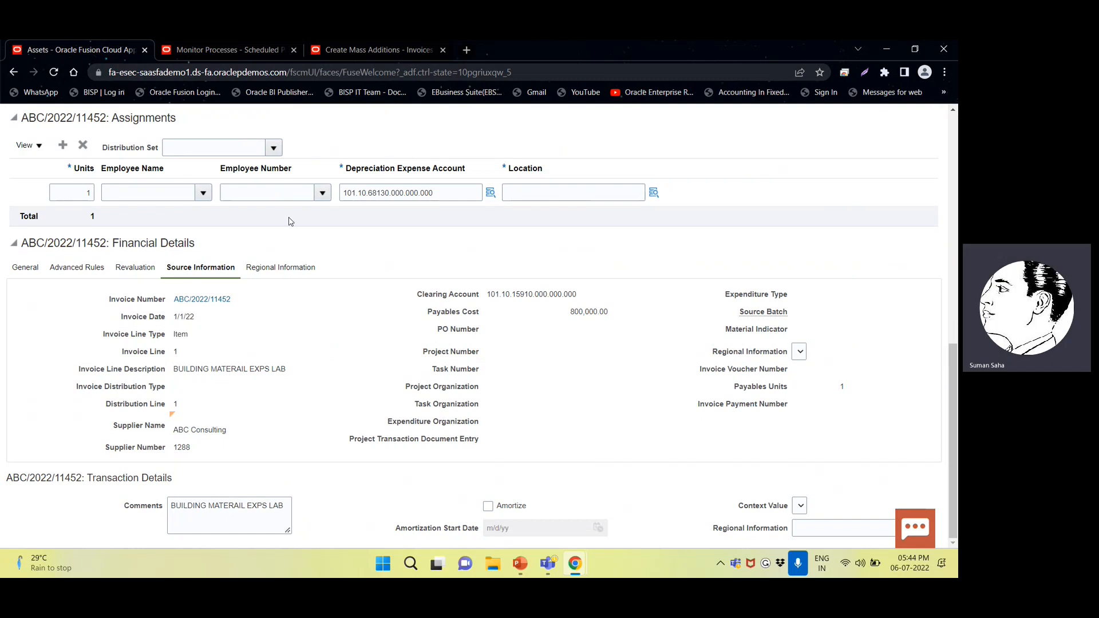
scroll(31, 452, "up", 3)
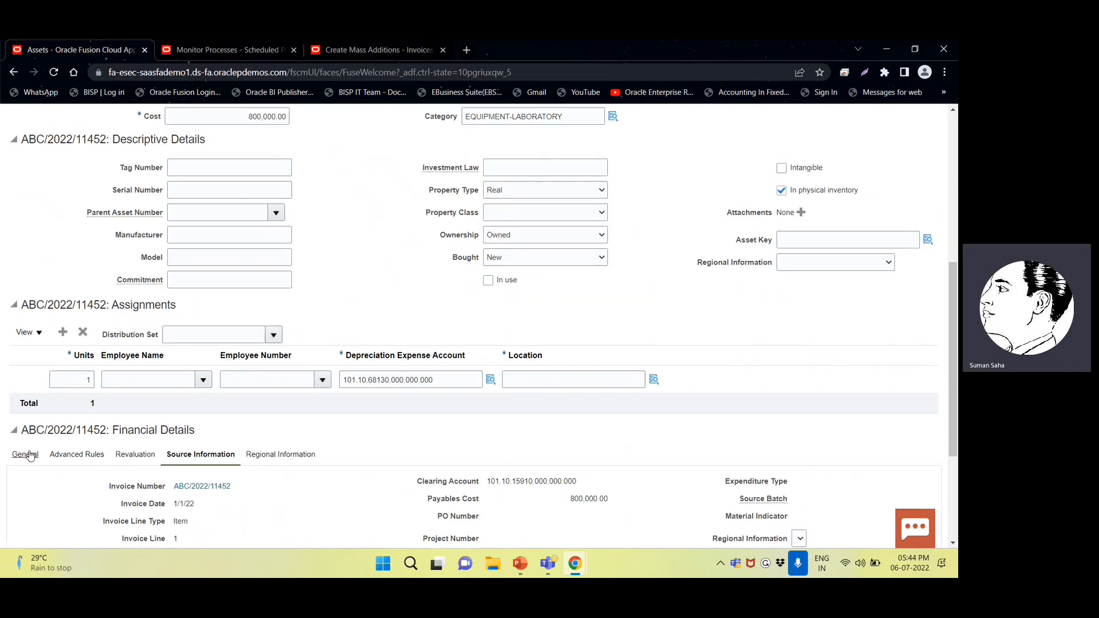
left_click(29, 454)
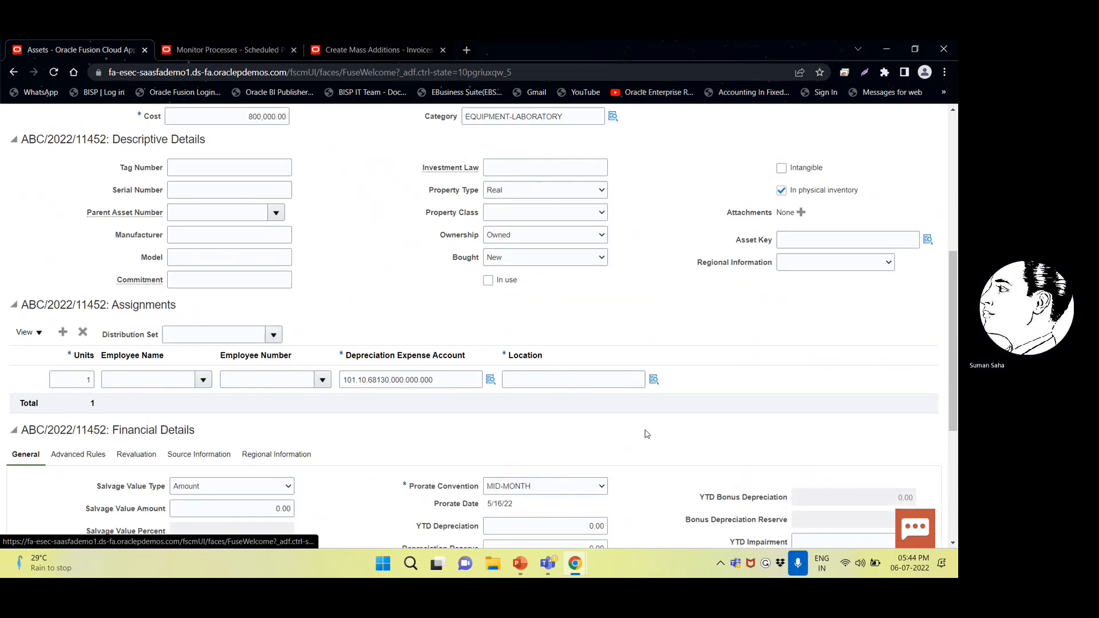
- Search the location combinations and assign USA, CALIFORNIA, REDWOOD CITY as the source line's location
left_click(656, 381)
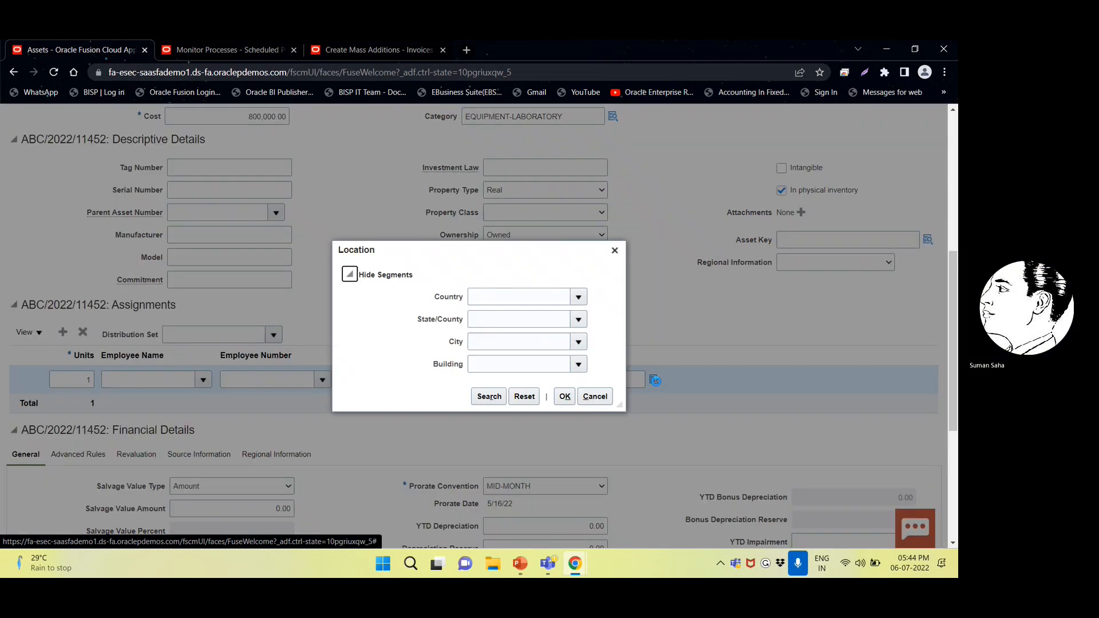
left_click(487, 397)
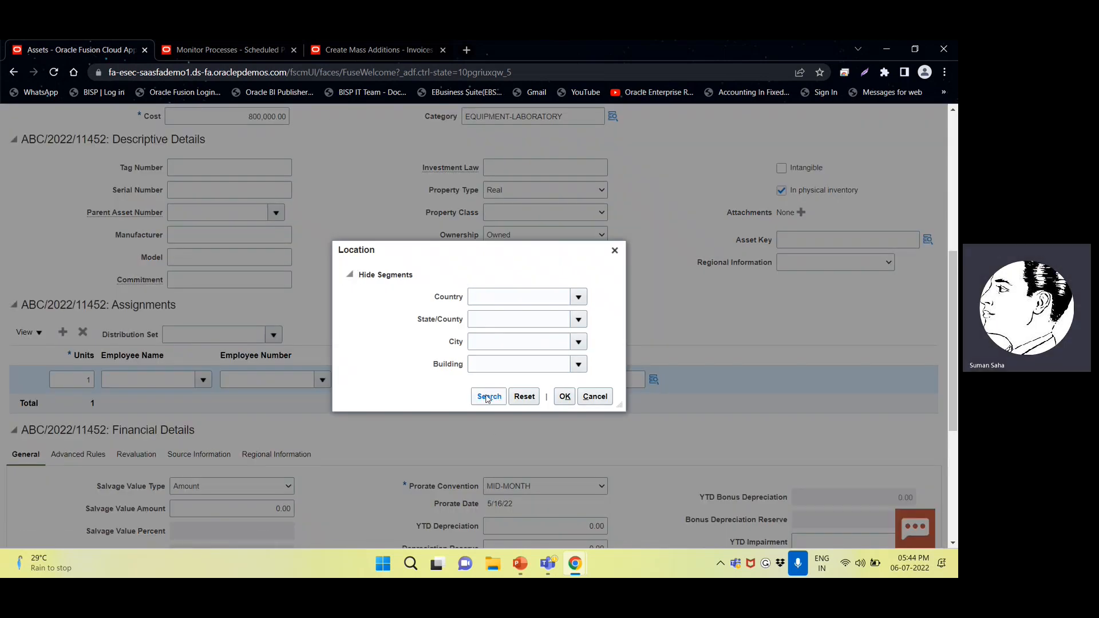
scroll(541, 358, "down", 5)
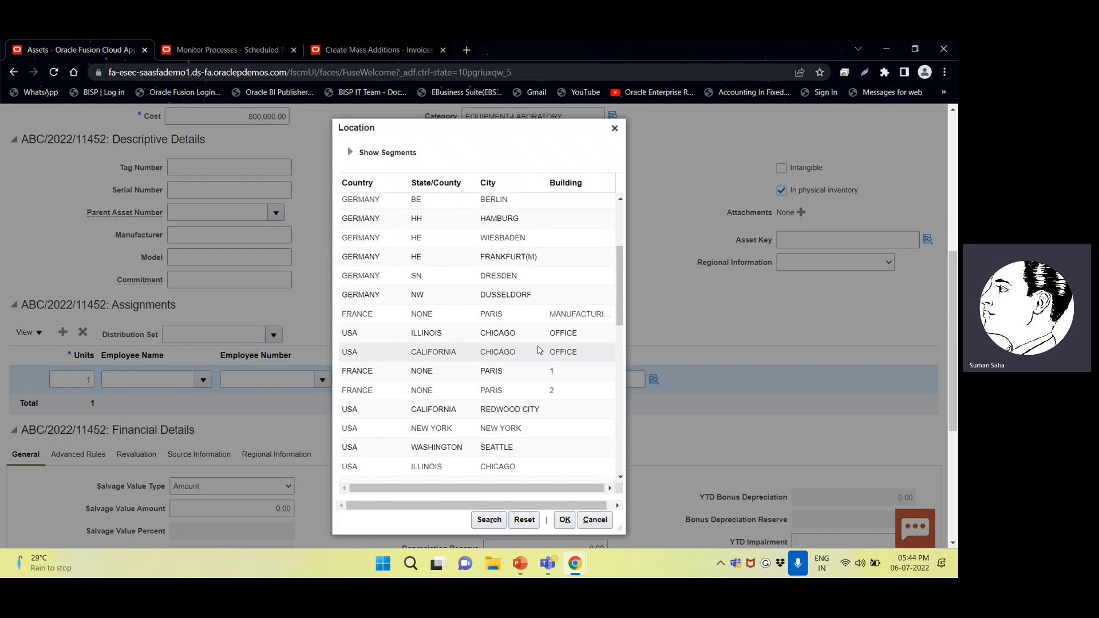
scroll(538, 350, "down", 10)
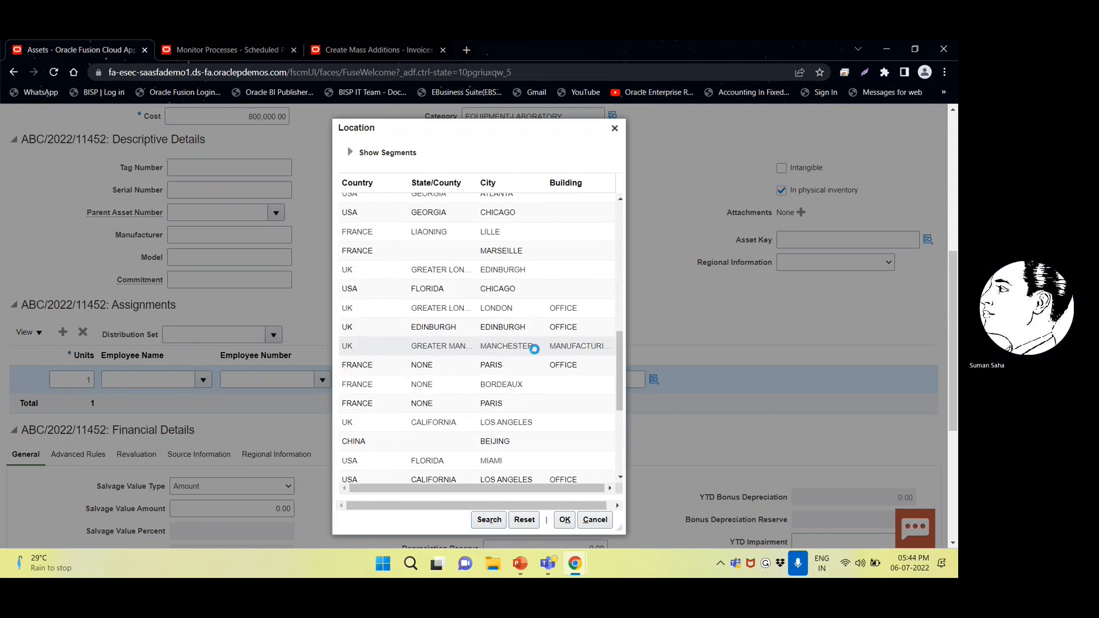
scroll(534, 349, "down", 4)
scroll(535, 352, "down", 6)
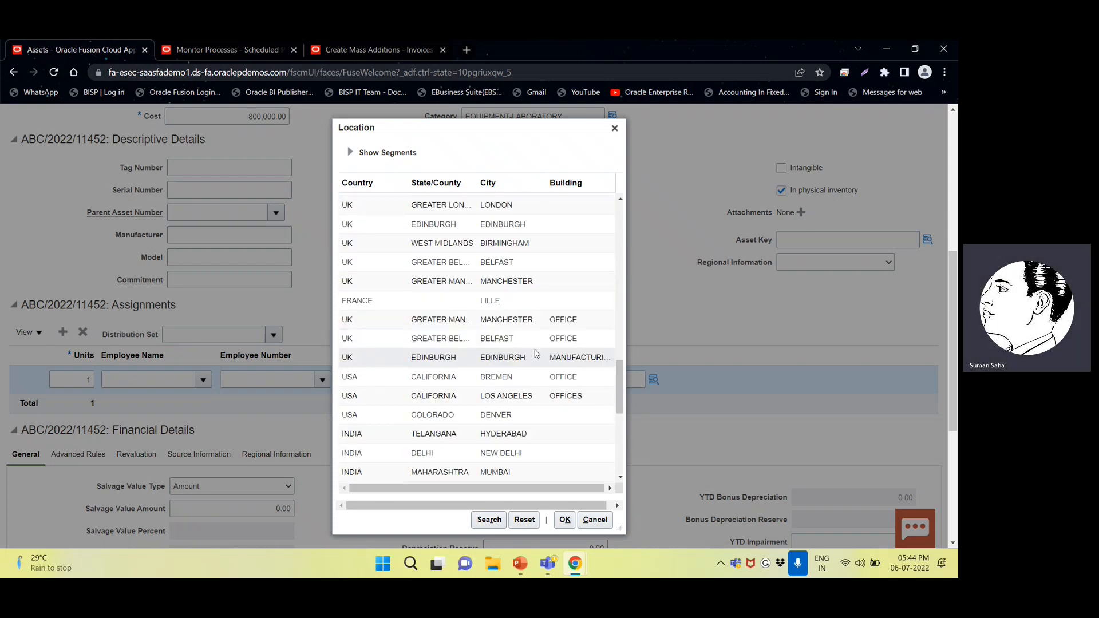
scroll(513, 297, "down", 8)
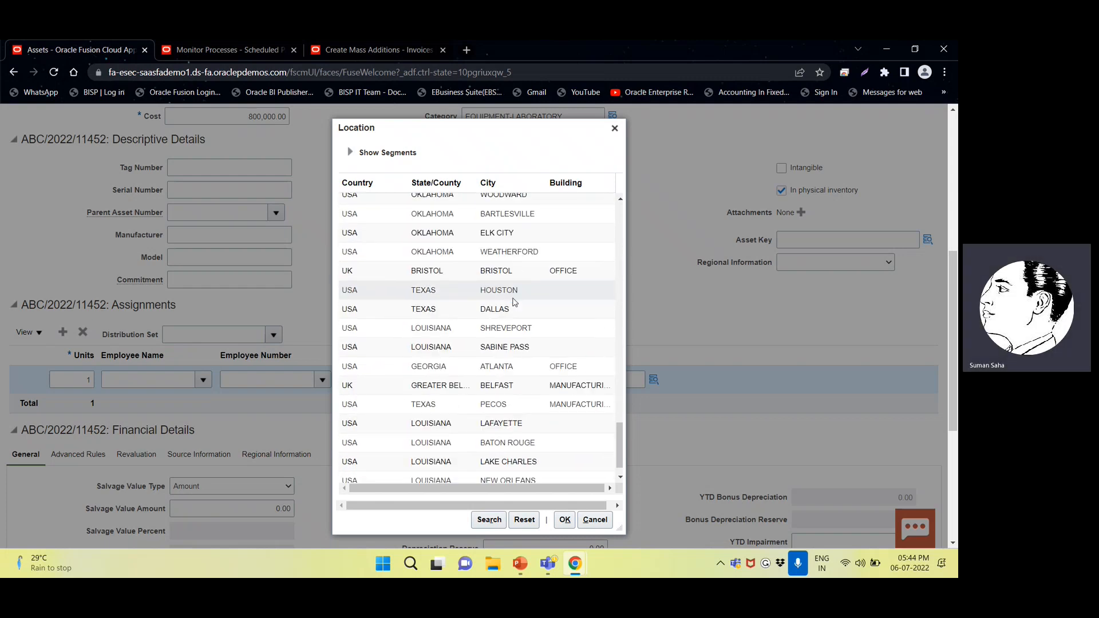
scroll(513, 301, "up", 5)
scroll(512, 357, "up", 3)
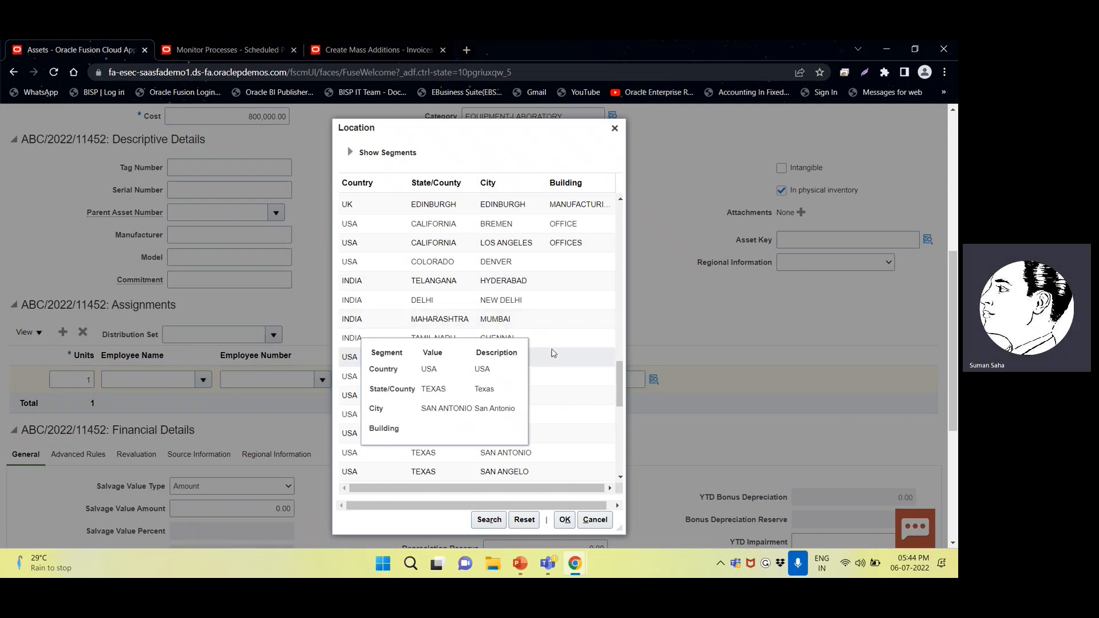
scroll(583, 366, "down", 1)
scroll(617, 382, "up", 2)
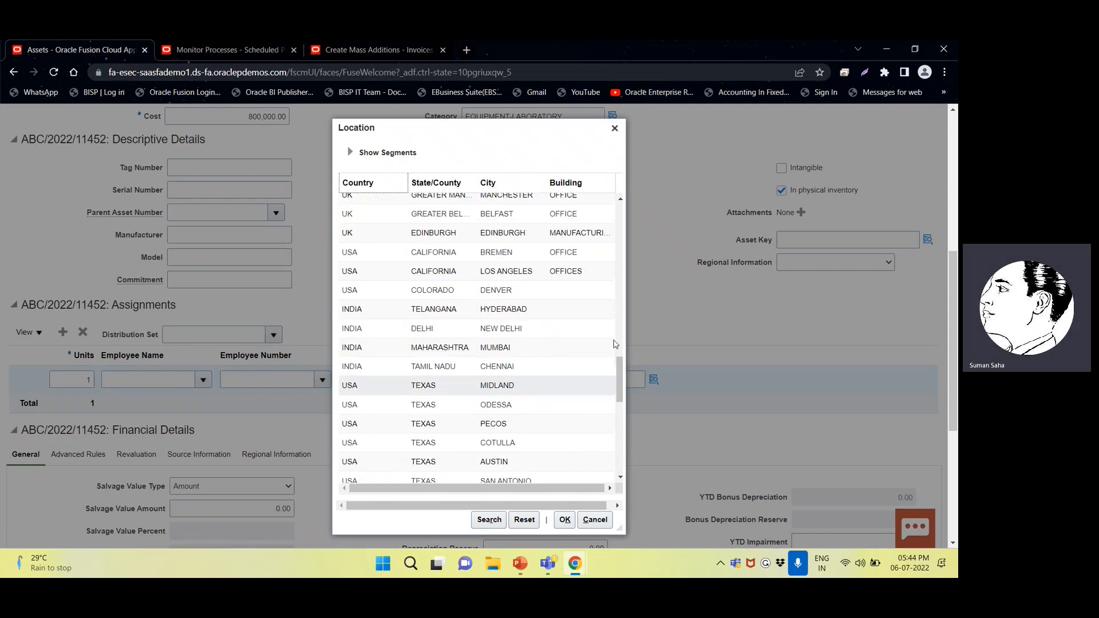
scroll(615, 343, "up", 3)
scroll(616, 330, "up", 4)
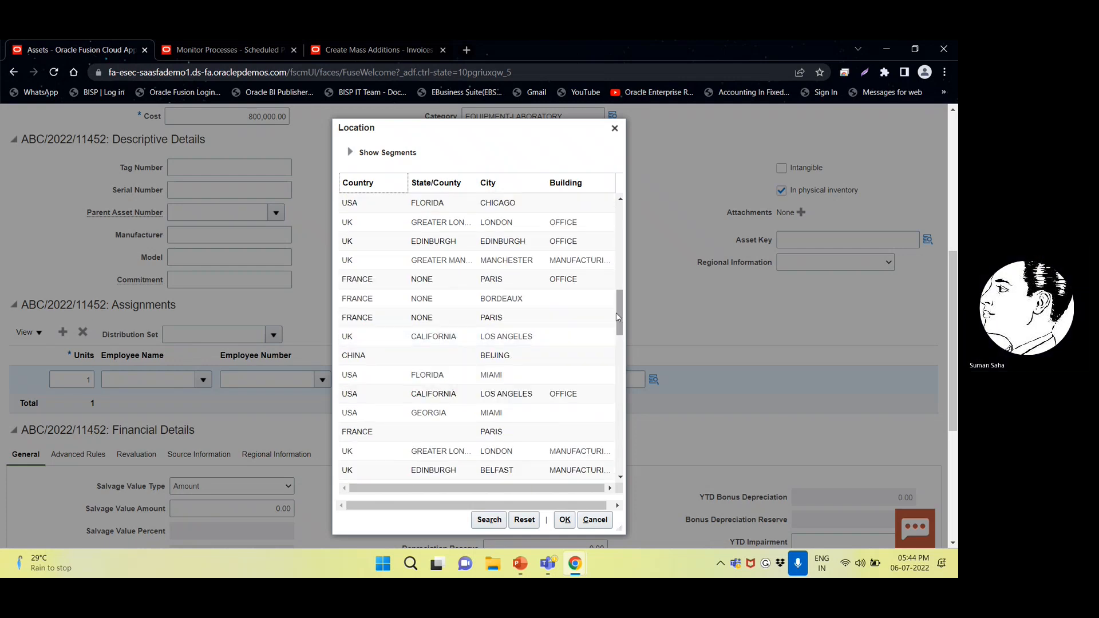
scroll(619, 287, "up", 4)
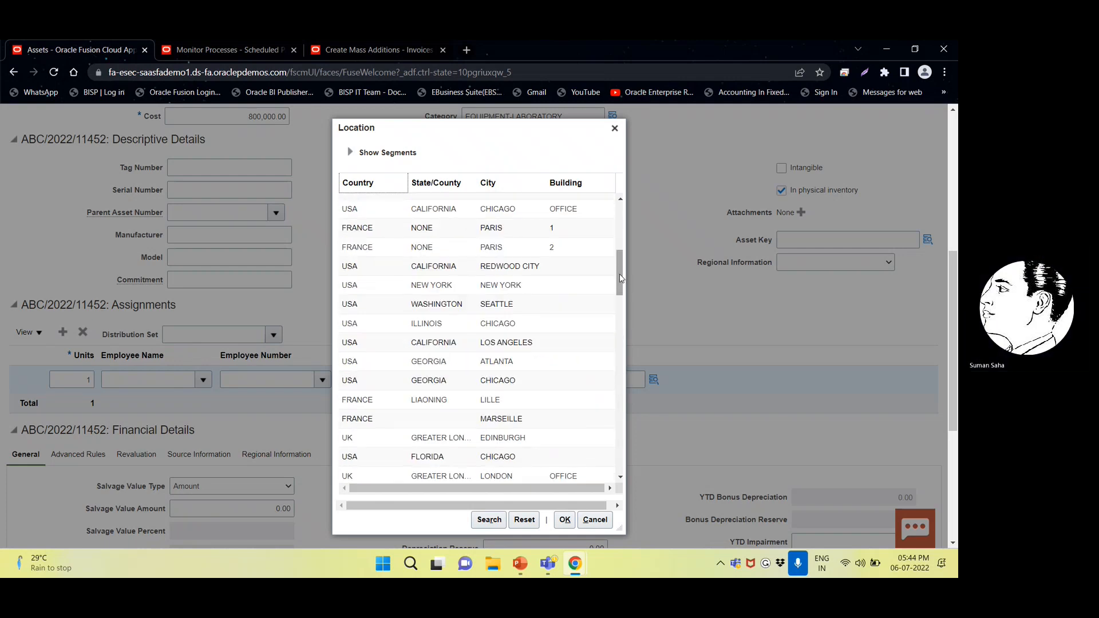
left_click(527, 264)
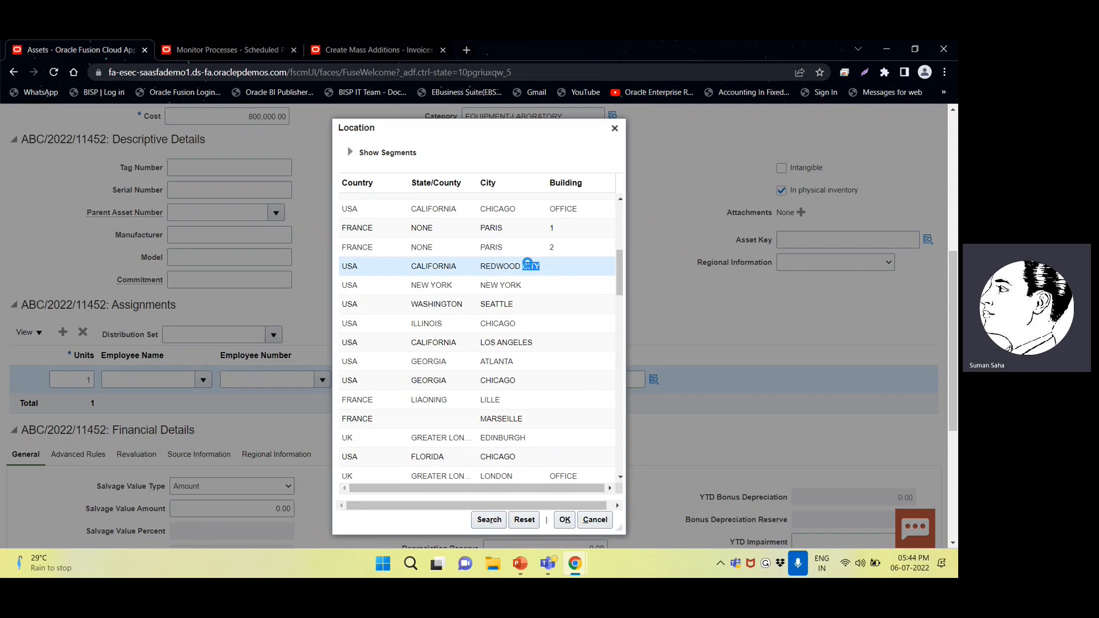
mouse_move(383, 271)
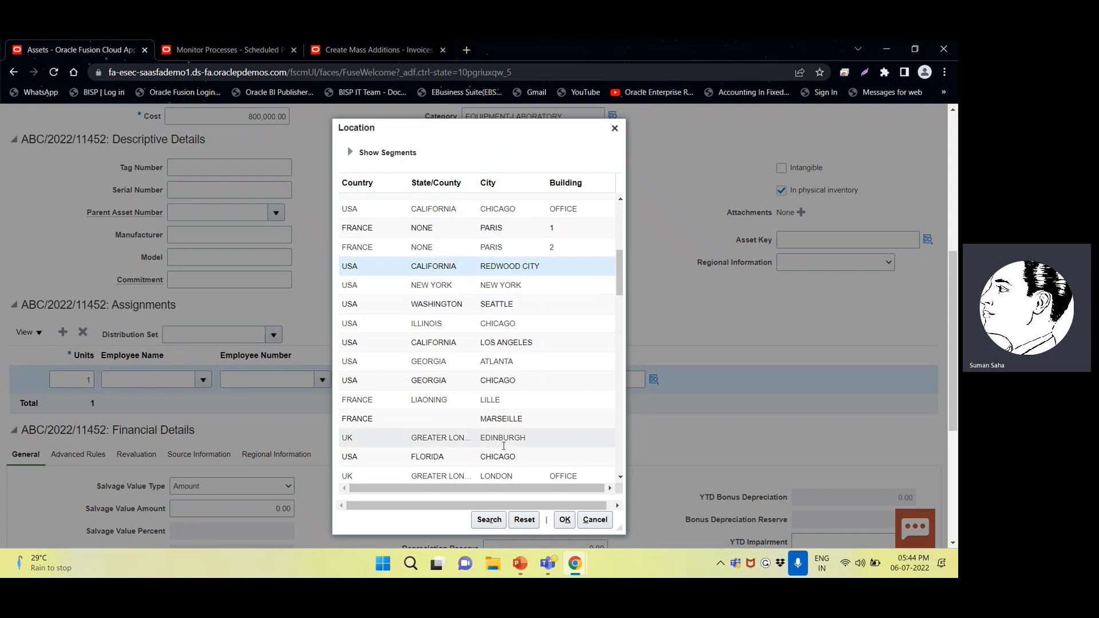
left_click(565, 524)
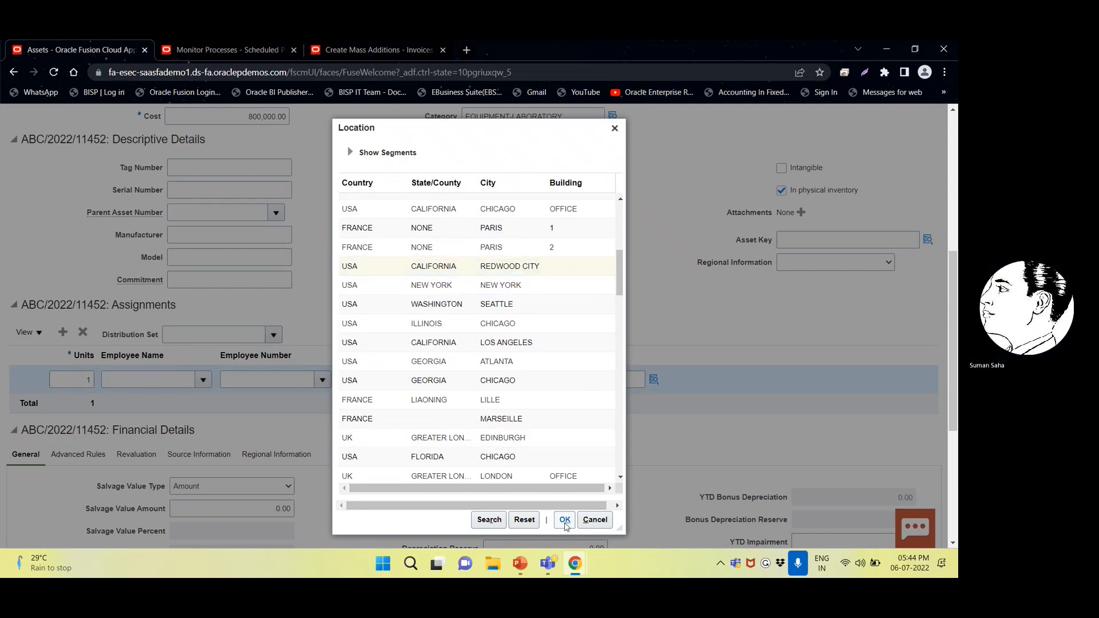
- Review the source line's assignment and General financial details, including the depreciation method, life and prorate convention
scroll(442, 403, "down", 3)
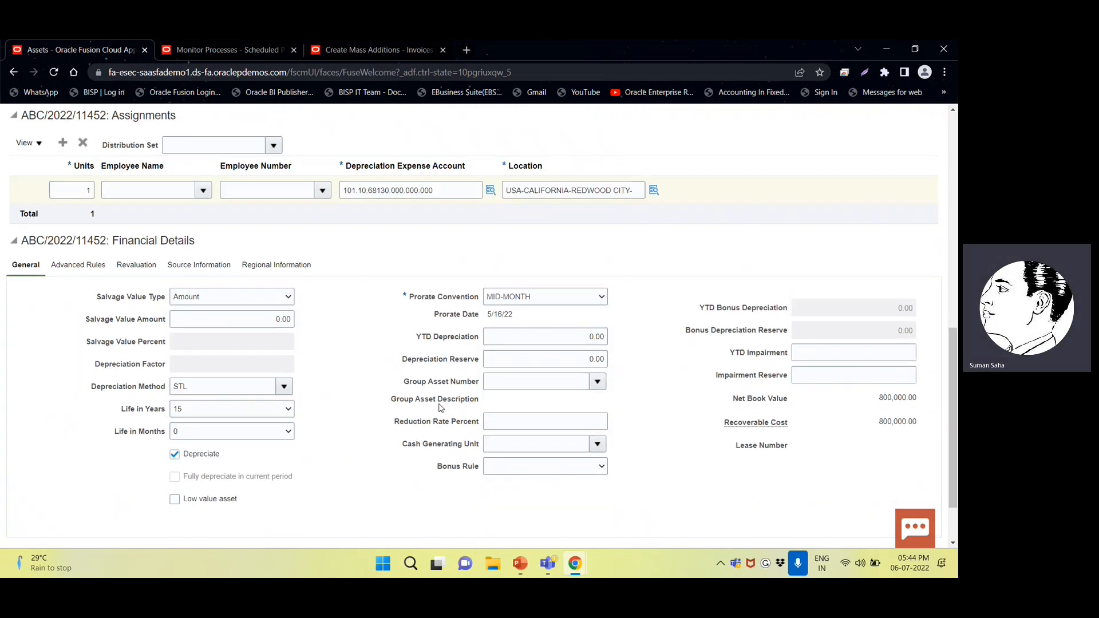
scroll(441, 408, "up", 8)
scroll(438, 408, "down", 5)
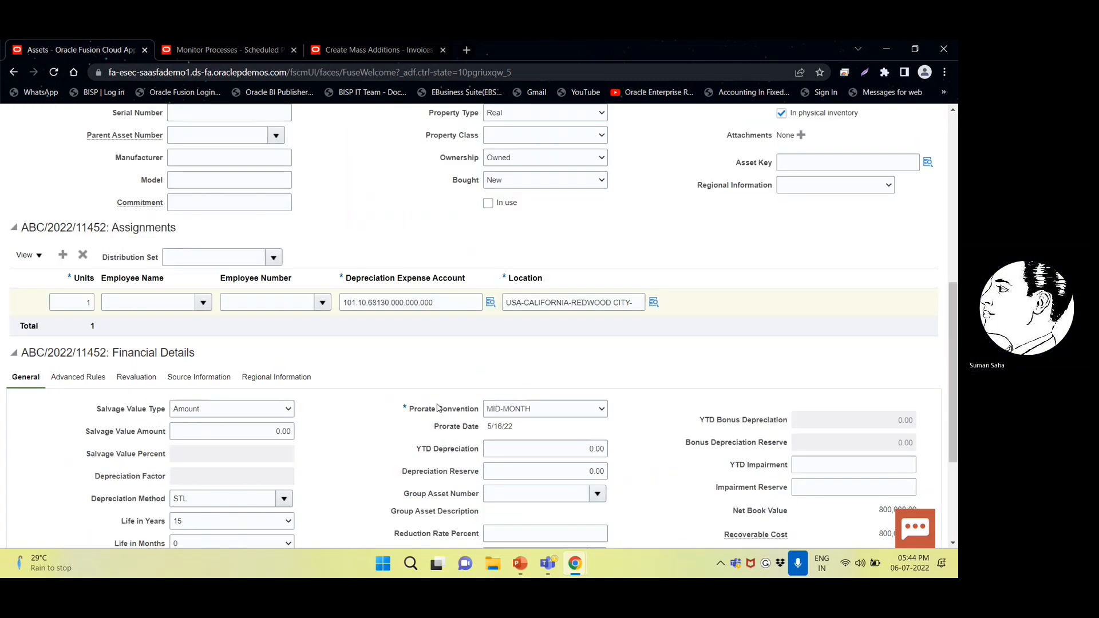
scroll(437, 408, "down", 2)
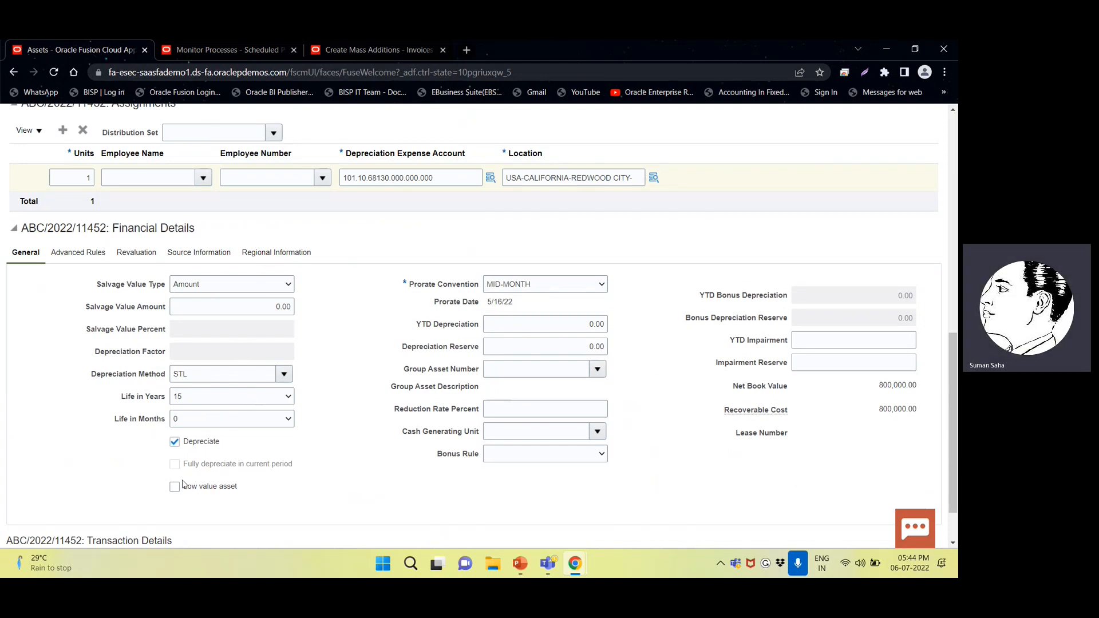
left_click(581, 288)
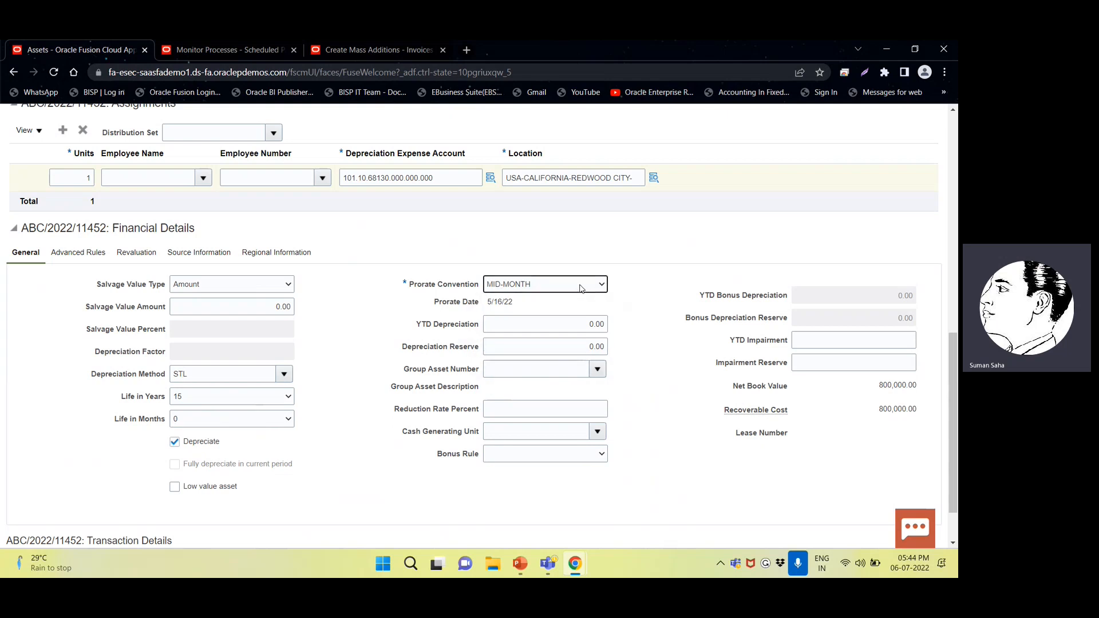
left_click(581, 288)
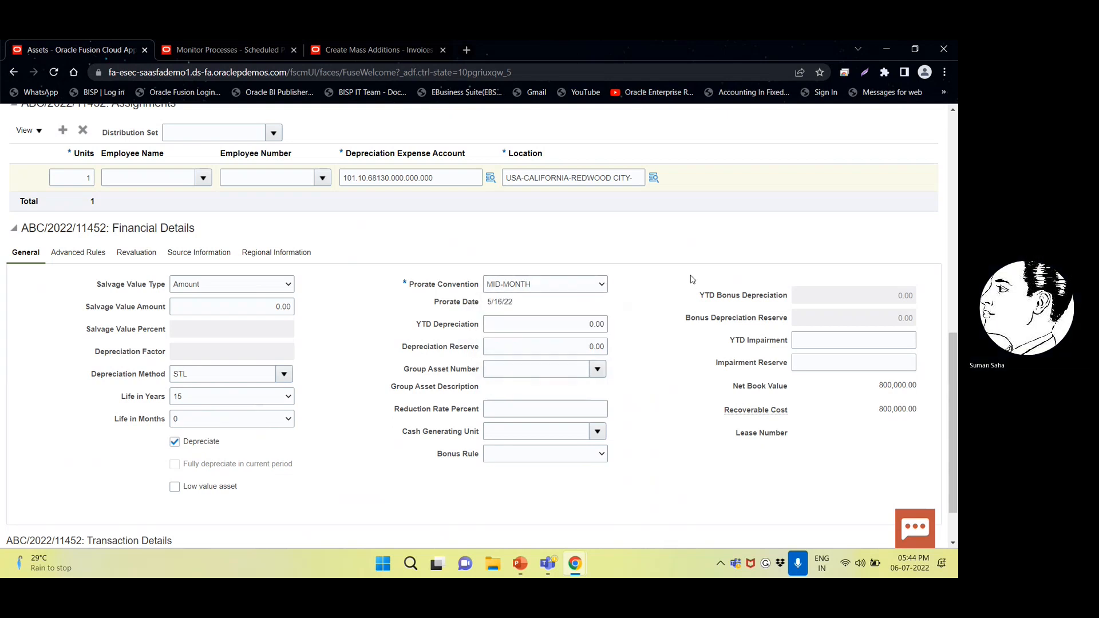
scroll(664, 364, "down", 1)
scroll(664, 363, "up", 7)
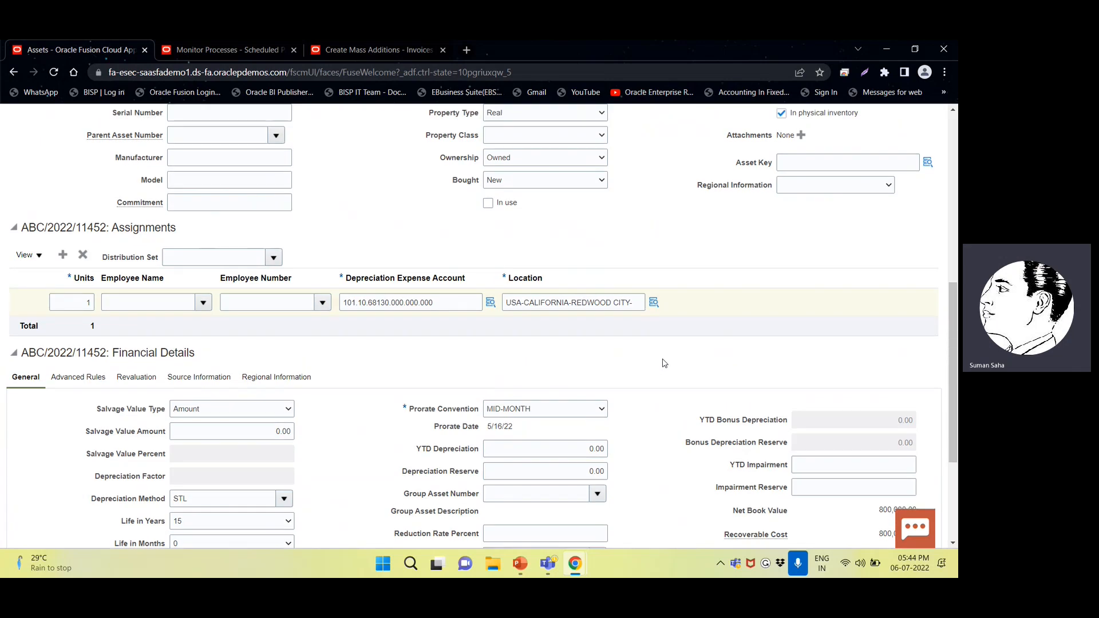
scroll(241, 374, "down", 4)
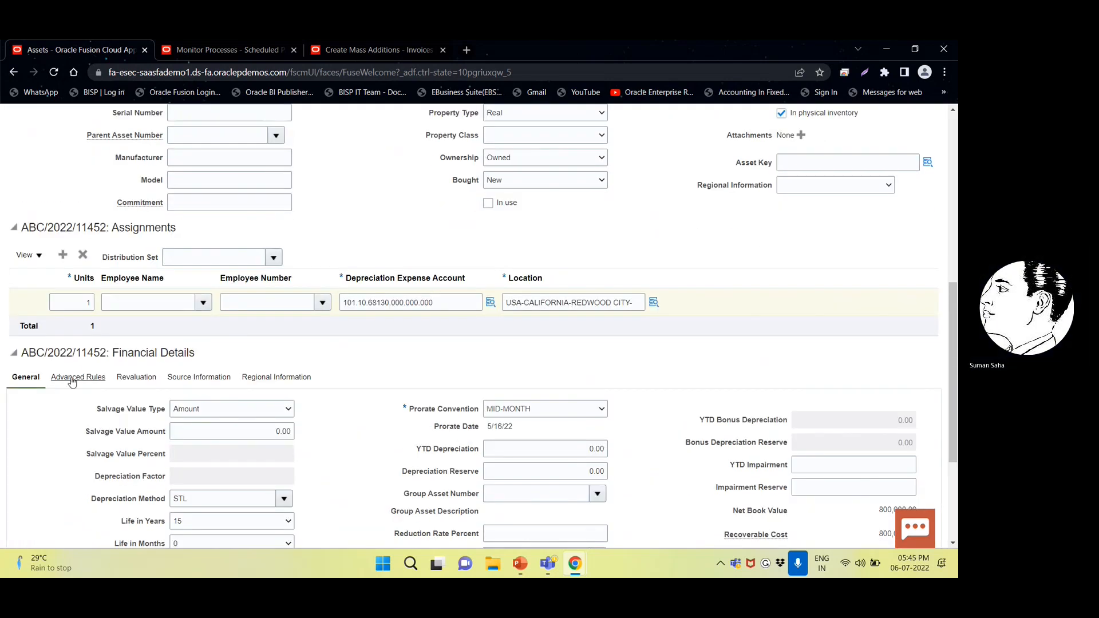
- Check the Advanced Rules of the source line, and save and close it
left_click(77, 377)
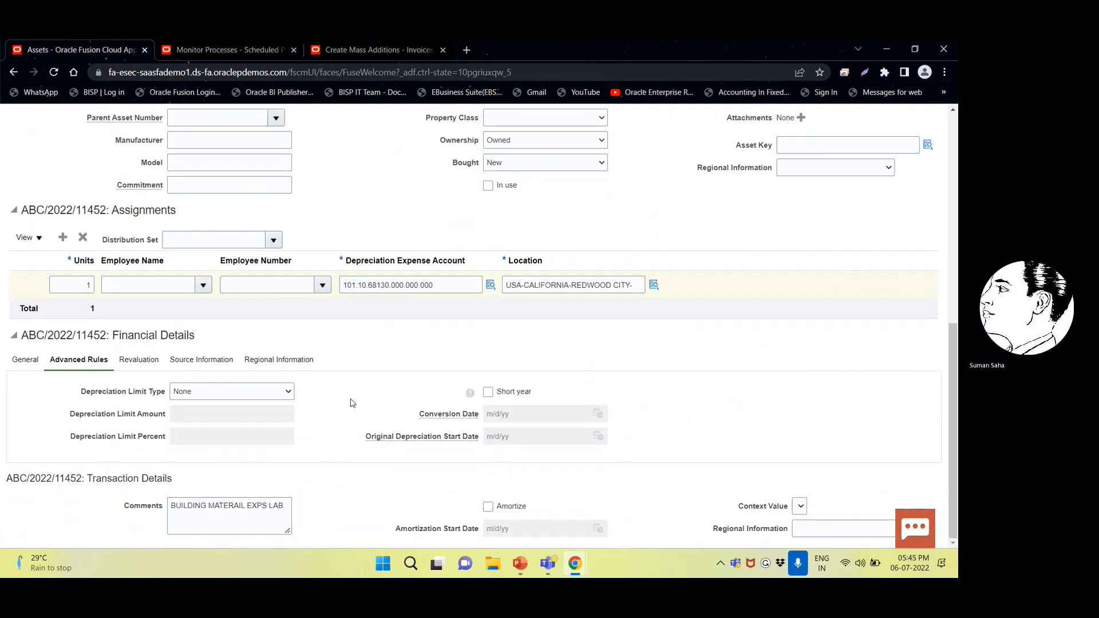
scroll(352, 403, "up", 10)
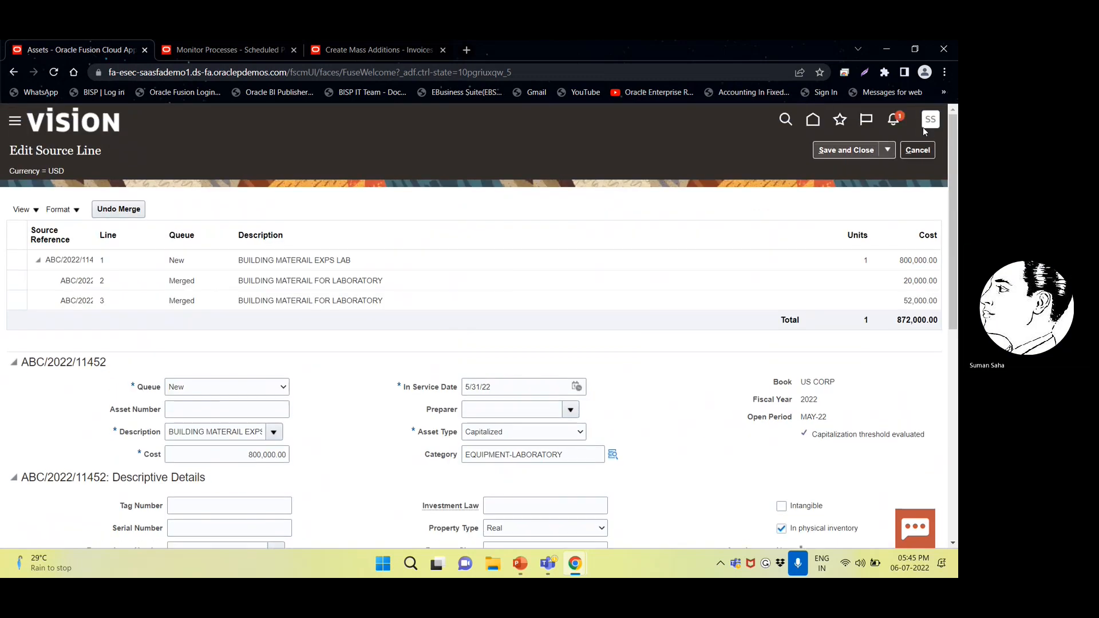
left_click(852, 150)
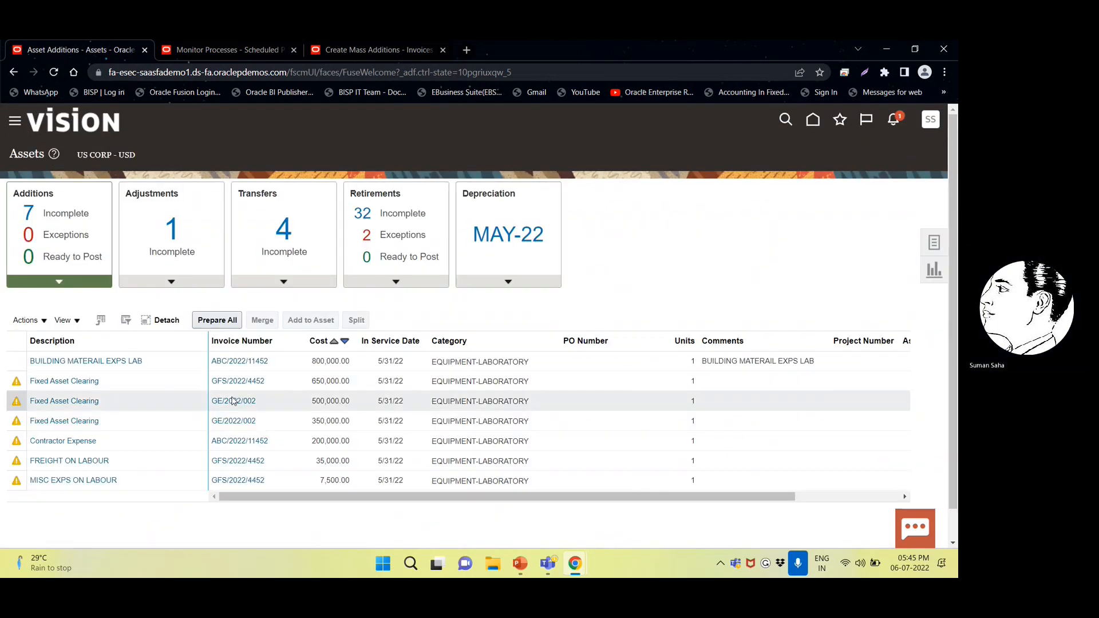
- Open the Fixed Asset Clearing source line costing 650,000.00 and select New as its queue
left_click(68, 381)
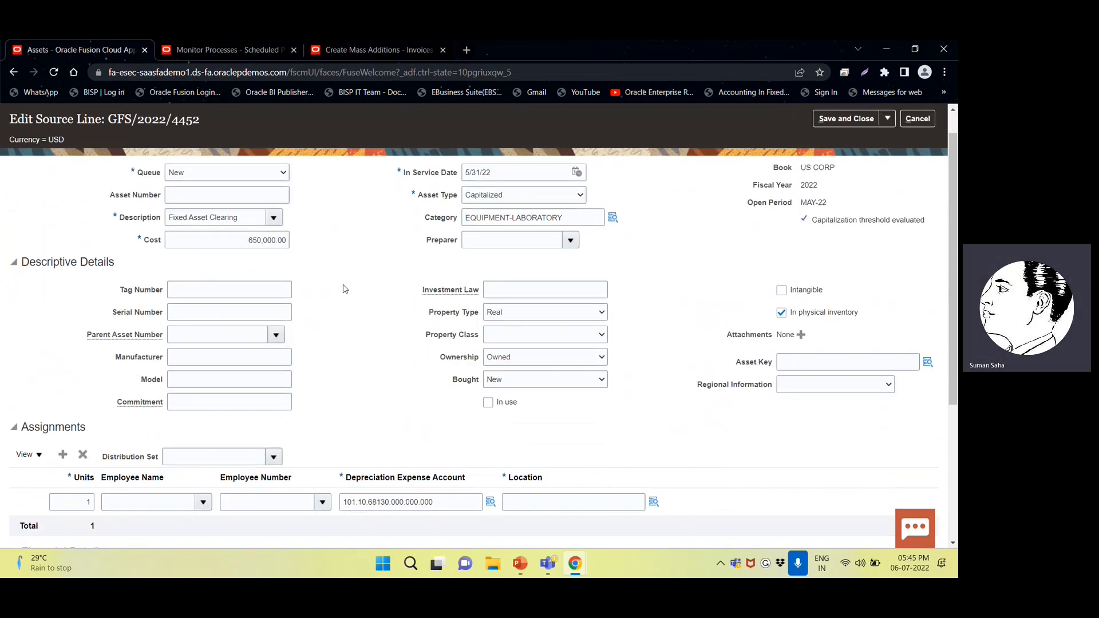
left_click(223, 203)
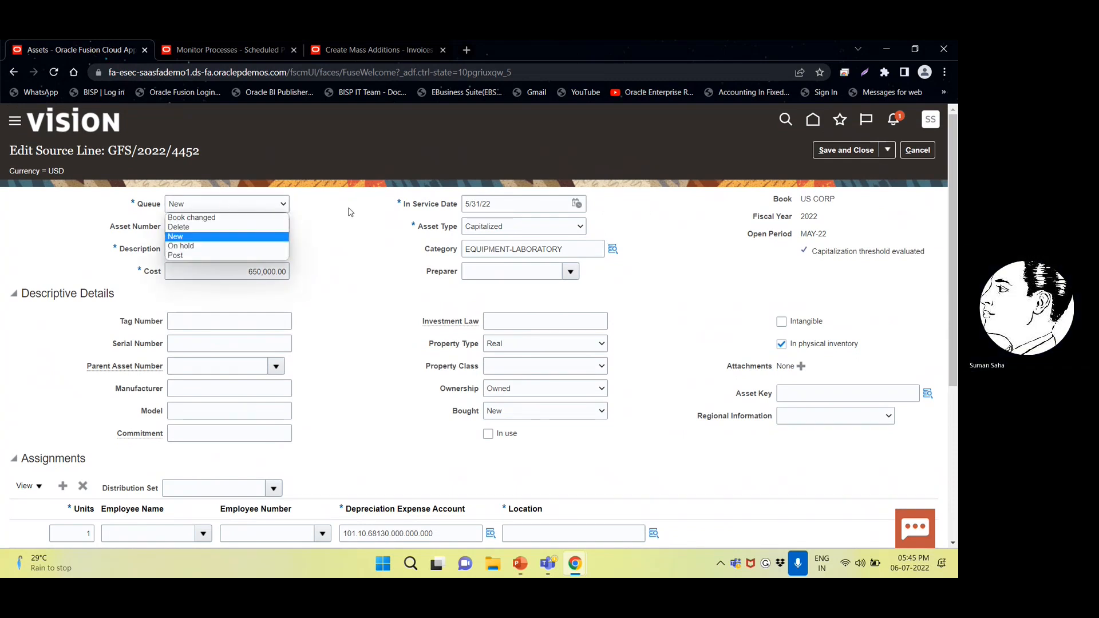
left_click(251, 237)
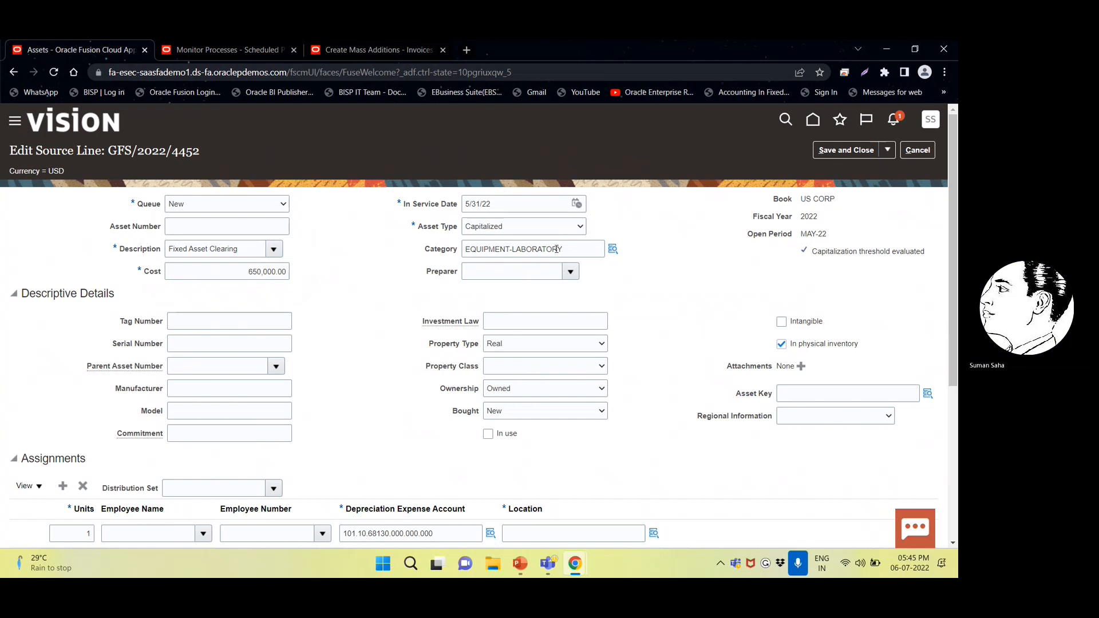
- Display the Source Information in the Financial Details of the 650,000.00 source line
scroll(281, 348, "down", 3)
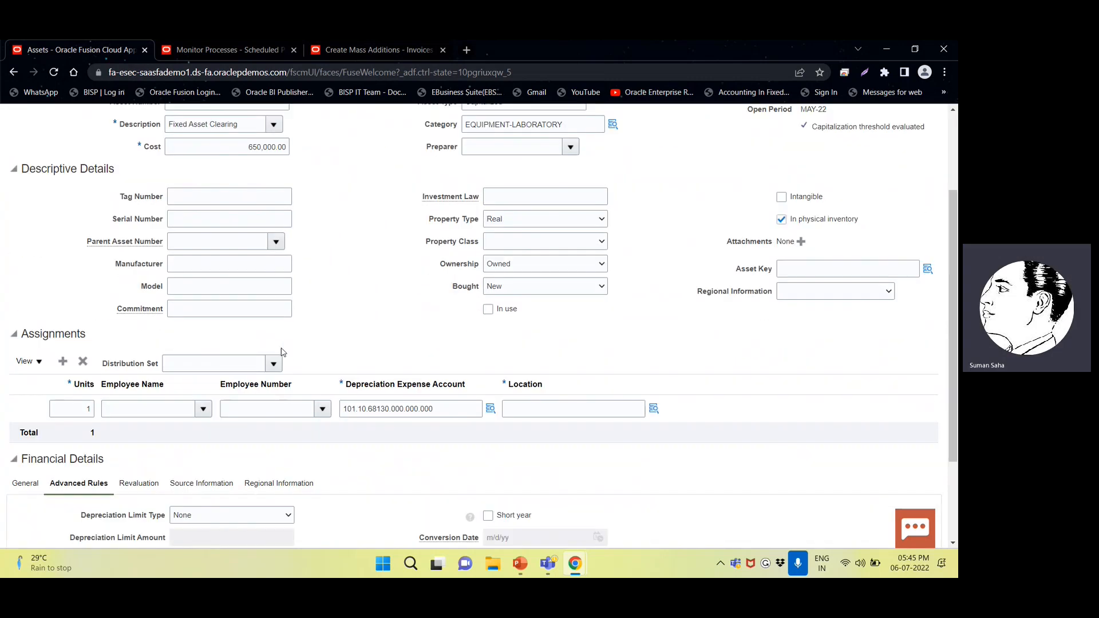
scroll(281, 351, "down", 3)
left_click_drag(87, 361, 210, 362)
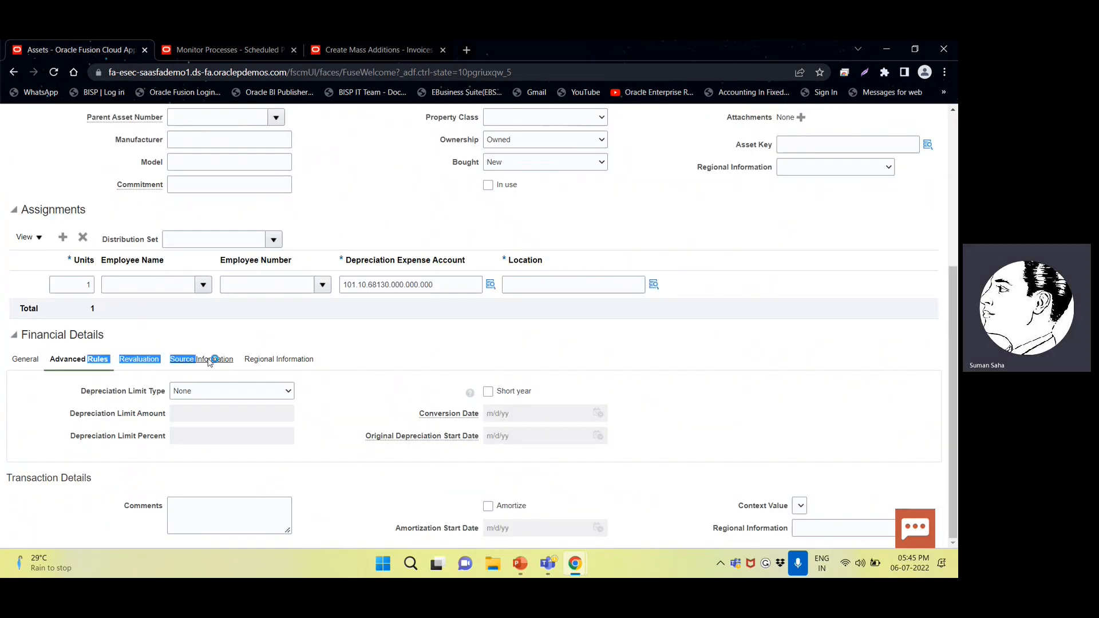
left_click(210, 362)
scroll(261, 426, "down", 2)
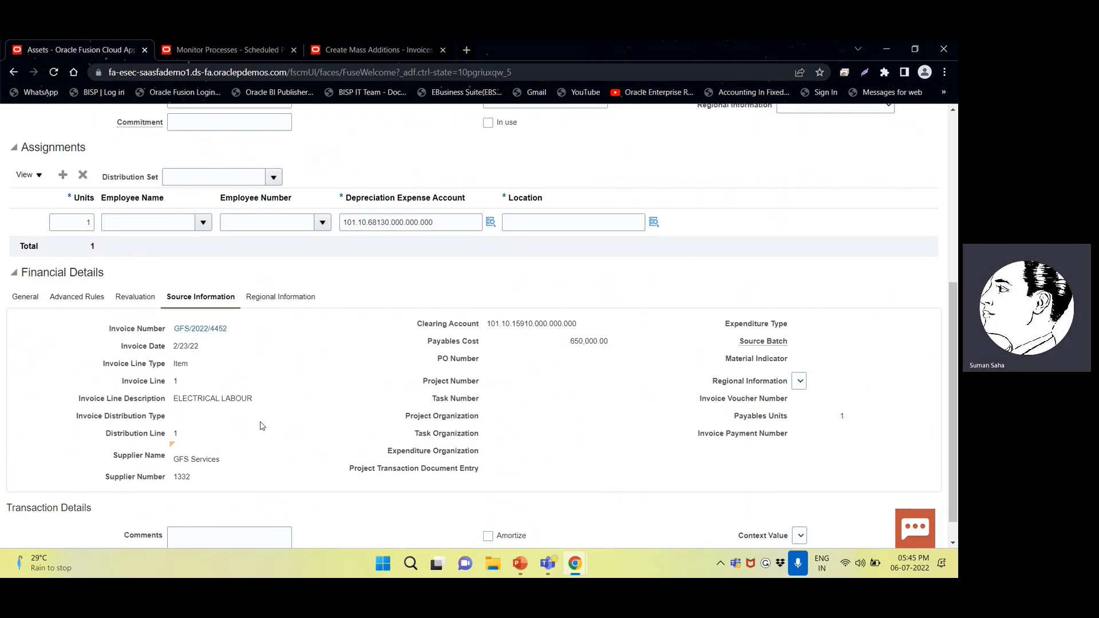
- Copy the invoice line description ELECTRICAL LABOUR from the source information into the transaction comments
left_click_drag(255, 402, 172, 399)
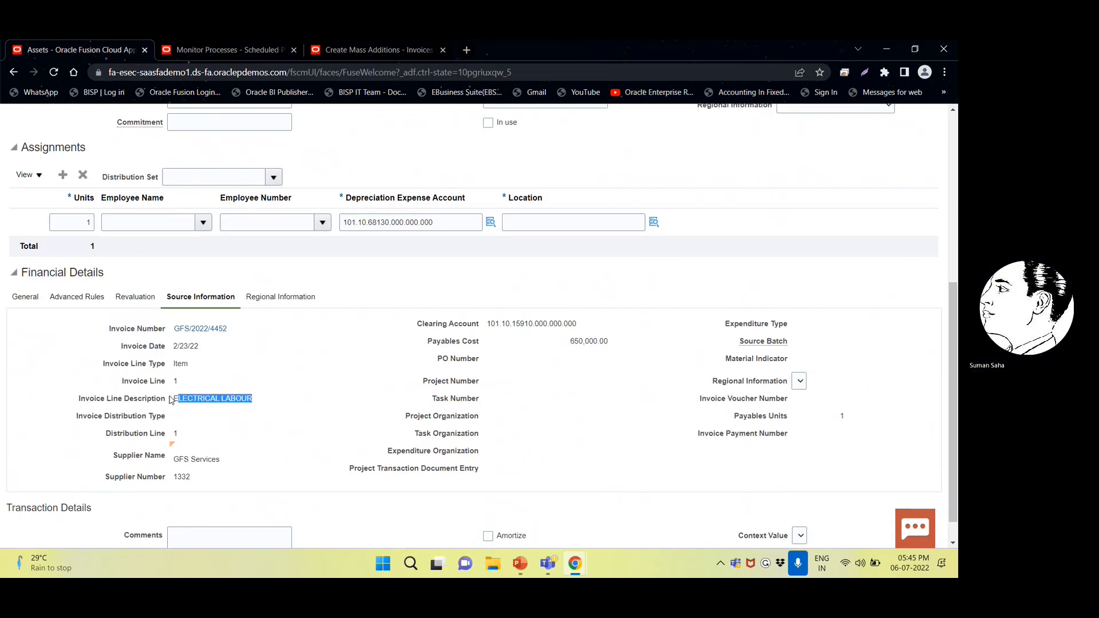
left_click(175, 401)
triple_click(177, 396)
key("ctrl+c")
scroll(178, 396, "down", 1)
left_click(234, 510)
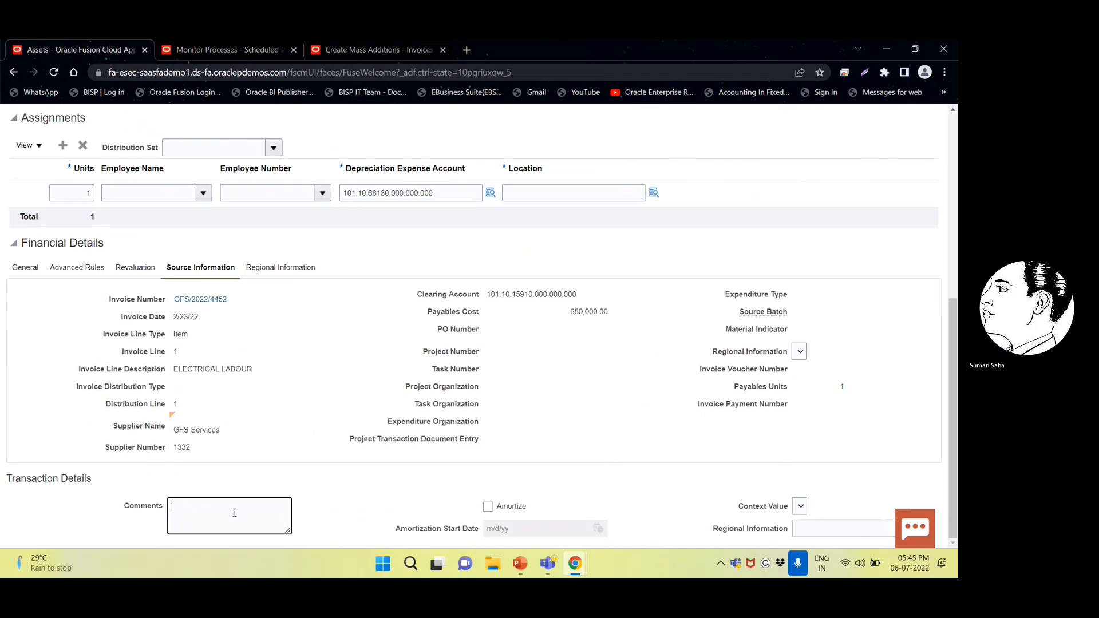
key("ctrl+v")
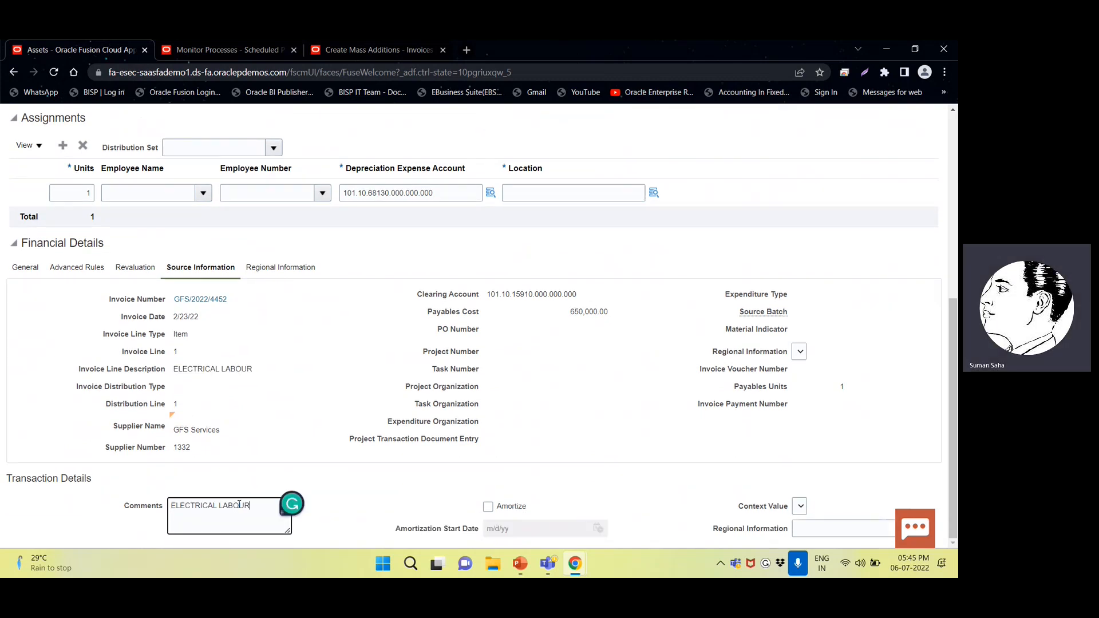
- Replace the source line's description with ELECTRICAL LABOUR EXPS
scroll(246, 322, "up", 5)
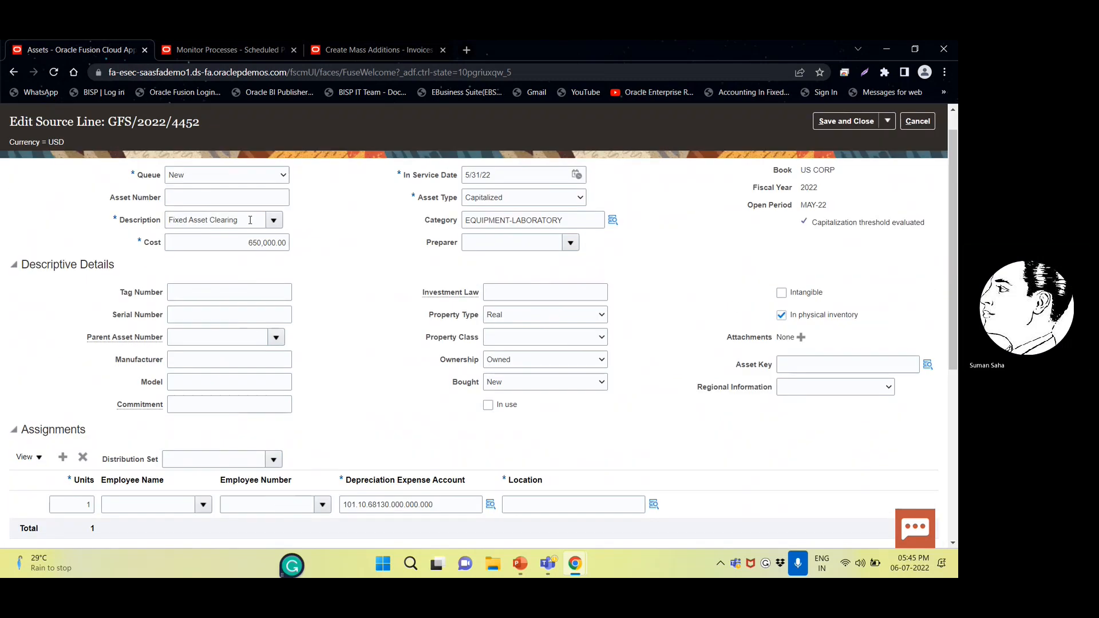
triple_click(250, 220)
key("ctrl+v")
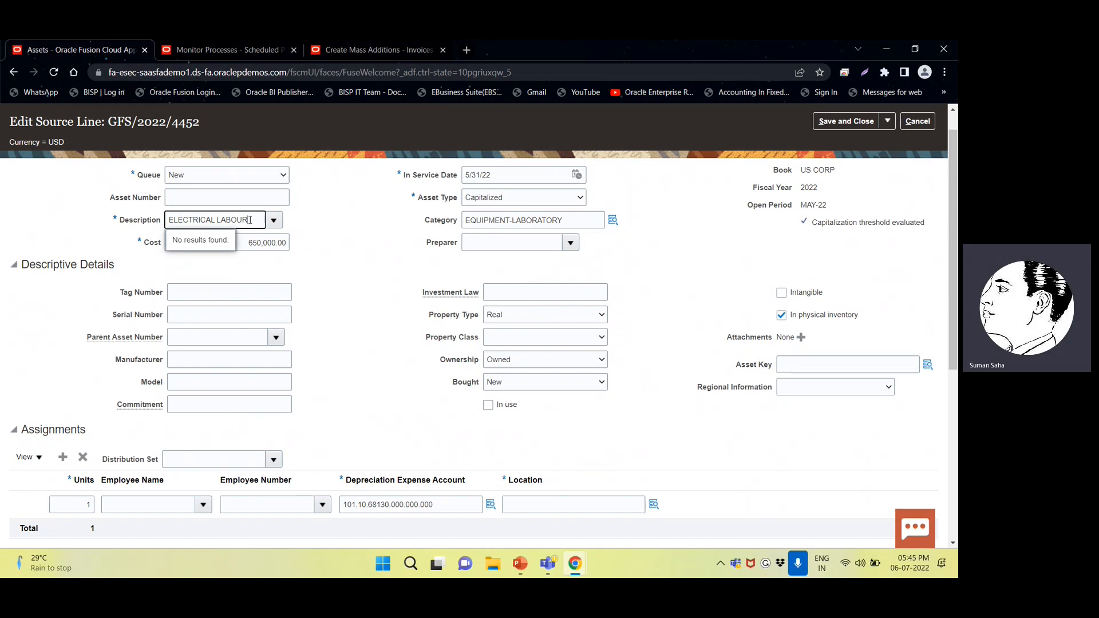
type("EXPS")
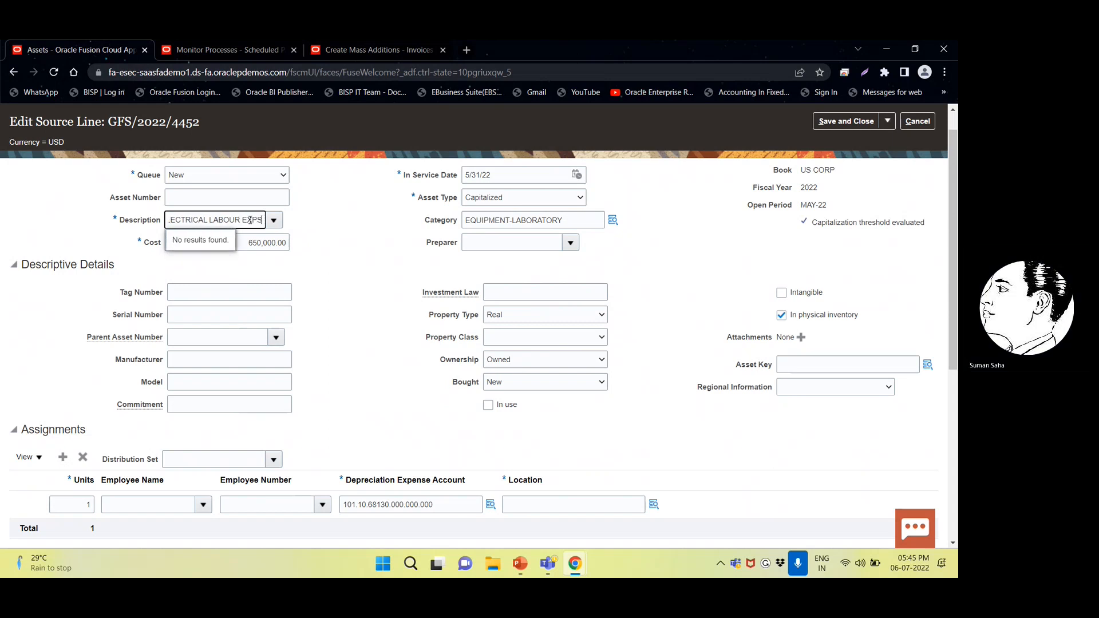
key("Tab")
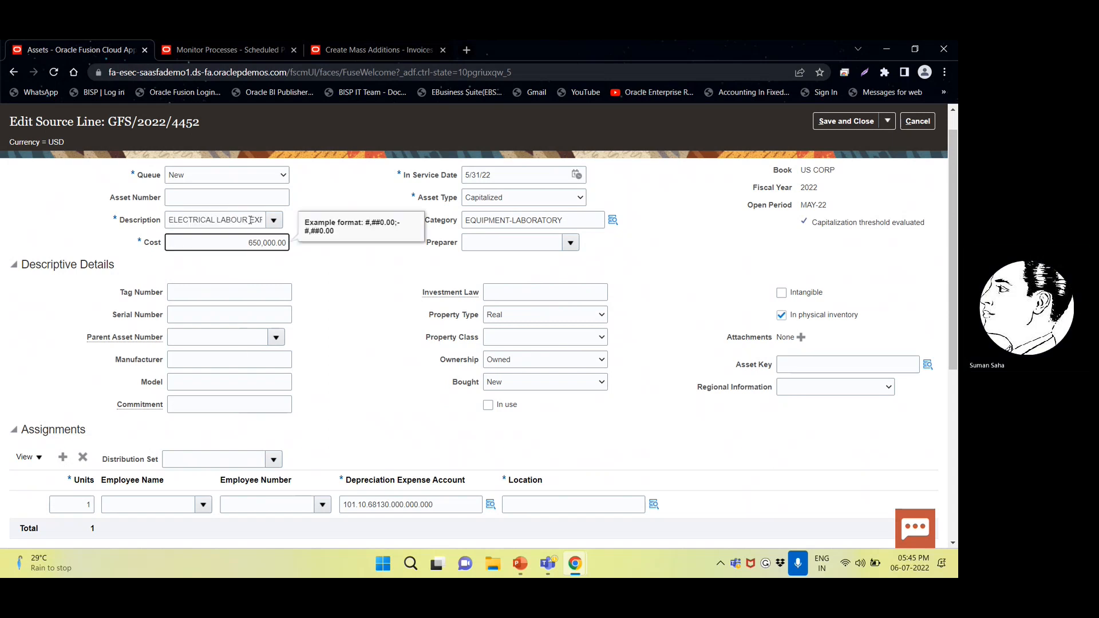
- Assign the location USA-CALIFORNIA-REDWOOD CITY to the 650,000.00 source line, and save and close it
scroll(238, 357, "down", 4)
scroll(669, 431, "up", 2)
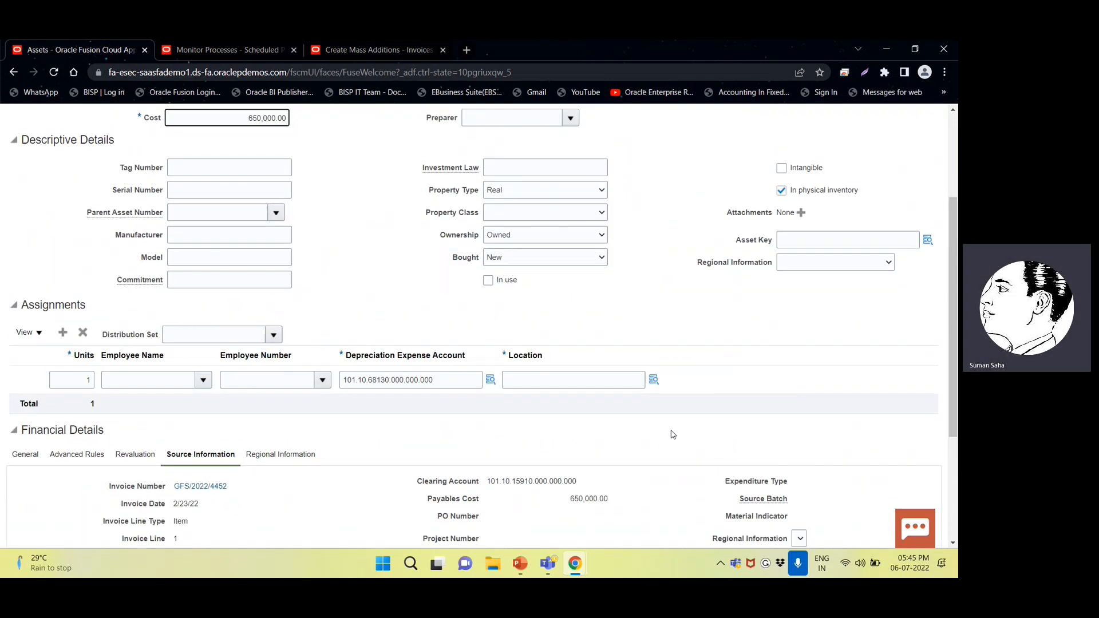
left_click(654, 381)
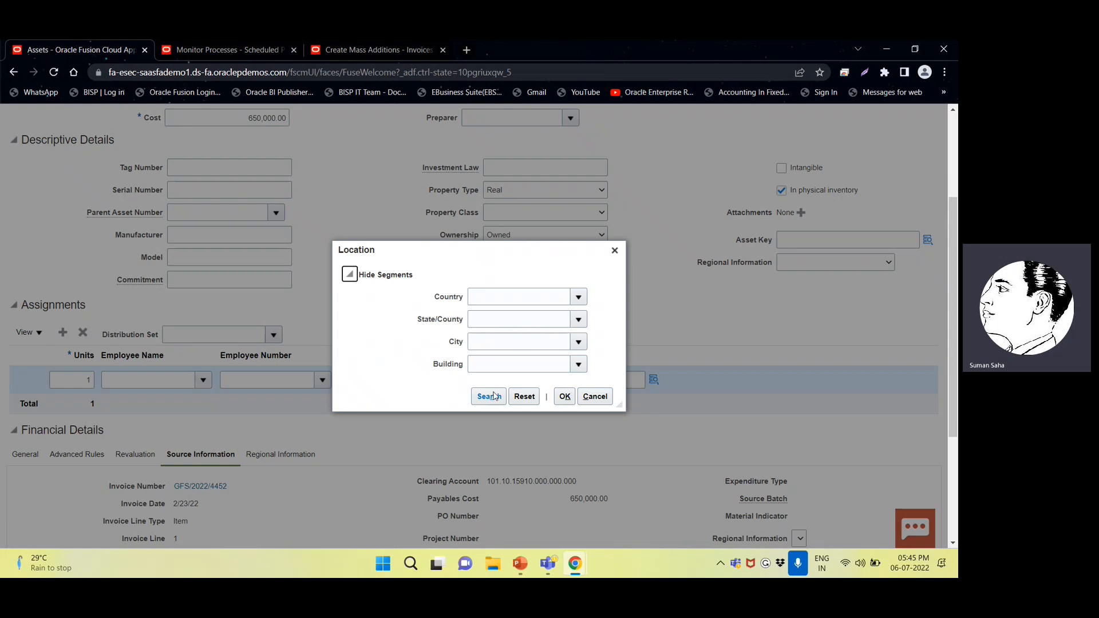
left_click(494, 397)
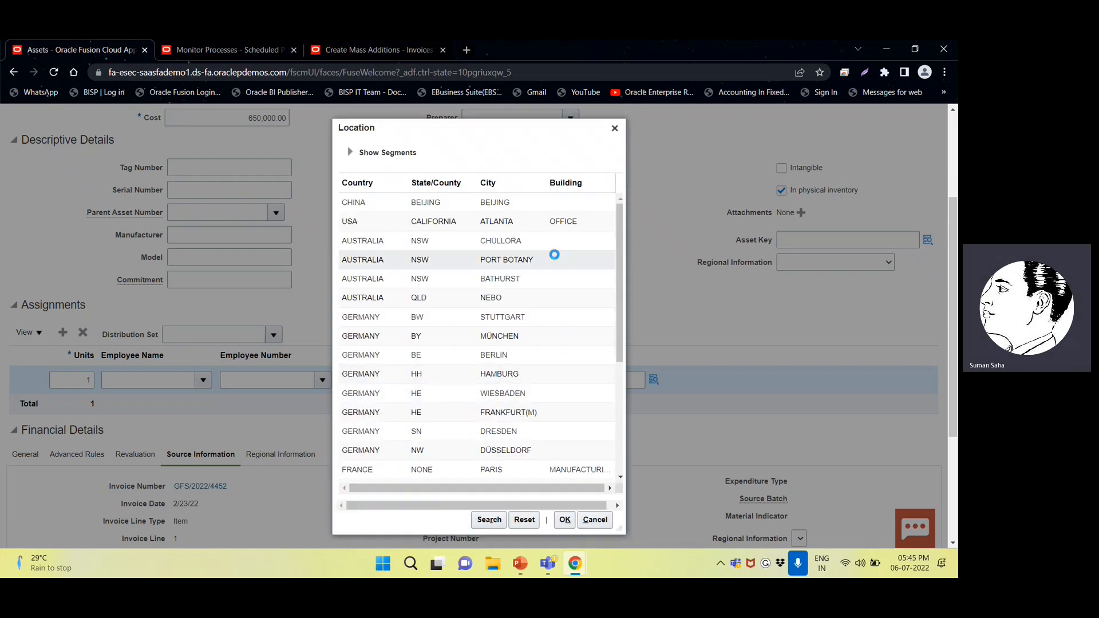
scroll(554, 275, "down", 2)
scroll(554, 273, "down", 2)
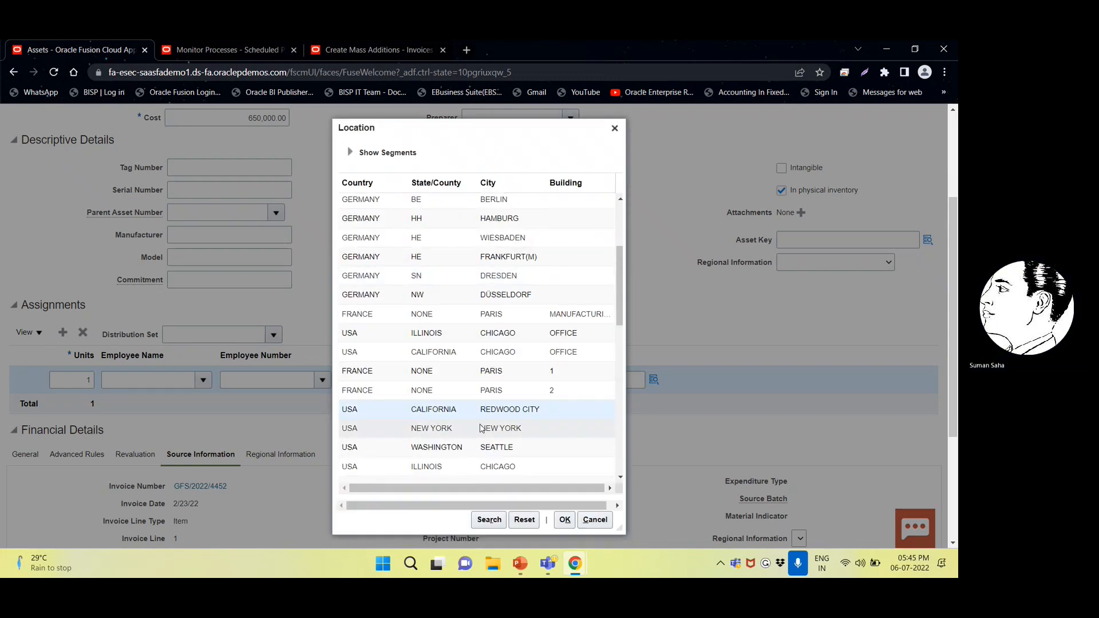
triple_click(511, 410)
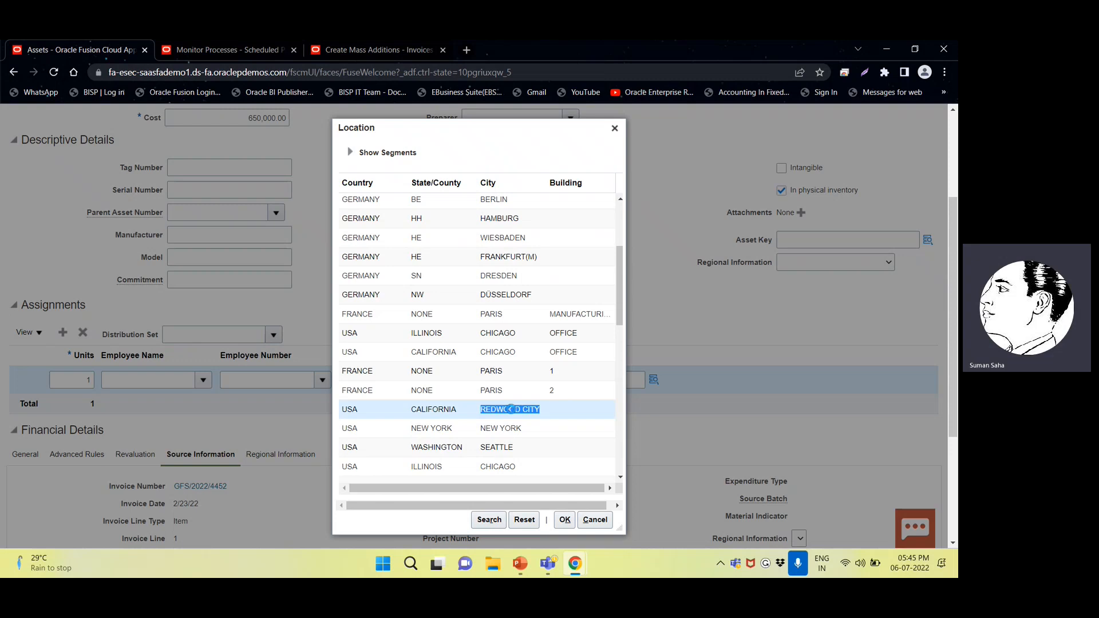
left_click(565, 524)
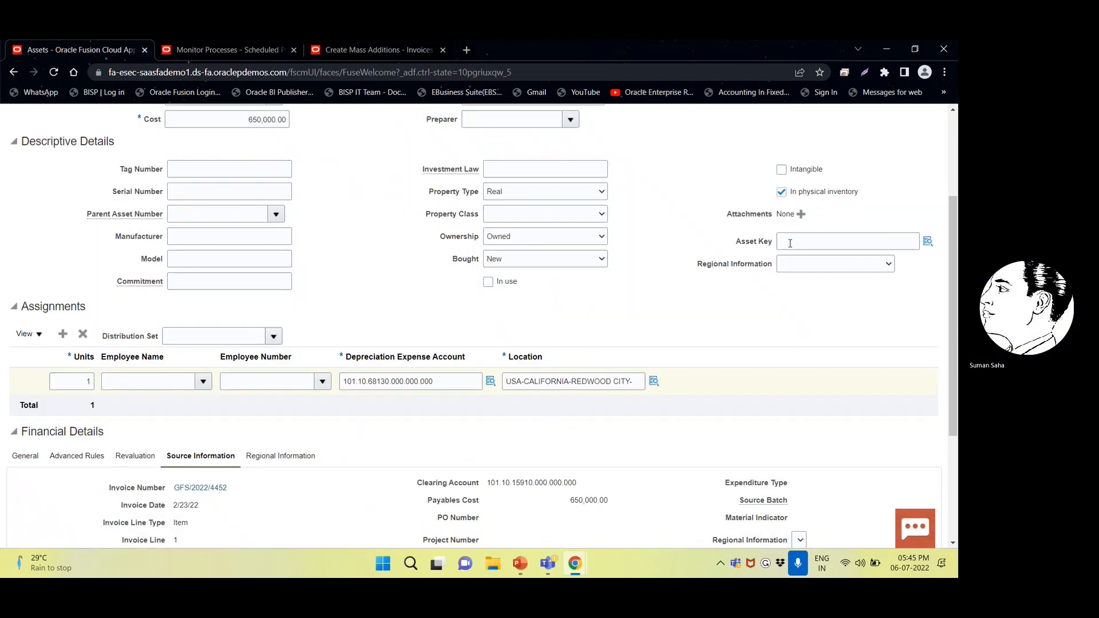
scroll(843, 139, "up", 3)
left_click(844, 151)
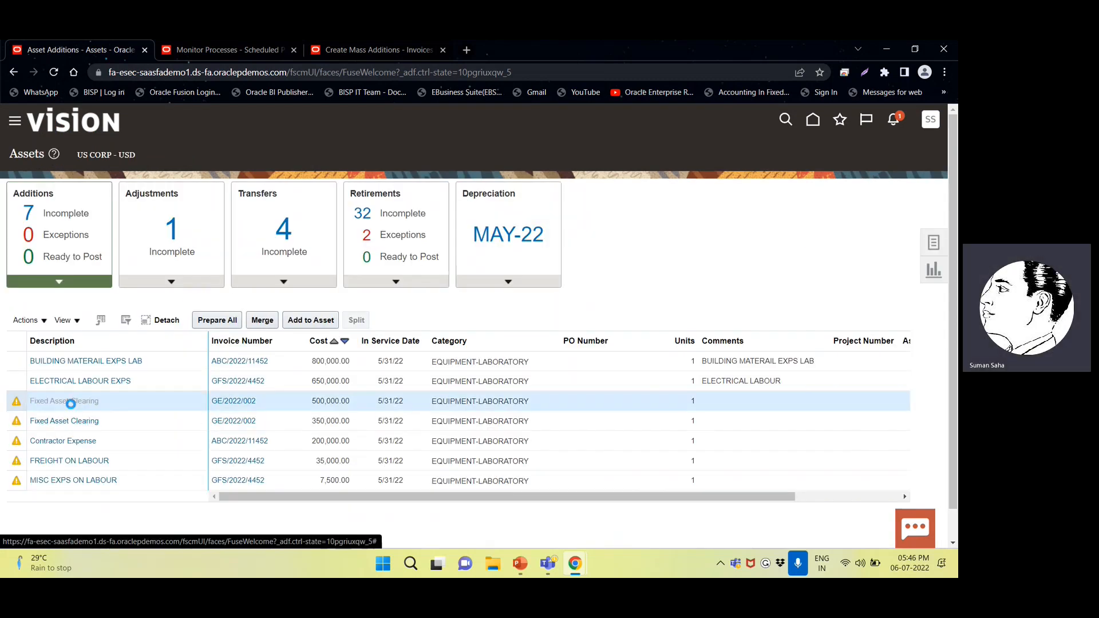
- Open the Fixed Asset Clearing source line costing 500,000.00 and copy its invoice line description ELECTRIC WIRING MATERAIL into the transaction comments
left_click(70, 402)
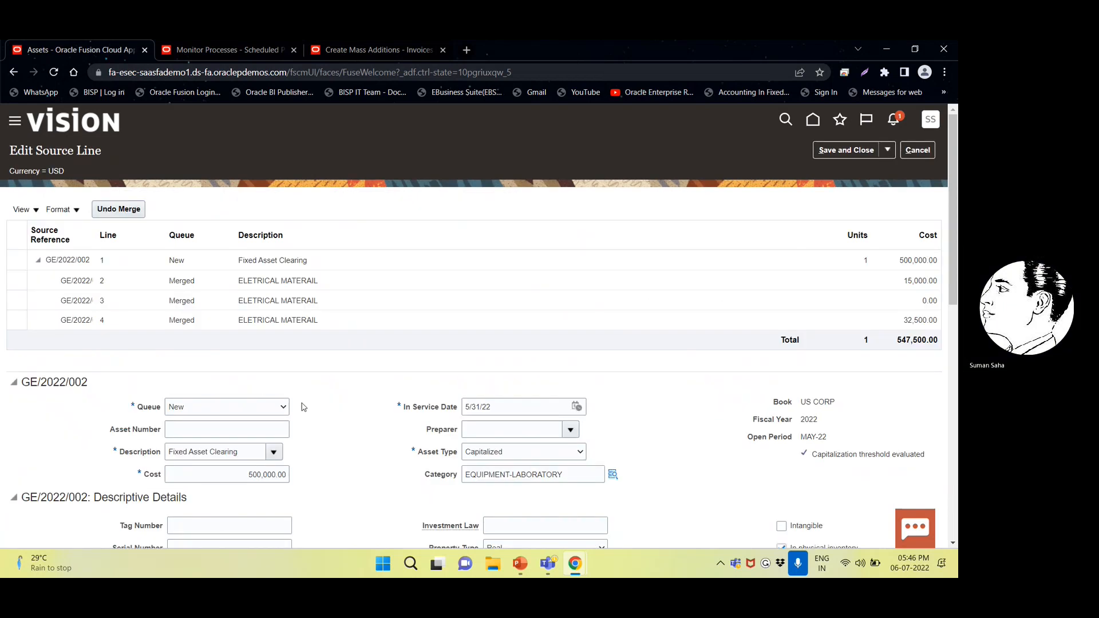
scroll(427, 424, "down", 1)
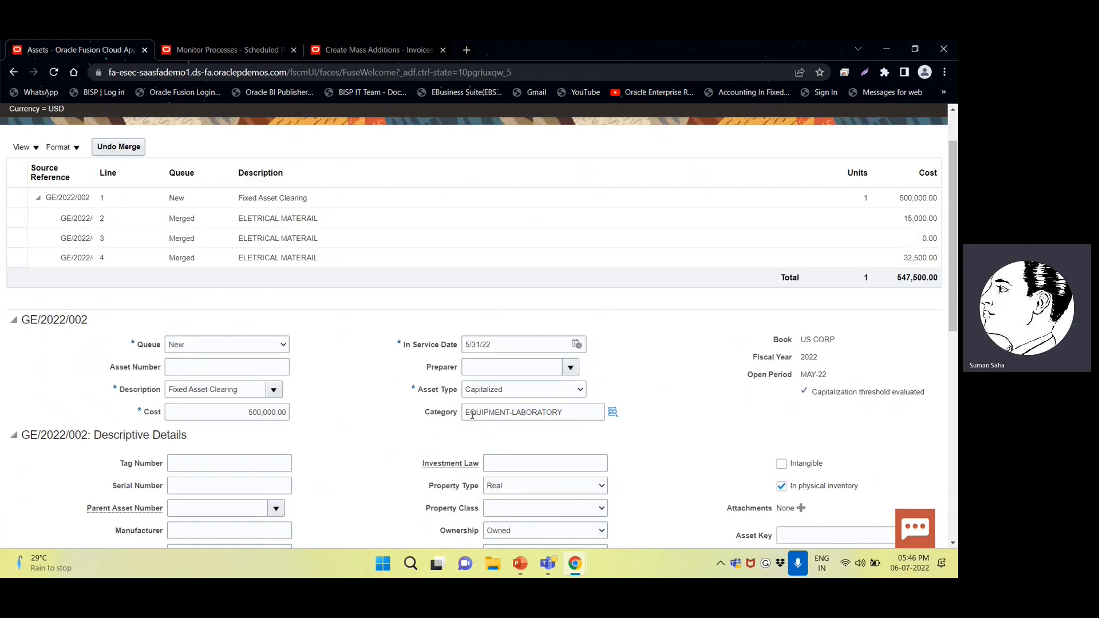
scroll(244, 453, "down", 7)
scroll(243, 453, "down", 1)
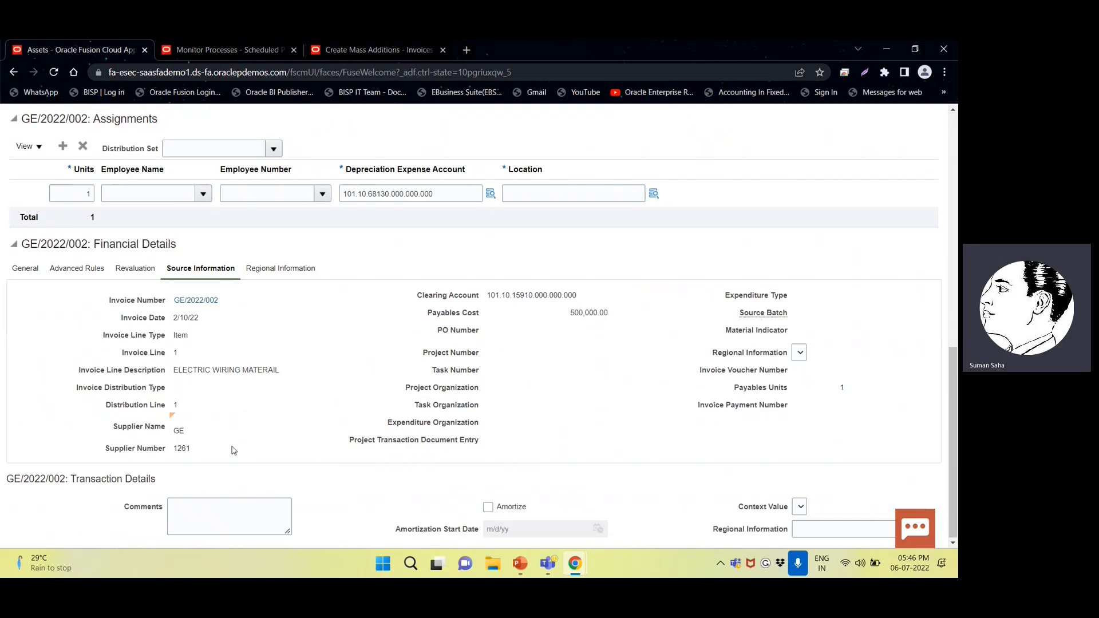
double_click(228, 369)
left_click_drag(176, 371, 250, 372)
left_click_drag(250, 372, 259, 375)
left_click(258, 375)
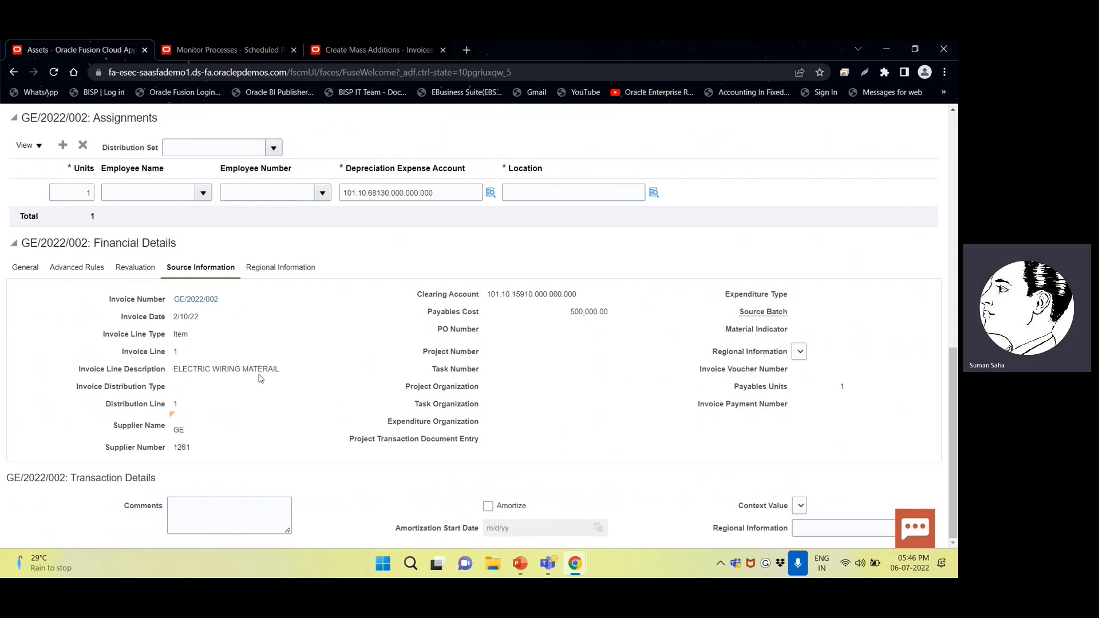
triple_click(190, 369)
key("ctrl+c")
left_click(188, 511)
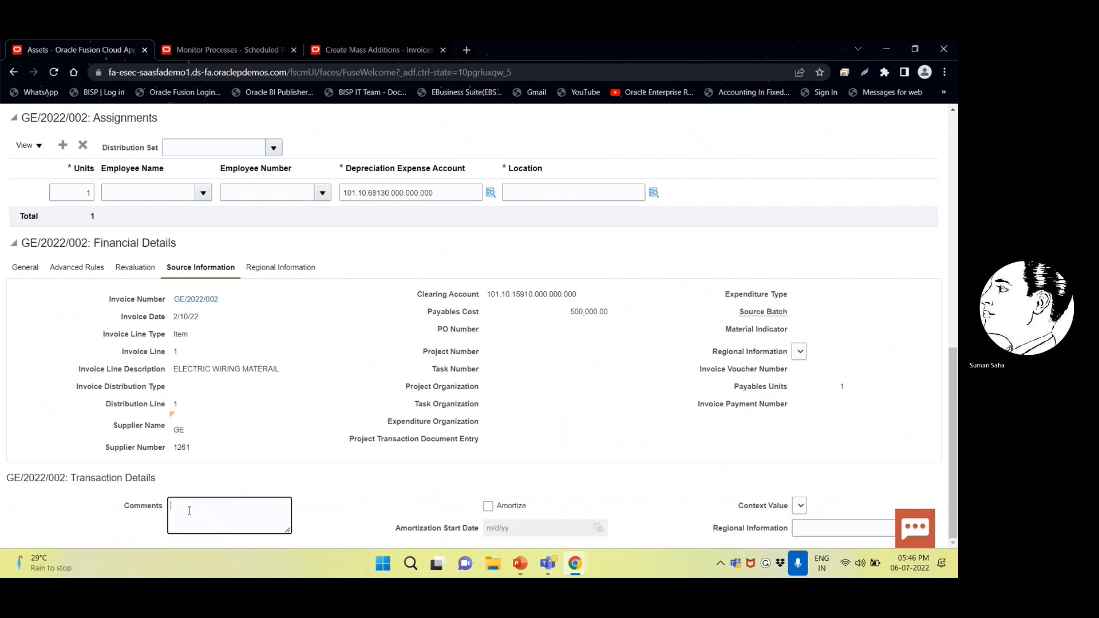
key("ctrl+v")
- Replace the description of the 500,000.00 source line with ELECTRIC FITTINGS
scroll(186, 426, "up", 4)
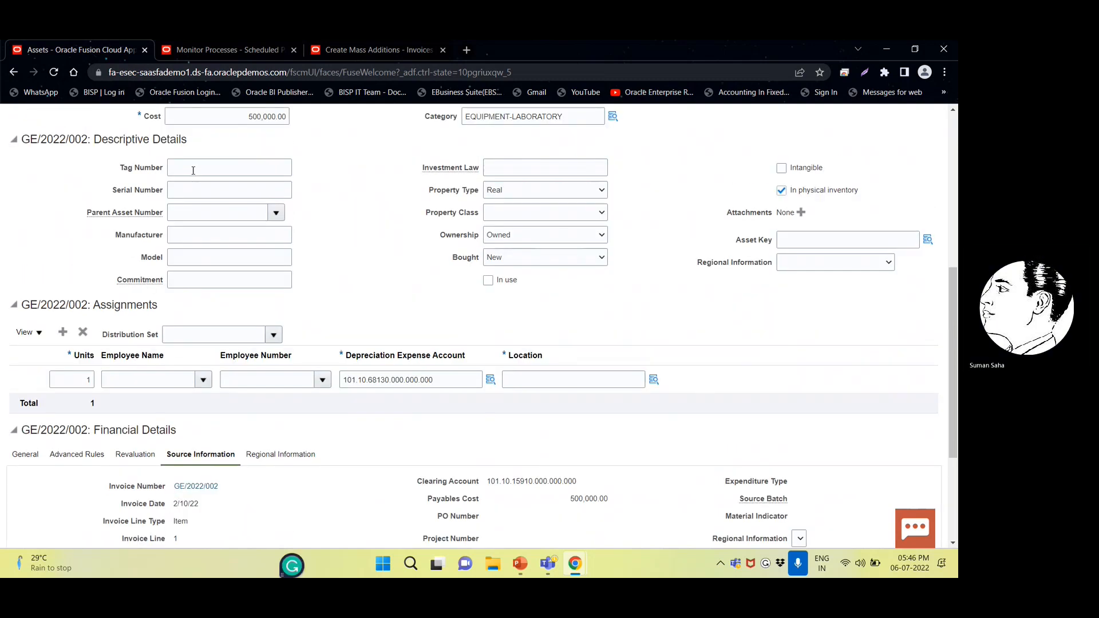
scroll(177, 250, "up", 4)
left_click(206, 343)
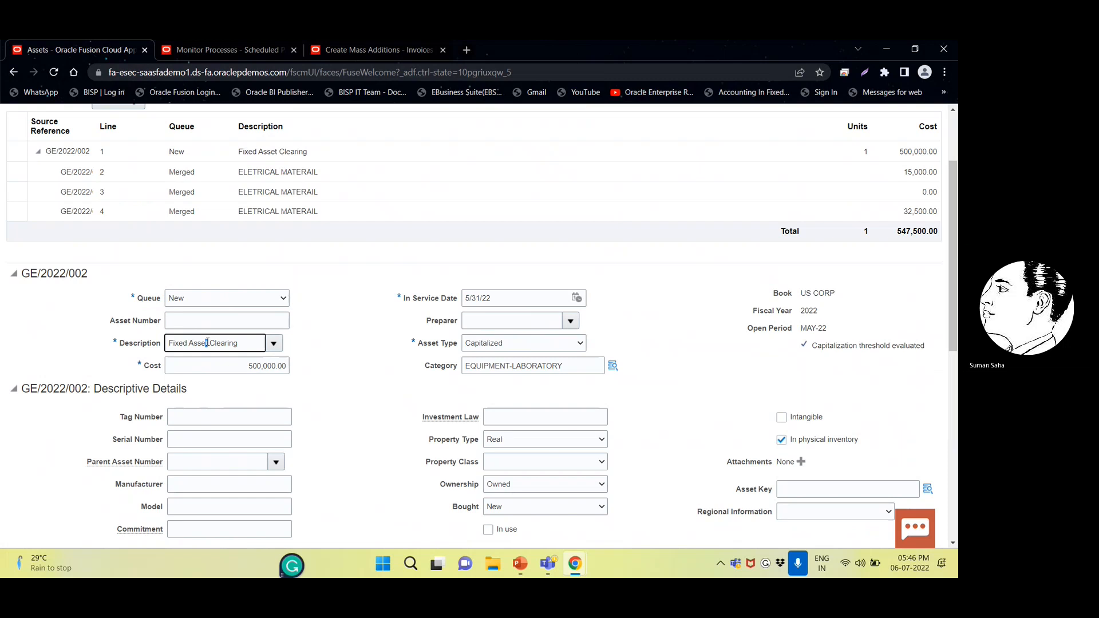
double_click(249, 345)
left_click(160, 350)
double_click(167, 342)
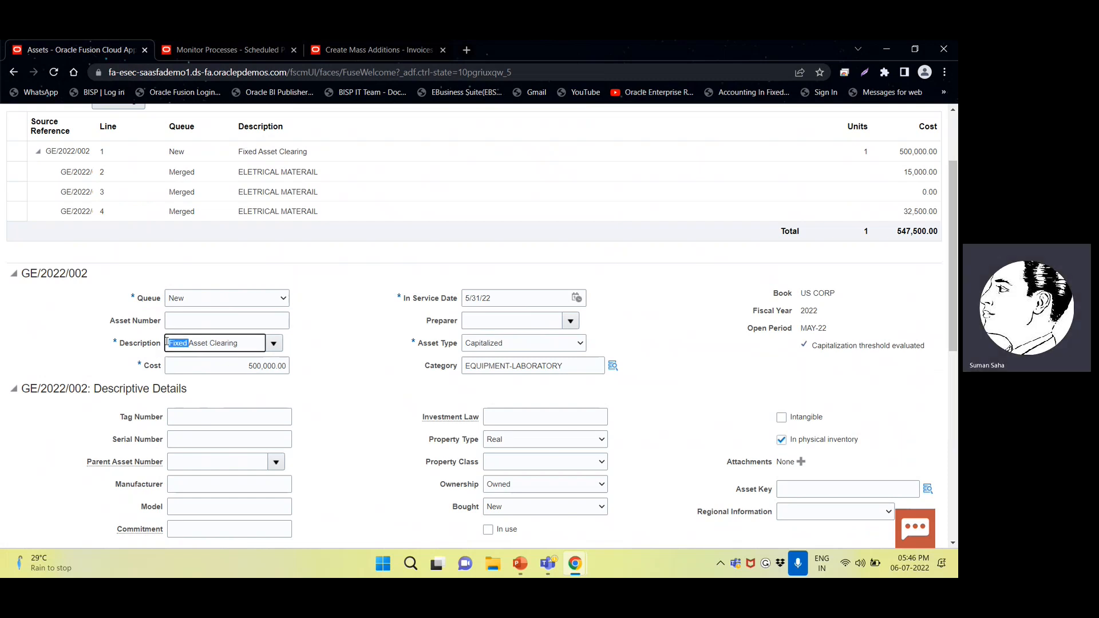
key("Caps_Lock")
key("ctrl+shift+Right")
key("ctrl+shift+Right")
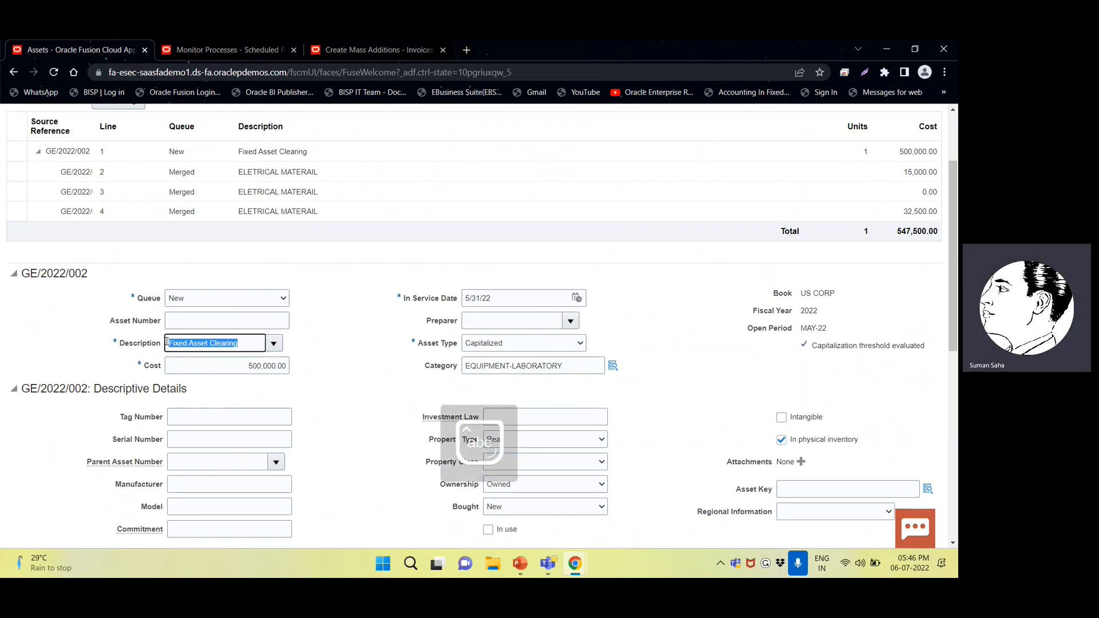
type("ELECTRIC WIRING MAT")
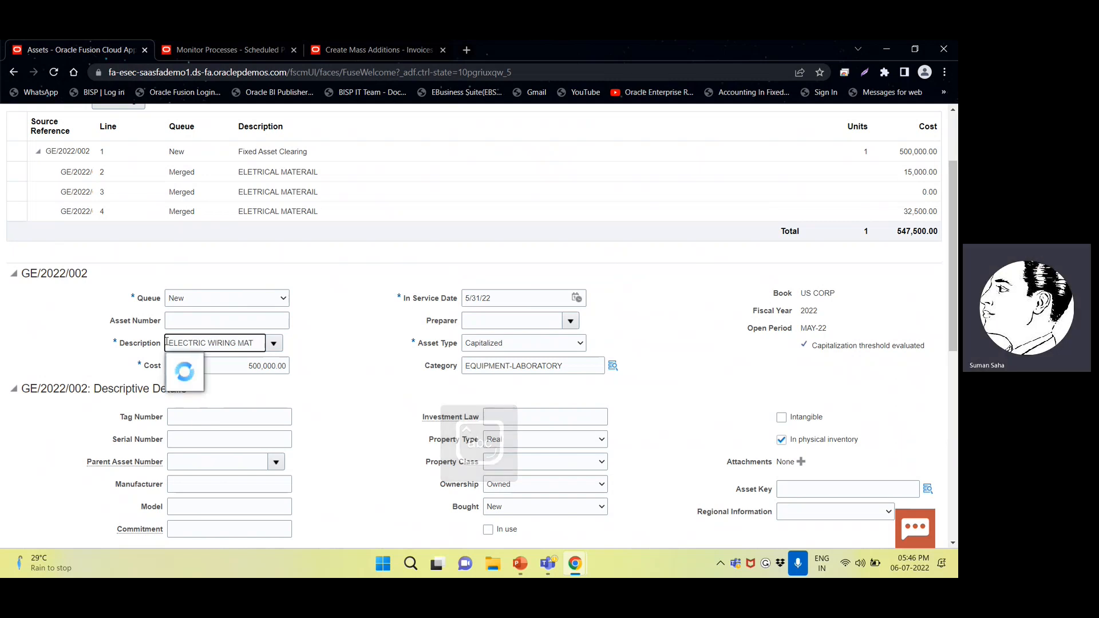
key("BackSpace")
key("BackSpace")
key("BackSpace")
key("BackSpace")
key("BackSpace")
key("BackSpace")
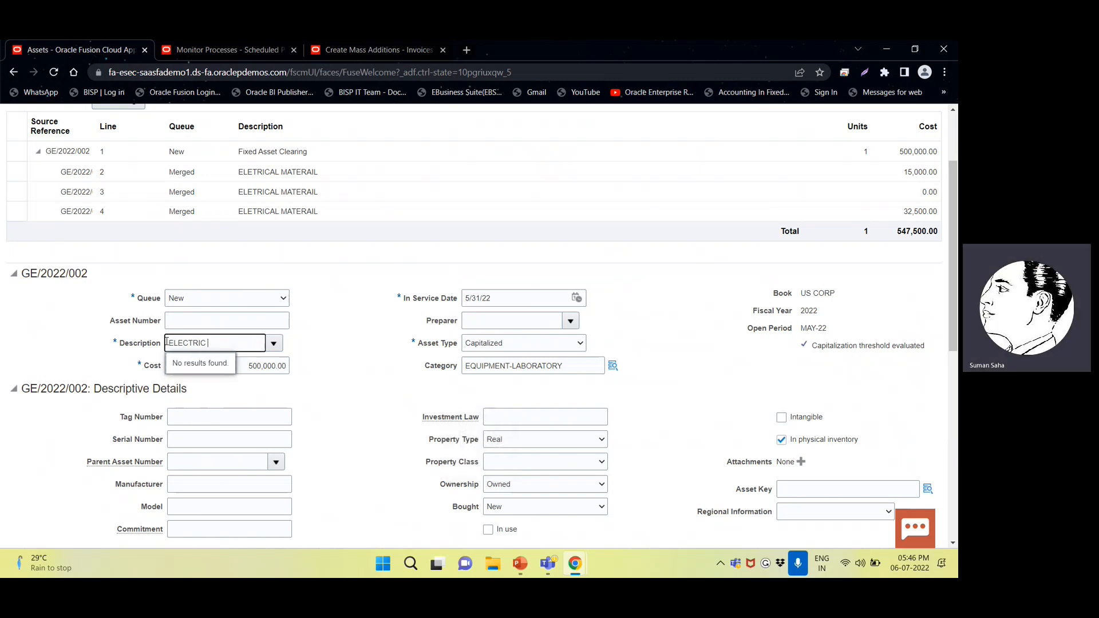
key("BackSpace")
type("fittin")
key("BackSpace")
key("BackSpace")
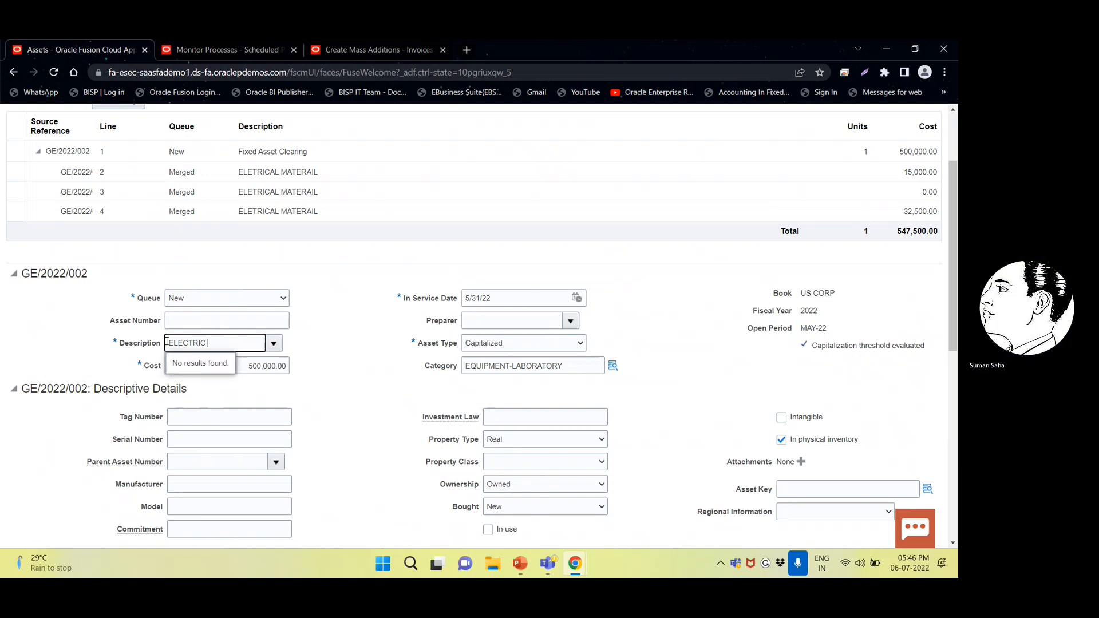
key("BackSpace")
type("FITTINGS")
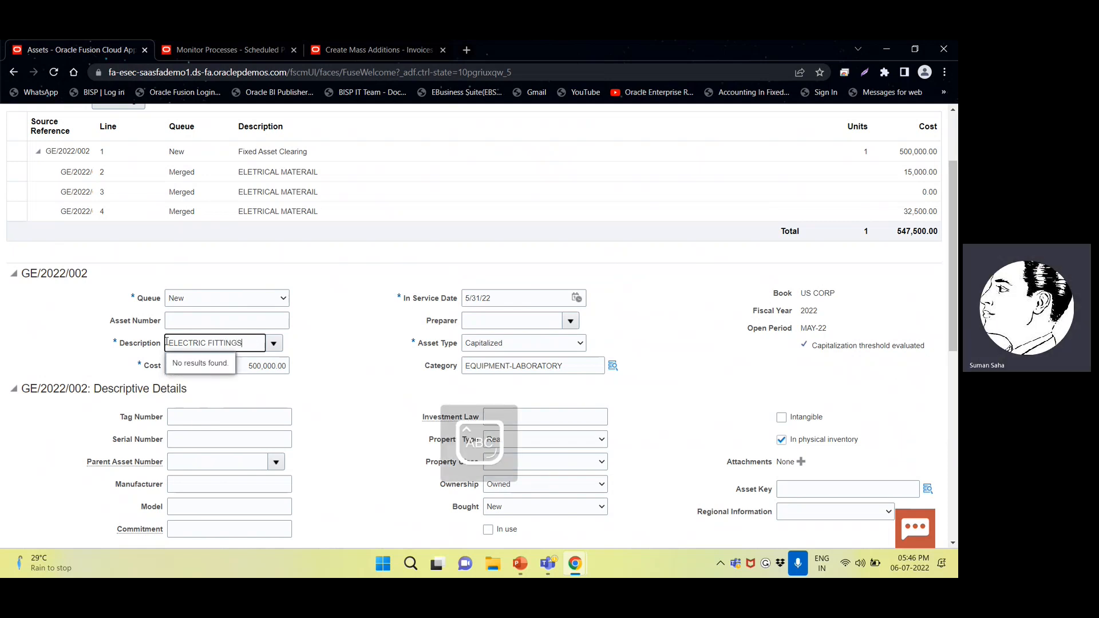
left_click(167, 365)
- Search the locations and assign USA-CALIFORNIA-REDWOOD CITY to the 500,000.00 source line
scroll(182, 378, "down", 3)
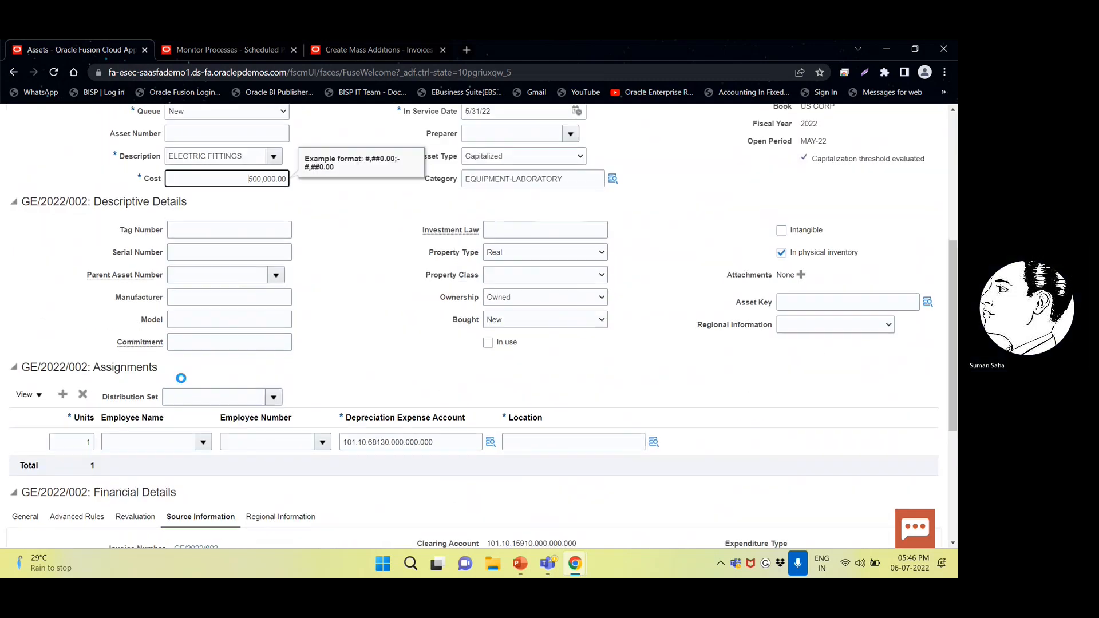
scroll(183, 382, "up", 3)
scroll(706, 395, "down", 4)
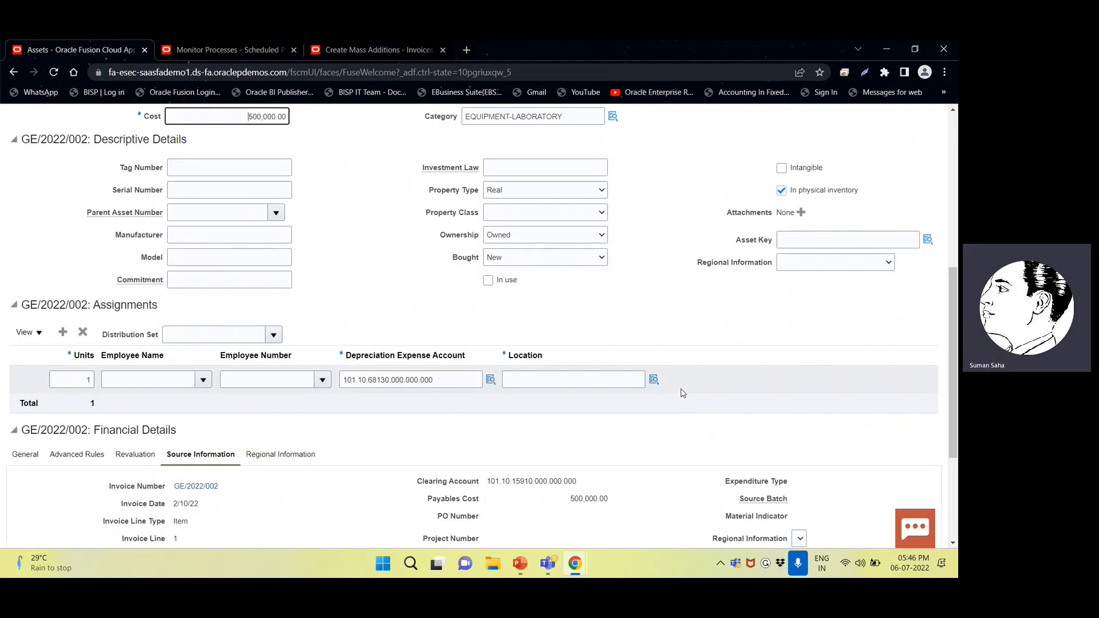
left_click(653, 380)
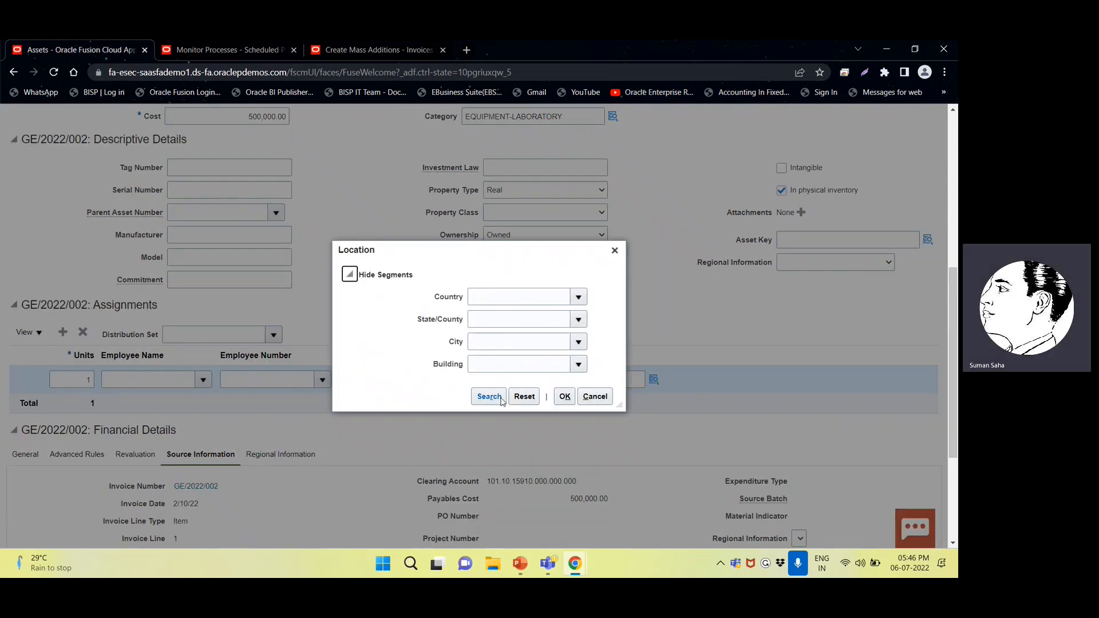
left_click(489, 397)
scroll(492, 378, "down", 5)
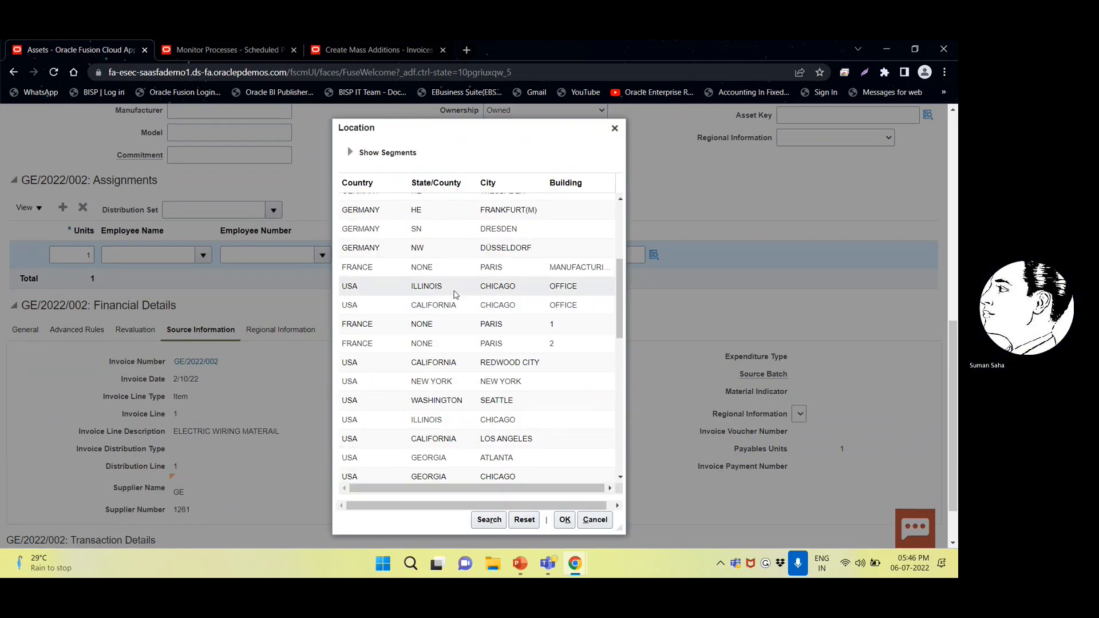
scroll(473, 316, "down", 2)
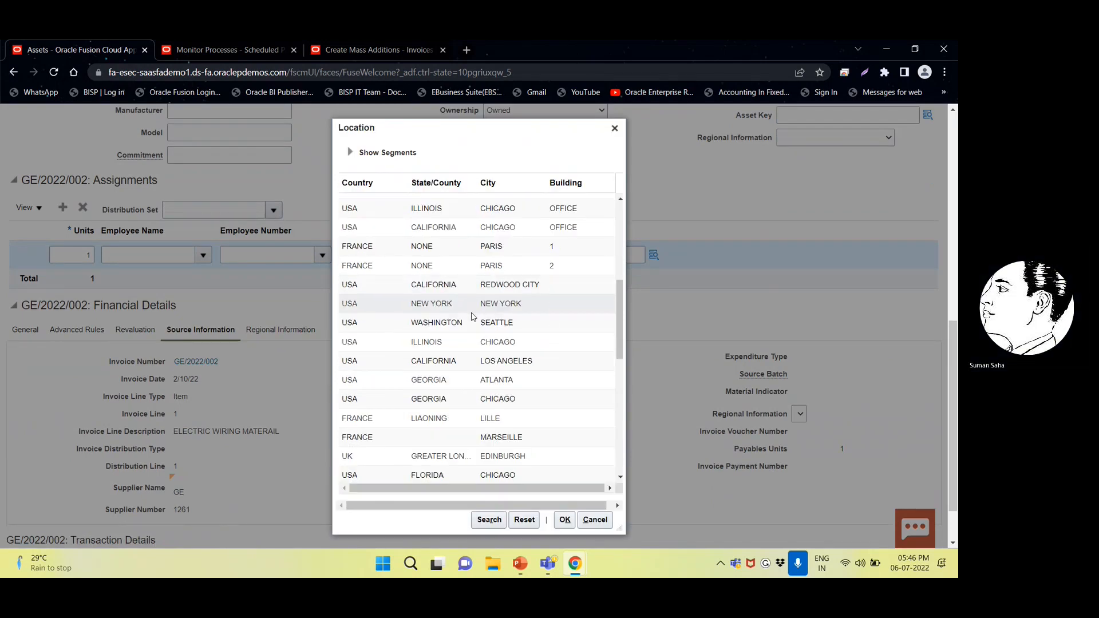
double_click(498, 284)
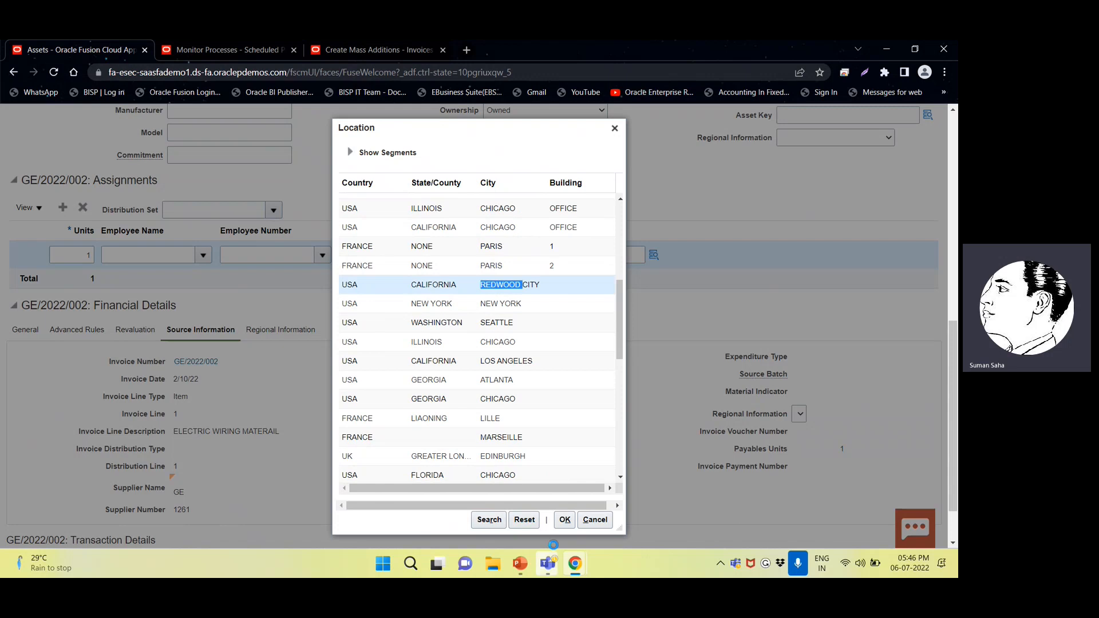
left_click(565, 520)
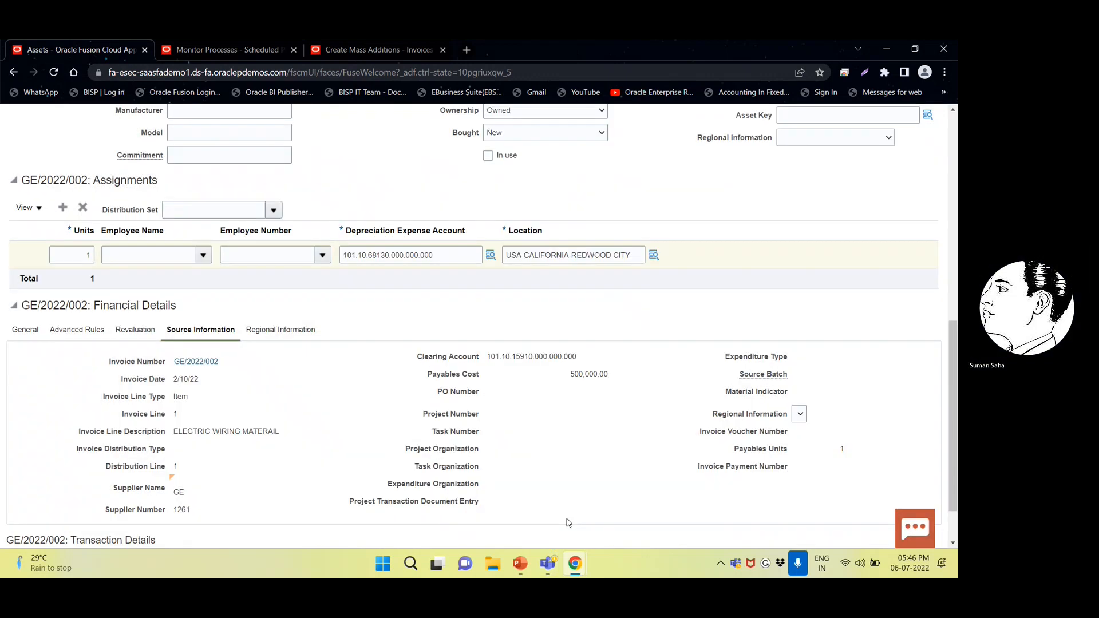
scroll(687, 341, "up", 8)
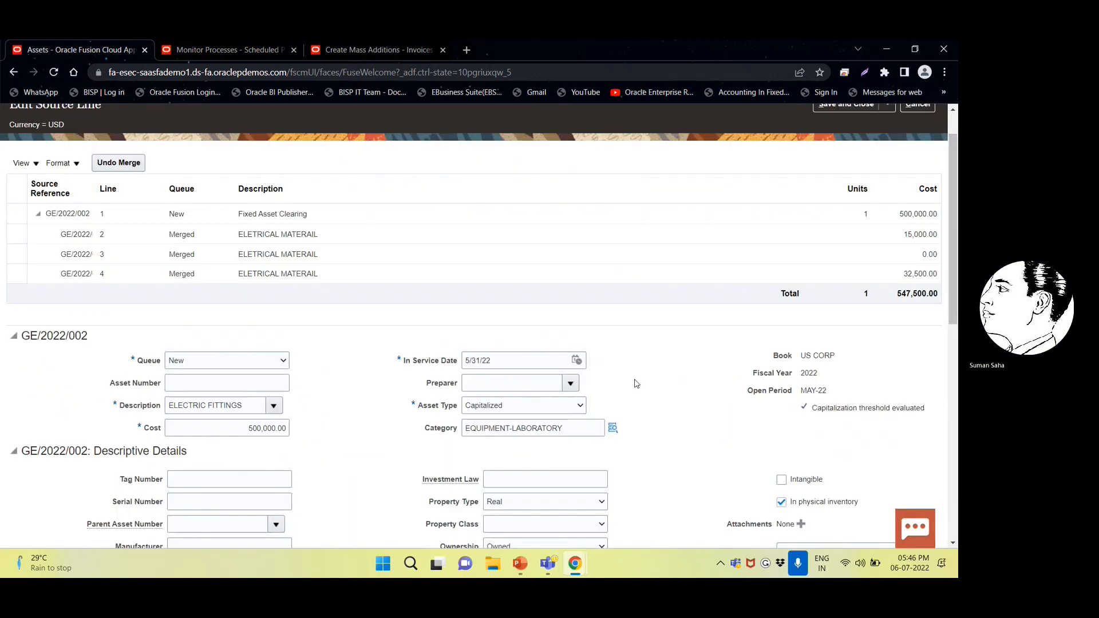
- Save and close the 500,000.00 source line, and open the Fixed Asset Clearing source line costing 350,000.00
scroll(632, 377, "up", 2)
left_click(841, 150)
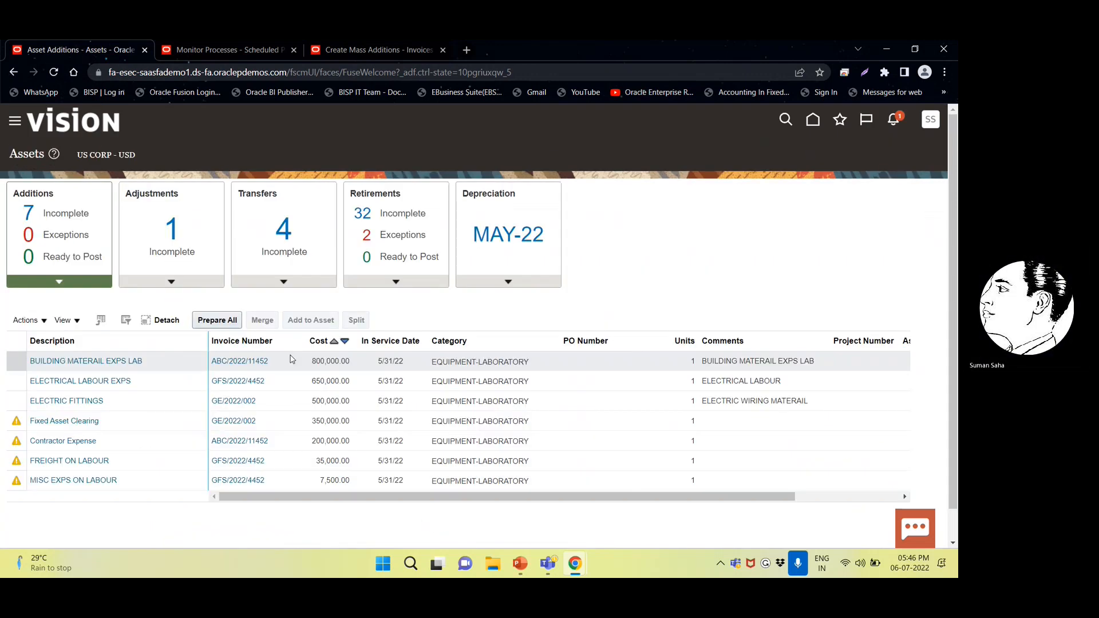
left_click(71, 421)
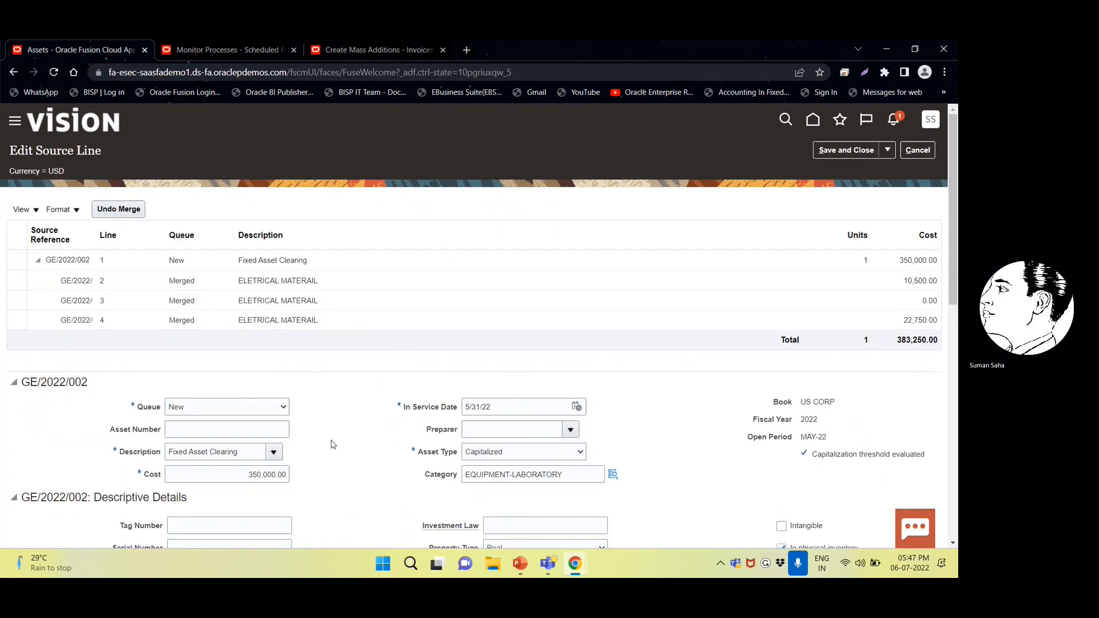
- Replace the description of the 350,000.00 source line with ELECTRICAL FITTINGS
double_click(242, 451)
triple_click(126, 461)
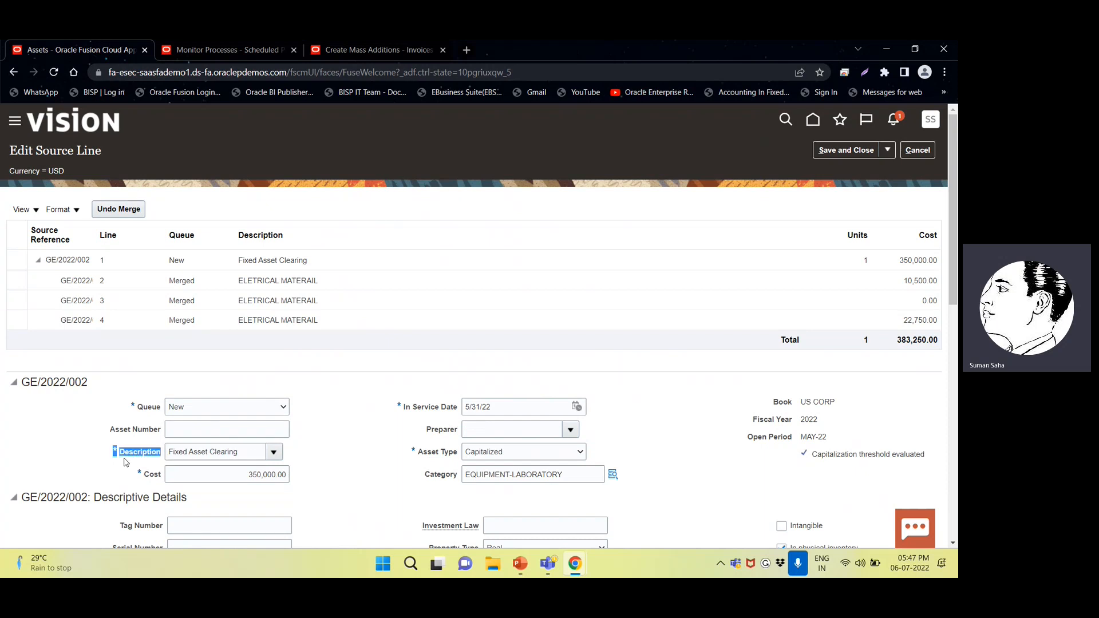
double_click(235, 451)
key("Home")
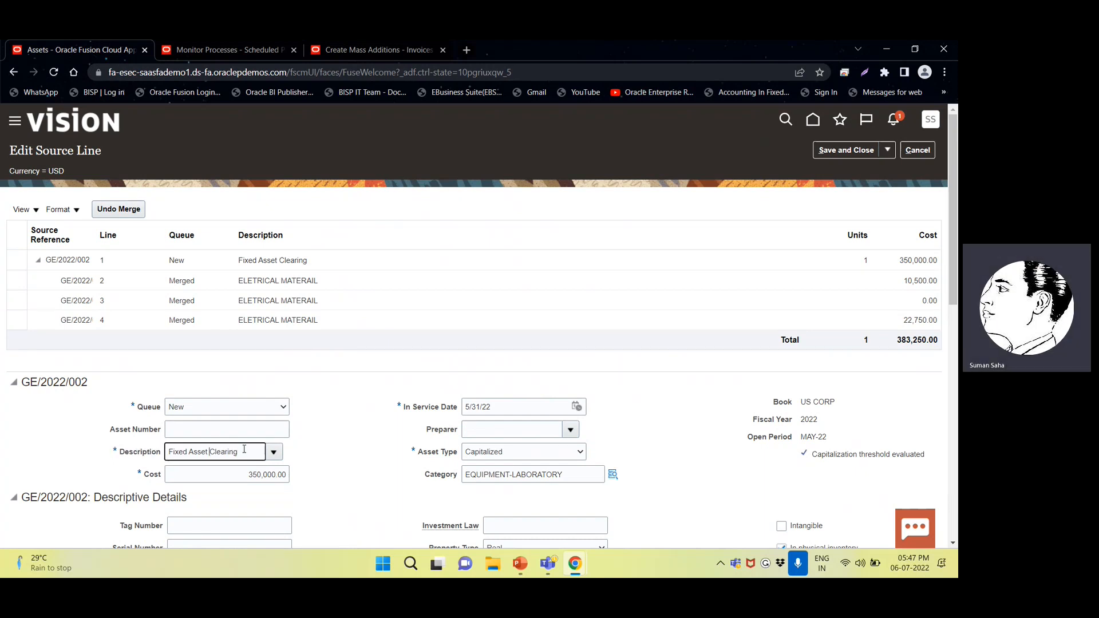
key("ctrl+shift+Right")
key("ctrl+shift+Right")
key("shift+End")
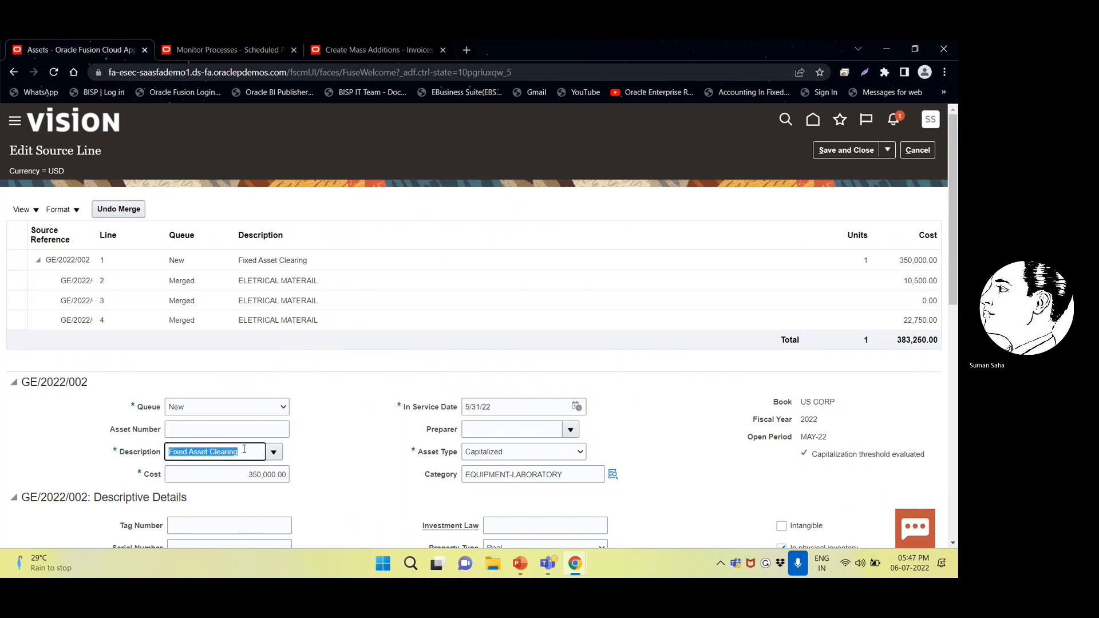
type("ELEC")
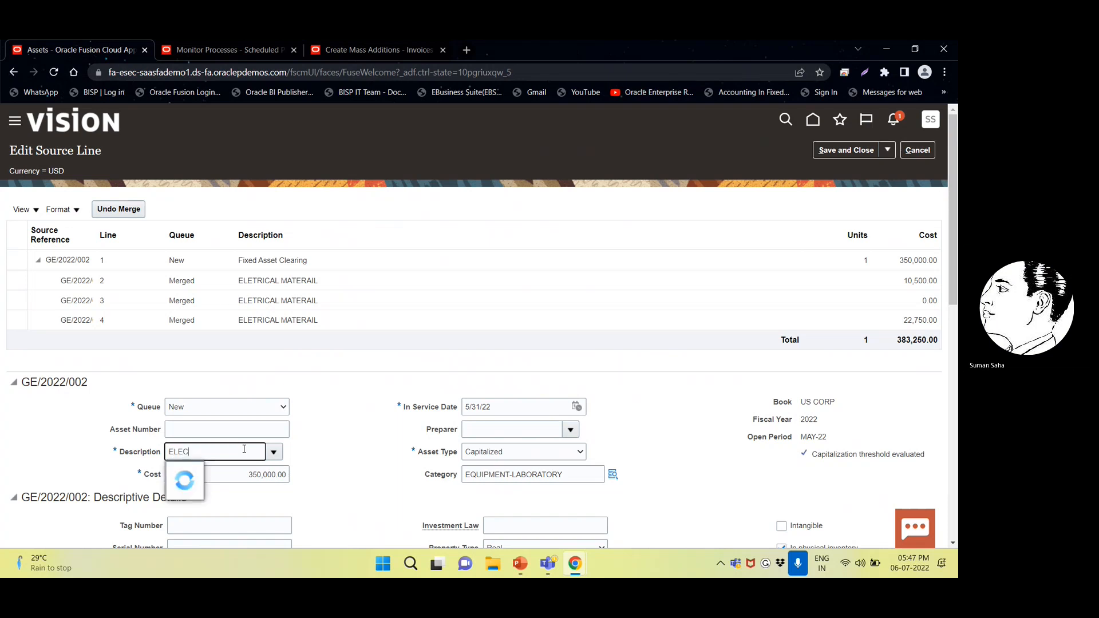
type("TRICAL FITTINGS")
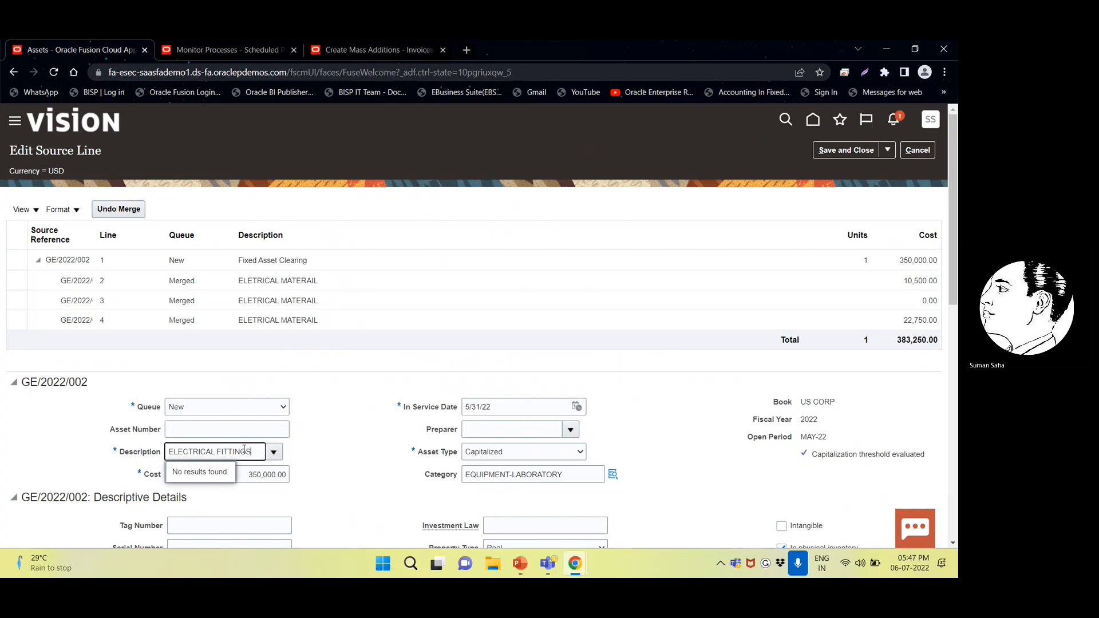
- Copy the invoice line description ELECTRIC LIGHT FITTING MATERIAL into the transaction comments of the 350,000.00 source line
scroll(321, 458, "down", 8)
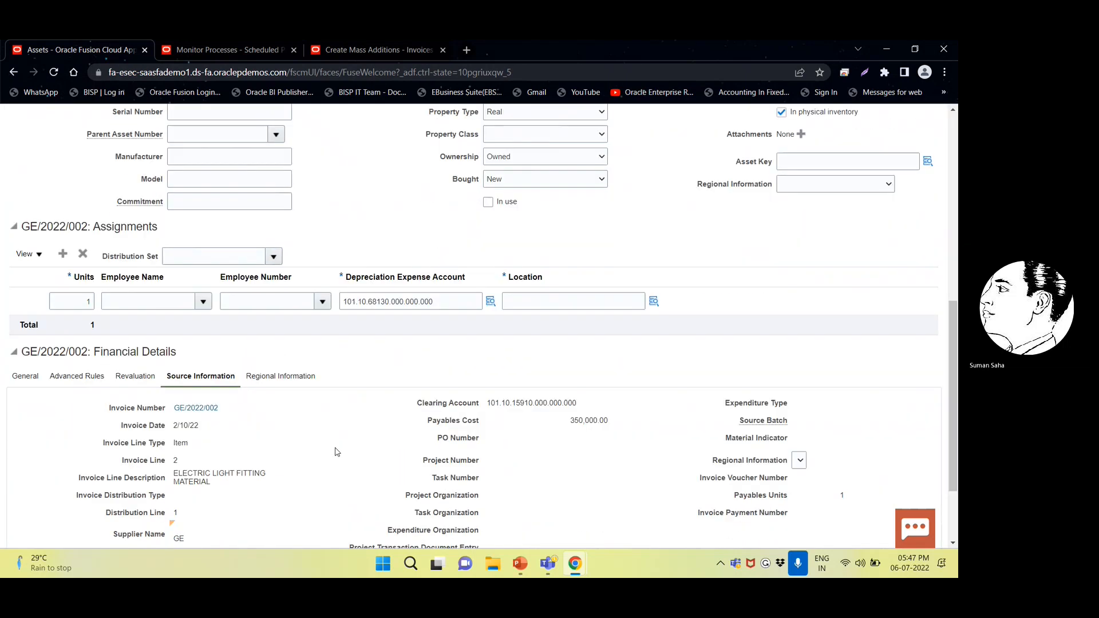
scroll(337, 452, "down", 2)
double_click(189, 367)
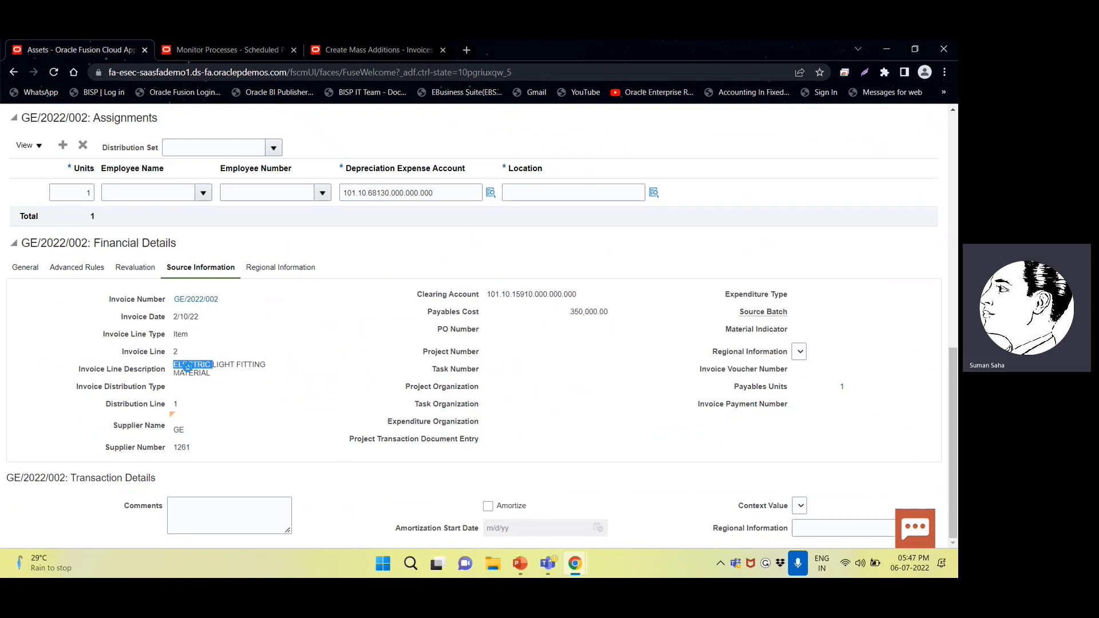
key("ctrl+shift+Right")
key("ctrl+shift+Right")
key("shift+Down")
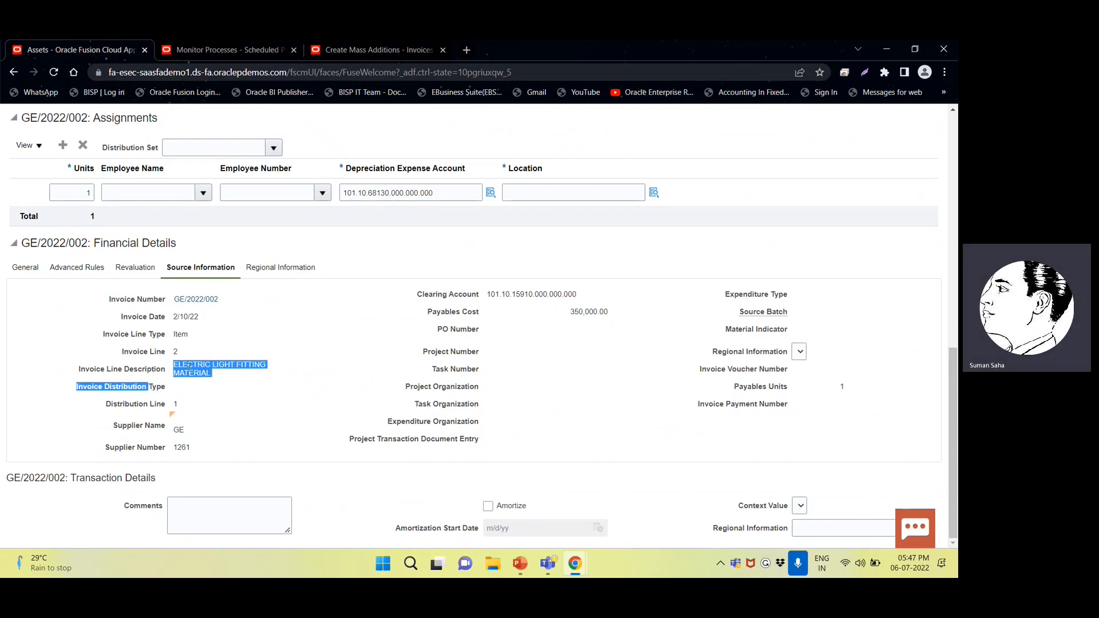
key("ctrl+shift+Left")
key("ctrl+shift+Left")
key("ctrl+c")
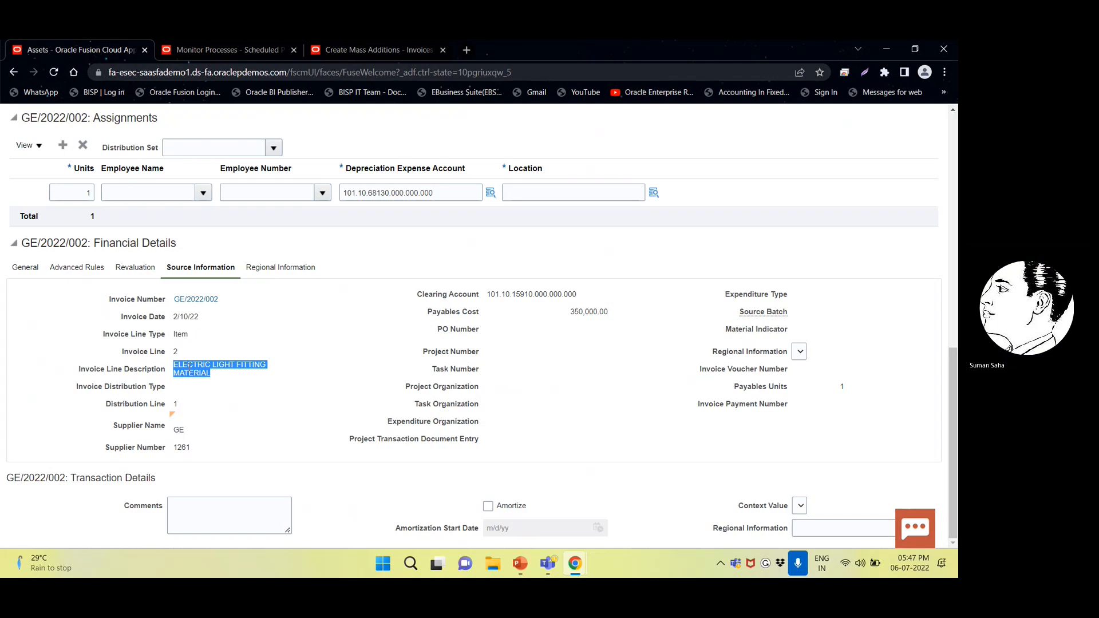
left_click(224, 513)
key("ctrl+v")
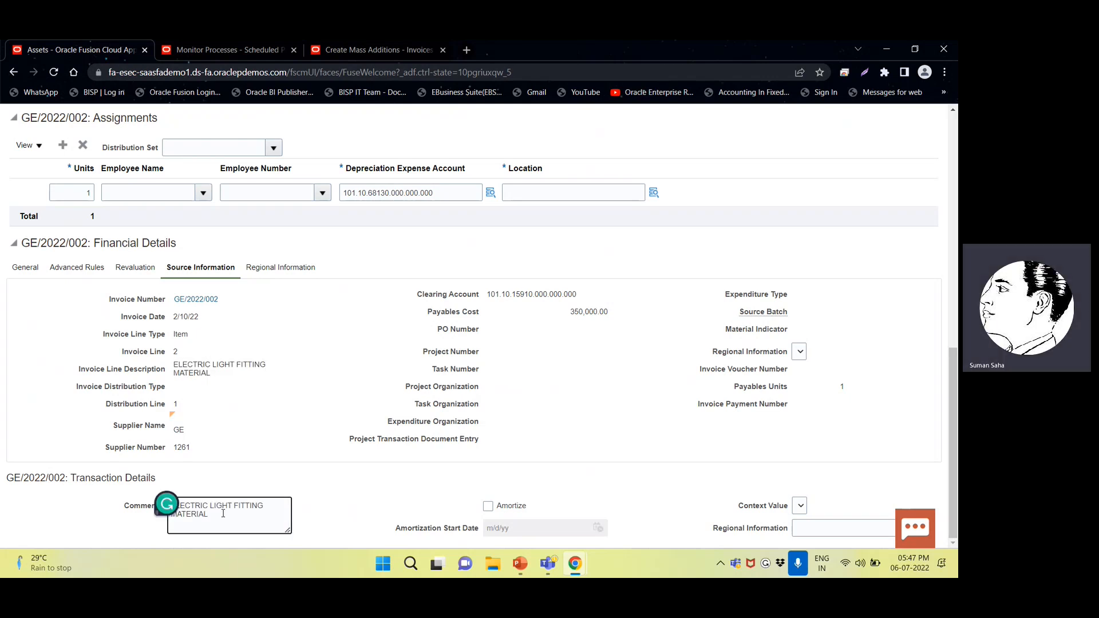
- Search the locations and assign USA-CALIFORNIA-REDWOOD CITY to the 350,000.00 source line
scroll(352, 502, "up", 1)
scroll(352, 502, "up", 3)
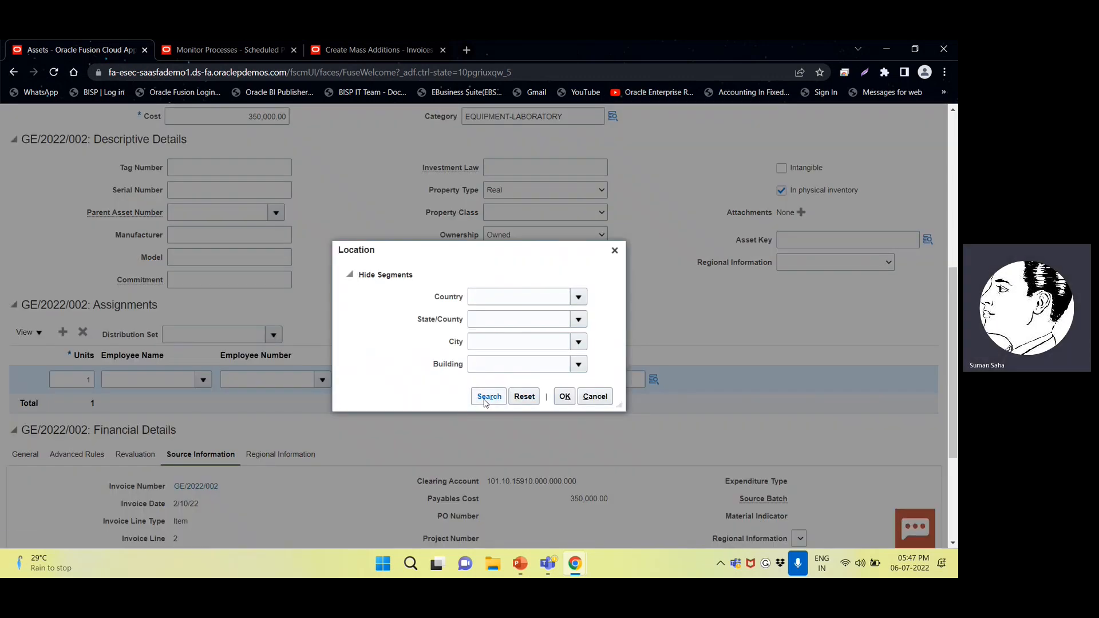
left_click(488, 396)
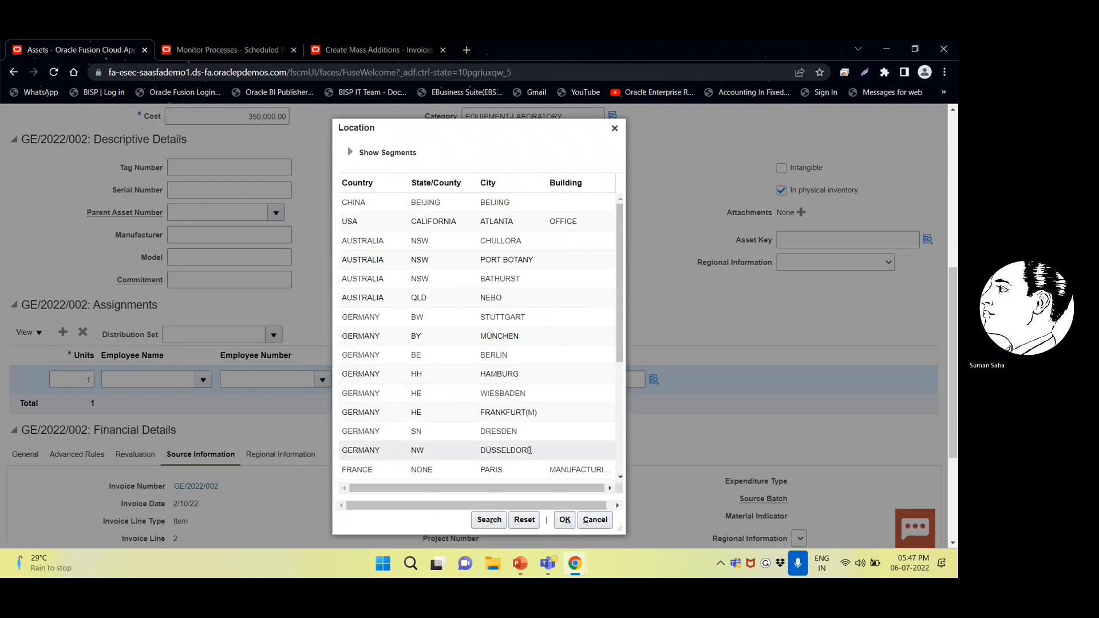
scroll(514, 411, "down", 1)
scroll(455, 421, "down", 1)
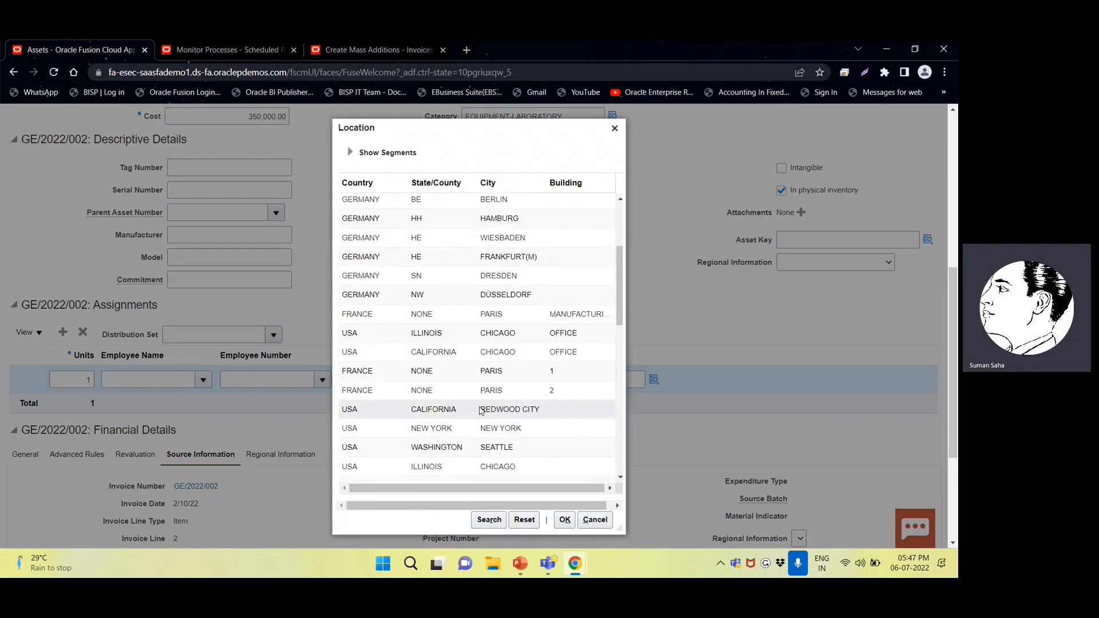
double_click(481, 411)
left_click(565, 520)
- Check the general financial details of the 350,000.00 source line, and save and close it
scroll(205, 404, "down", 3)
scroll(205, 404, "up", 4)
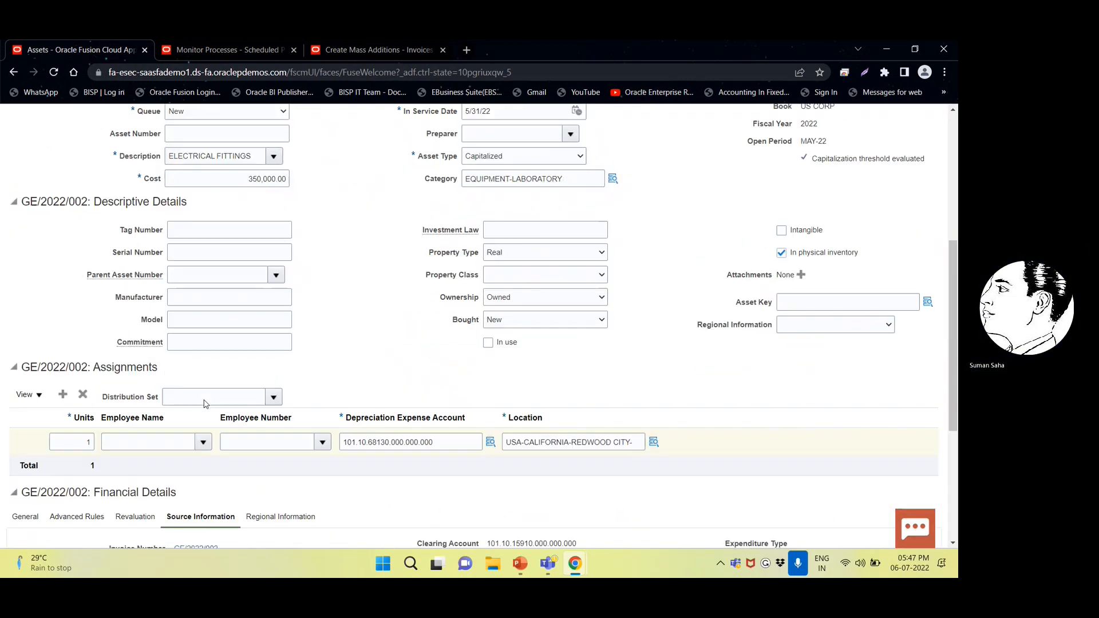
left_click(25, 516)
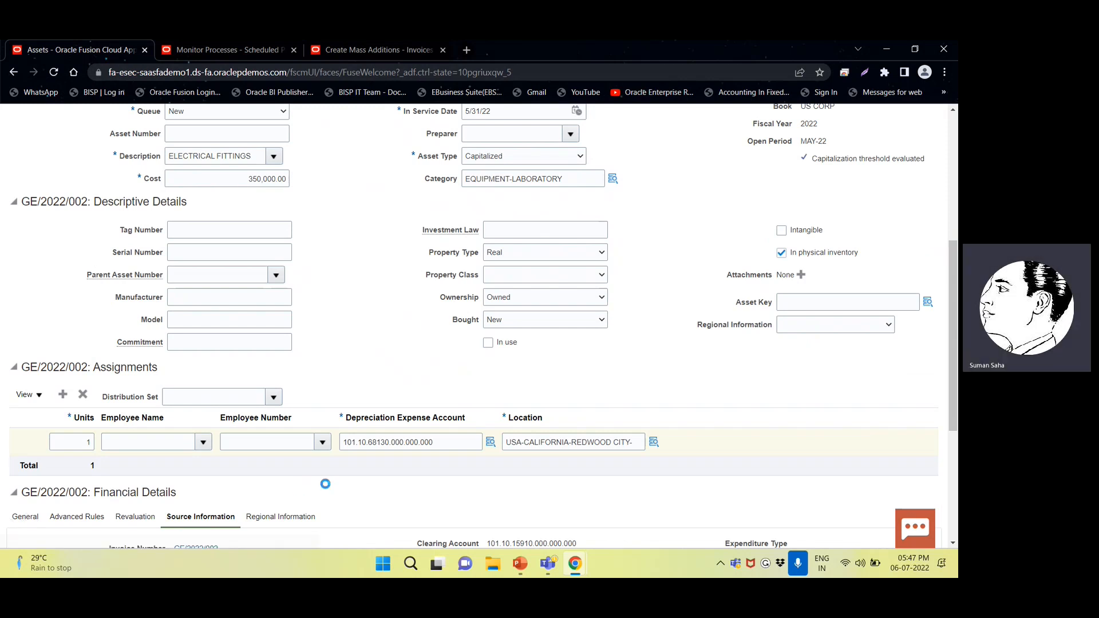
scroll(326, 483, "down", 3)
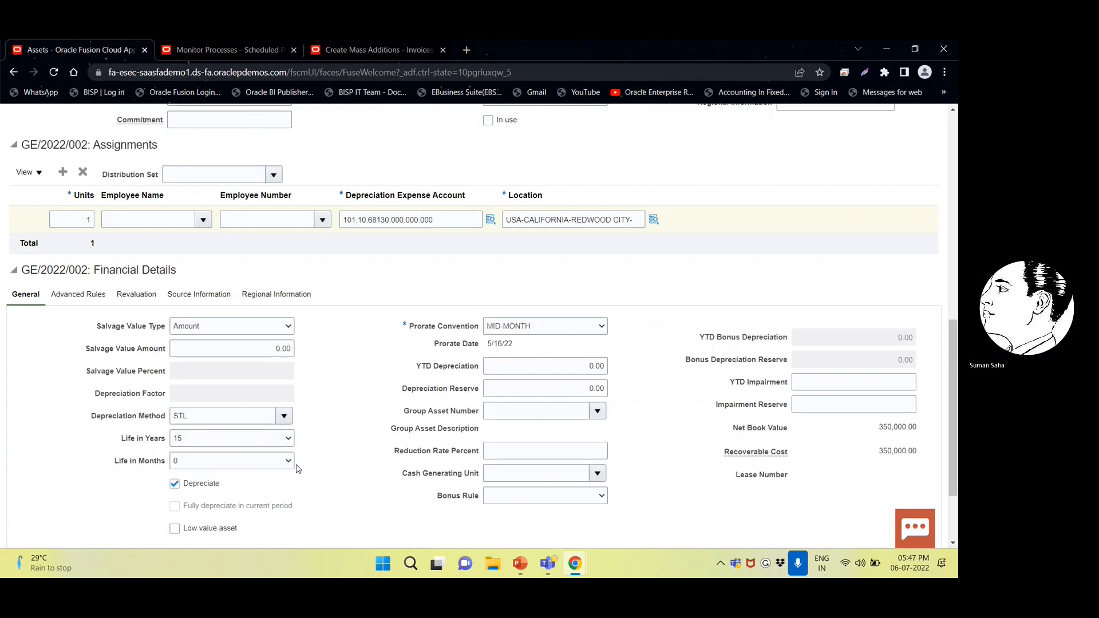
scroll(298, 455, "up", 8)
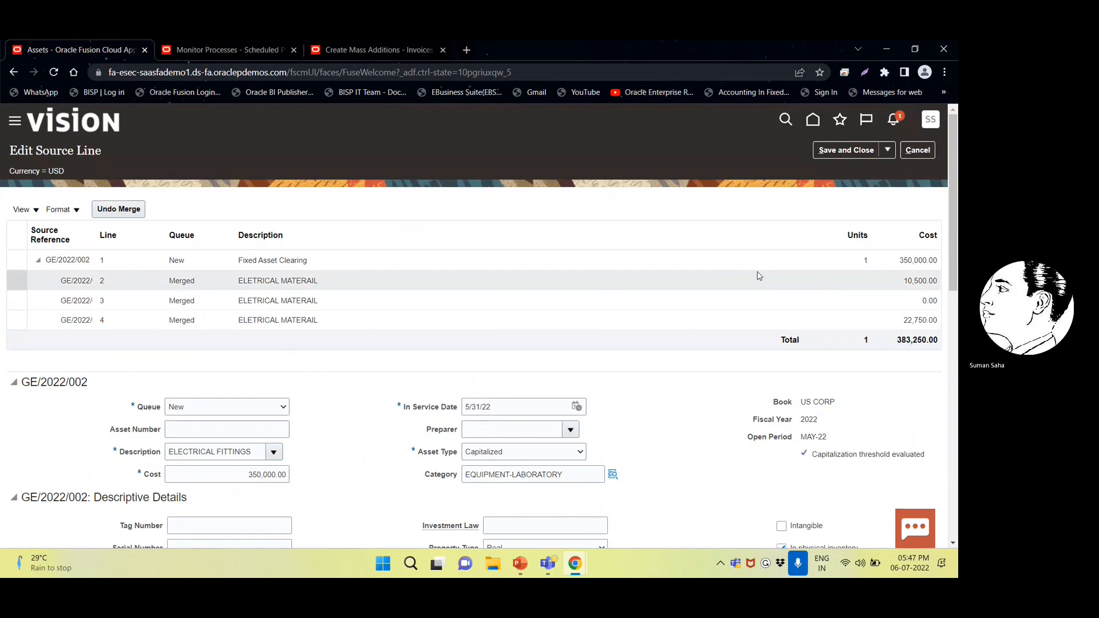
left_click(851, 151)
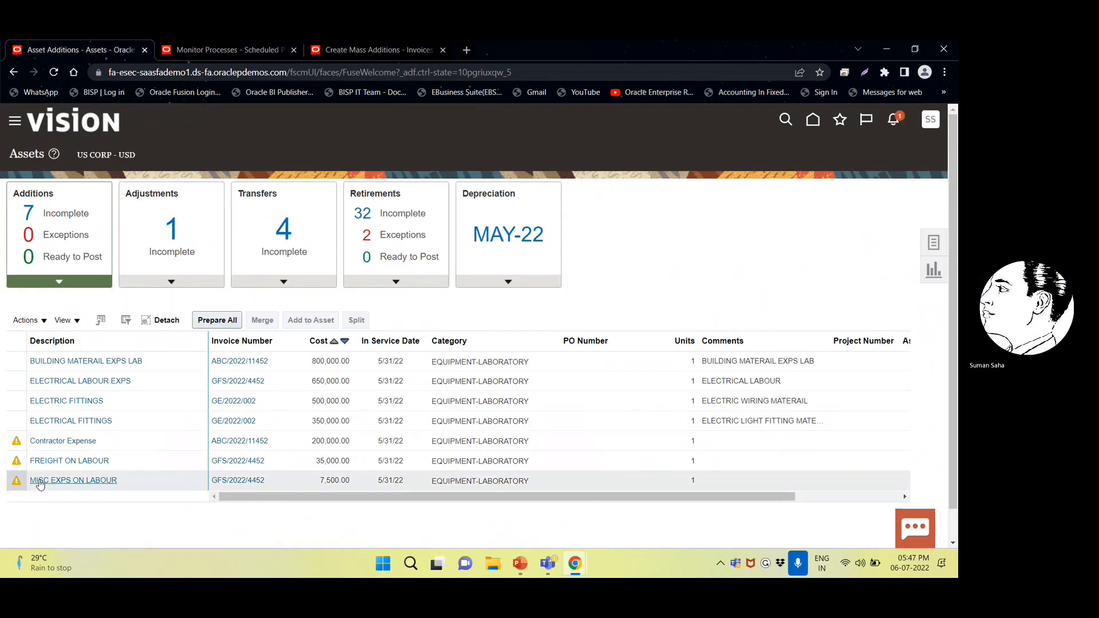
- Open the Contractor Expense source line costing 200,000.00 and review its category, asset type and assignment details
left_click(64, 441)
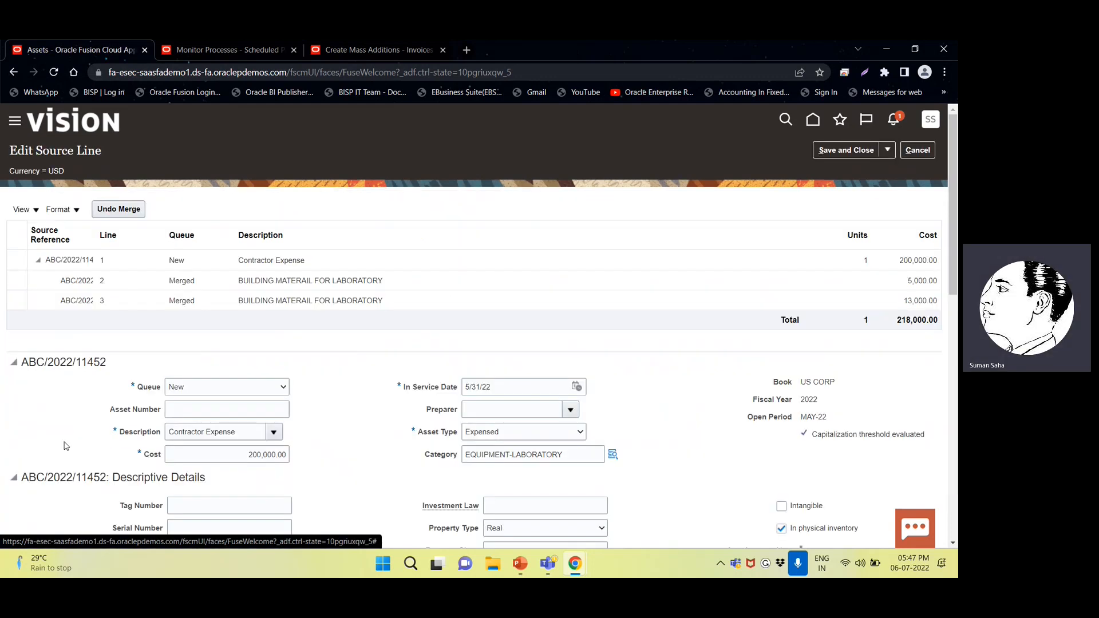
scroll(309, 411, "down", 1)
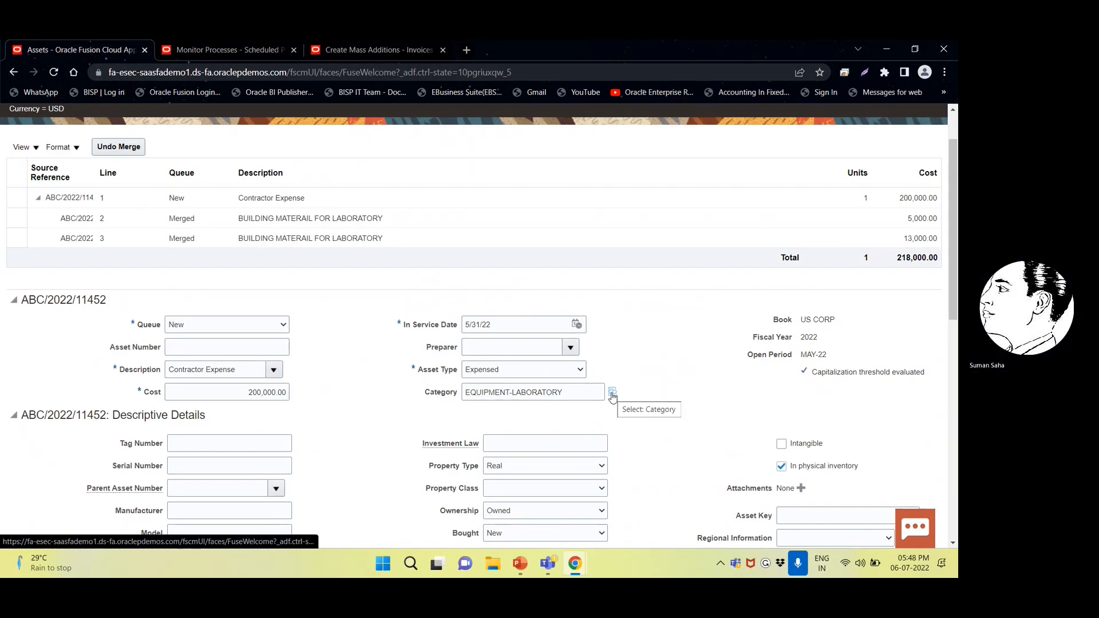
mouse_move(612, 395)
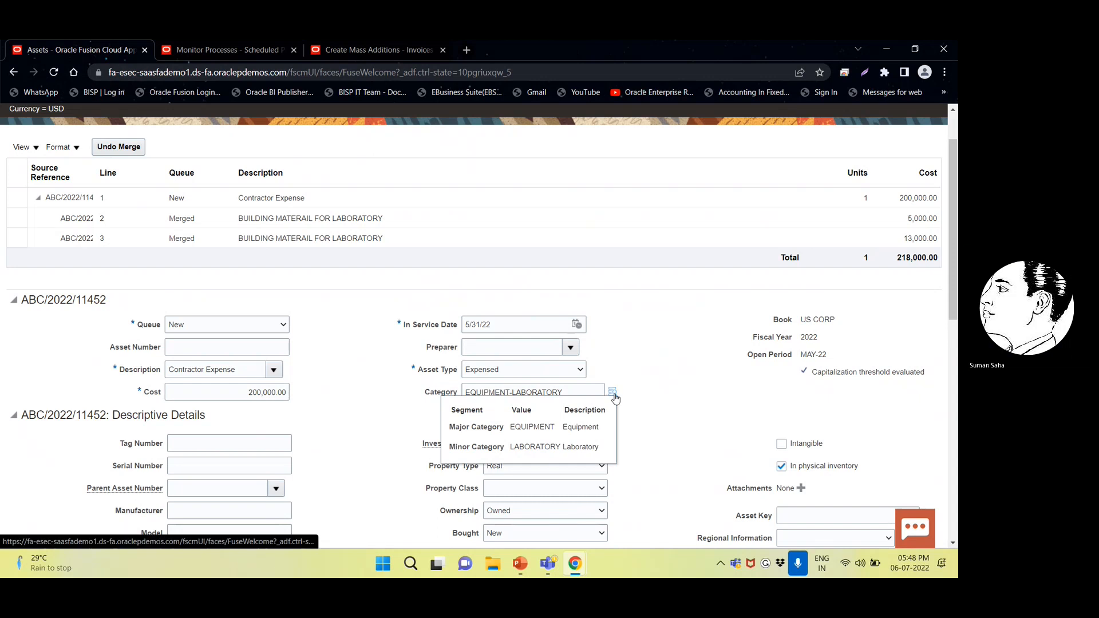
scroll(616, 398, "down", 4)
scroll(615, 399, "down", 3)
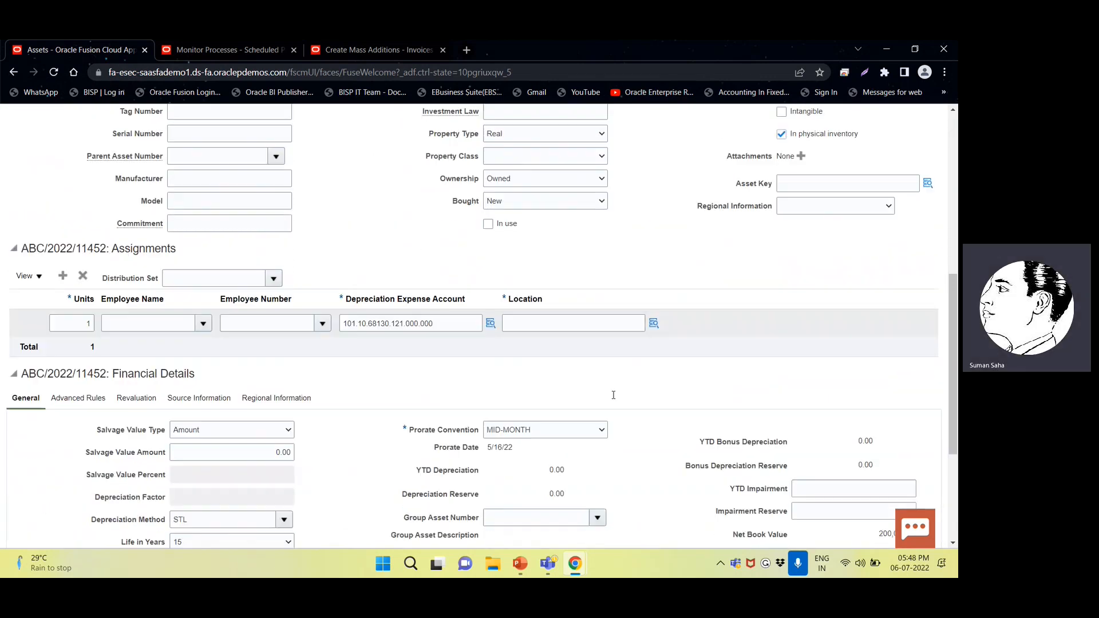
scroll(614, 399, "up", 10)
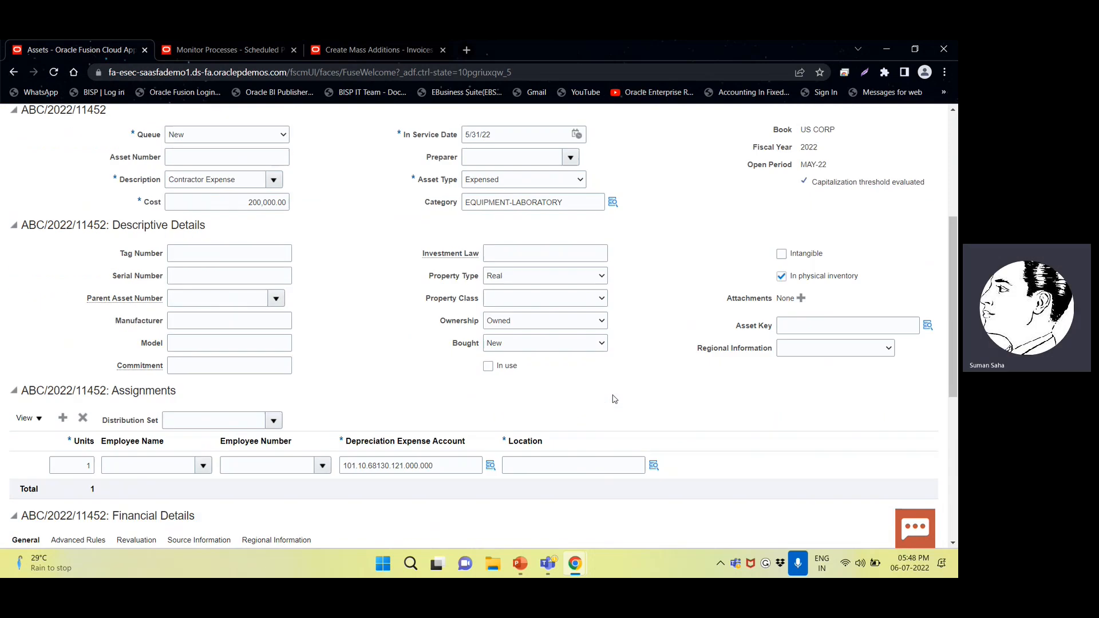
scroll(469, 398, "down", 1)
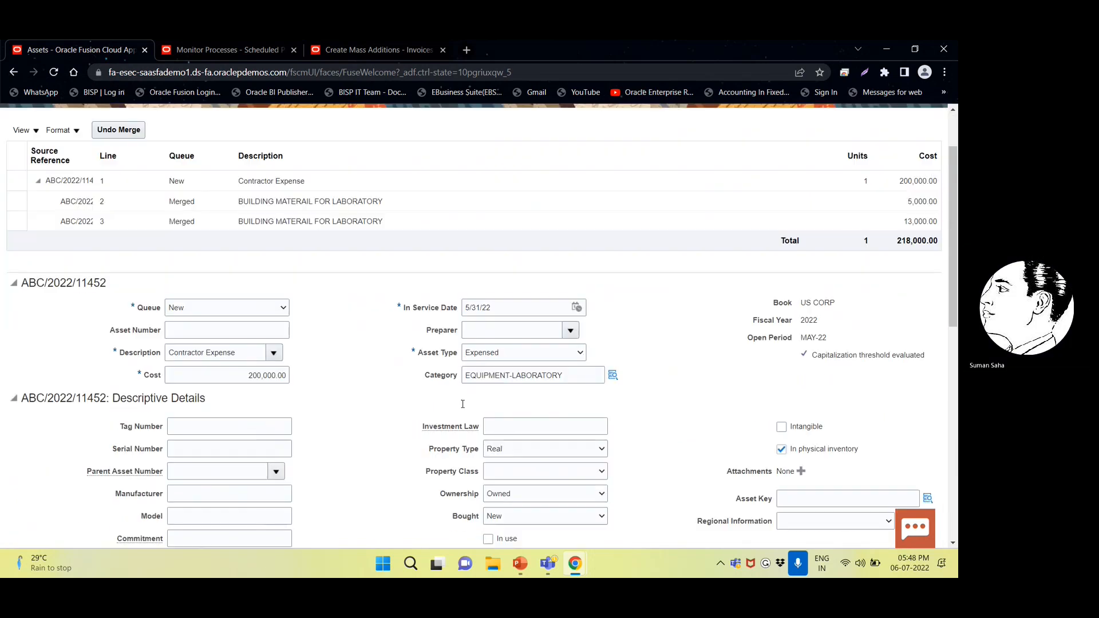
- Search the locations and assign USA-CALIFORNIA-REDWOOD CITY to the Contractor Expense source line
scroll(462, 404, "down", 3)
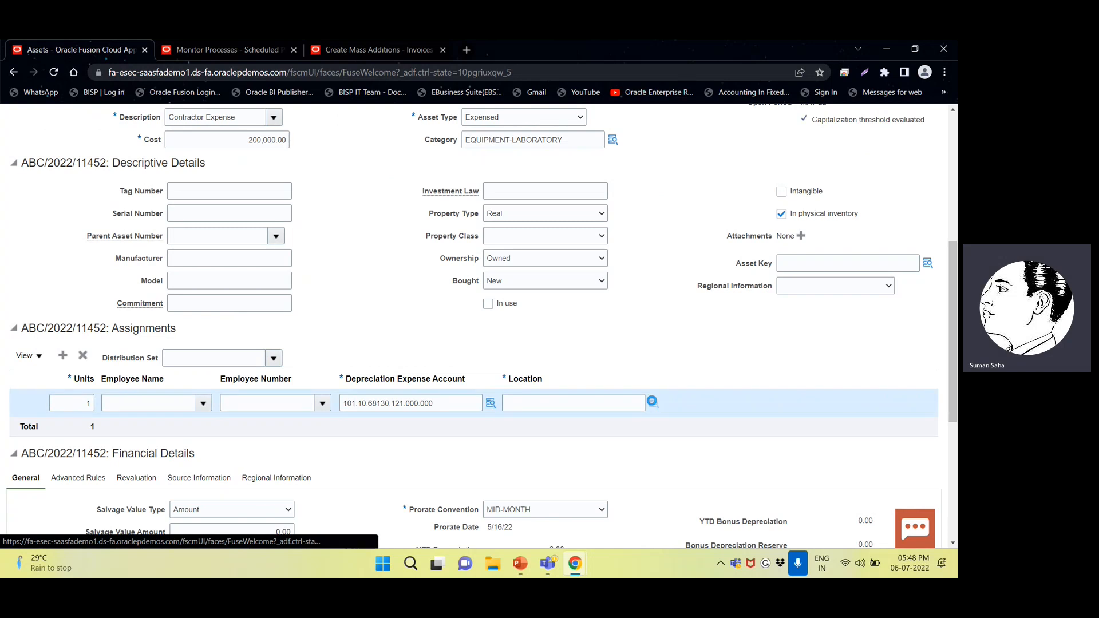
left_click(652, 402)
left_click(484, 395)
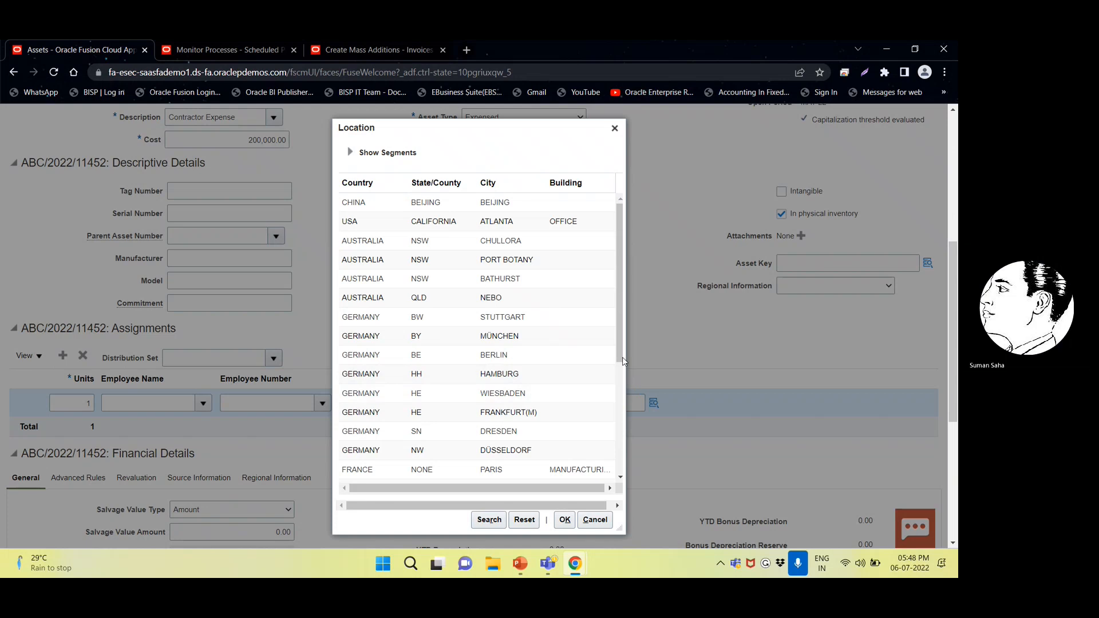
scroll(529, 389, "down", 3)
left_click(529, 389)
scroll(529, 392, "down", 1)
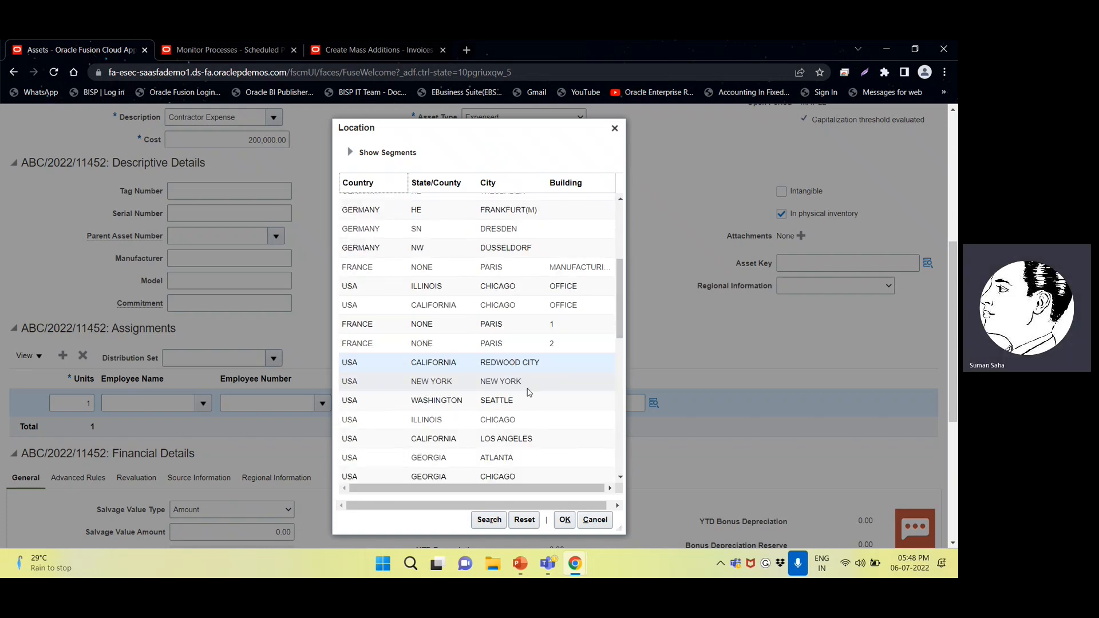
double_click(530, 363)
left_click(566, 523)
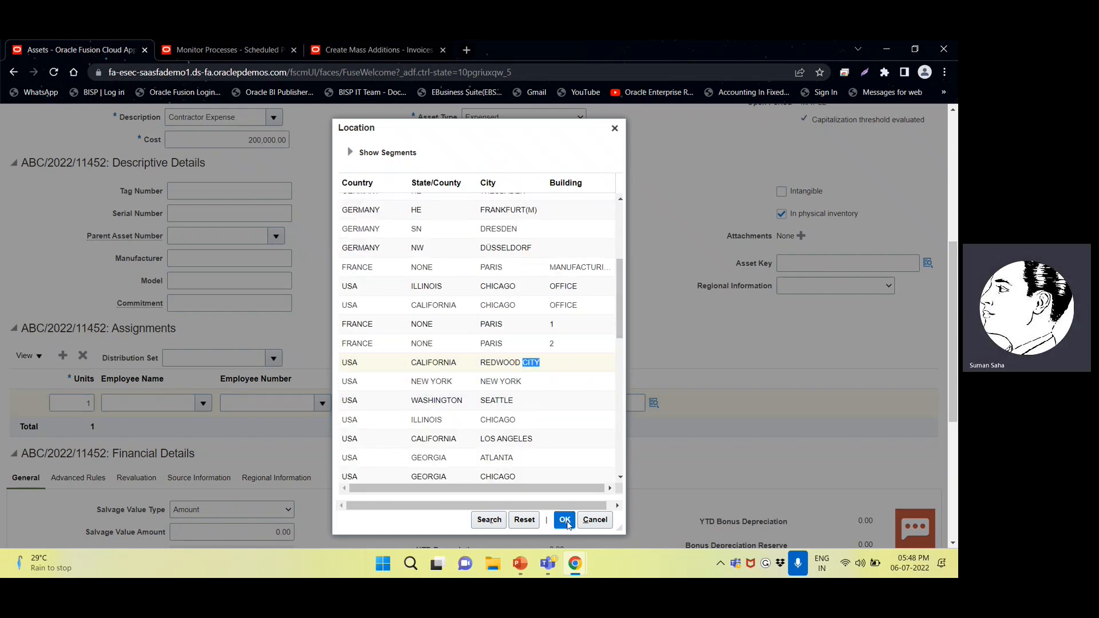
scroll(516, 444, "up", 2)
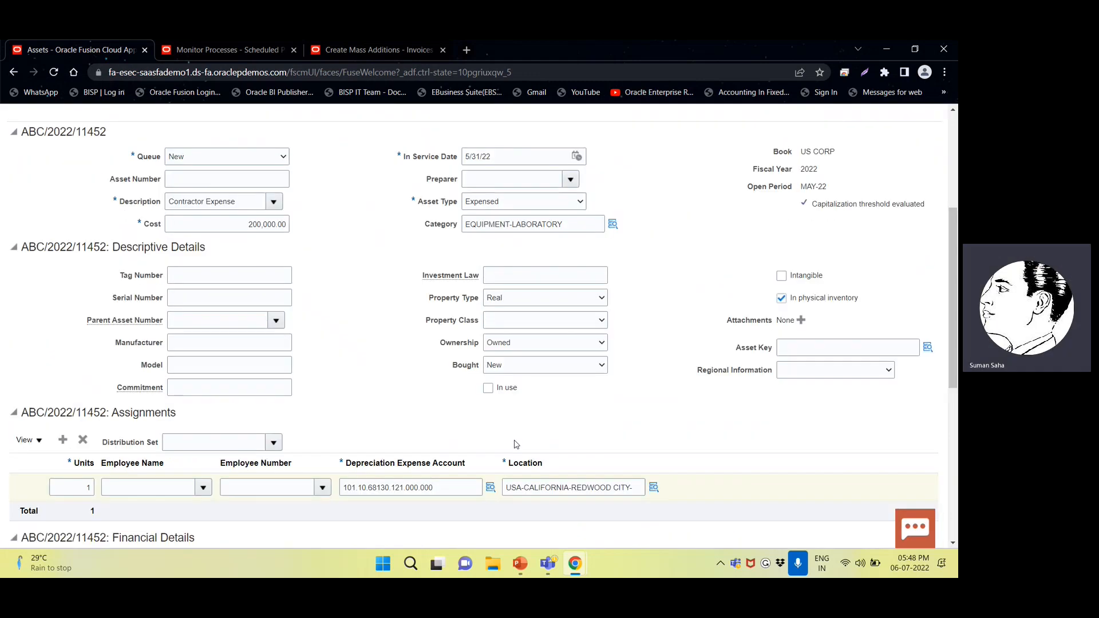
scroll(516, 444, "up", 4)
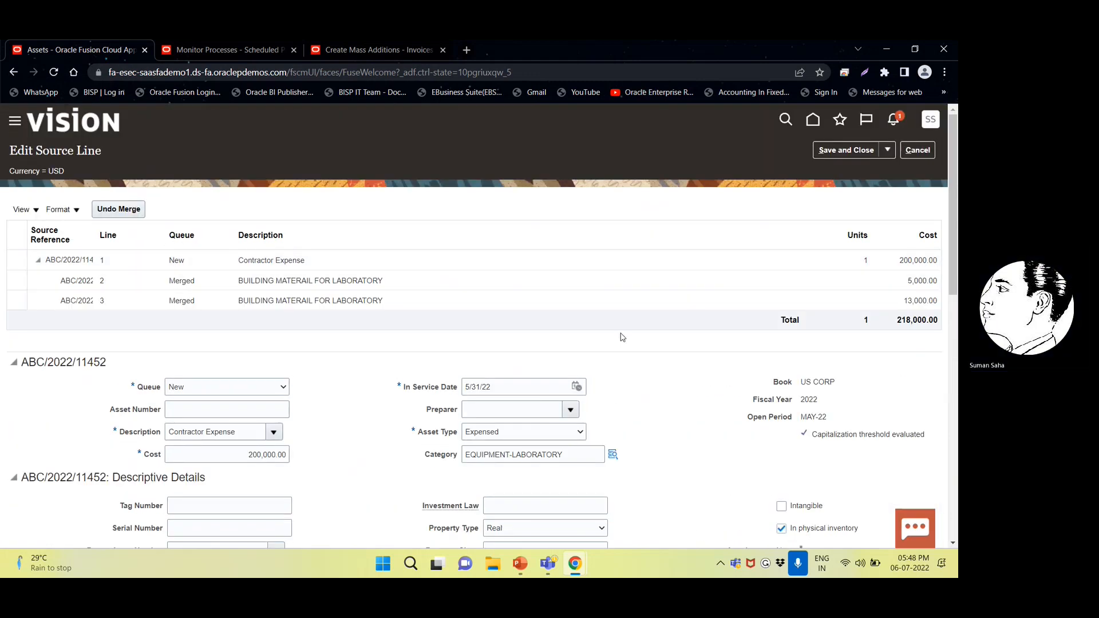
scroll(623, 337, "down", 2)
scroll(621, 337, "down", 6)
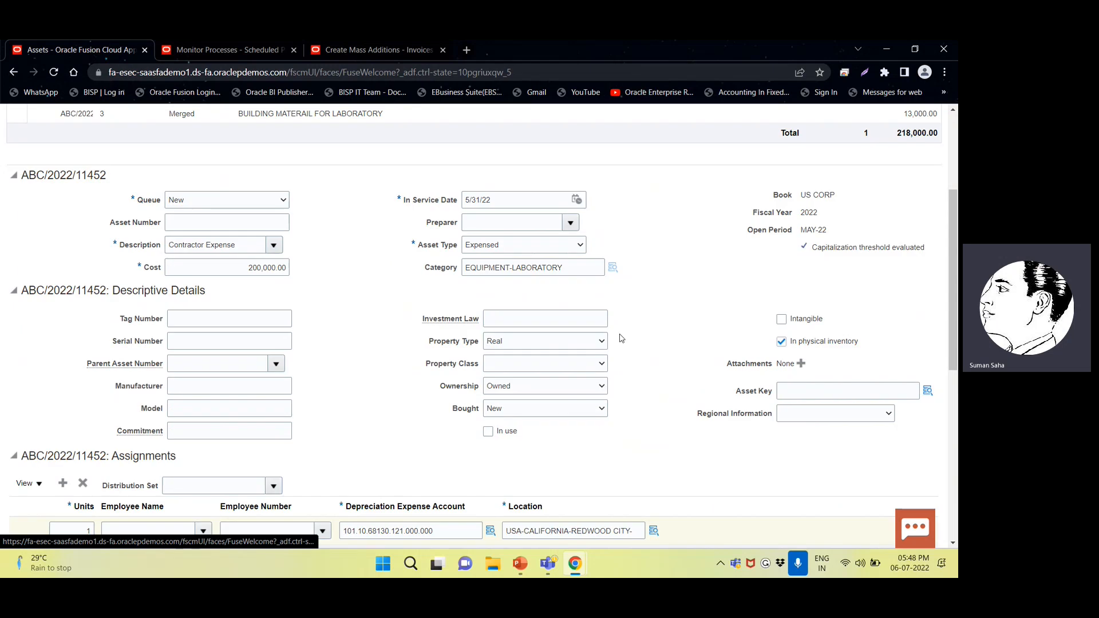
scroll(603, 337, "up", 6)
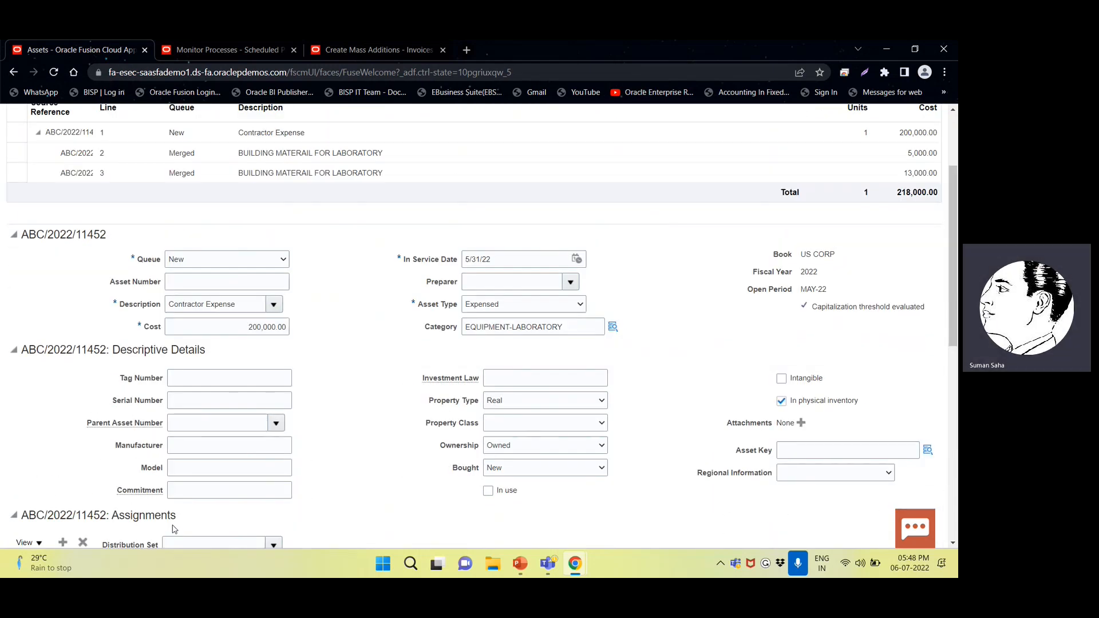
scroll(172, 524, "down", 3)
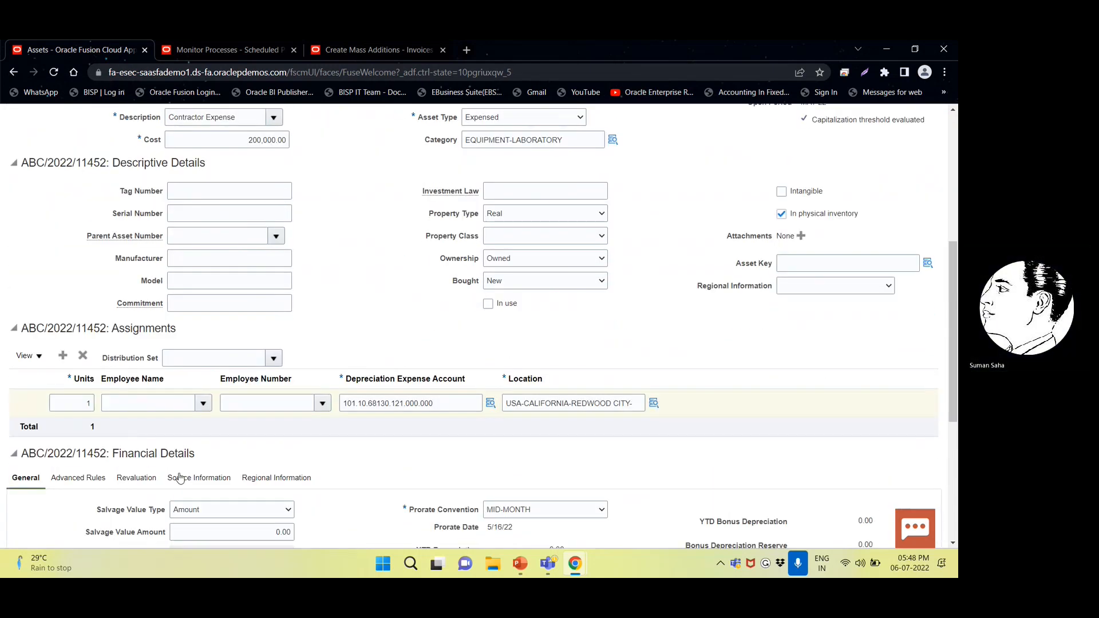
- Copy the invoice line description CONTRACTOR EXPS BUILDING MATERAIL LAB from the source information into the Contractor Expense line's comments
scroll(218, 477, "down", 2)
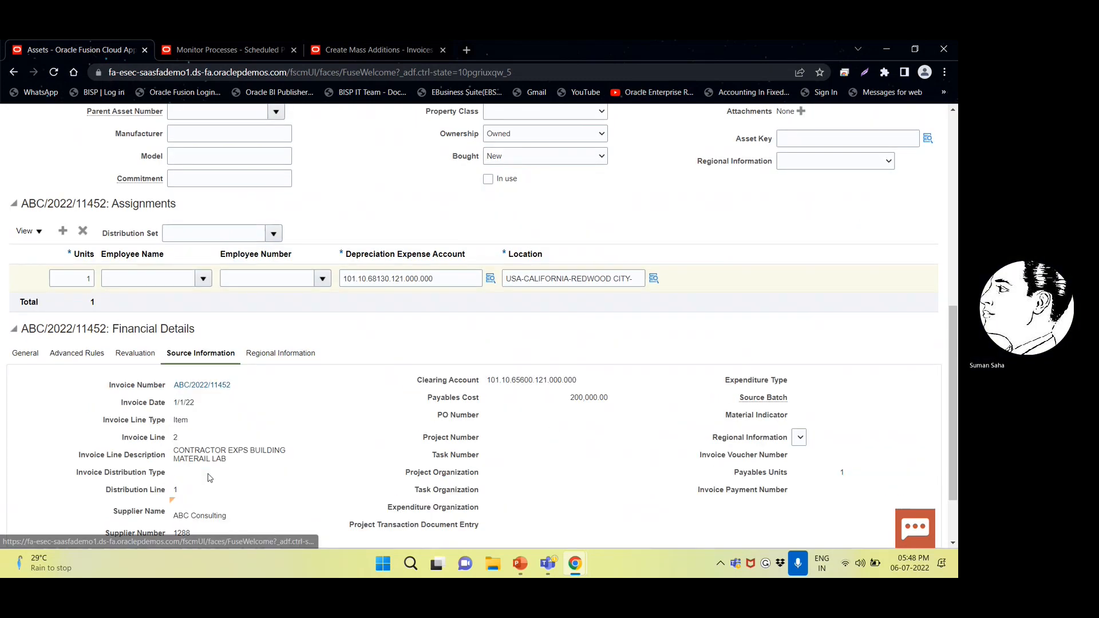
double_click(179, 452)
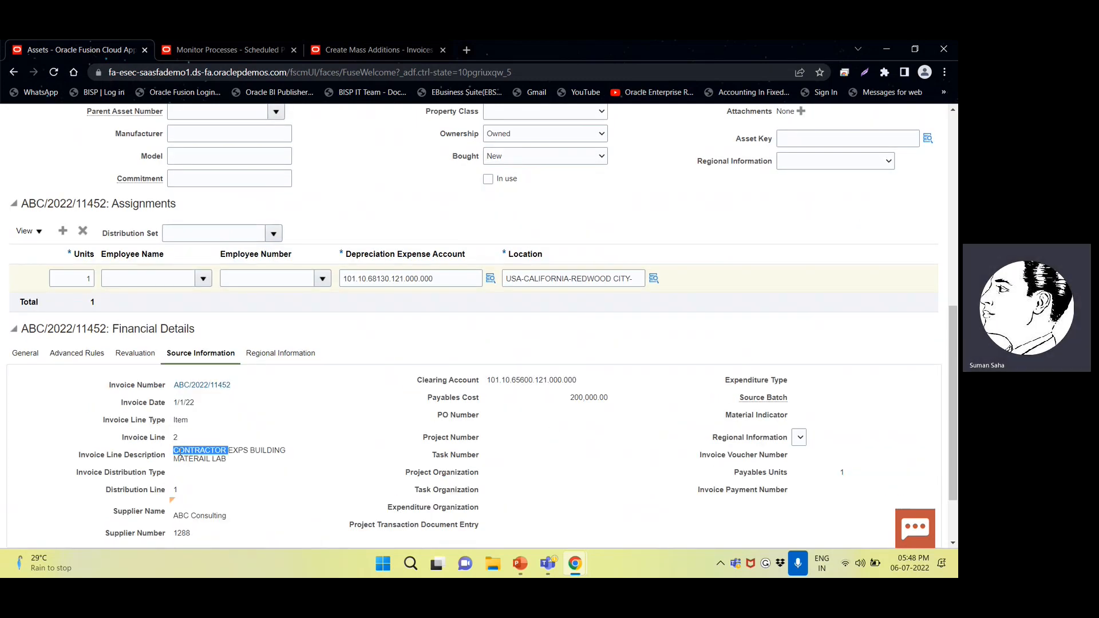
left_click(179, 454)
triple_click(179, 454)
key("ctrl+c")
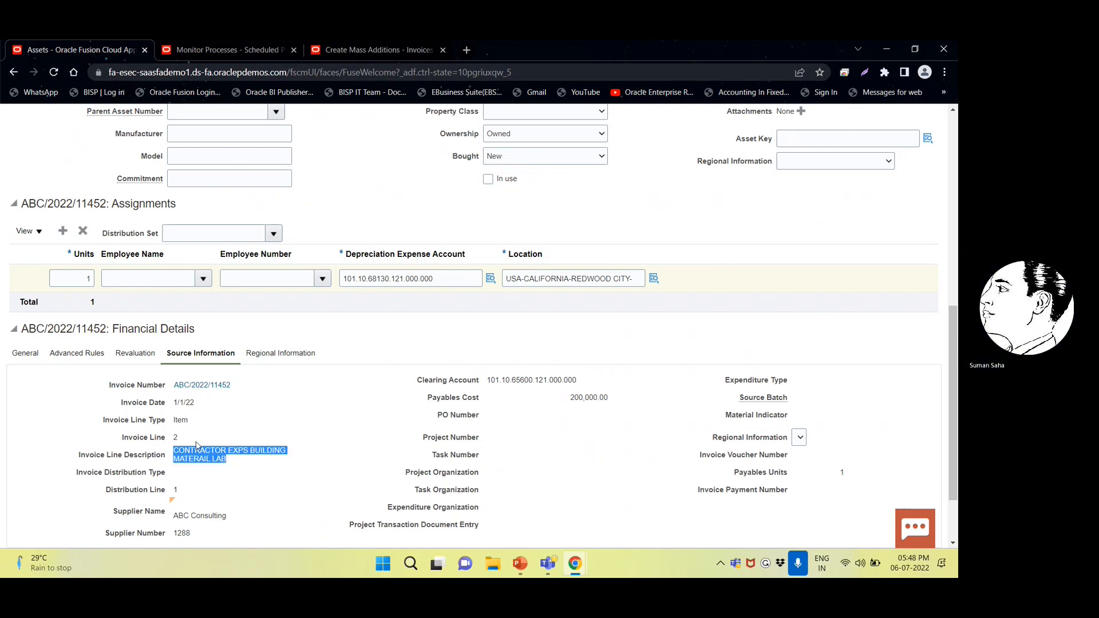
scroll(198, 449, "down", 2)
left_click(264, 523)
key("ctrl+v")
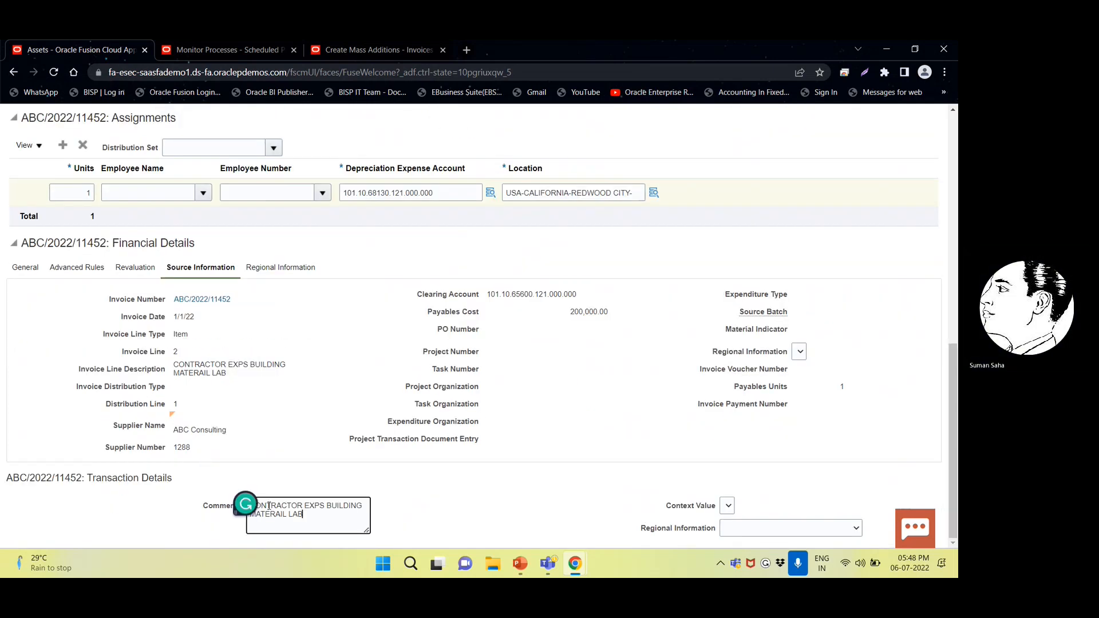
left_click(325, 504)
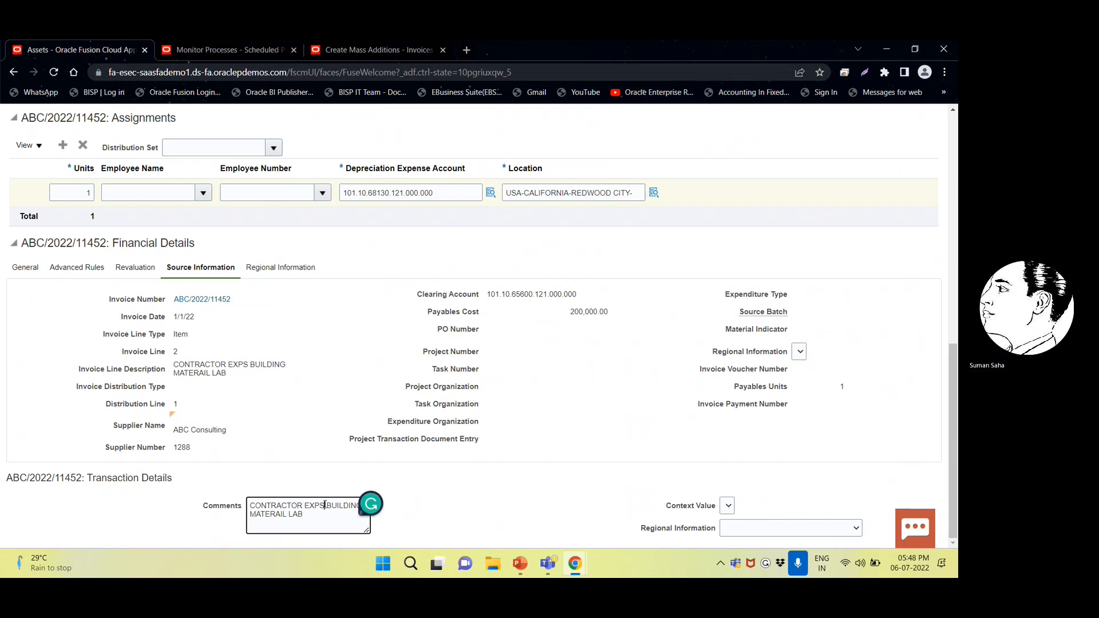
double_click(371, 508)
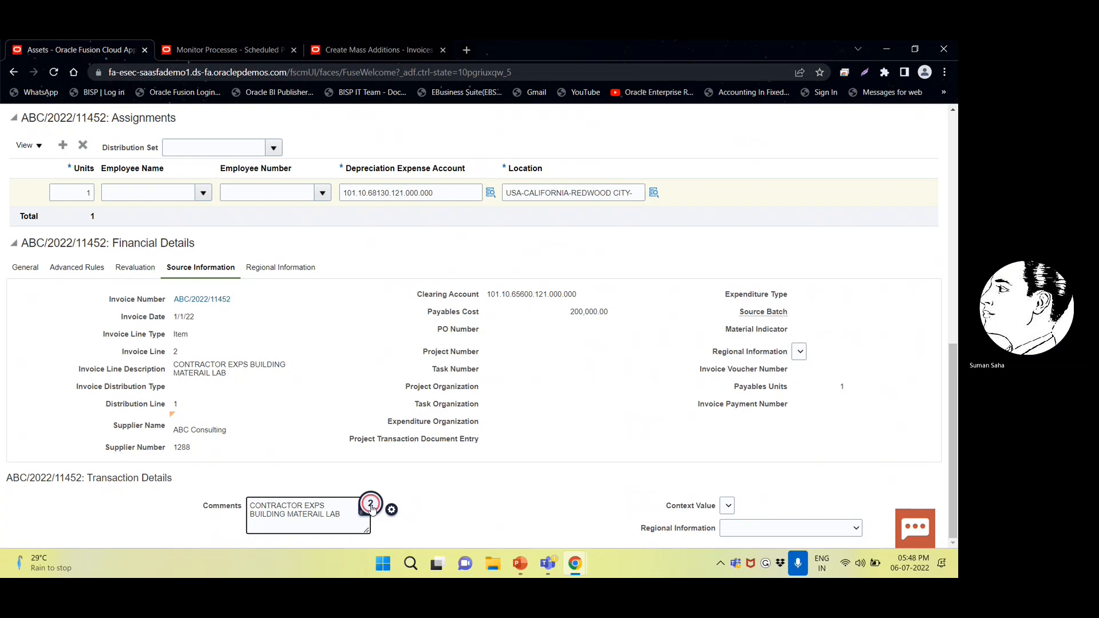
- Check the description of the Contractor Expense source line, and save and close the line
scroll(372, 509, "up", 9)
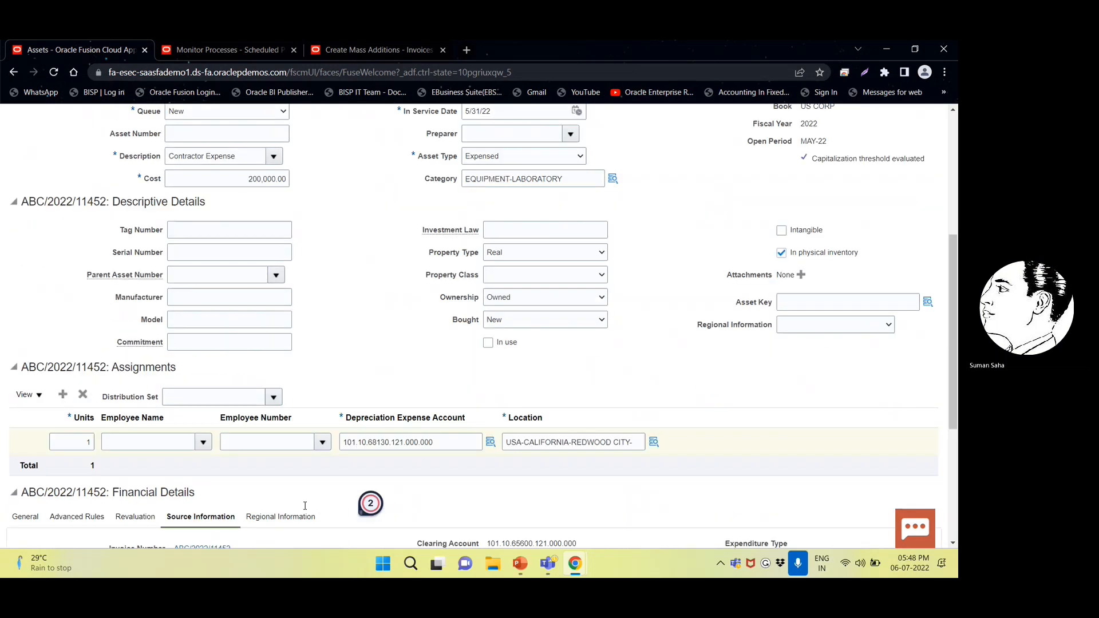
left_click(237, 405)
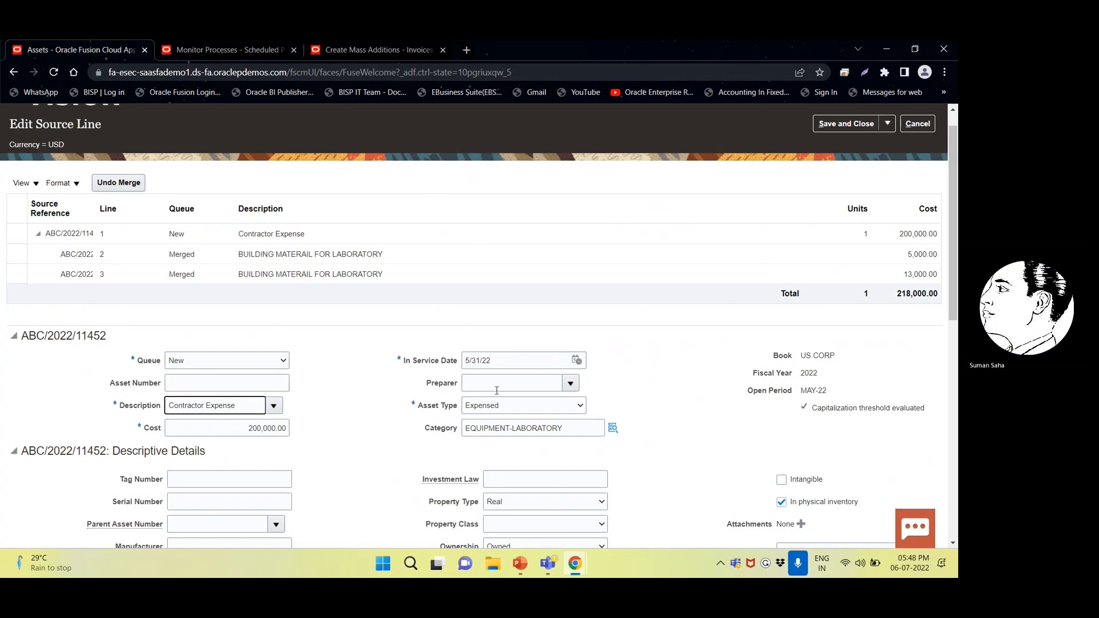
scroll(497, 390, "up", 1)
left_click(839, 152)
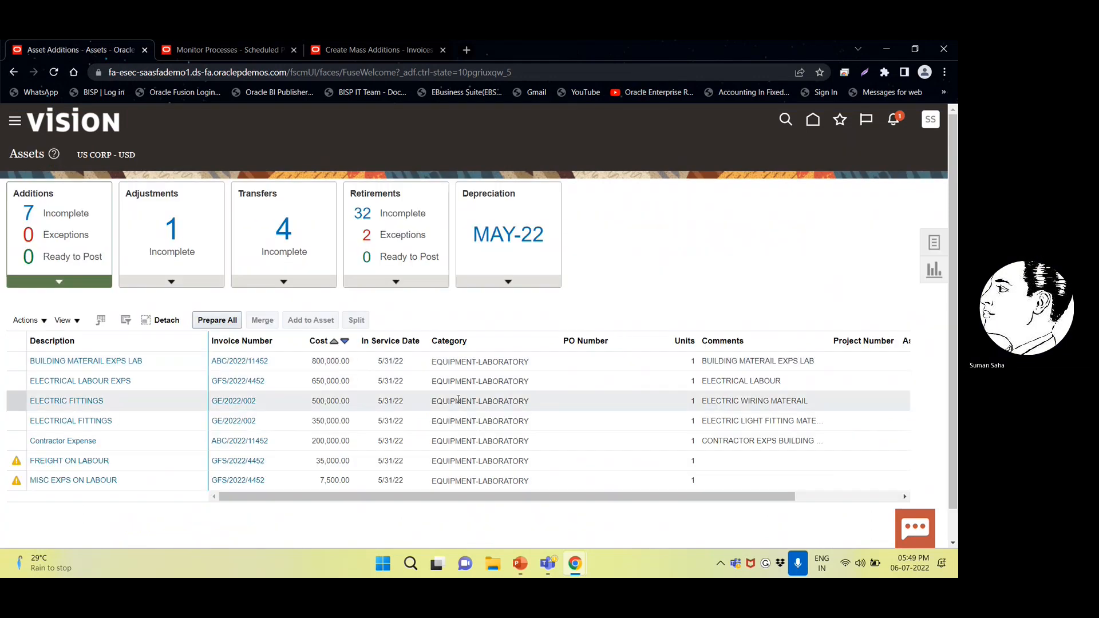
- Open the FREIGHT ON LABOUR source line, search the locations and assign USA-CALIFORNIA-REDWOOD CITY to it
left_click(74, 461)
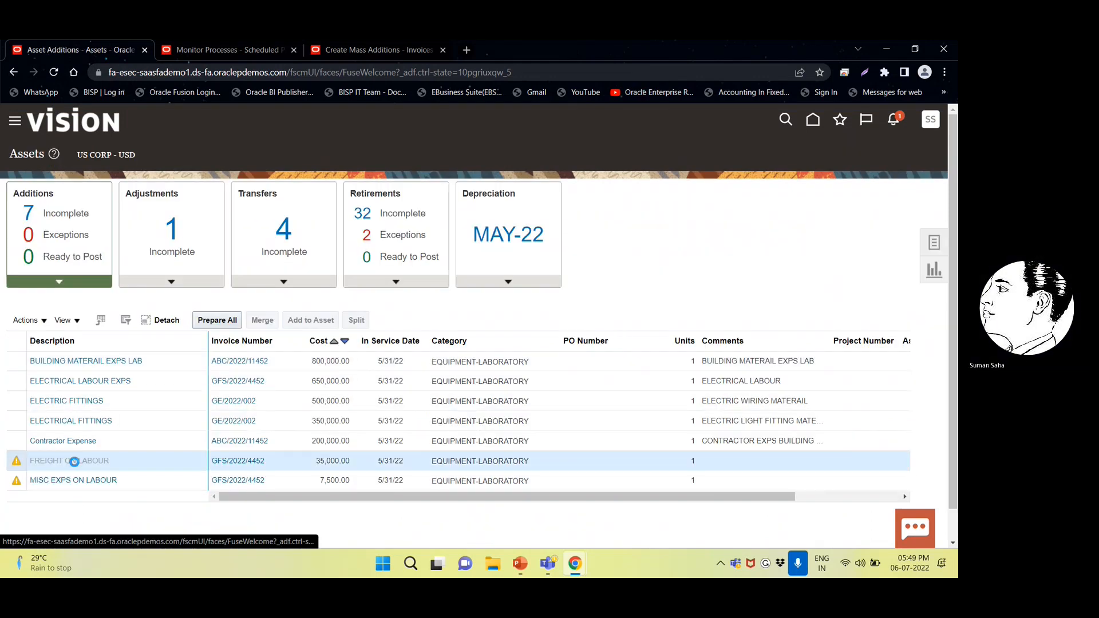
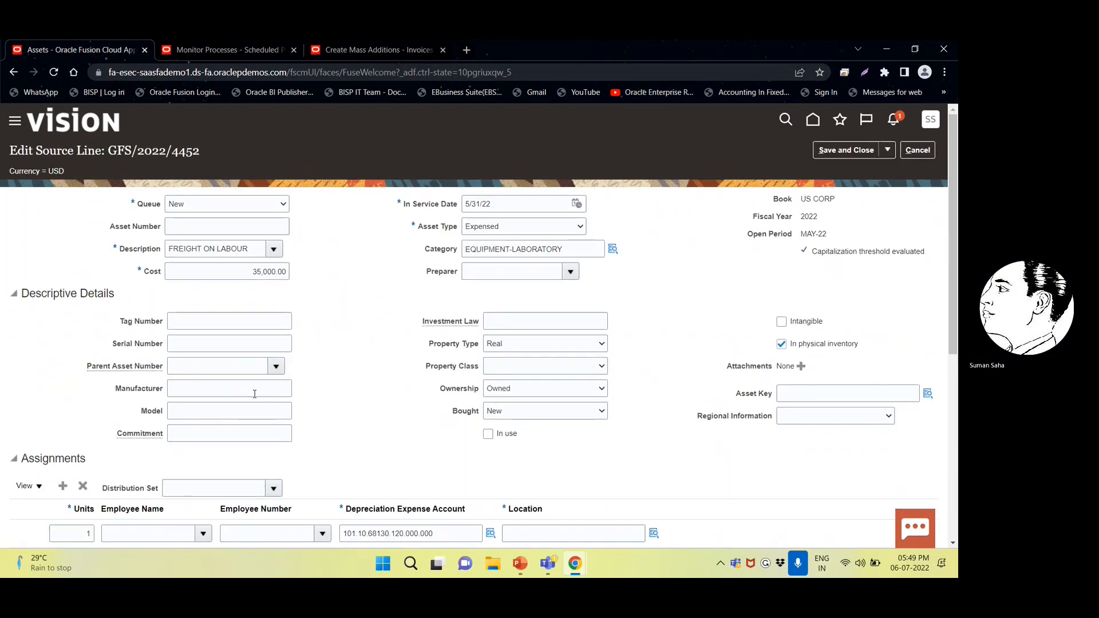
left_click(223, 206)
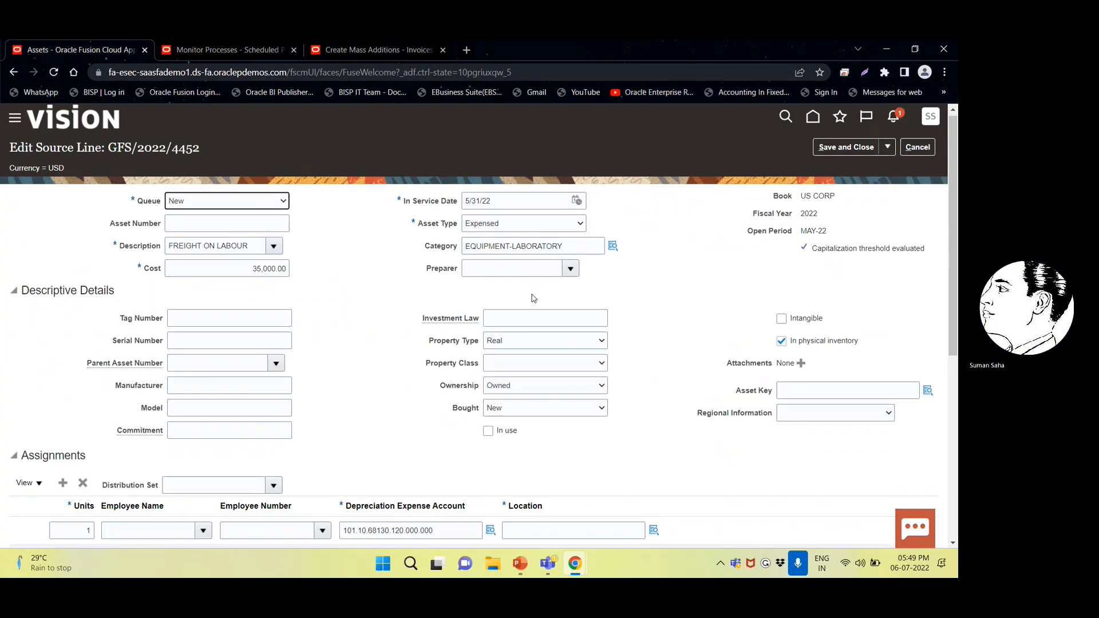
scroll(534, 297, "down", 4)
left_click(653, 286)
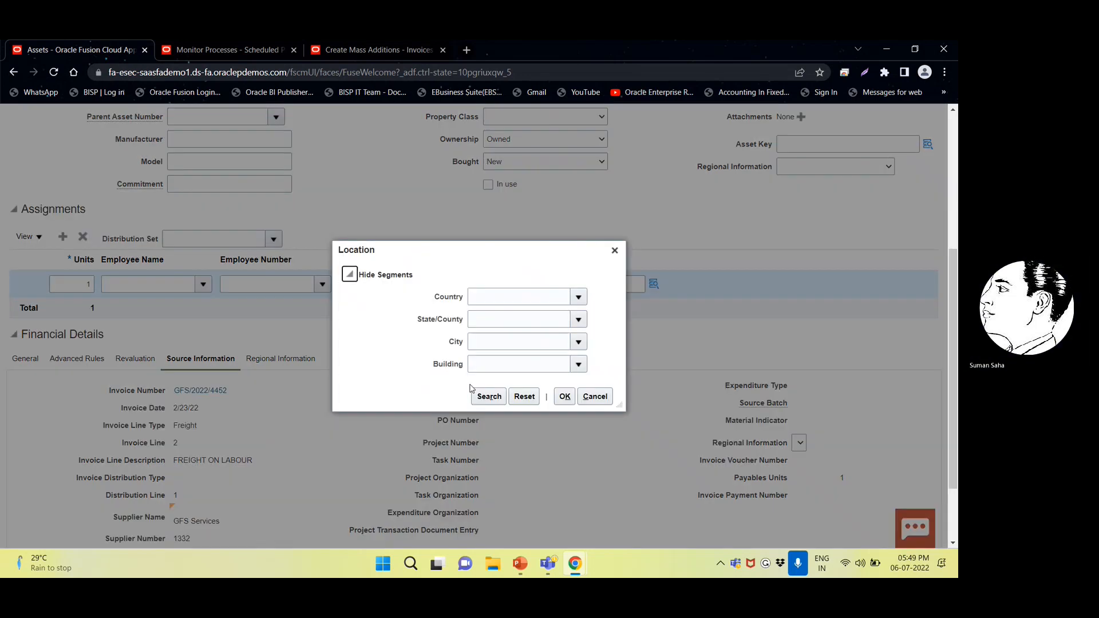
left_click(489, 396)
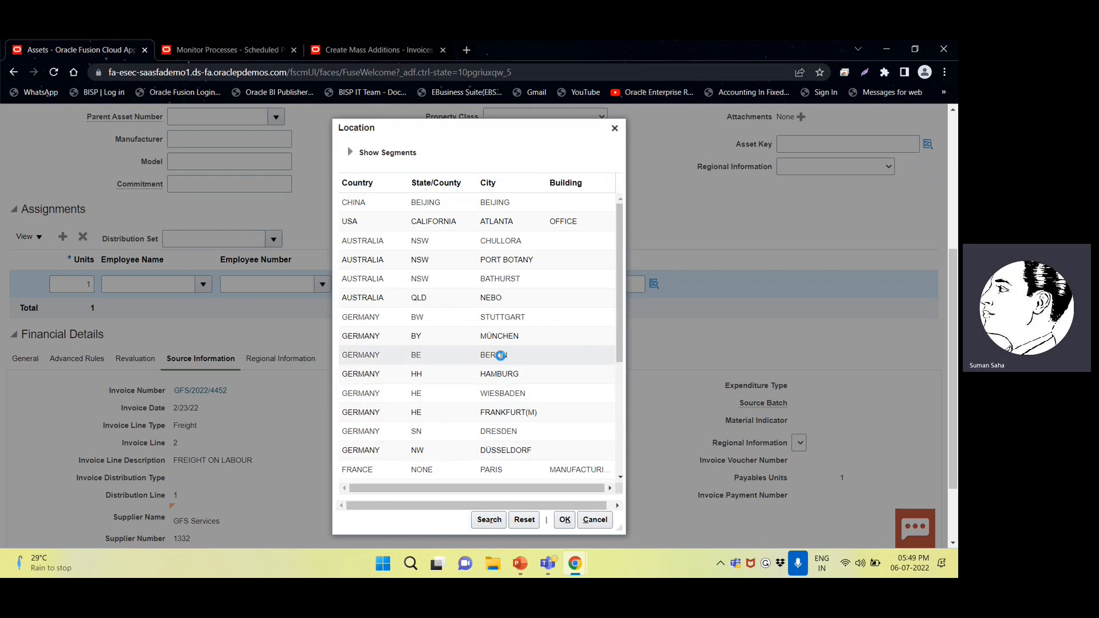
scroll(503, 355, "down", 3)
scroll(504, 383, "down", 2)
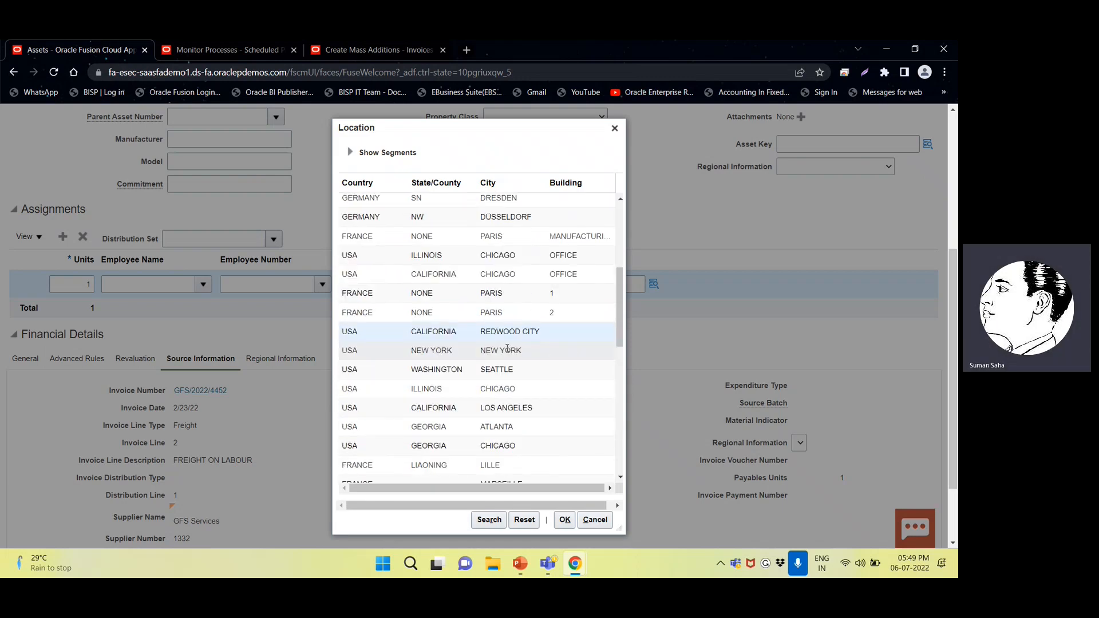
triple_click(486, 331)
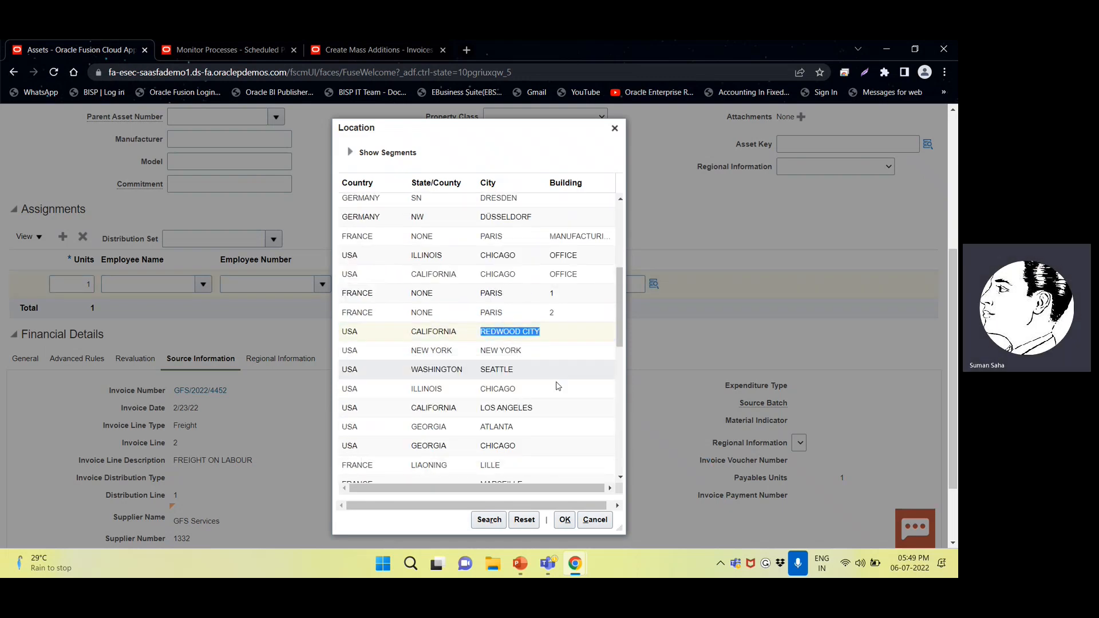
left_click(566, 525)
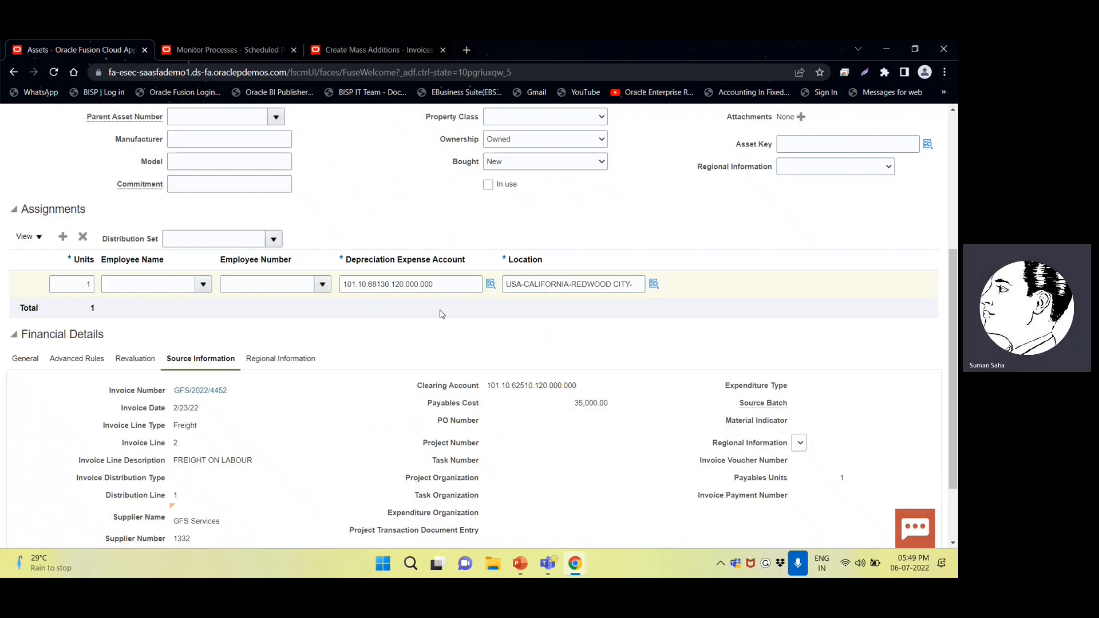
- Check the freight line's general financial details and copy its invoice line description, FREIGHT ON LABOUR, into the comments
scroll(453, 378, "down", 2)
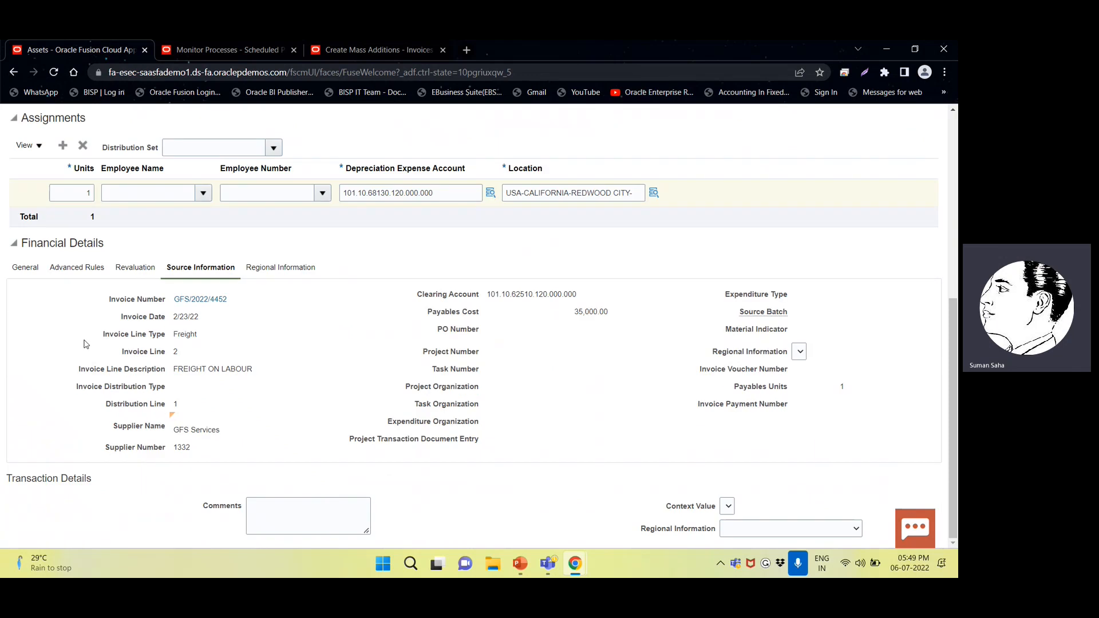
left_click(35, 270)
scroll(235, 395, "down", 2)
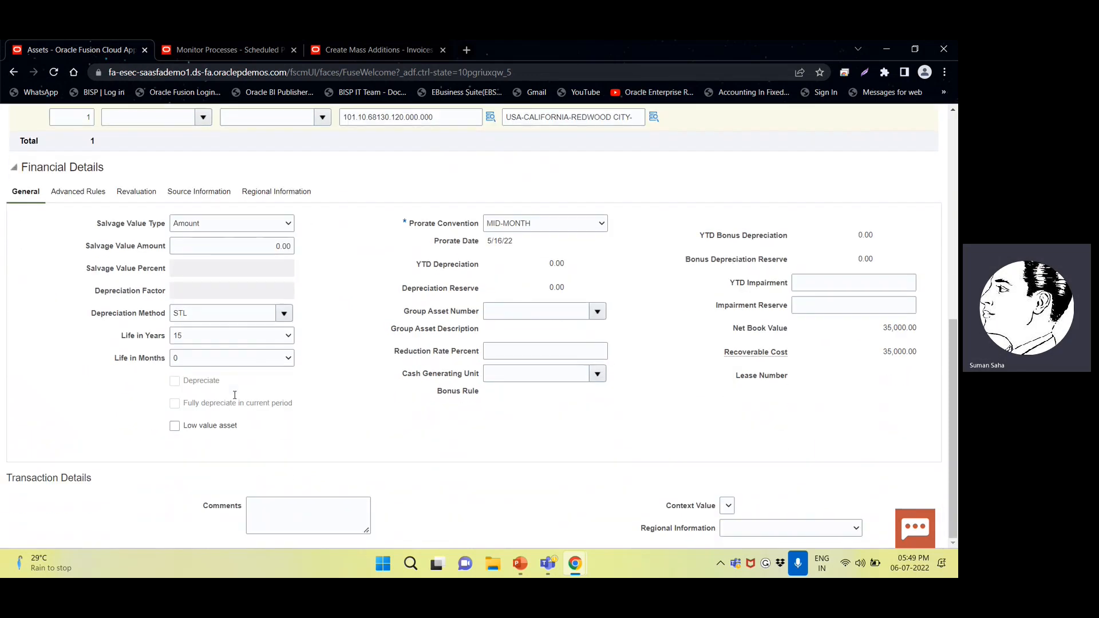
scroll(147, 349, "up", 3)
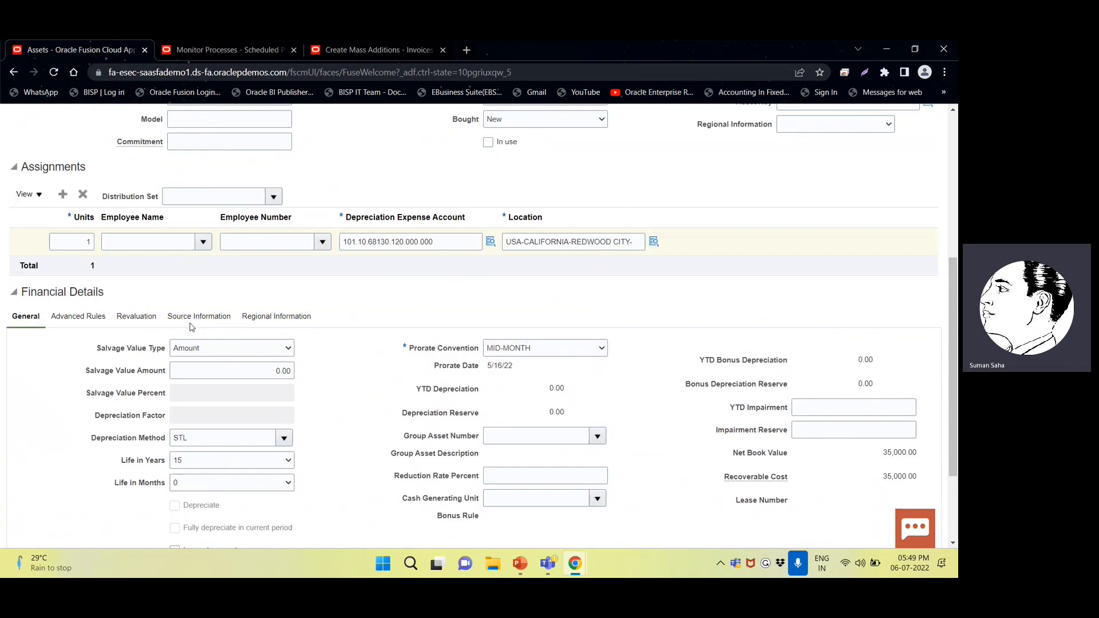
scroll(284, 435, "down", 1)
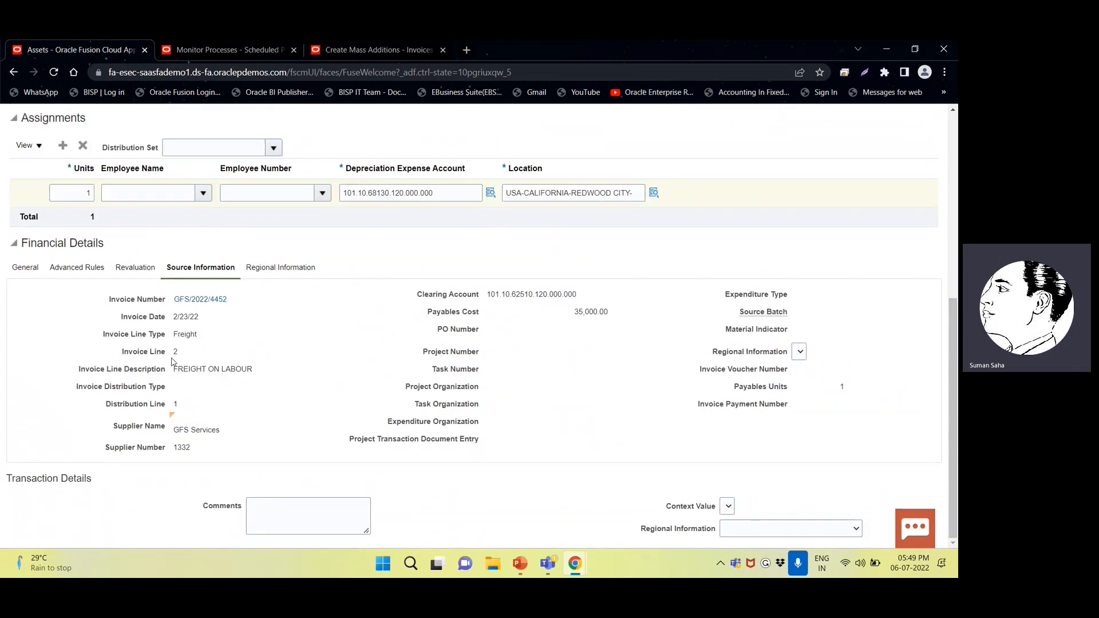
left_click_drag(174, 370, 207, 369)
left_click(252, 382)
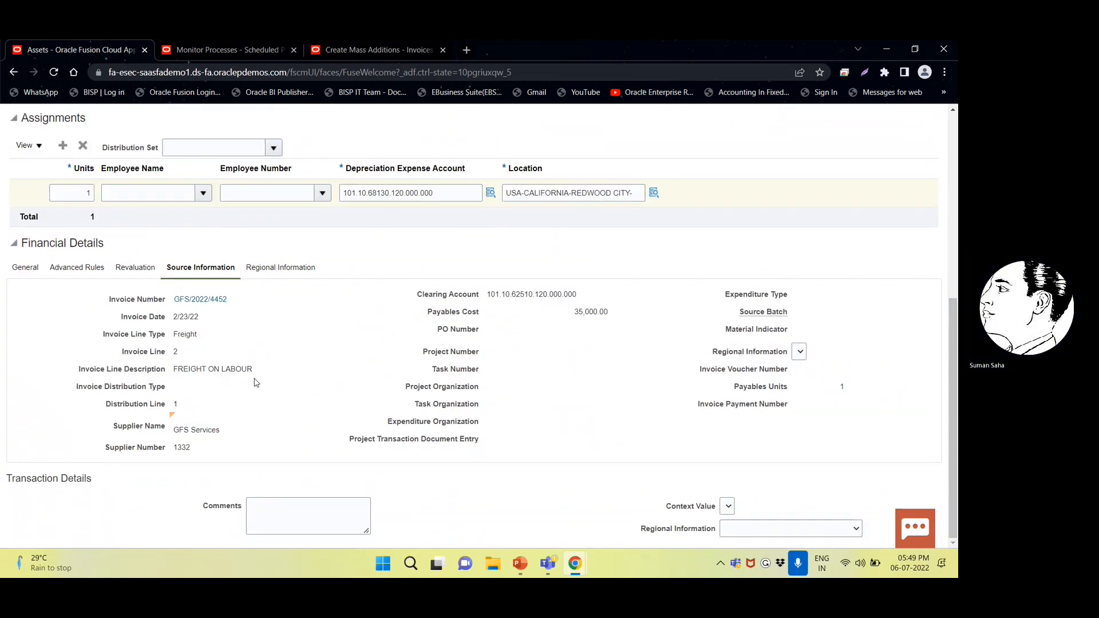
triple_click(174, 370)
key("ctrl+c")
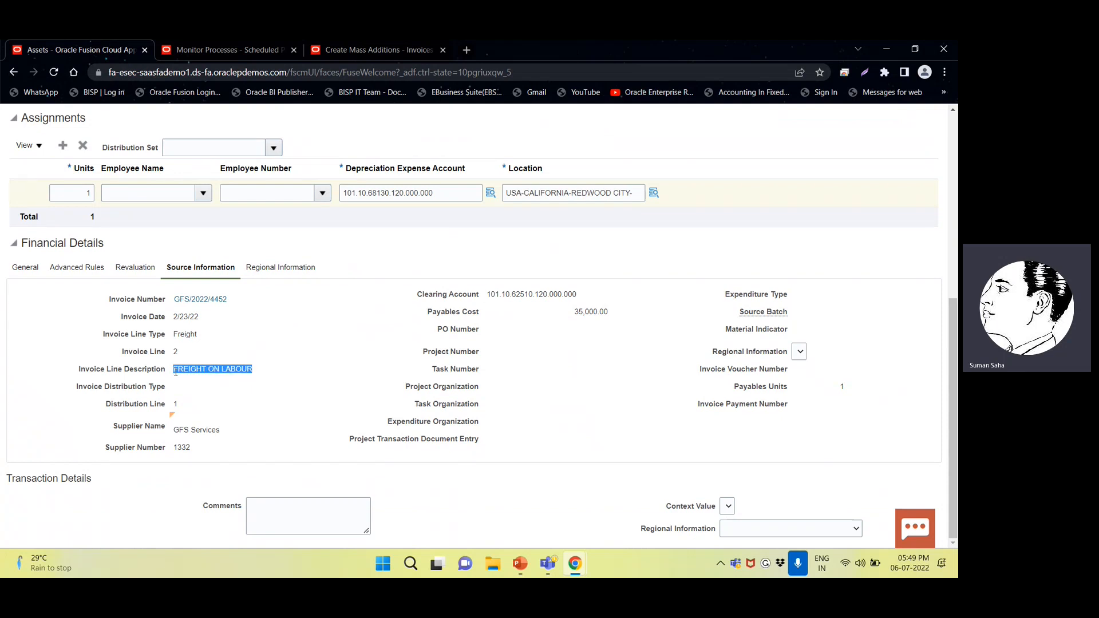
left_click(279, 508)
key("ctrl+v")
scroll(269, 479, "up", 3)
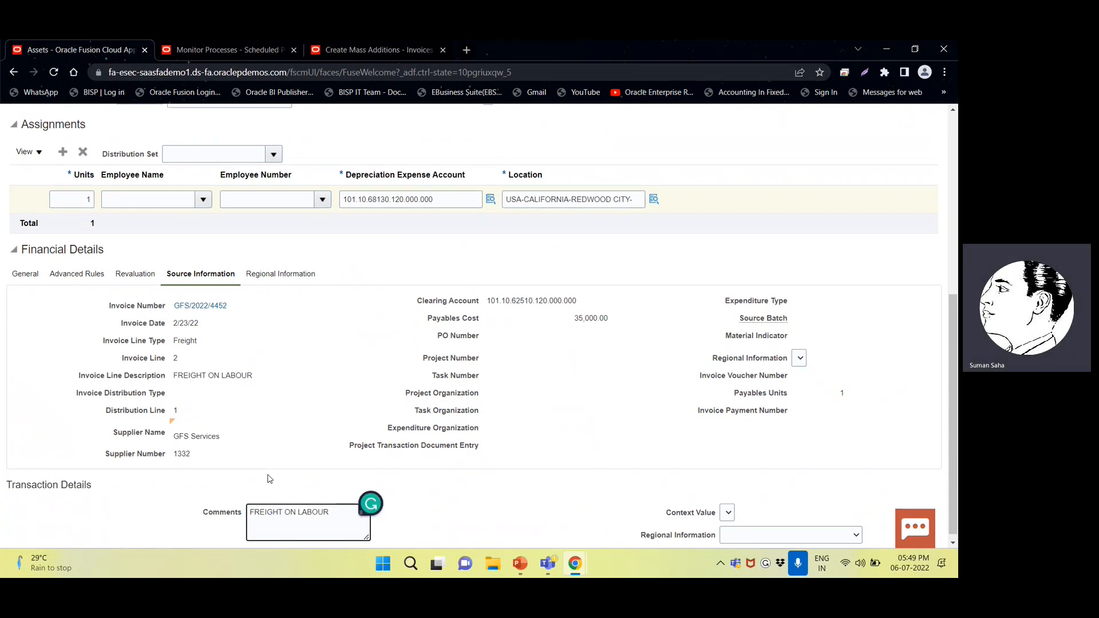
scroll(269, 478, "down", 3)
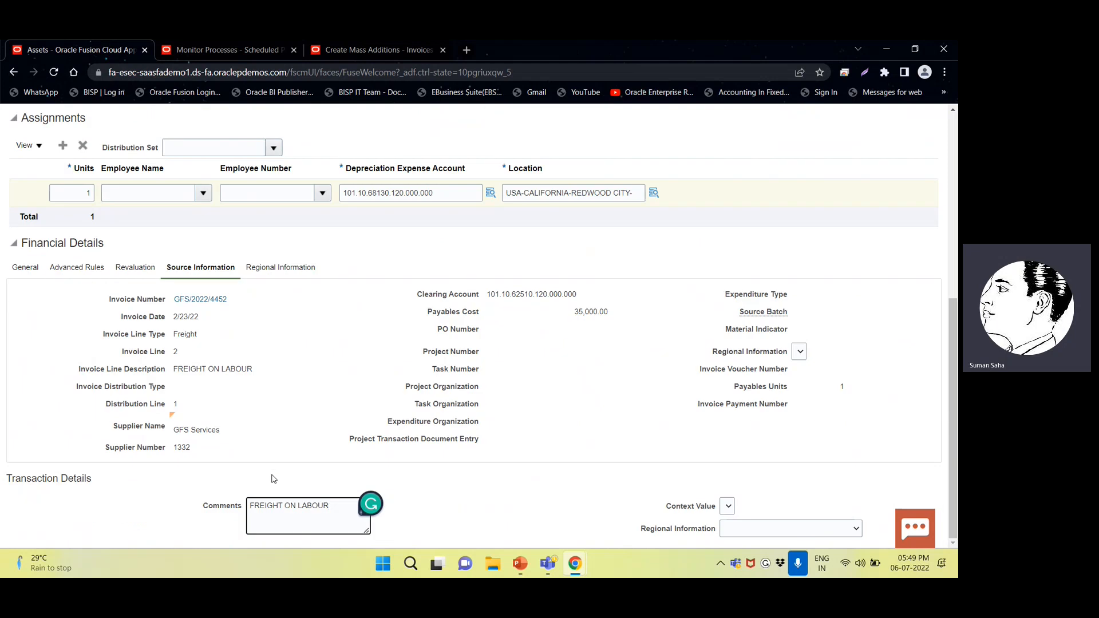
- Change the 35,000.00 freight line's description to CONTRACTOR EXPS, and save and close the line
scroll(269, 478, "up", 10)
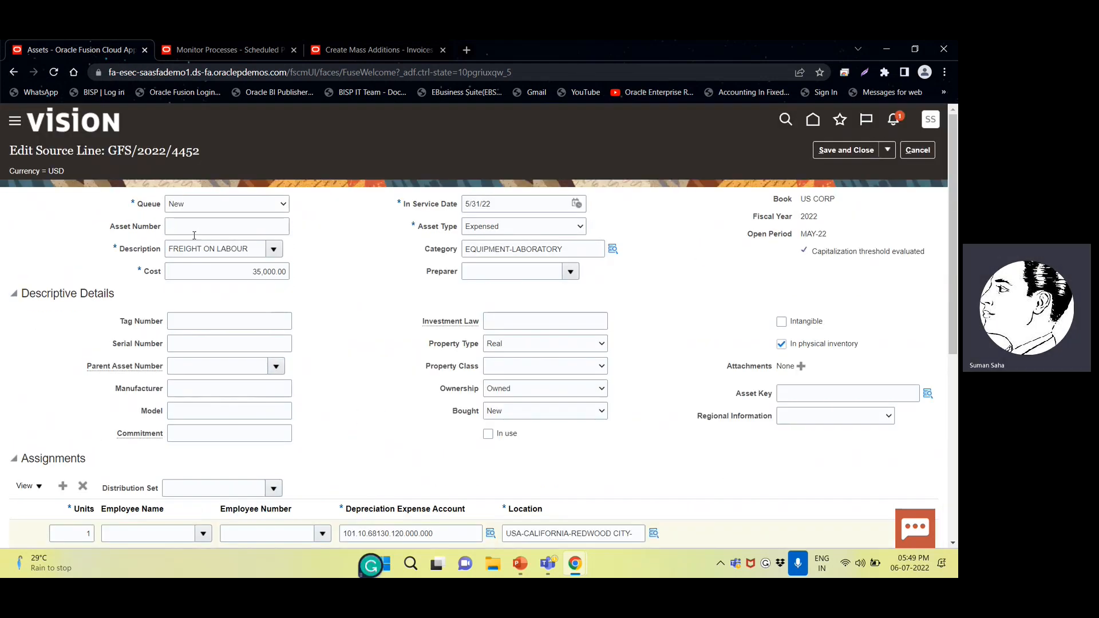
left_click(250, 246)
double_click(188, 250)
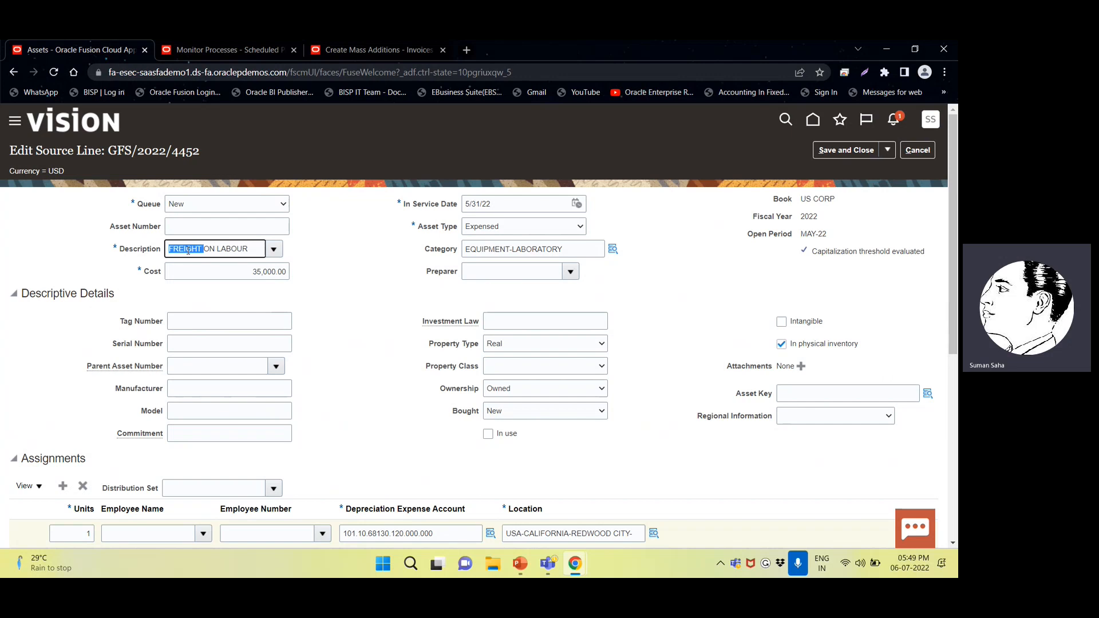
left_click_drag(239, 248, 247, 248)
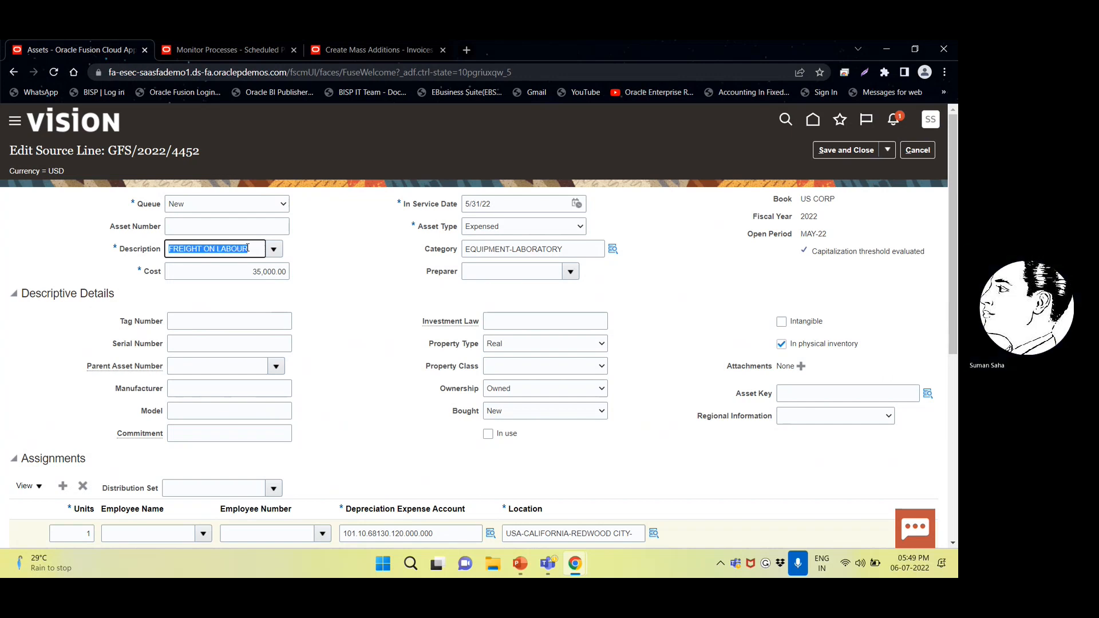
type("CONTRACT")
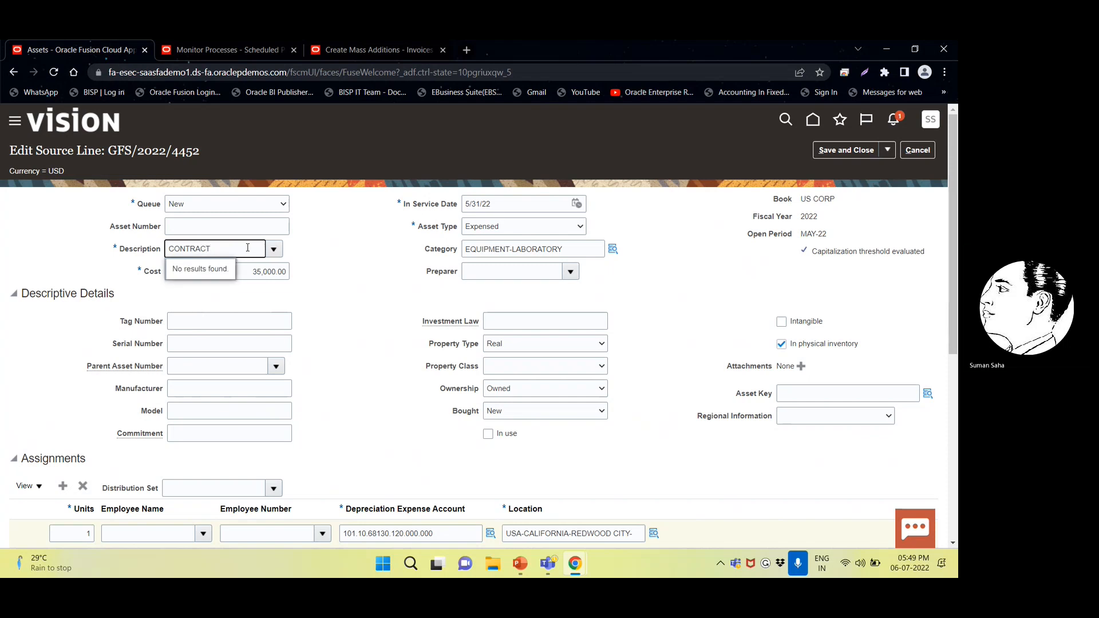
type("OR")
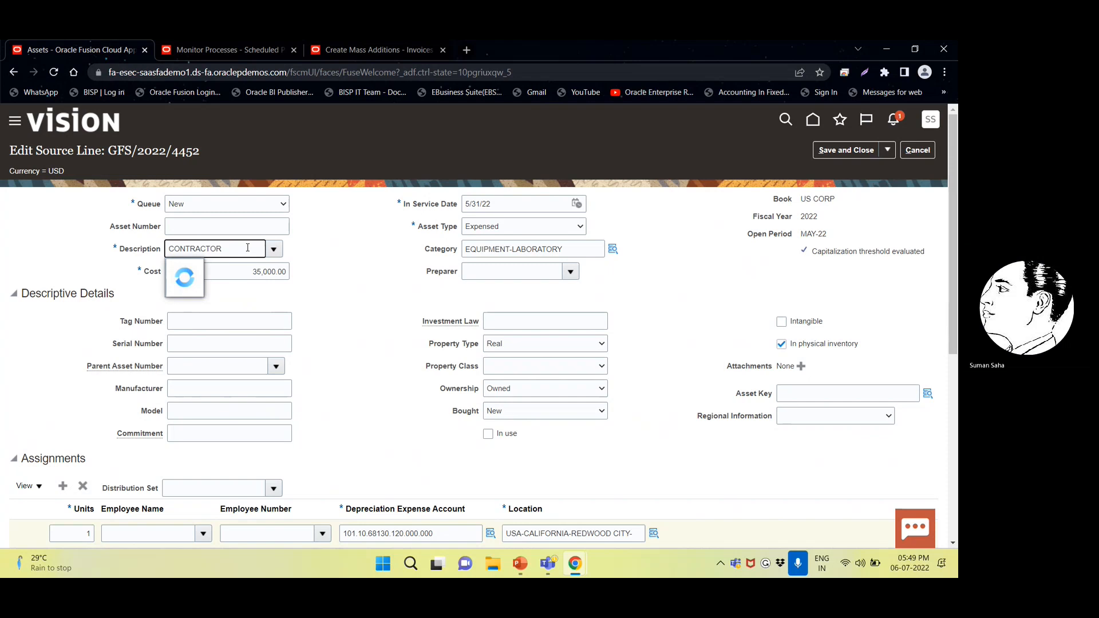
type(" EXPENSES")
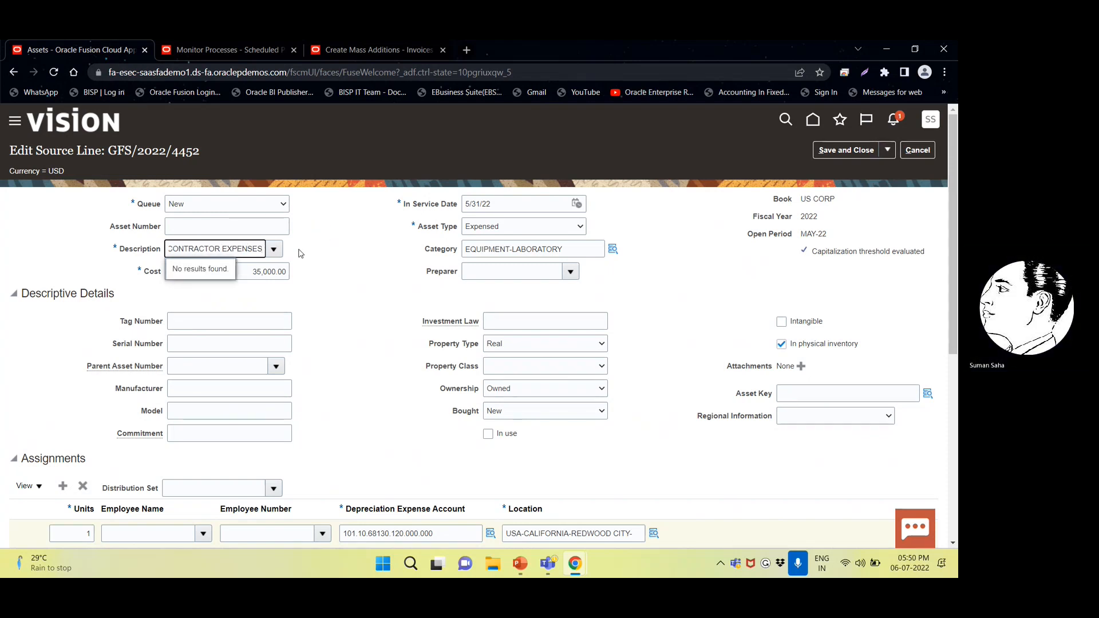
key("BackSpace")
key("BackSpace")
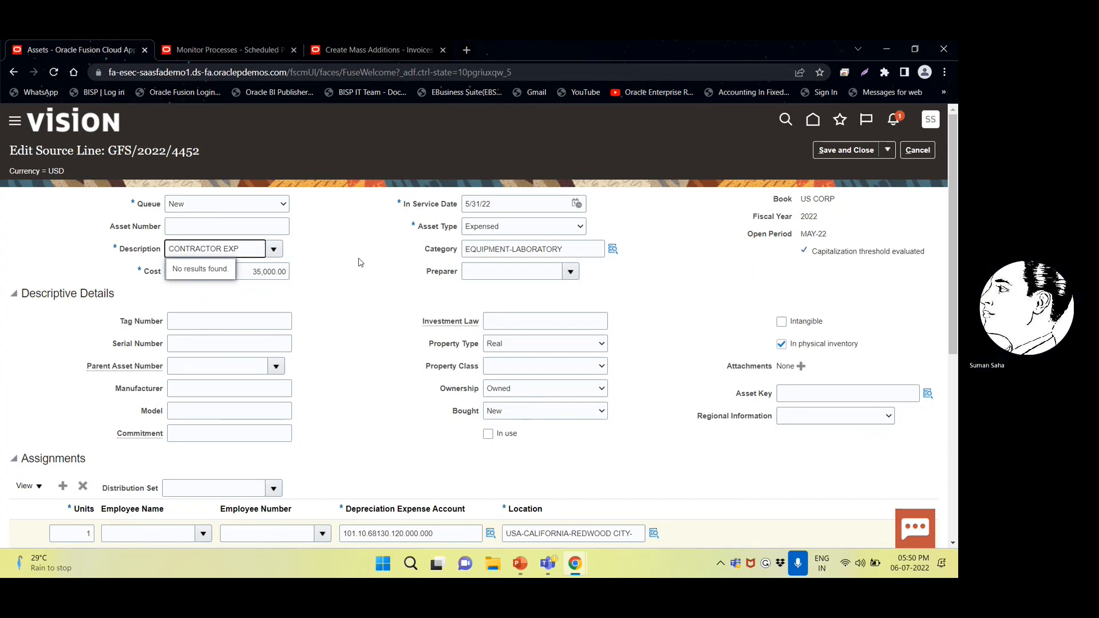
key("Tab")
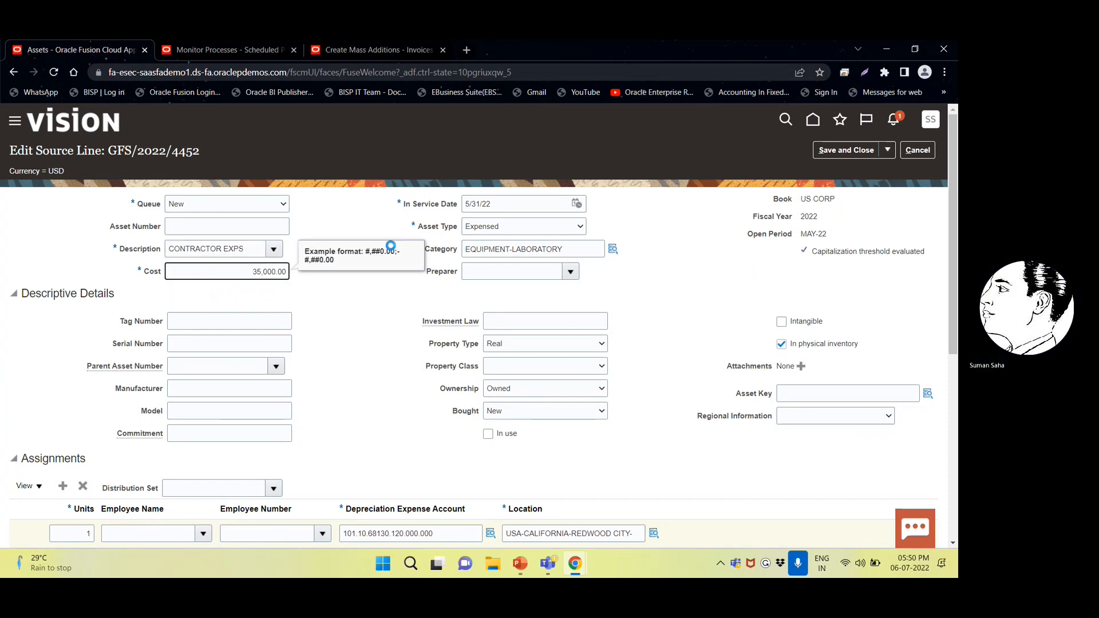
left_click(846, 150)
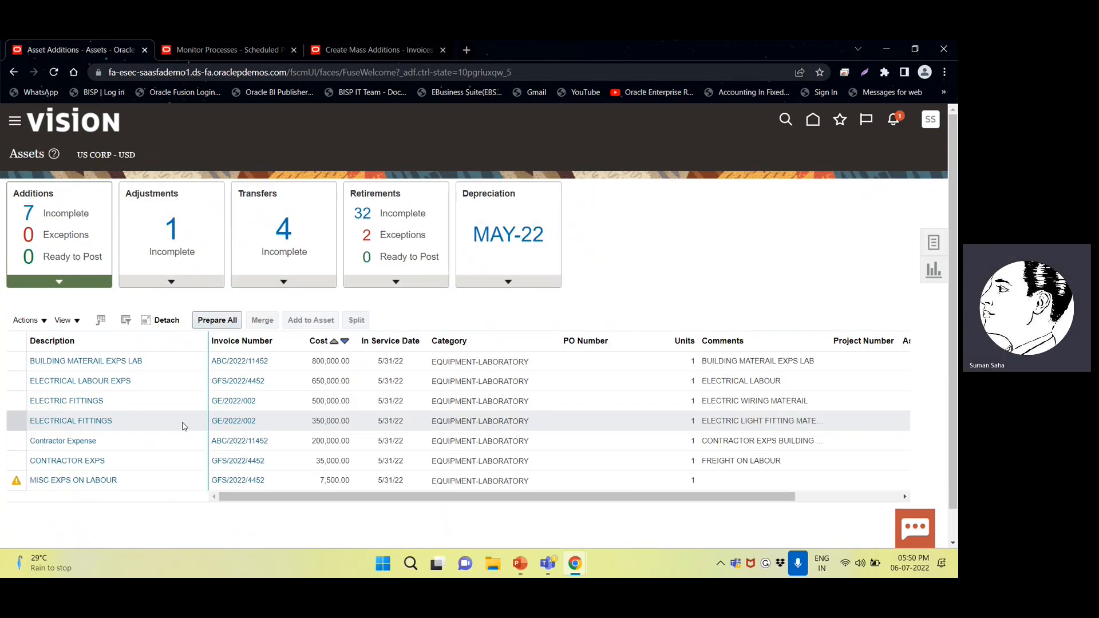
- Open the 200,000.00 Contractor Expense source line, change its description to CONTRACTOR EXPS, and save and close the line
left_click(83, 440)
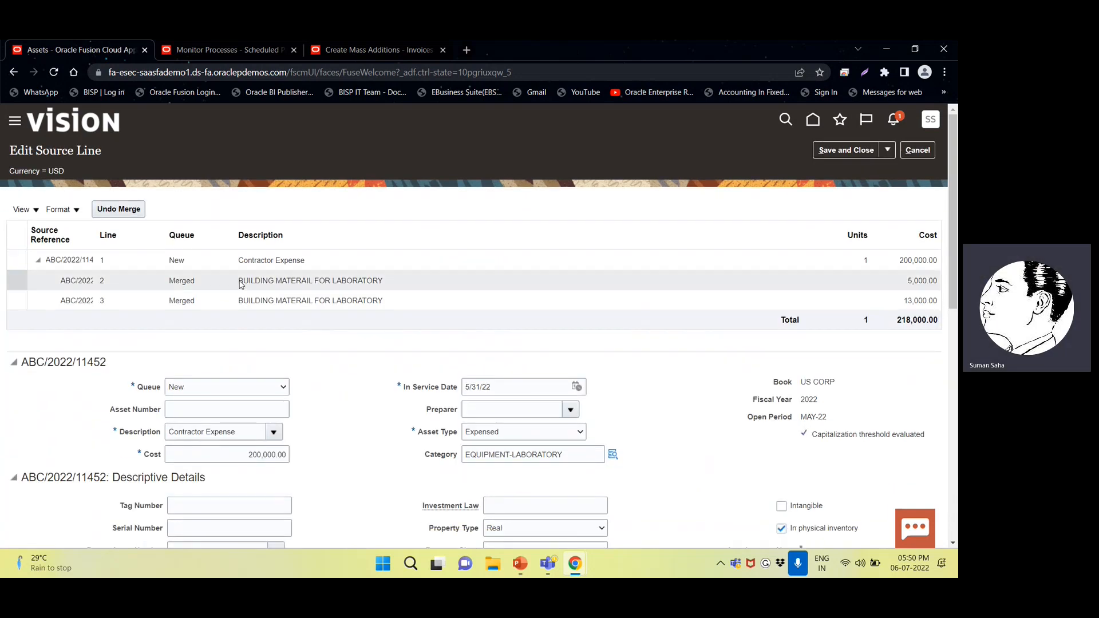
left_click(226, 432)
left_click(118, 433)
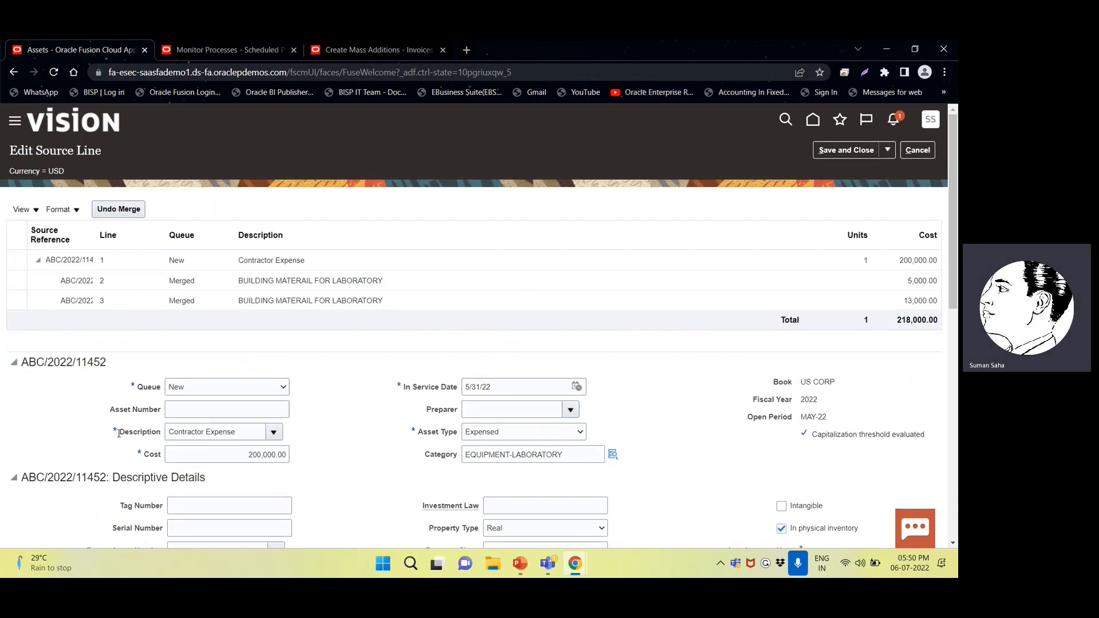
left_click(251, 433)
left_click(112, 434)
double_click(247, 431)
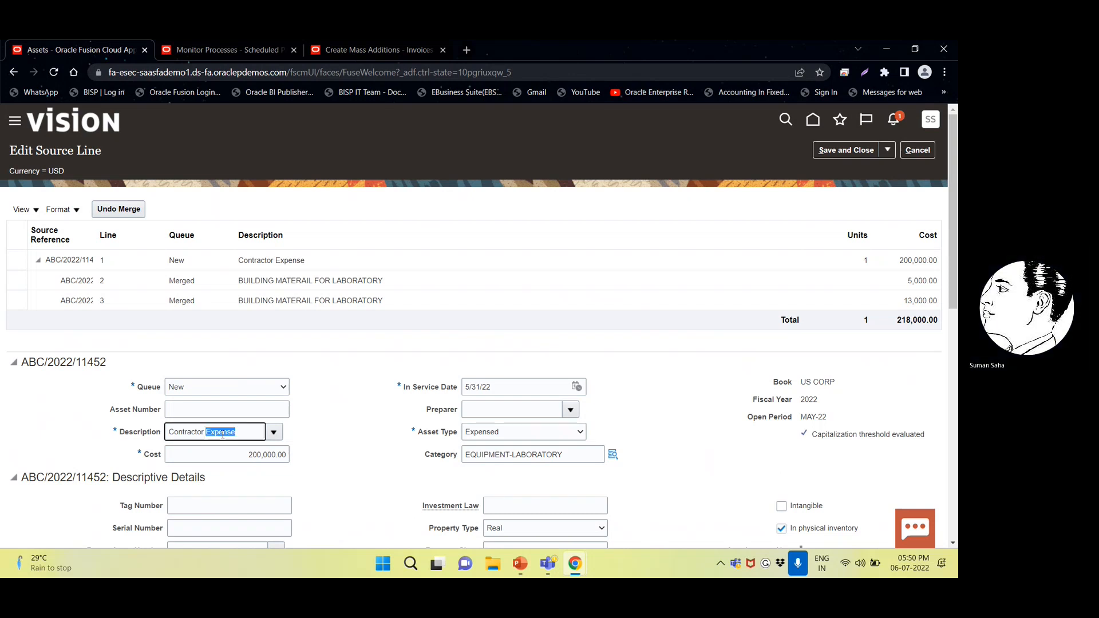
left_click(127, 433)
left_click(127, 434)
key("BackSpace")
key("BackSpace")
key("BackSpace")
key("BackSpace")
key("BackSpace")
key("BackSpace")
key("BackSpace")
key("BackSpace")
key("BackSpace")
key("BackSpace")
key("BackSpace")
key("BackSpace")
type("CONTRA")
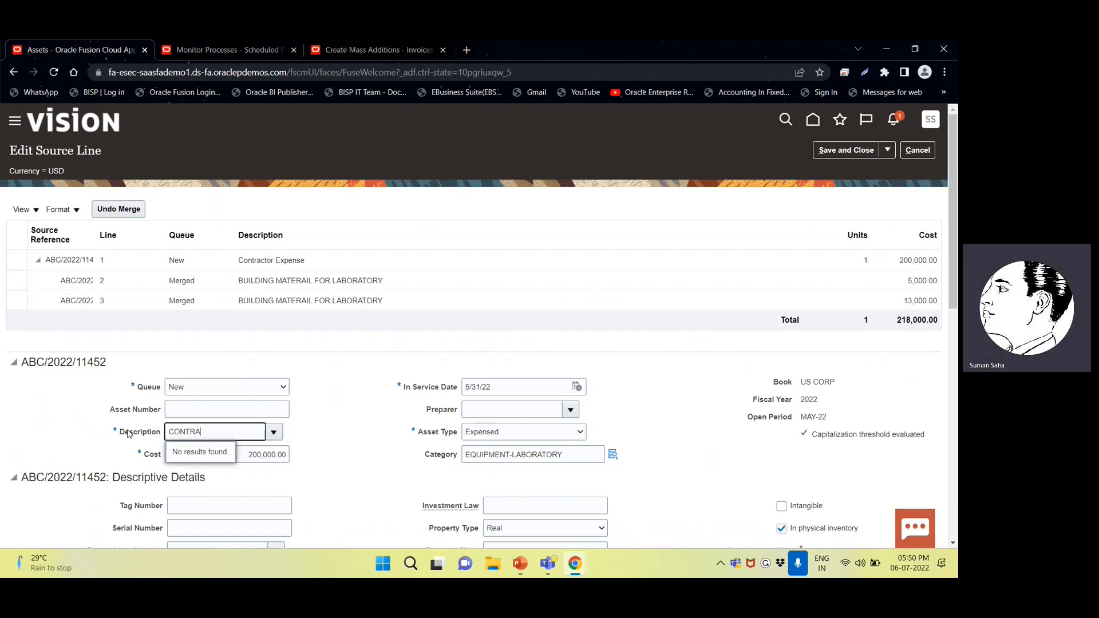
type("CTOR EXP")
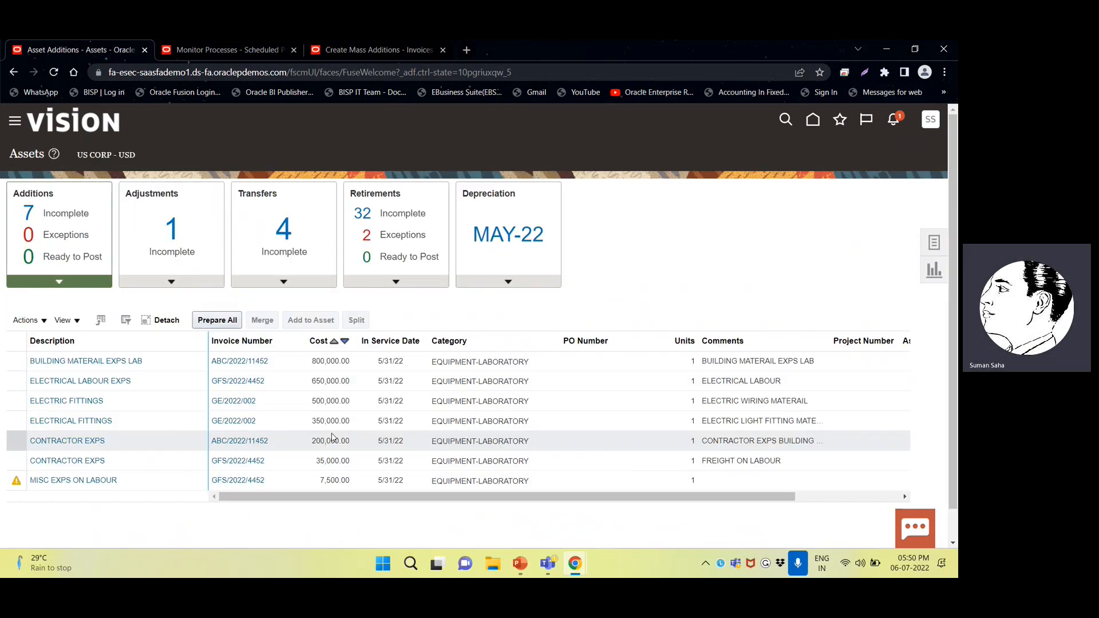
- Open the MISC EXPS ON LABOUR source line and change its description to CONTRACTOR EXPS
left_click(85, 481)
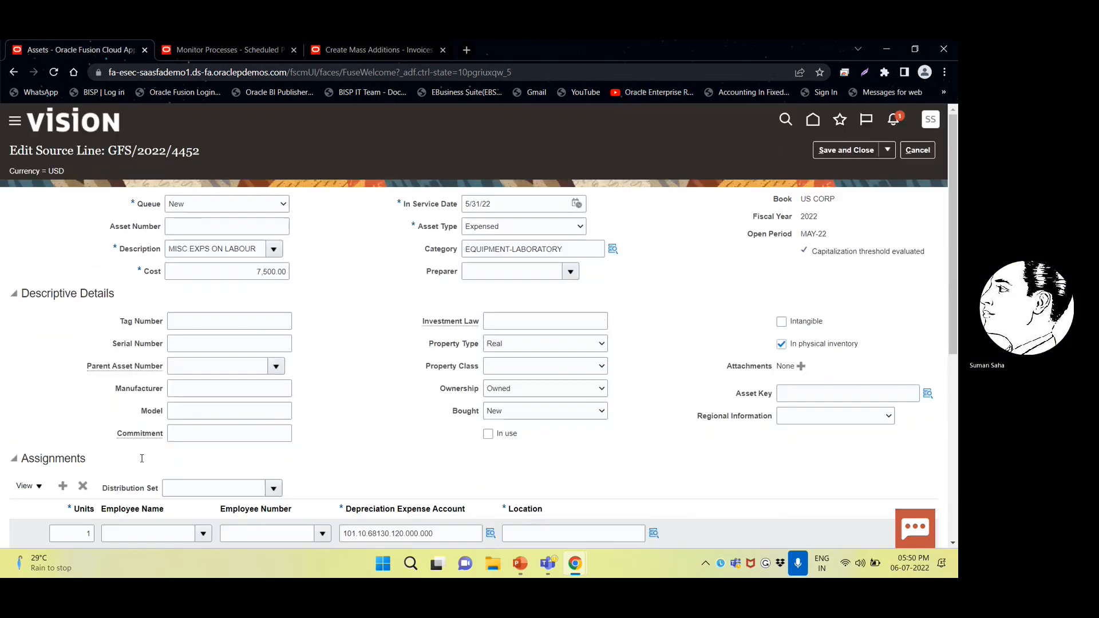
double_click(241, 249)
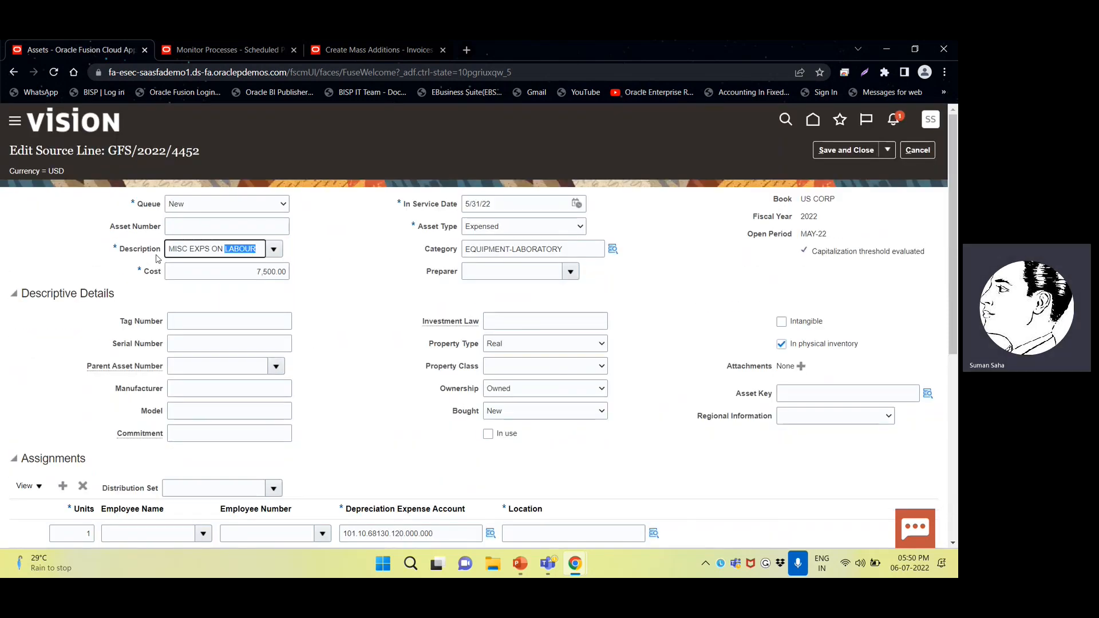
left_click(245, 251)
key("BackSpace")
key("BackSpace")
key("BackSpace")
key("BackSpace")
key("BackSpace")
key("BackSpace")
key("BackSpace")
key("BackSpace")
key("BackSpace")
key("BackSpace")
key("BackSpace")
key("BackSpace")
key("BackSpace")
key("BackSpace")
key("BackSpace")
key("BackSpace")
key("BackSpace")
key("BackSpace")
key("BackSpace")
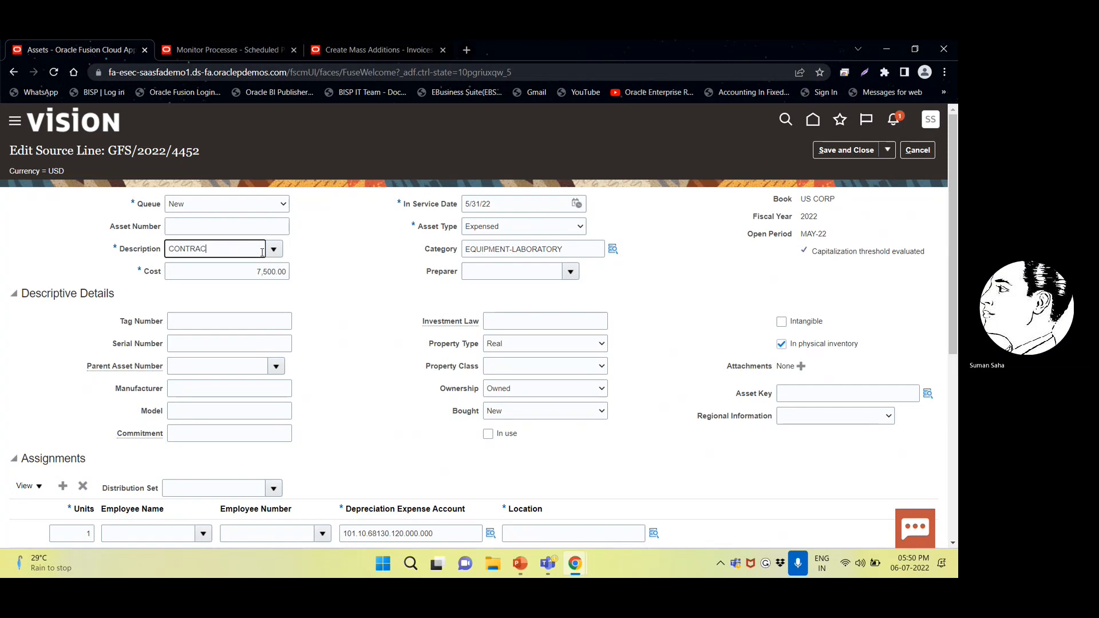
type("CONTRACTOR ")
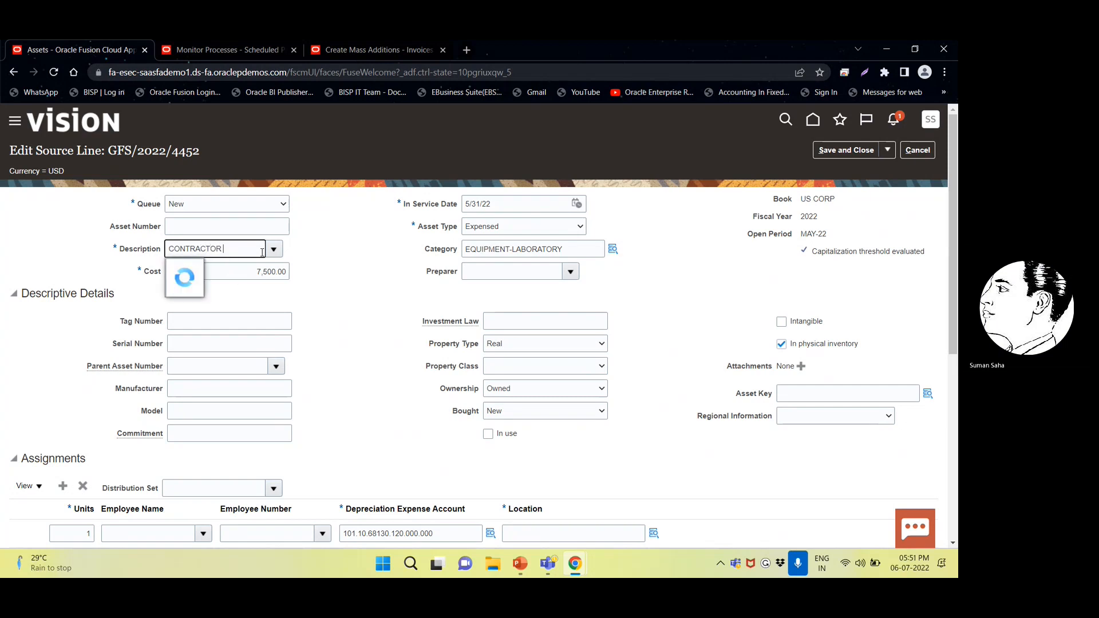
type("EXPS")
key("BackSpace")
key("Tab")
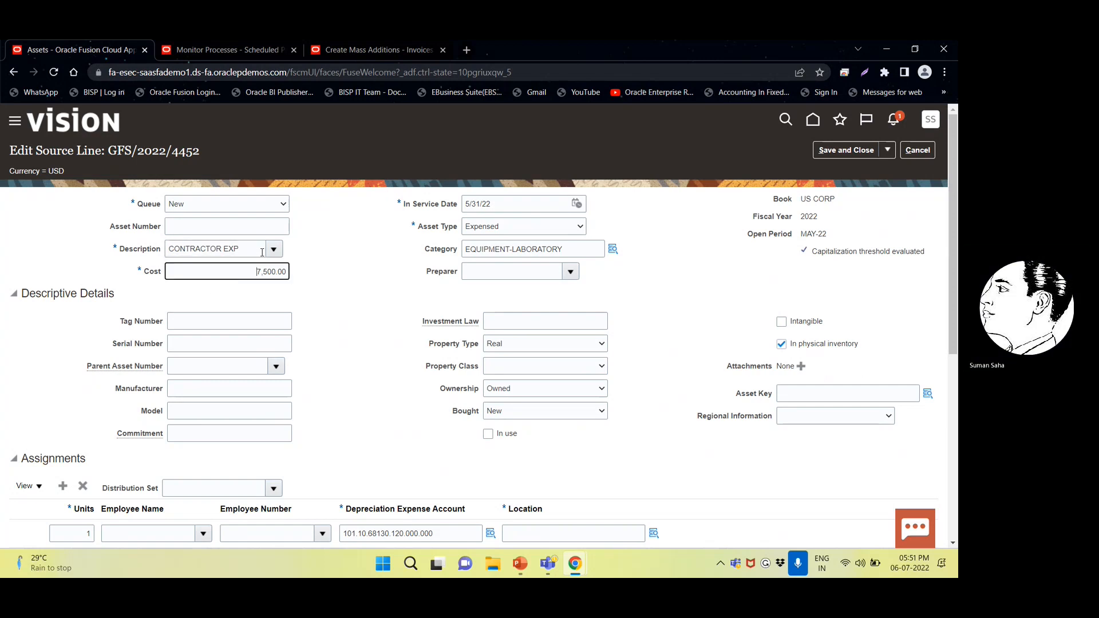
triple_click(263, 253)
double_click(251, 247)
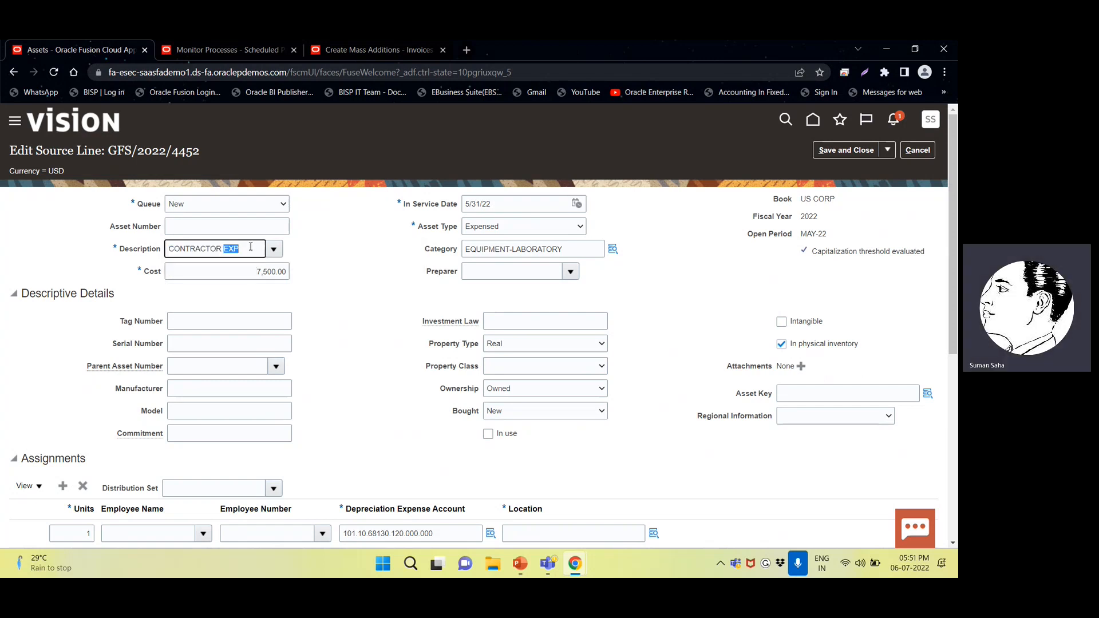
type("S")
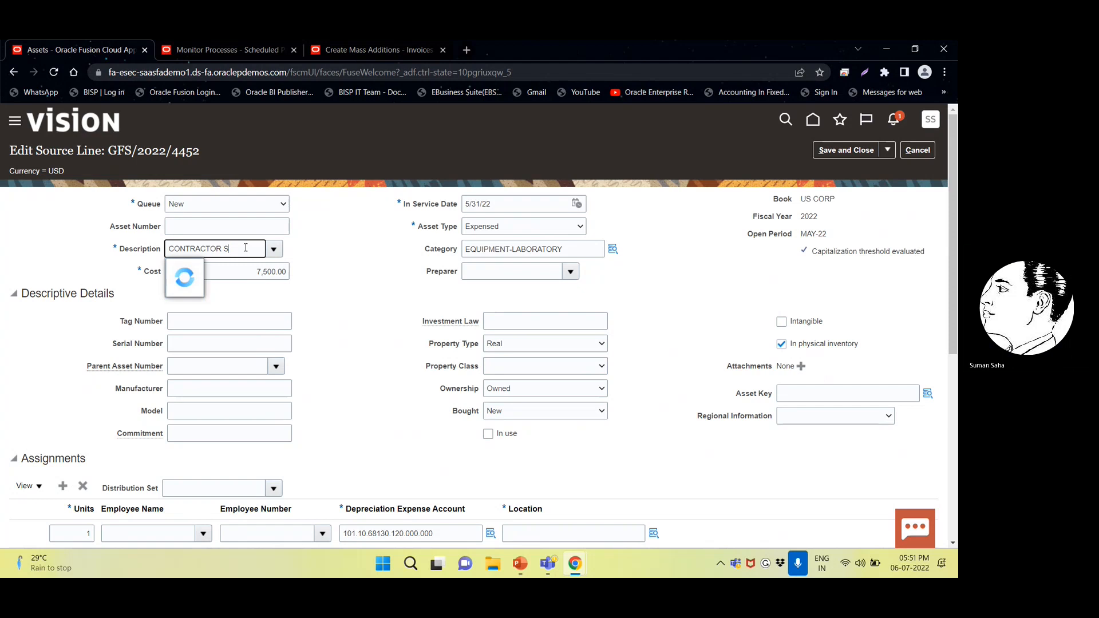
key("BackSpace")
type("EXP")
key("Tab")
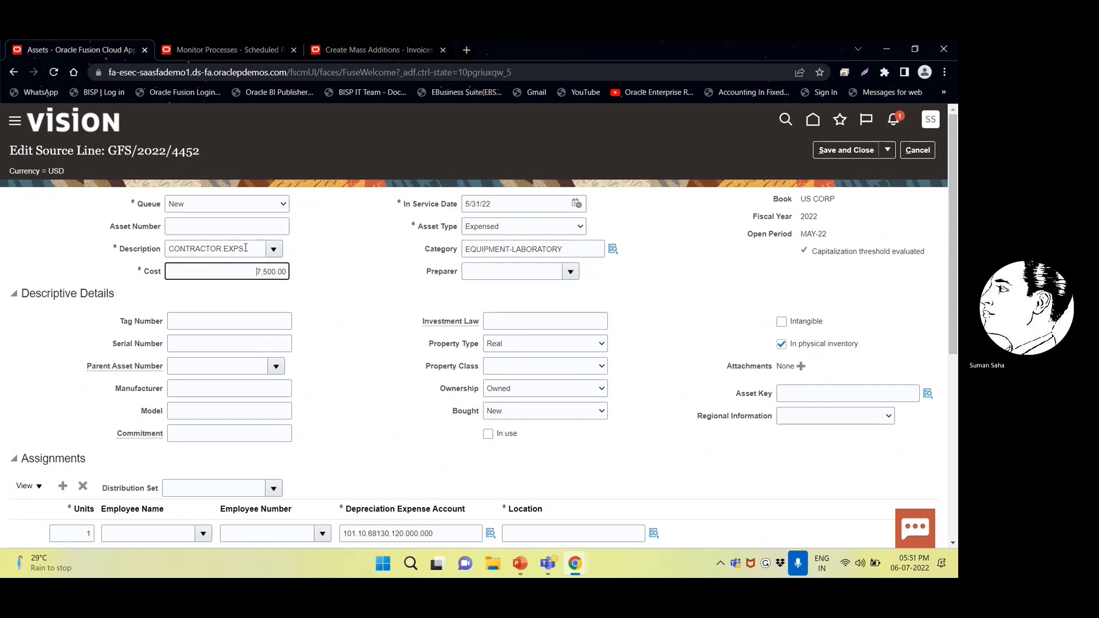
- Search the locations for the 7,500.00 line's assignment and assign USA-CALIFORNIA-REDWOOD CITY to it
scroll(339, 341, "down", 4)
scroll(339, 341, "down", 2)
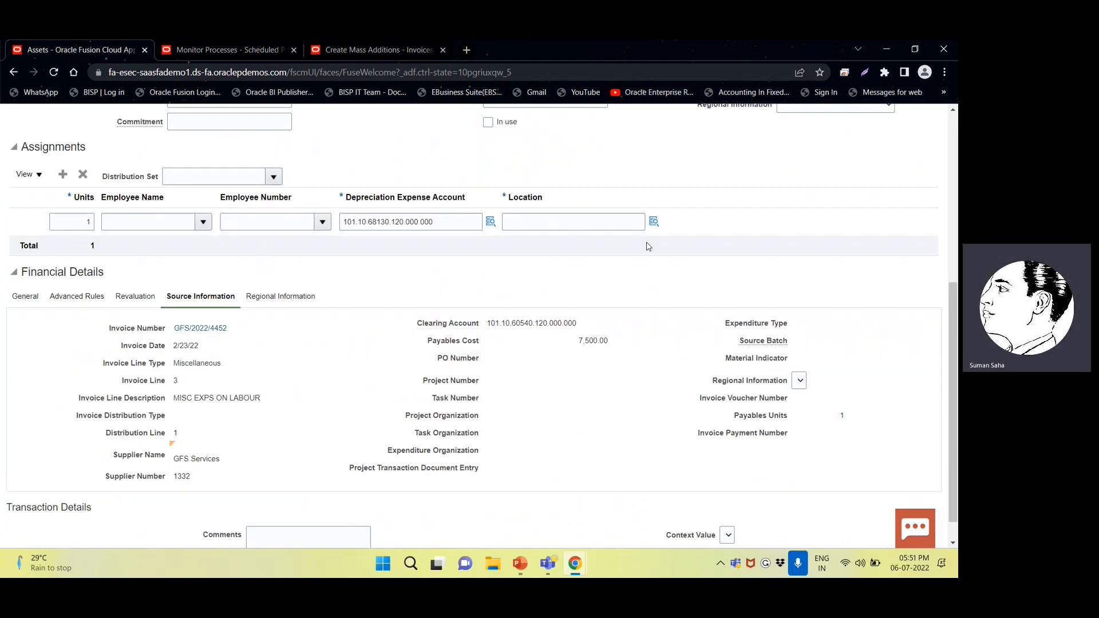
left_click(654, 222)
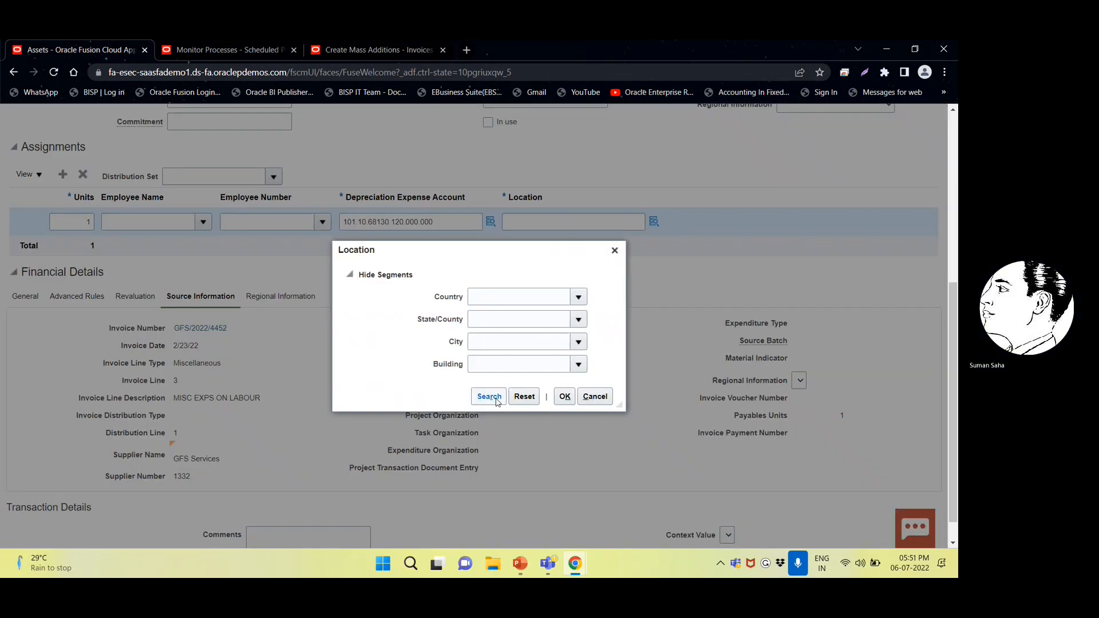
left_click(489, 396)
scroll(494, 403, "down", 3)
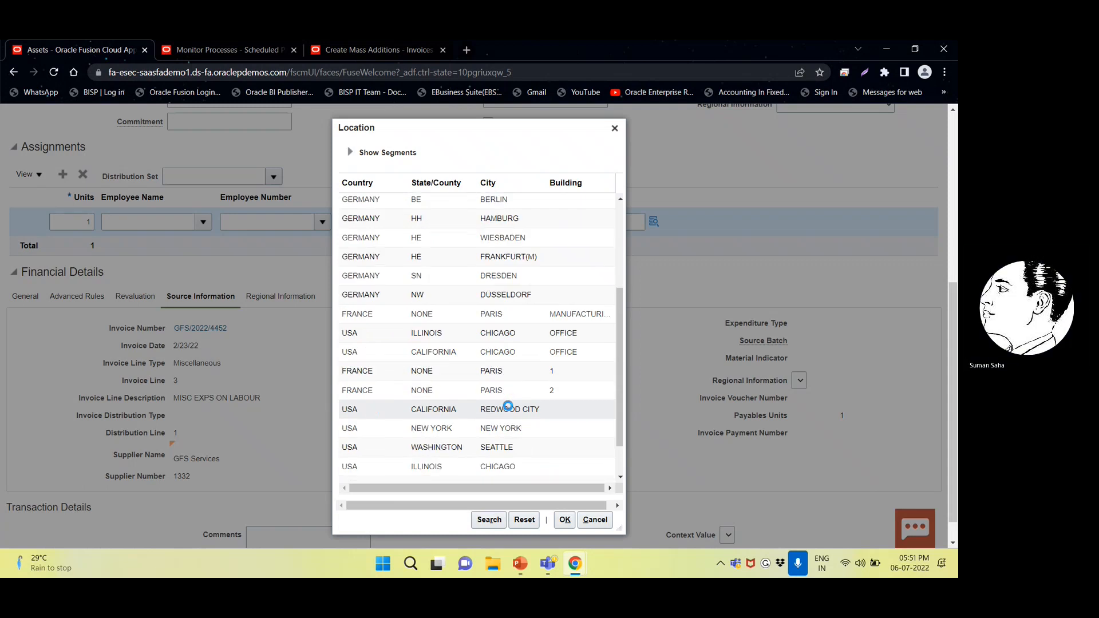
scroll(527, 355, "down", 2)
double_click(531, 331)
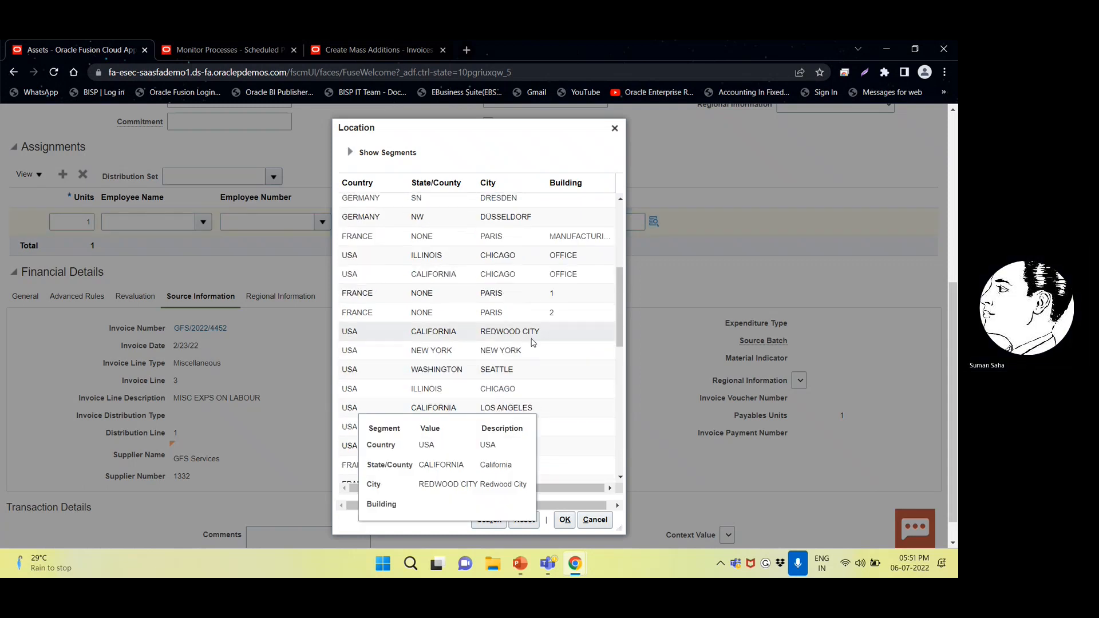
left_click(563, 519)
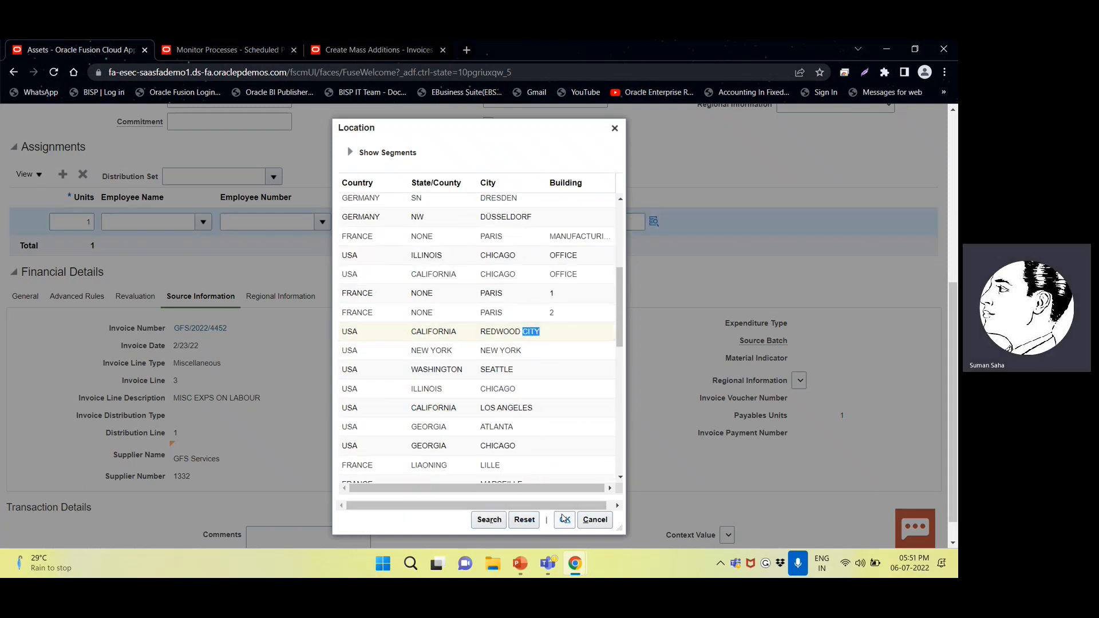
- Copy the invoice line description, MISC EXPS ON LABOUR, from the line's source information
scroll(359, 386, "down", 2)
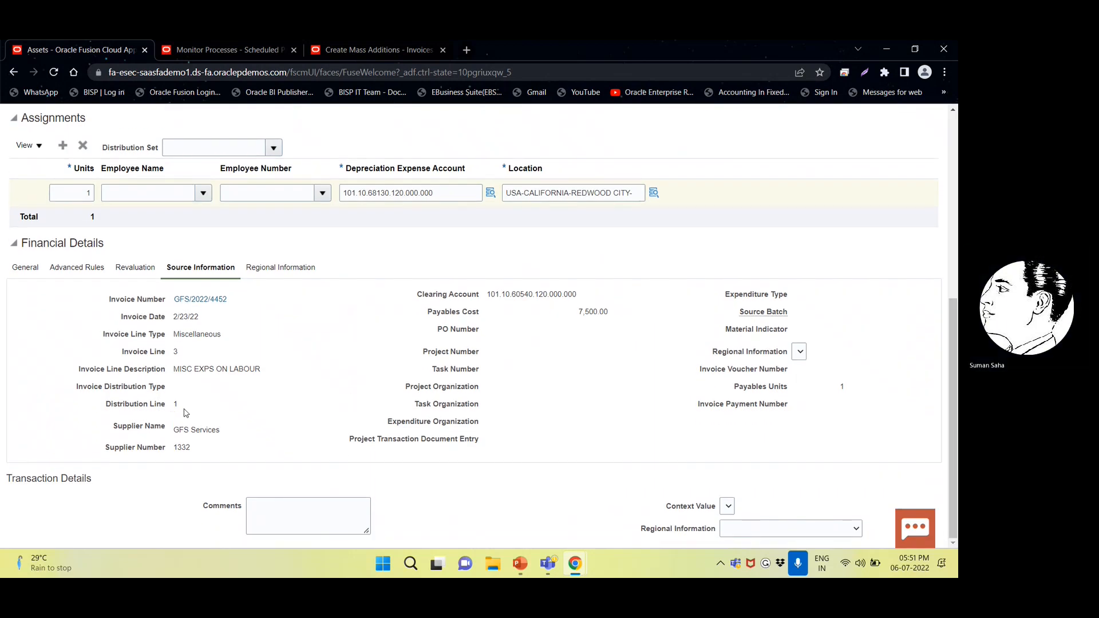
scroll(241, 322, "up", 4)
scroll(240, 318, "down", 3)
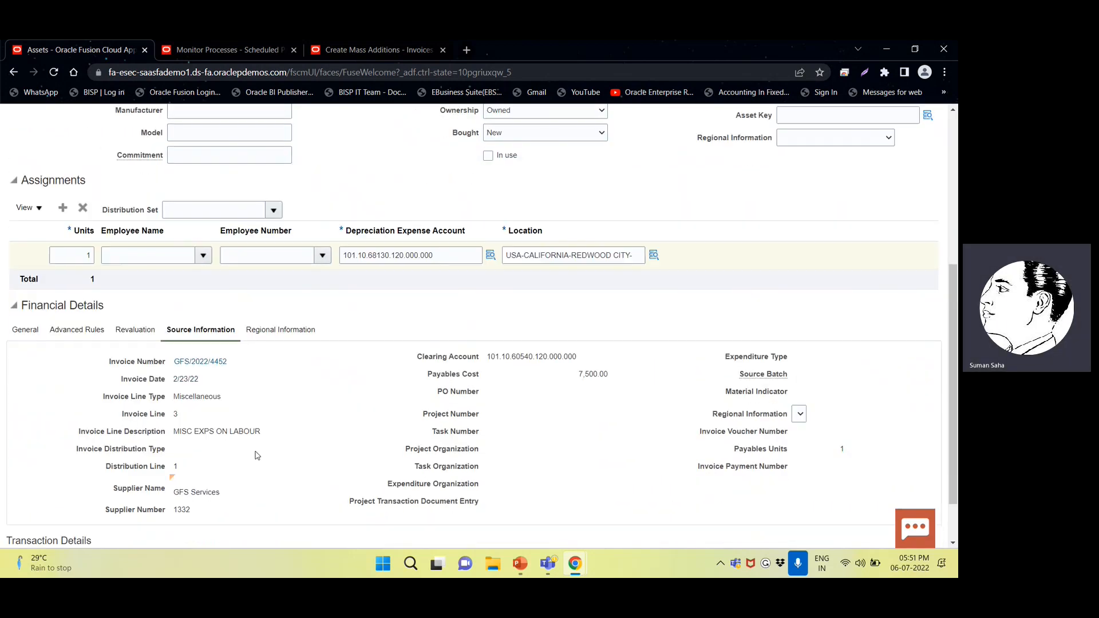
double_click(210, 432)
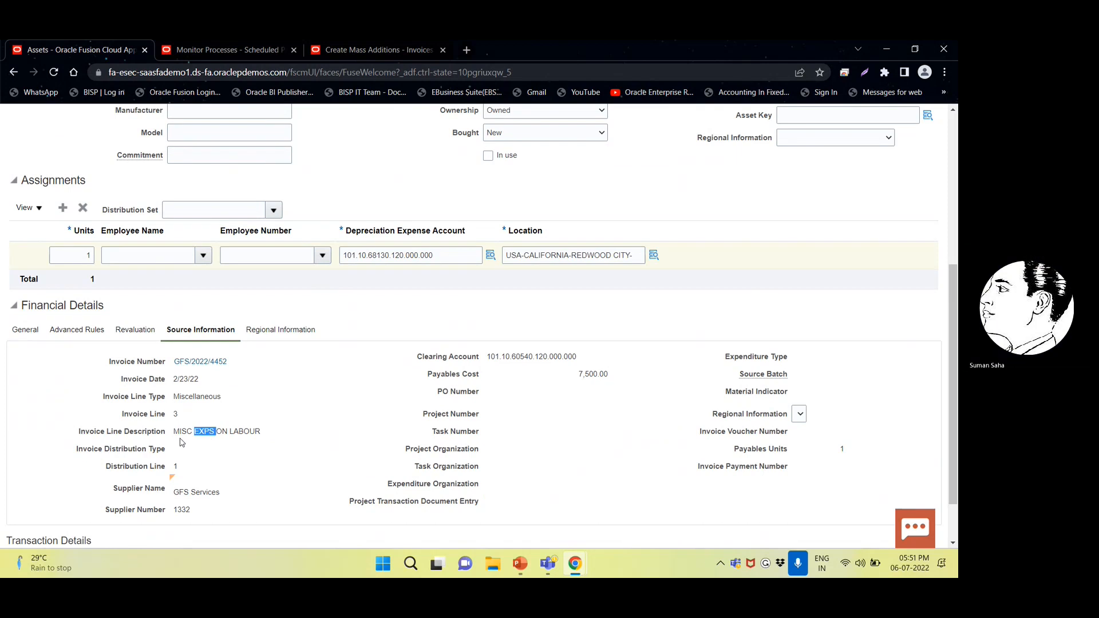
left_click_drag(174, 433, 261, 432)
key("ctrl+c")
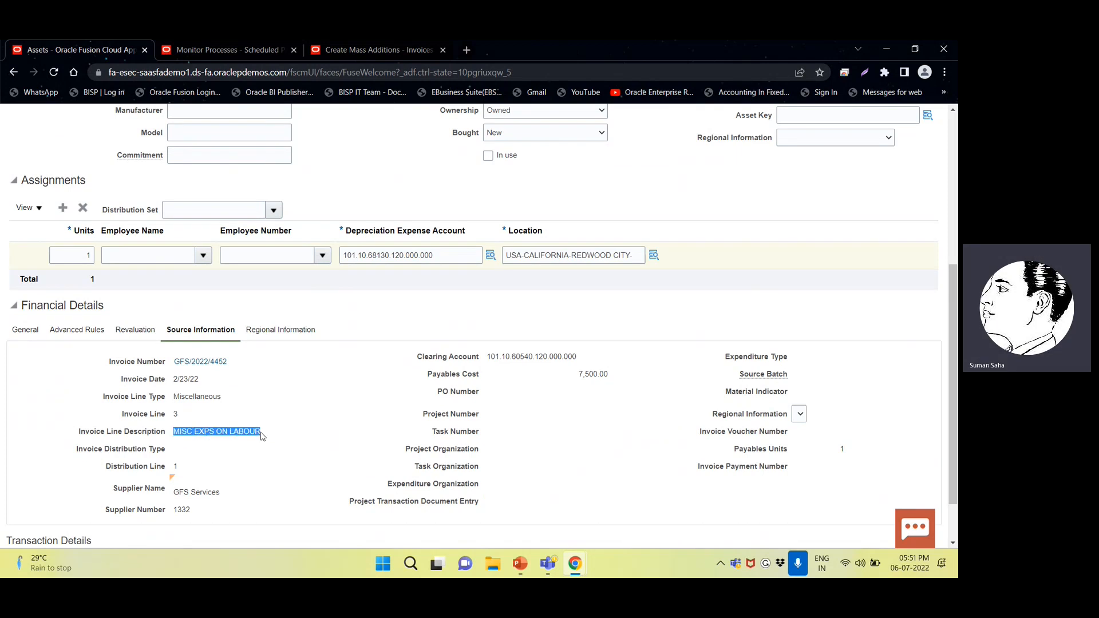
- Enter the comment "MISC EXPS ON LABOUR" in the source line's transaction details, then save and close the line
scroll(263, 498, "down", 1)
left_click(272, 512)
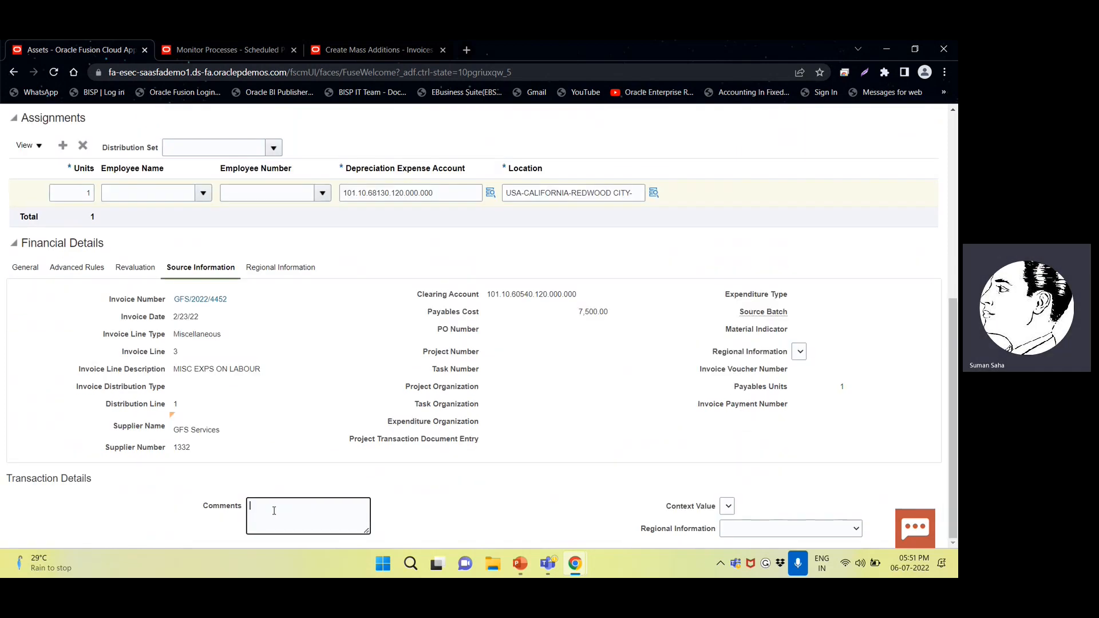
key("ctrl+v")
scroll(265, 492, "up", 6)
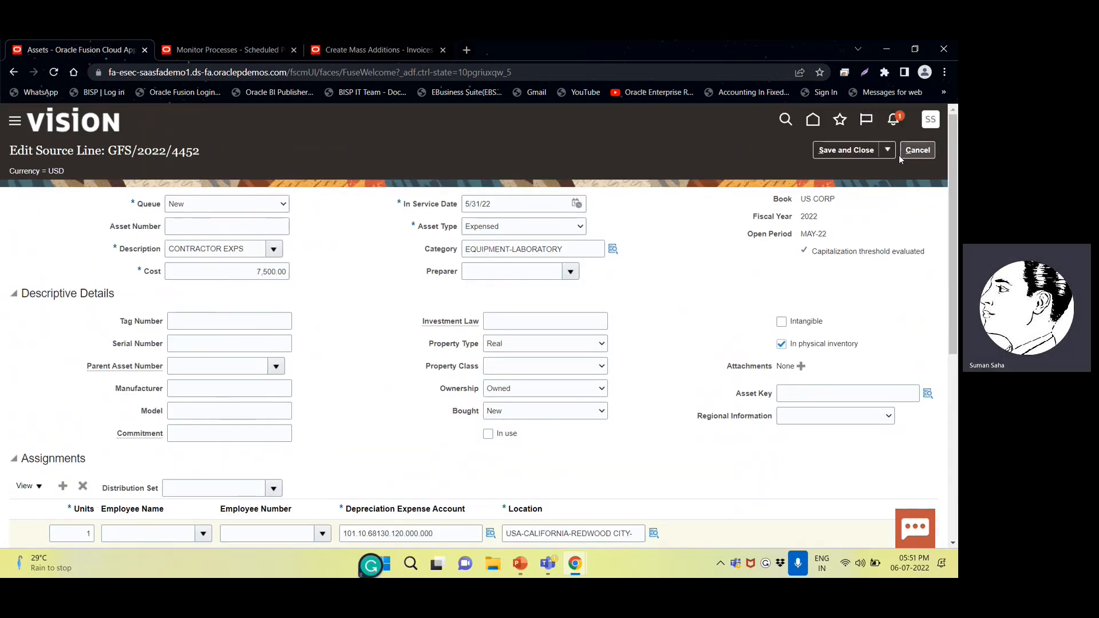
left_click(853, 150)
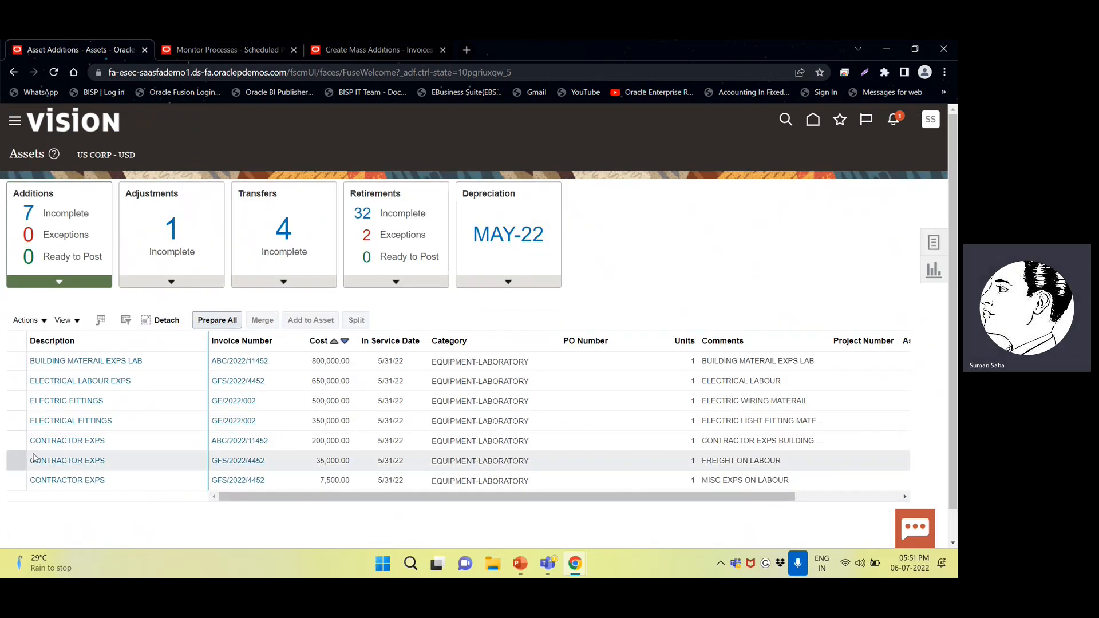
- Merge the three CONTRACTOR EXPS source lines, choosing the ABC/2022/11452 invoice line as the parent
left_click_drag(16, 447, 12, 478)
left_click(261, 320)
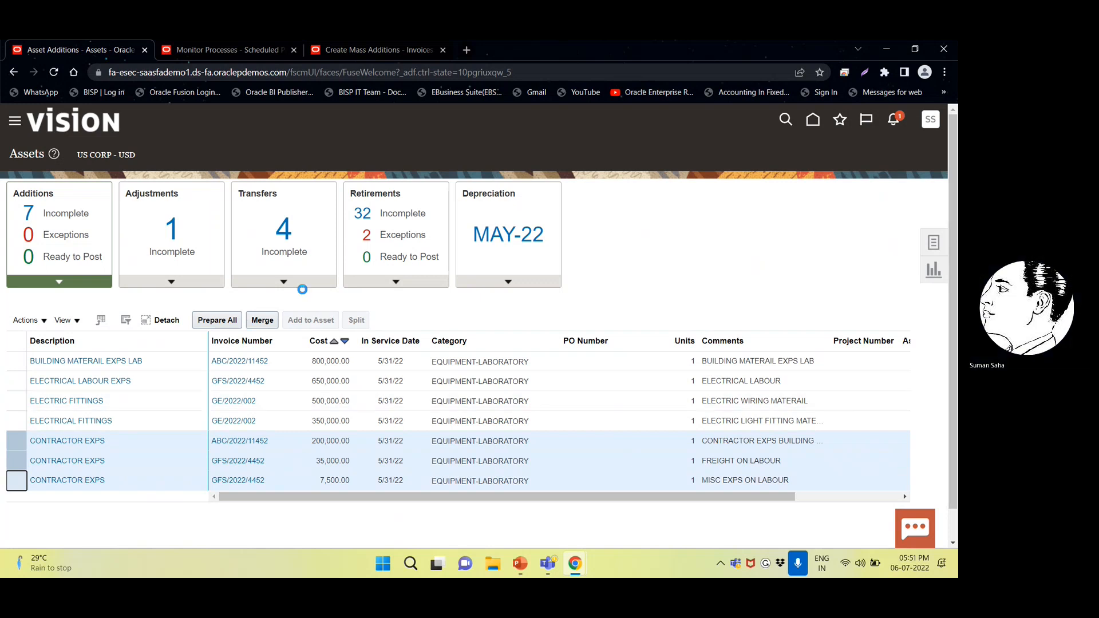
left_click(264, 321)
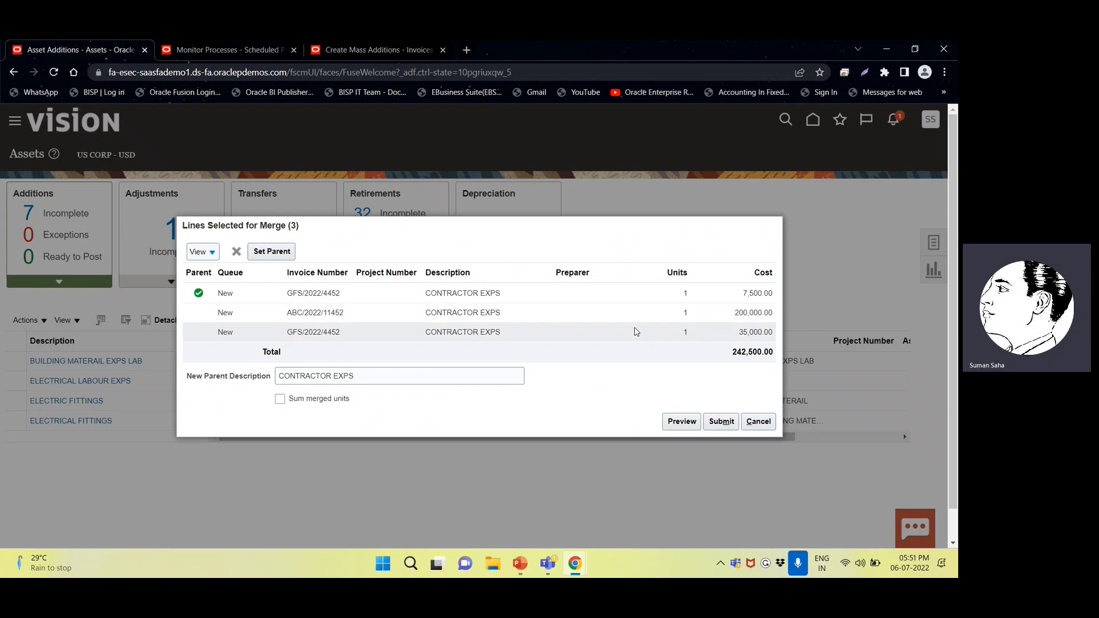
left_click(208, 318)
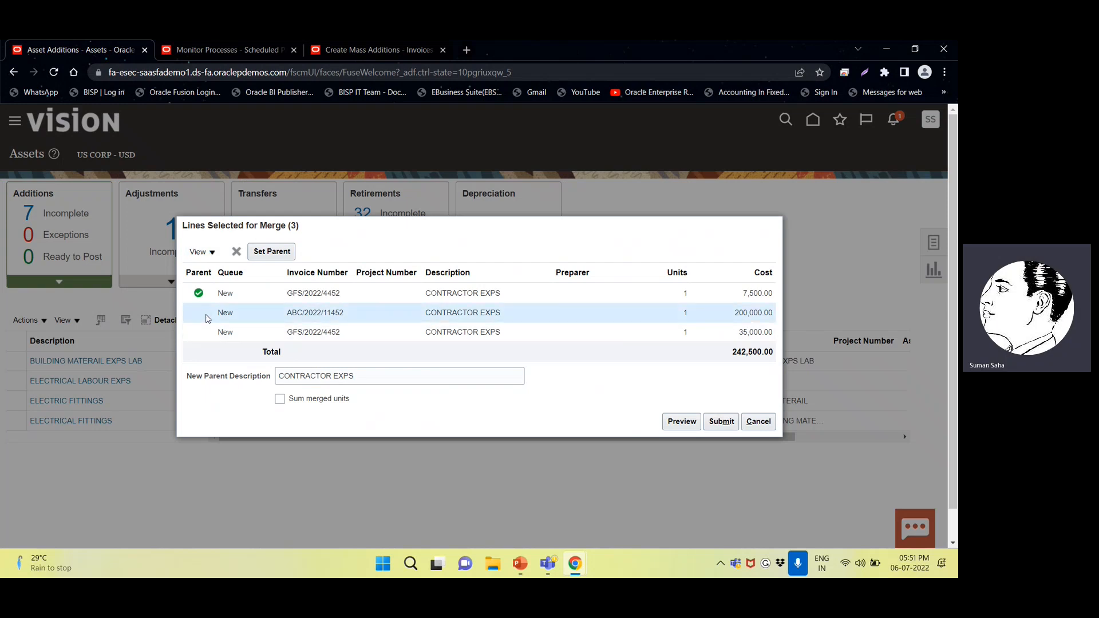
left_click(267, 252)
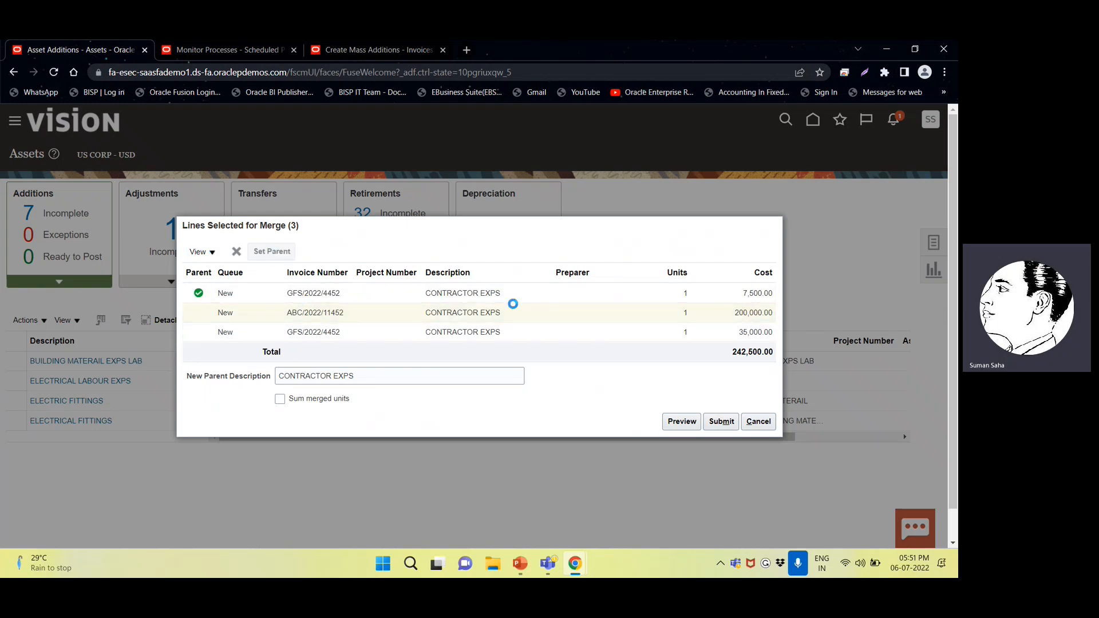
left_click(726, 422)
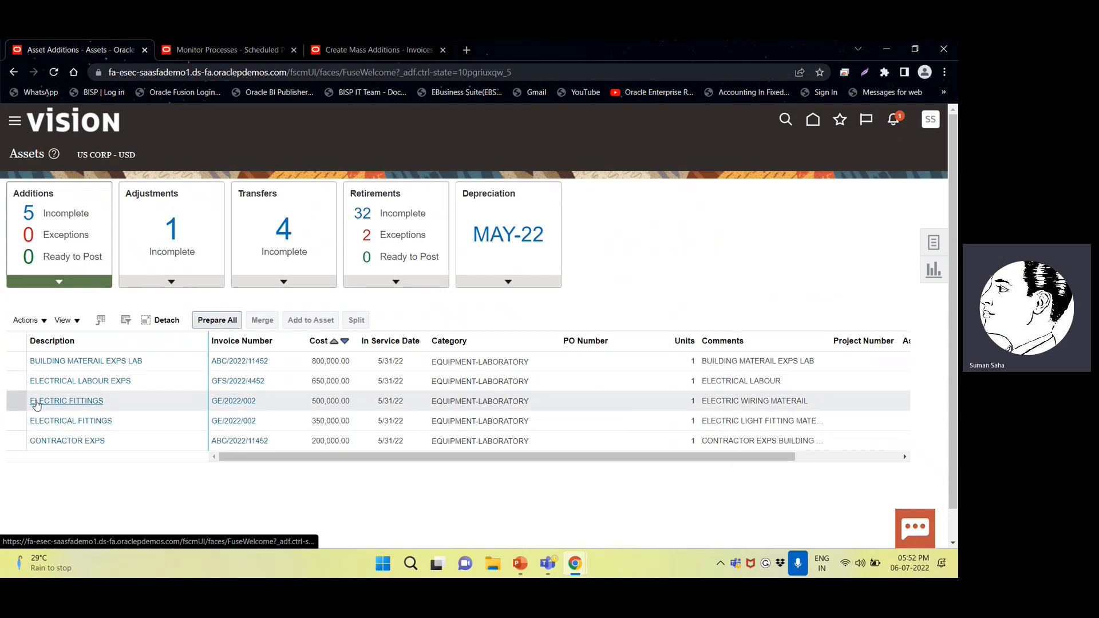
- Merge the ELECTRICAL FITTINGS source line into the ELECTRIC FITTINGS line of invoice GE/2022/002
left_click(16, 401)
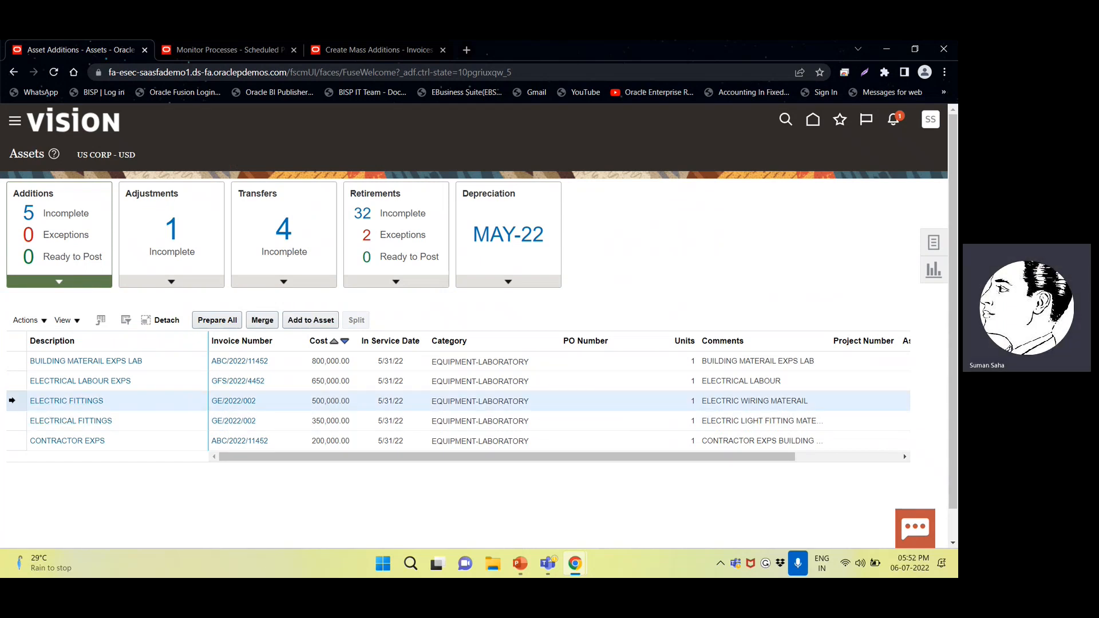
left_click(15, 417, "ctrl")
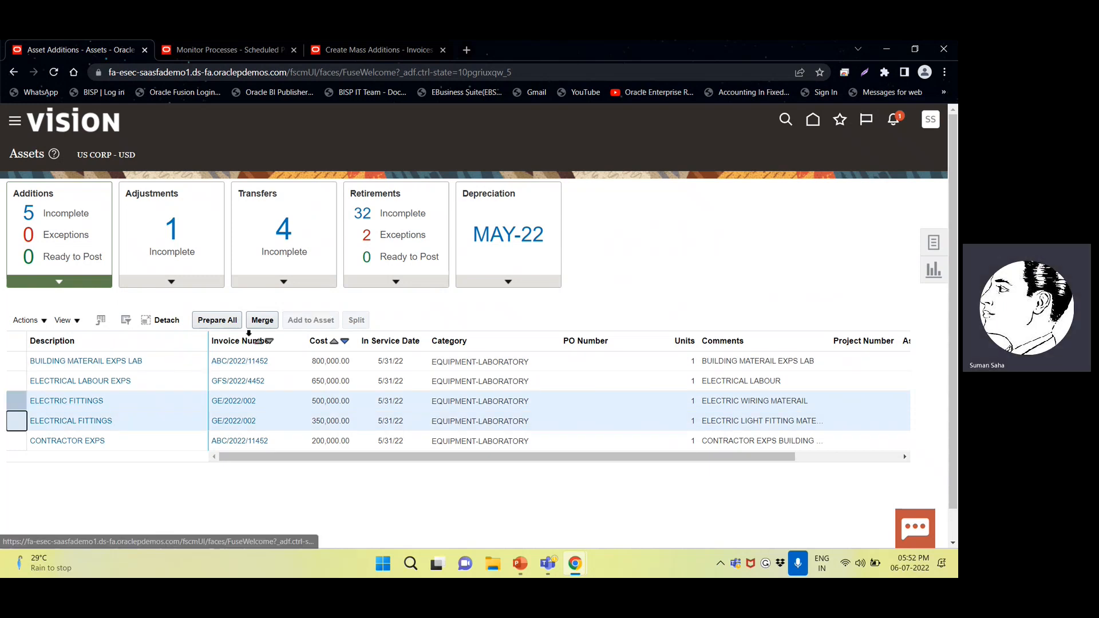
left_click(260, 320)
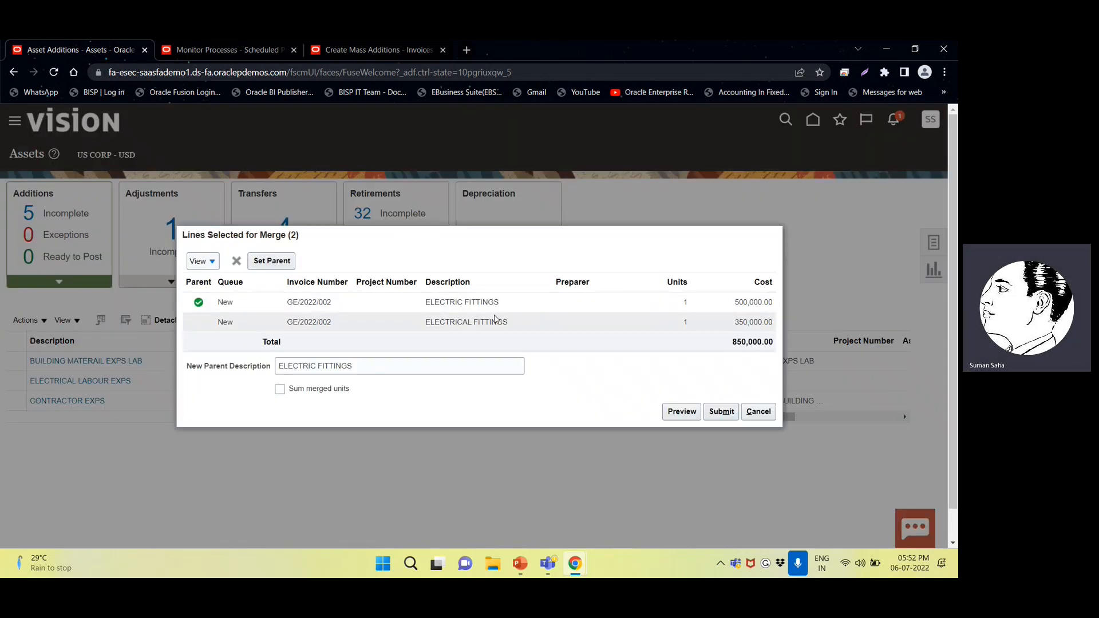
left_click(722, 414)
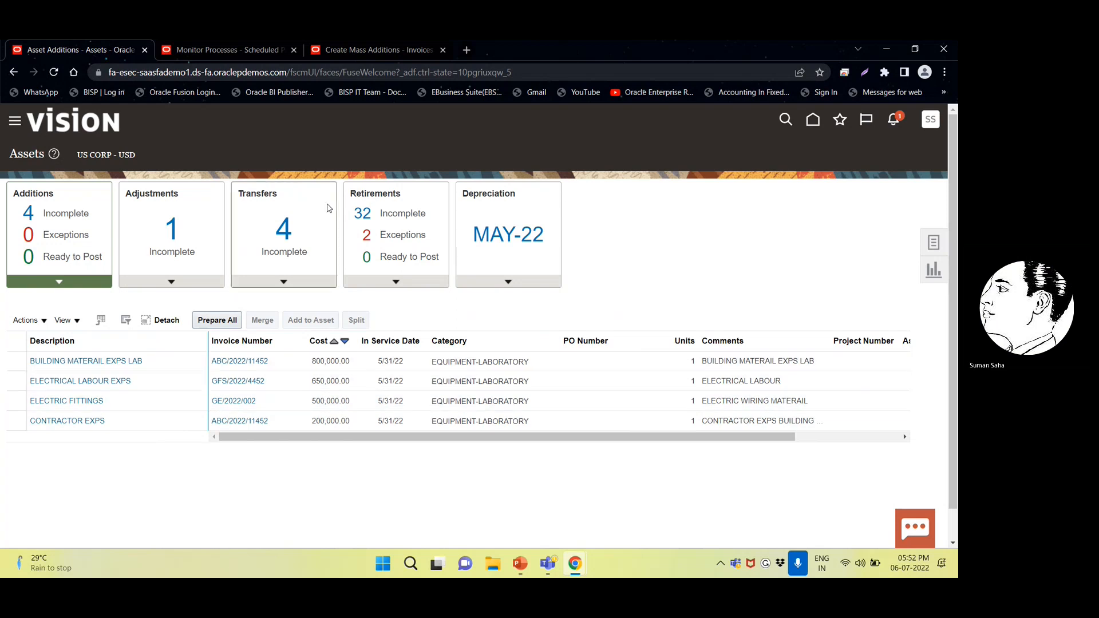
- Open Asset Inquiry in the browser tab showing scheduled processes to look up the number of the recently added OFFICE LAB asset
left_click(404, 51)
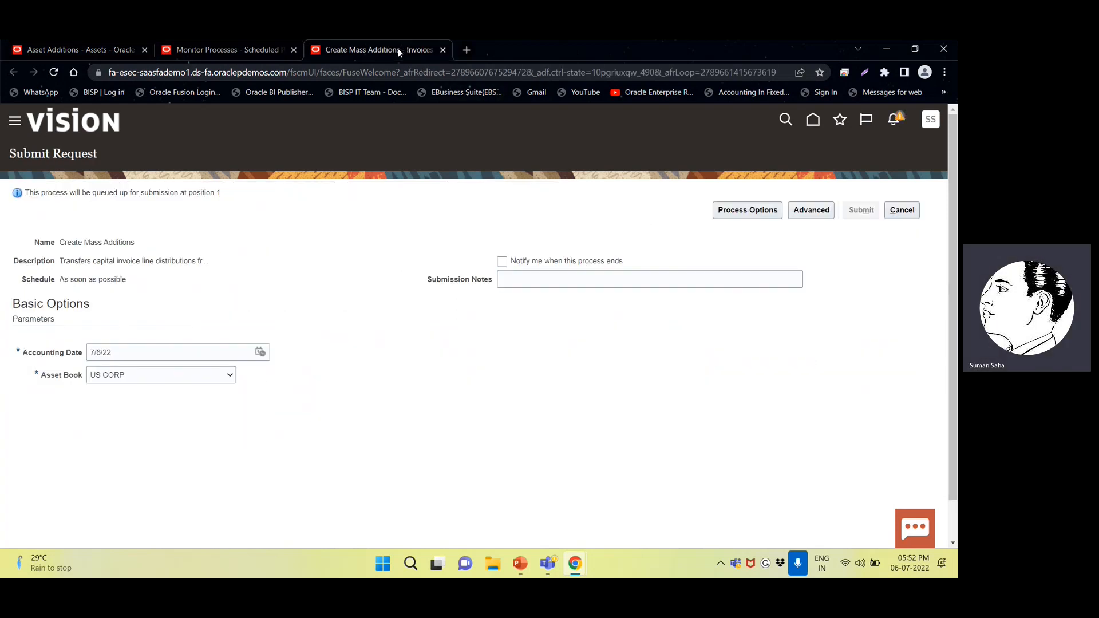
left_click(248, 50)
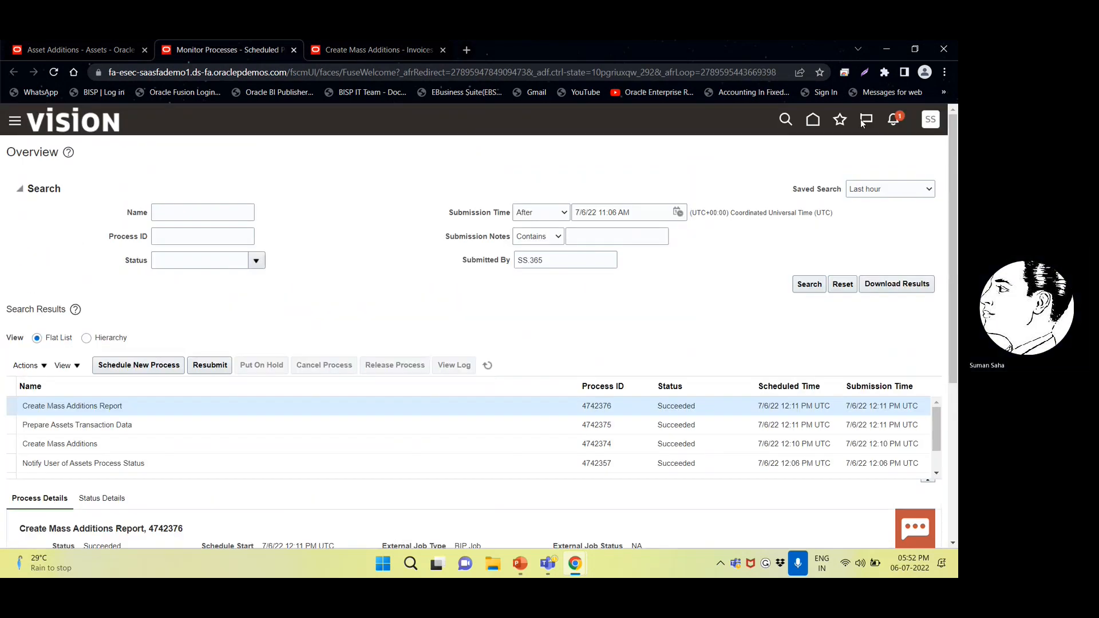
left_click(811, 120)
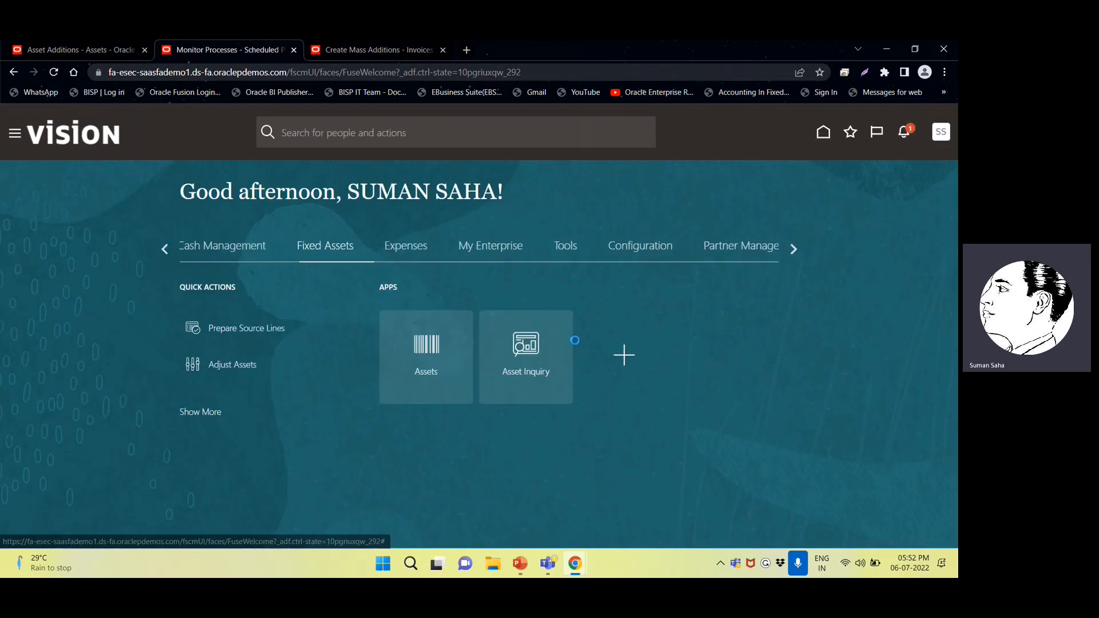
left_click(431, 358)
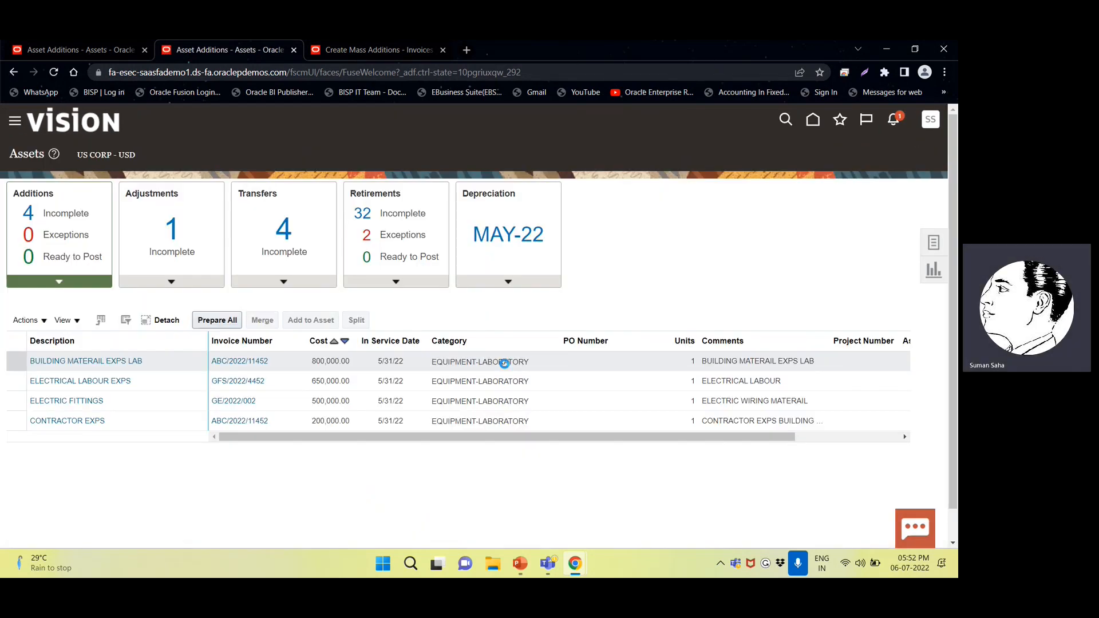
left_click(933, 242)
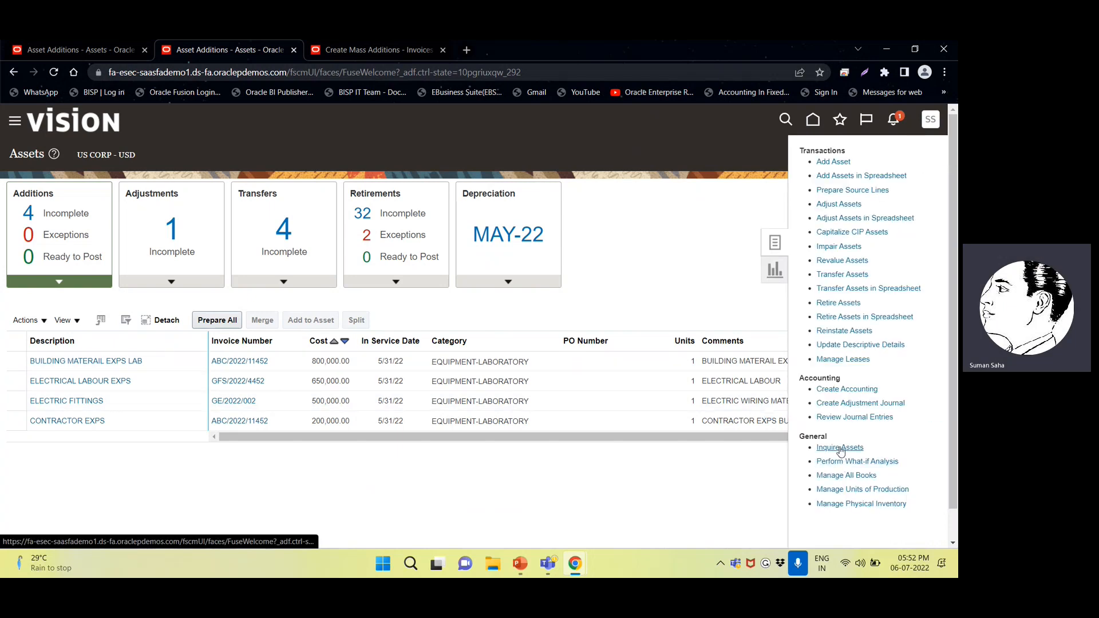
left_click(840, 448)
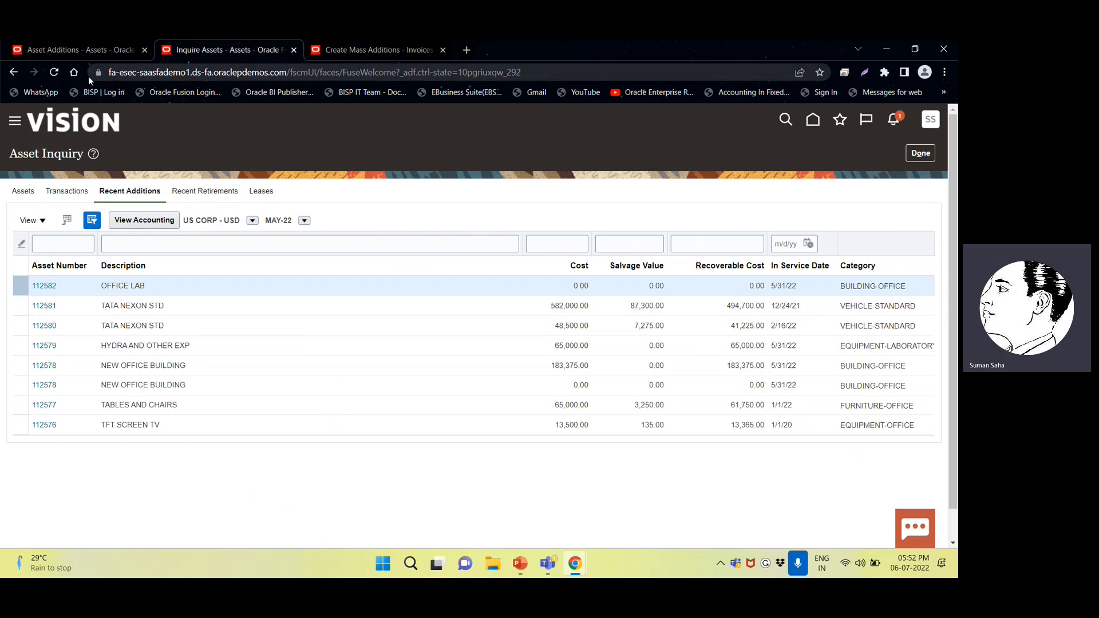
- Back in the asset additions browser tab, add the BUILDING MATERAIL EXPS LAB source line to asset 112582
left_click(129, 56)
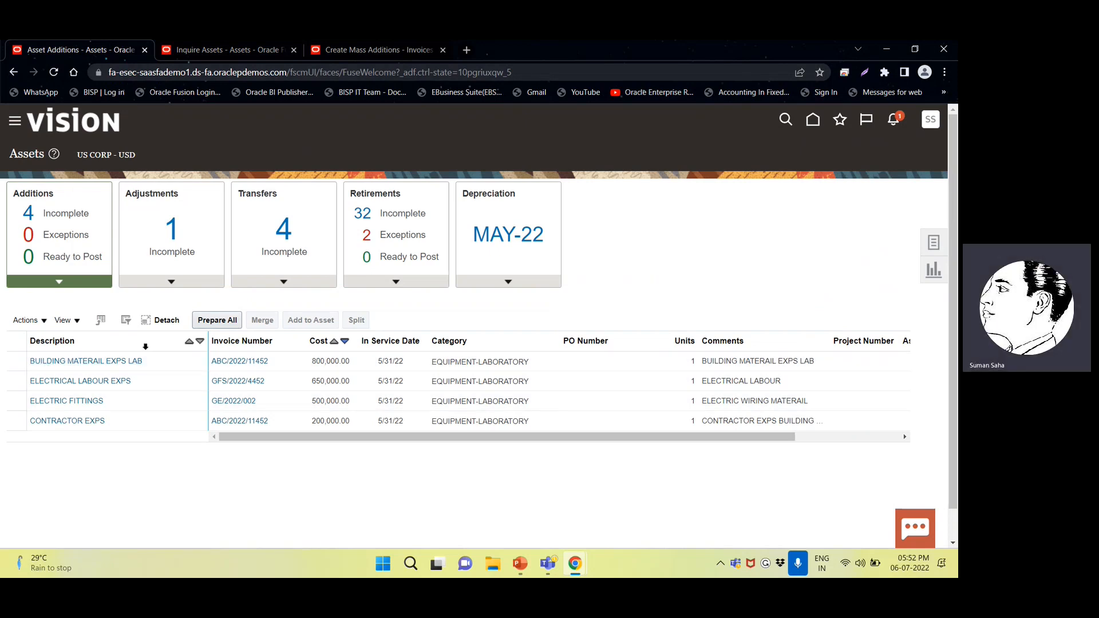
left_click(17, 361)
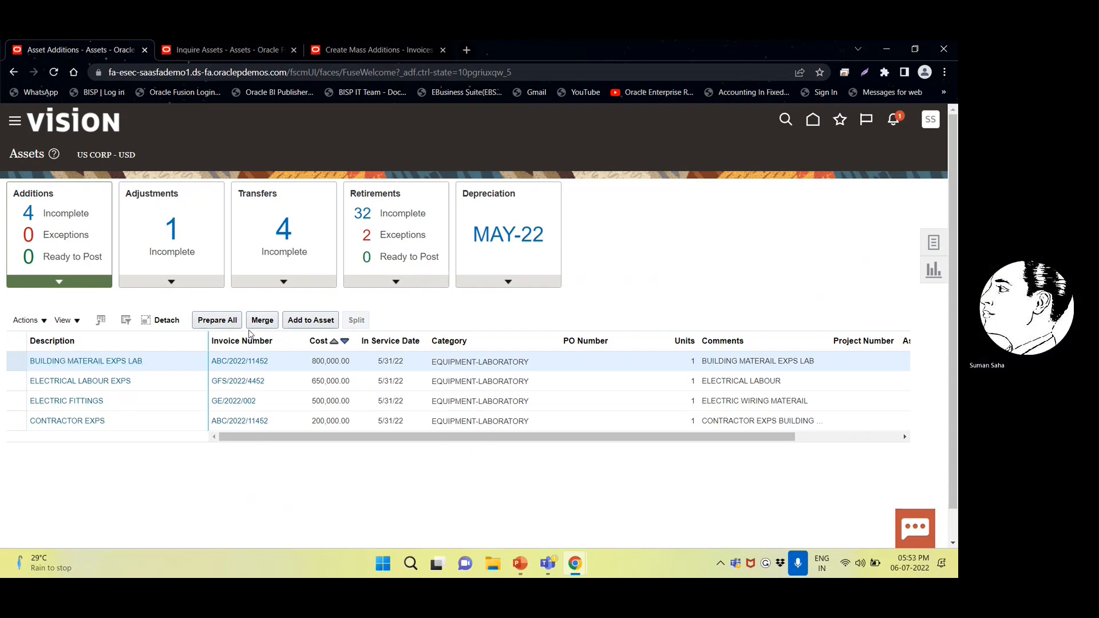
left_click(314, 321)
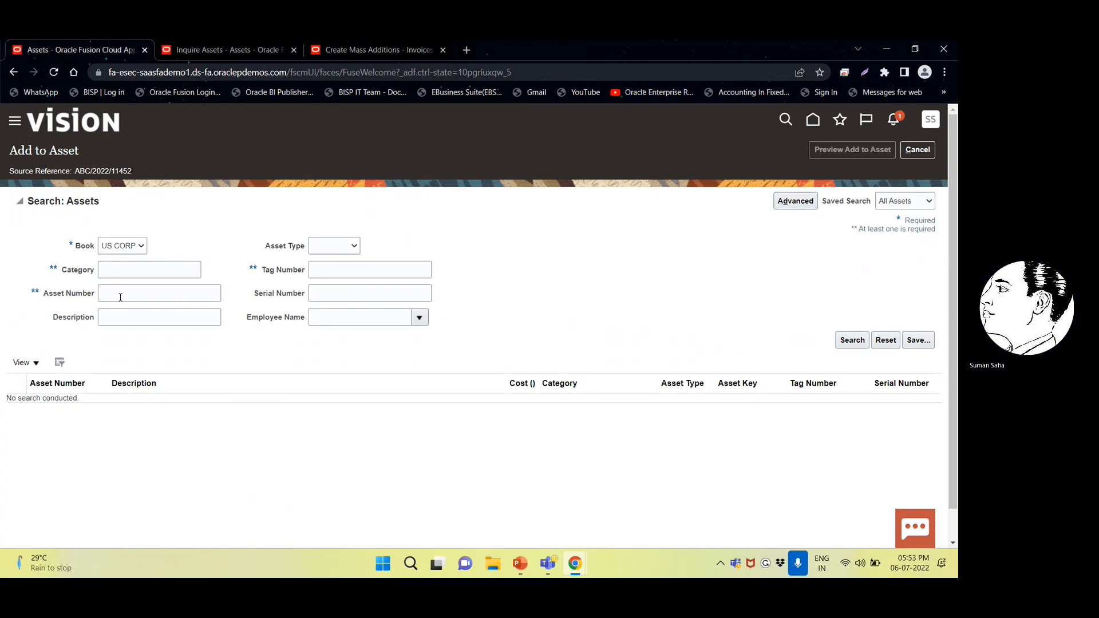
left_click(122, 292)
type("112582")
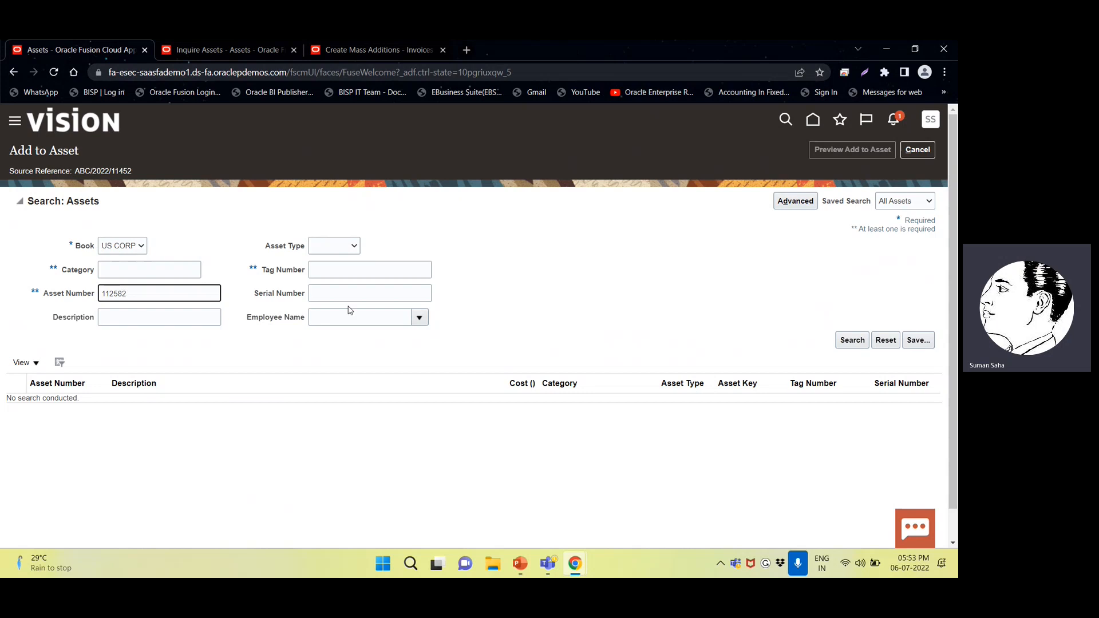
left_click(852, 340)
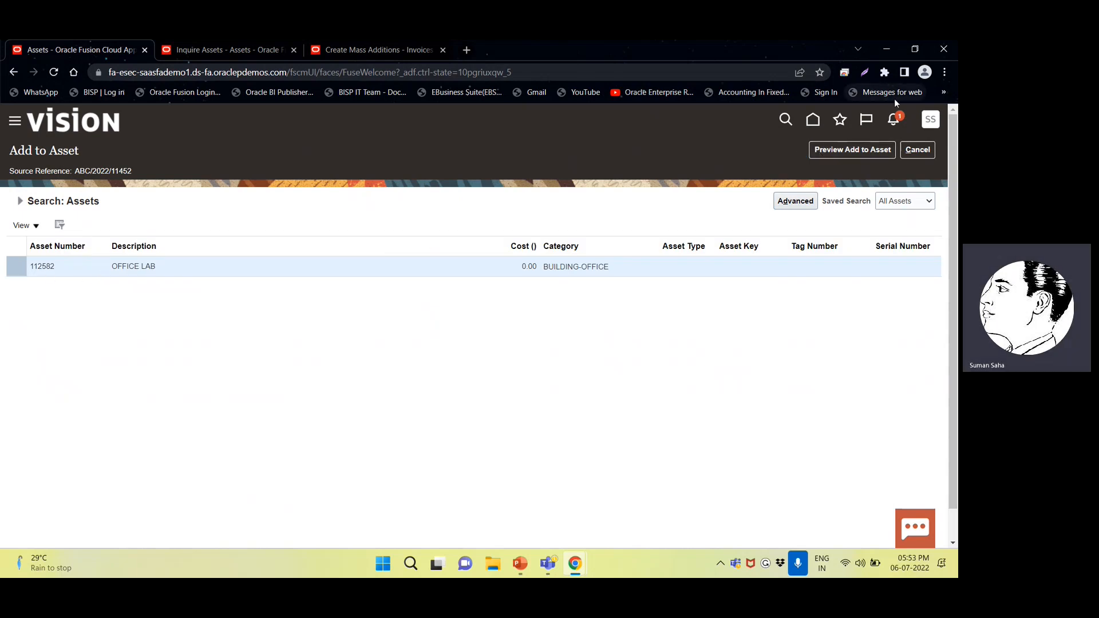
left_click(865, 152)
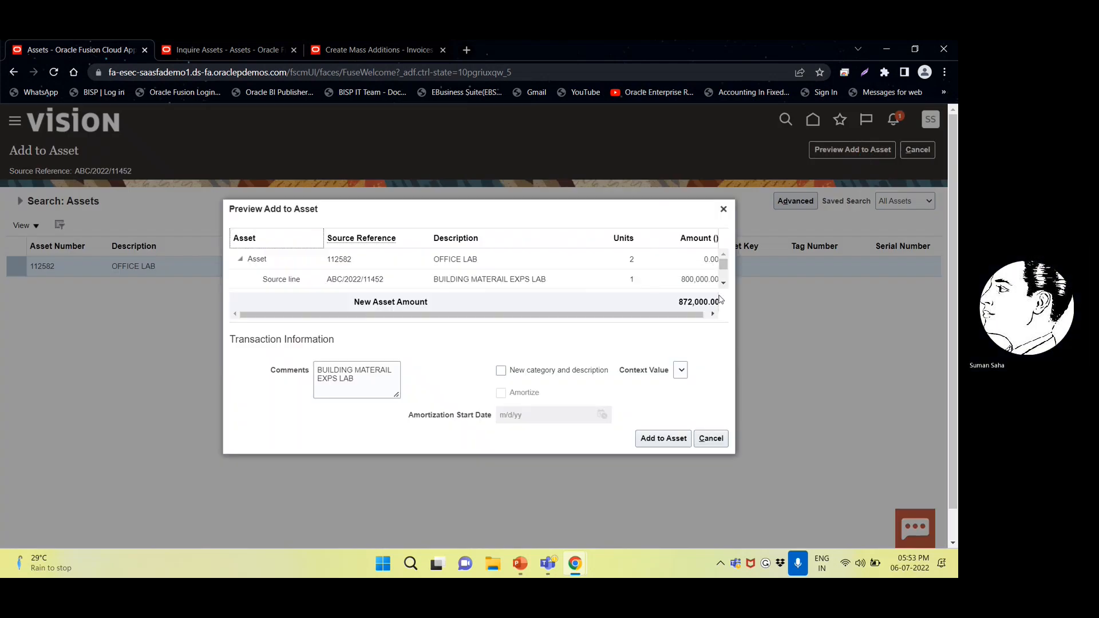
left_click(671, 441)
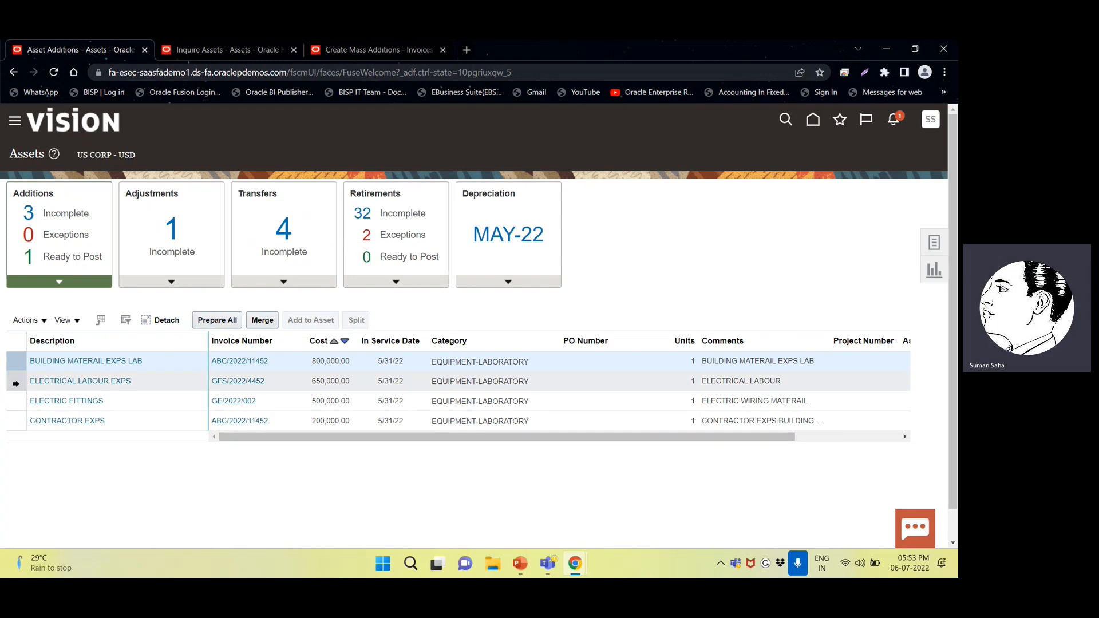
- Add the ELECTRICAL LABOUR EXPS source line to asset 112582
left_click(15, 382)
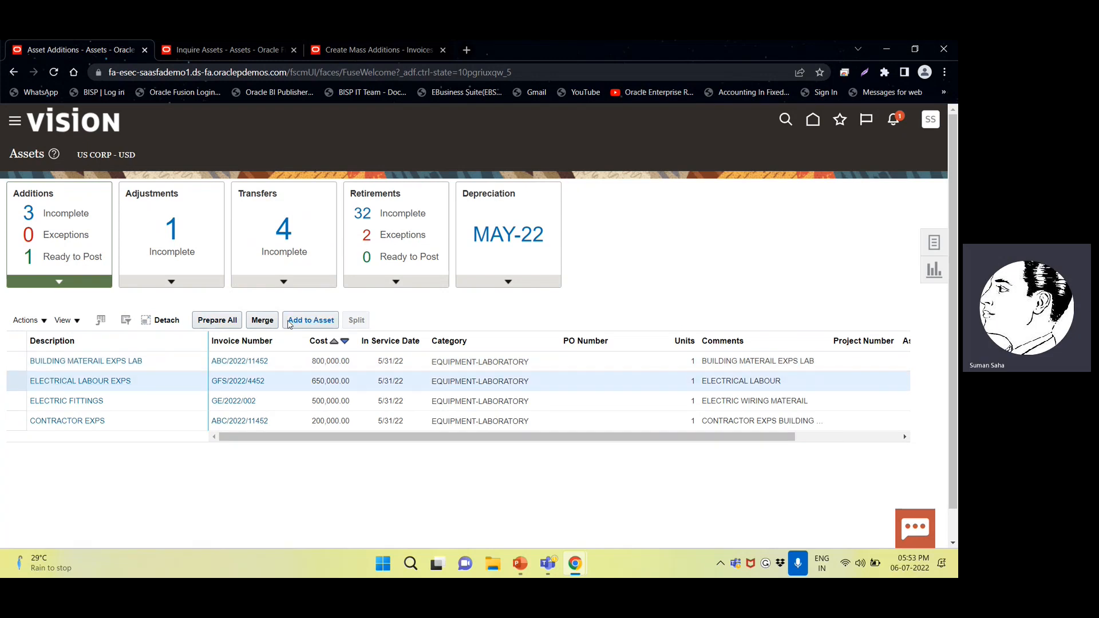
left_click(306, 320)
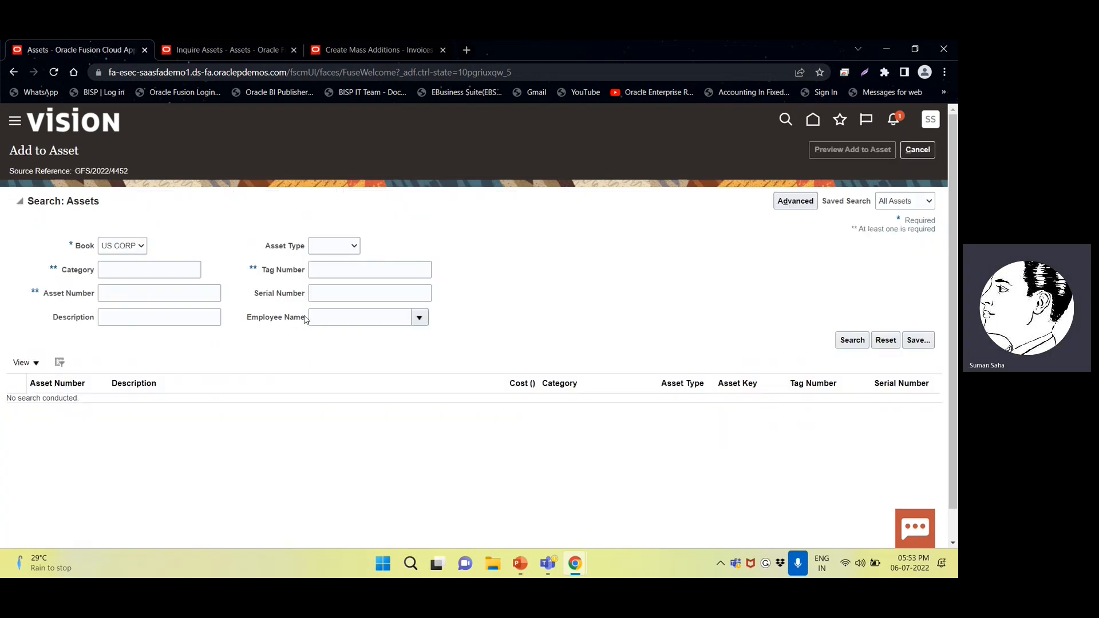
left_click(103, 292)
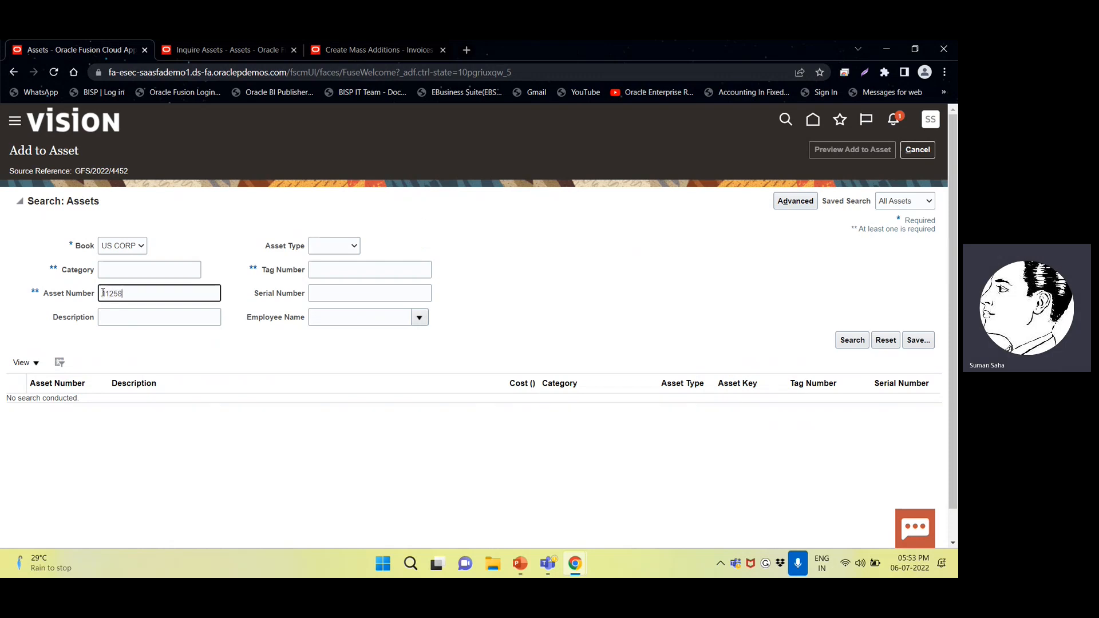
left_click(852, 341)
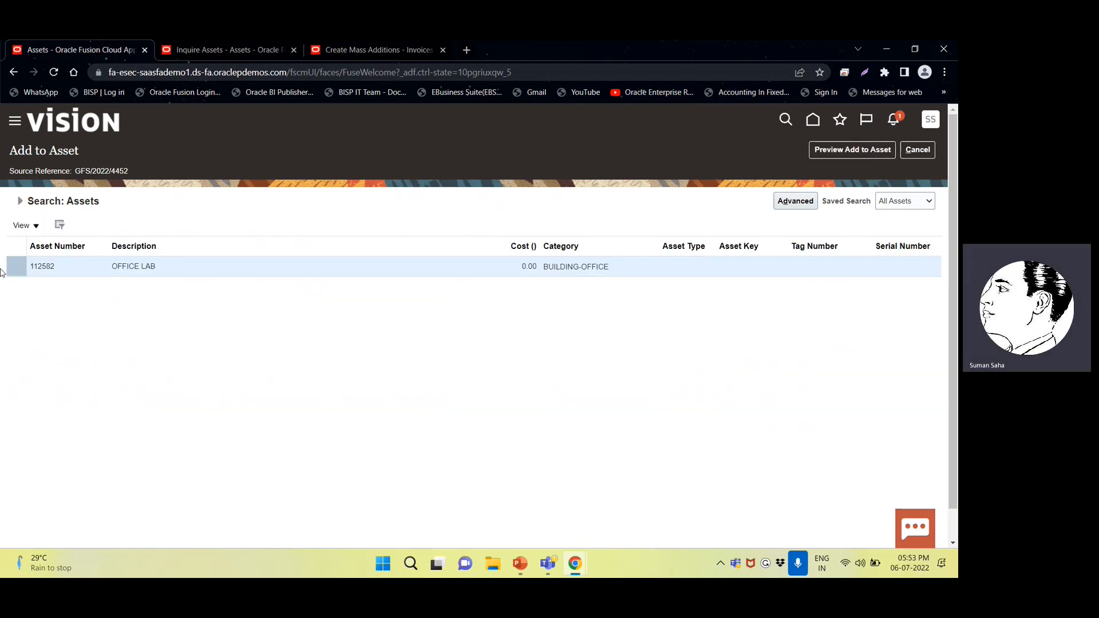
left_click(7, 268)
left_click(837, 152)
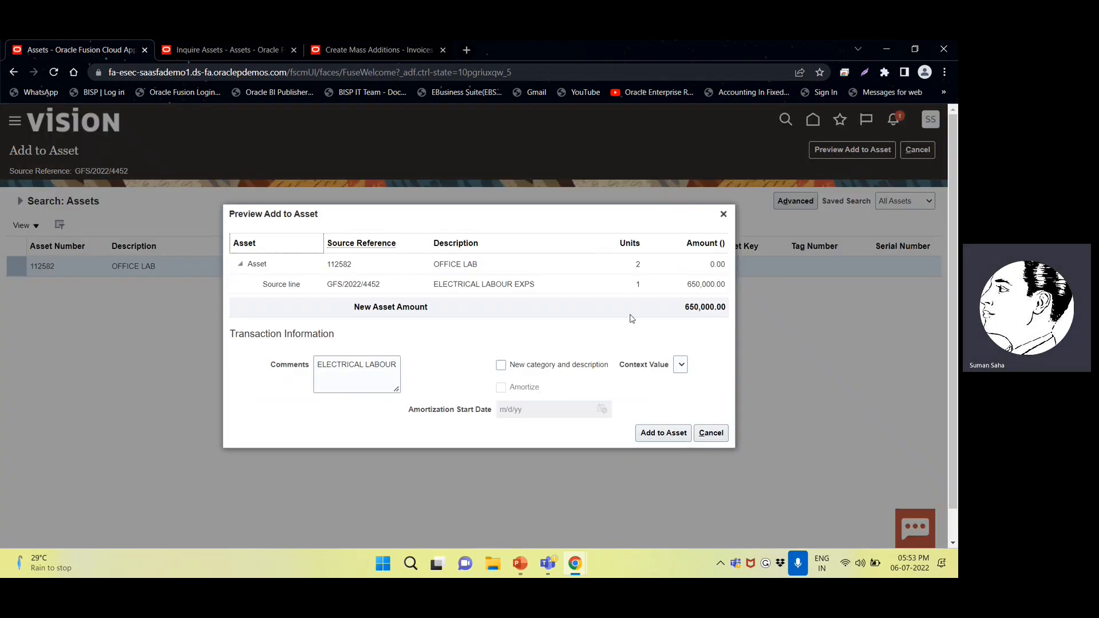
left_click(671, 432)
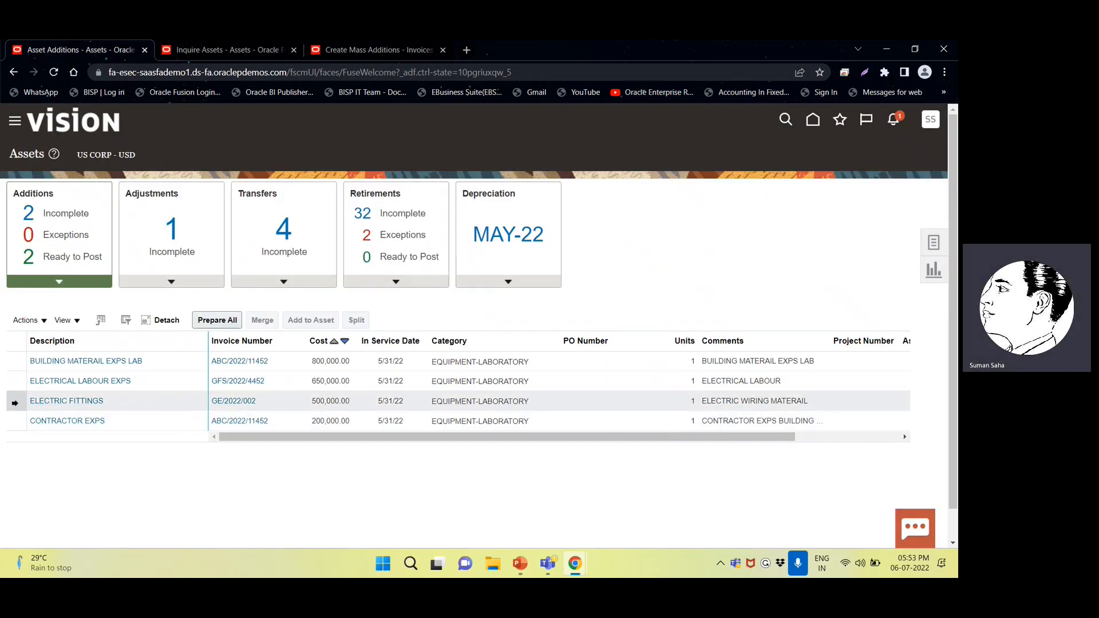
- Add the ELECTRIC FITTINGS source line of invoice GE/2022/002 to asset 112582
left_click(15, 403)
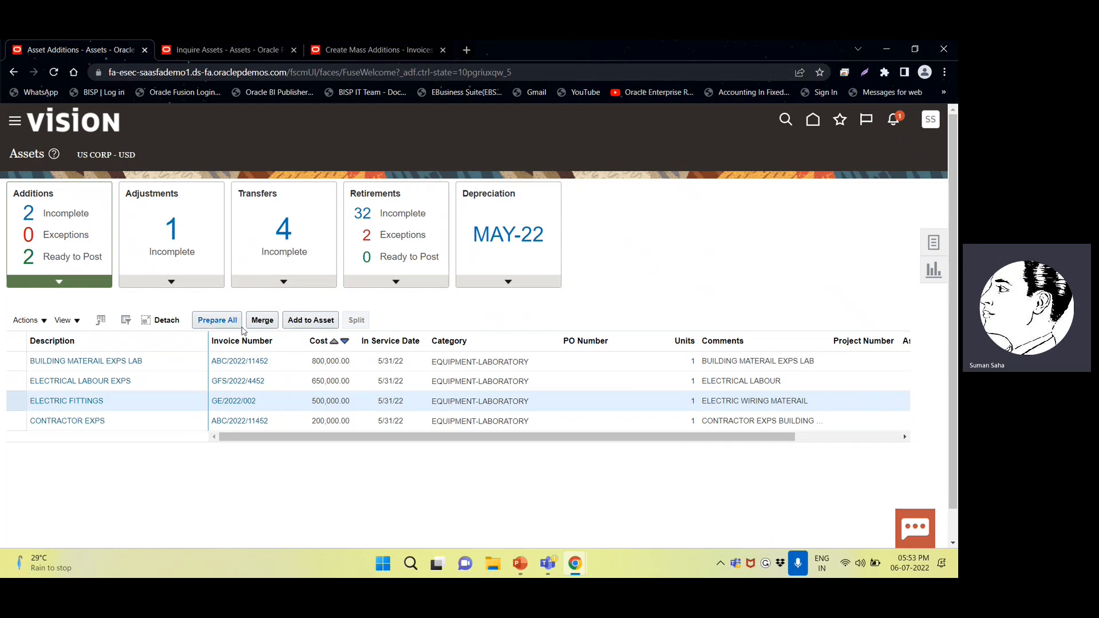
left_click(309, 321)
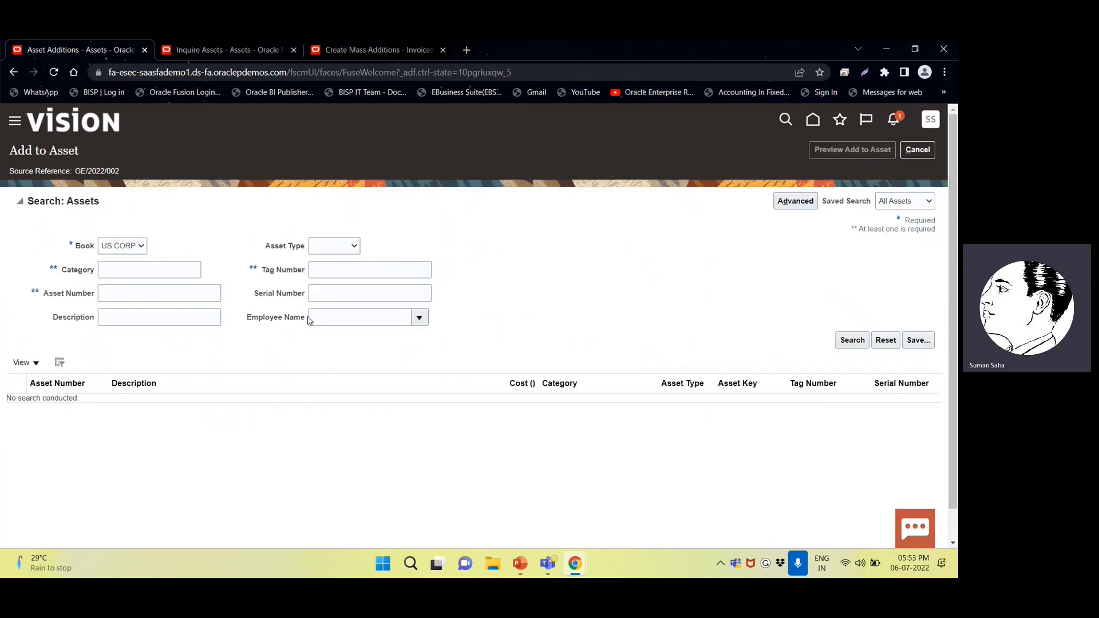
left_click(109, 289)
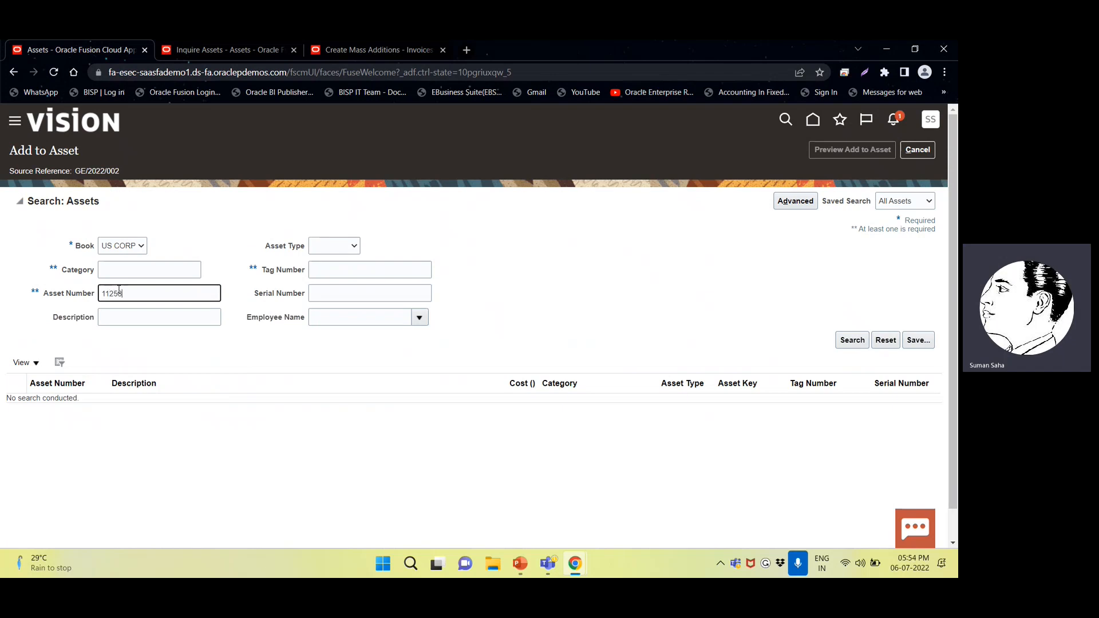
left_click(855, 341)
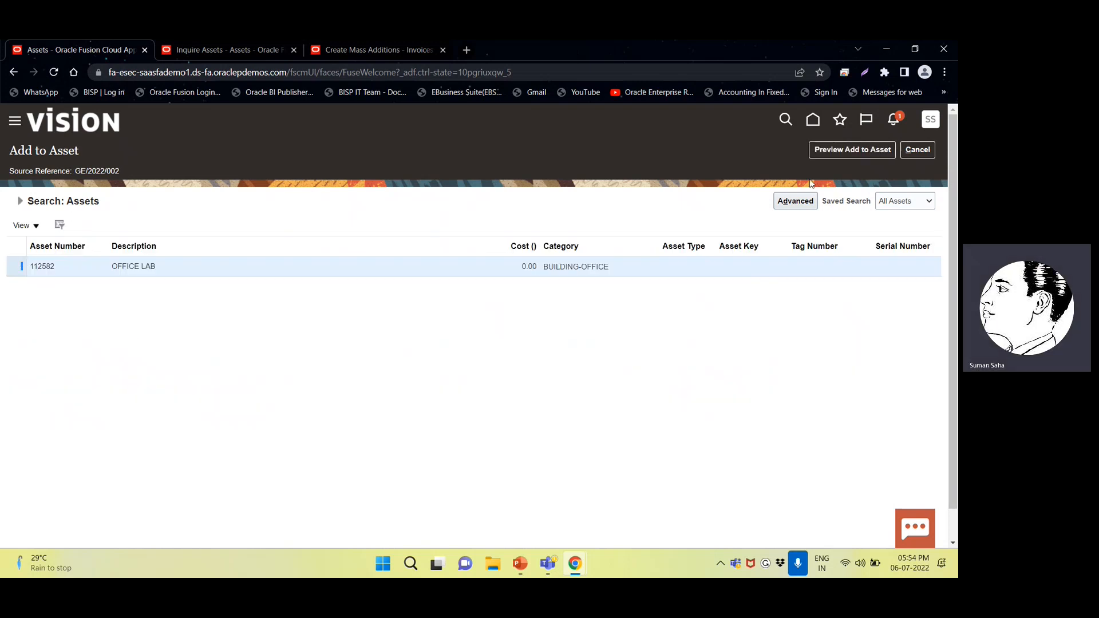
left_click(836, 152)
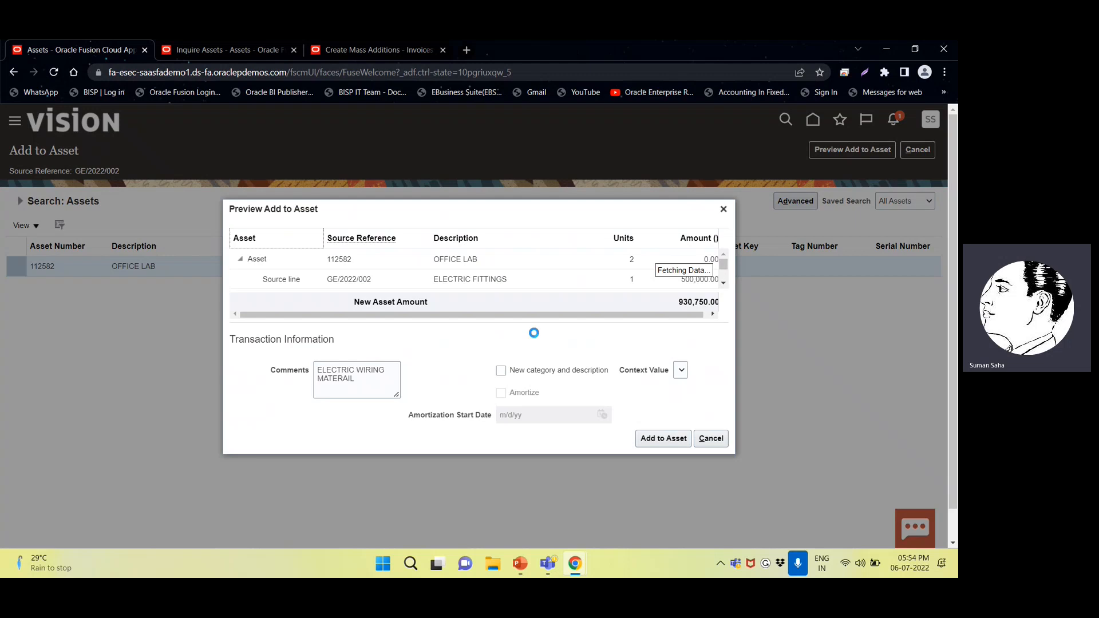
left_click(664, 439)
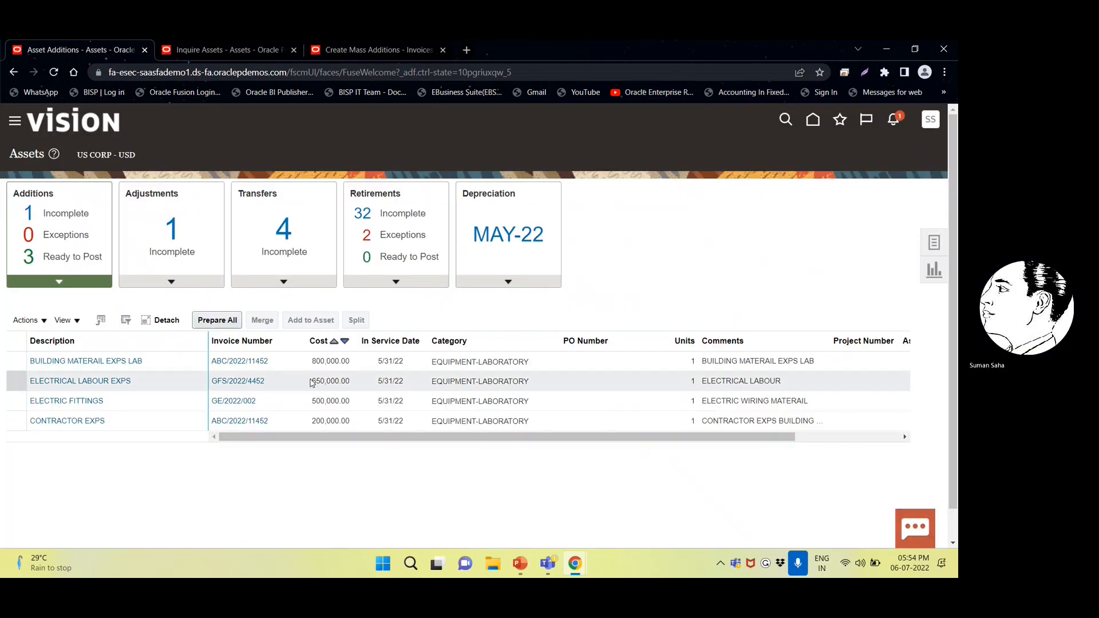
- Try to add the CONTRACTOR EXPS source line of invoice ABC/2022/11452 to asset 112582, then return to the additions list
left_click(81, 422)
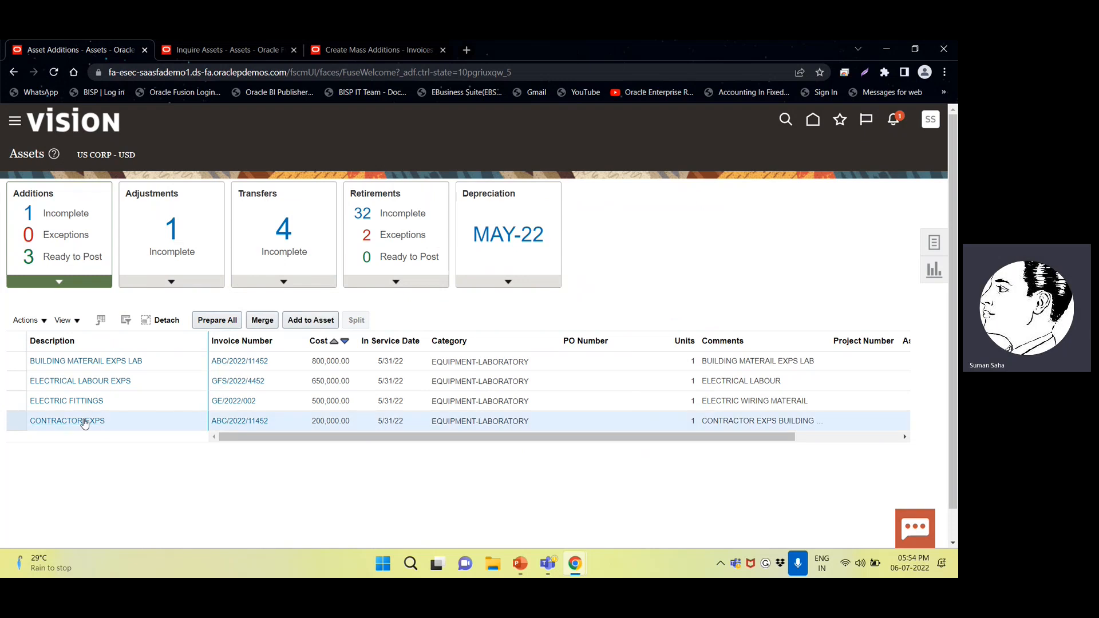
left_click(311, 322)
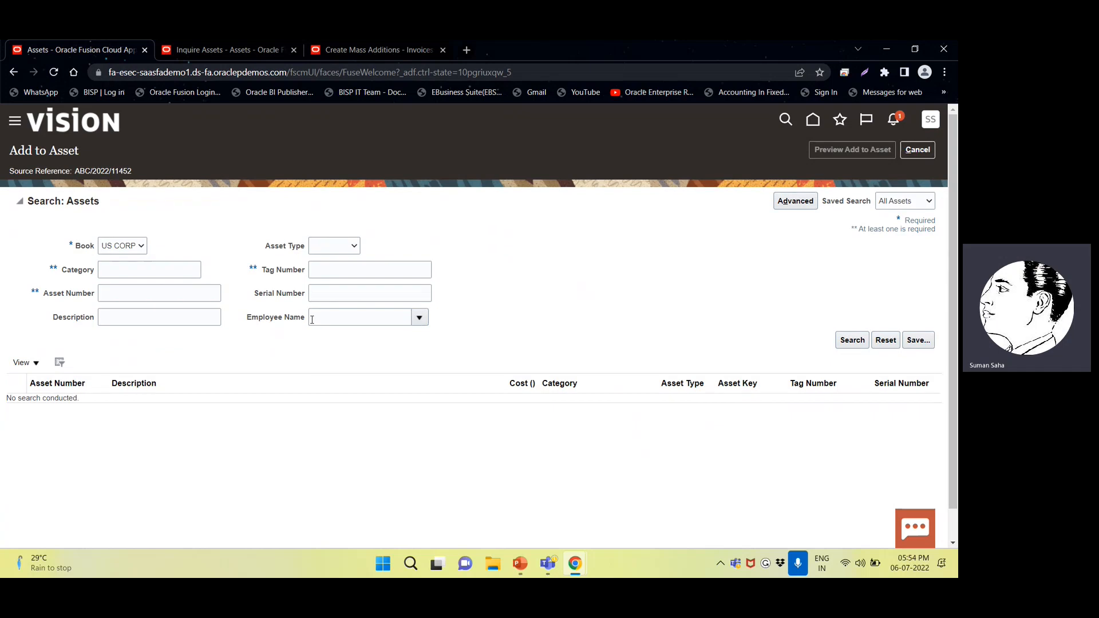
left_click(129, 293)
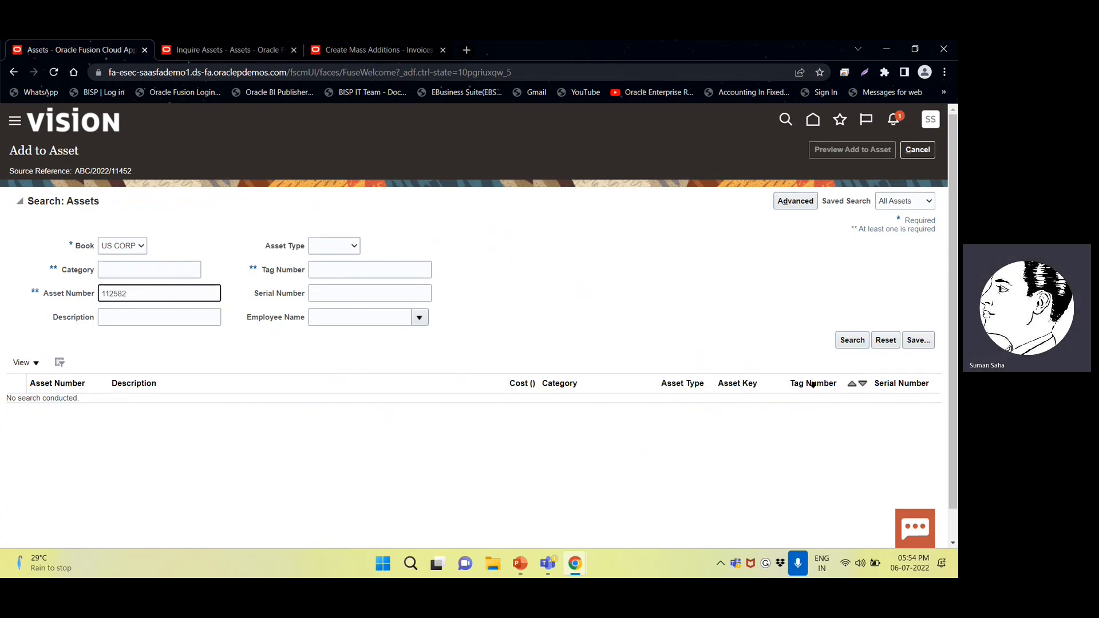
left_click(853, 341)
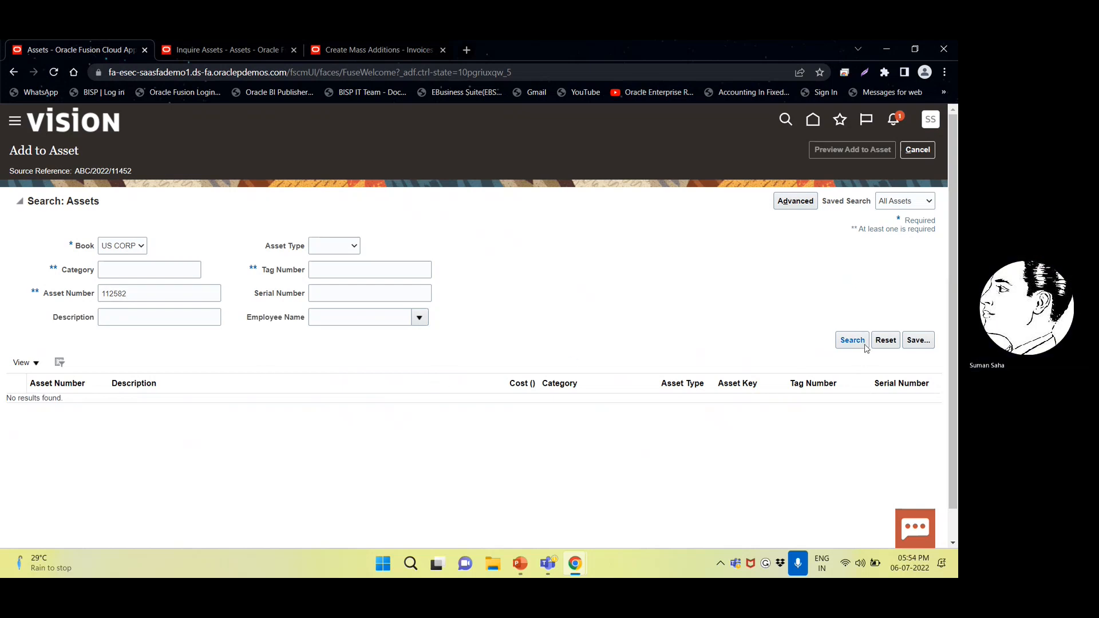
left_click(858, 344)
double_click(134, 293)
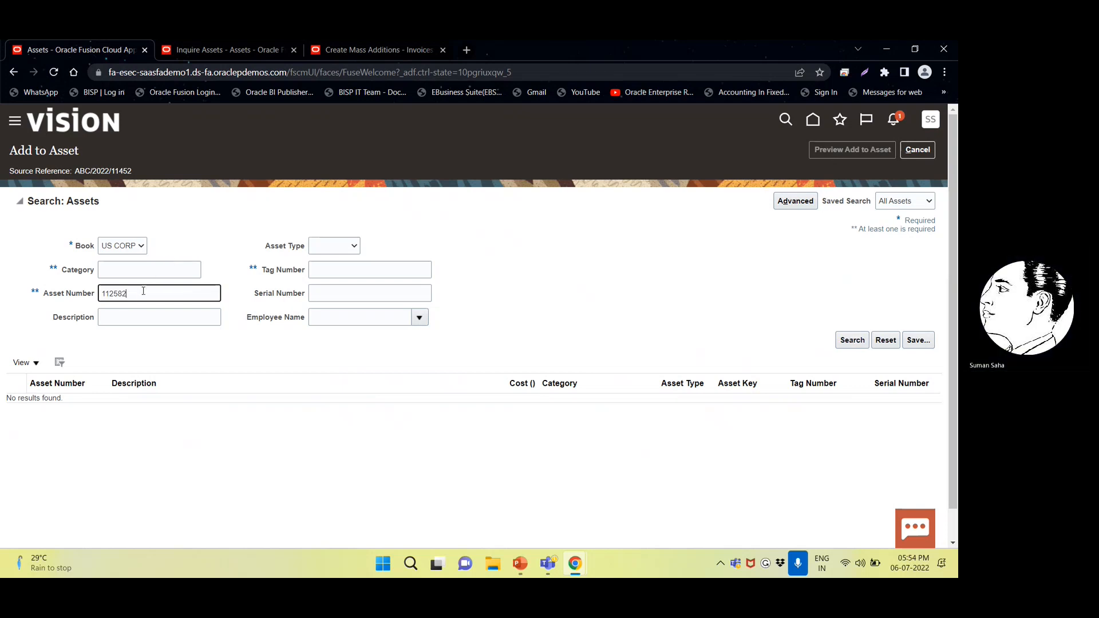
left_click(851, 340)
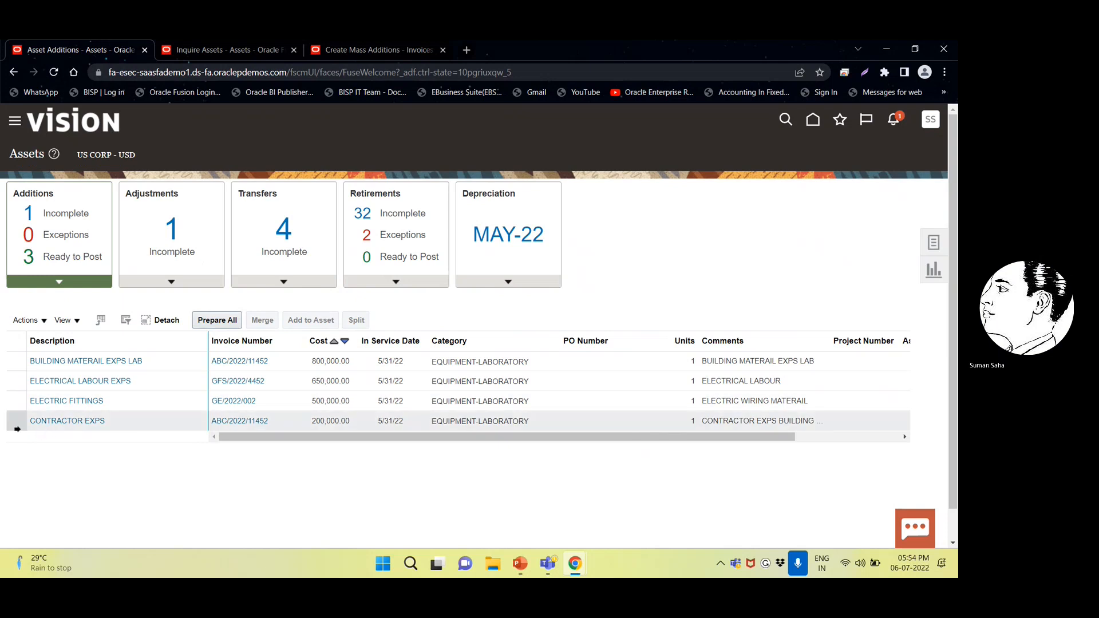
- Retry adding the CONTRACTOR EXPS source line by searching again for asset number 112582, and cancel the addition
left_click(18, 427)
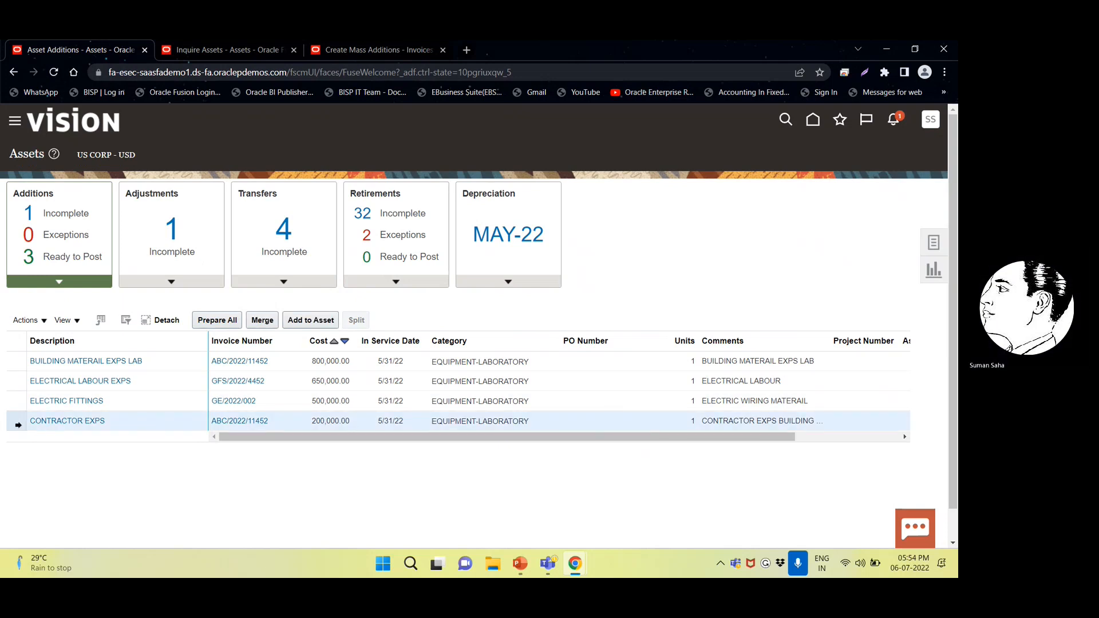
left_click(316, 321)
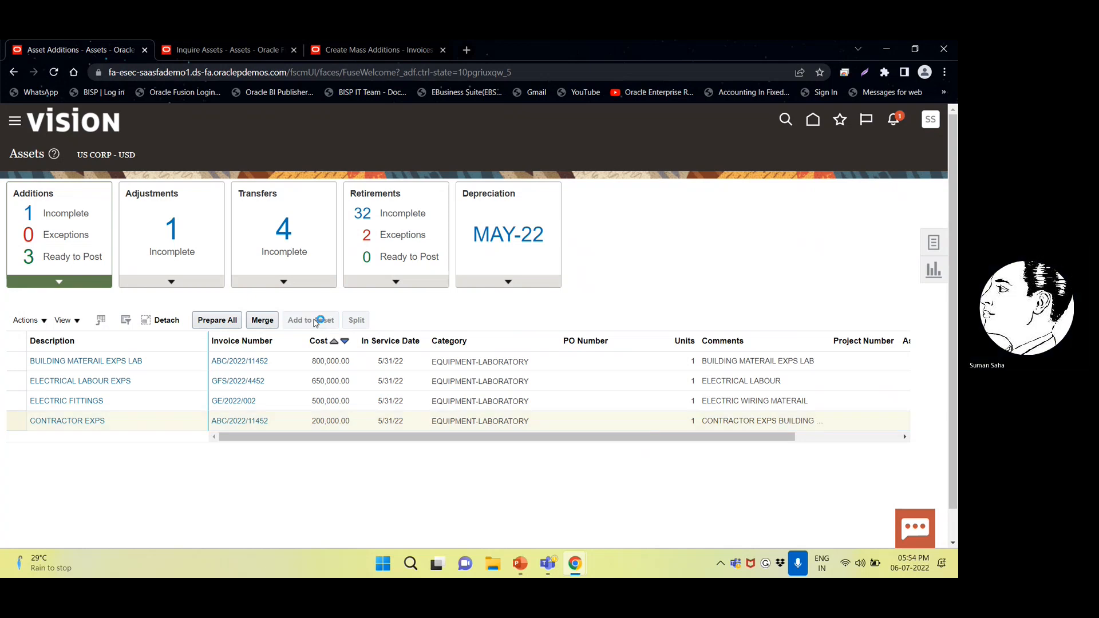
left_click(136, 296)
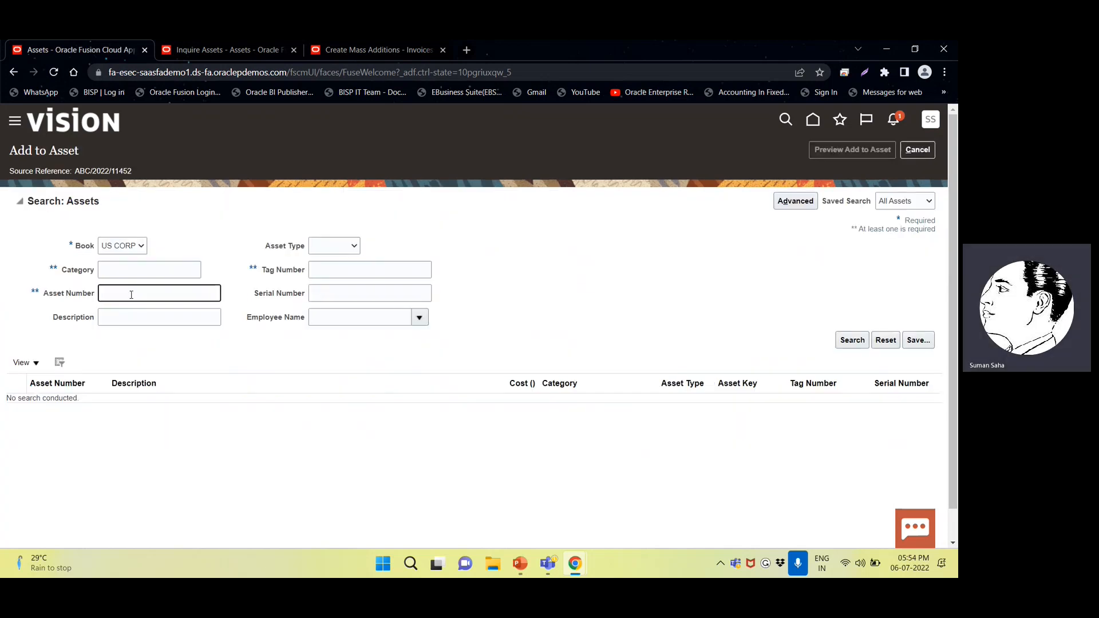
type("112582")
left_click(863, 340)
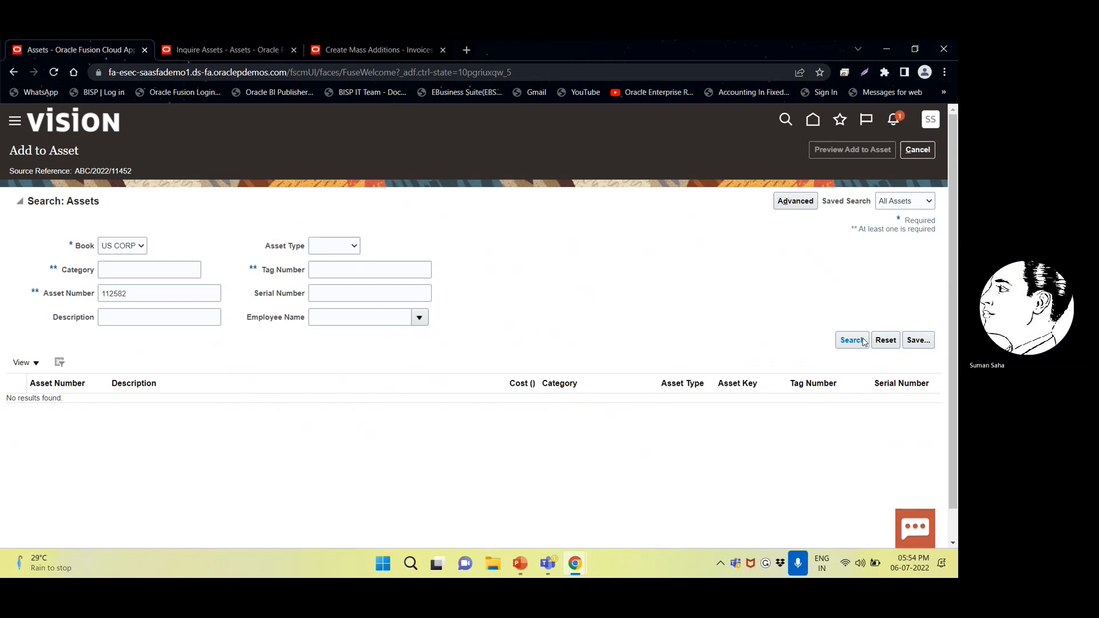
left_click(918, 152)
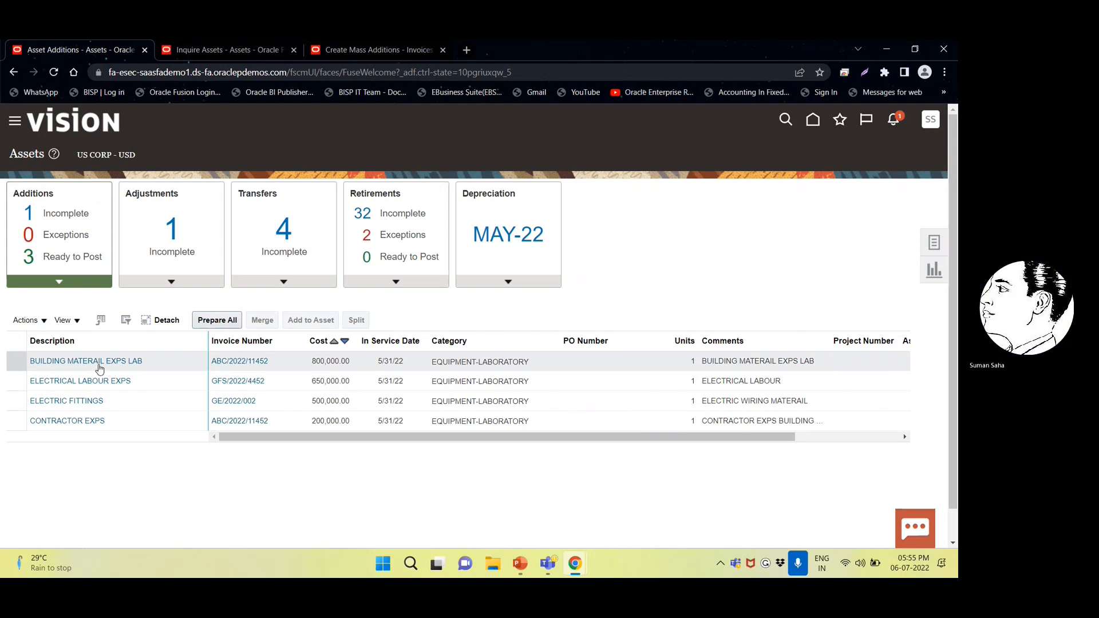
- Filter the additions to incomplete ones, try adding the CONTRACTOR EXPS line to asset 112582 from there, and cancel
left_click(61, 213)
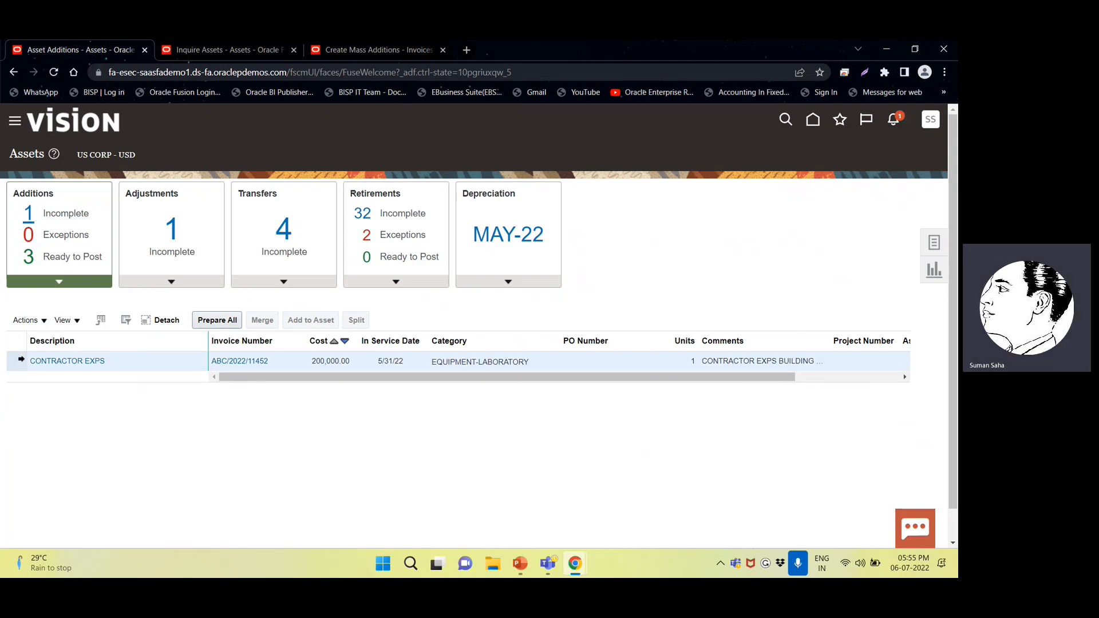
left_click(310, 320)
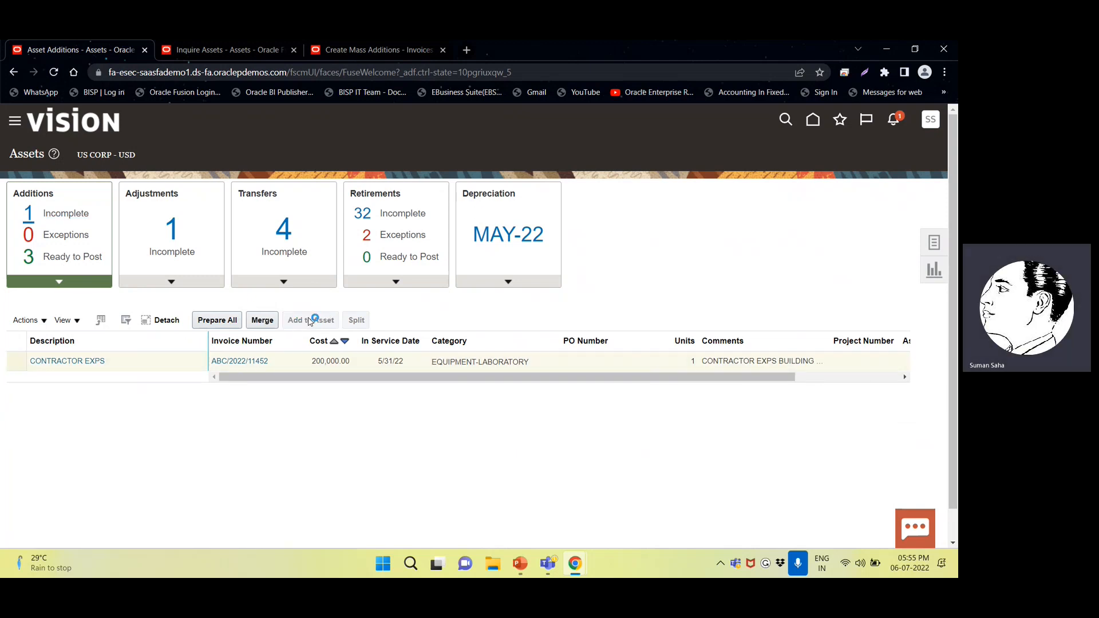
left_click(132, 292)
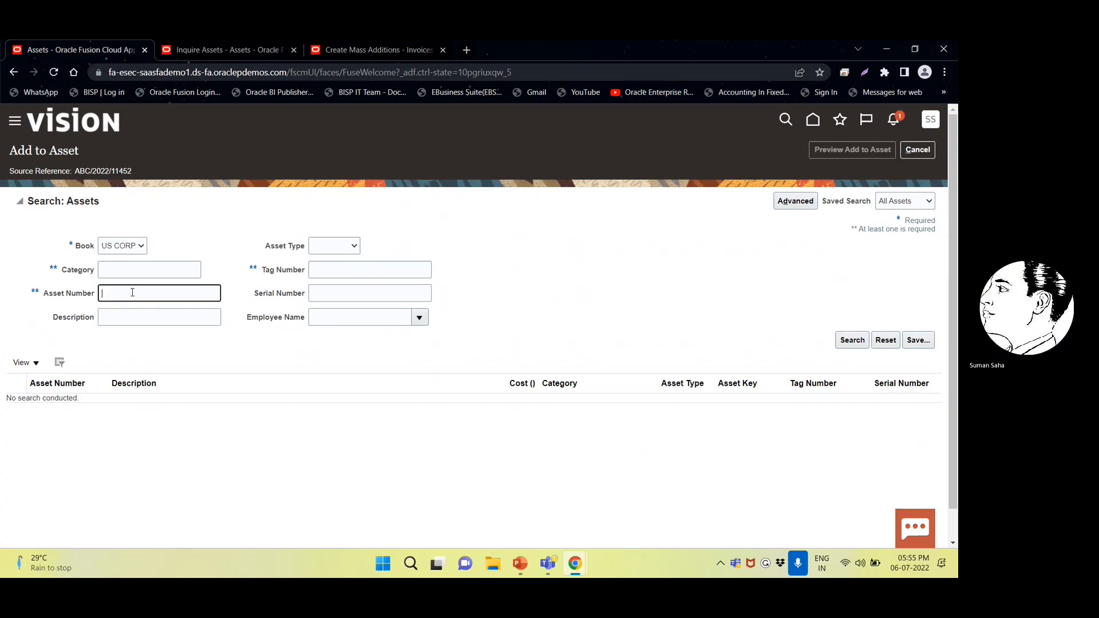
type("112582")
left_click(853, 341)
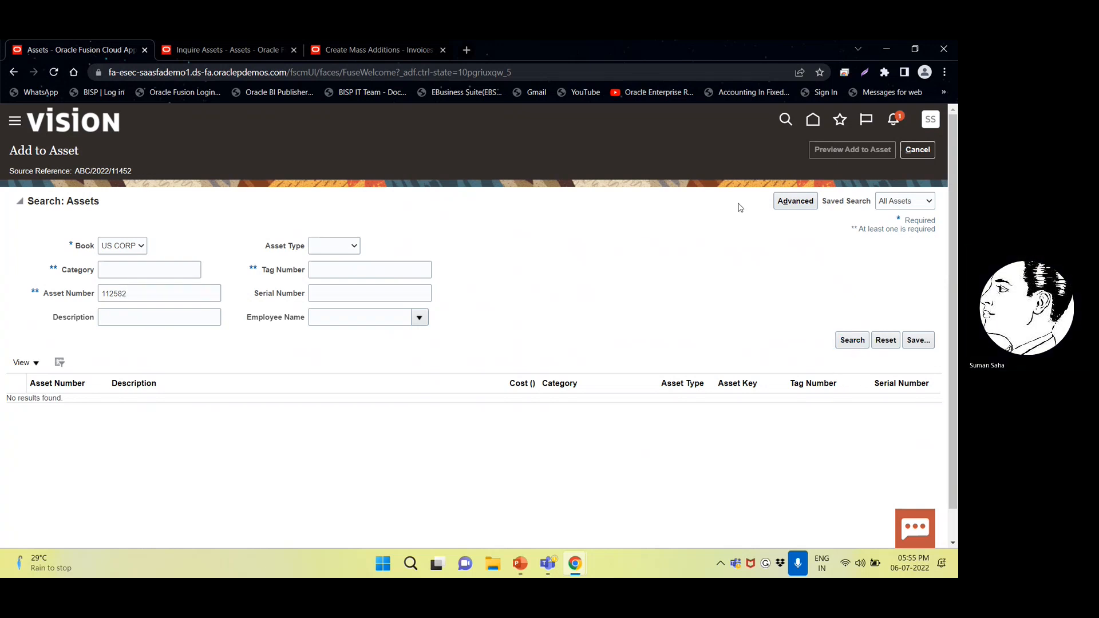
left_click(916, 150)
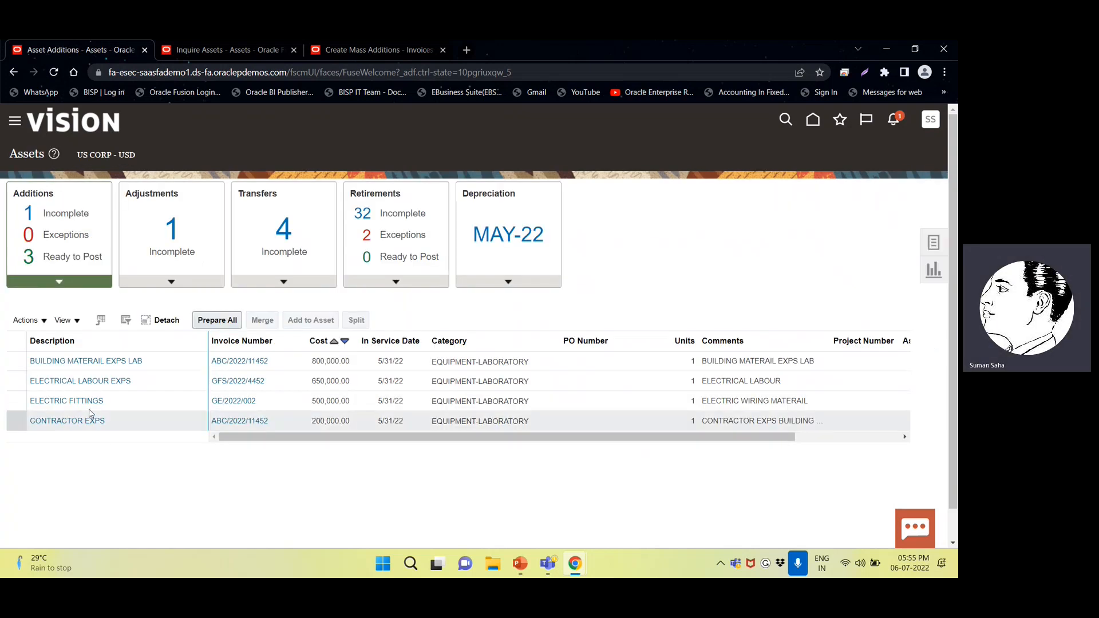
- Show the ready-to-post additions, select all three source lines, and submit them with Post All
left_click(73, 257)
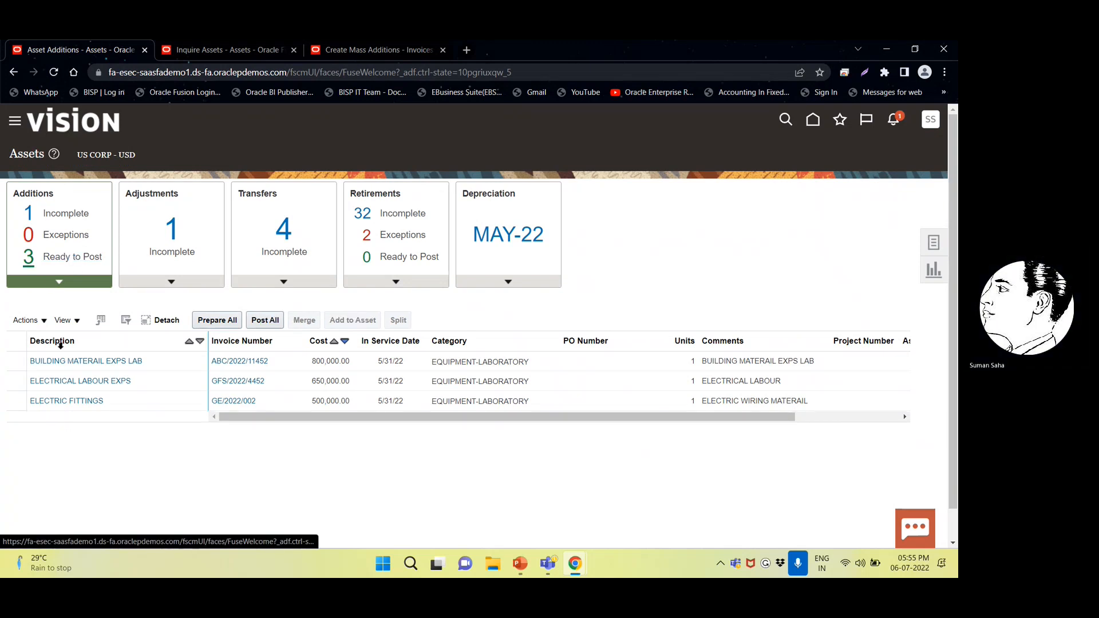
left_click(17, 361)
left_click(16, 392, "ctrl")
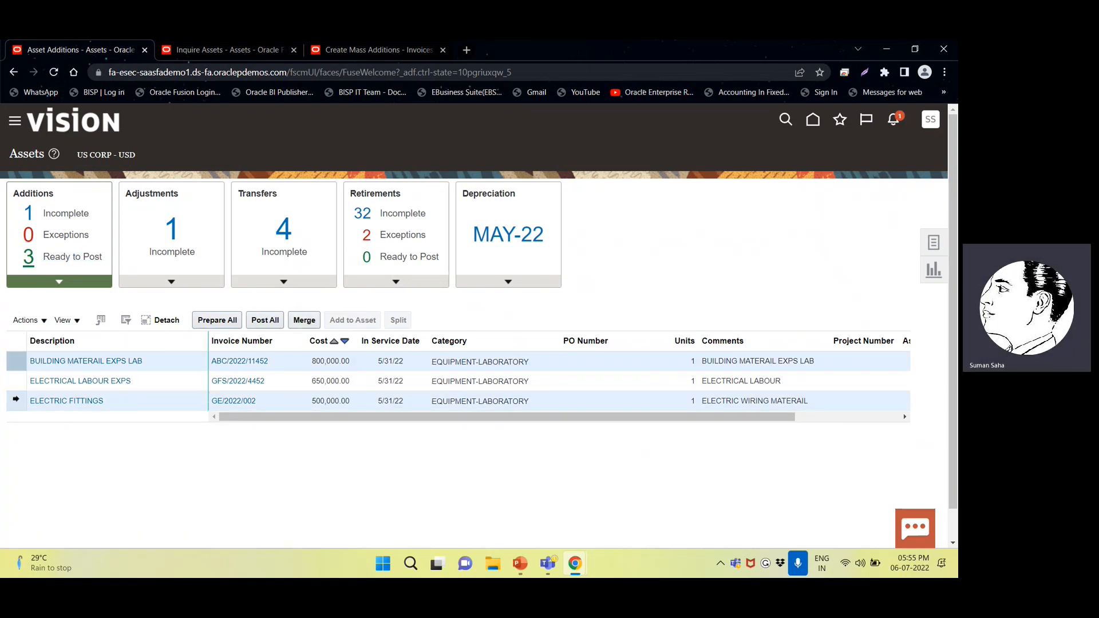
left_click(14, 380, "ctrl")
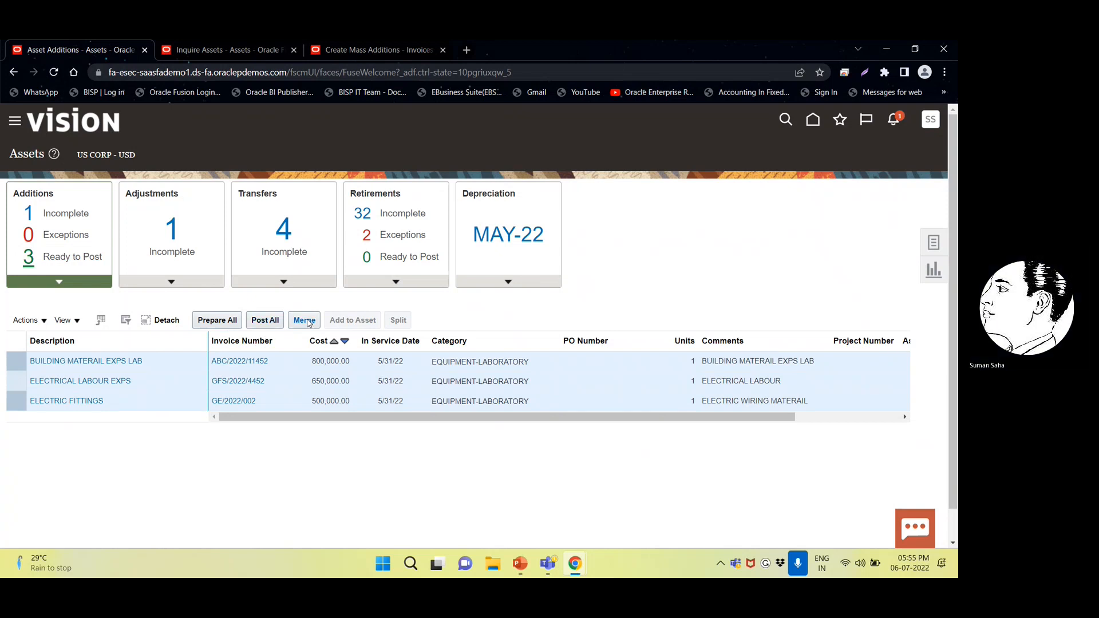
left_click(273, 321)
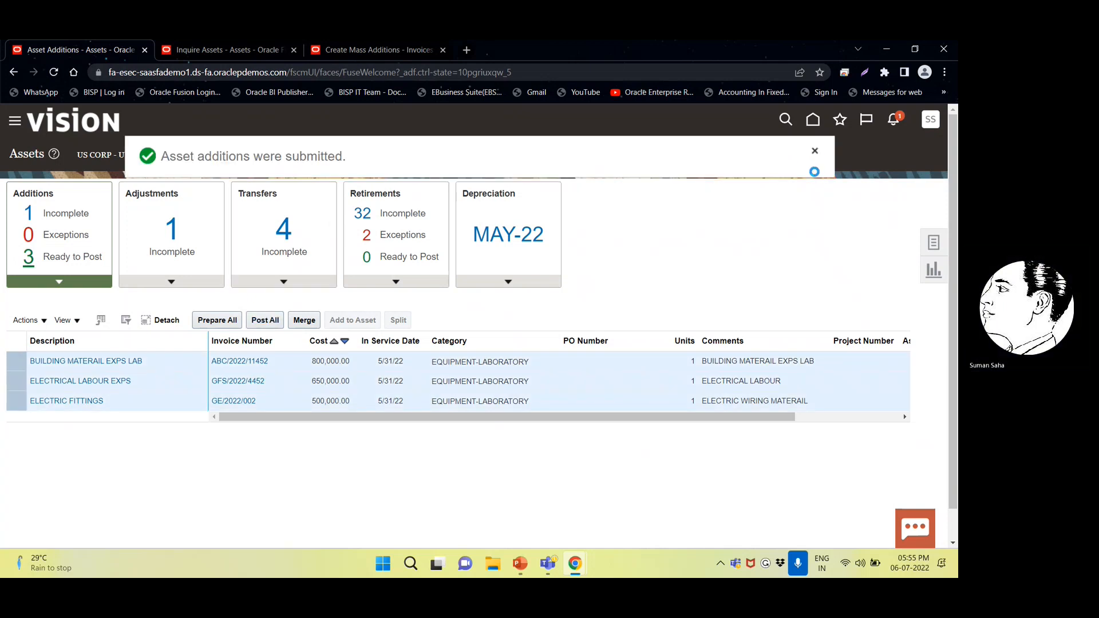
left_click(815, 154)
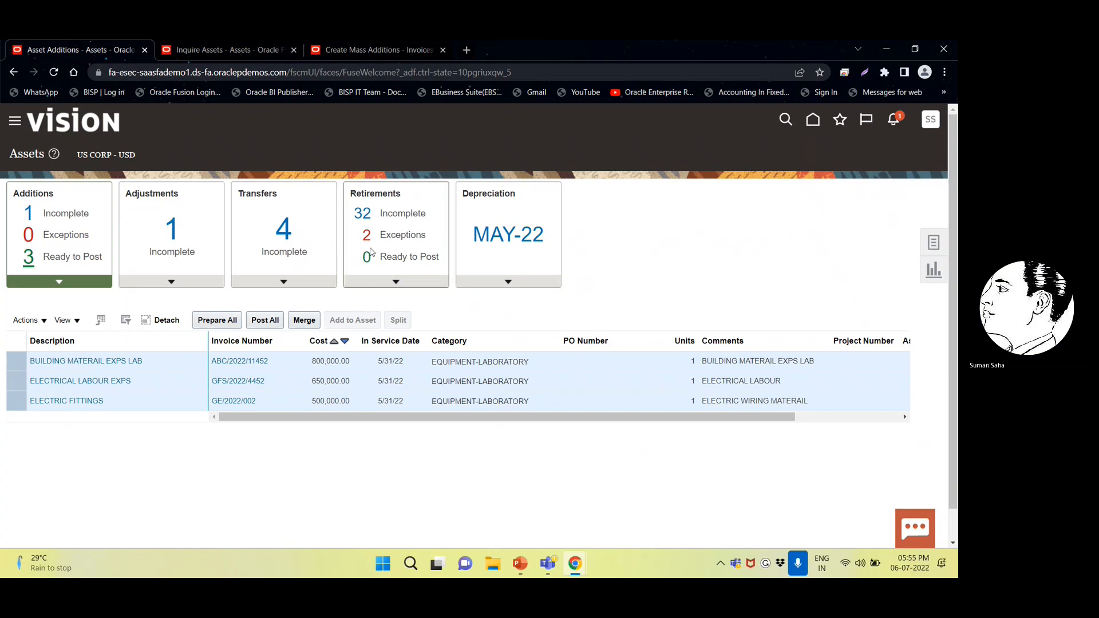
- Switch to the browser tab with the Create Mass Additions request and cancel its submission
left_click(252, 50)
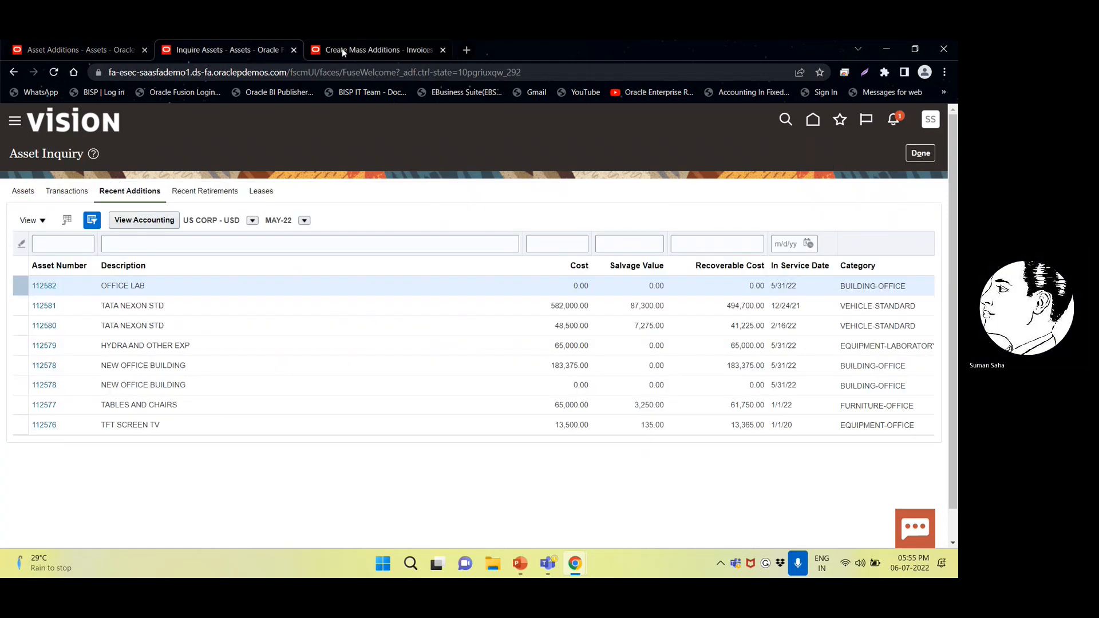
left_click(360, 50)
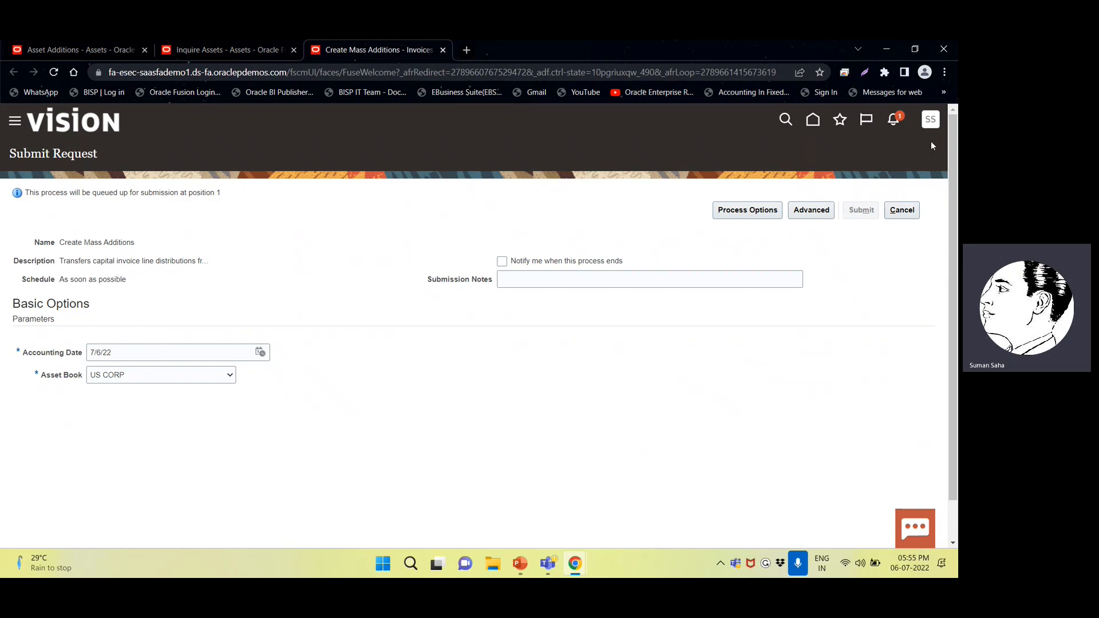
left_click(904, 211)
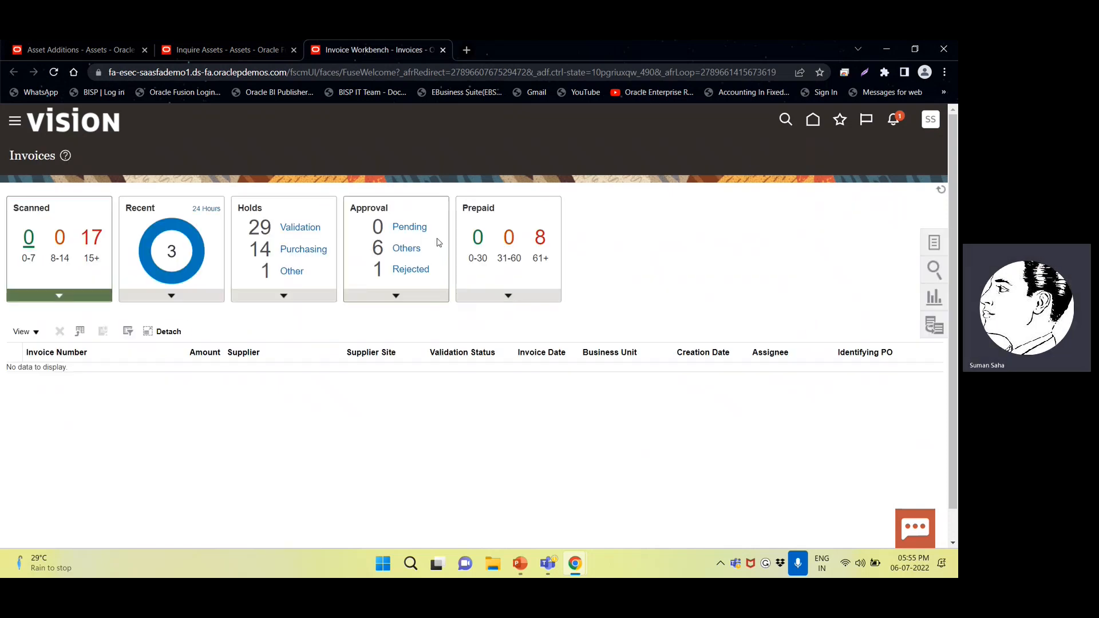
- Open Scheduled Processes from the home page and refresh the list to check the status of the mass additions posting
left_click(813, 118)
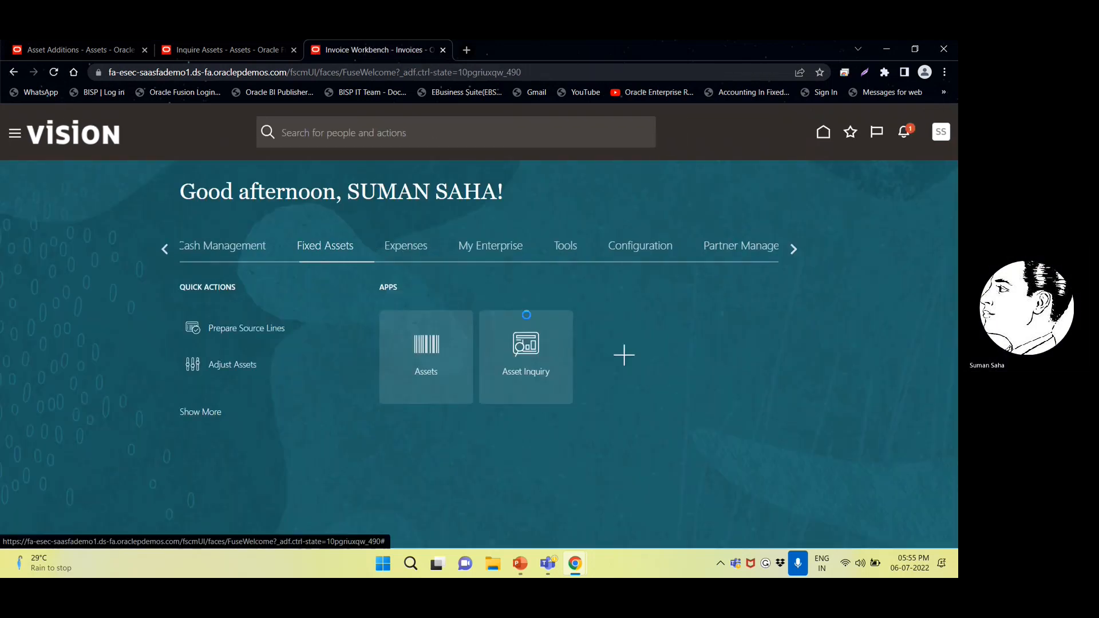
left_click(557, 248)
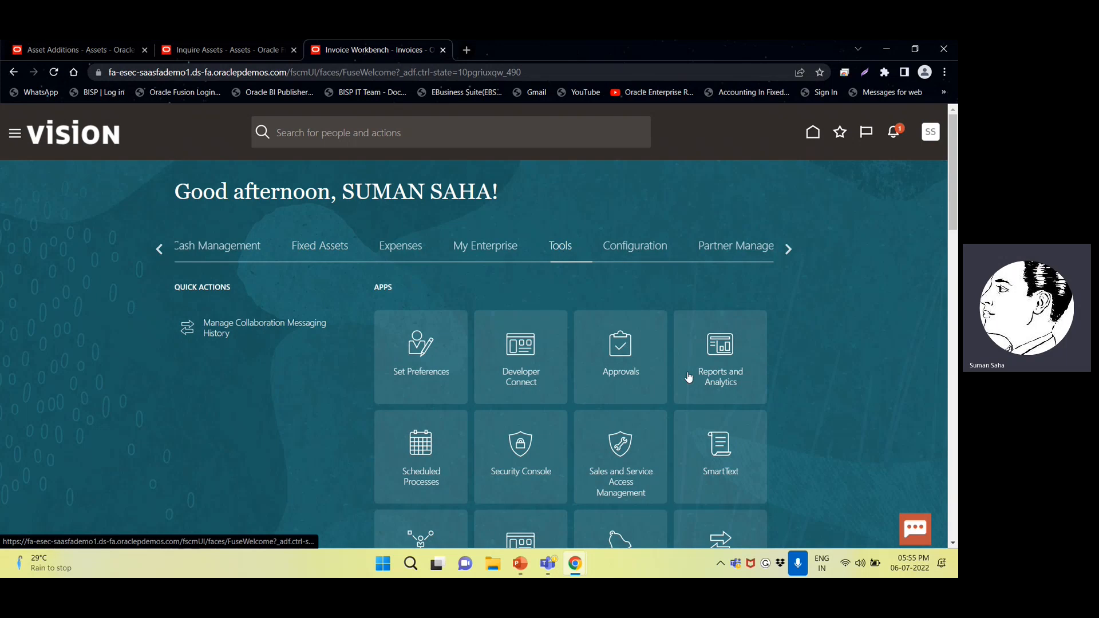
left_click(406, 466)
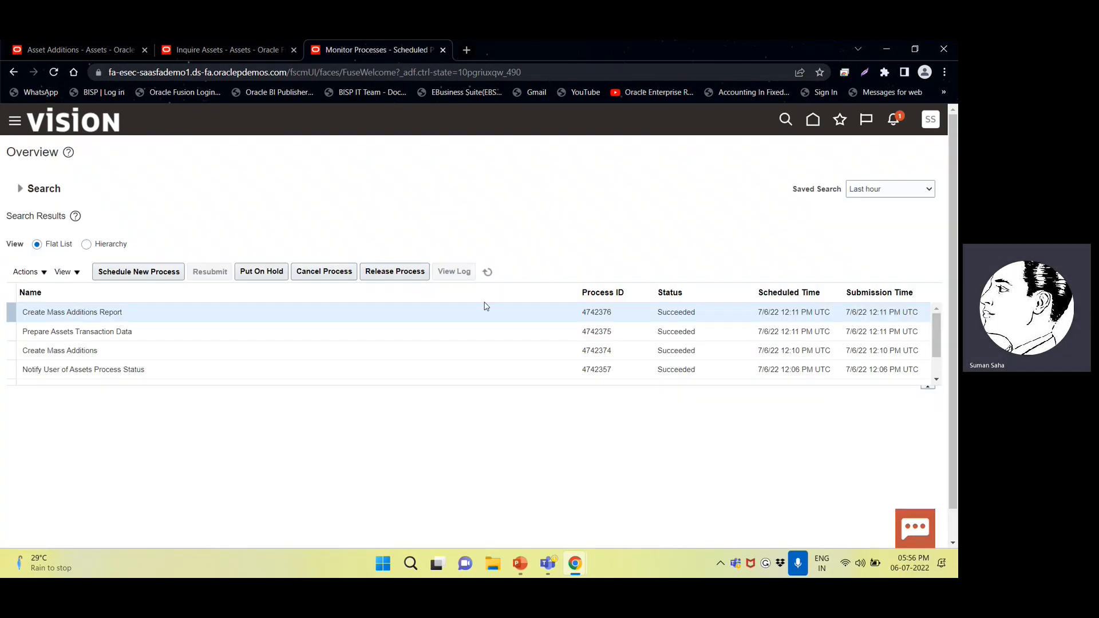
left_click(490, 272)
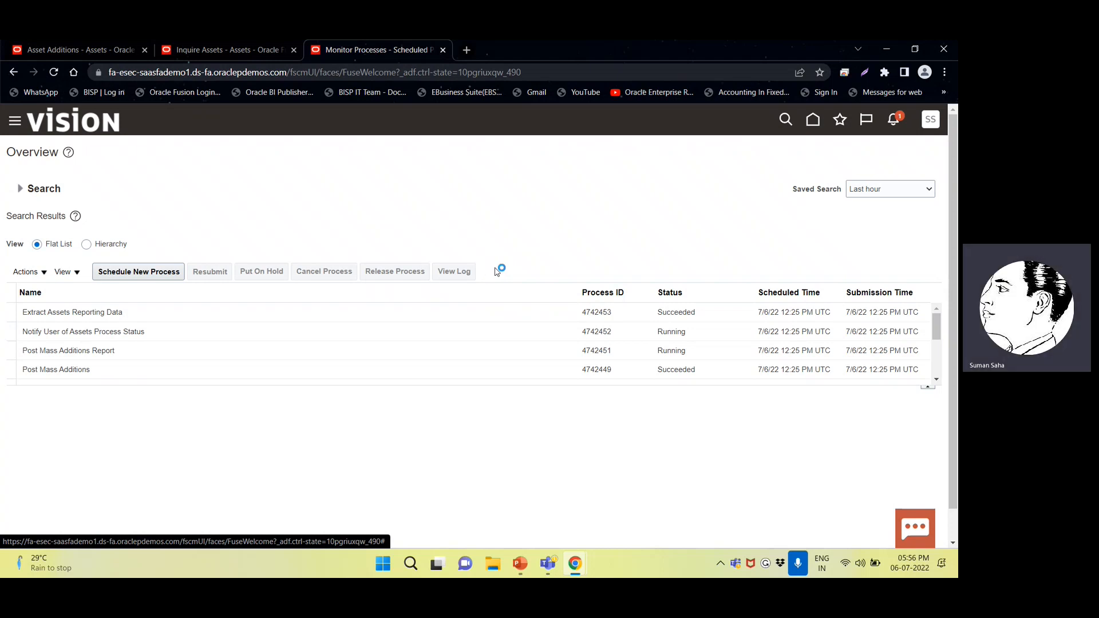
left_click(495, 271)
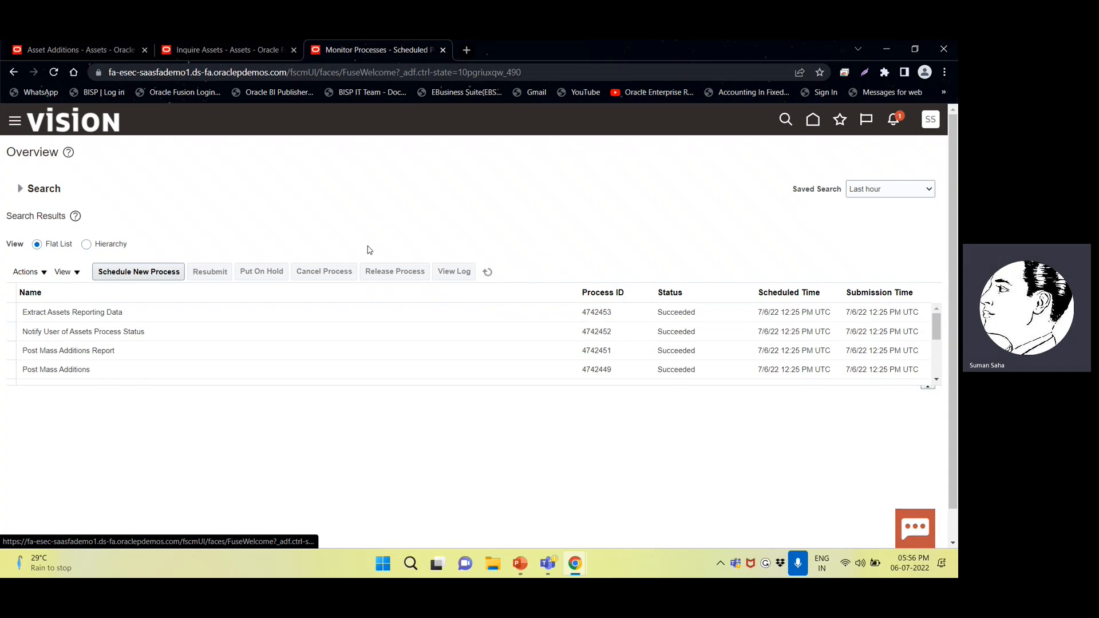
- Switch to the Inquire Assets browser tab, leave the inquiry, reopen Assets from the home page, and open Inquire Assets again
left_click(229, 49)
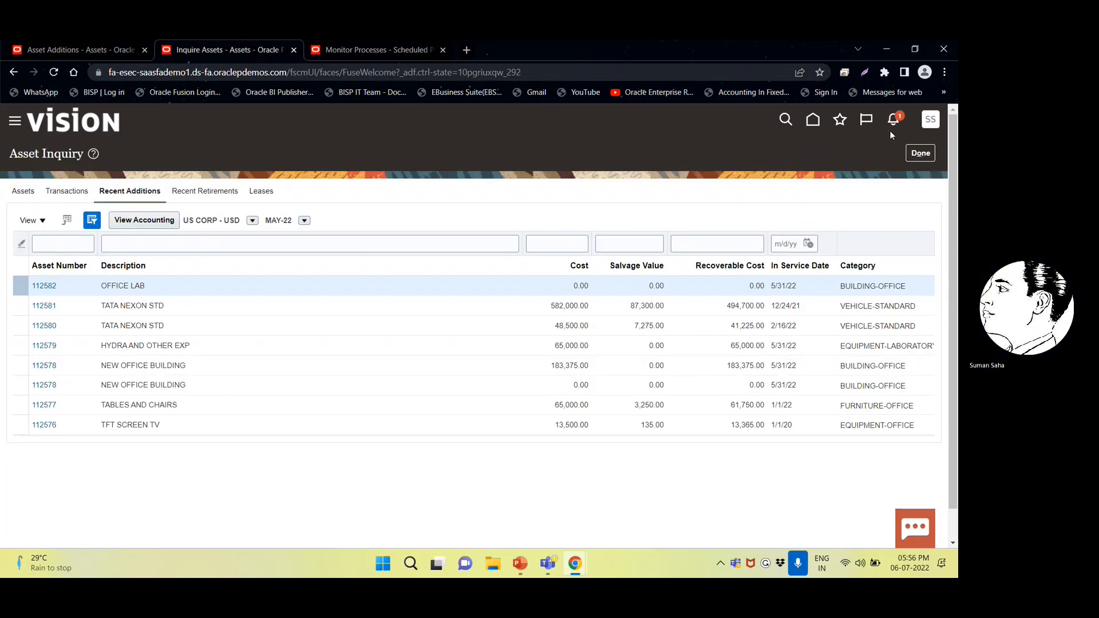
left_click(920, 153)
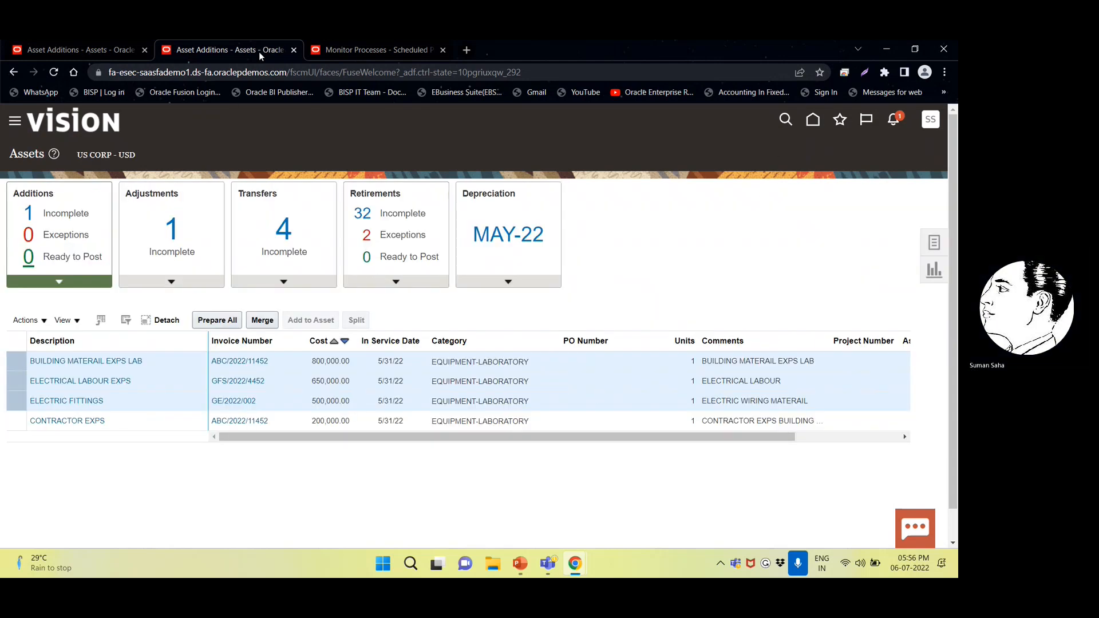
left_click(814, 120)
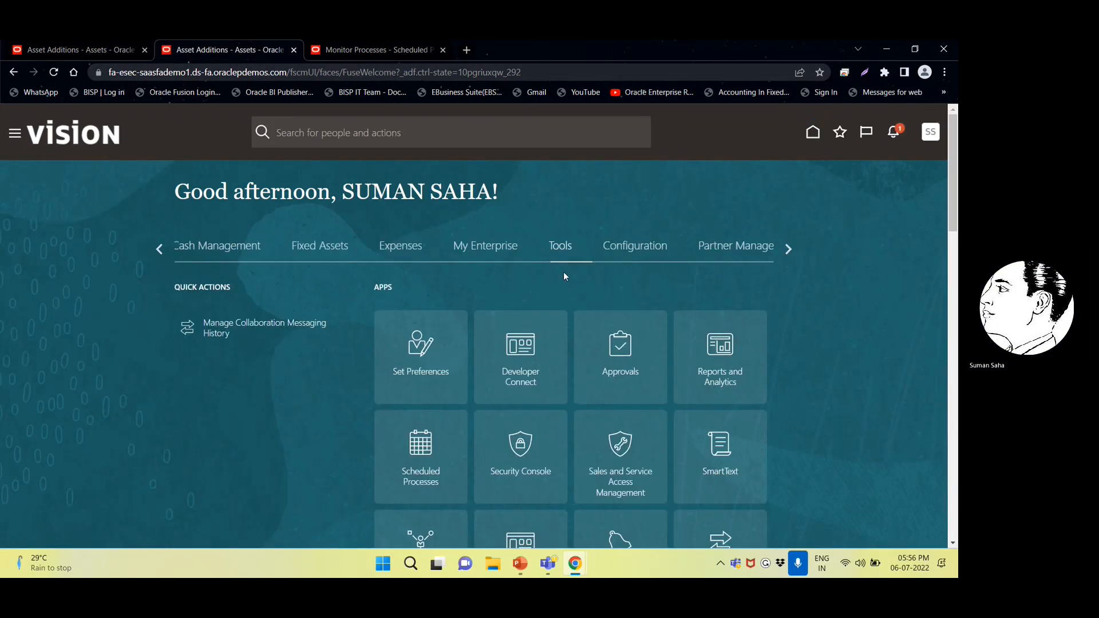
left_click(310, 250)
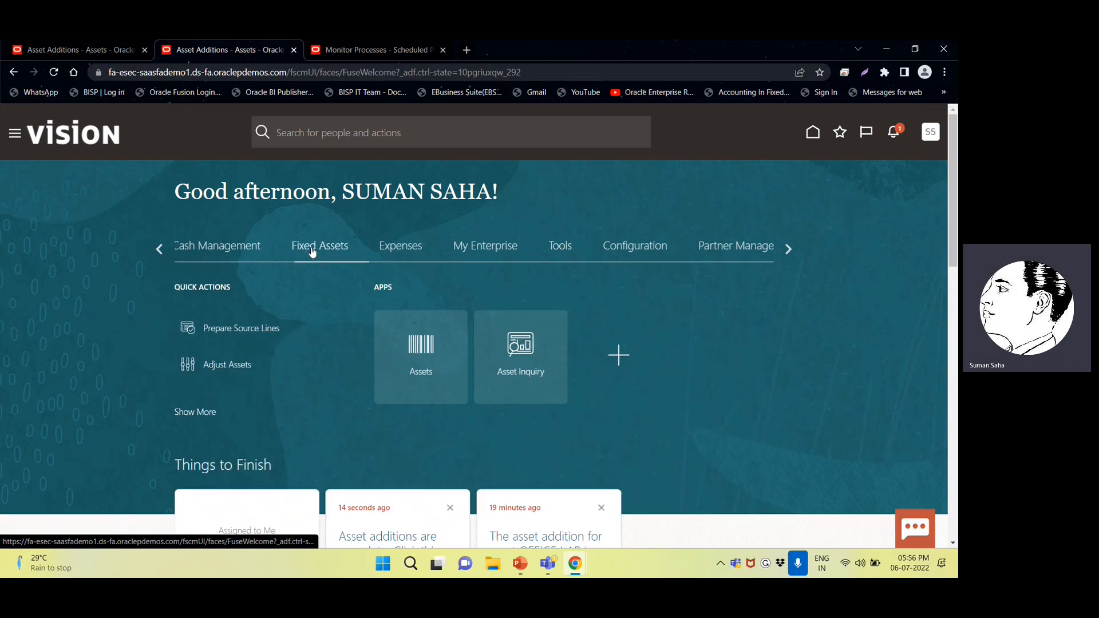
left_click(421, 360)
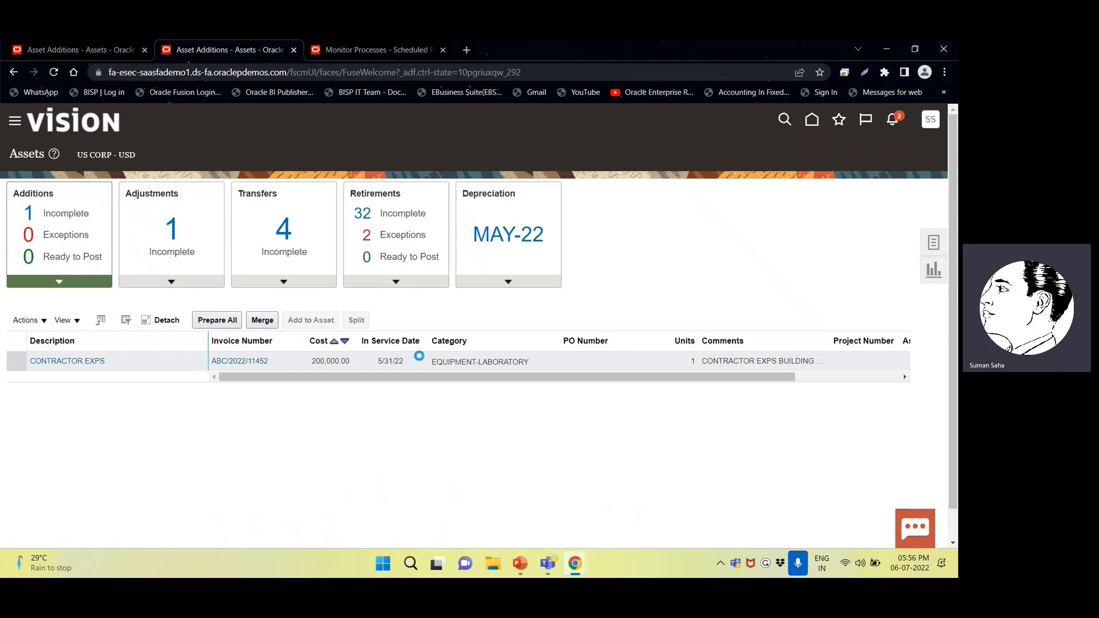
left_click(933, 246)
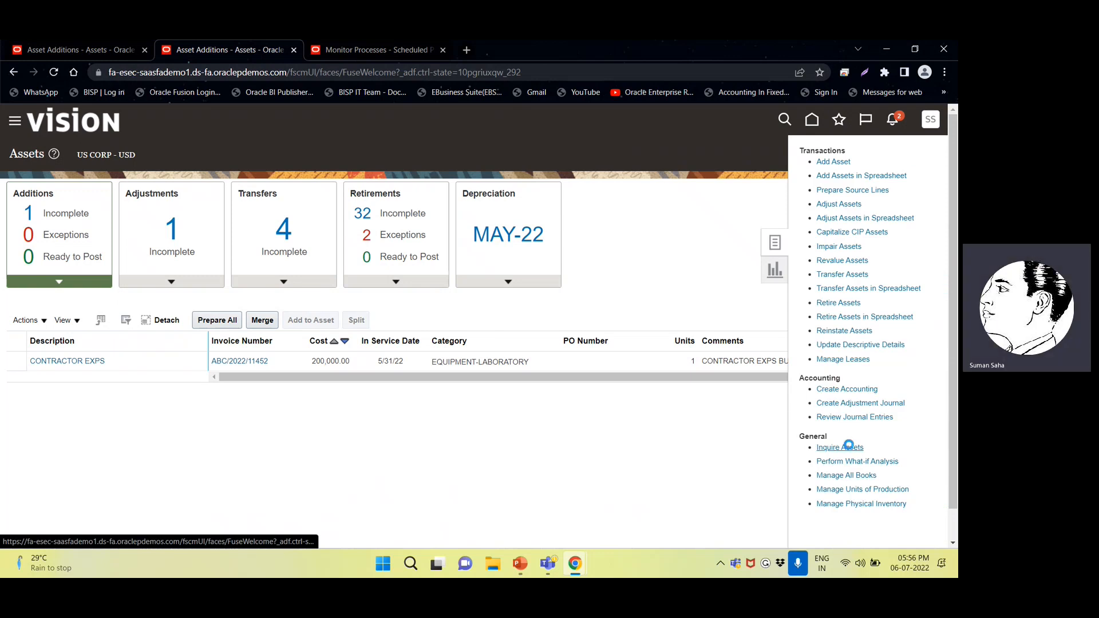
left_click(849, 446)
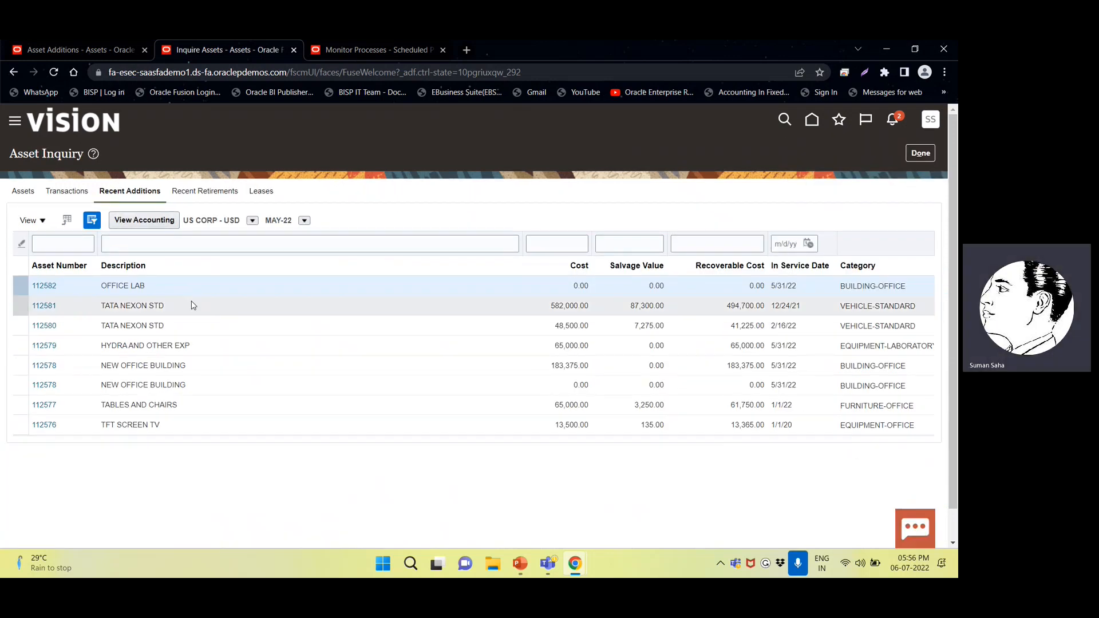
- Open OFFICE LAB asset 112582 from the recent additions, review its US CORP financial details and source lines, and close the inquiry
left_click(48, 286)
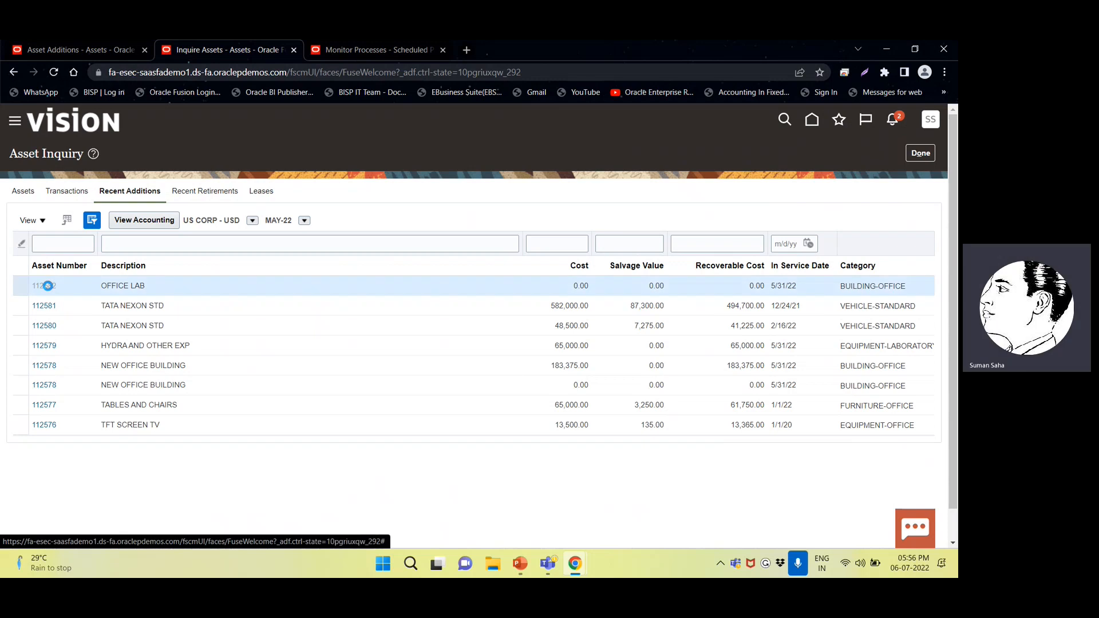
scroll(393, 392, "down", 3)
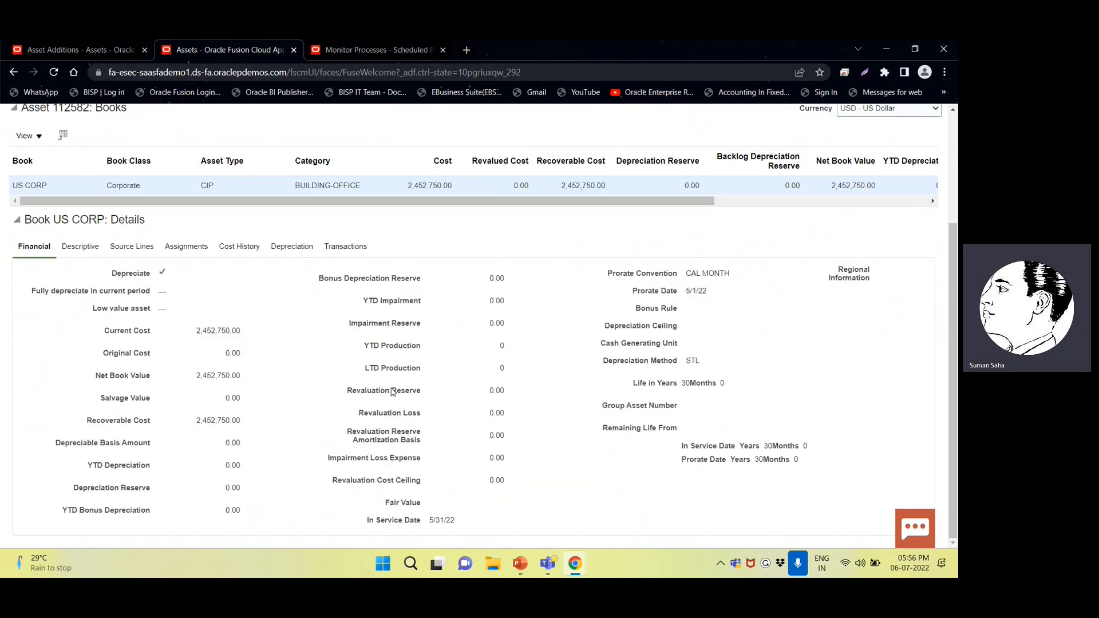
left_click(136, 251)
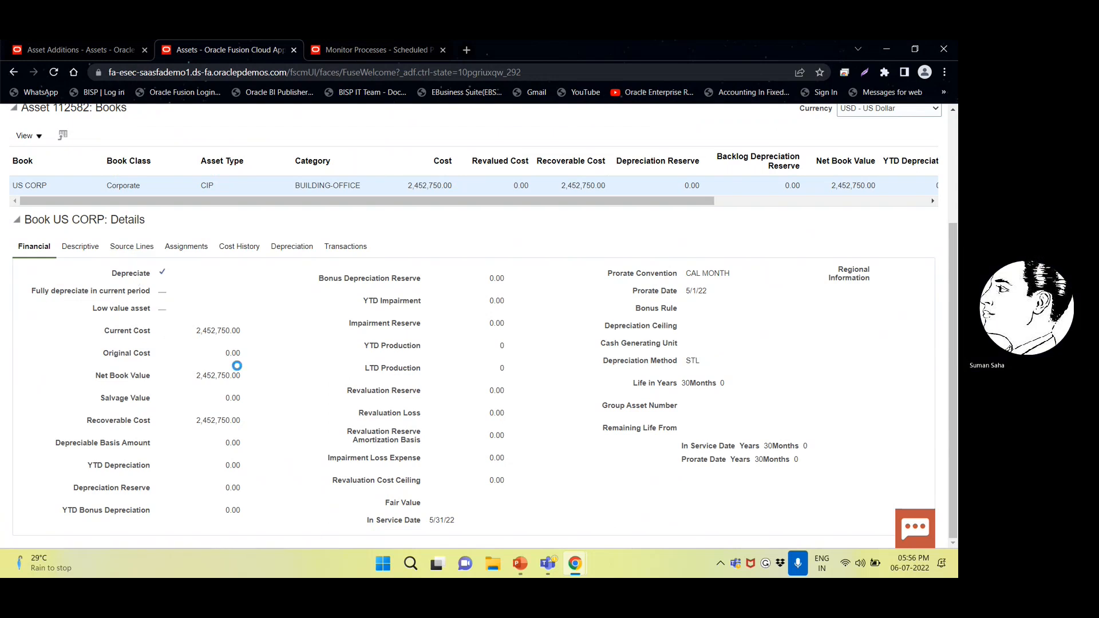
scroll(237, 367, "down", 2)
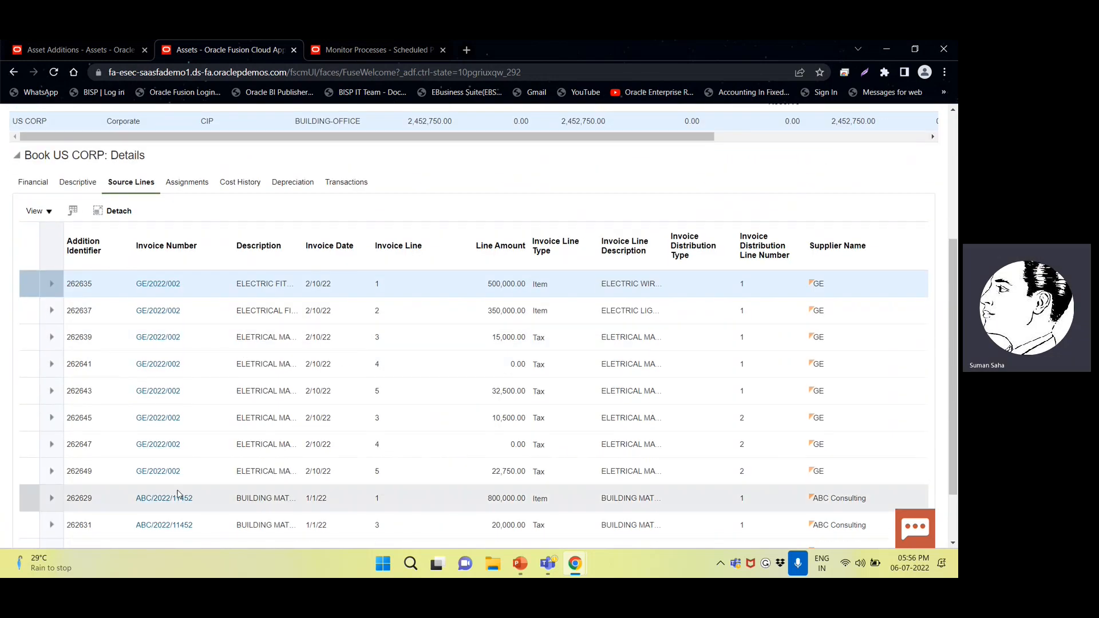
scroll(176, 495, "down", 1)
scroll(179, 487, "up", 5)
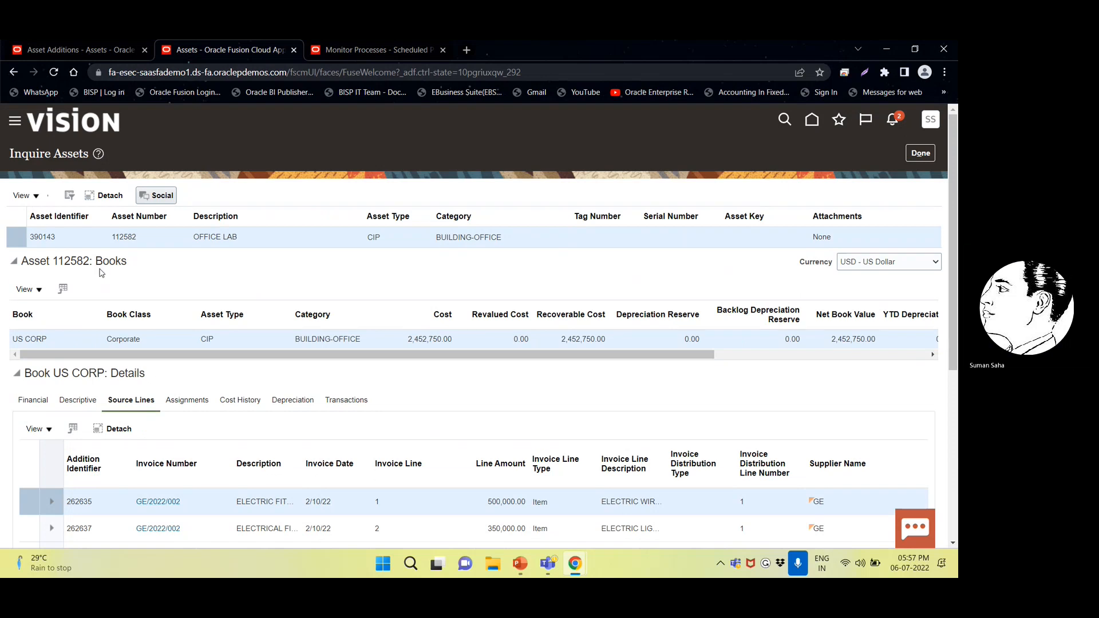
double_click(73, 260)
left_click(919, 153)
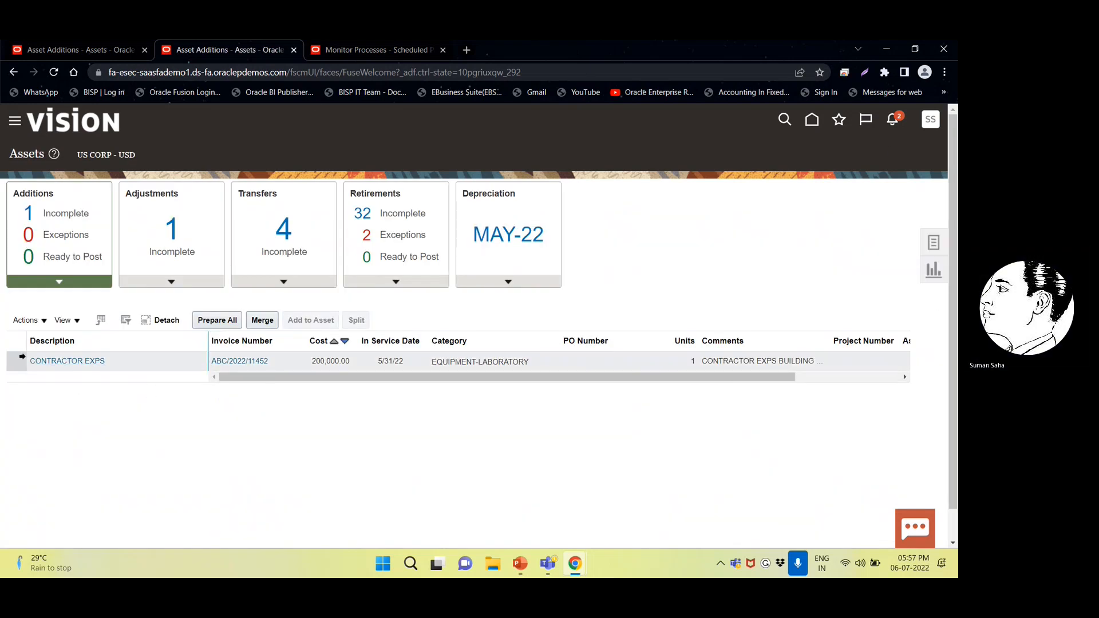
- Open the CONTRACTOR EXPS source line, review its details, set its queue to Post, and save it
left_click(21, 359)
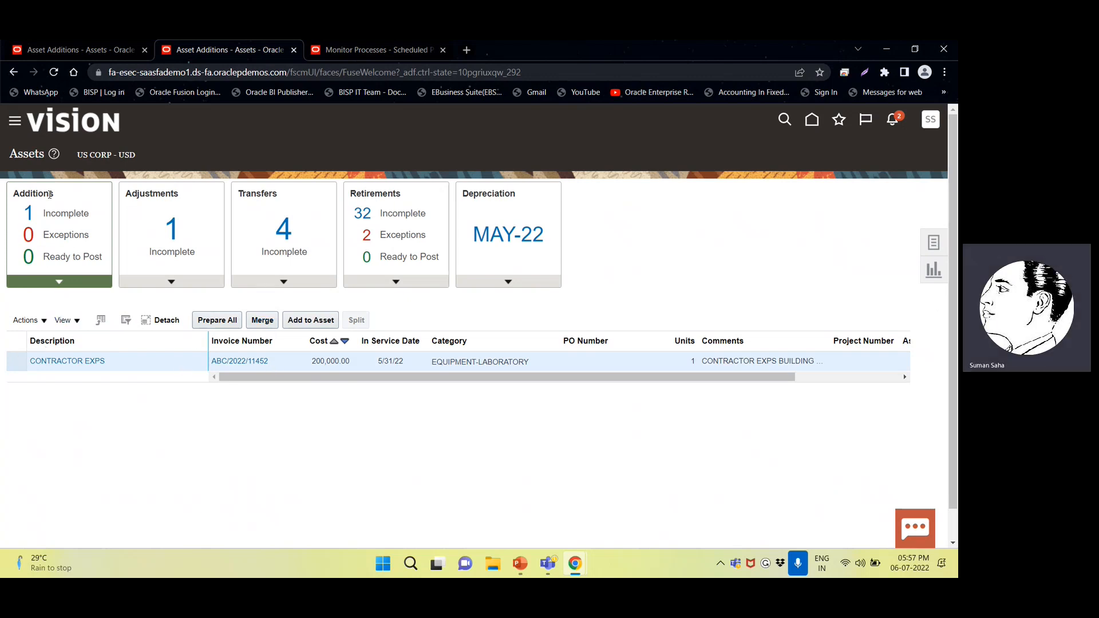
left_click(74, 360)
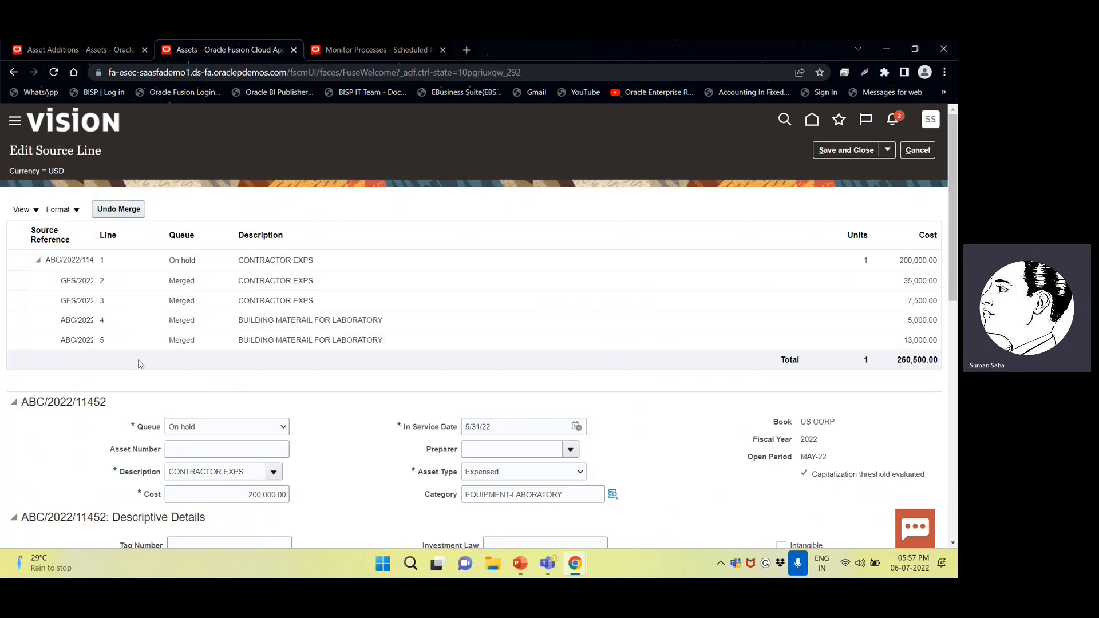
scroll(473, 408, "down", 2)
scroll(472, 408, "down", 6)
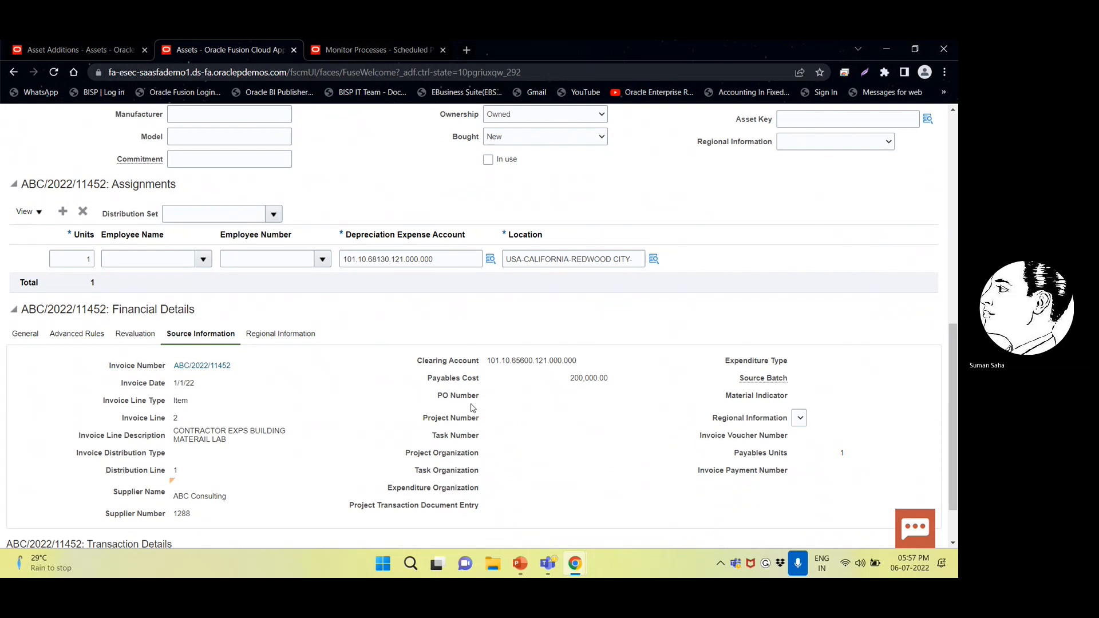
scroll(473, 408, "down", 1)
scroll(472, 408, "up", 10)
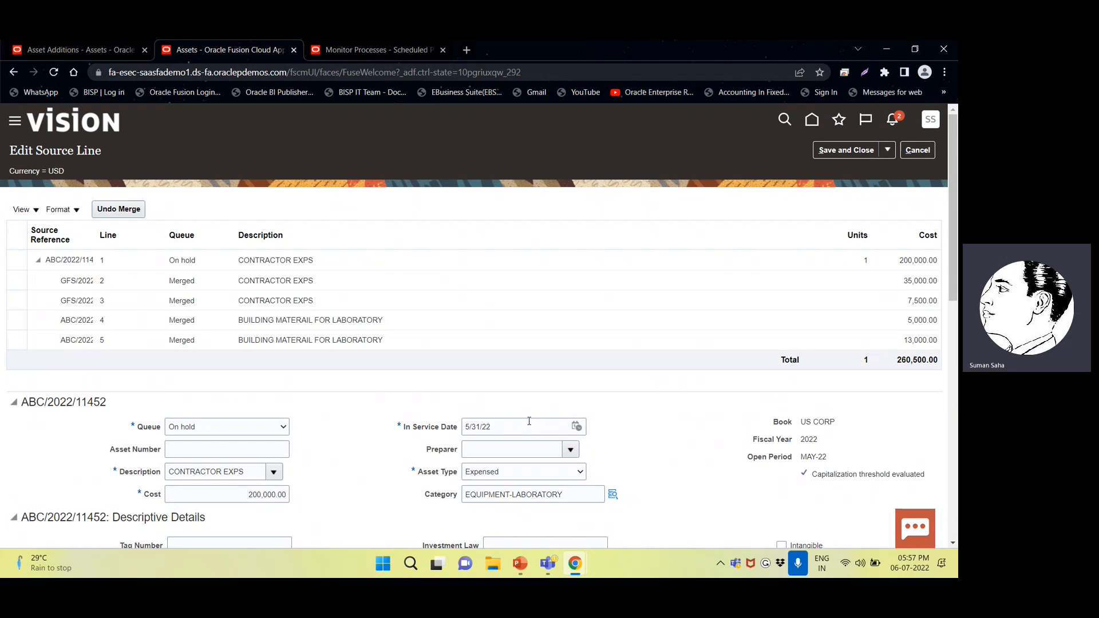
left_click(260, 428)
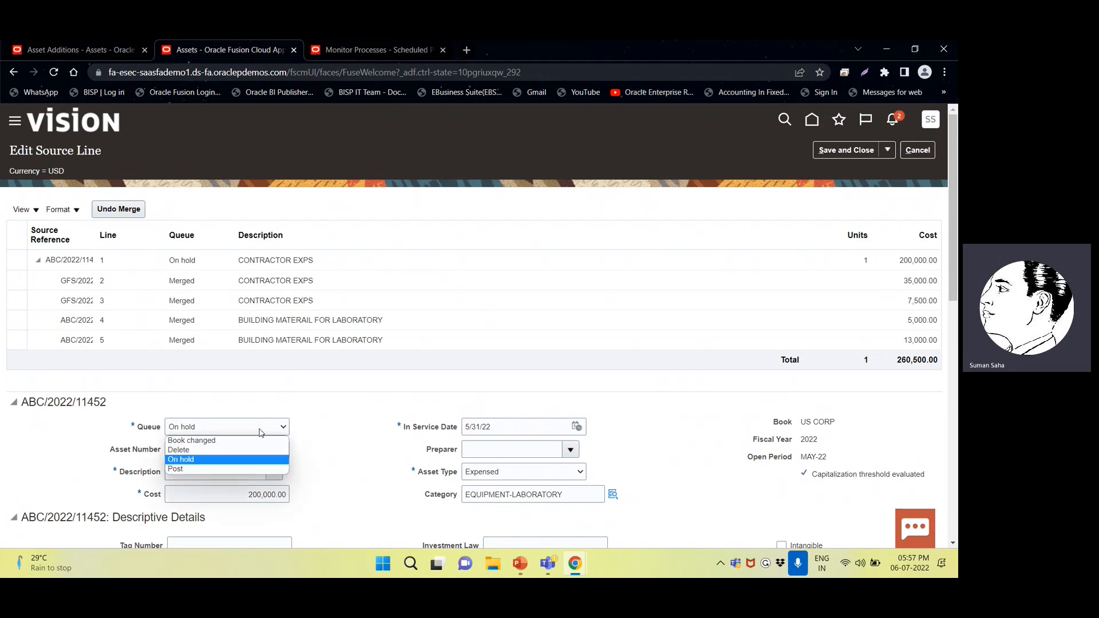
left_click(261, 434)
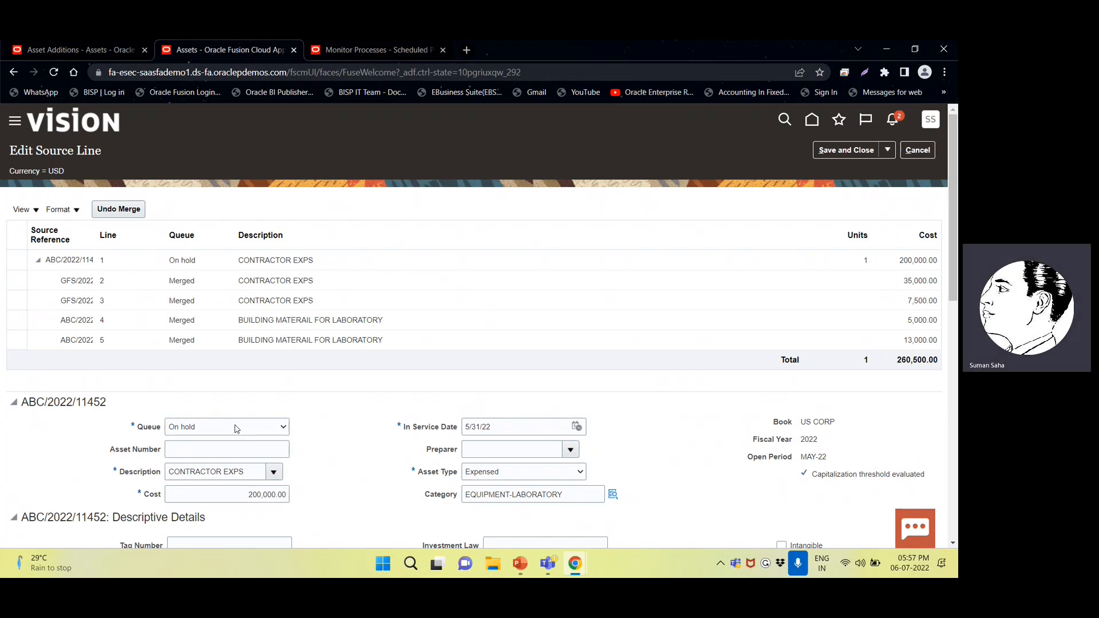
left_click(238, 428)
left_click(176, 469)
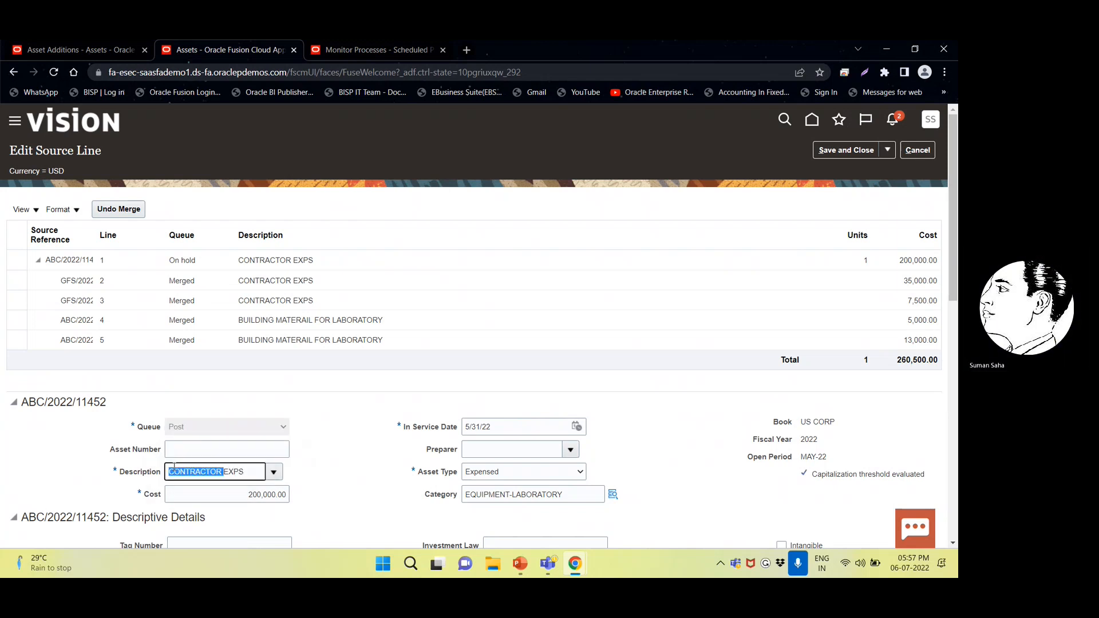
left_click(850, 151)
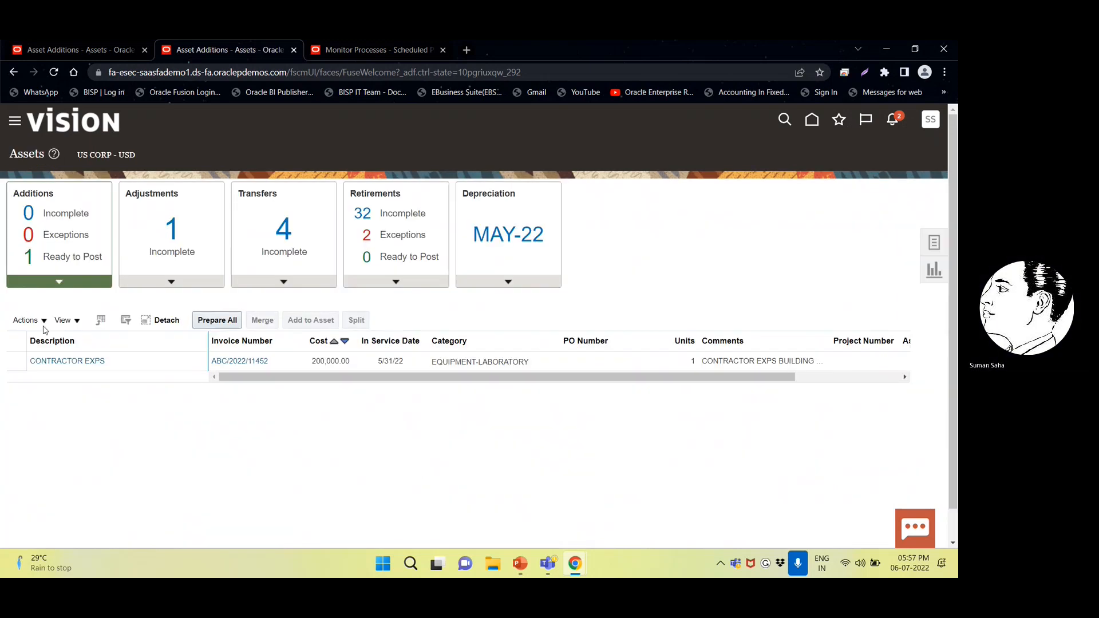
- Show the ready-to-post additions, try to find asset 112582 as the Add to Asset target for the CONTRACTOR EXPS line, and cancel
left_click(71, 257)
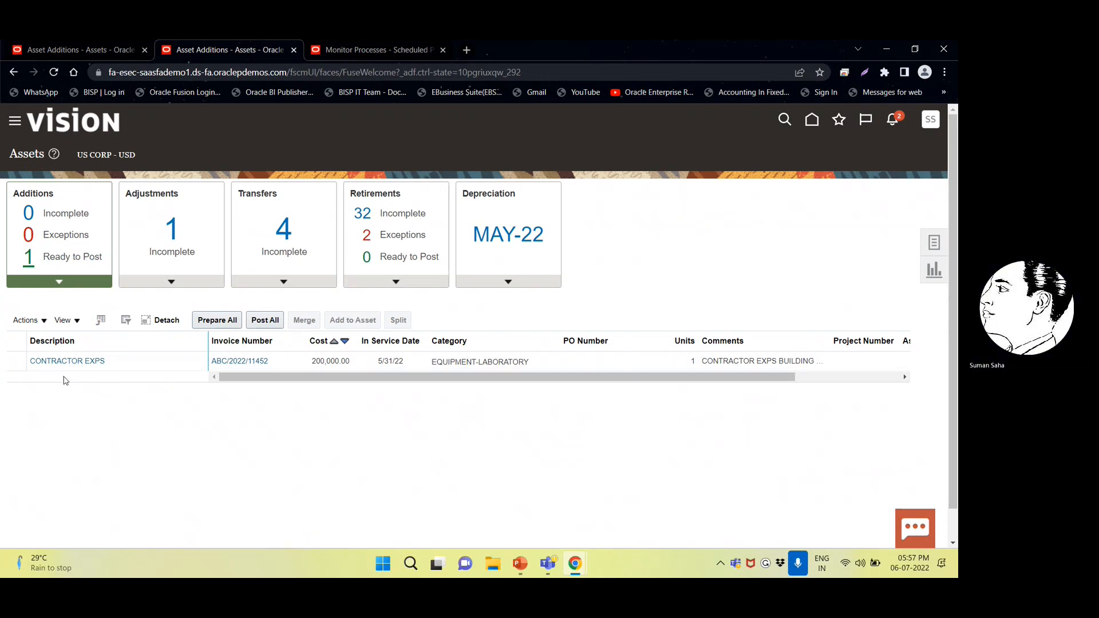
left_click(22, 358)
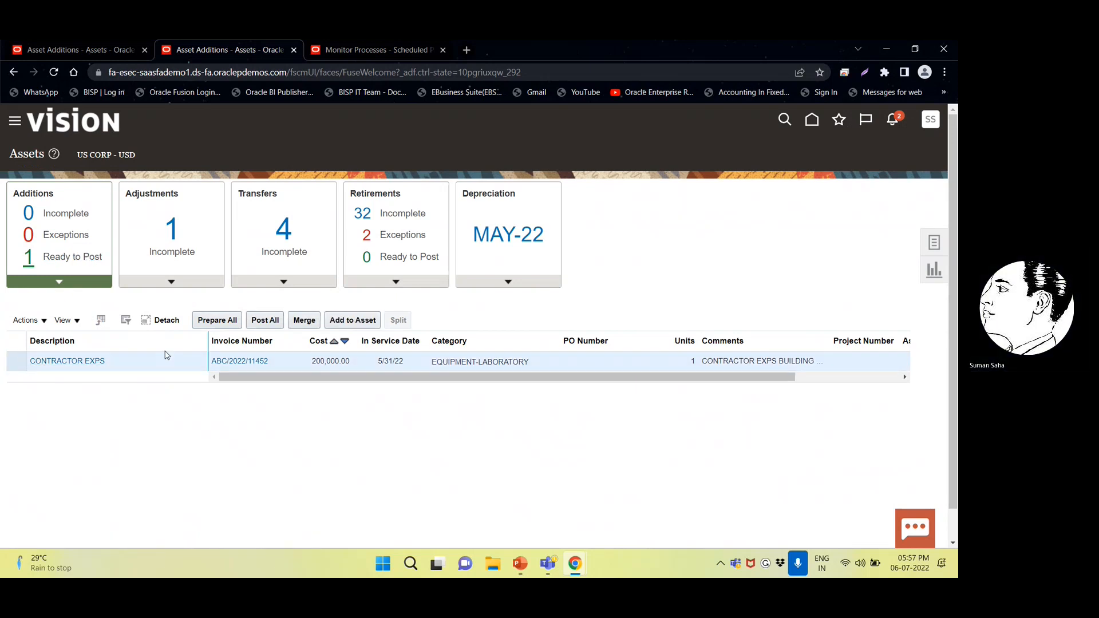
left_click(346, 319)
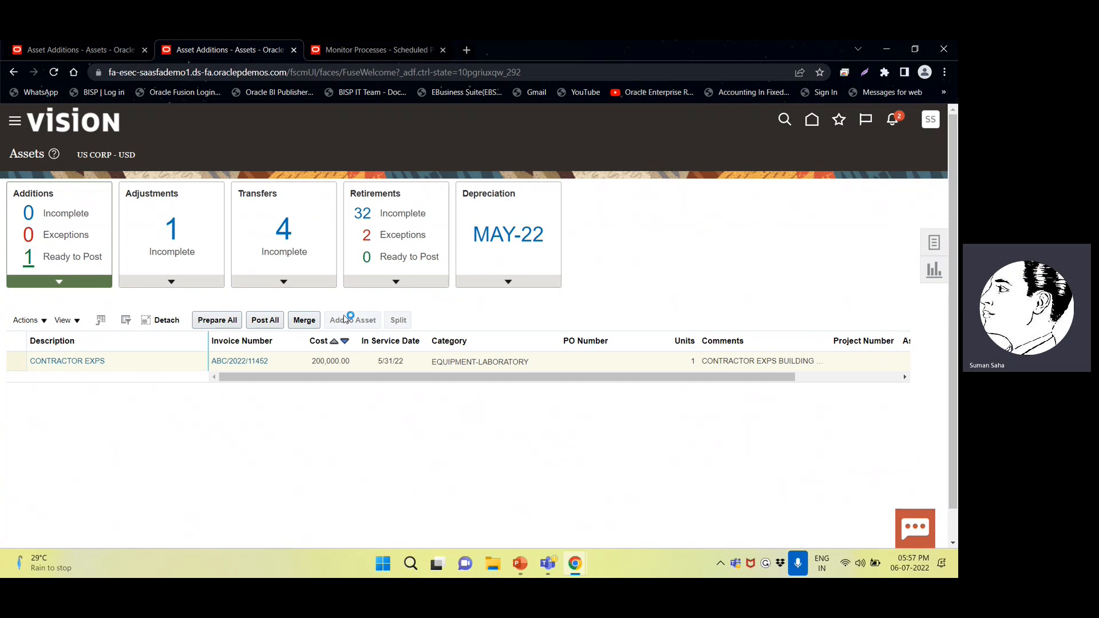
left_click(114, 293)
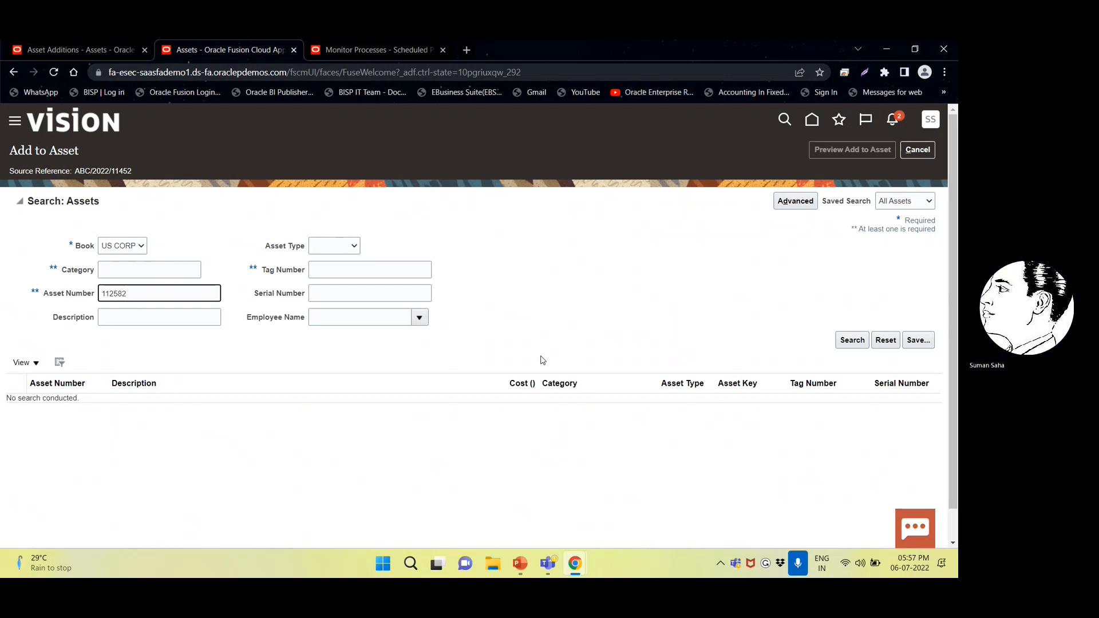
left_click(851, 342)
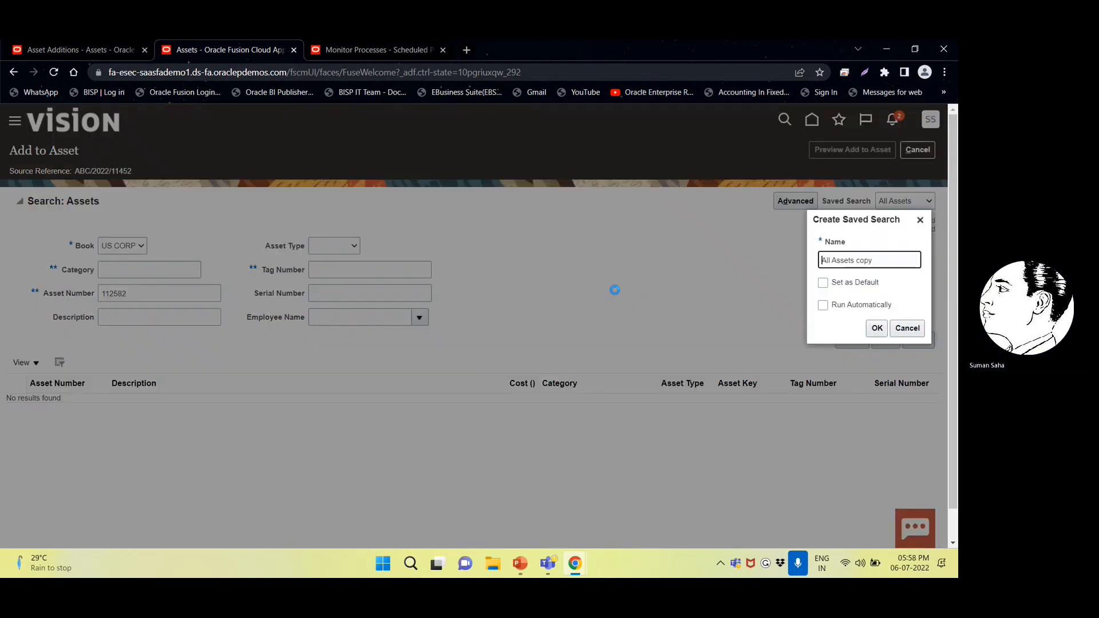
left_click(901, 325)
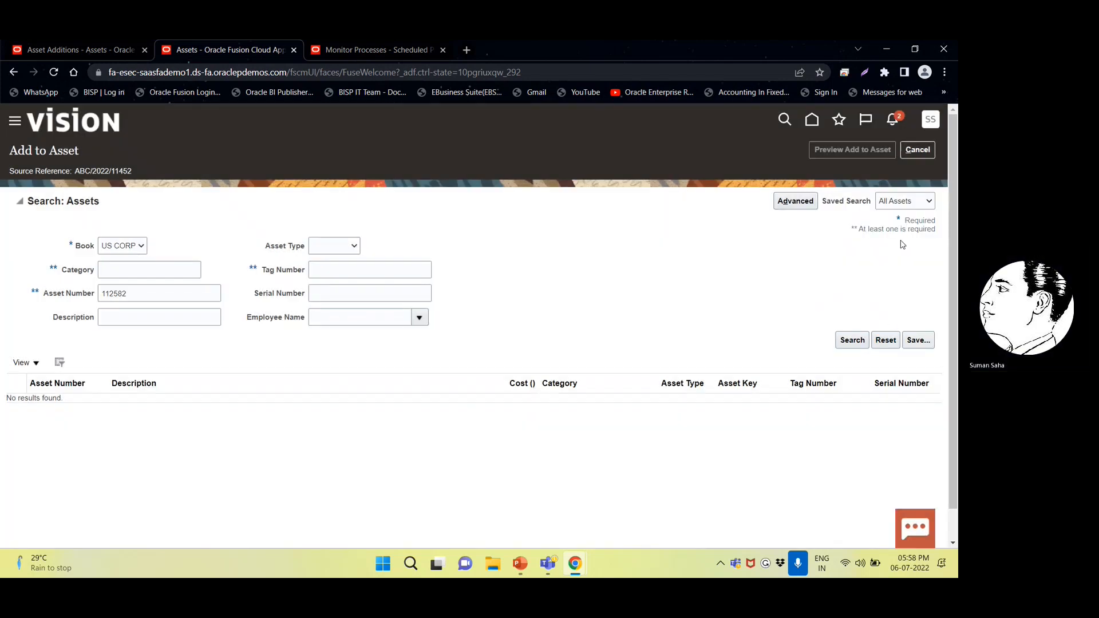
left_click(917, 149)
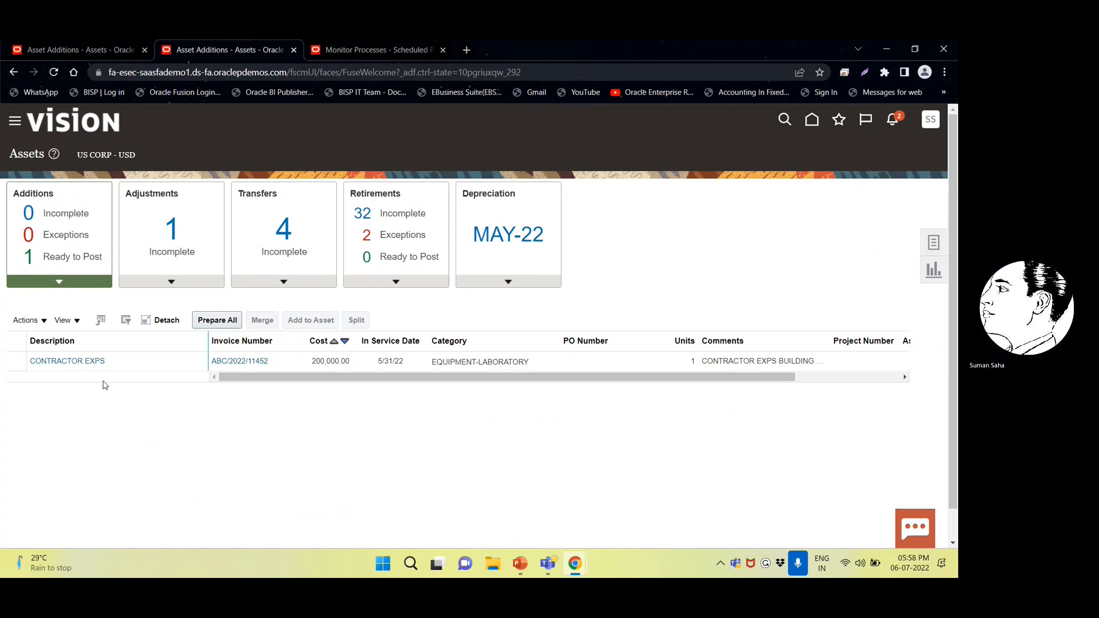
- Reopen the CONTRACTOR EXPS source line, set its queue back to On hold, and save it
left_click(19, 361)
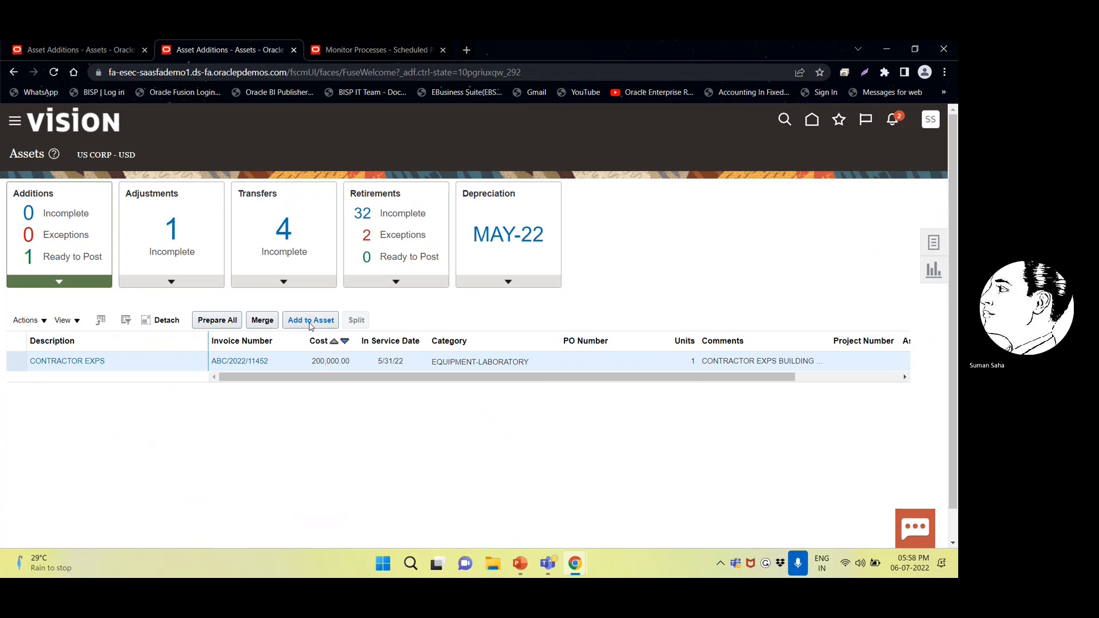
left_click(78, 361)
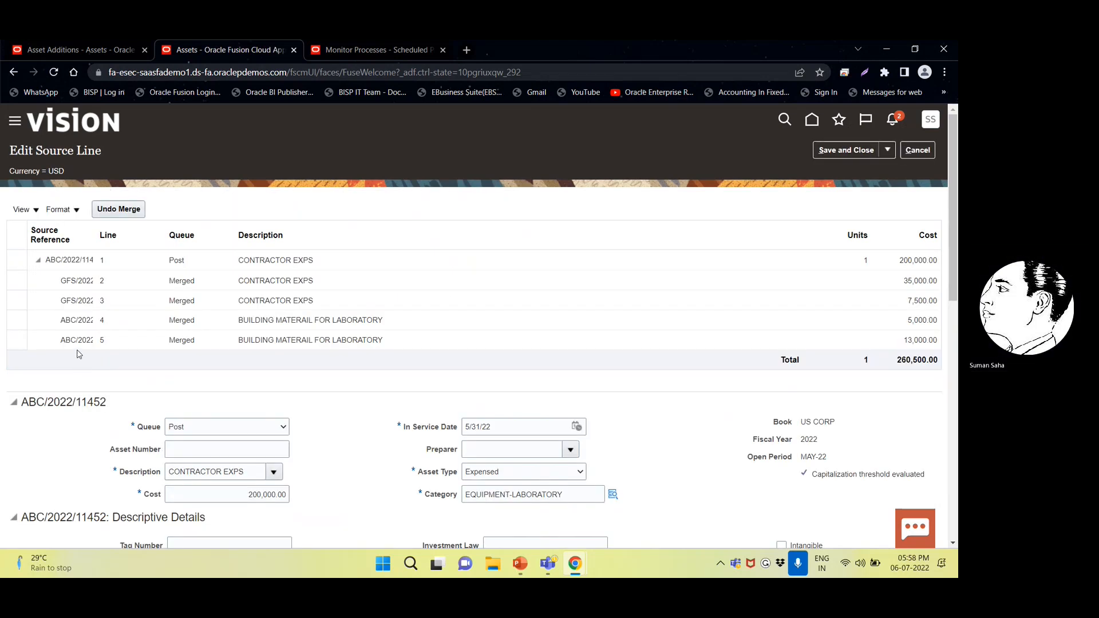
left_click(201, 427)
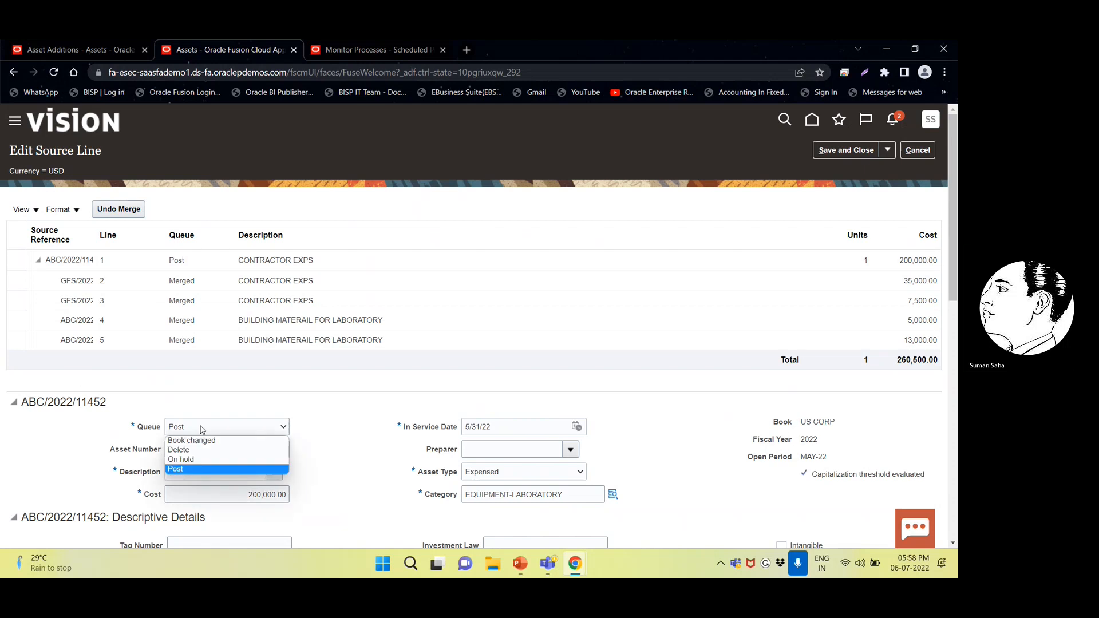
left_click(194, 461)
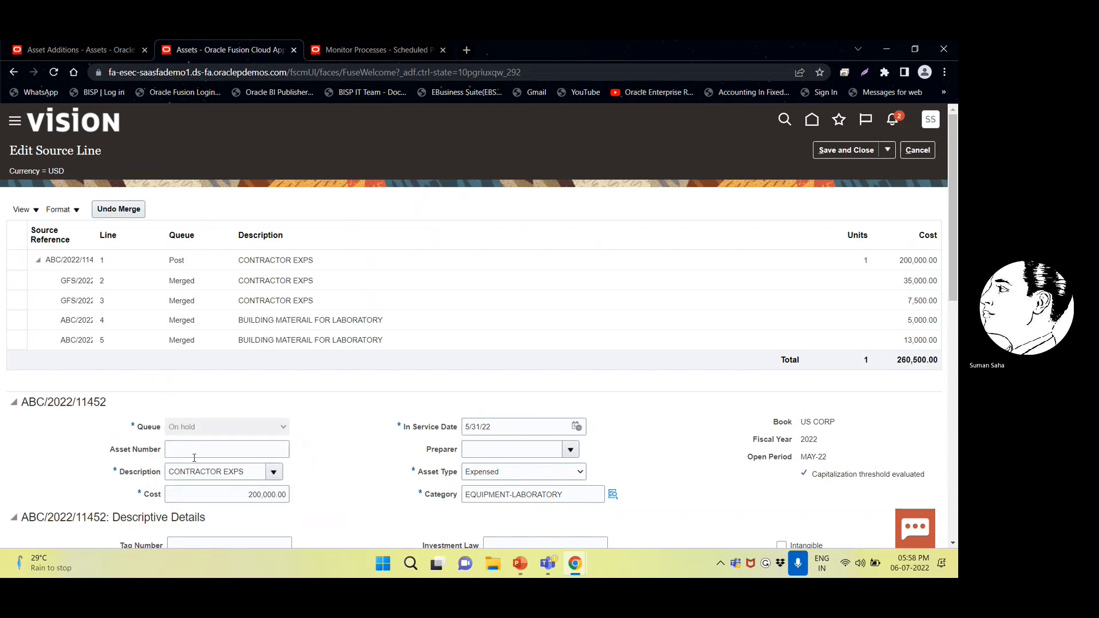
left_click(852, 150)
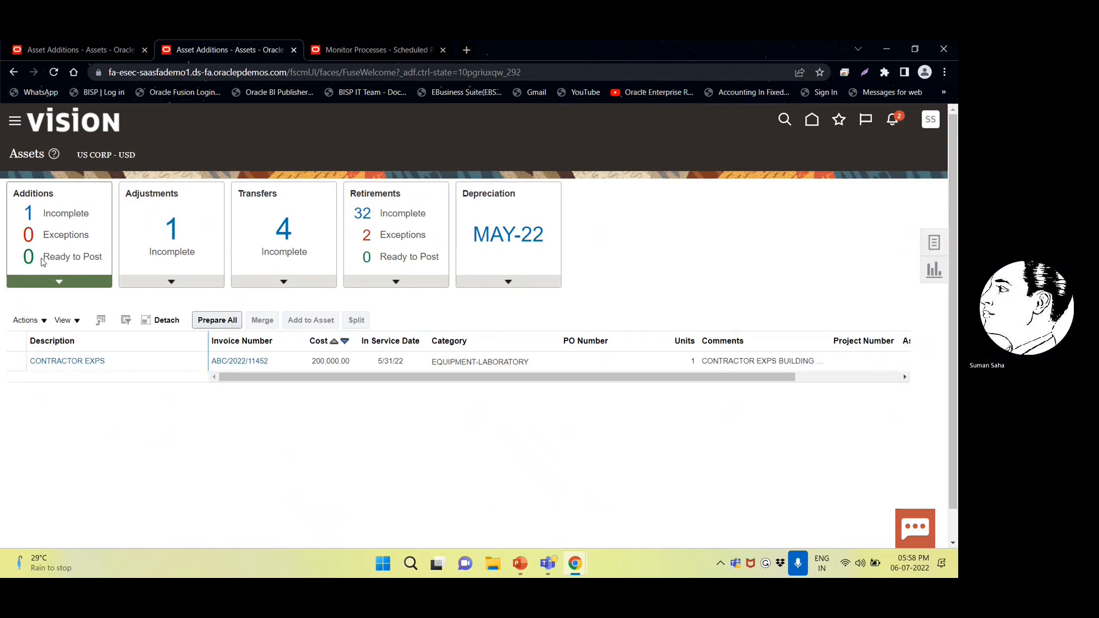
- Show the incomplete additions, try to find asset 112582 in US CORP as the Add to Asset target for the CONTRACTOR EXPS line, and cancel
left_click(75, 215)
left_click(60, 215)
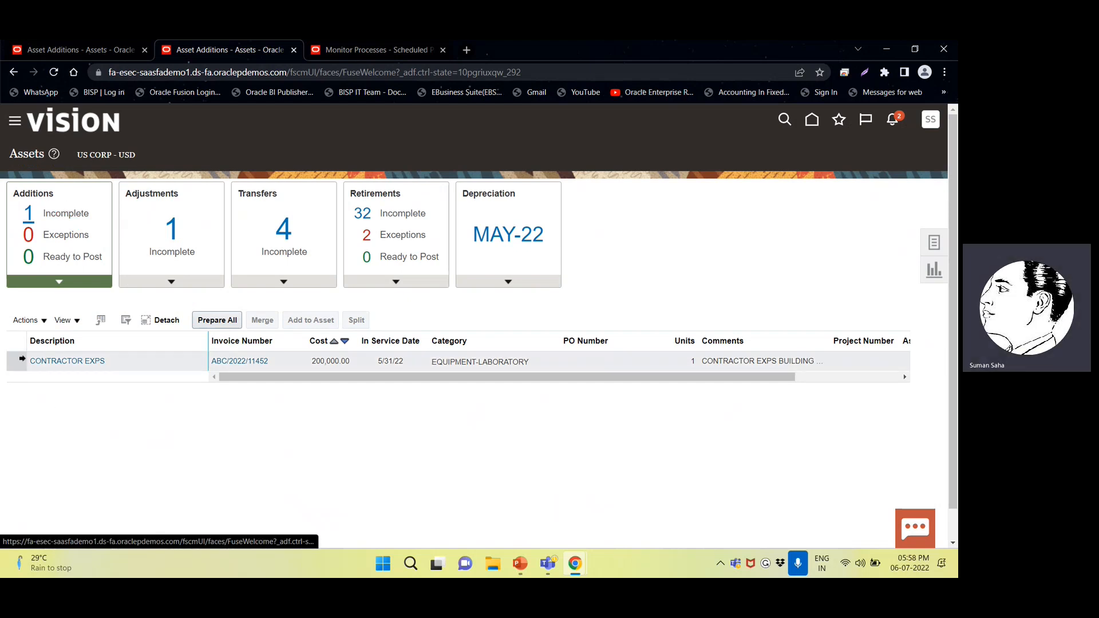
left_click(22, 360)
left_click(306, 321)
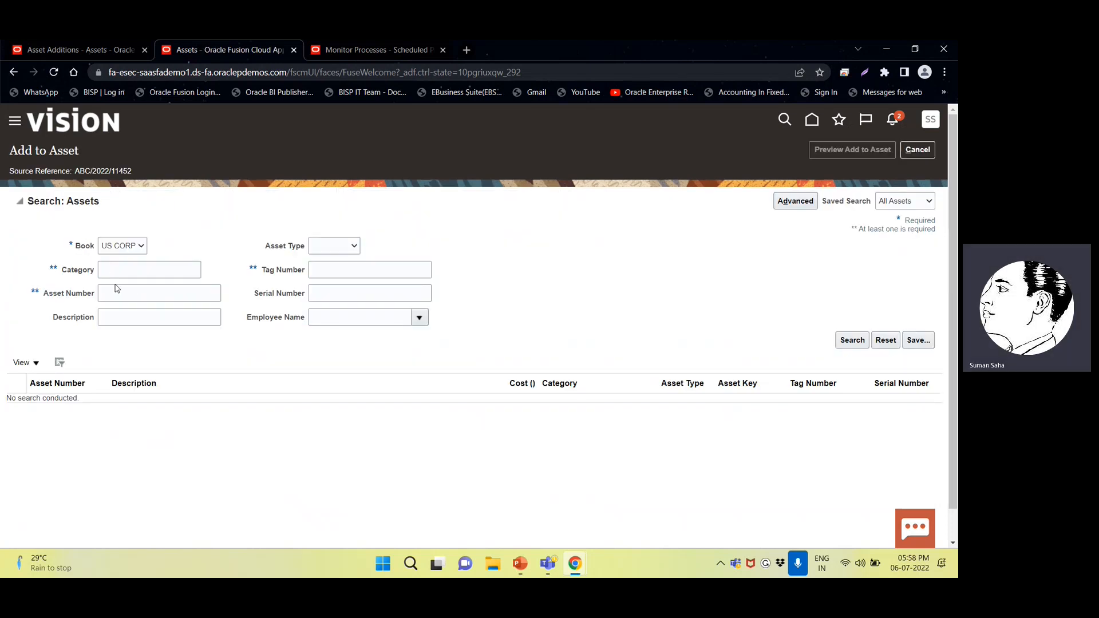
left_click(117, 293)
type("112582")
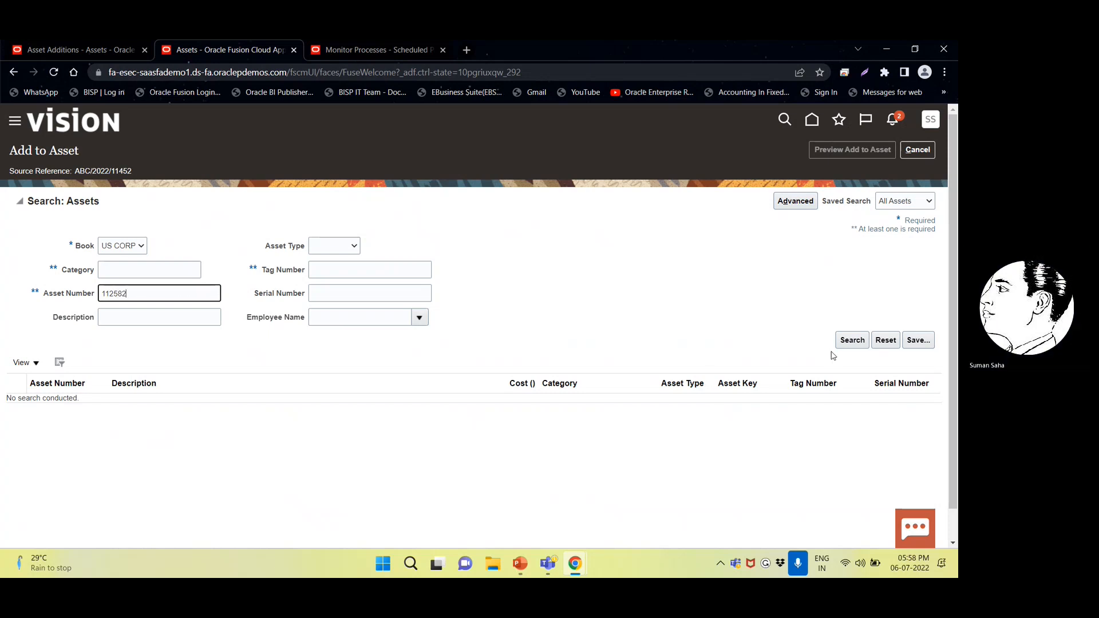
left_click(852, 341)
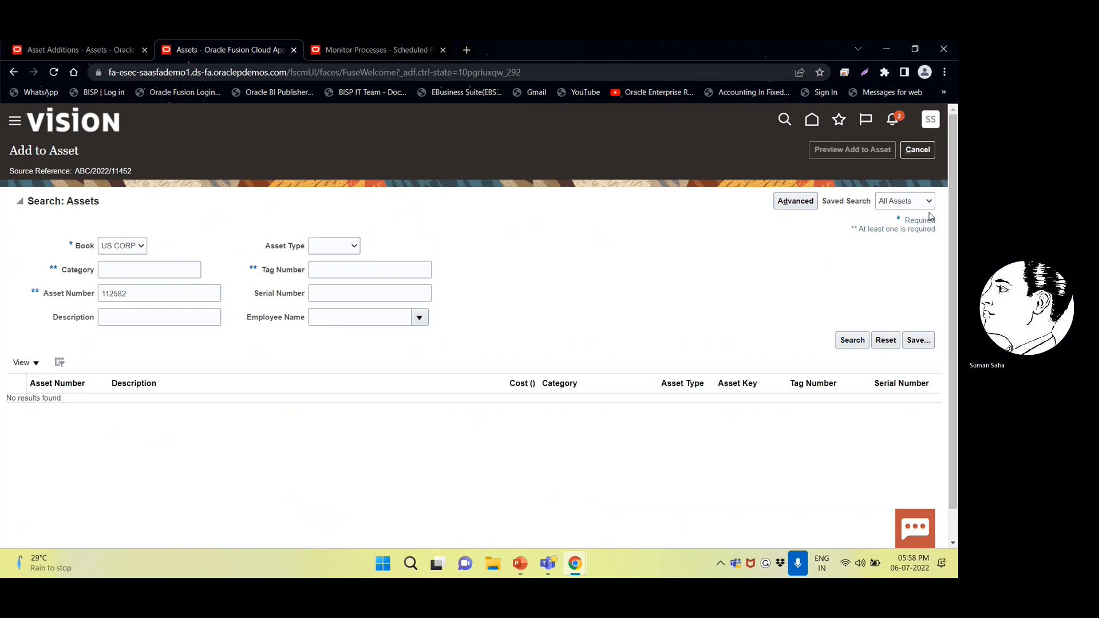
left_click(922, 153)
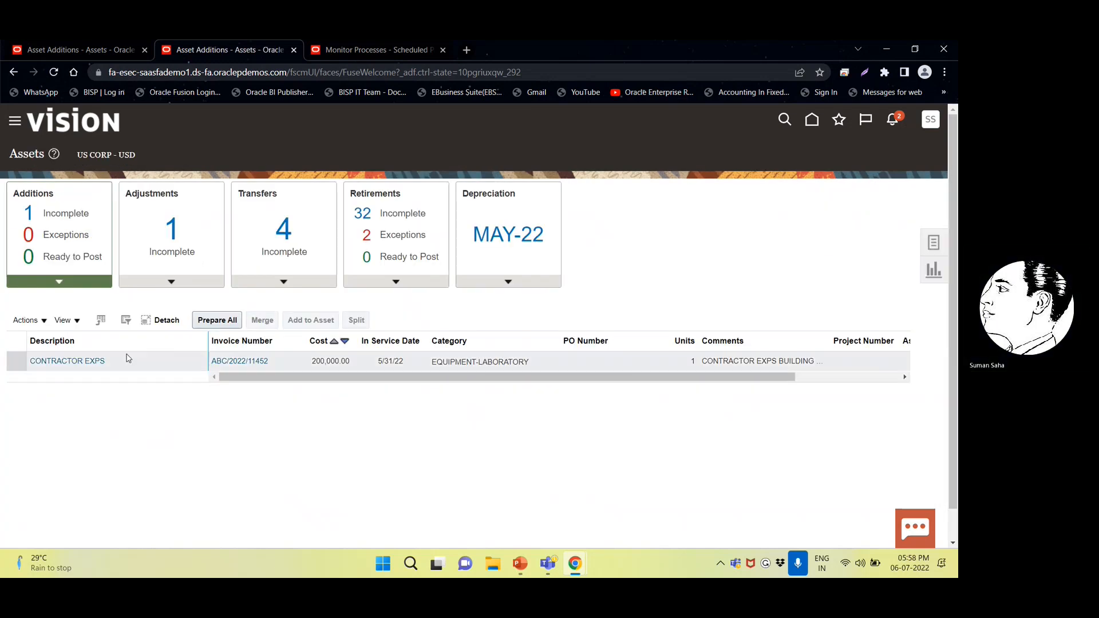
- Open the CONTRACTOR EXPS source line, change its queue to Post, and save and close it
left_click(63, 361)
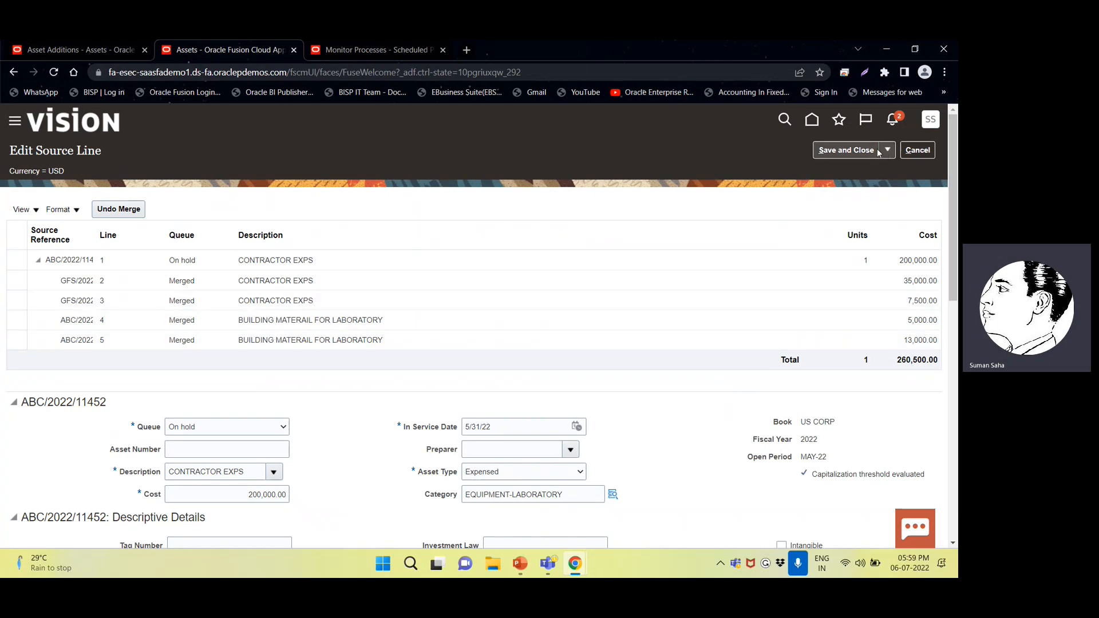
left_click(209, 431)
left_click(209, 431)
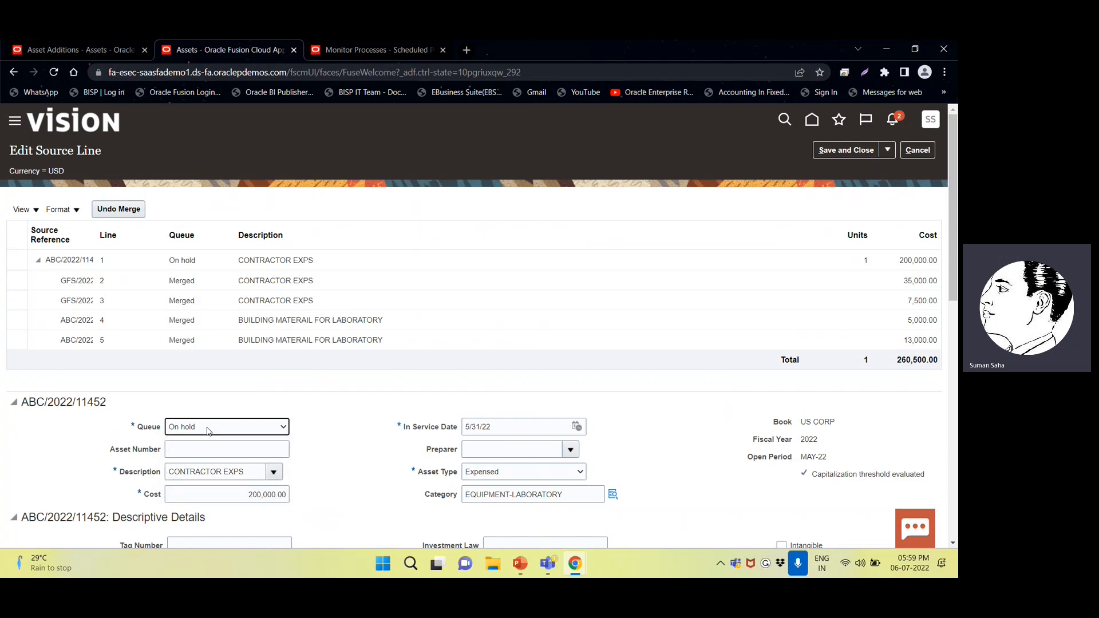
left_click(209, 431)
double_click(181, 466)
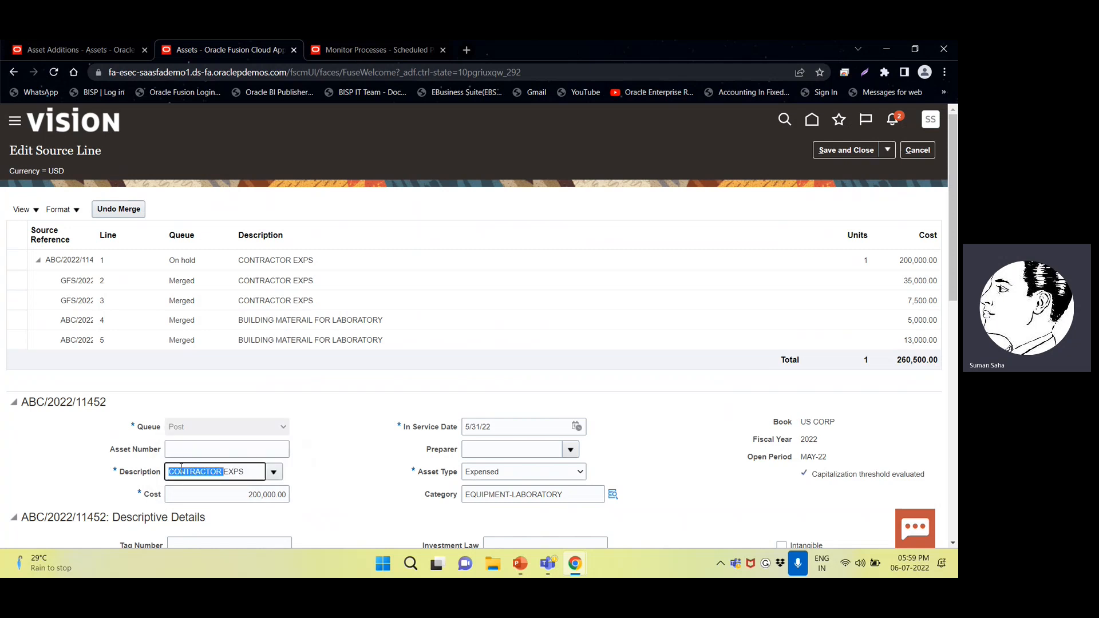
left_click(851, 150)
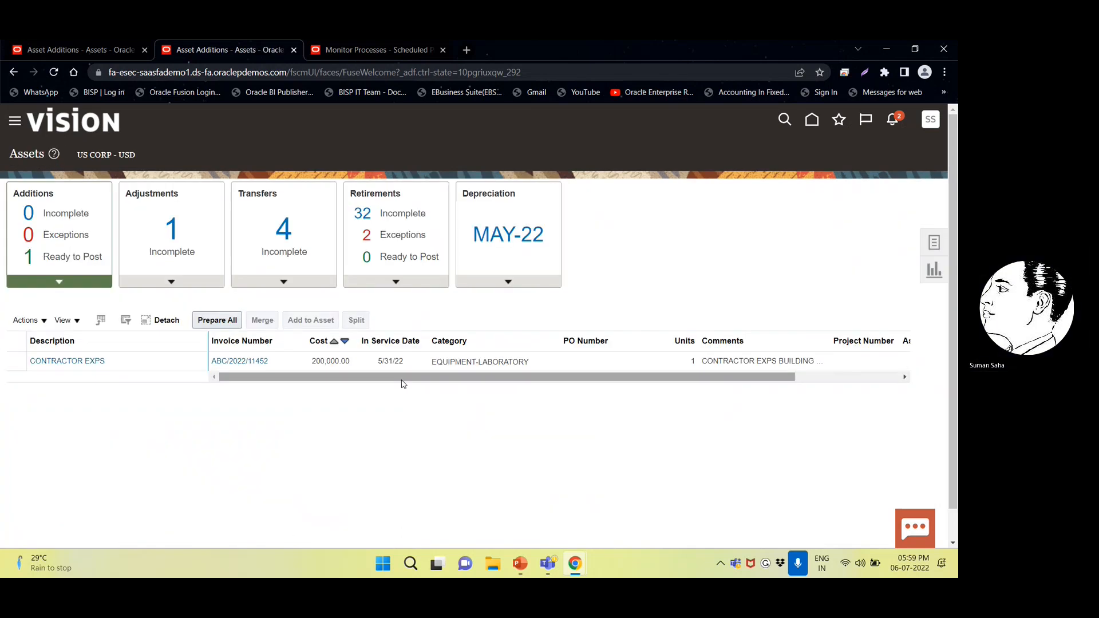
- Select the ready-to-post CONTRACTOR EXPS line and open the asset search for adding it to an existing asset
scroll(403, 384, "down", 1)
left_click(57, 329)
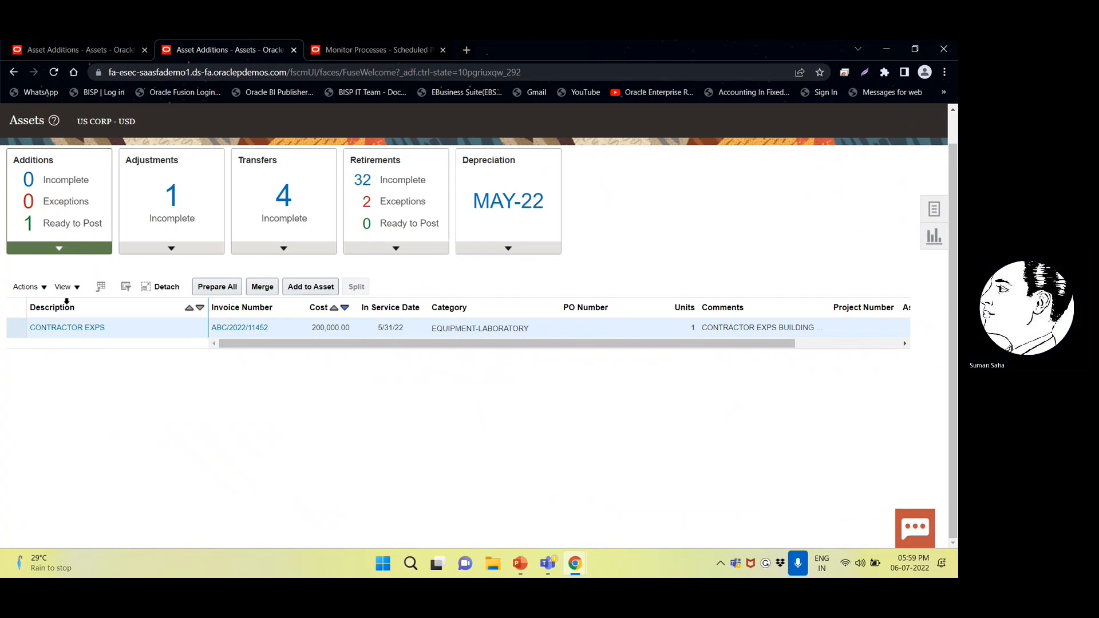
scroll(795, 289, "up", 1)
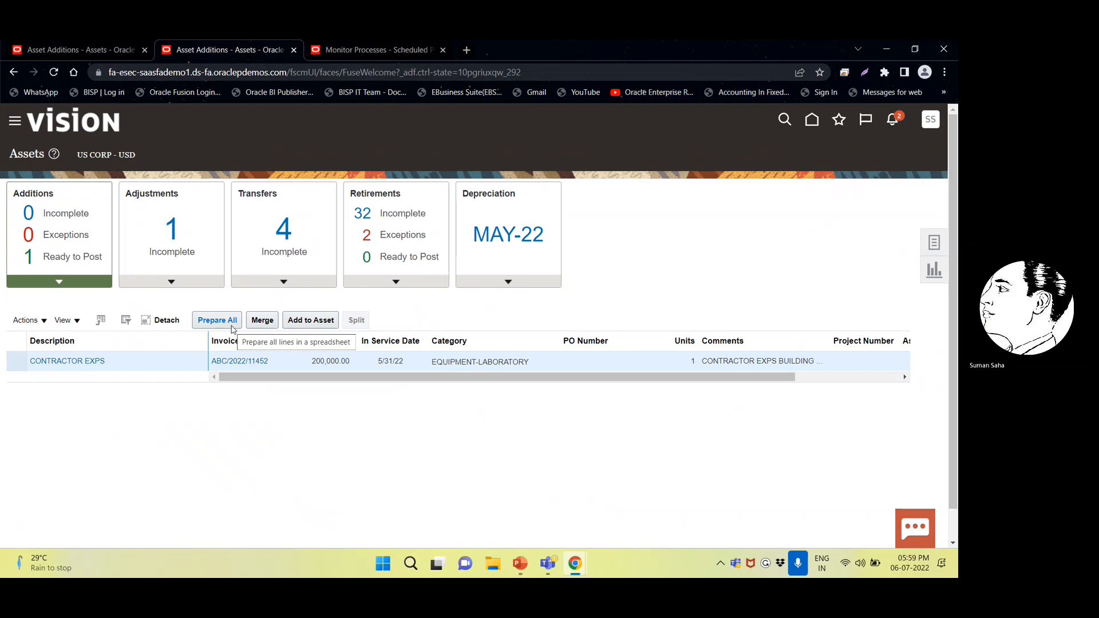
left_click(301, 322)
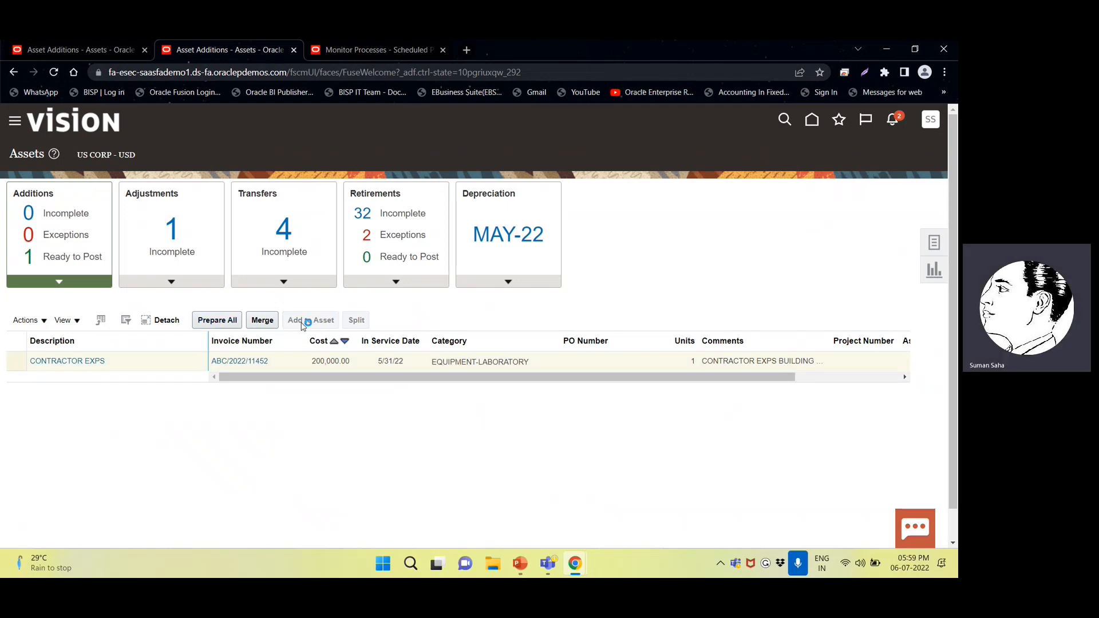
left_click(156, 294)
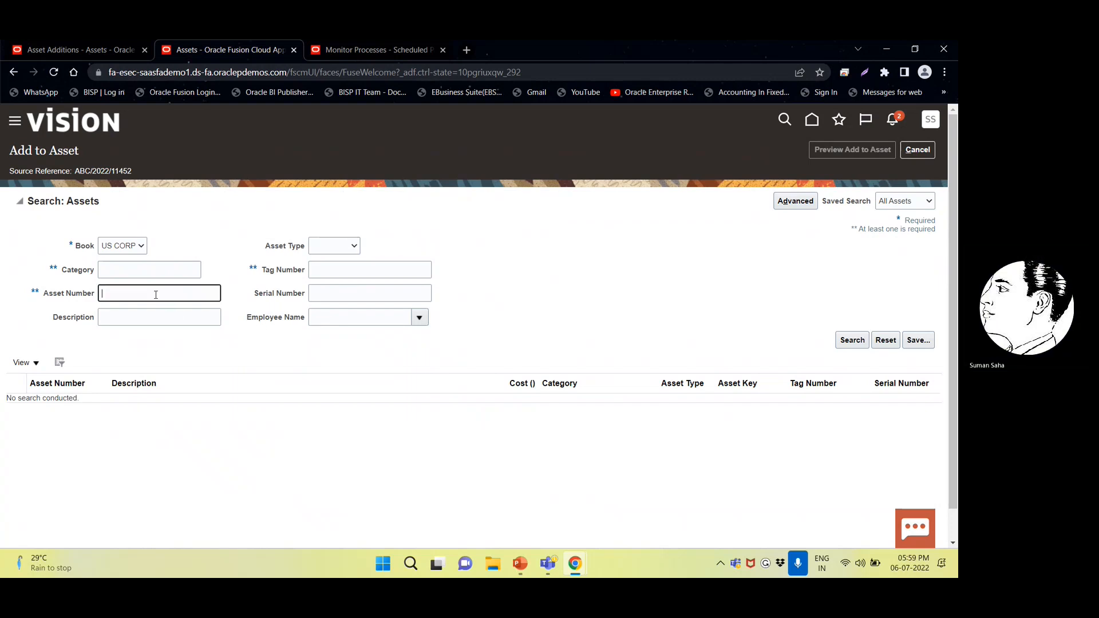
- Switch to the first Asset Additions browser tab and reopen the Assets work area from the home page
left_click(378, 48)
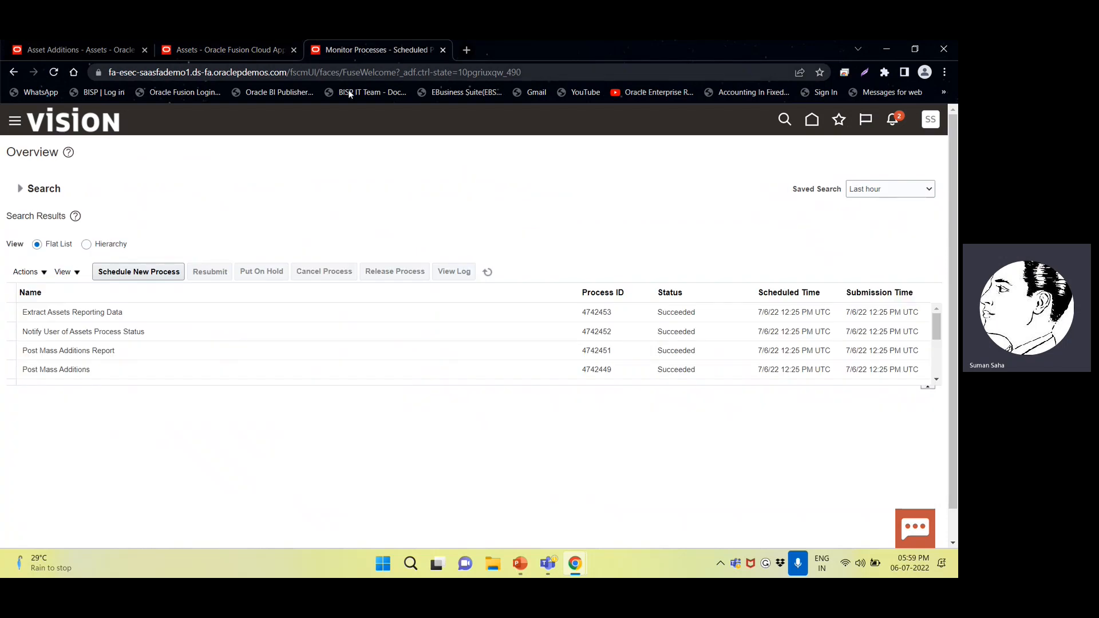
left_click(85, 50)
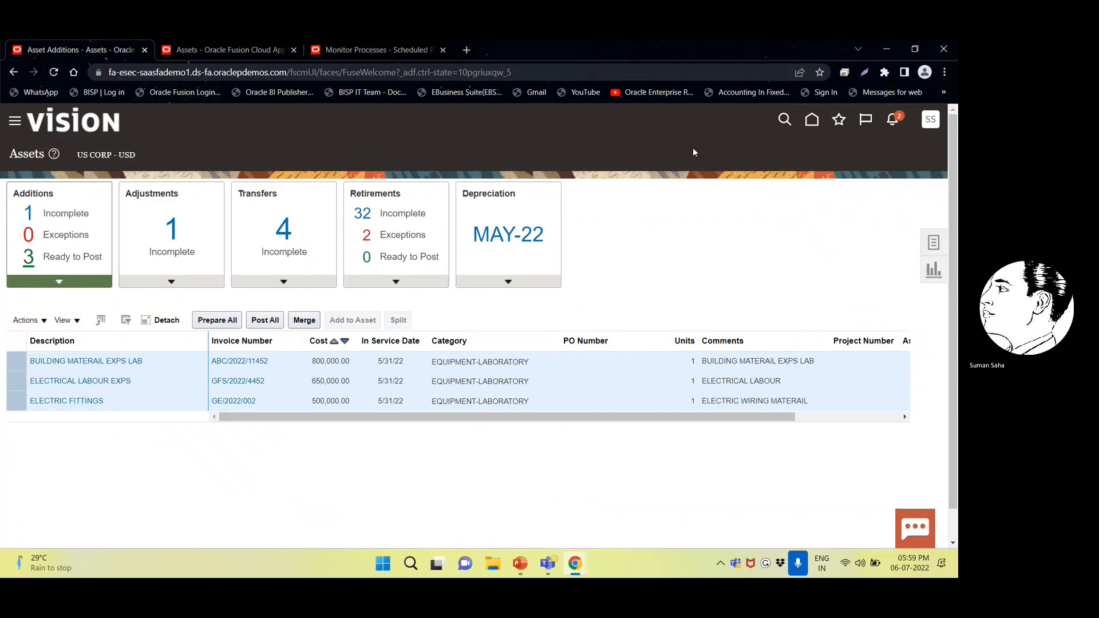
left_click(809, 121)
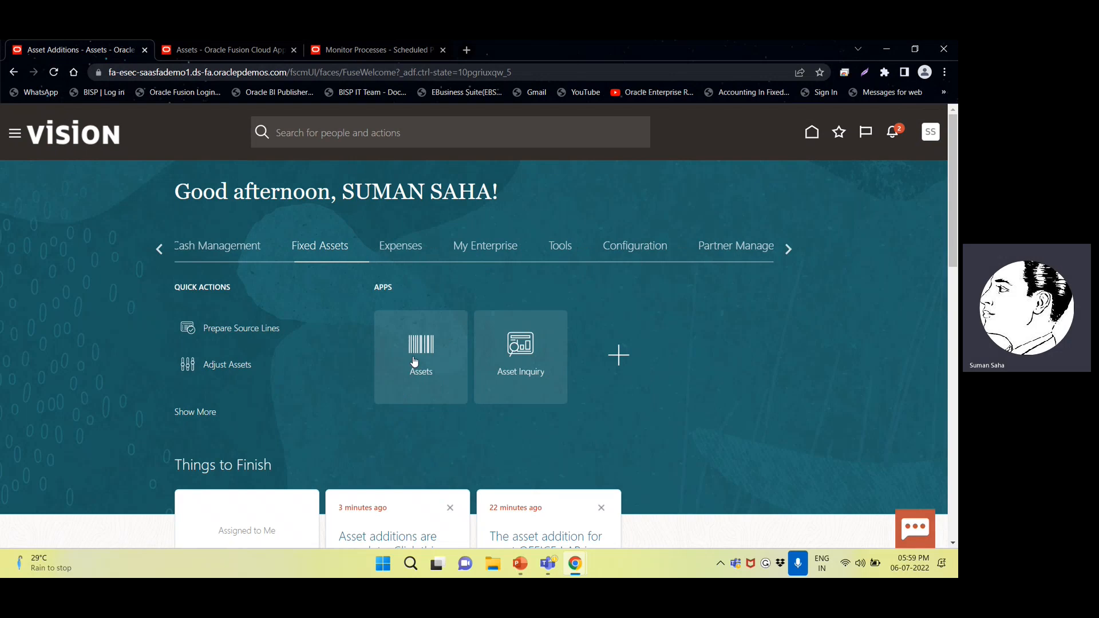
left_click(415, 361)
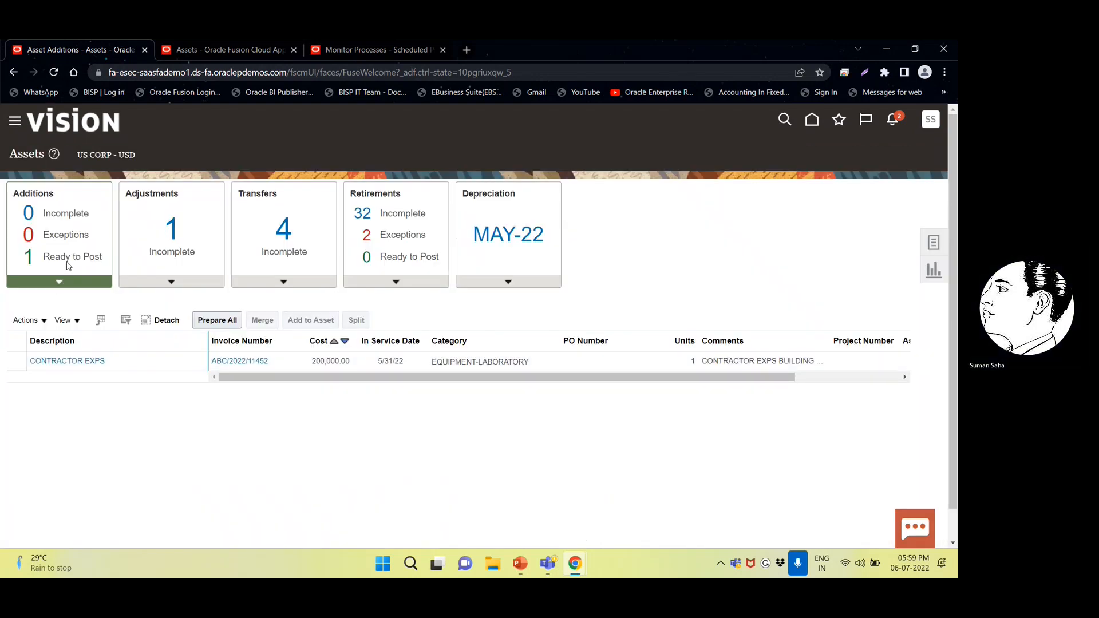
- Open the CONTRACTOR EXPS source line, set its asset type to Capitalized, and save and close it
left_click(38, 362)
left_click(16, 361)
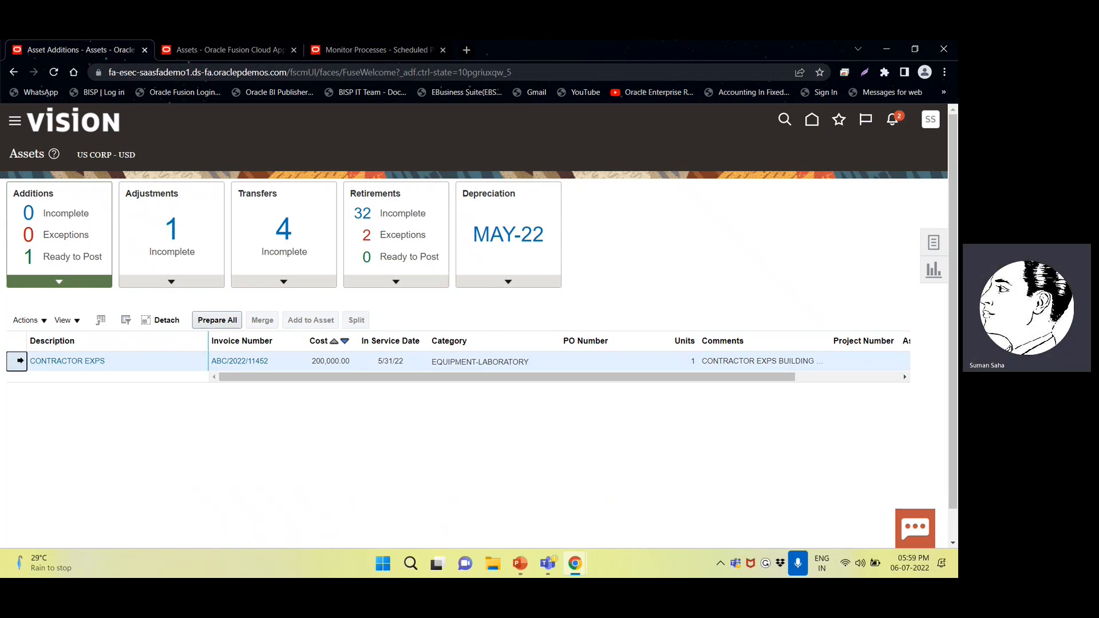
left_click(51, 361)
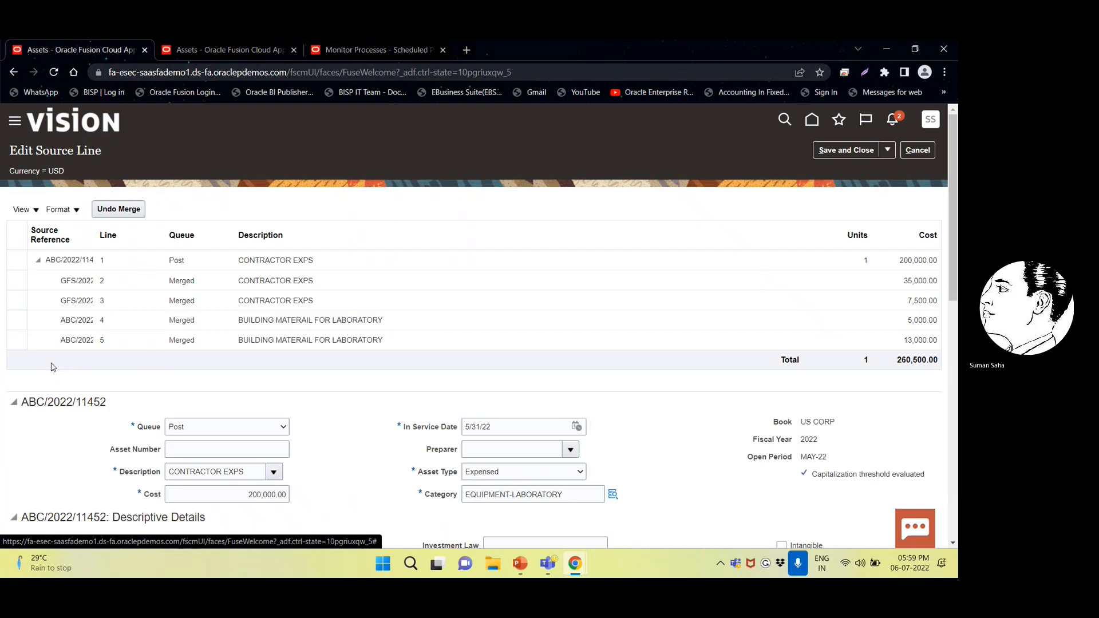
scroll(240, 421, "down", 3)
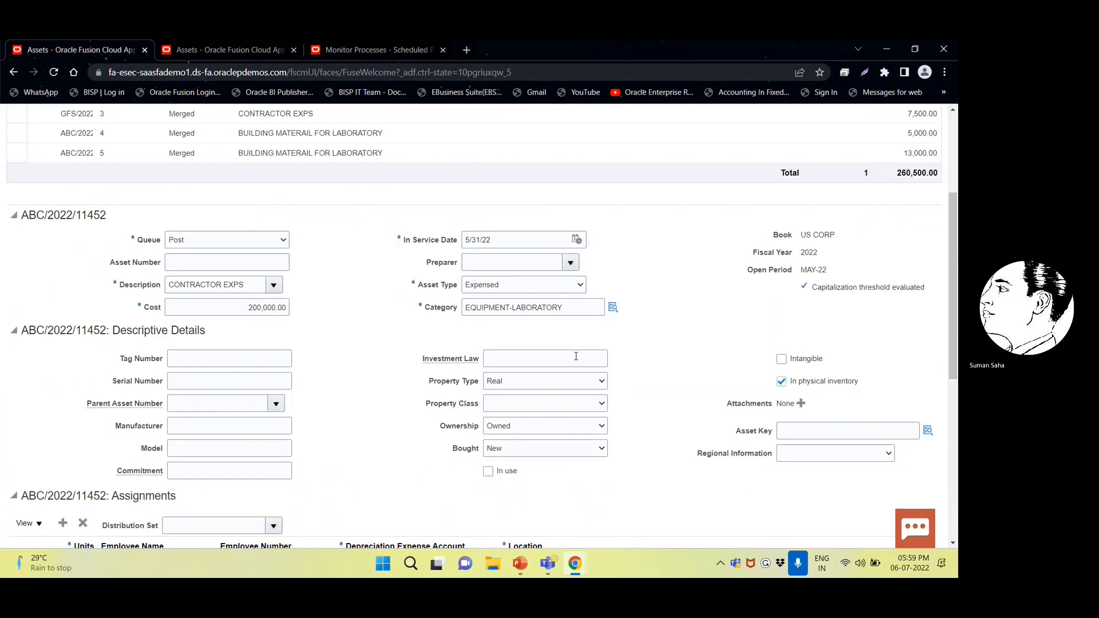
left_click(561, 286)
left_click(560, 286)
left_click(560, 286)
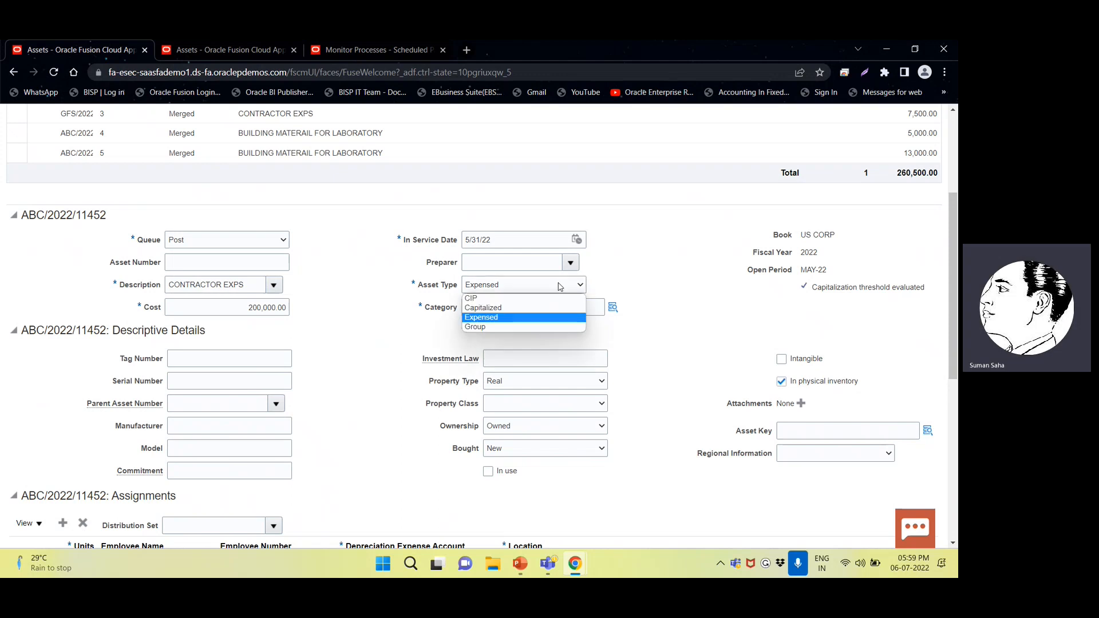
left_click(523, 309)
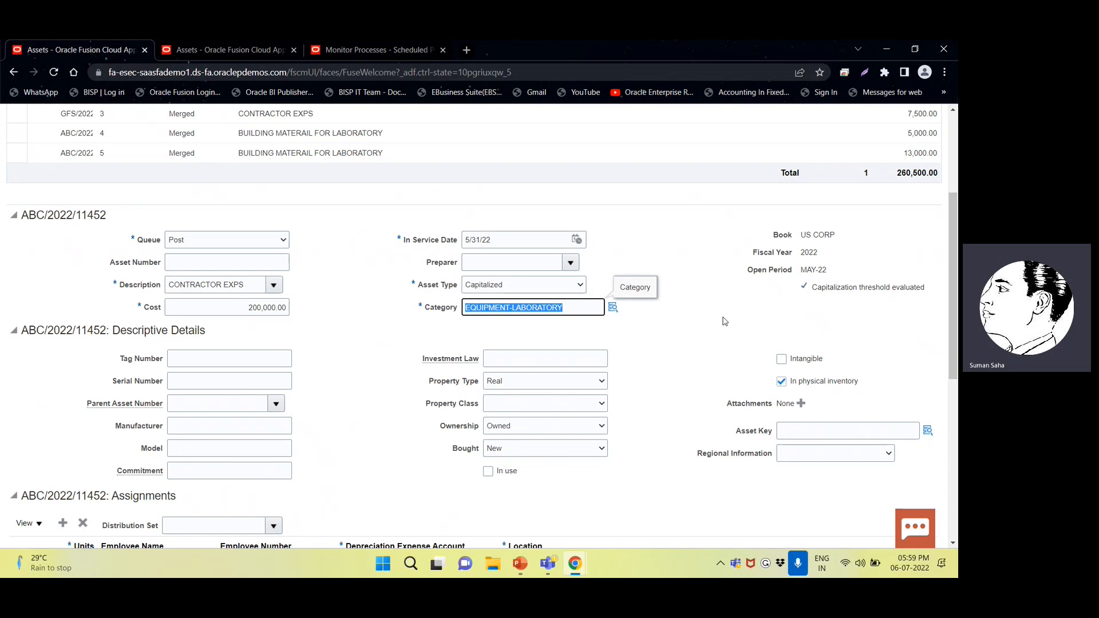
scroll(722, 319, "up", 3)
left_click(839, 153)
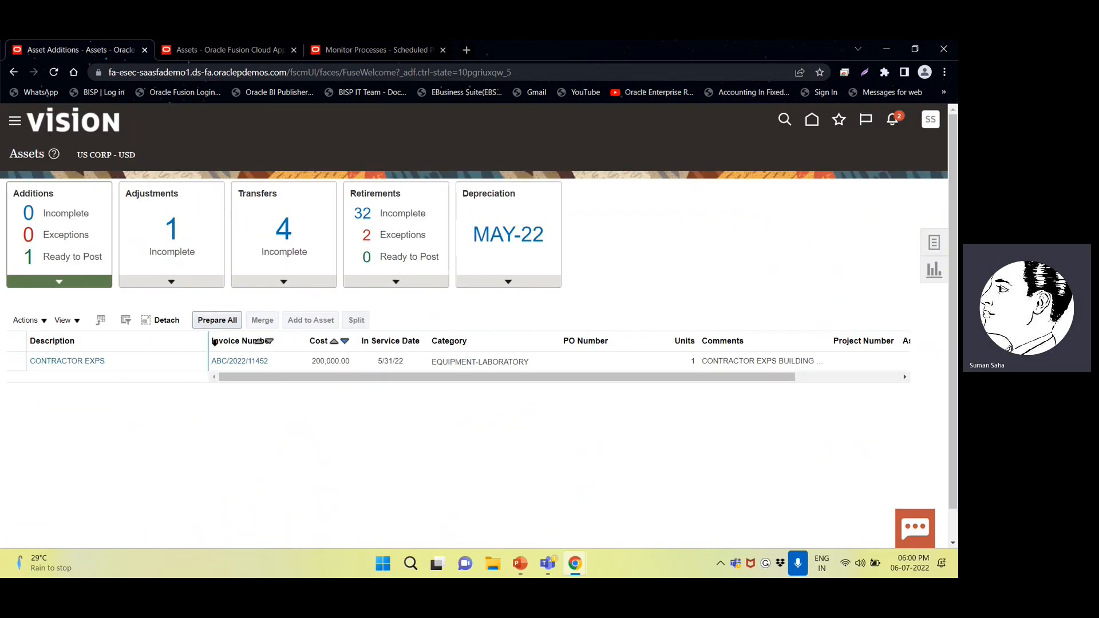
- Open Add to Asset for the CONTRACTOR EXPS line, enter asset number 112582 as the search criterion, and cancel
left_click(16, 364)
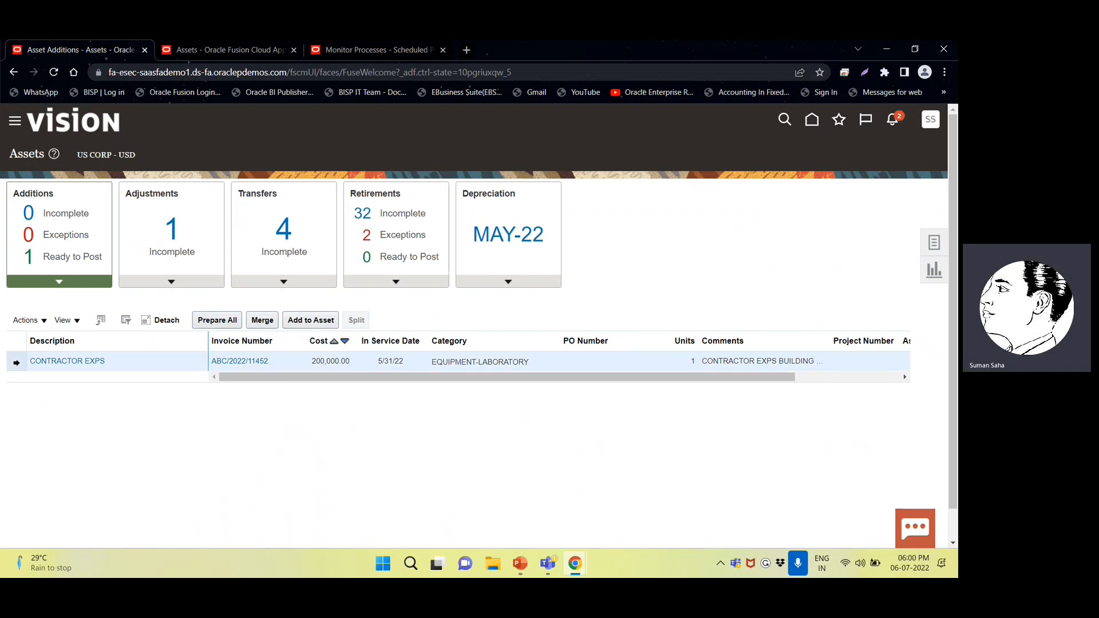
left_click(312, 320)
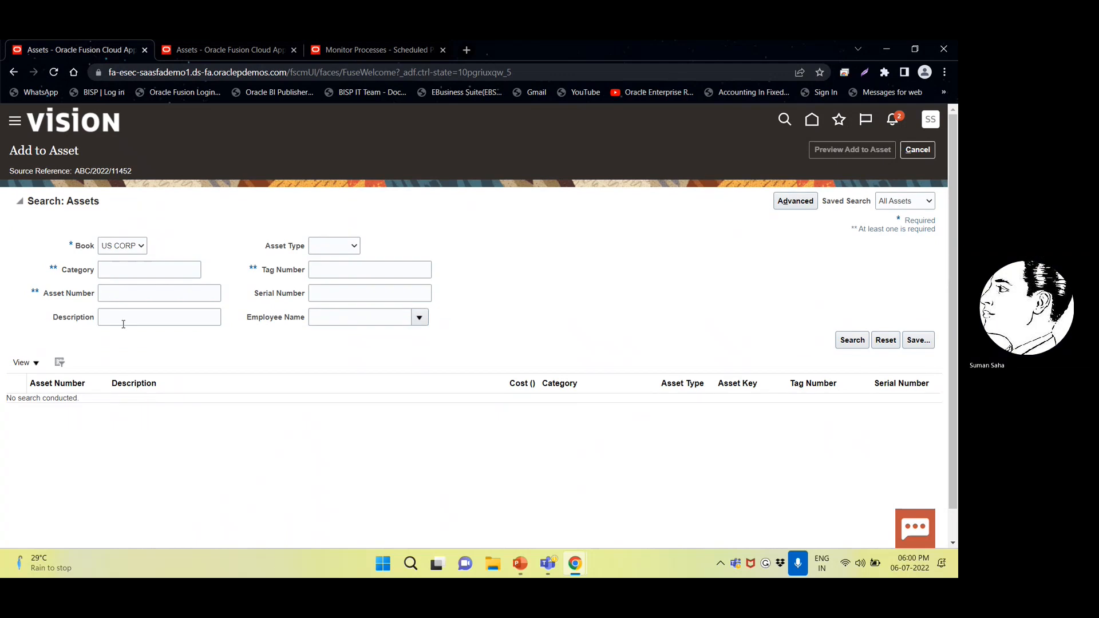
left_click(115, 292)
type("112582")
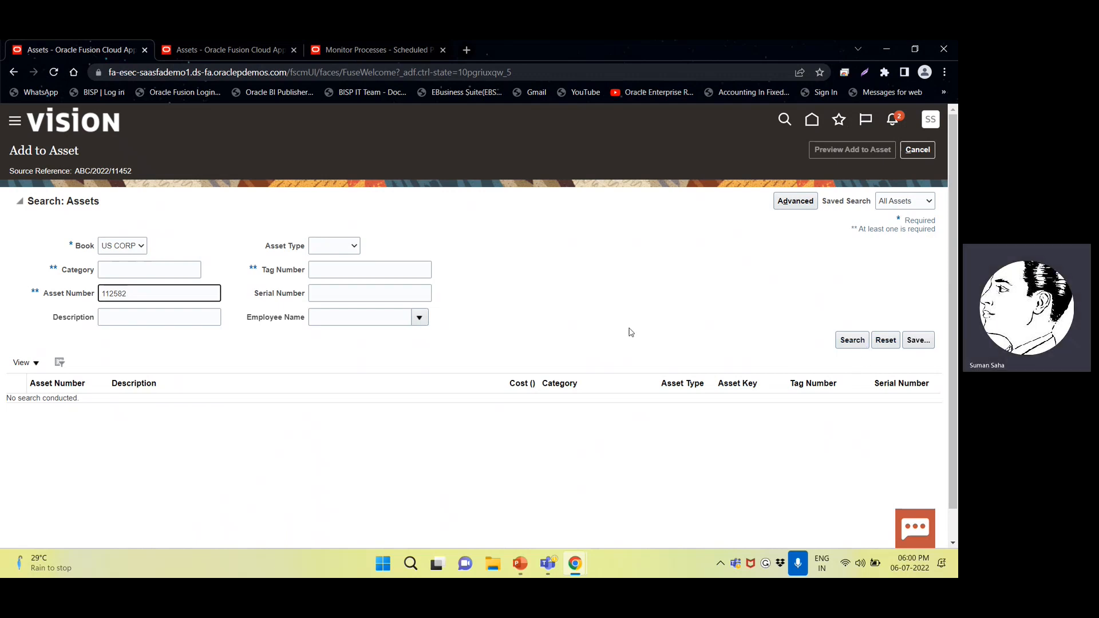
left_click(918, 150)
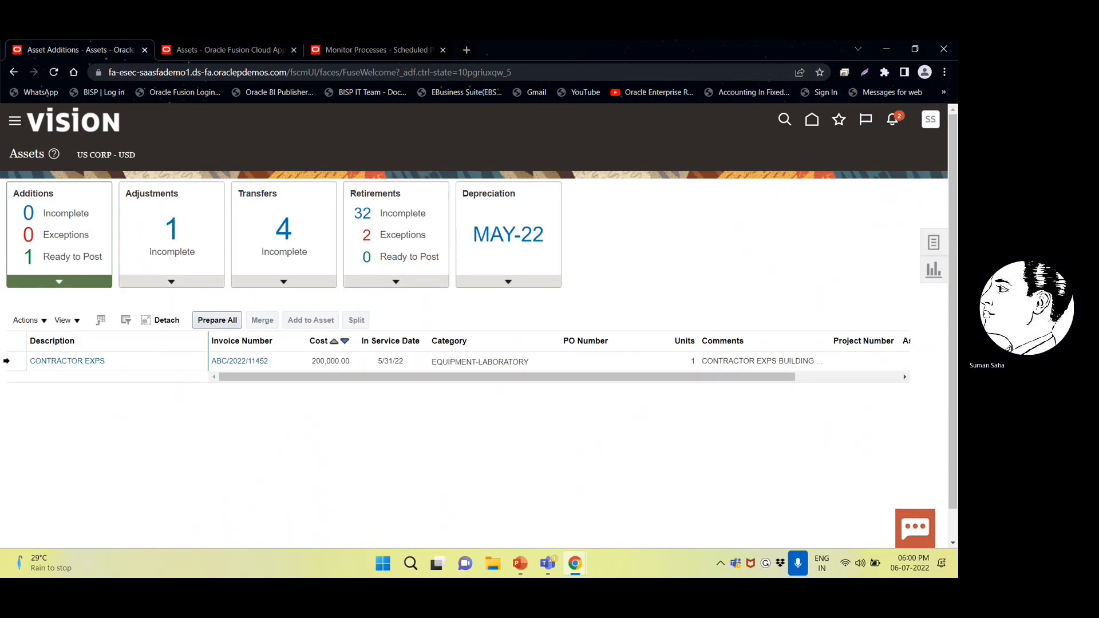
- Reopen the CONTRACTOR EXPS source line, set its asset type to CIP, and try to save it
left_click(89, 361)
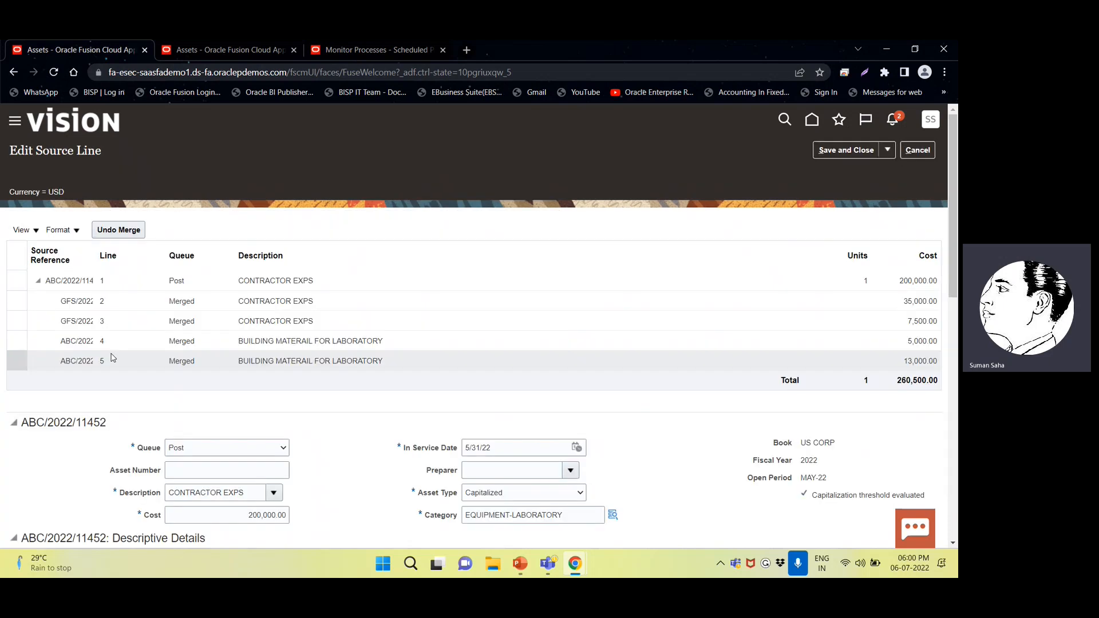
left_click(212, 449)
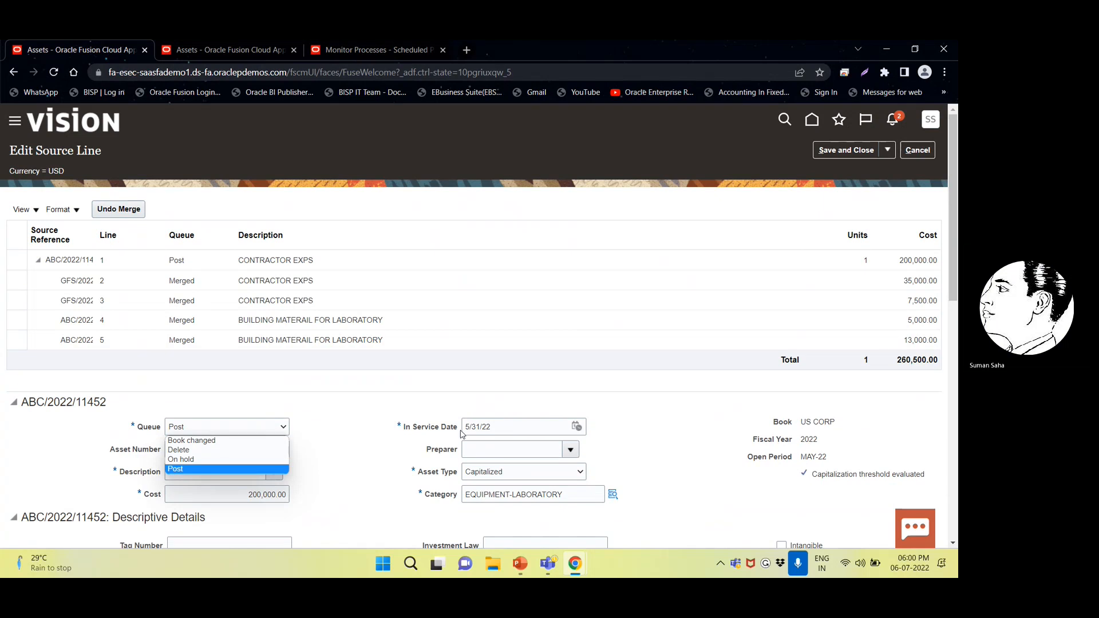
left_click(541, 478)
left_click(535, 473)
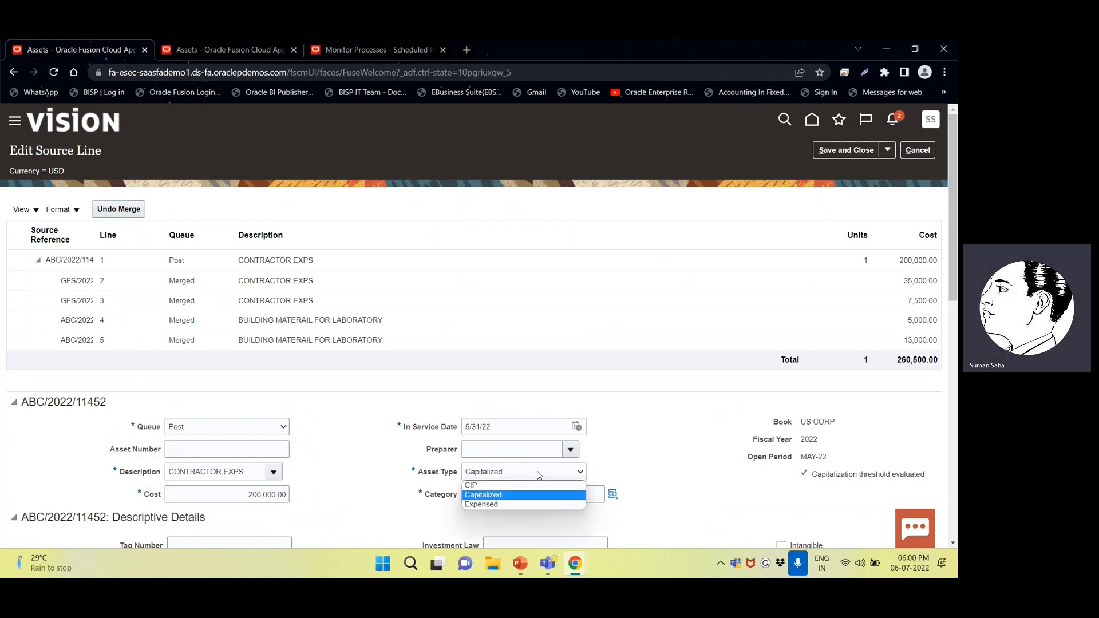
left_click(491, 487)
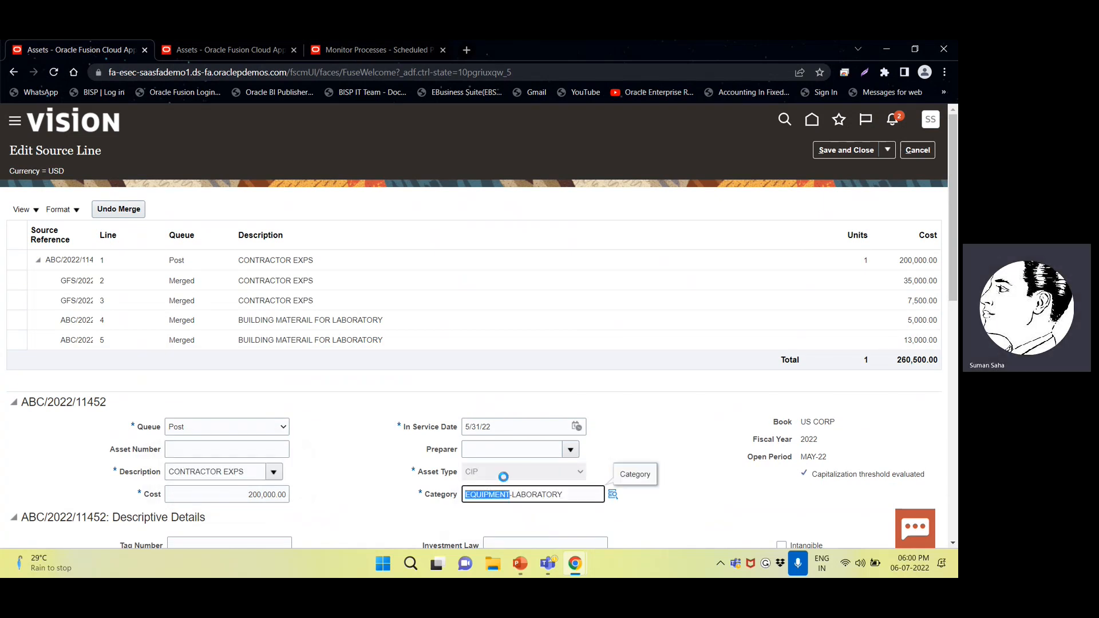
left_click(835, 150)
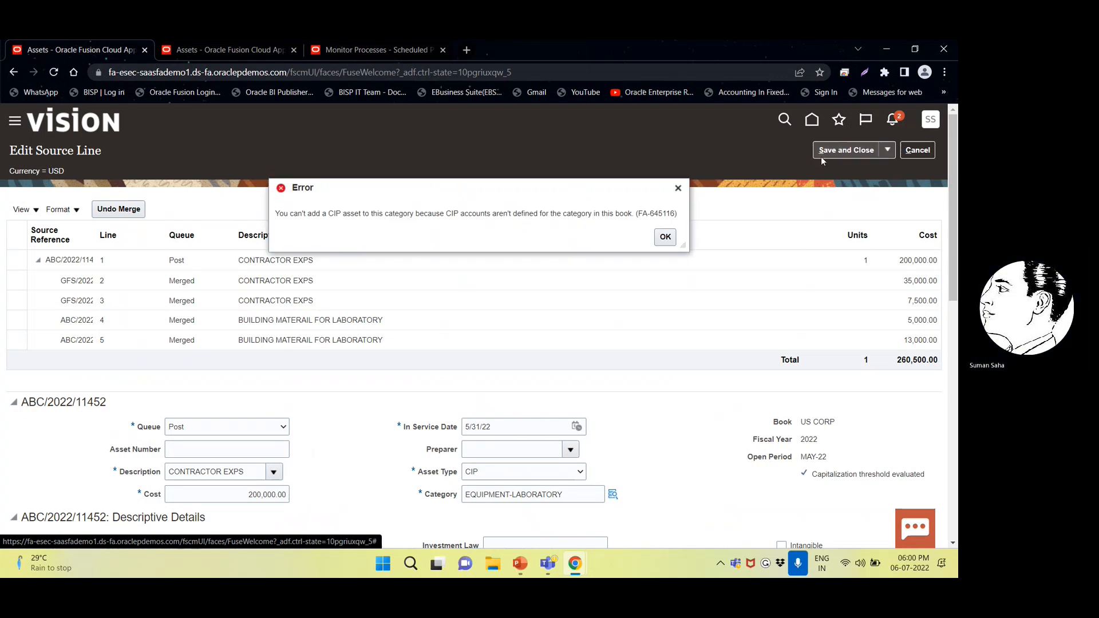
left_click(664, 237)
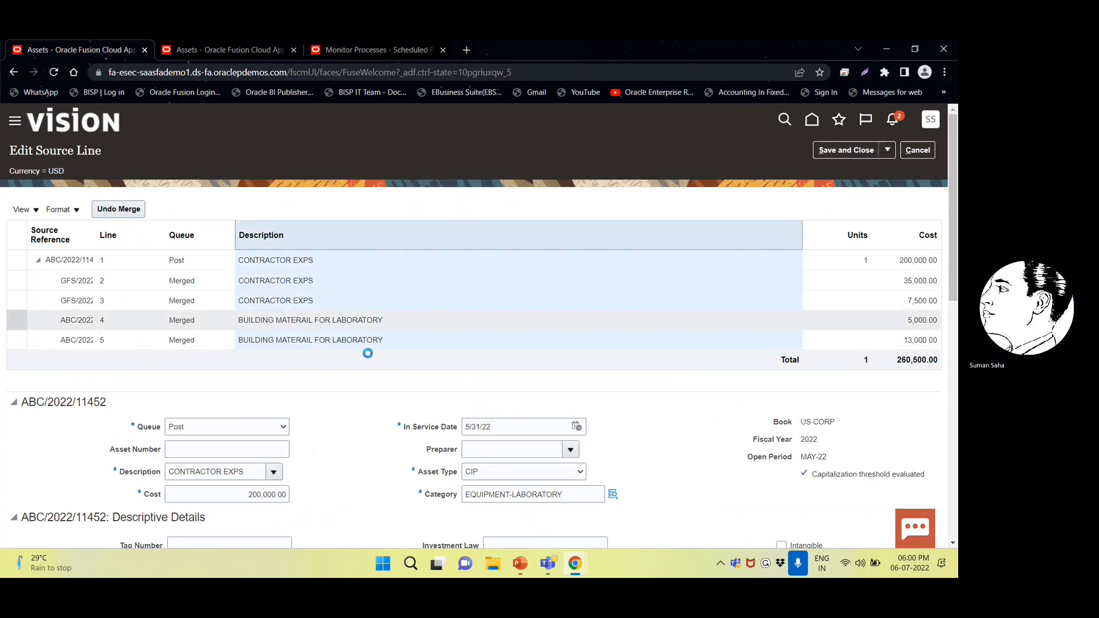
- Set the CONTRACTOR EXPS line's queue to On hold and save and close it
left_click(242, 430)
left_click(203, 458)
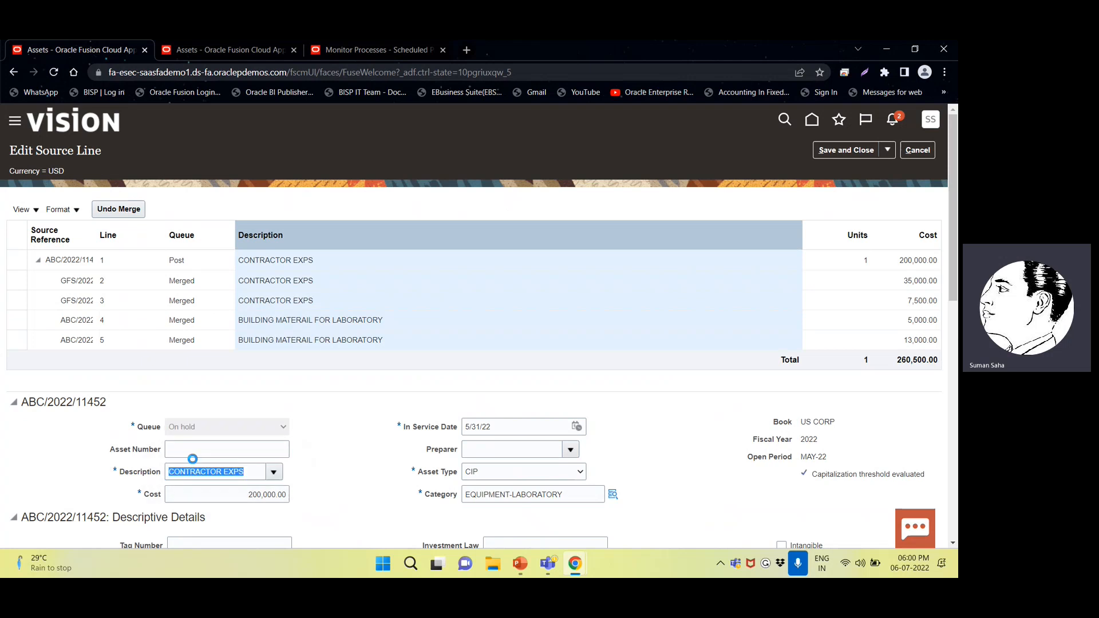
left_click(846, 150)
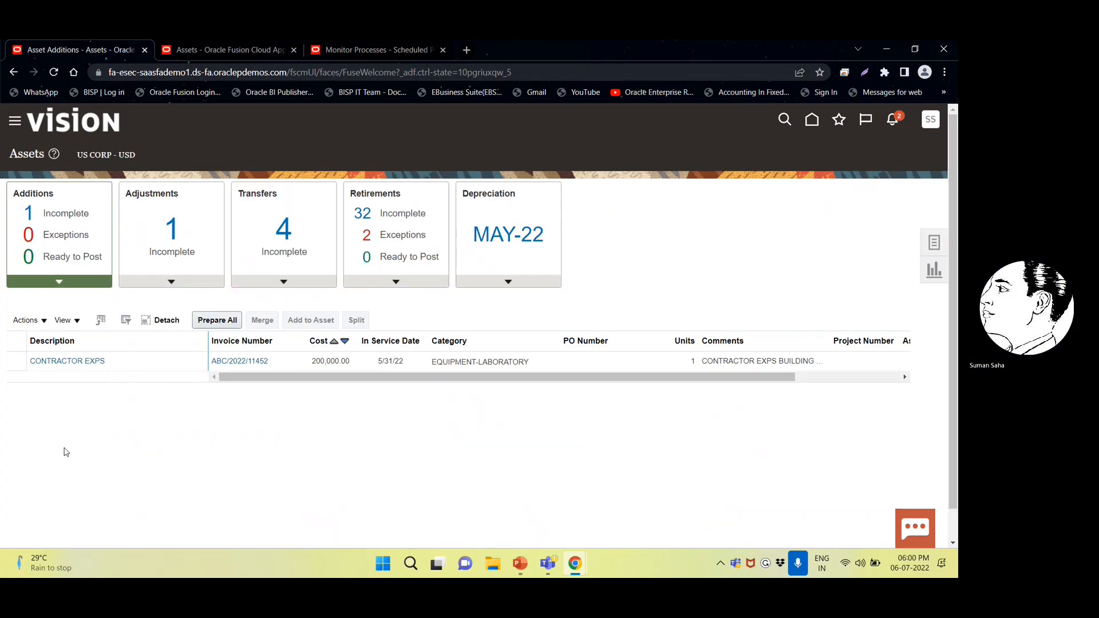
- Search for asset 112582 in Add to Asset for the CONTRACTOR EXPS line, preview the addition, and try to add the line to OFFICE LAB
left_click(16, 362)
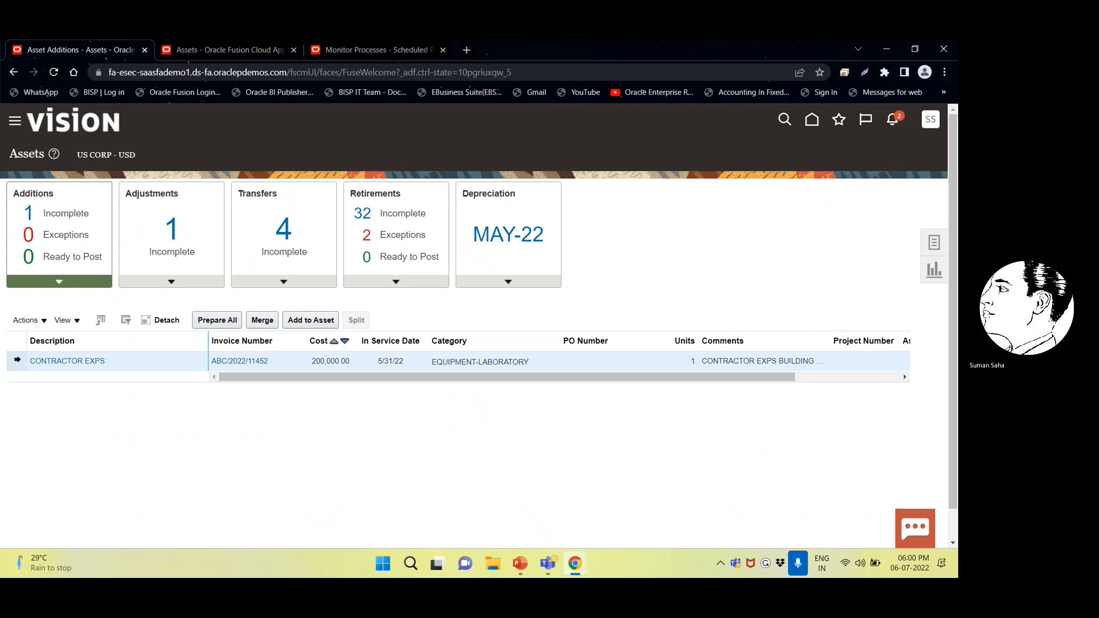
left_click(54, 216)
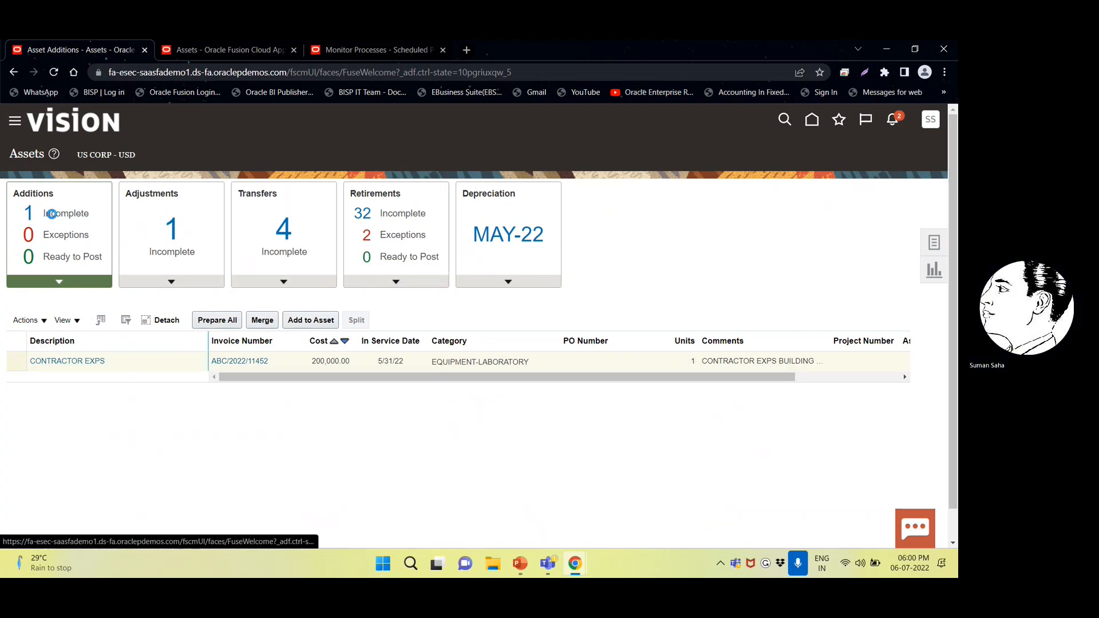
left_click(16, 364)
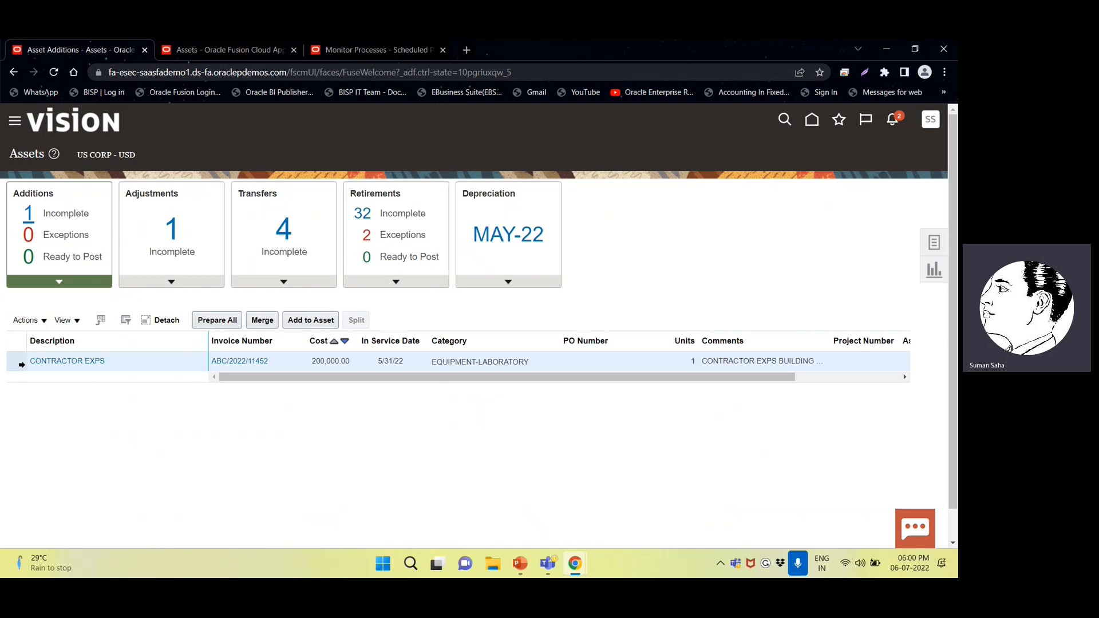
left_click(315, 320)
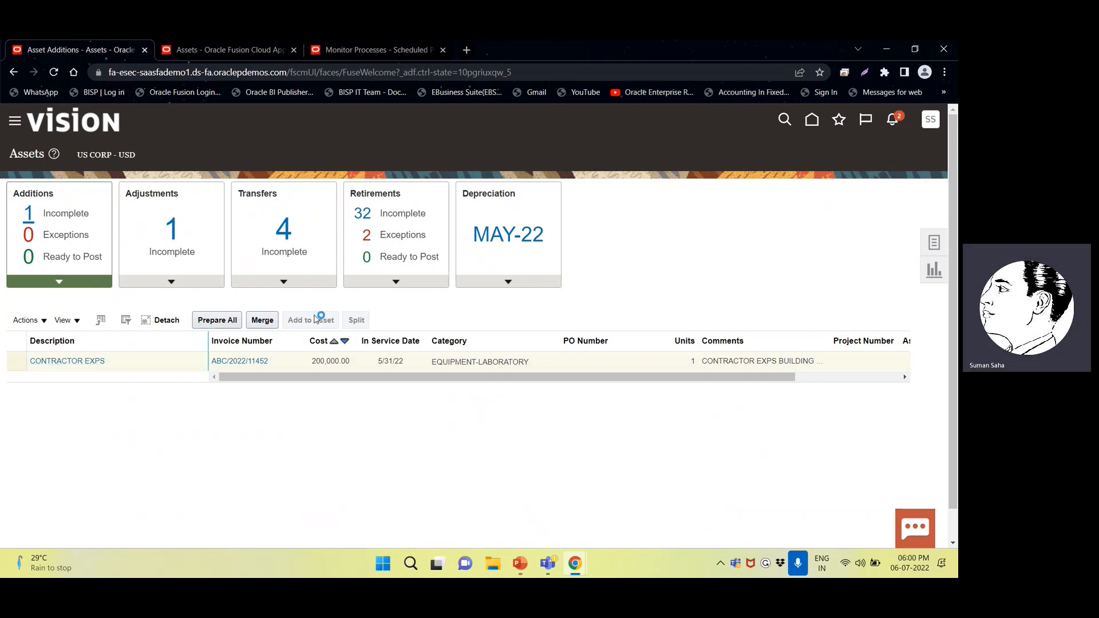
left_click(131, 296)
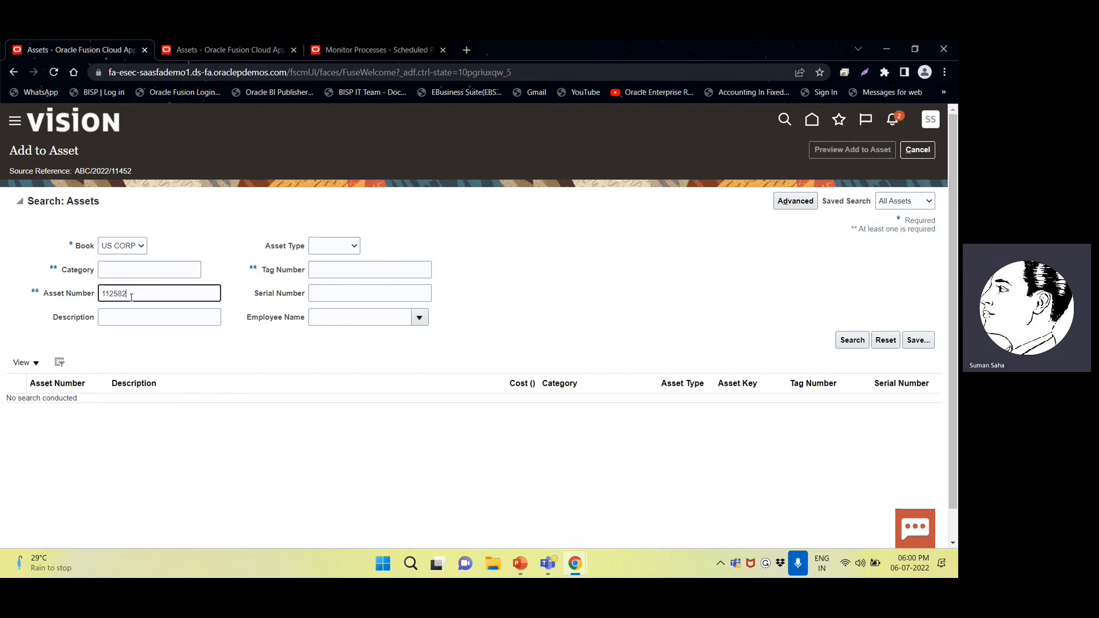
left_click(851, 341)
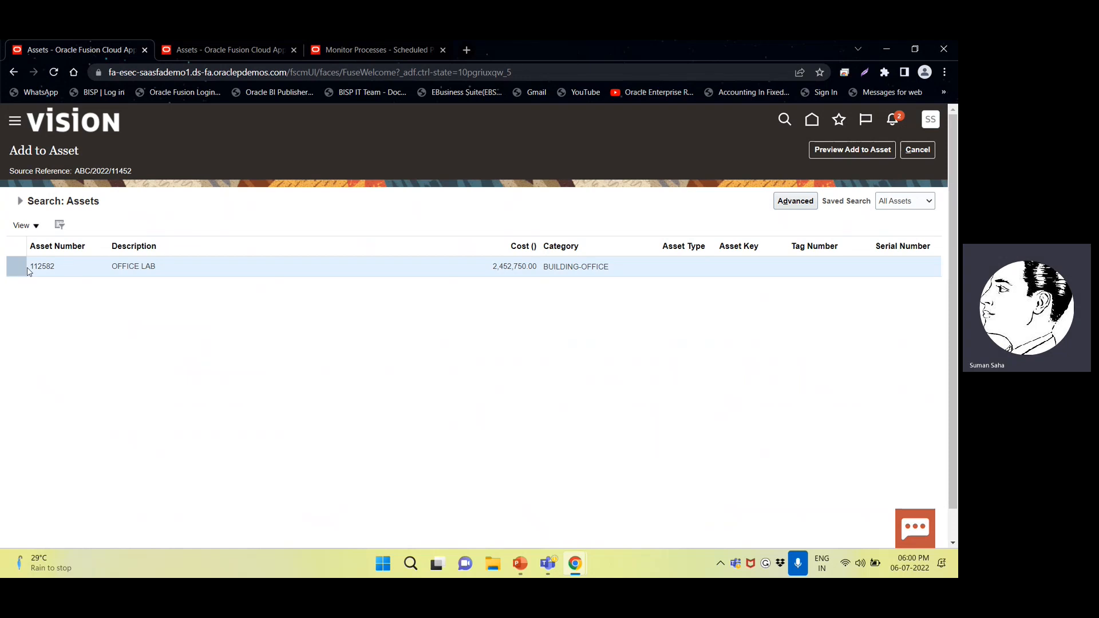
left_click(877, 149)
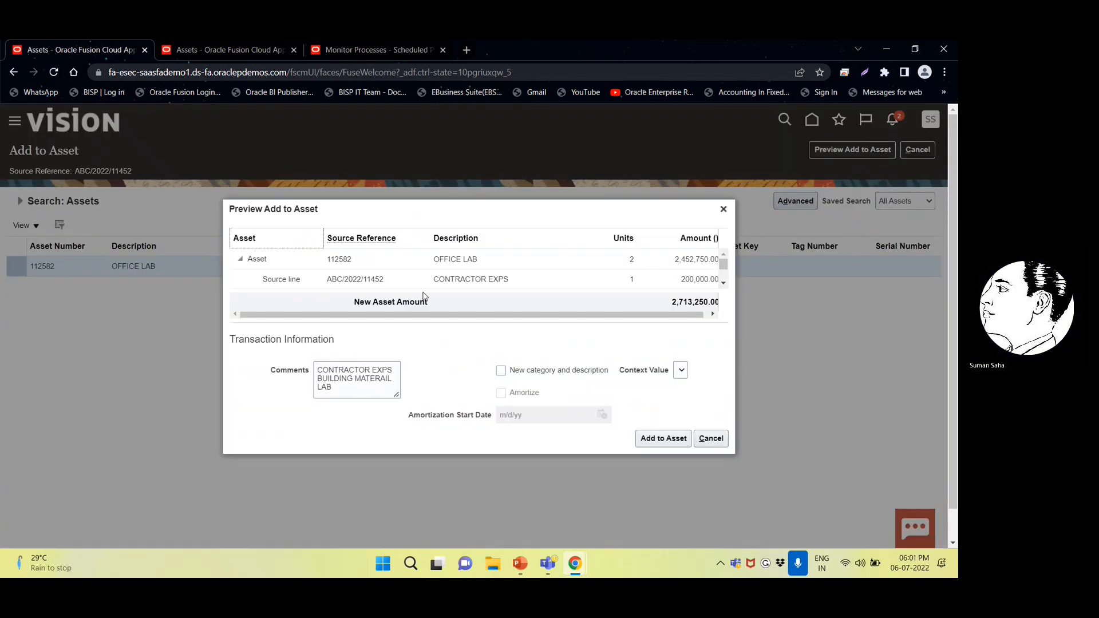
left_click(654, 439)
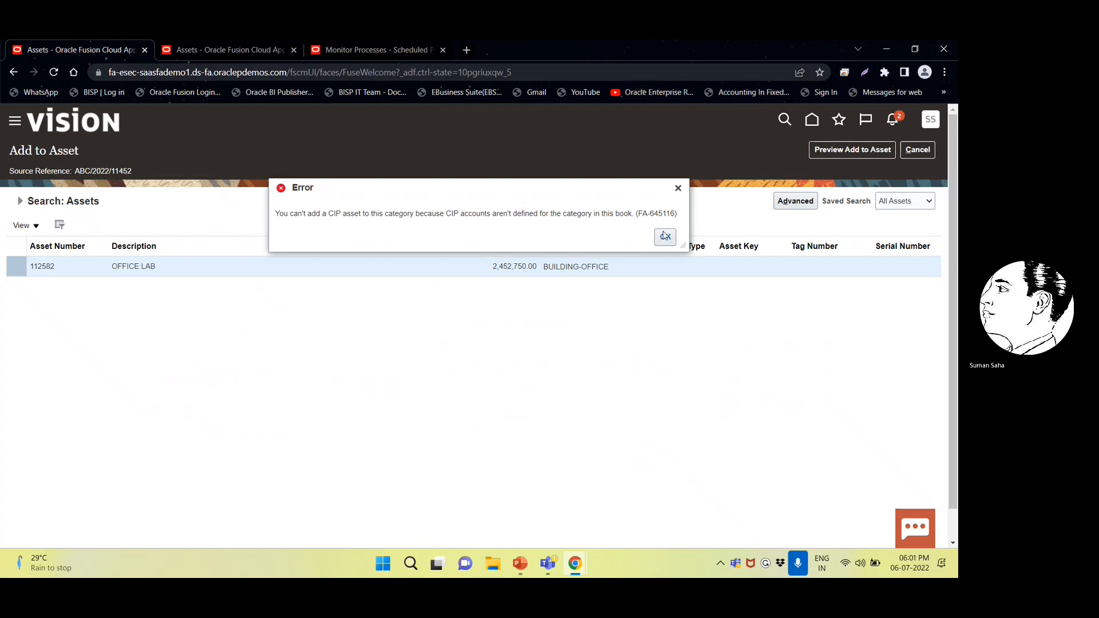
left_click(664, 235)
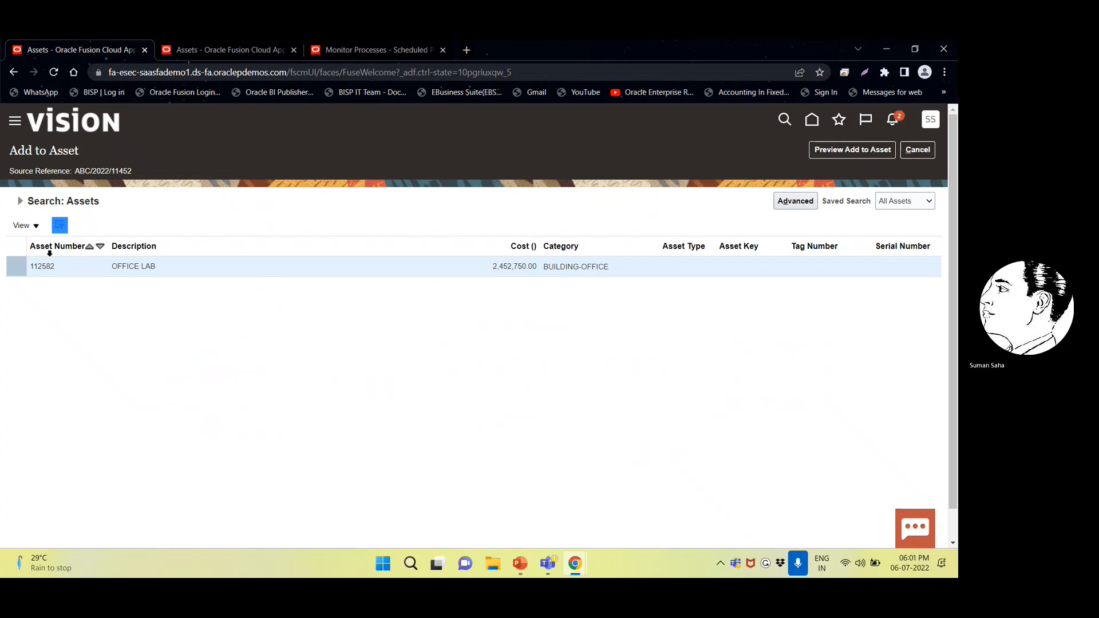
- Try to preview adding the source line to OFFICE LAB again, and try to cancel the Add to Asset page
left_click(861, 151)
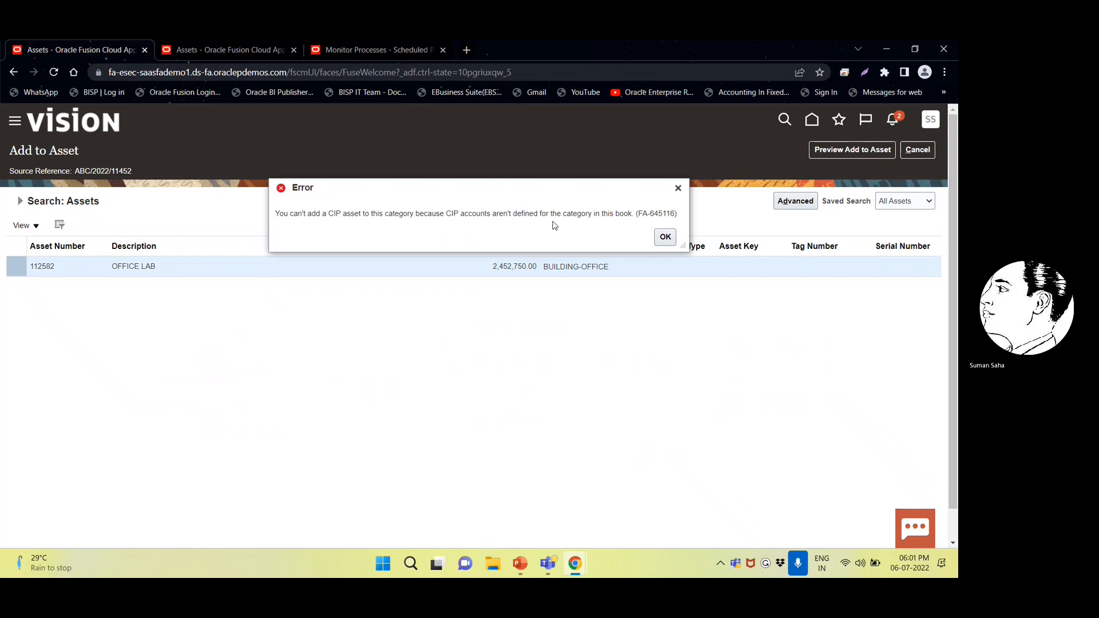
left_click(666, 237)
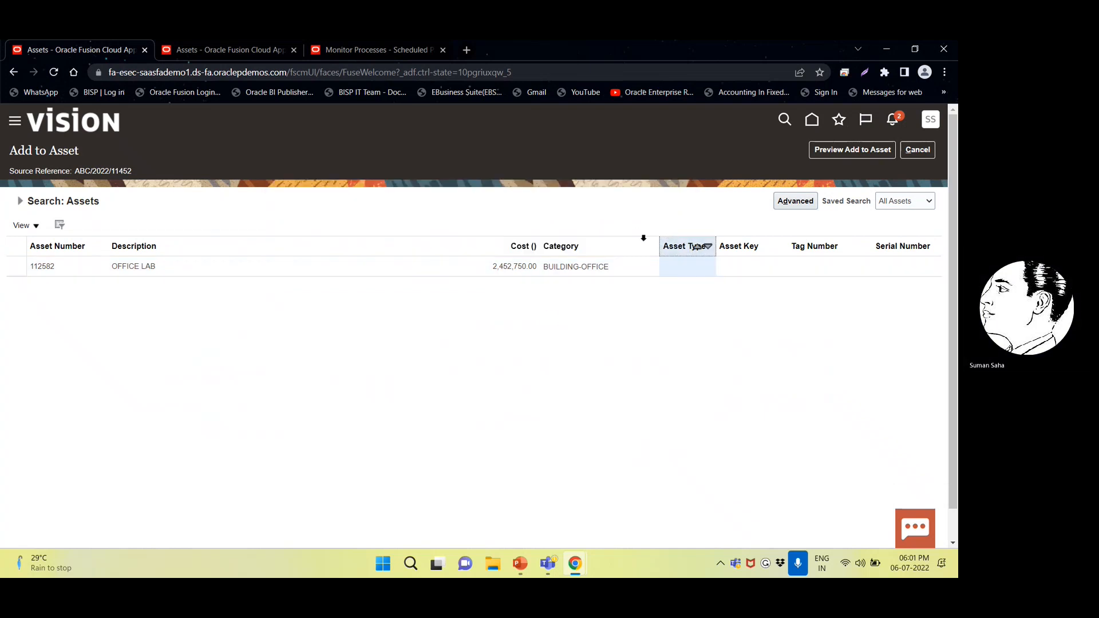
left_click(910, 156)
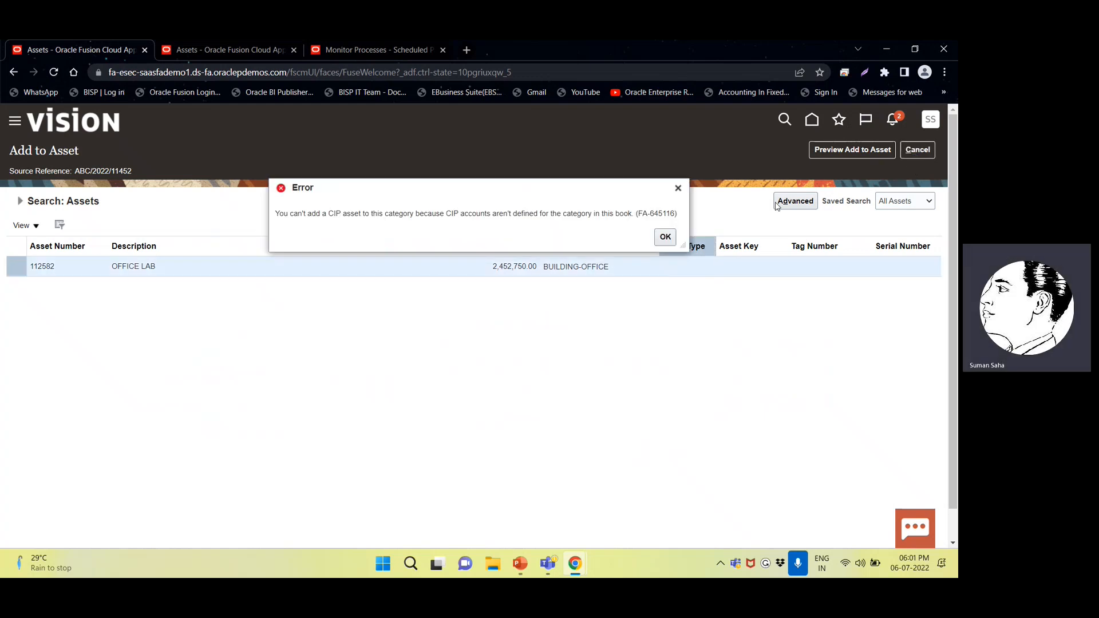
left_click(666, 237)
left_click(911, 148)
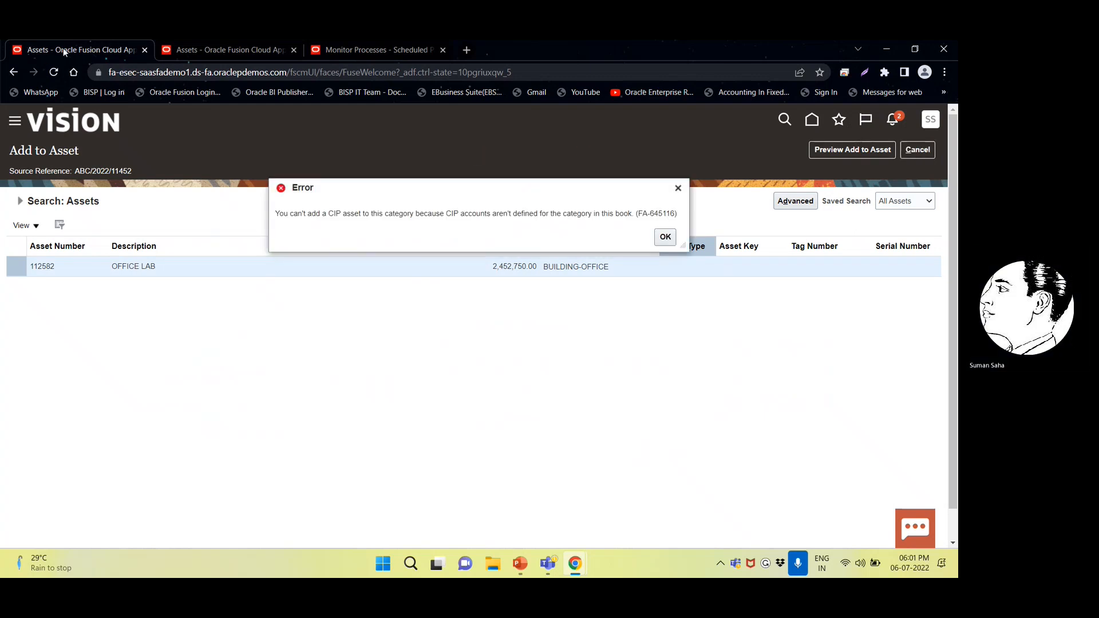
left_click(665, 237)
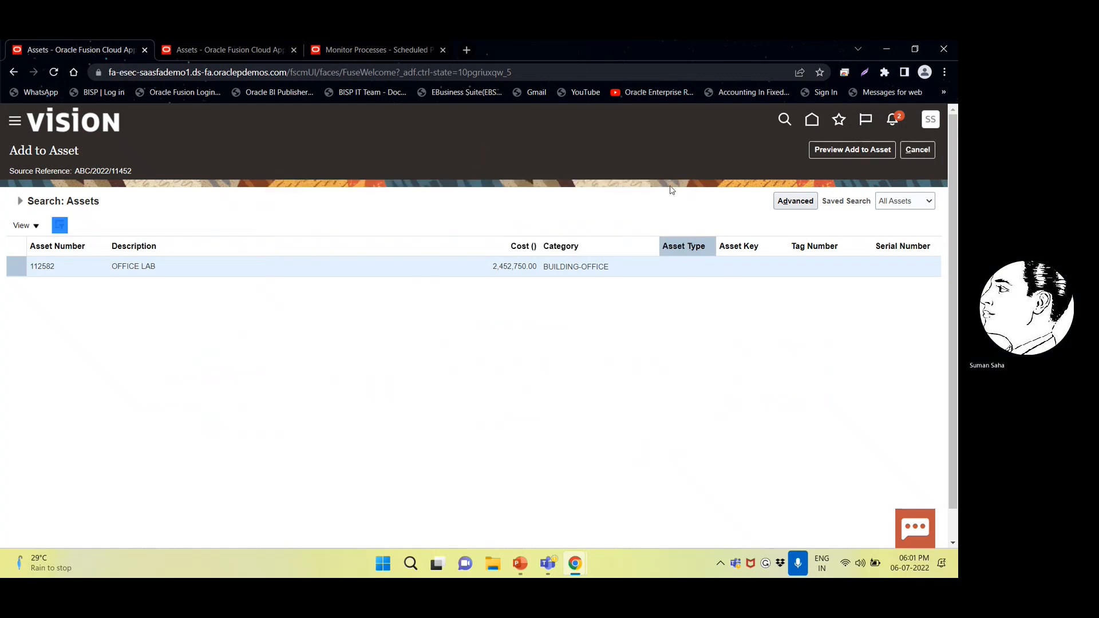
left_click(262, 53)
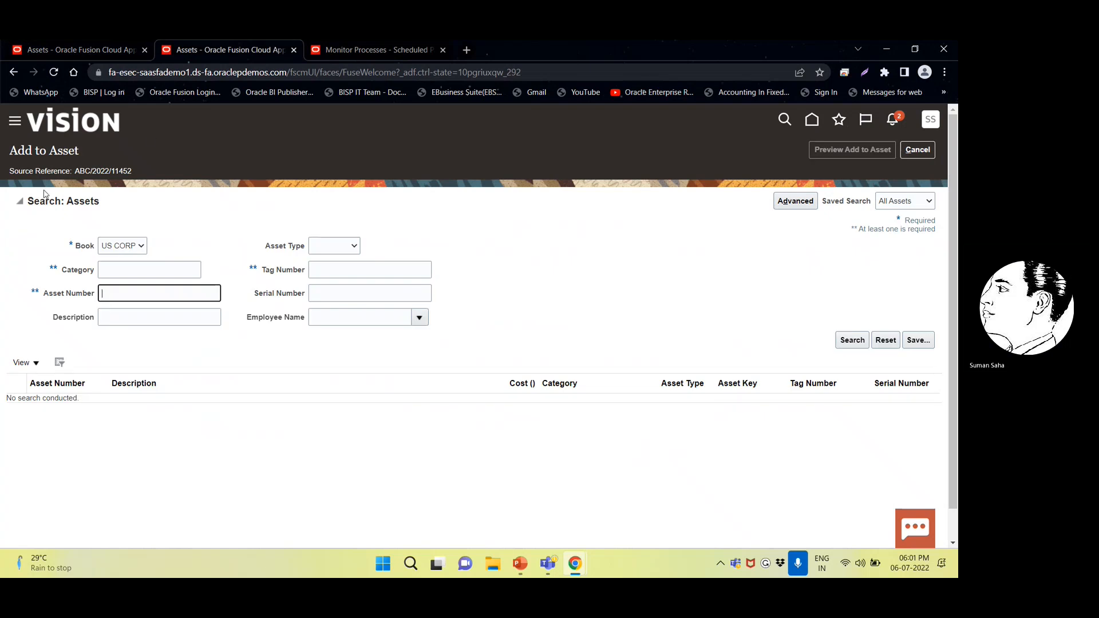
left_click(67, 49)
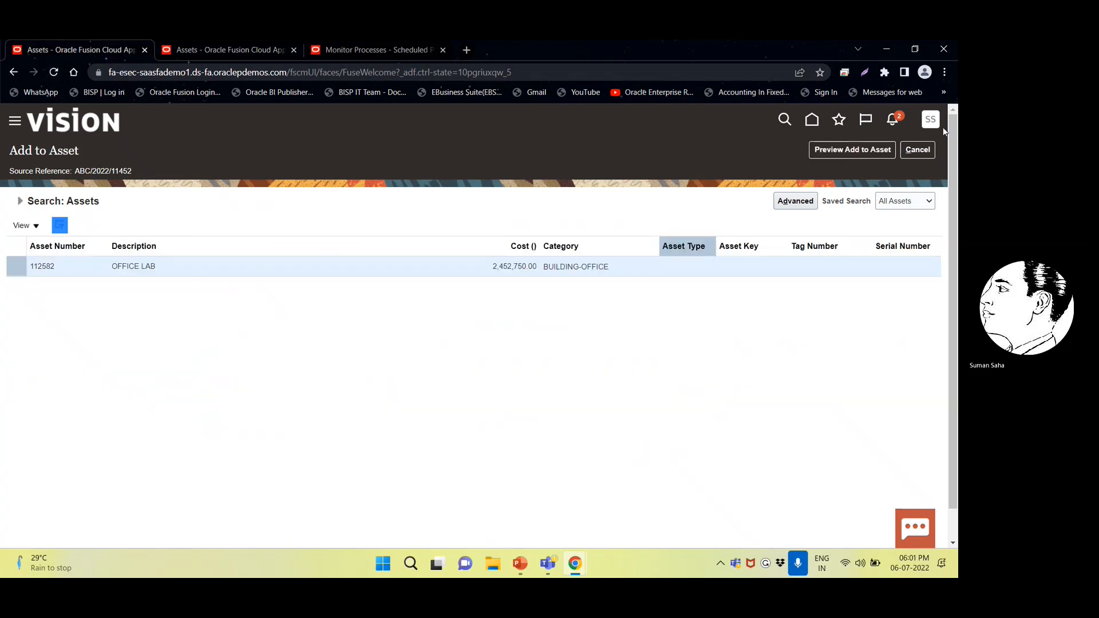
left_click(923, 147)
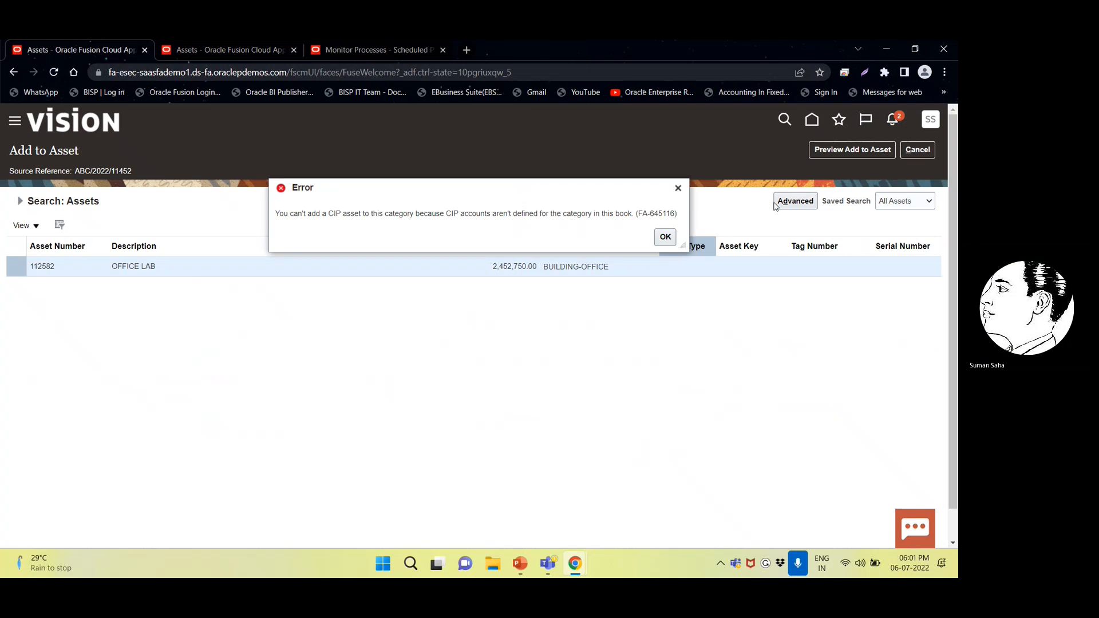
left_click(663, 237)
double_click(45, 267)
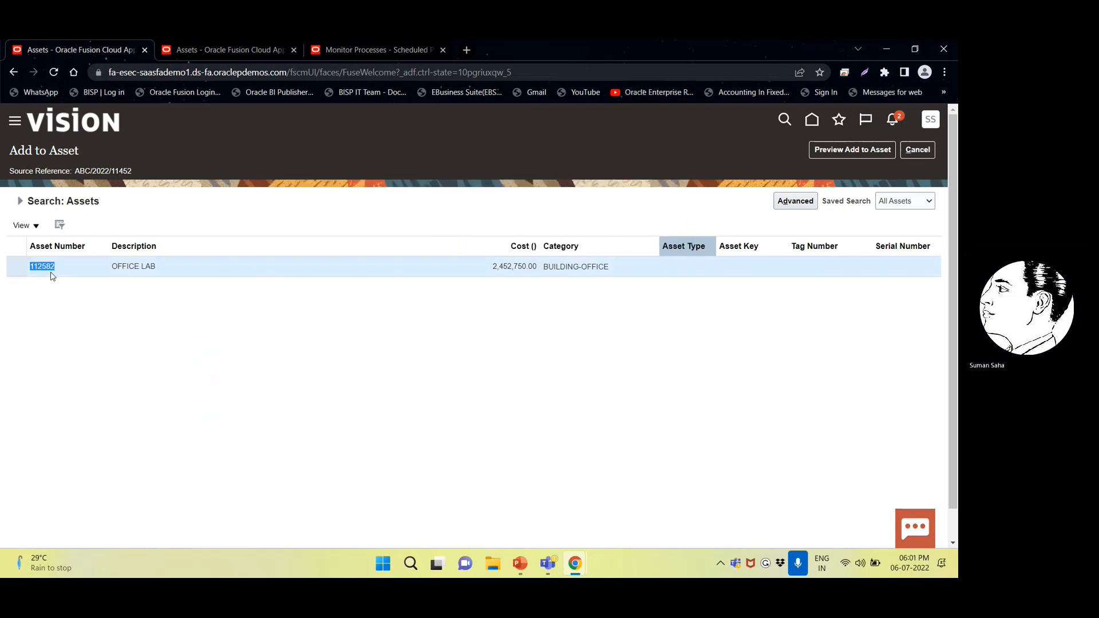
left_click(20, 204)
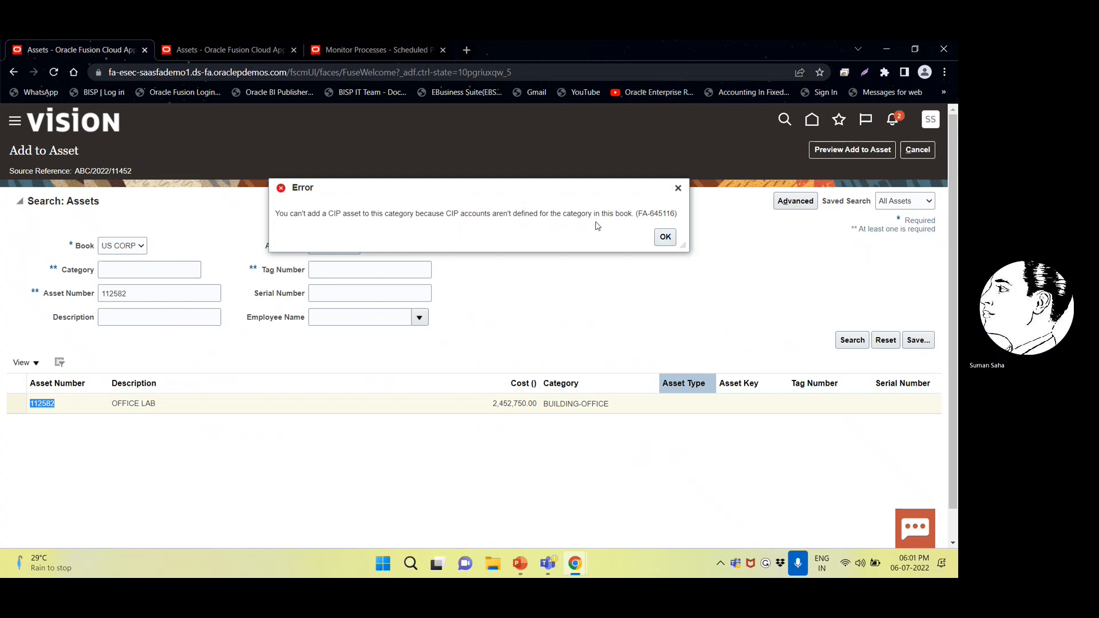
left_click(666, 238)
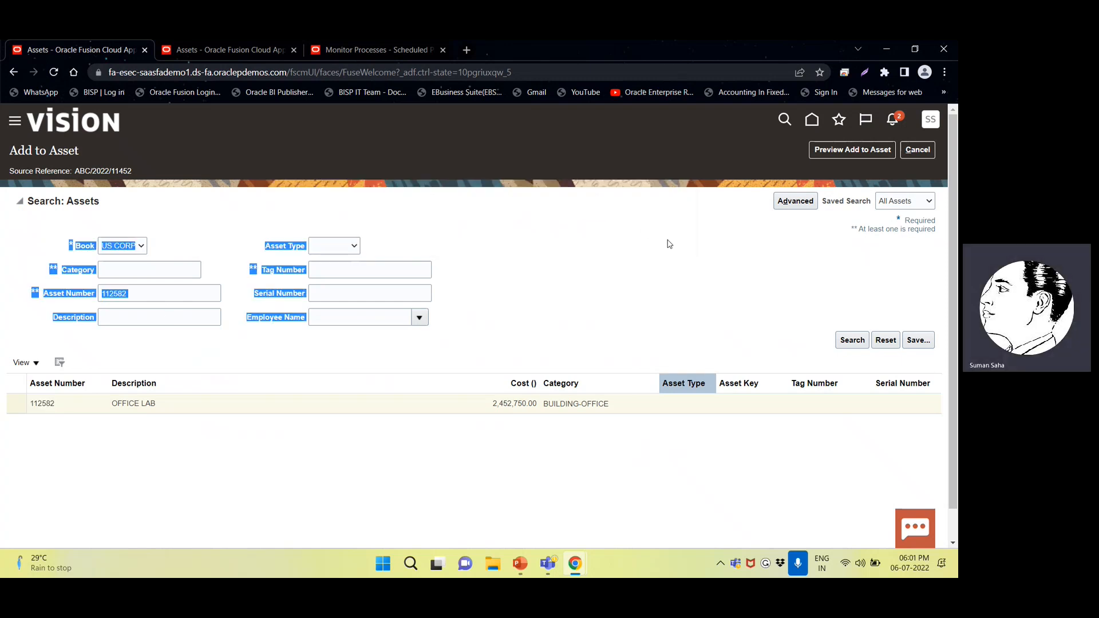
left_click(255, 279)
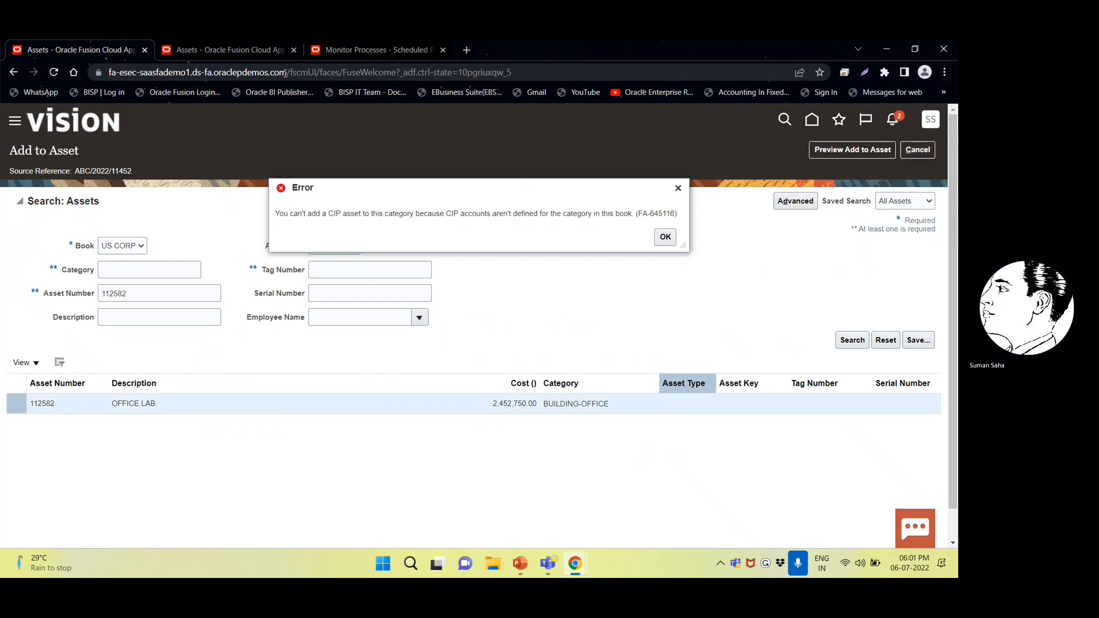
left_click(343, 49)
left_click(91, 47)
left_click(665, 237)
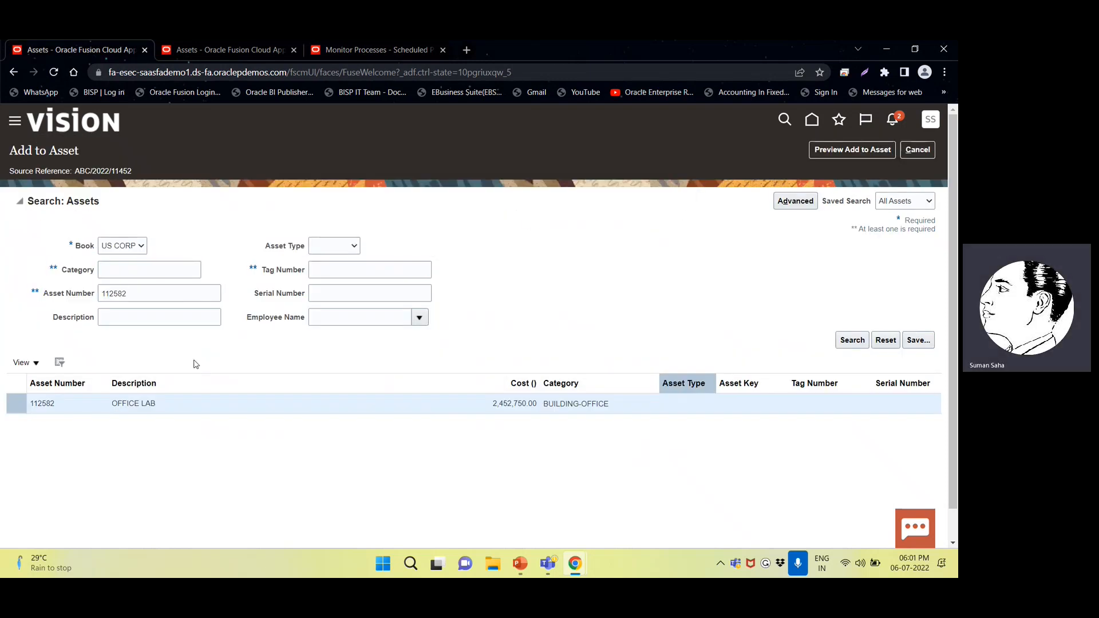
double_click(31, 405)
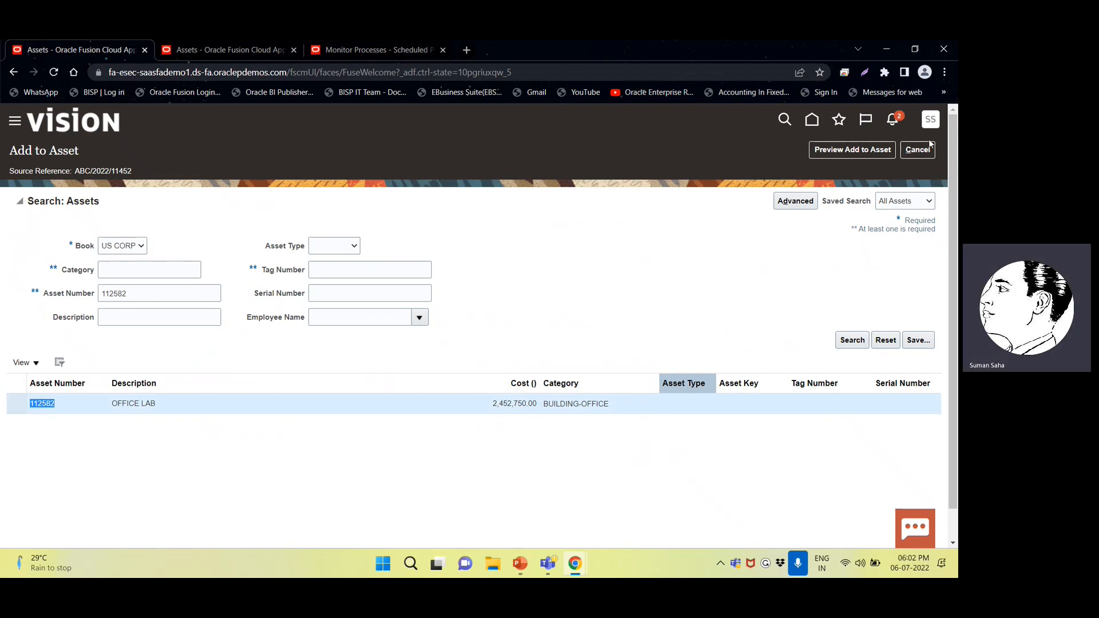
- Switch to the other open Assets page, cancel its Add to Asset search, and open the CONTRACTOR EXPS source line for editing
left_click(216, 54)
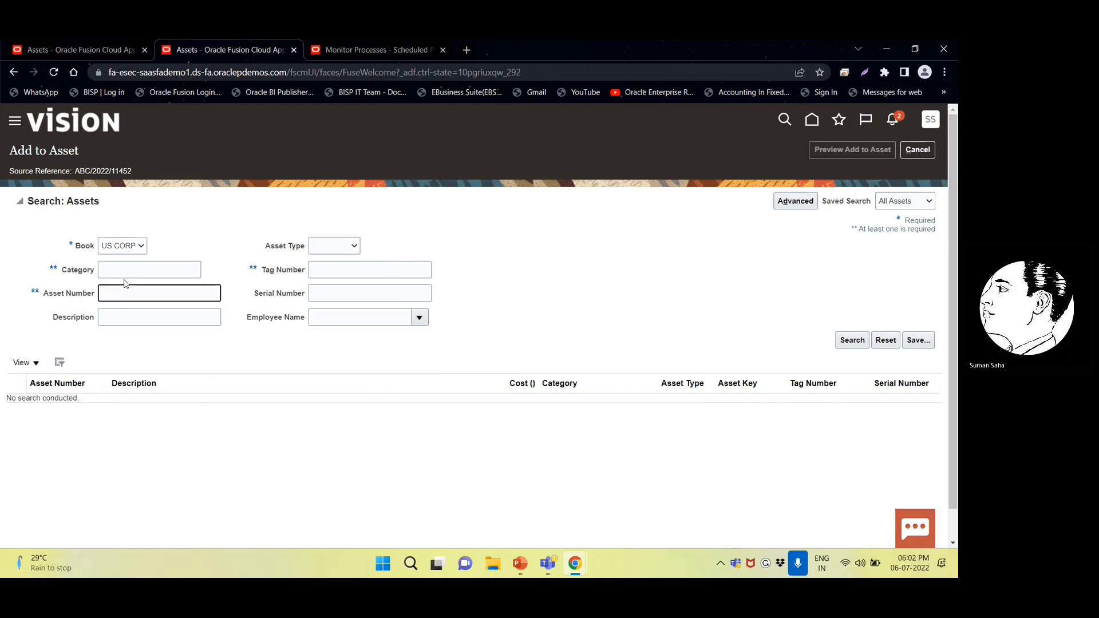
left_click(920, 152)
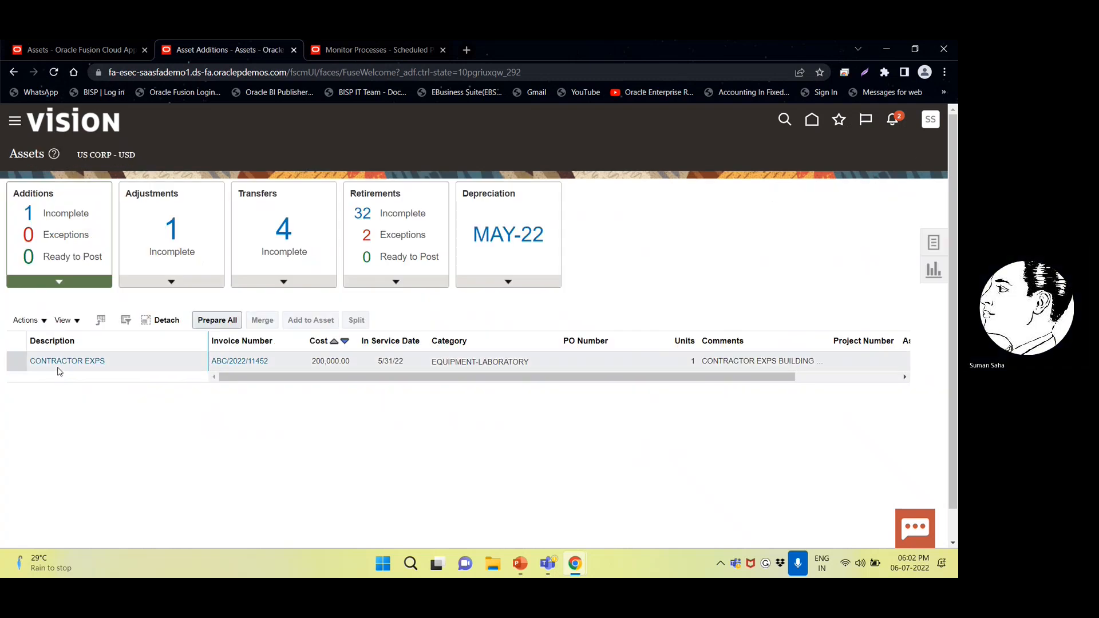
left_click(59, 363)
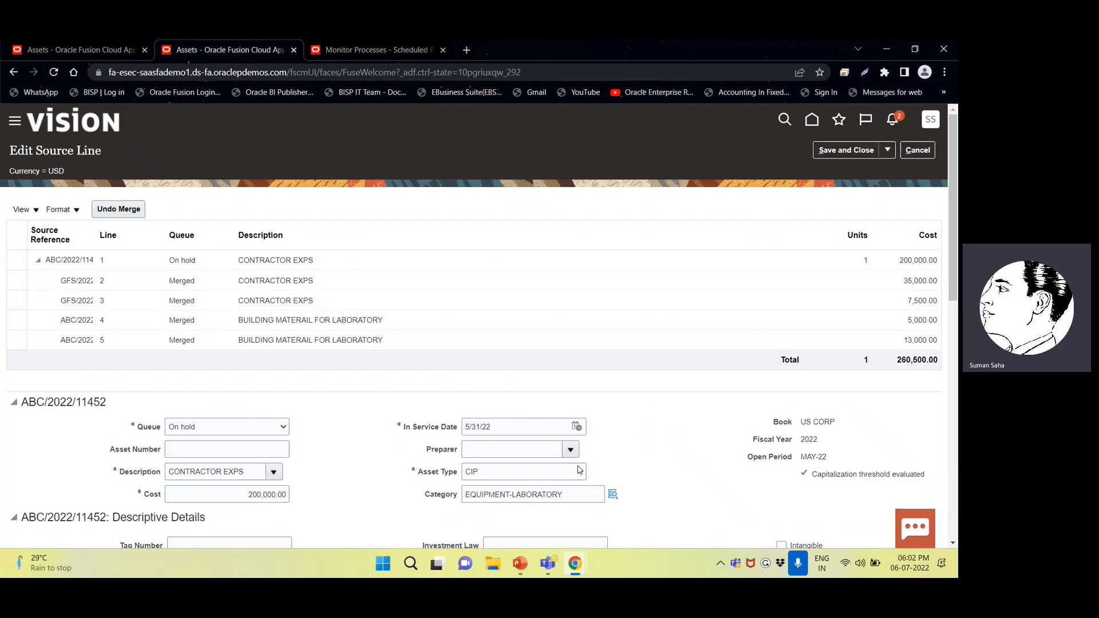
scroll(554, 471, "down", 1)
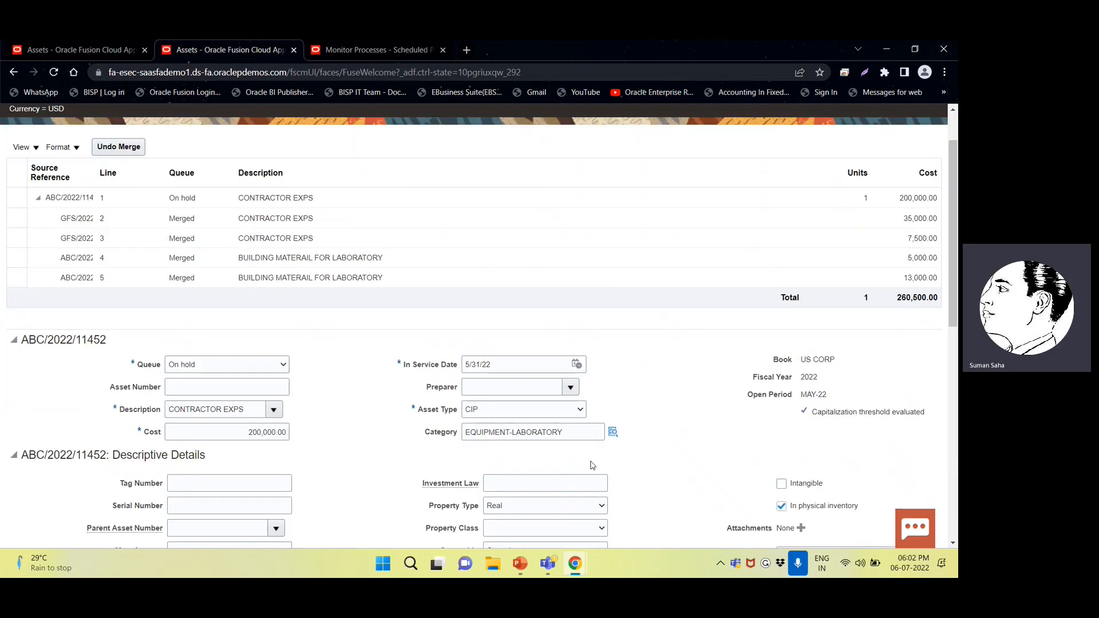
- Clear the source line's category segments, search all categories, and set the category to BUILDING-OFFICE
left_click(610, 431)
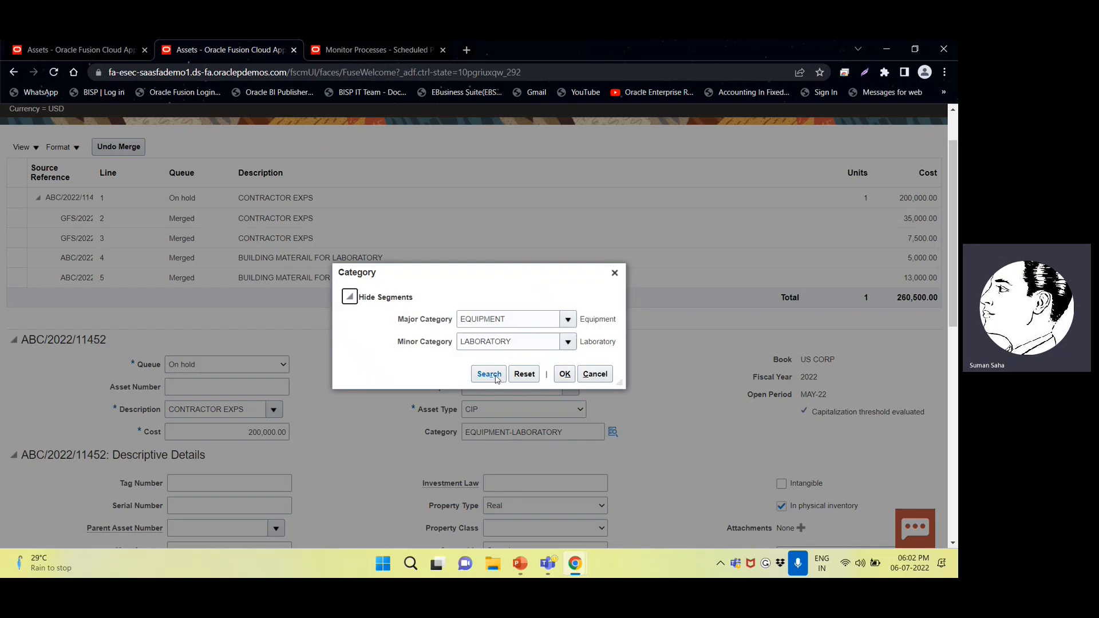
left_click(521, 377)
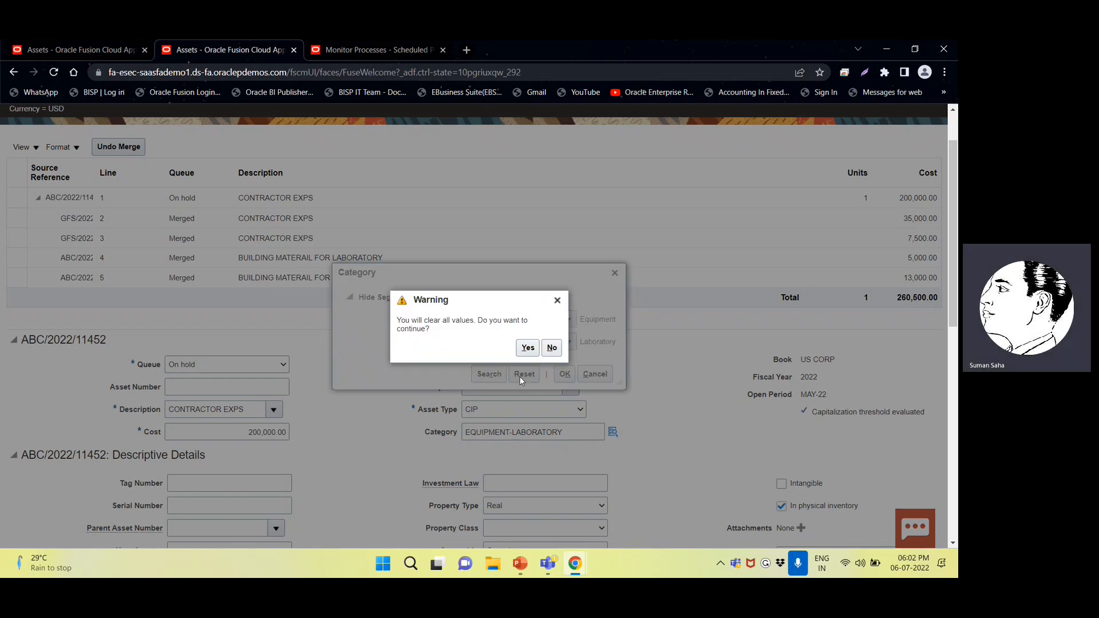
left_click(525, 350)
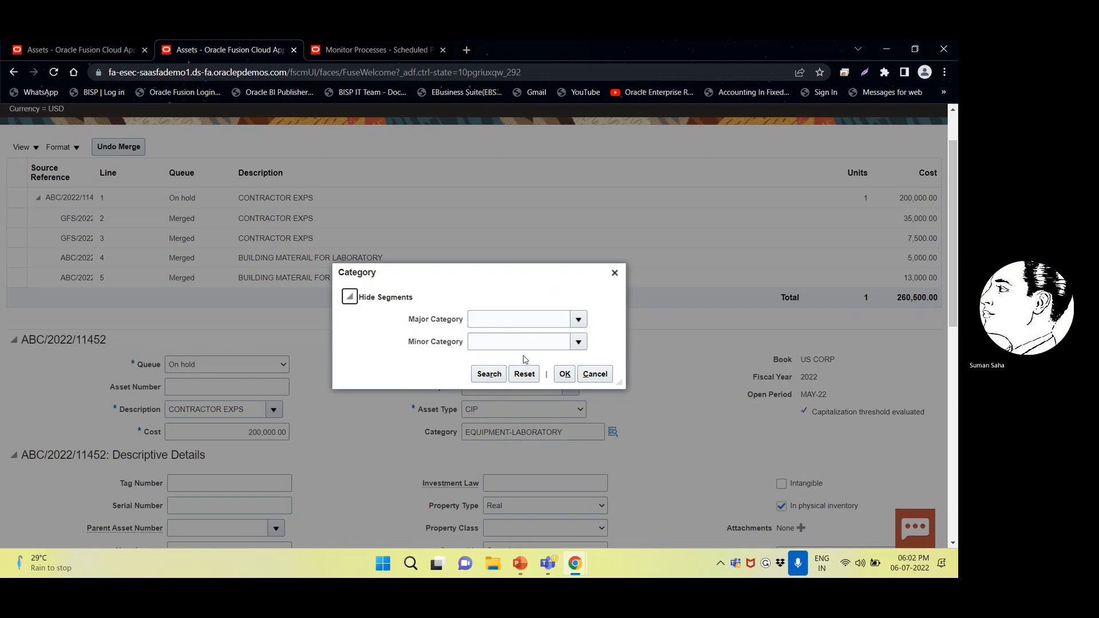
left_click(489, 373)
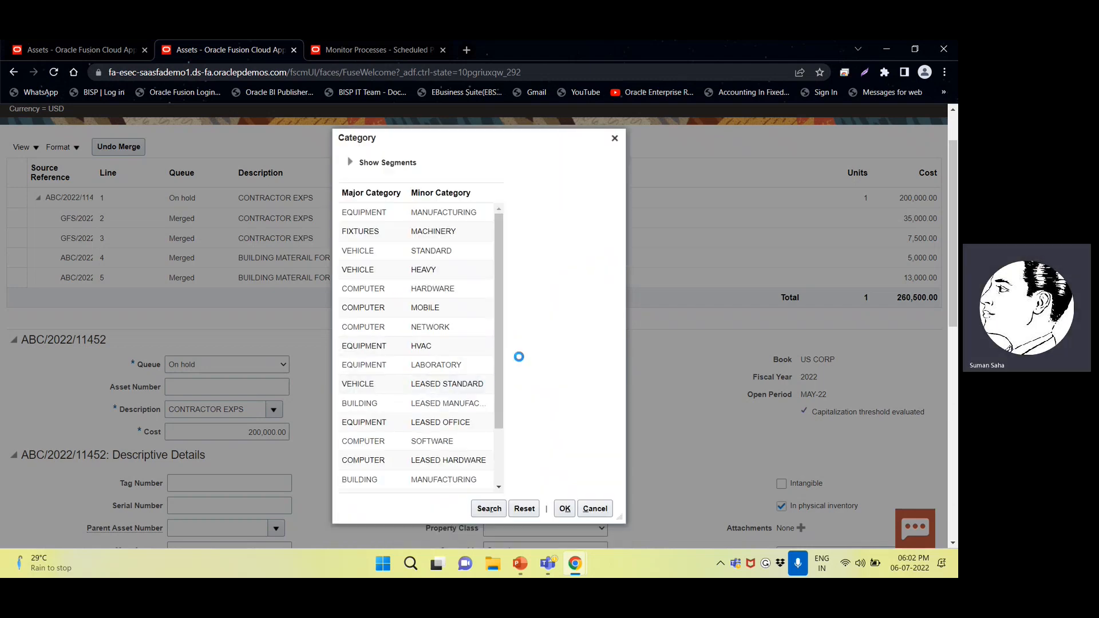
left_click_drag(496, 345, 497, 424)
left_click(421, 425)
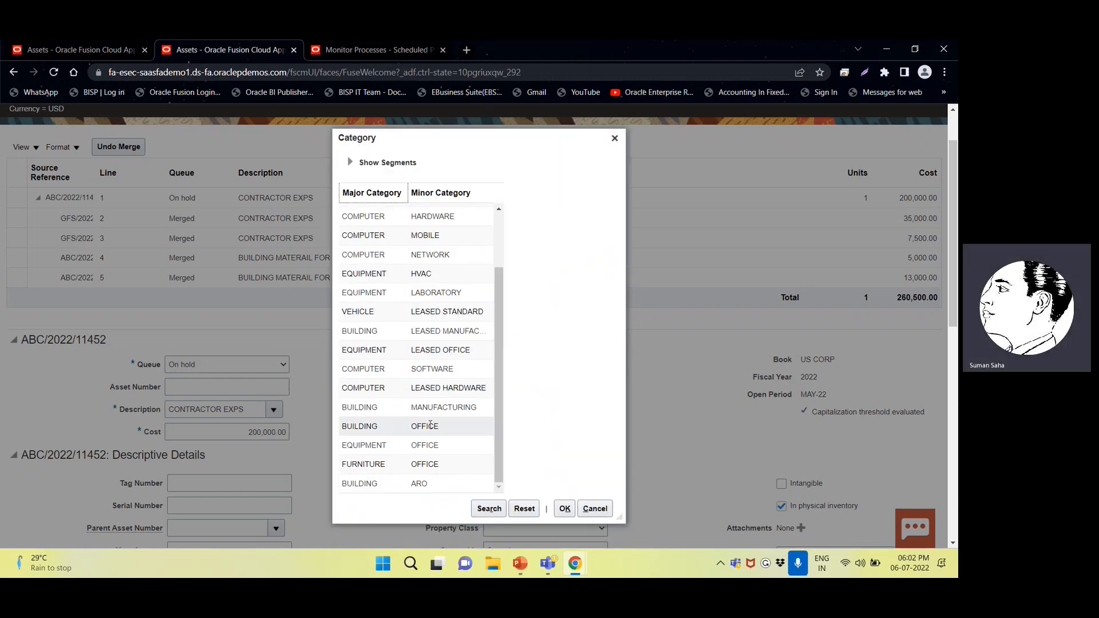
double_click(421, 425)
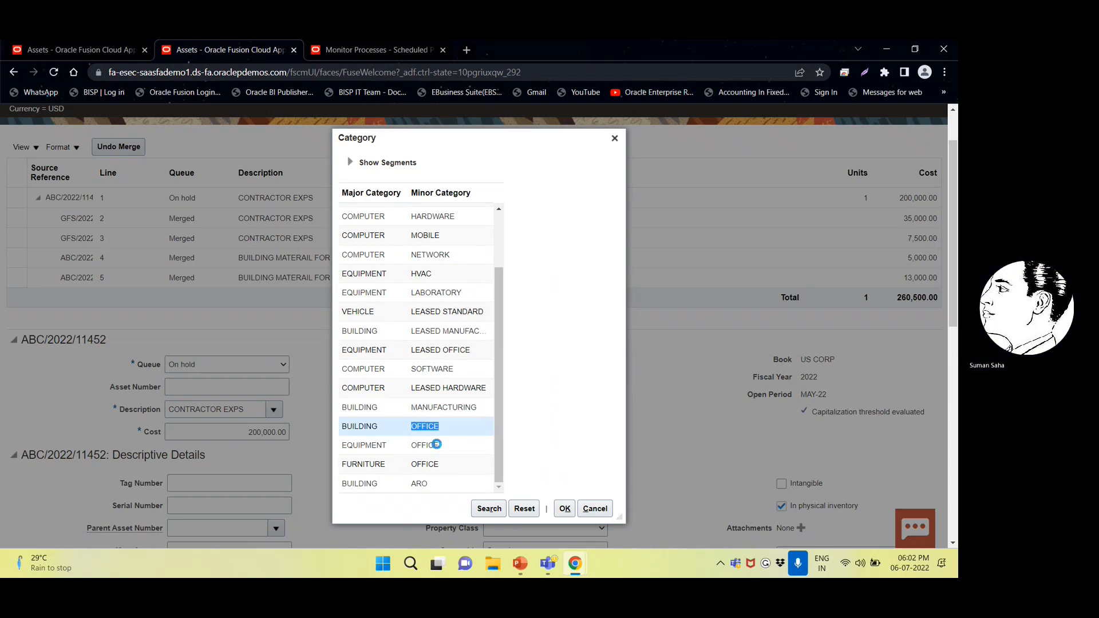
left_click(564, 509)
scroll(600, 366, "down", 3)
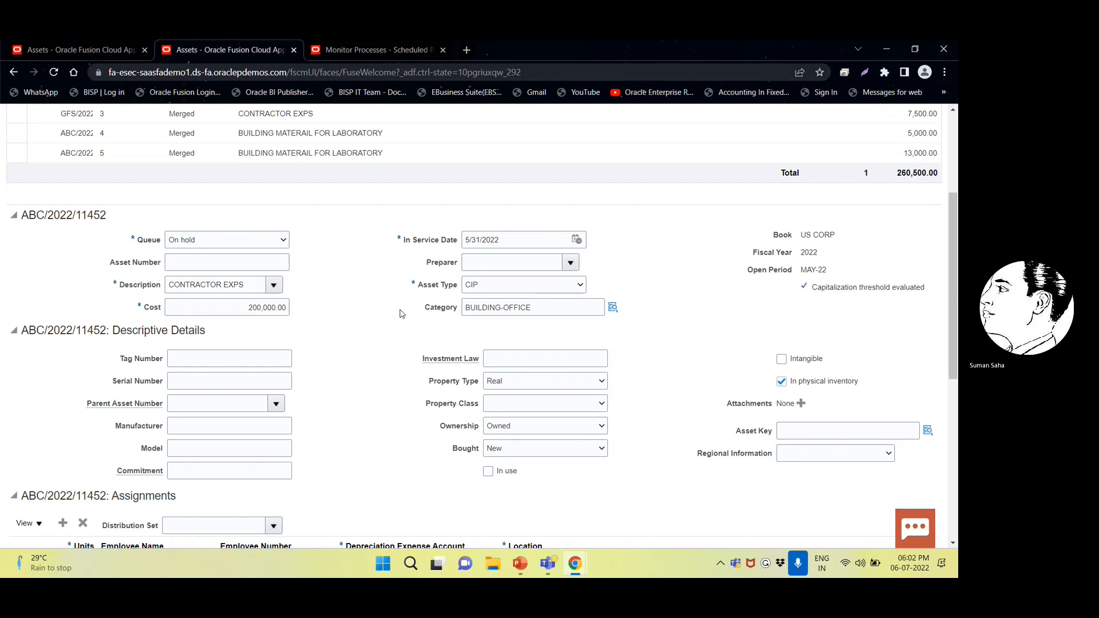
scroll(398, 314, "up", 3)
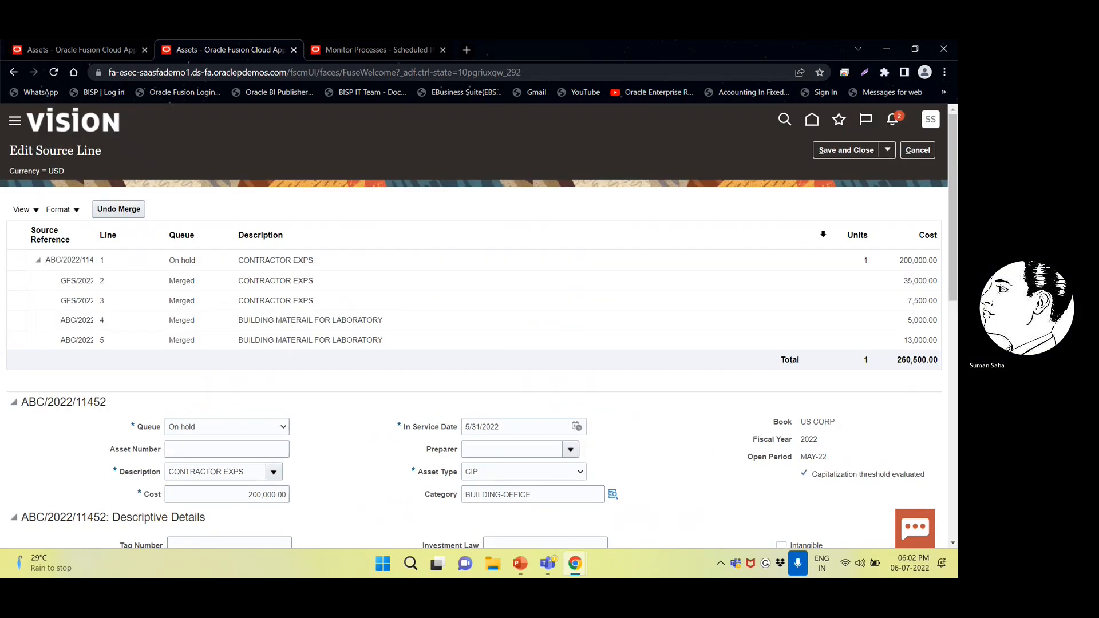
- Save the CONTRACTOR EXPS source line, find asset 112582 in Add to Asset, preview the addition, and add the line to it
left_click(836, 152)
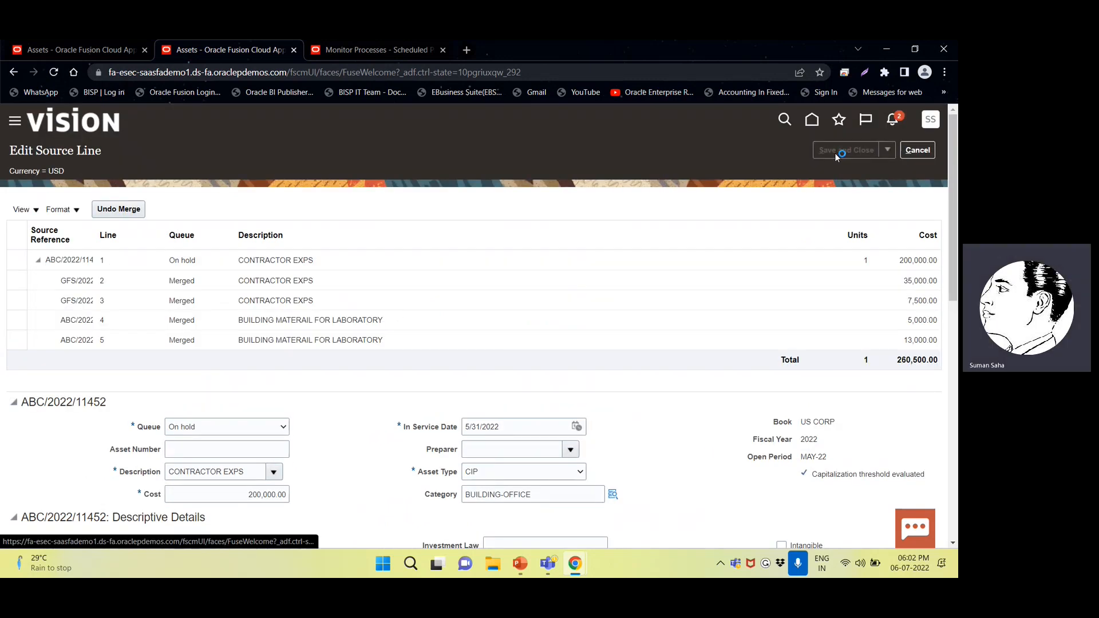
left_click(23, 361)
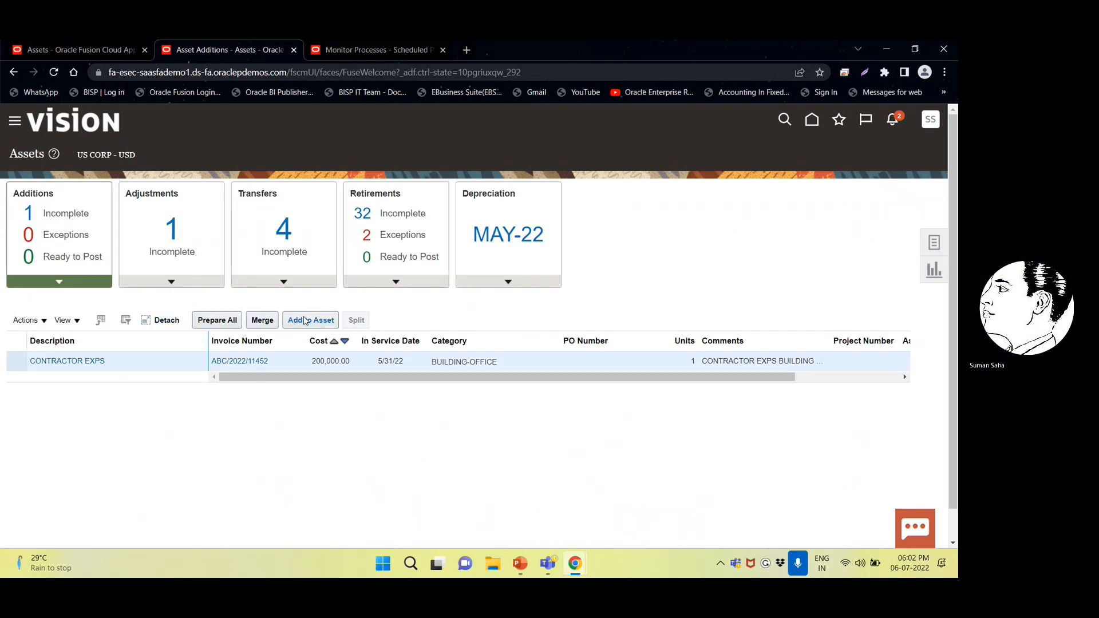
left_click(306, 320)
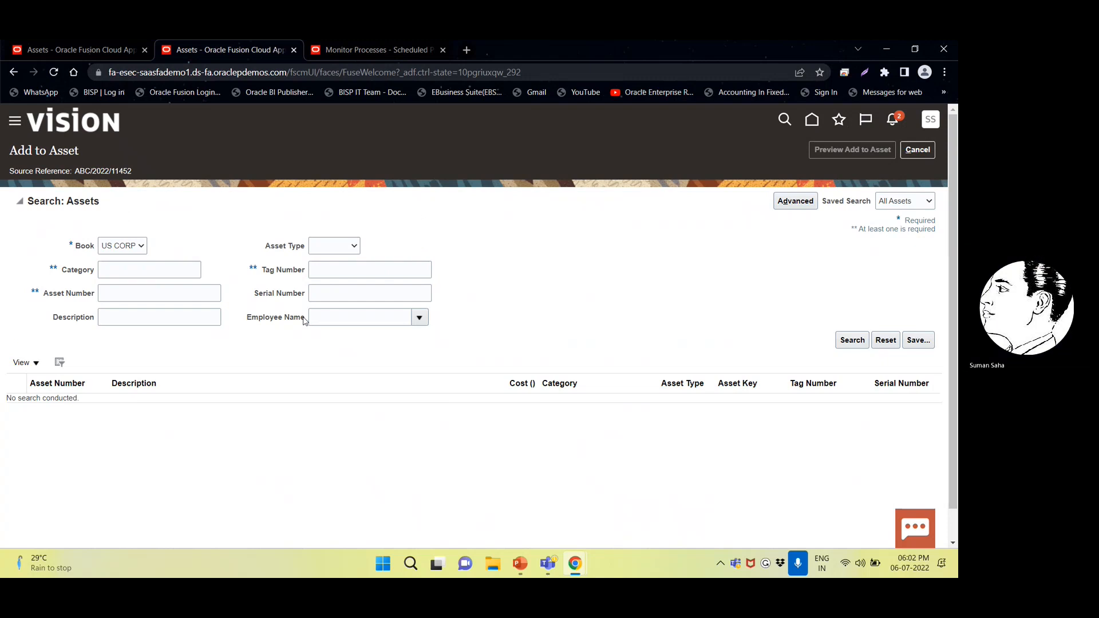
left_click(121, 291)
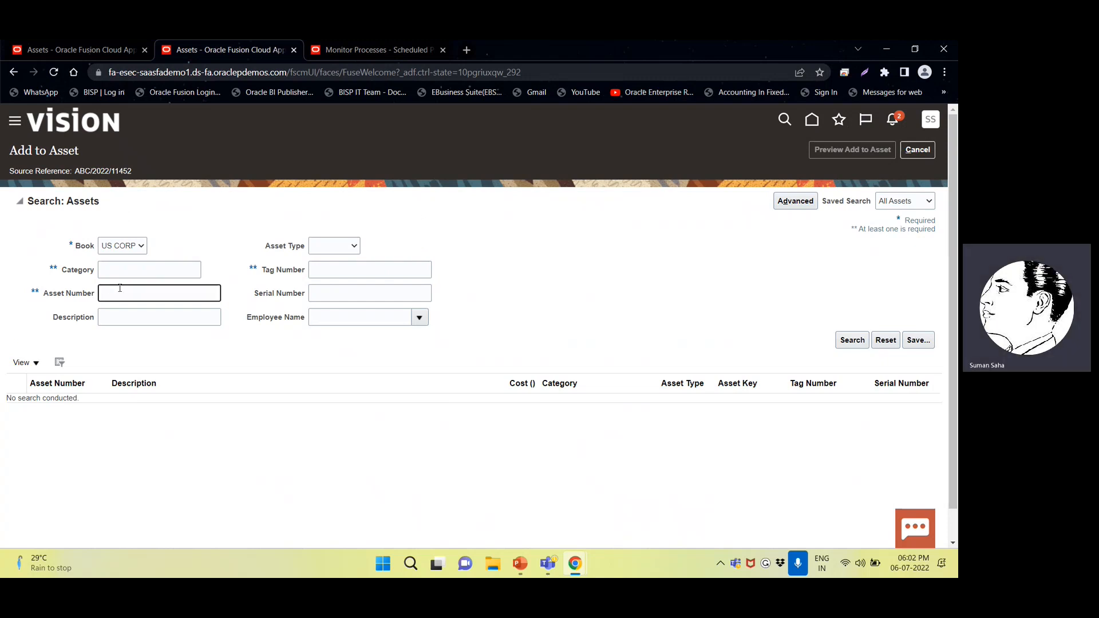
type("112582")
left_click(852, 341)
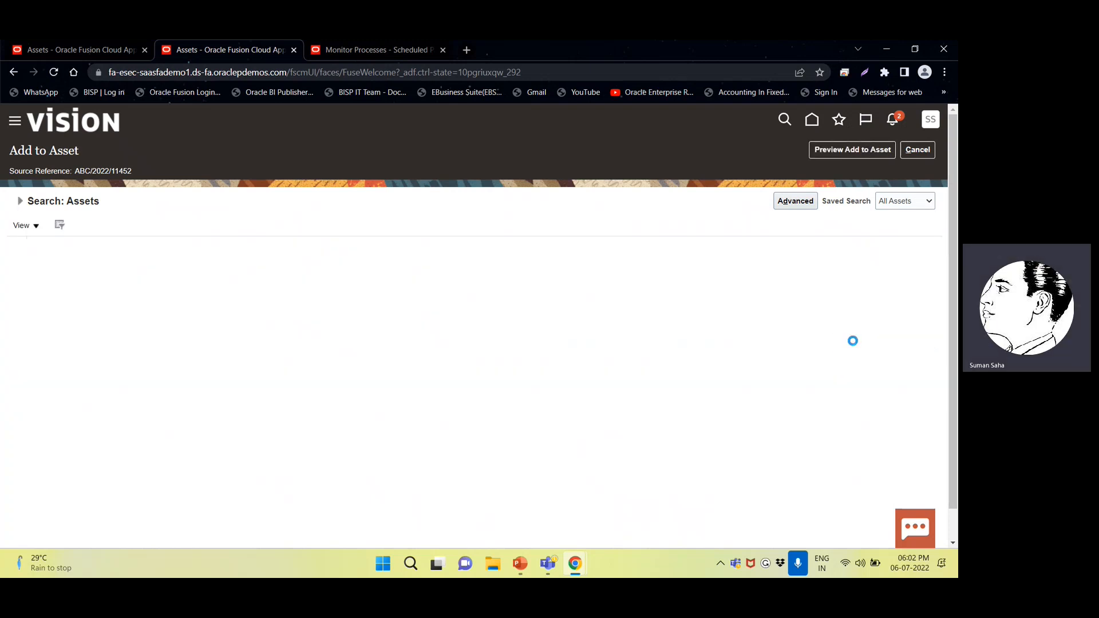
left_click(831, 151)
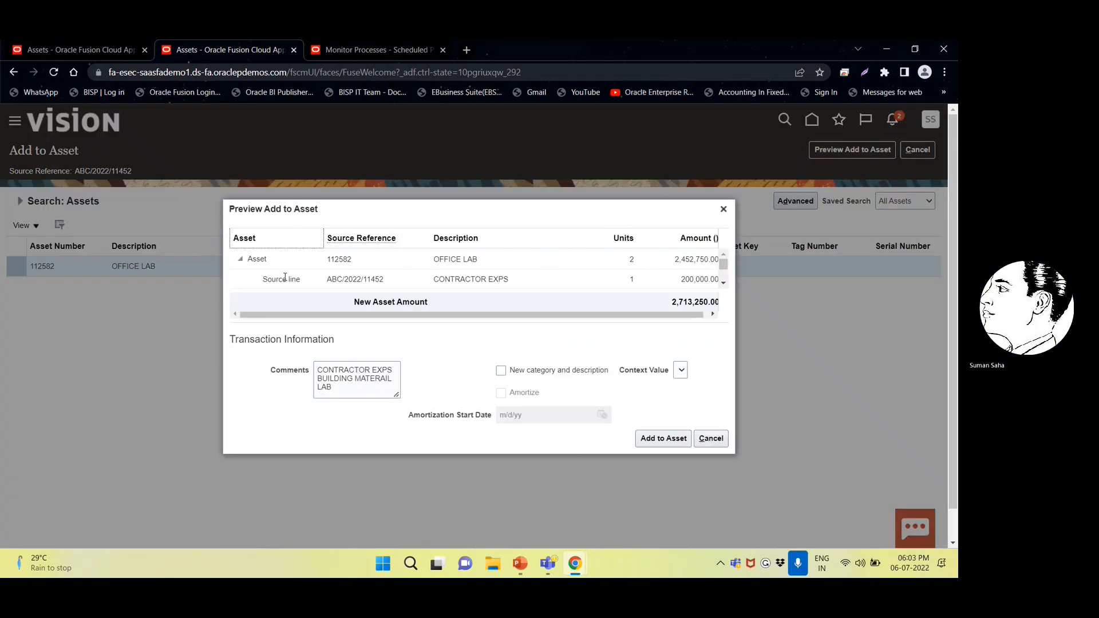
left_click(663, 437)
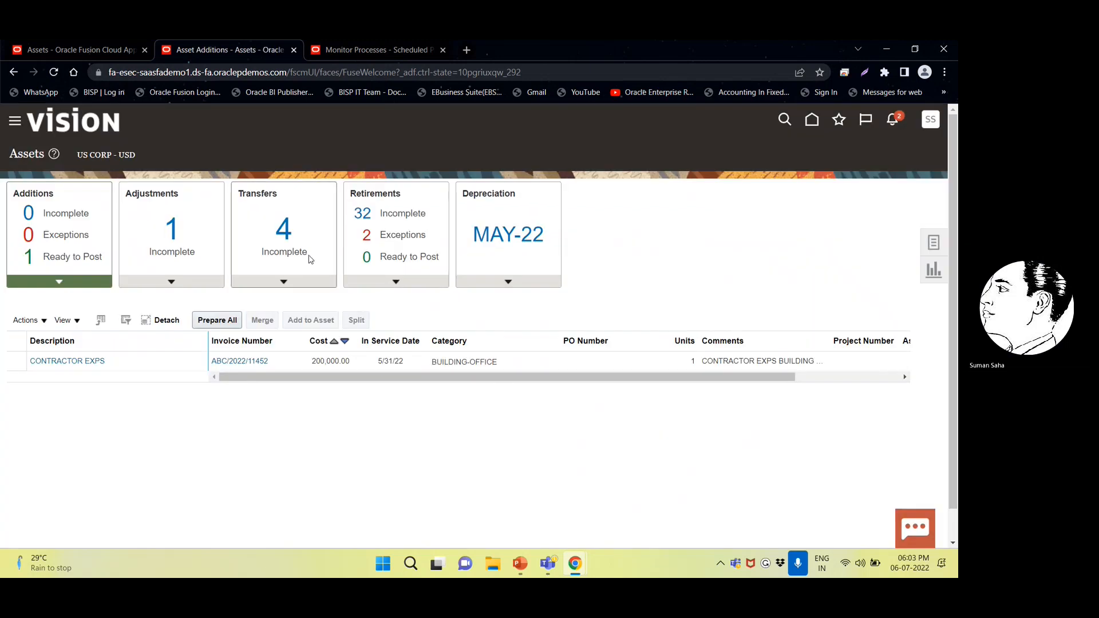
- Open the ready-to-post additions and post the CONTRACTOR EXPS line, dismissing the submission message
left_click(18, 361)
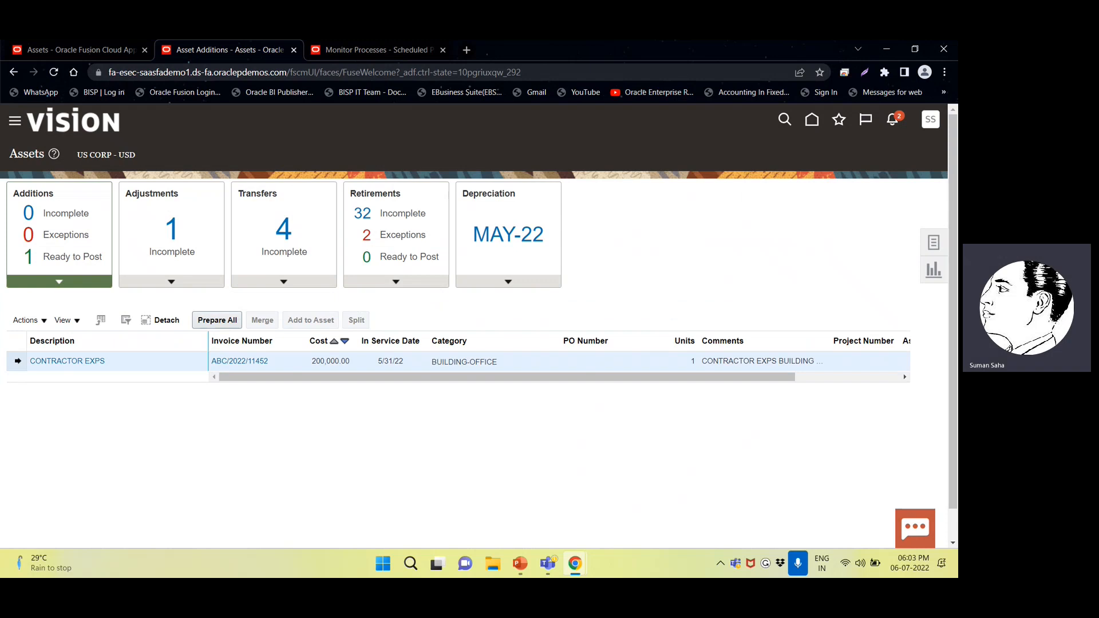
left_click(68, 257)
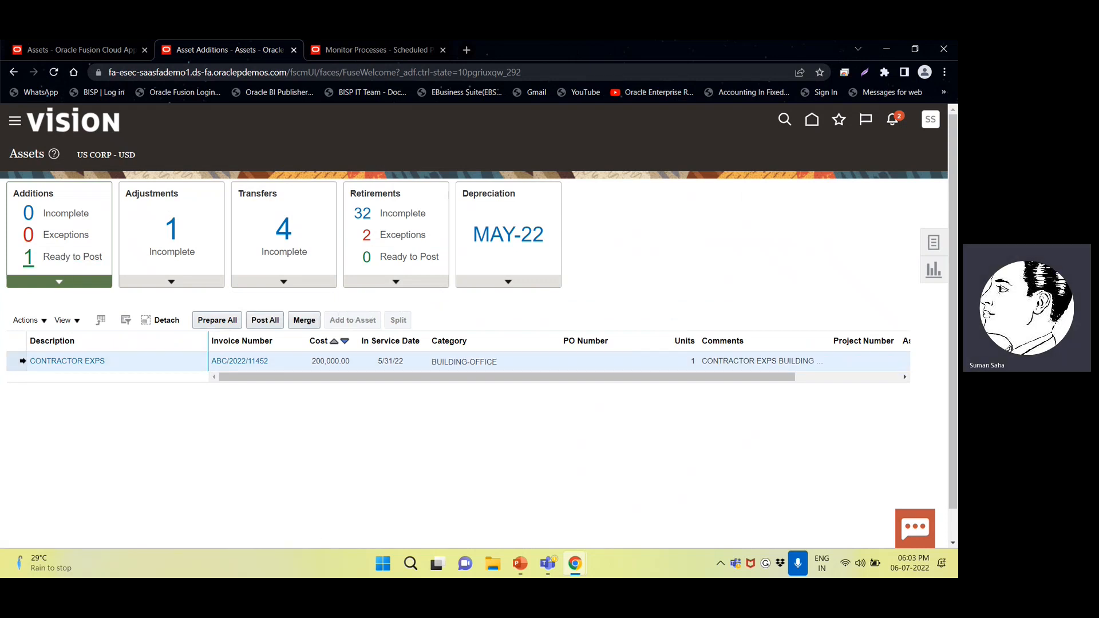
left_click(270, 321)
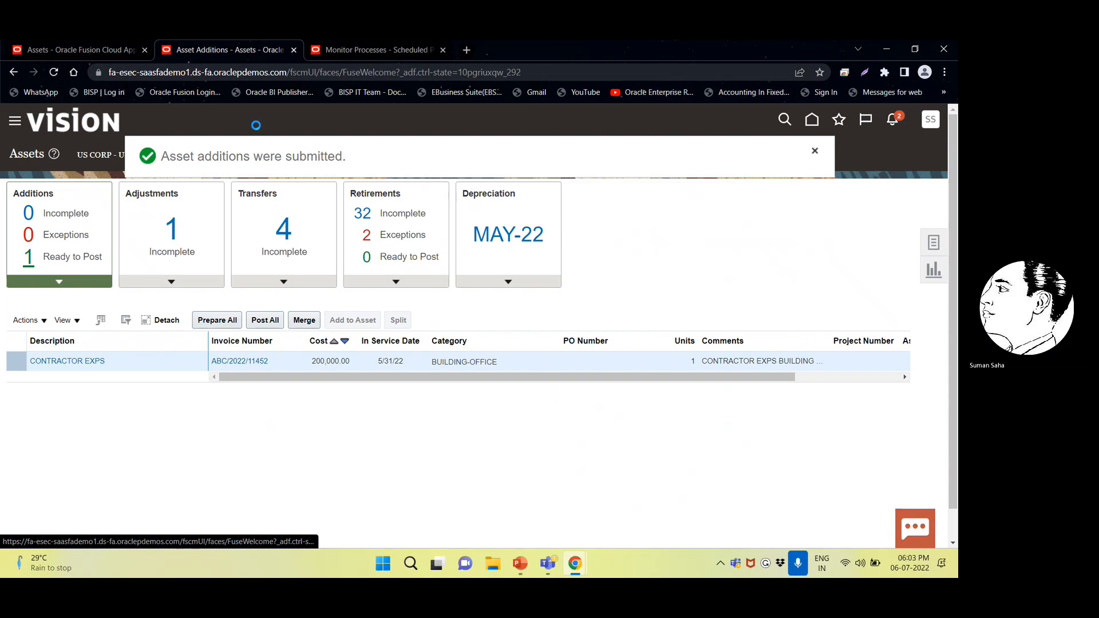
left_click(814, 150)
- Refresh the scheduled processes list repeatedly to check the progress of Post Mass Additions and its follow-up processes
left_click(362, 46)
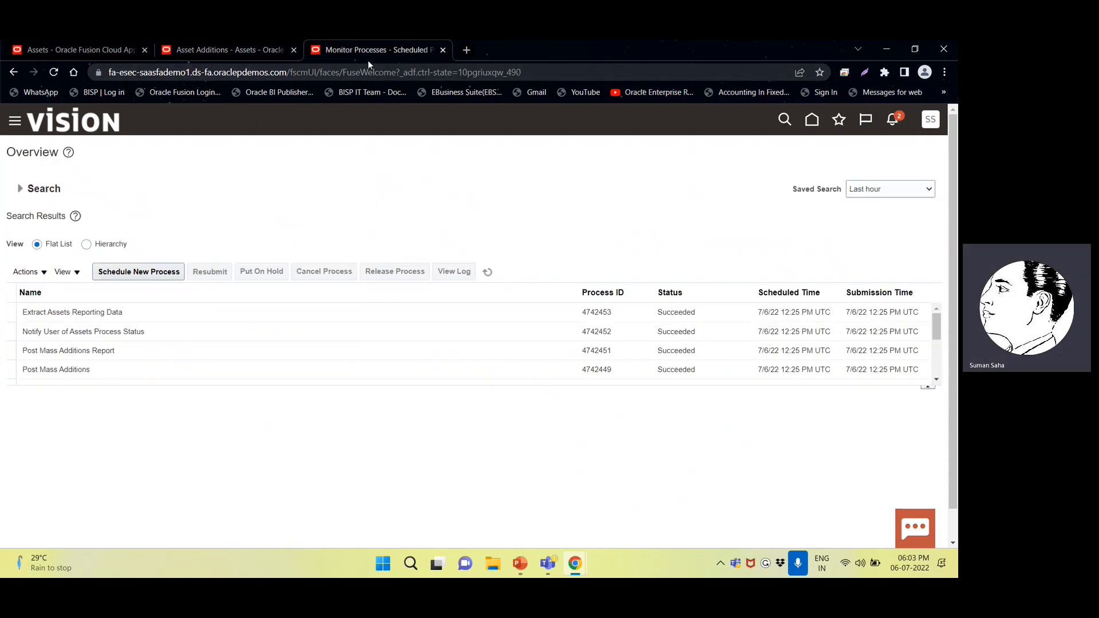
left_click(488, 271)
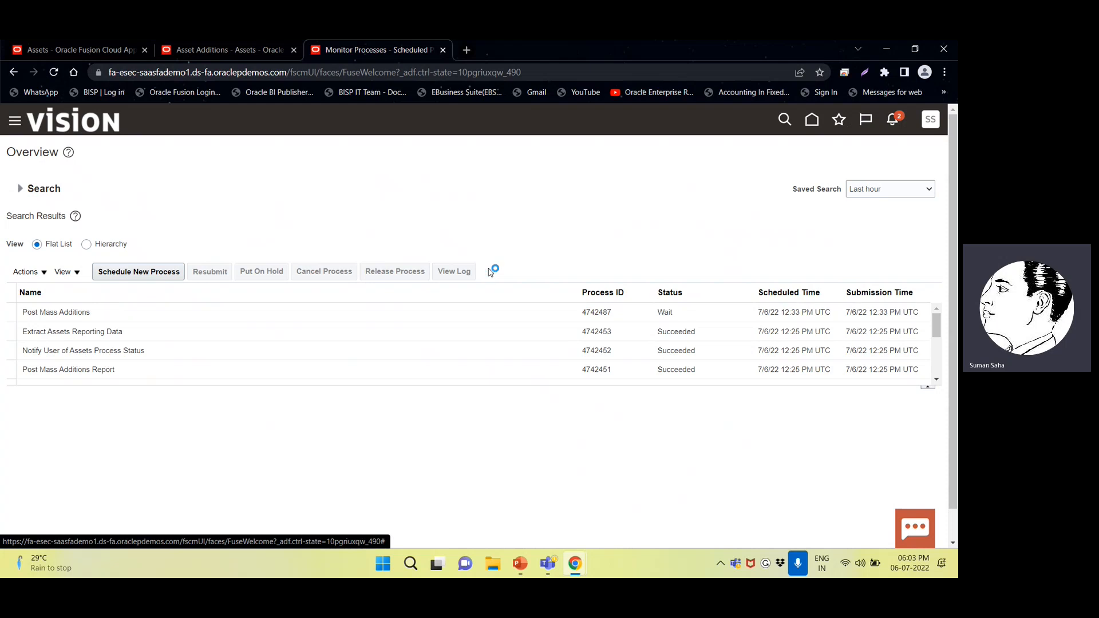
left_click(489, 271)
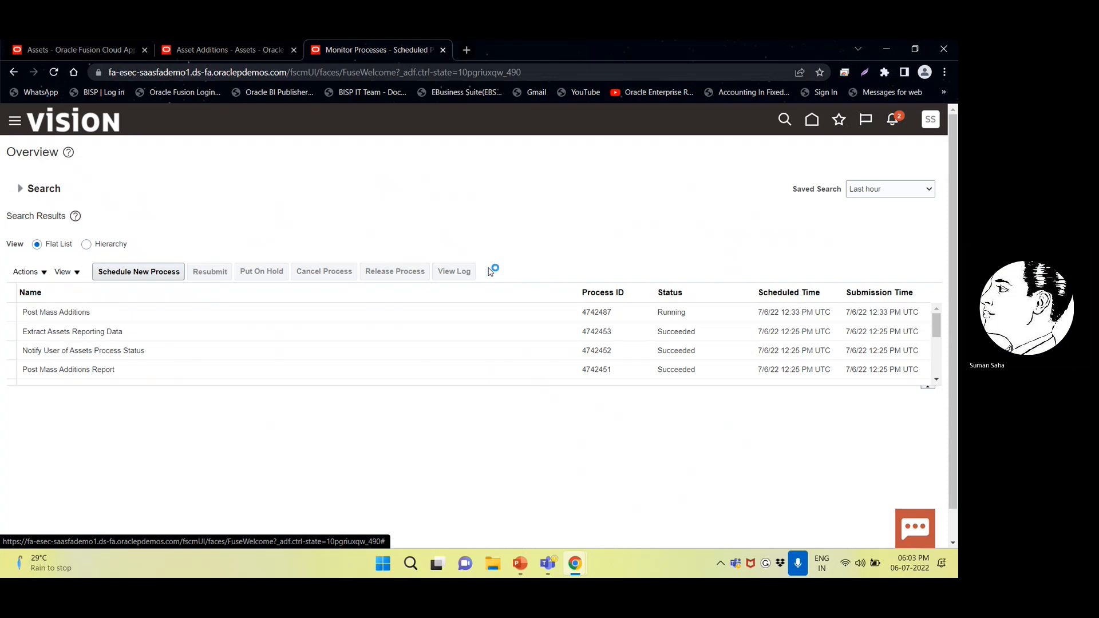
left_click(489, 271)
left_click(490, 272)
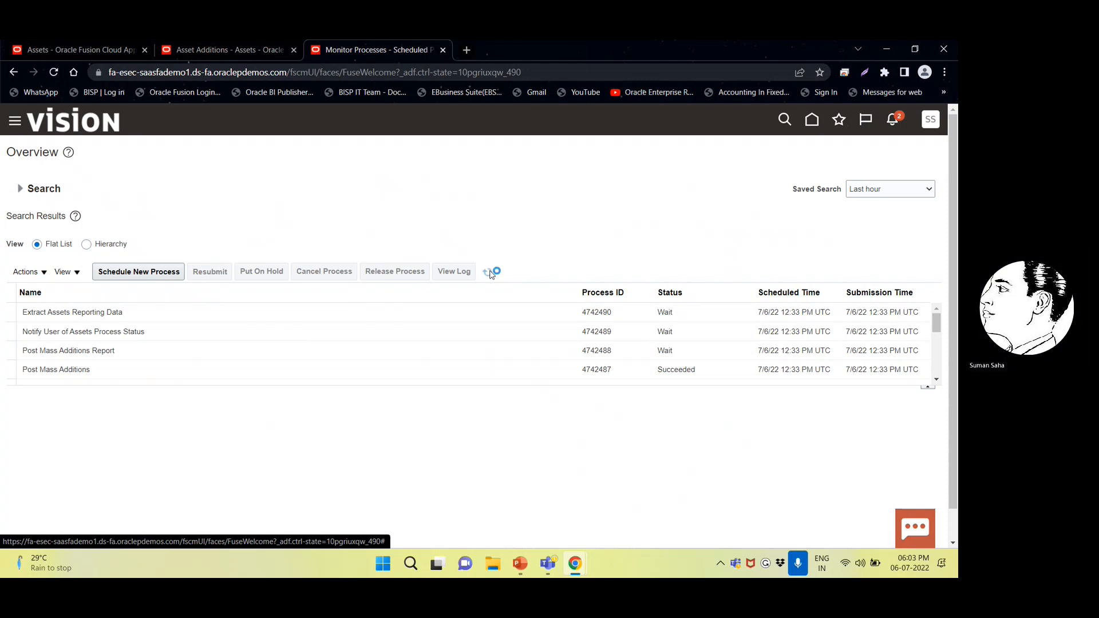
left_click(491, 275)
left_click(490, 275)
left_click(490, 274)
left_click(491, 275)
left_click(491, 275)
left_click(491, 275)
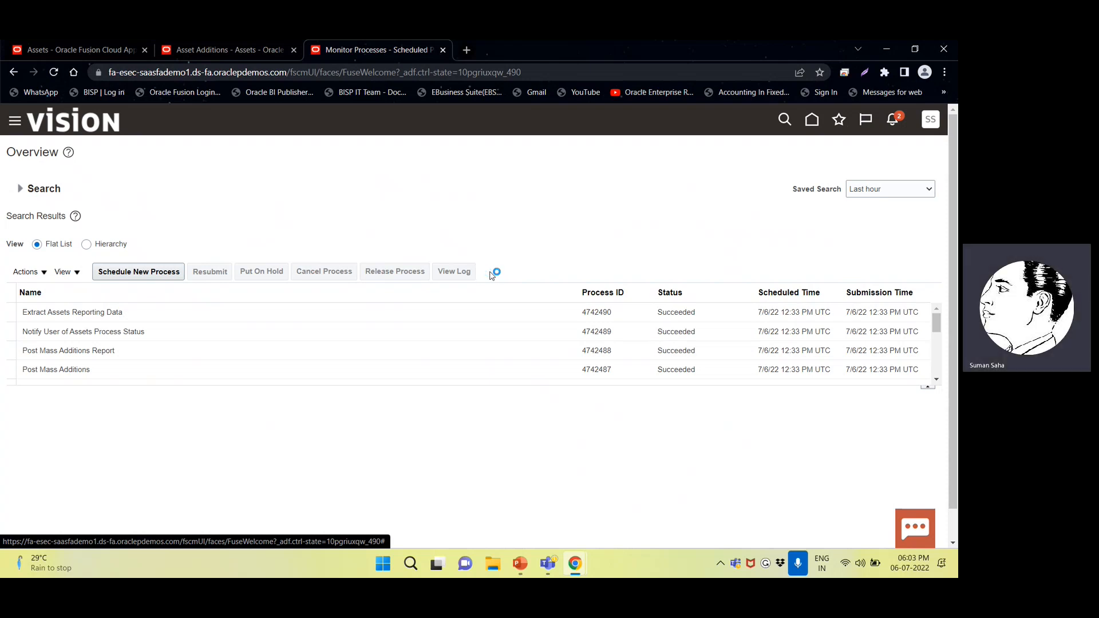
- Inquire on asset 112582 from the recent additions and review its source lines and financial details in US CORP
left_click(237, 43)
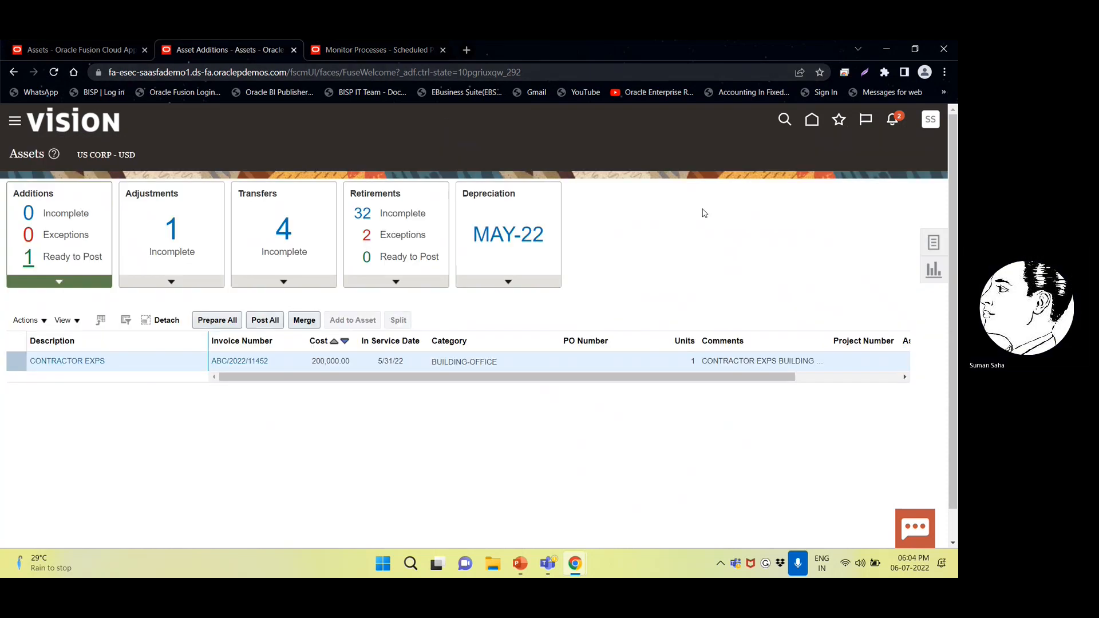
left_click(934, 244)
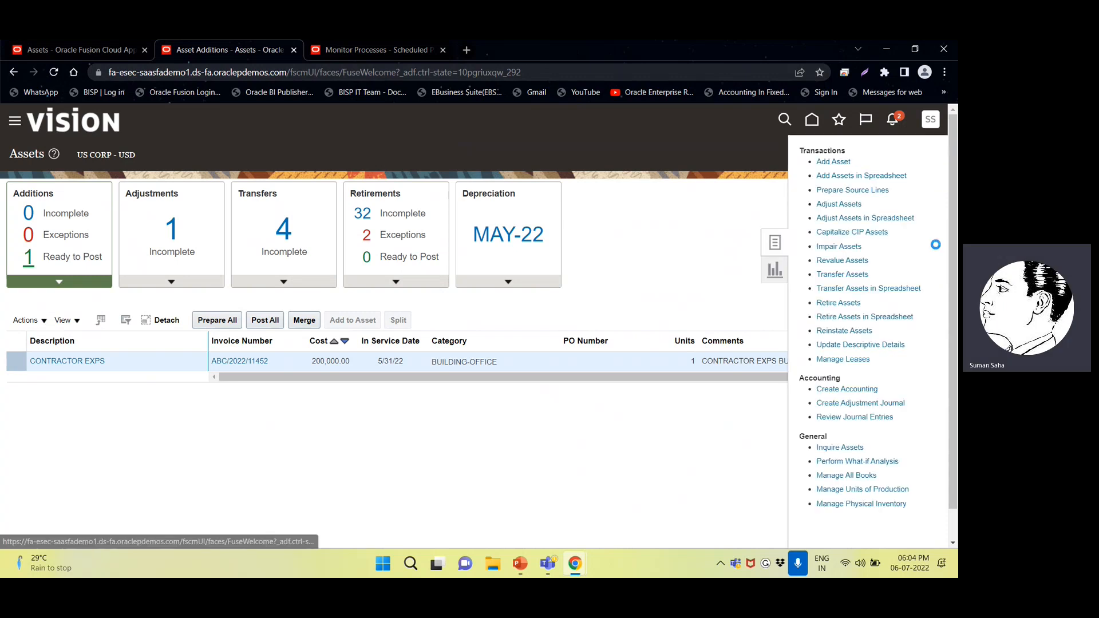
left_click(853, 449)
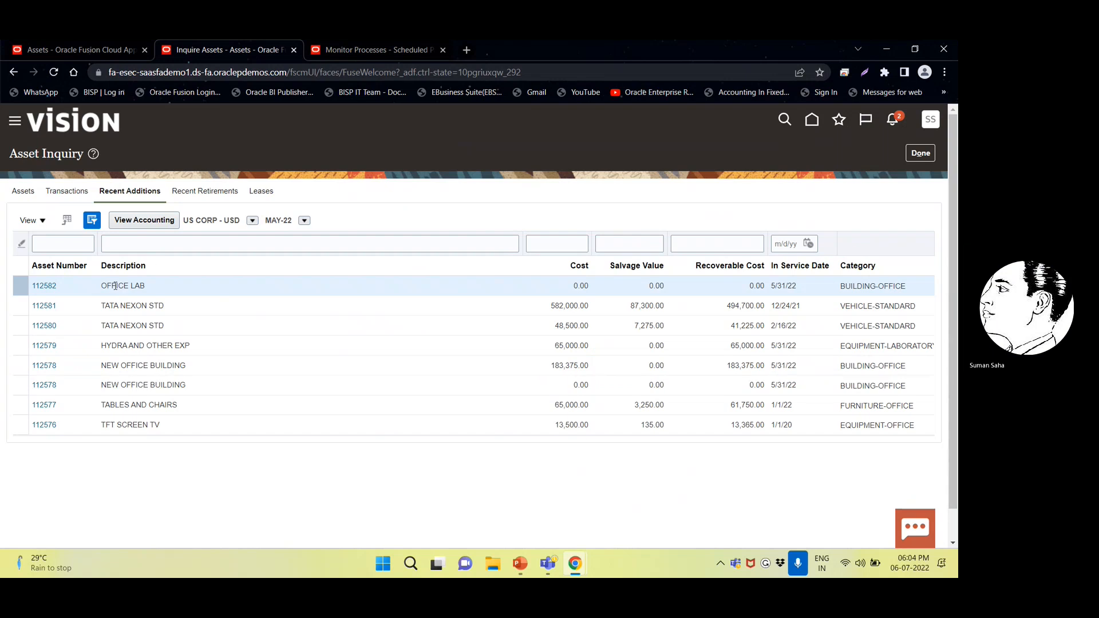
left_click(46, 285)
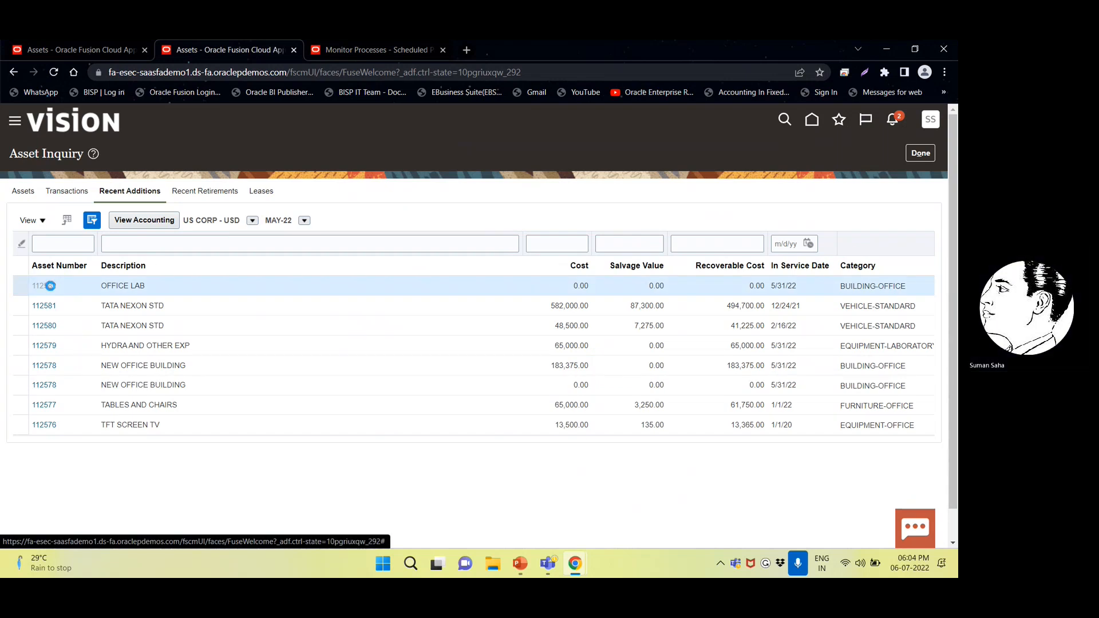
scroll(397, 418, "down", 3)
scroll(389, 425, "down", 3)
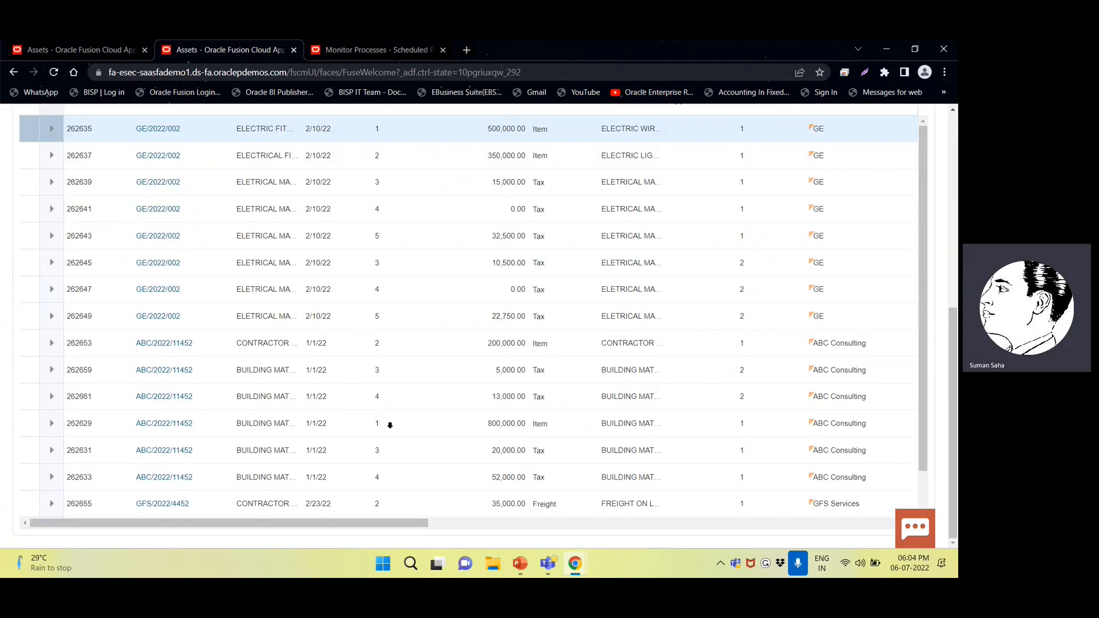
scroll(675, 479, "up", 4)
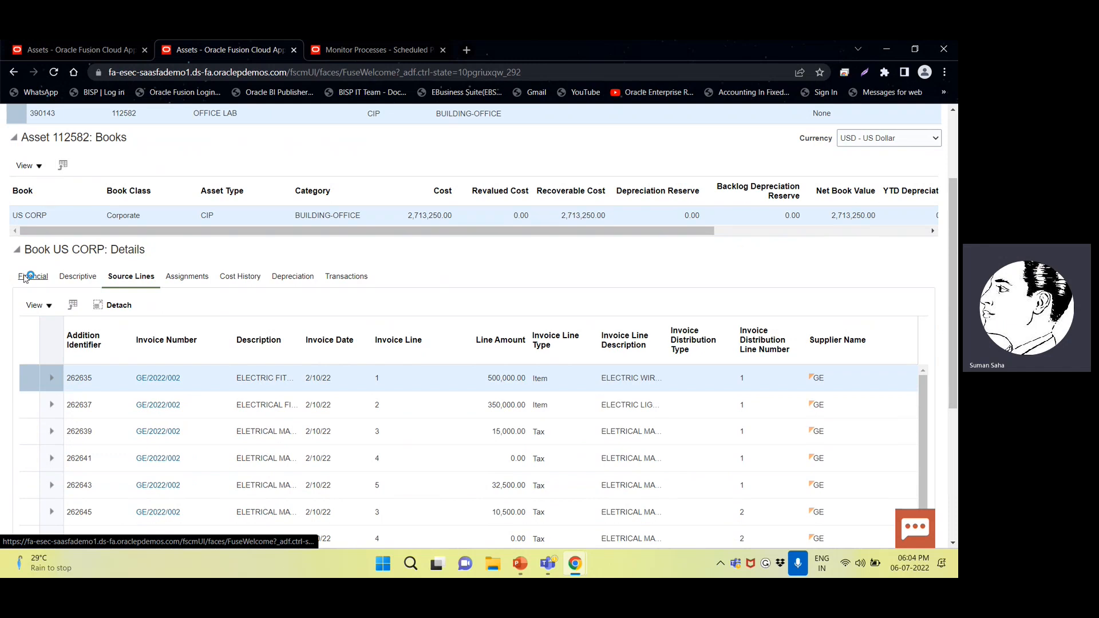
left_click(16, 277)
scroll(372, 353, "down", 1)
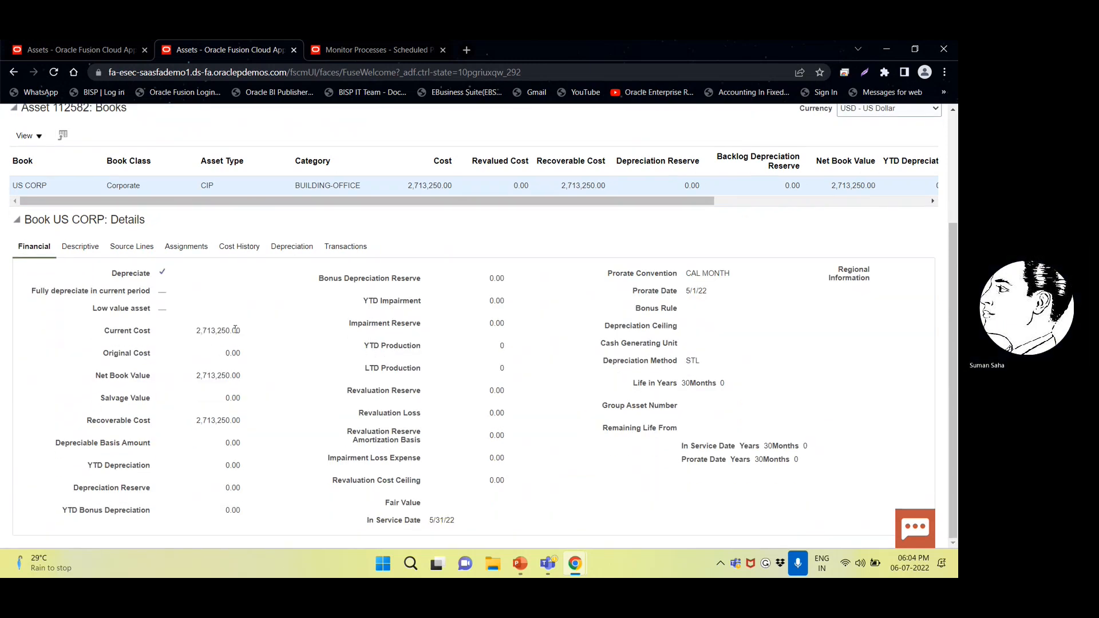
scroll(235, 330, "up", 3)
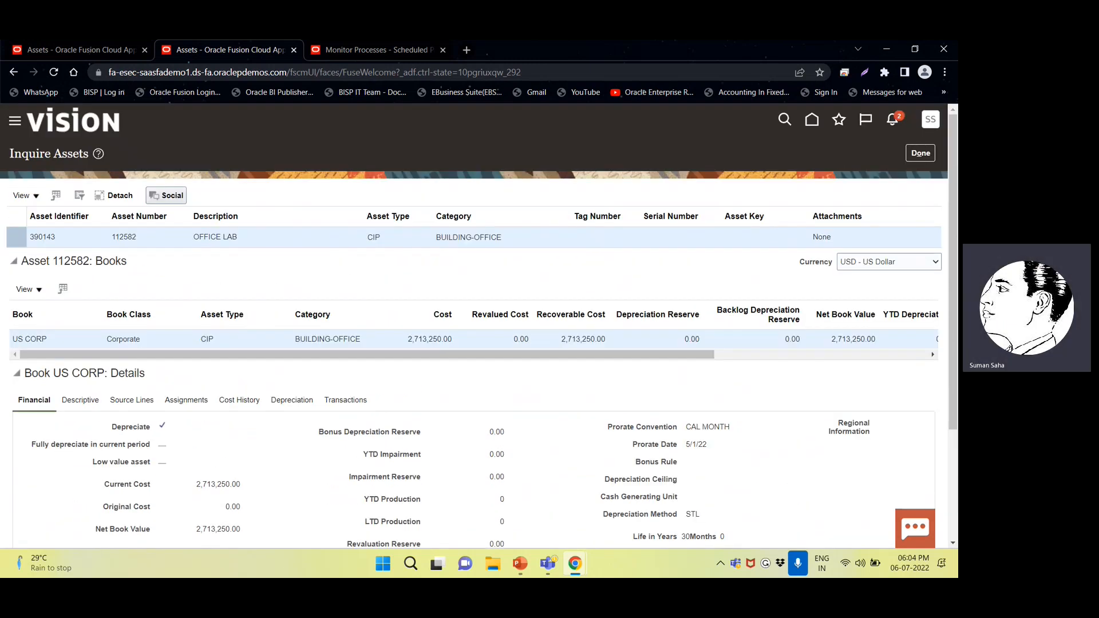
left_click(923, 153)
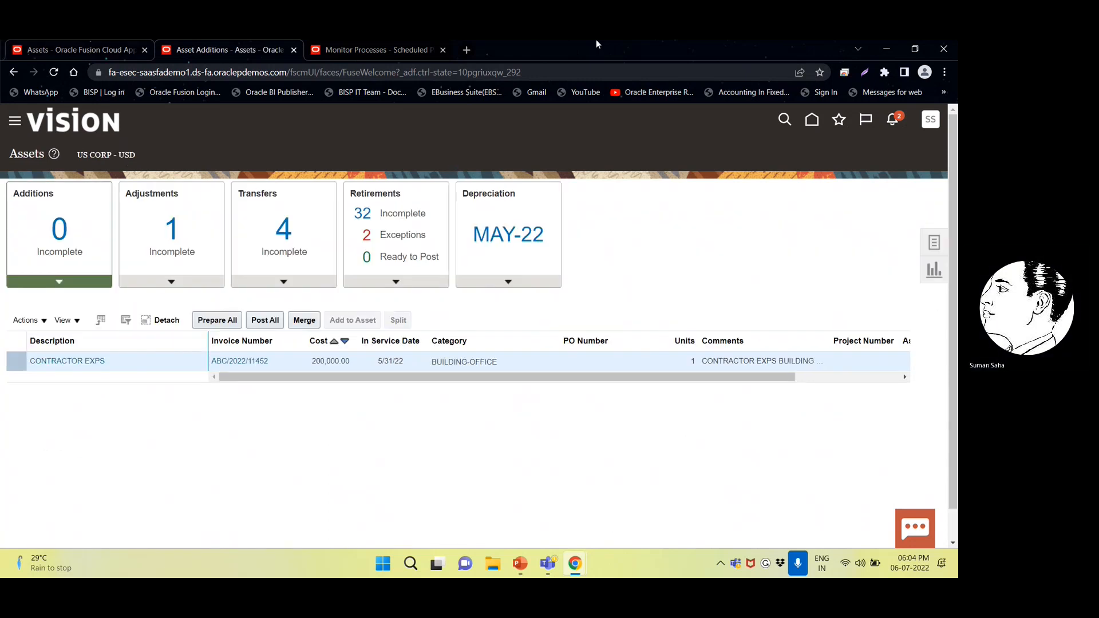
- Open Capitalize CIP Assets and search the US CORP book for asset number 112582
left_click(935, 245)
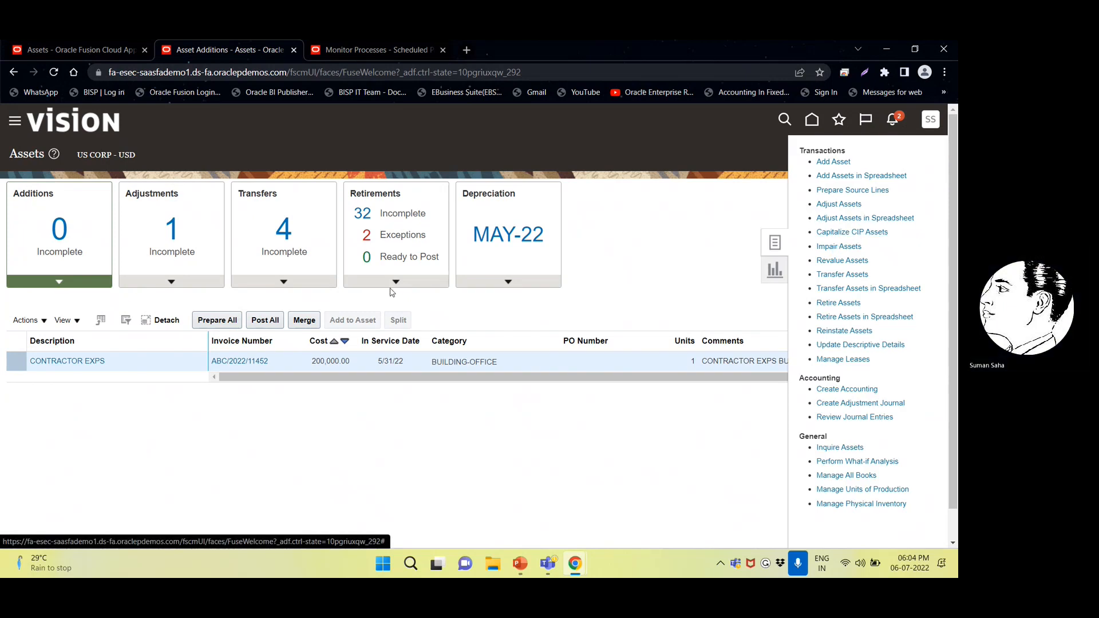
left_click(633, 245)
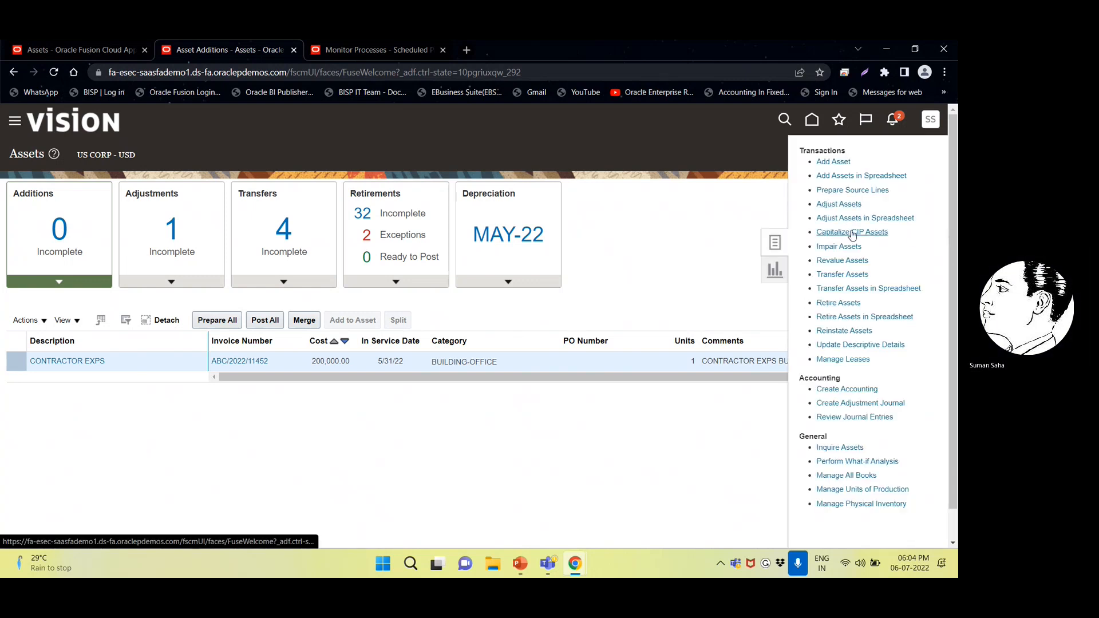
left_click(850, 232)
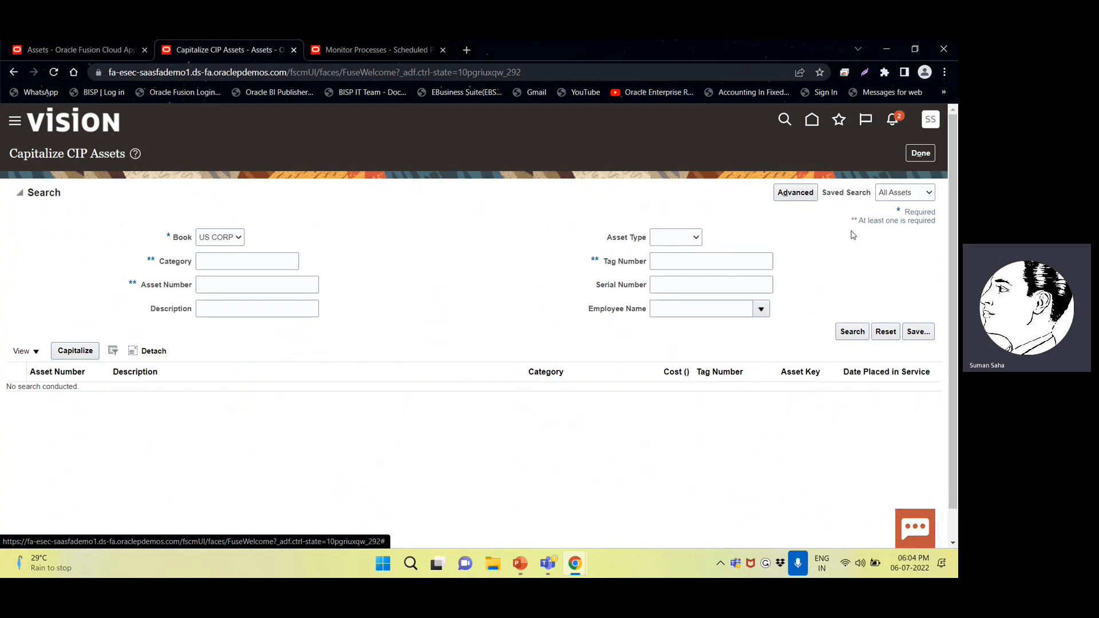
left_click(224, 284)
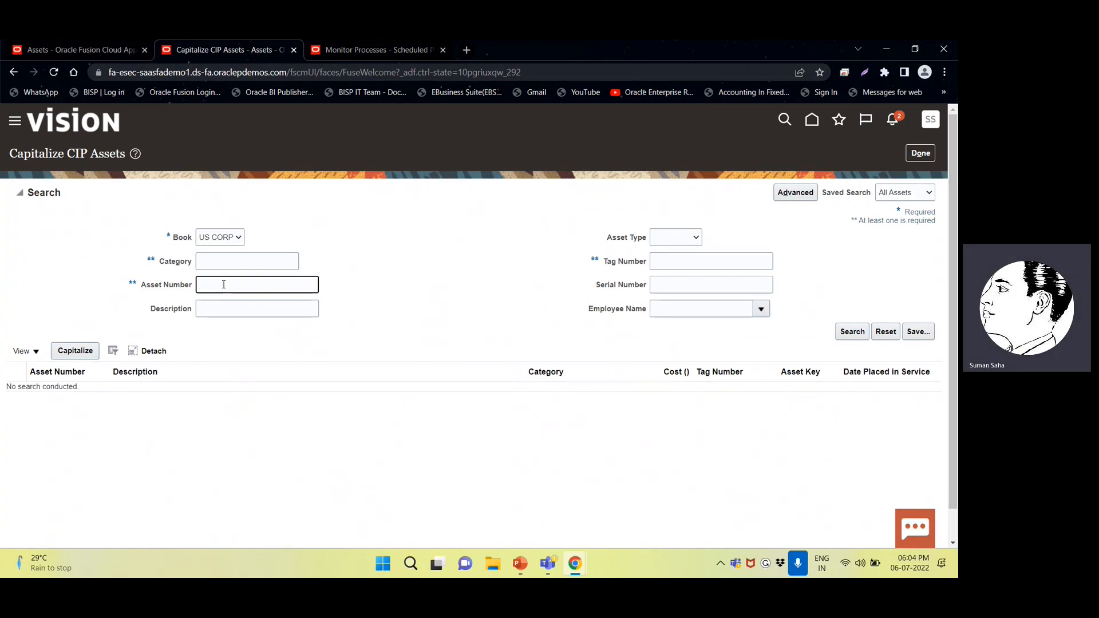
type("112582")
left_click(851, 331)
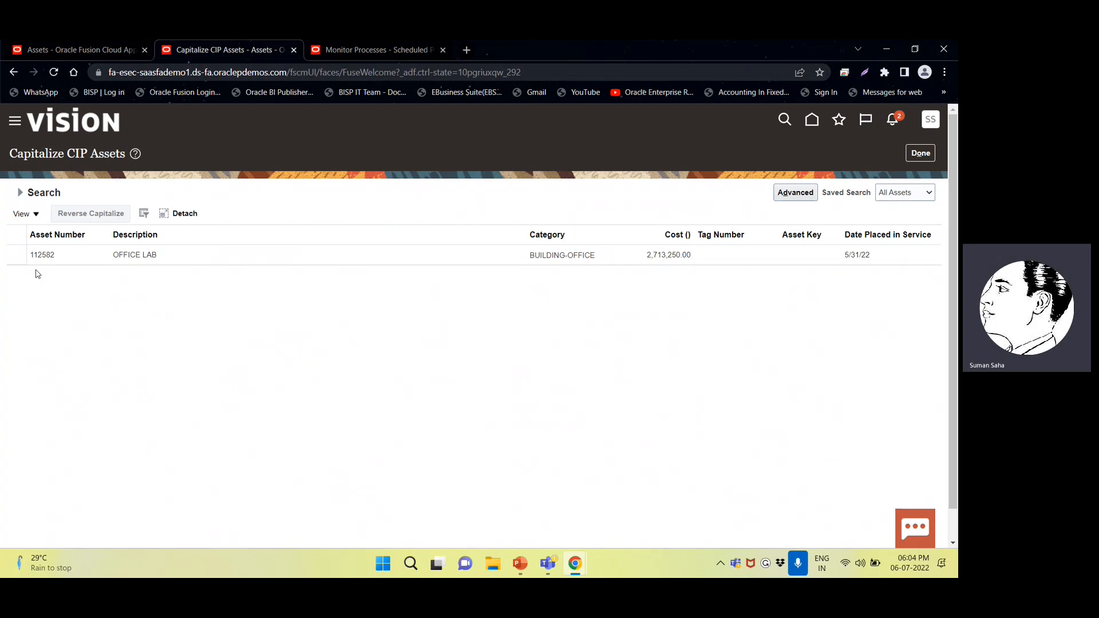
- Capitalize the OFFICE LAB asset with 5/31/22 as the date placed in service, and close the capitalization page
left_click(36, 255)
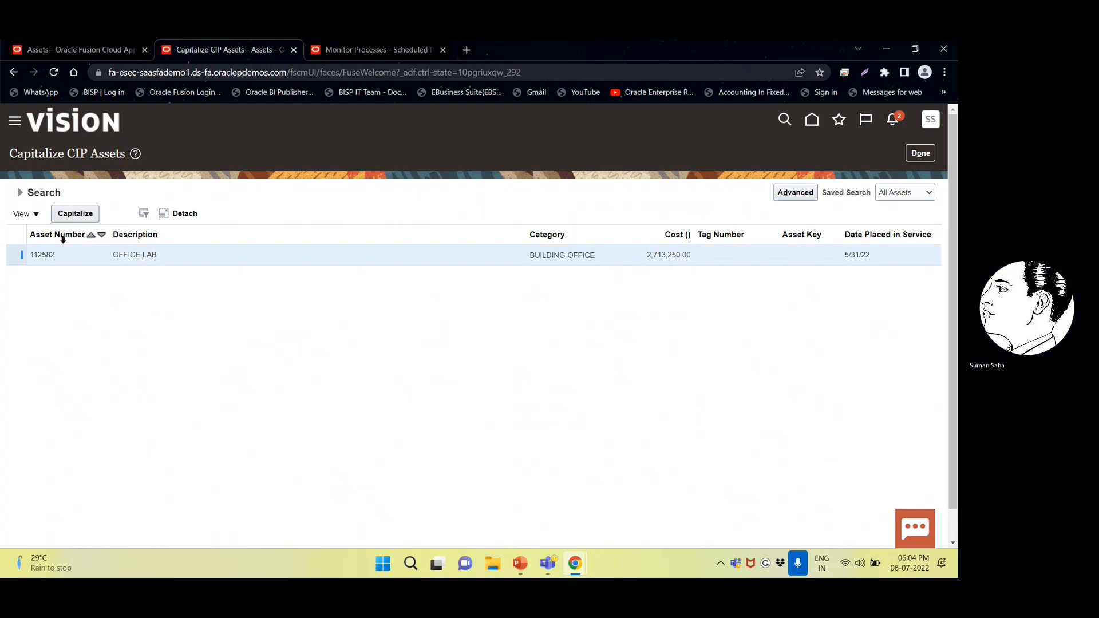
left_click(68, 213)
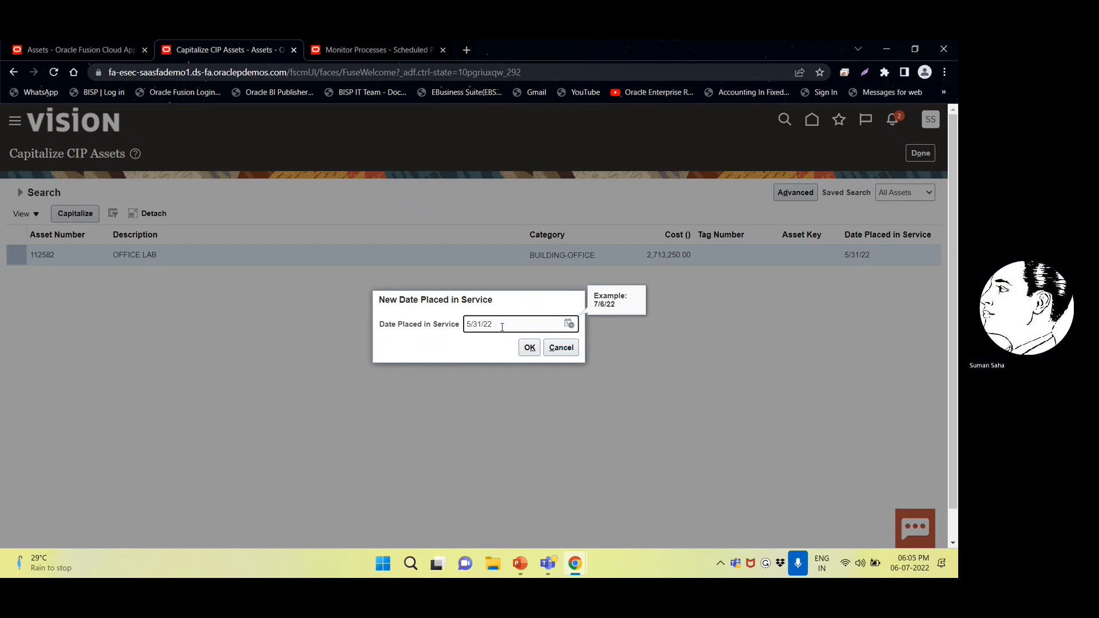
left_click(531, 351)
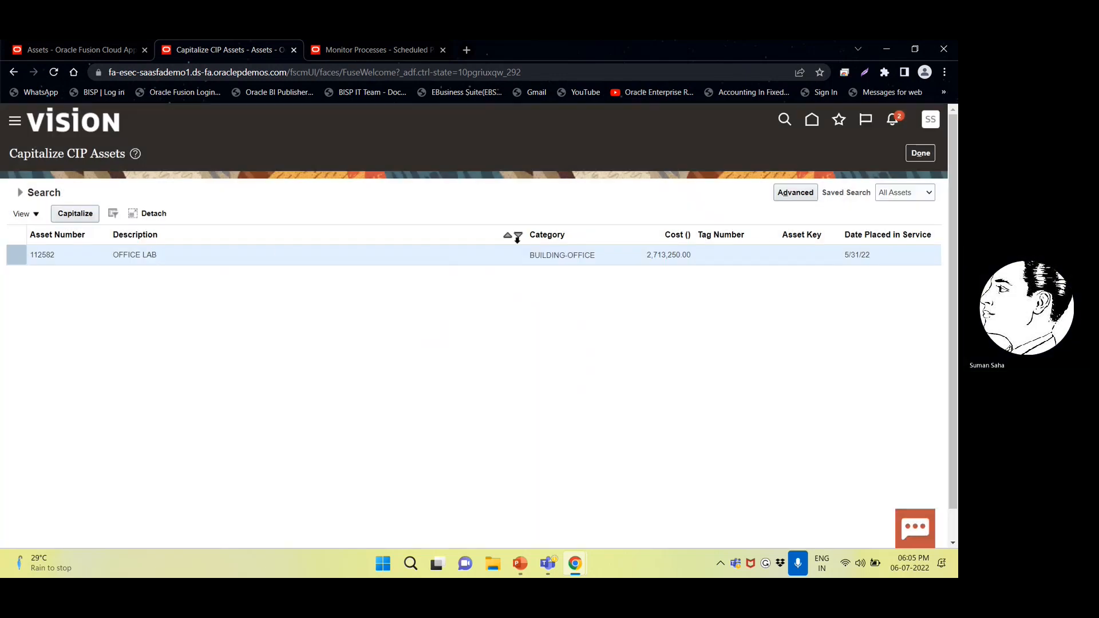
left_click(916, 155)
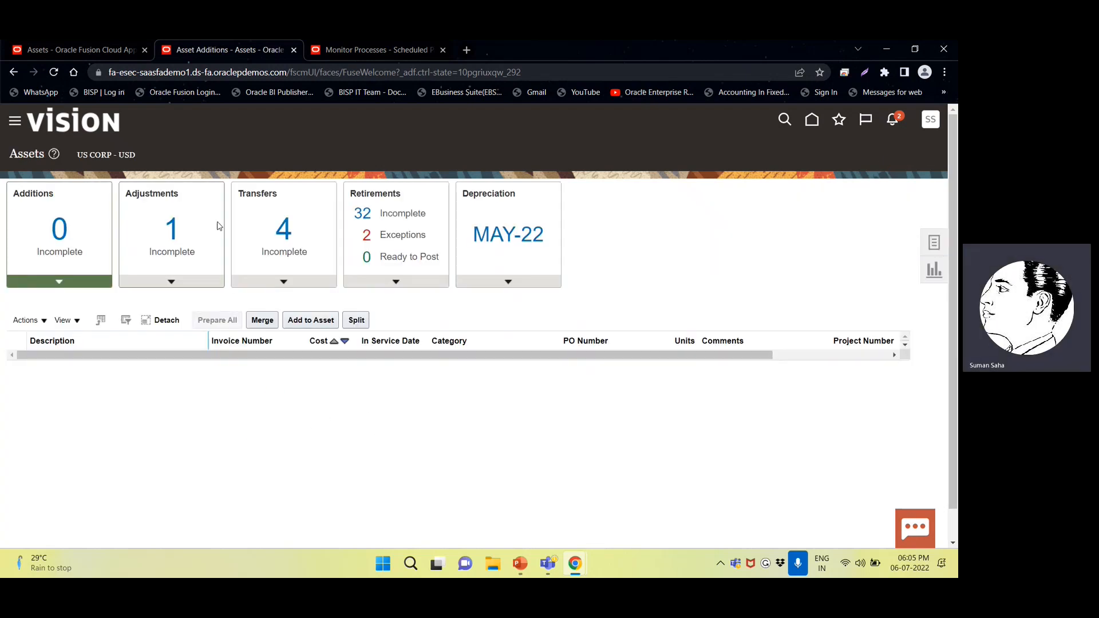
- Refresh the scheduled processes list to check Post Online Assets Transactions, and return to the US CORP Assets work area
left_click(934, 242)
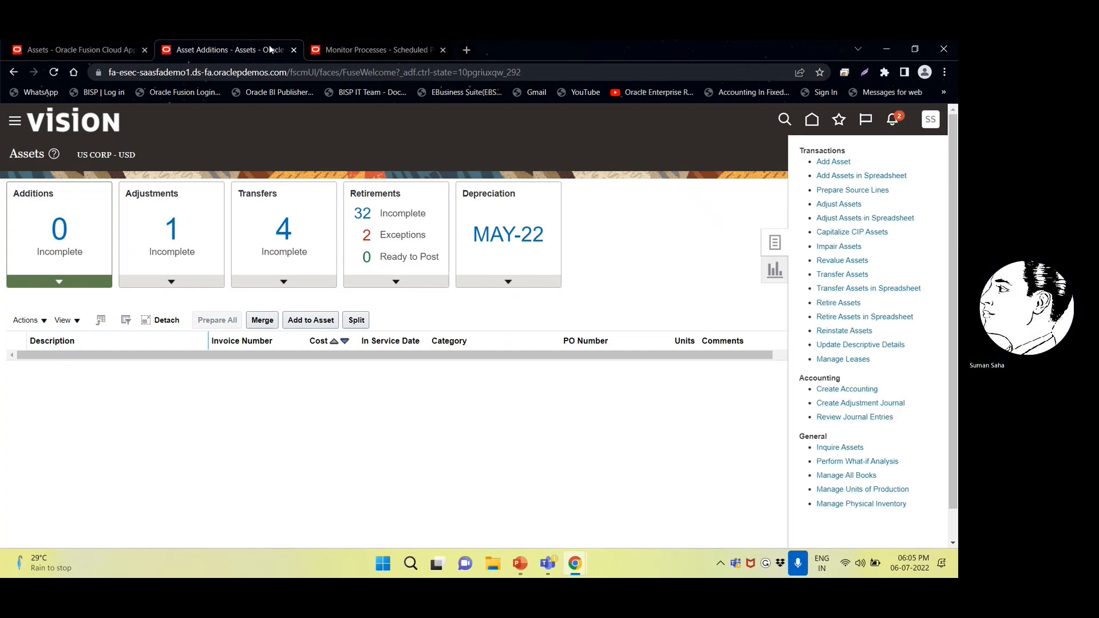
key("ctrl+Tab")
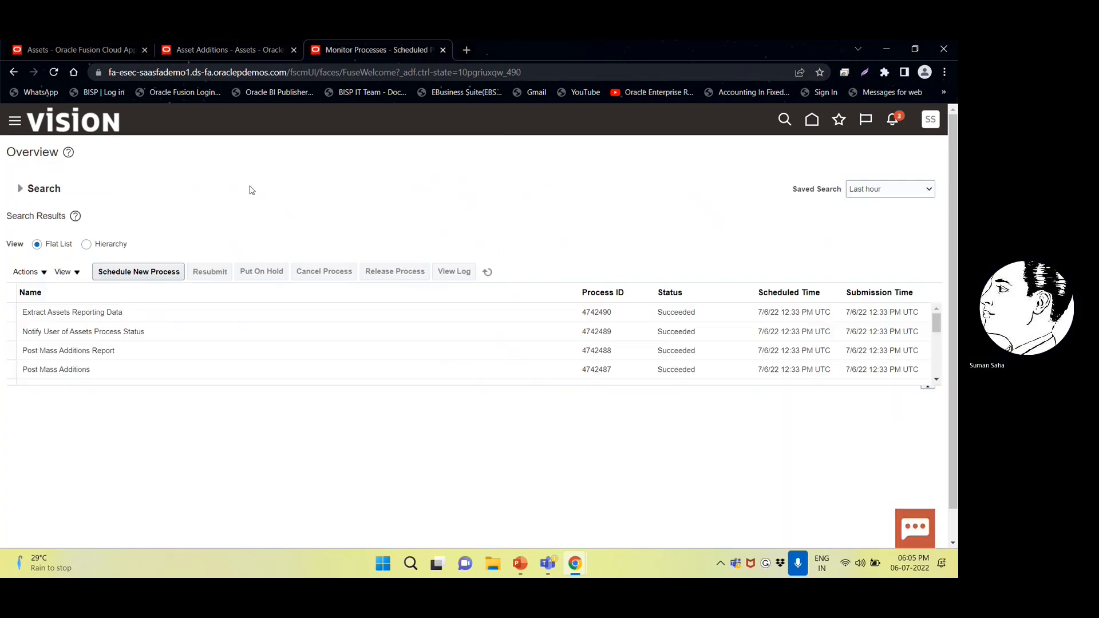
left_click(491, 273)
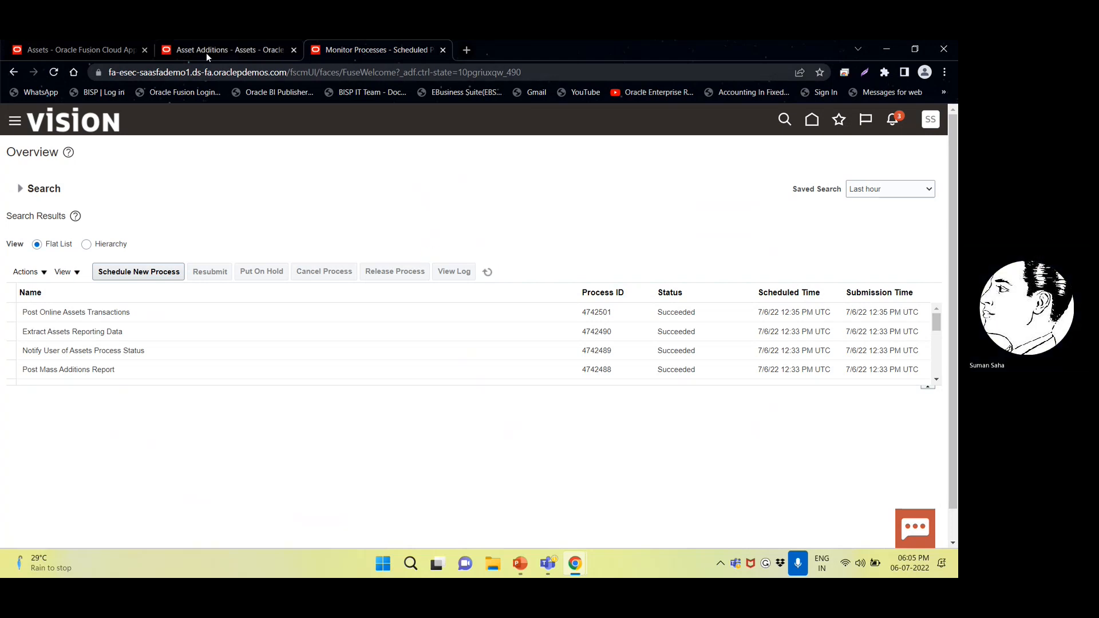
left_click(115, 45)
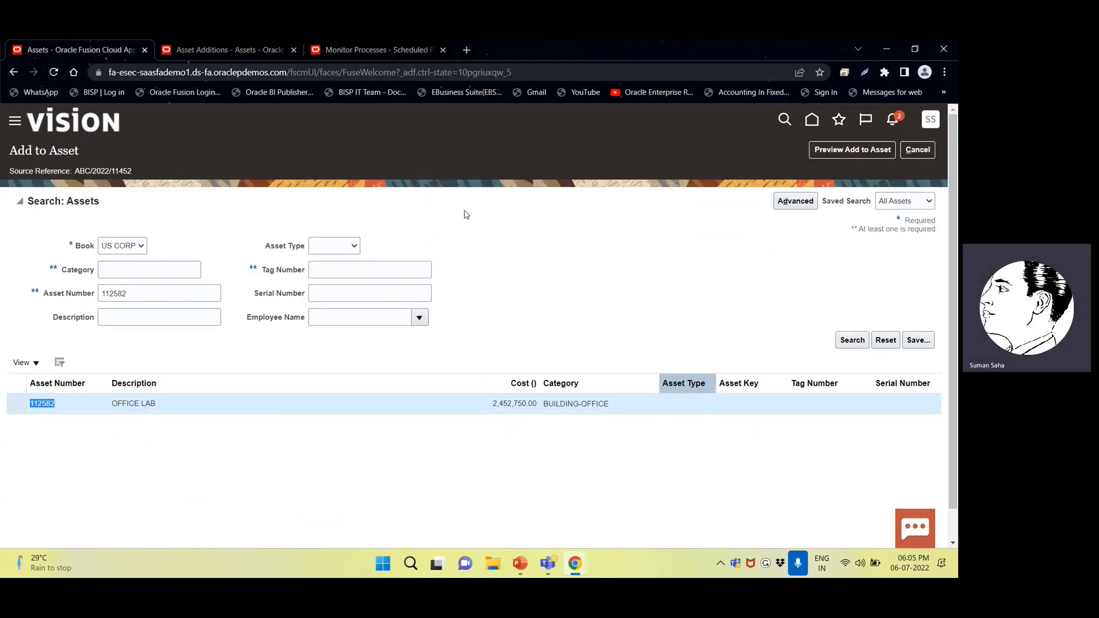
left_click(249, 50)
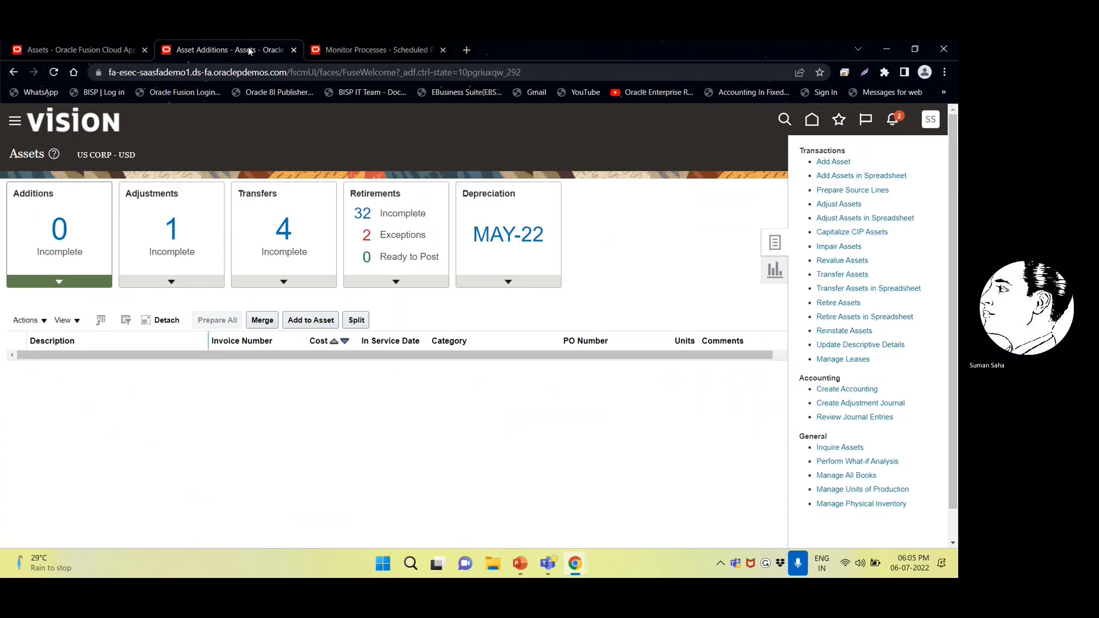
- Open the asset inquiry and display the details of OFFICE LAB asset 112582 from the recent additions
left_click(838, 447)
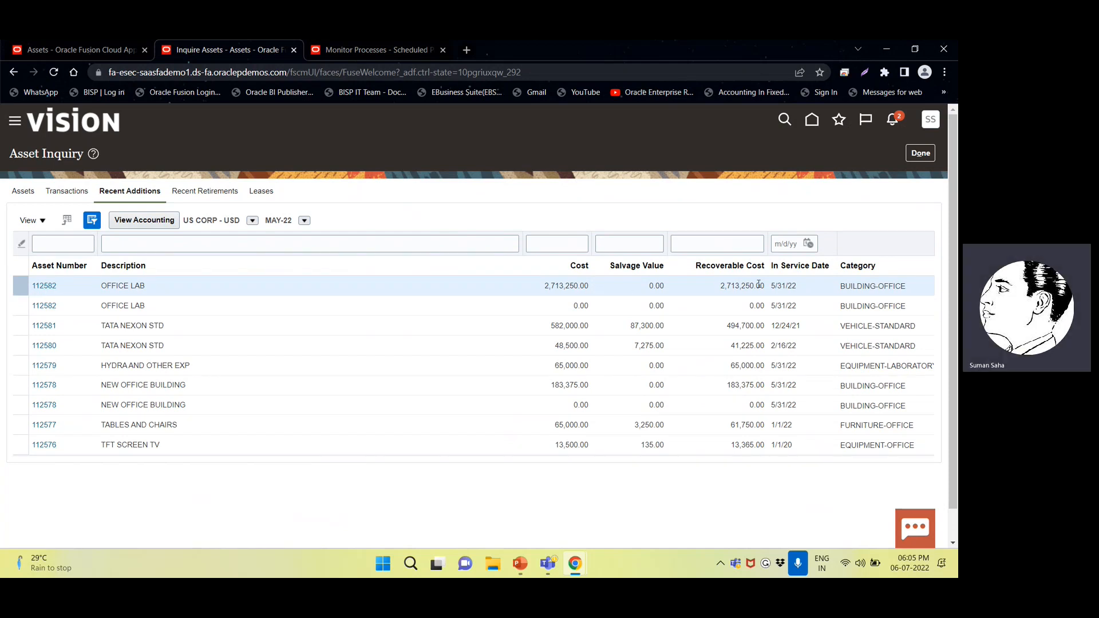
left_click(52, 283)
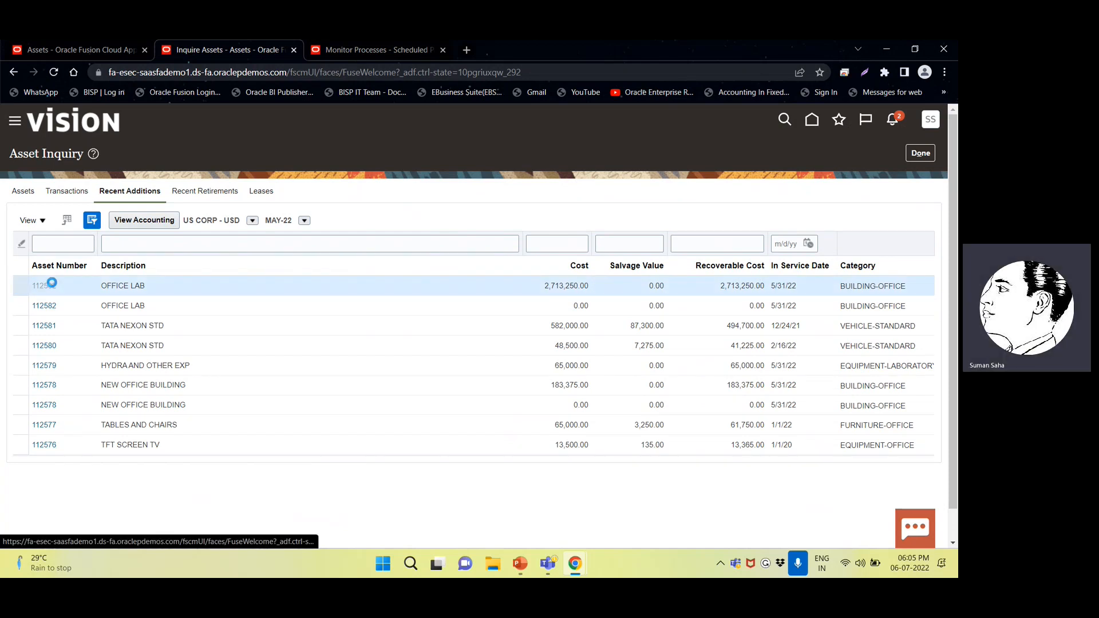
scroll(294, 346, "down", 3)
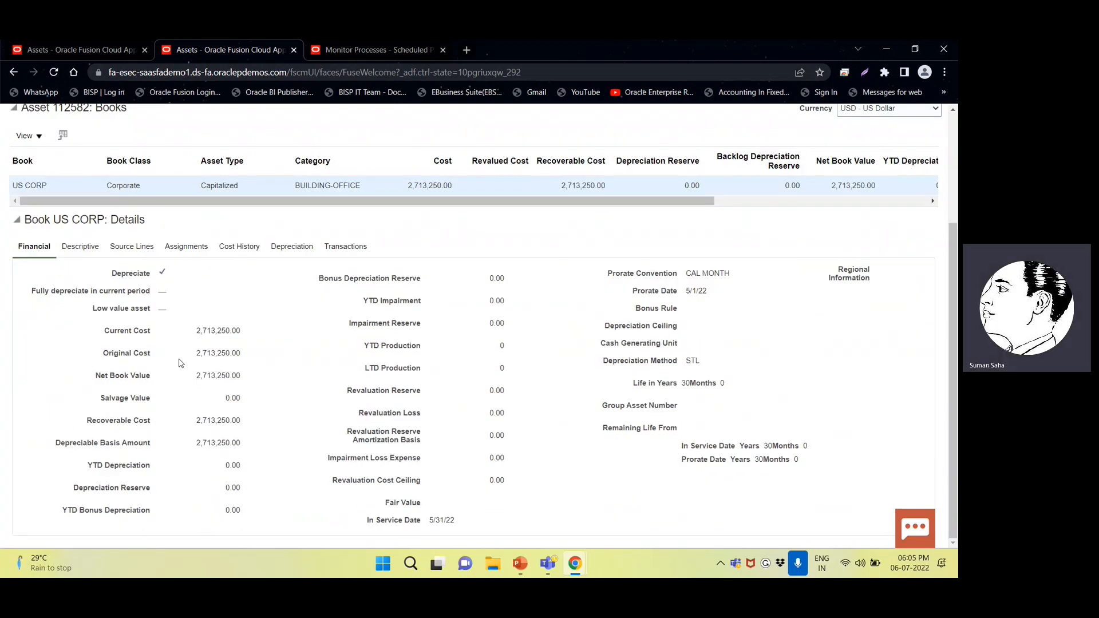
- Review the source lines of asset 112582 in US CORP, including their invoices, line amounts, suppliers and source columns
left_click(140, 249)
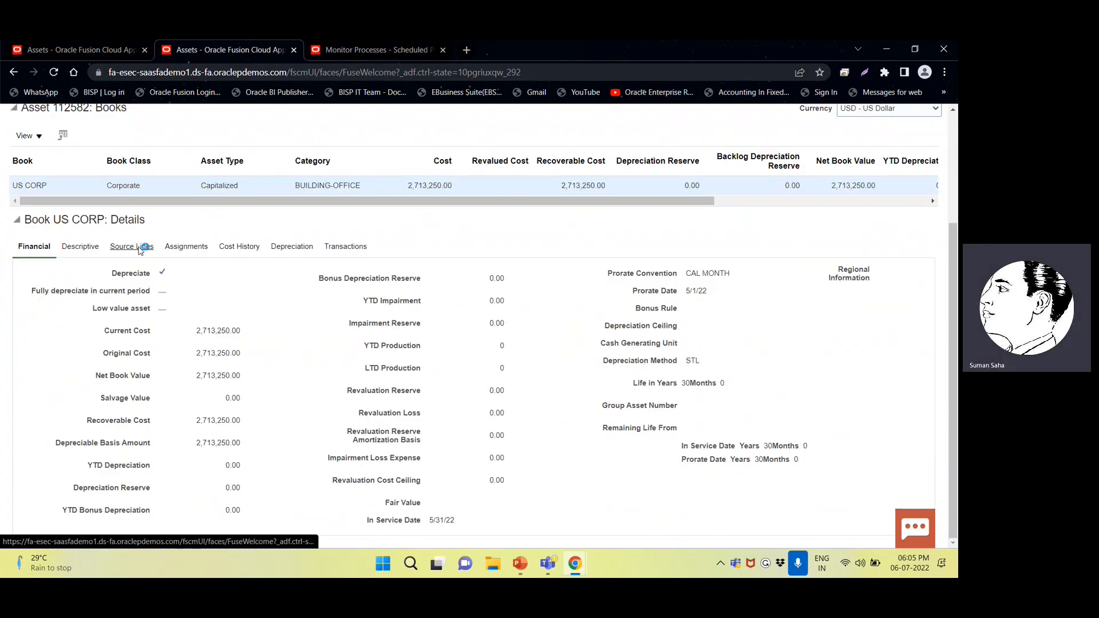
scroll(424, 349, "down", 5)
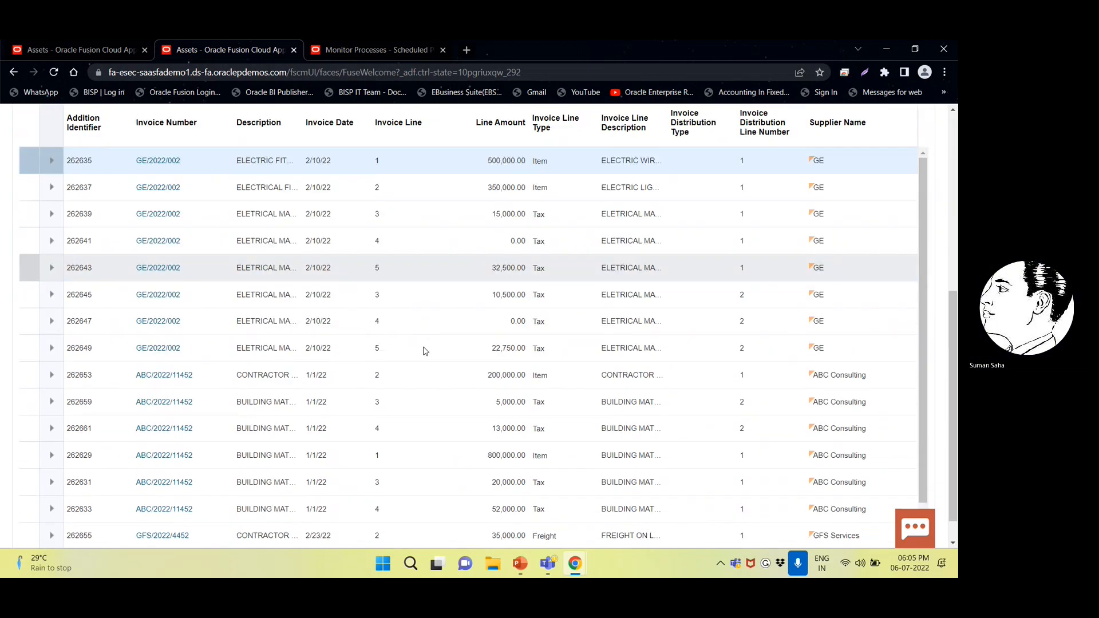
scroll(423, 352, "up", 4)
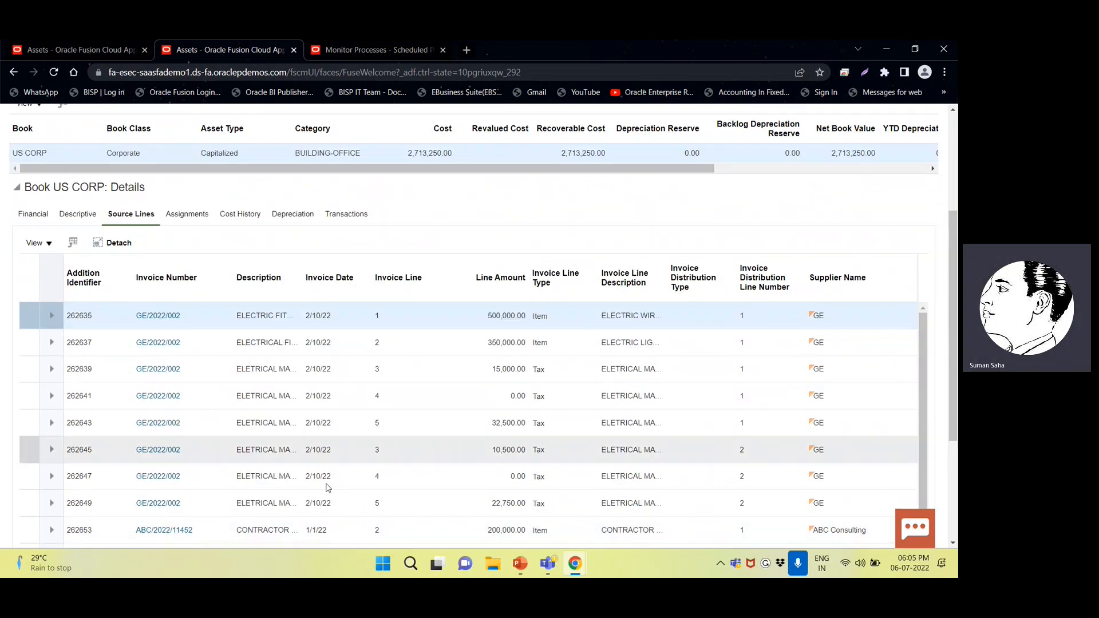
scroll(280, 544, "down", 5)
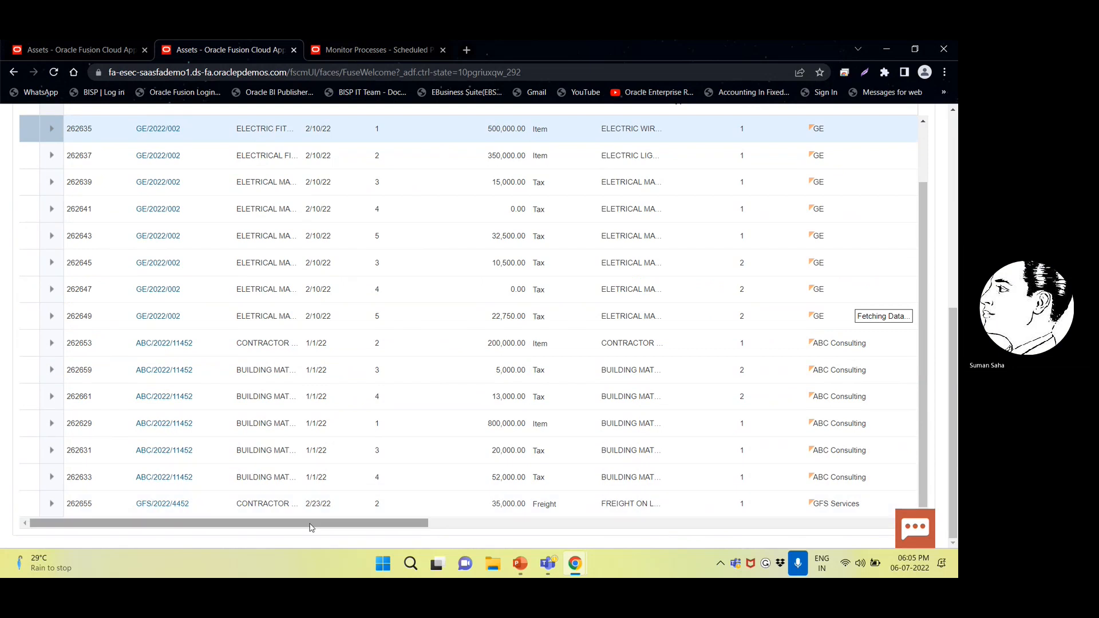
left_click_drag(396, 522, 631, 521)
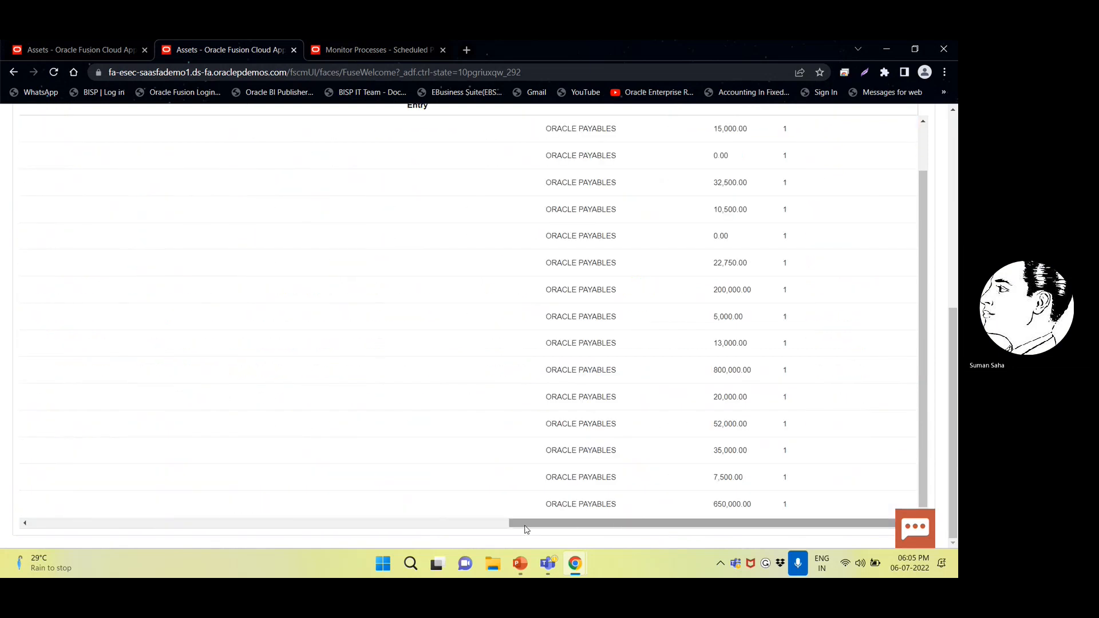
mouse_move(560, 524)
left_mouse_down()
mouse_move(543, 523)
mouse_move(552, 524)
left_mouse_up()
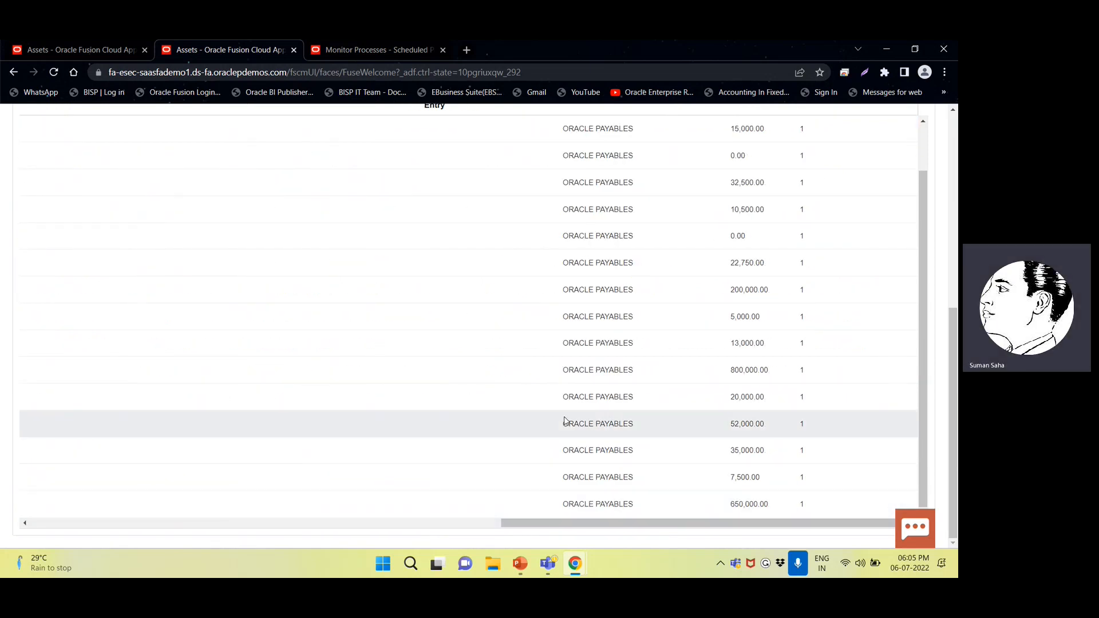
scroll(564, 422, "up", 5)
scroll(564, 422, "down", 5)
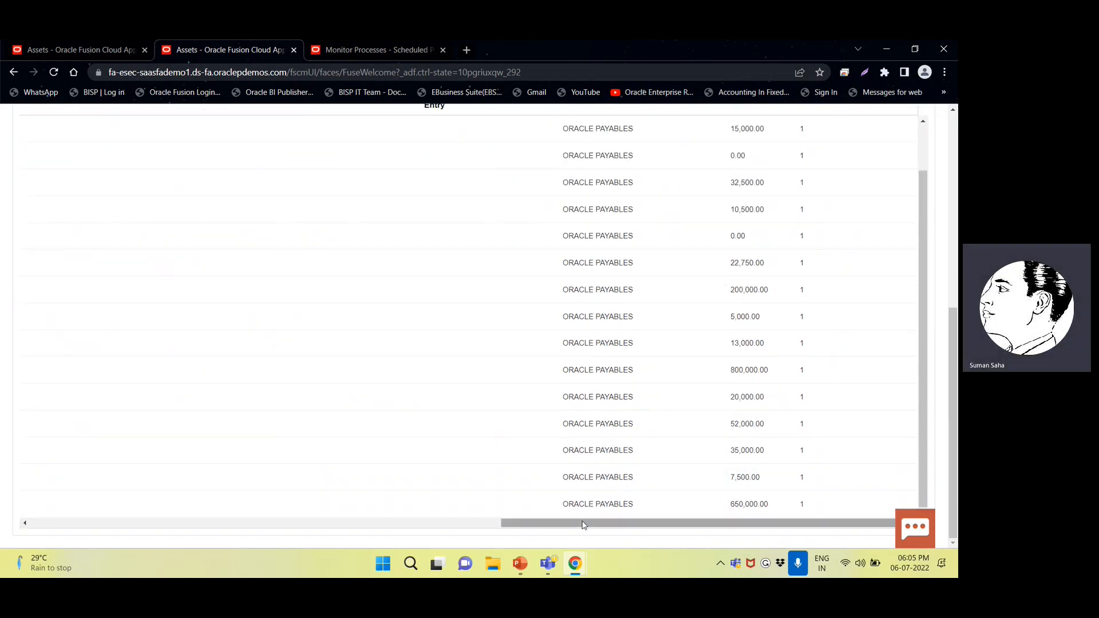
left_click_drag(584, 521, 476, 526)
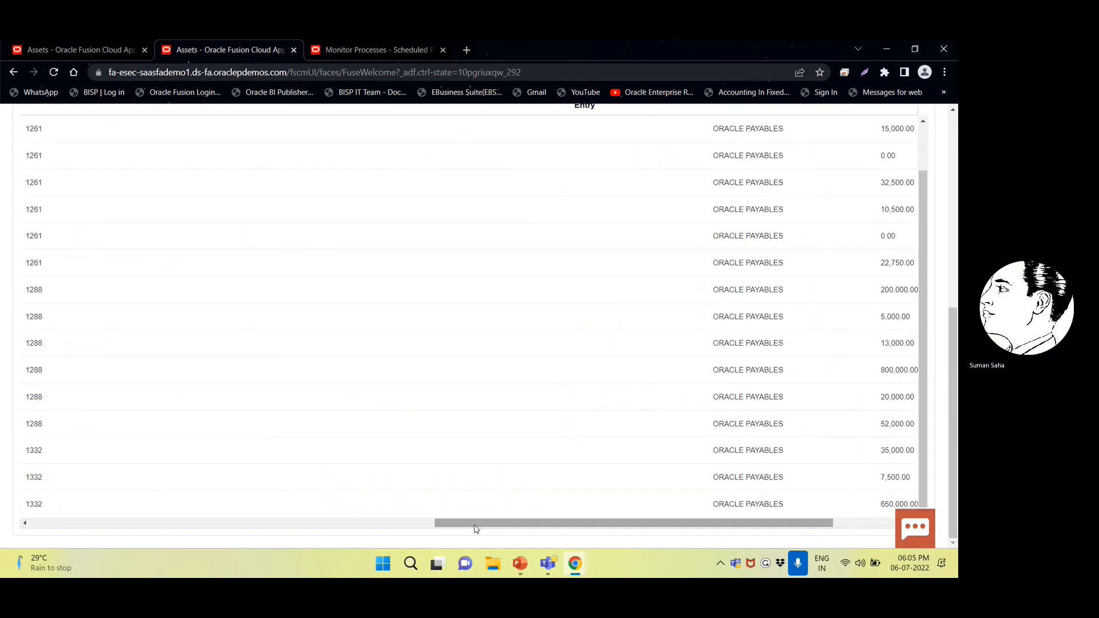
left_click(421, 525)
scroll(515, 452, "up", 4)
scroll(508, 446, "down", 1)
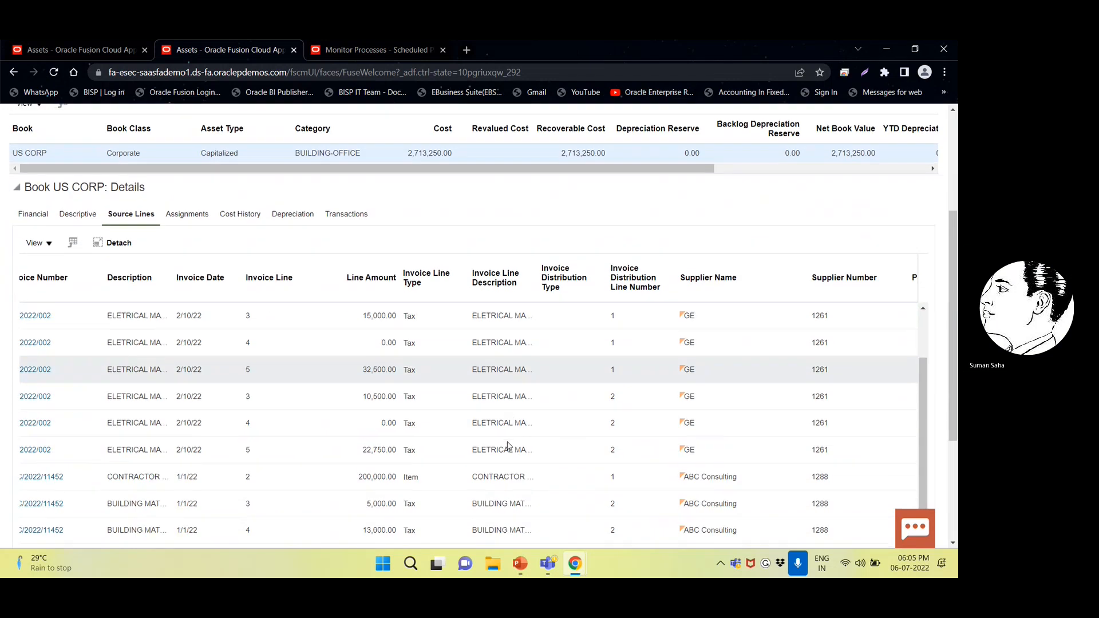
scroll(243, 417, "up", 6)
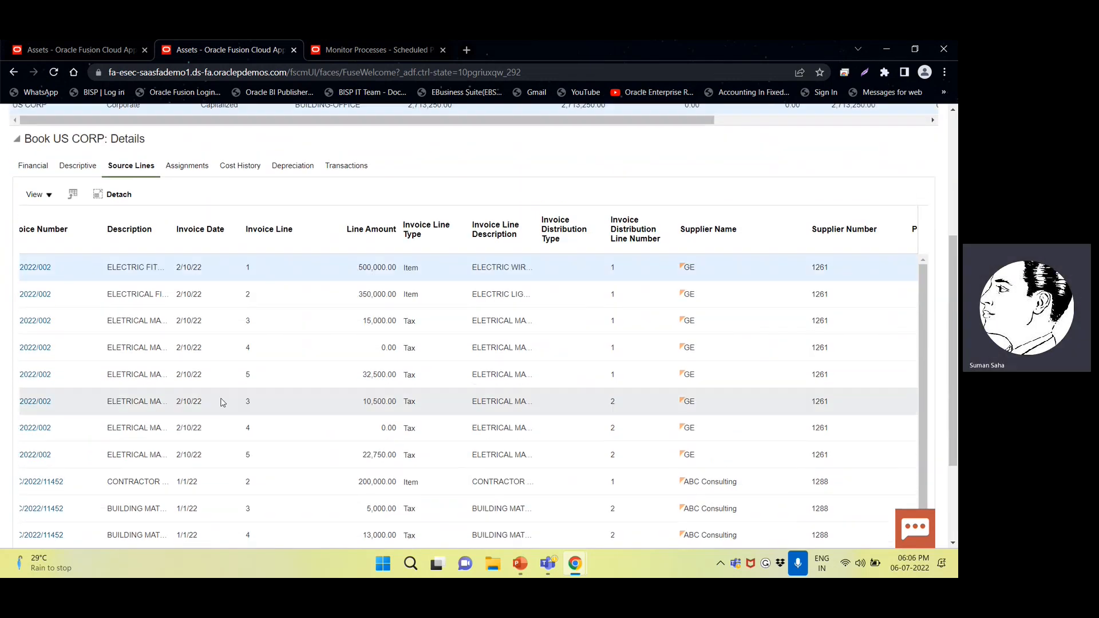
scroll(171, 458, "down", 3)
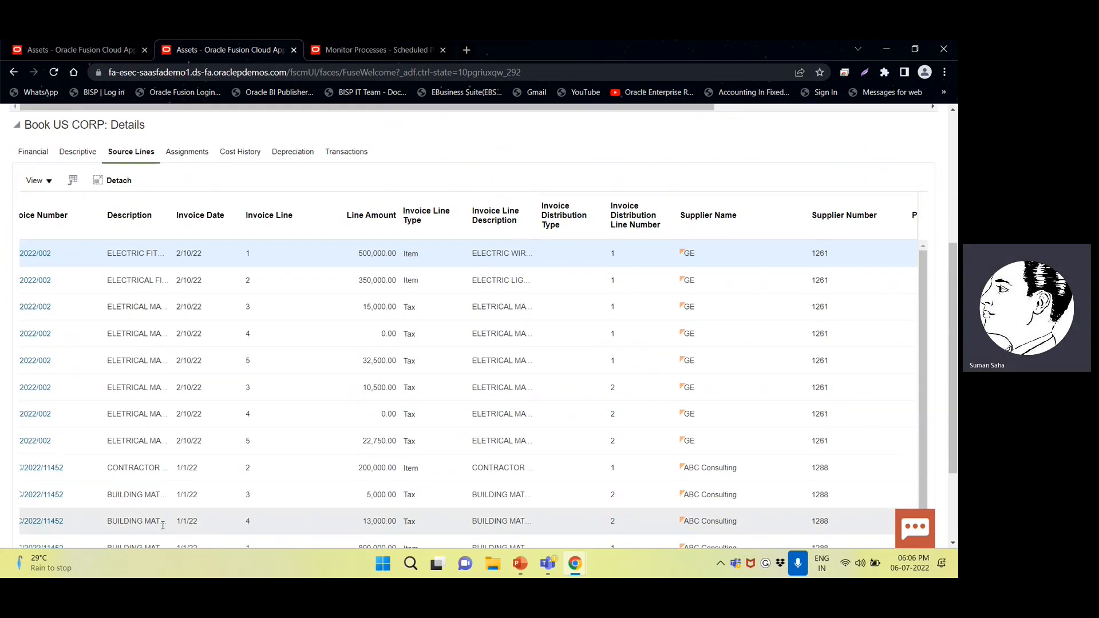
scroll(186, 519, "down", 3)
scroll(175, 504, "up", 5)
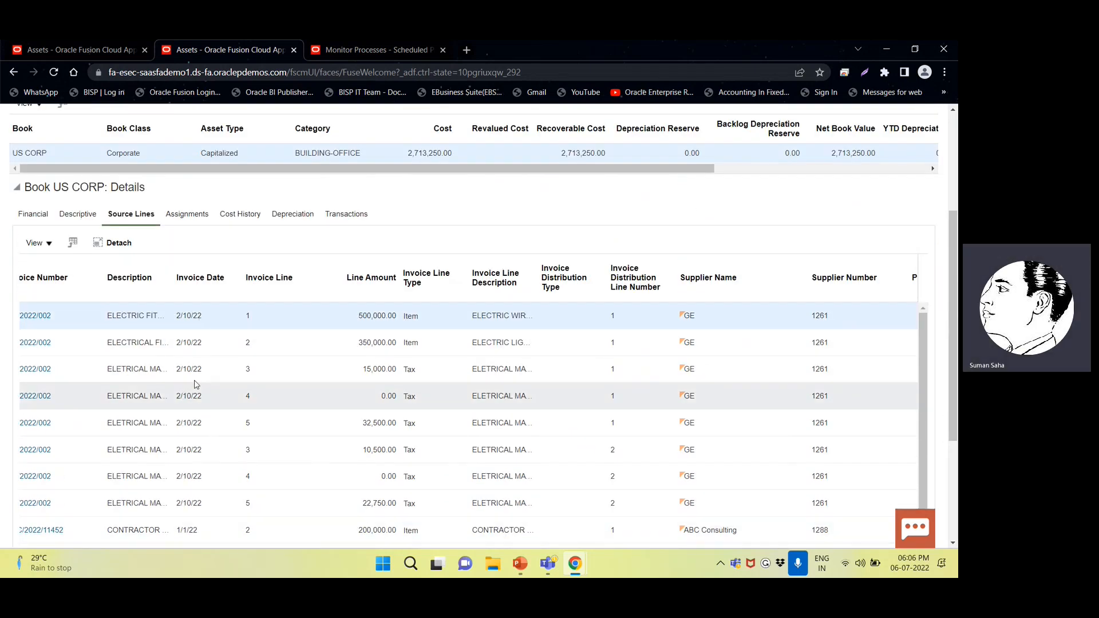
- Review the financial and depreciation details of asset 112582 in US CORP, and close the inquiry
left_click(34, 215)
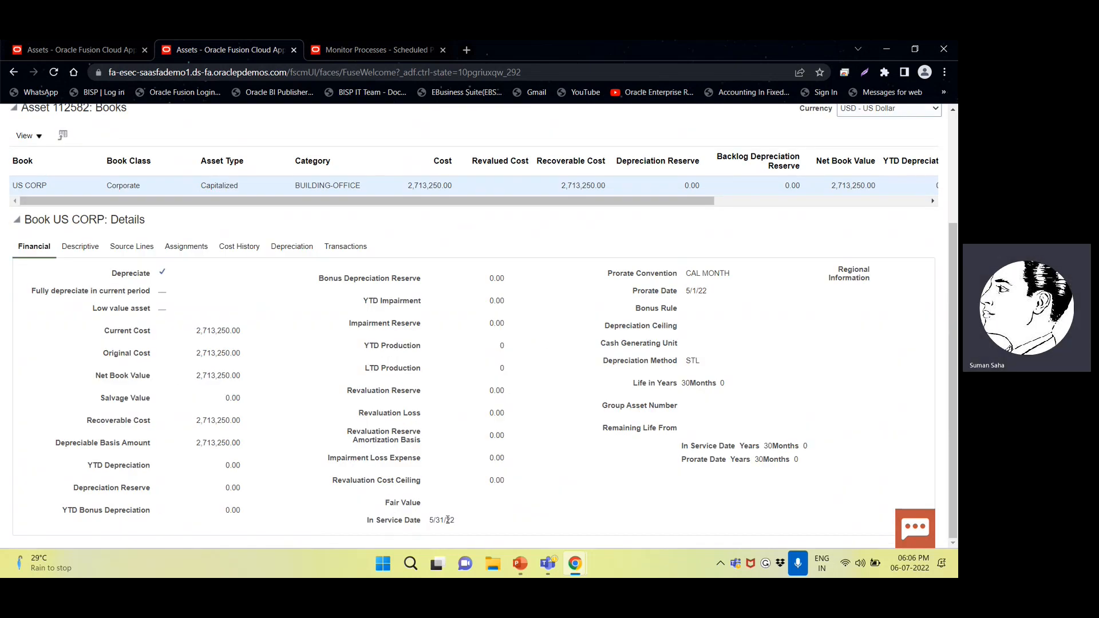
scroll(349, 504, "up", 3)
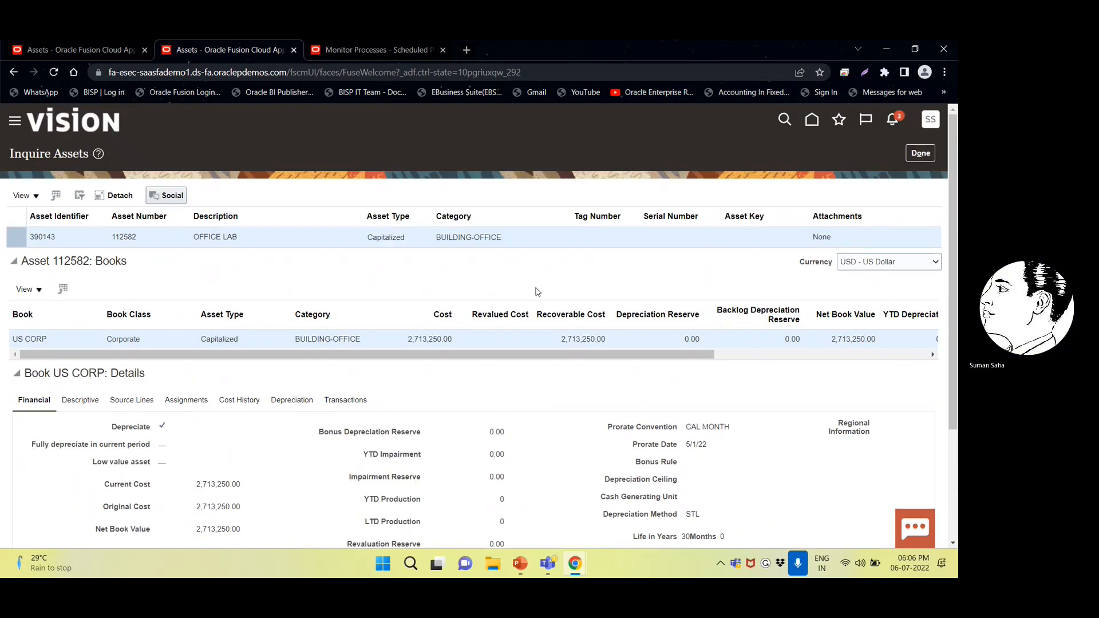
scroll(538, 409, "down", 1)
scroll(538, 409, "up", 1)
scroll(232, 438, "down", 3)
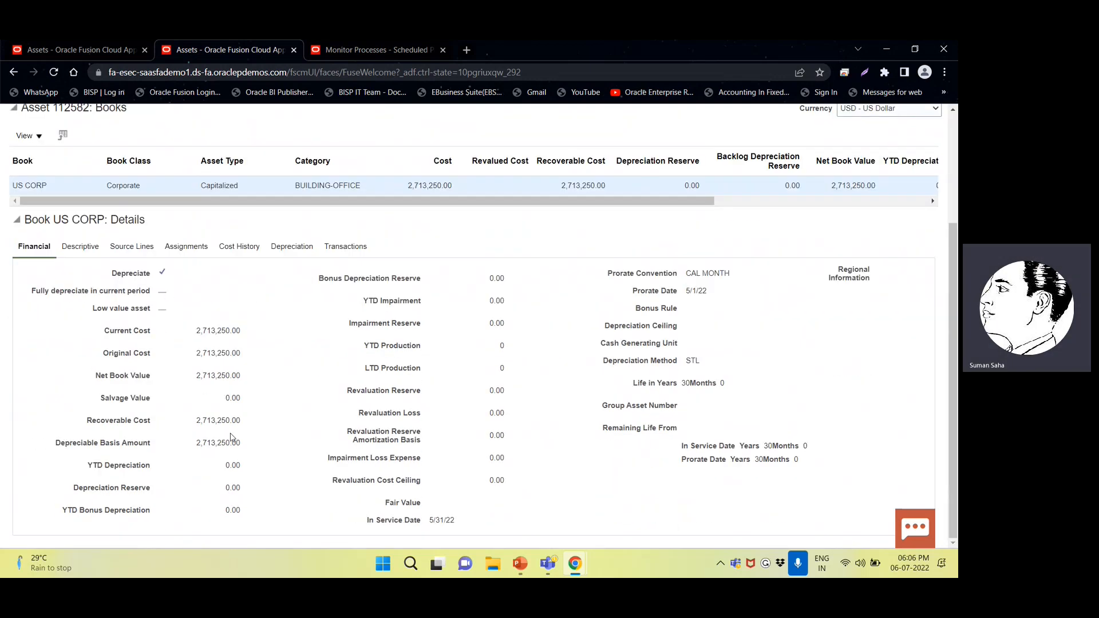
left_click(299, 248)
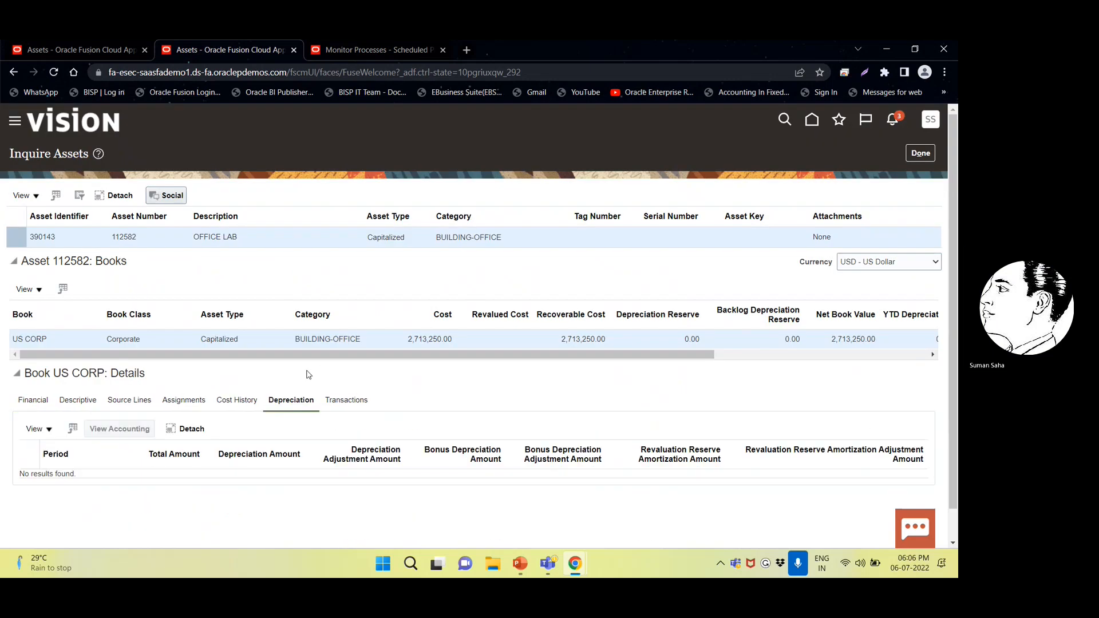
scroll(309, 375, "down", 1)
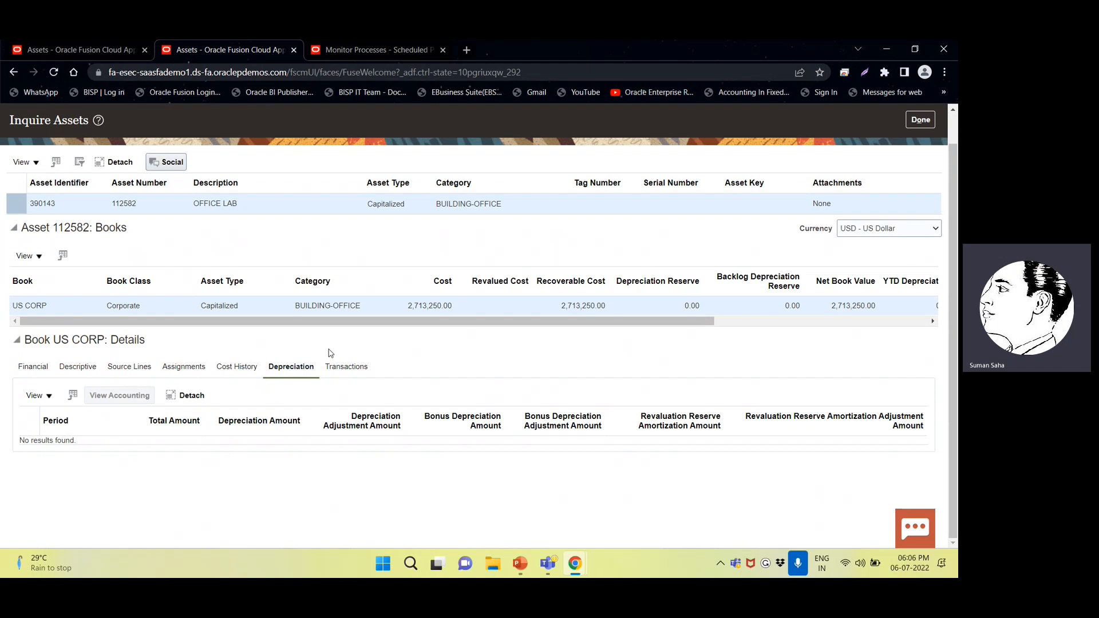
scroll(336, 348, "up", 1)
left_click(919, 153)
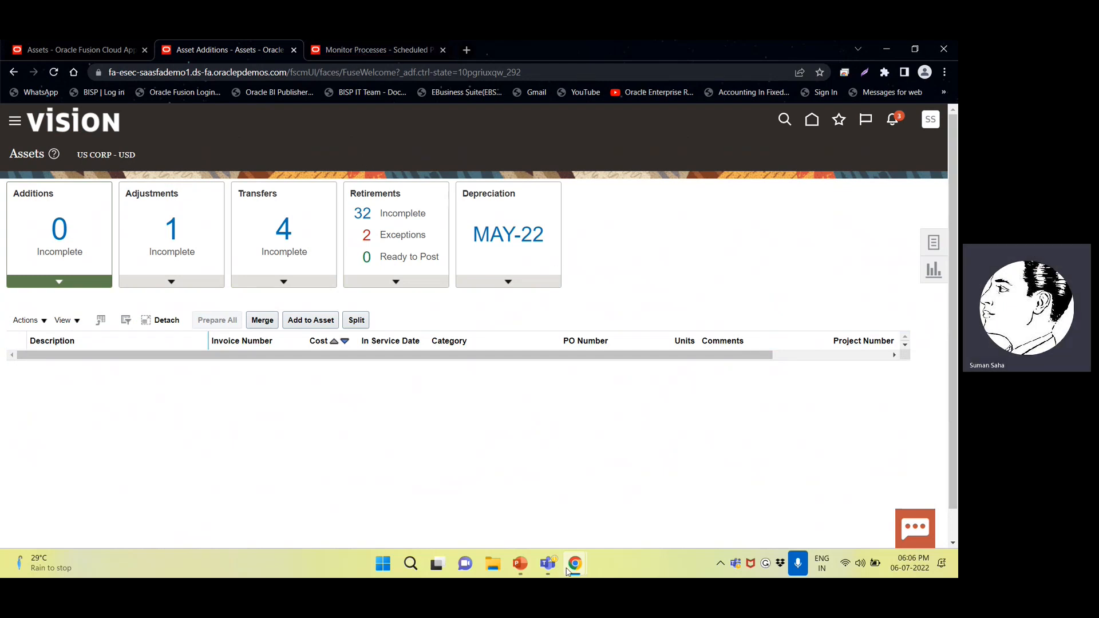
- Check the FA webinar agenda slide in PowerPoint, and switch back to the Asset Additions window in Chrome
left_click(530, 568)
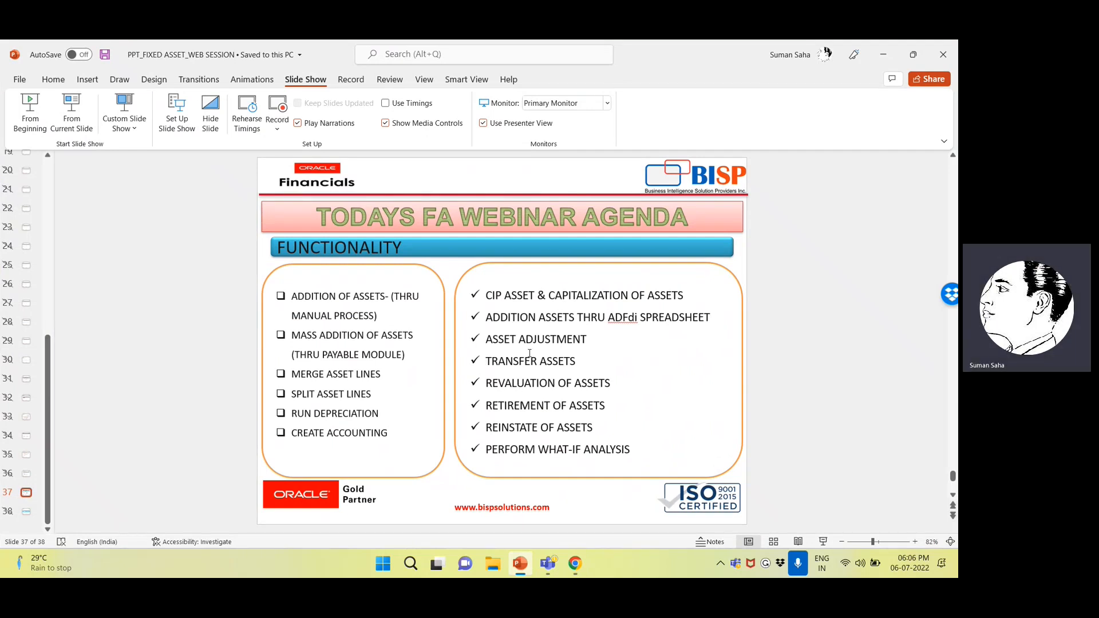
left_click(574, 563)
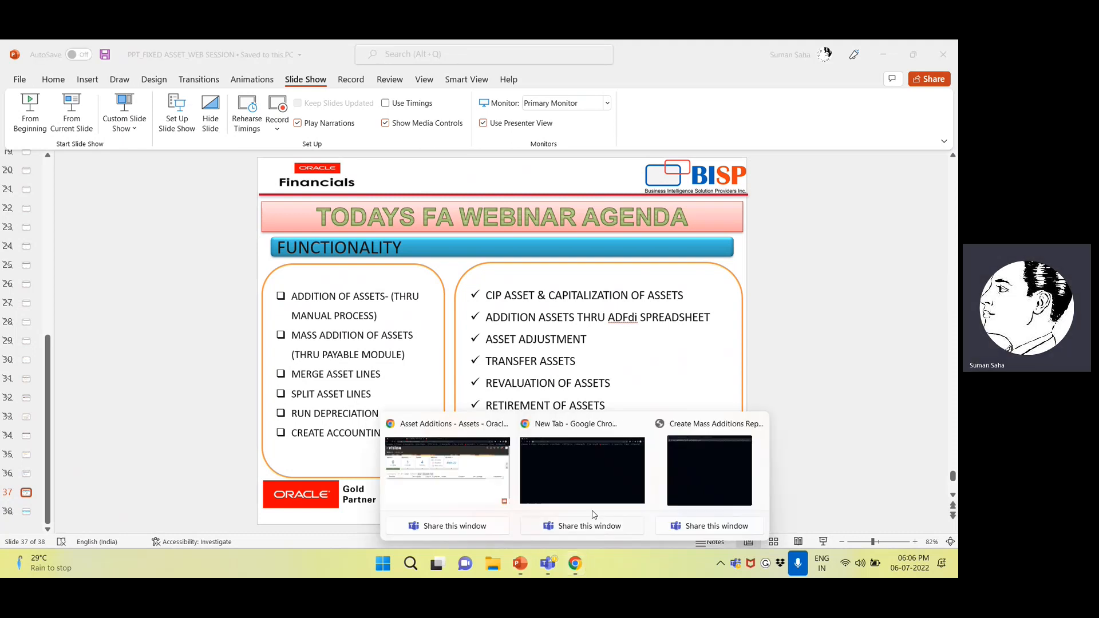
left_click(499, 487)
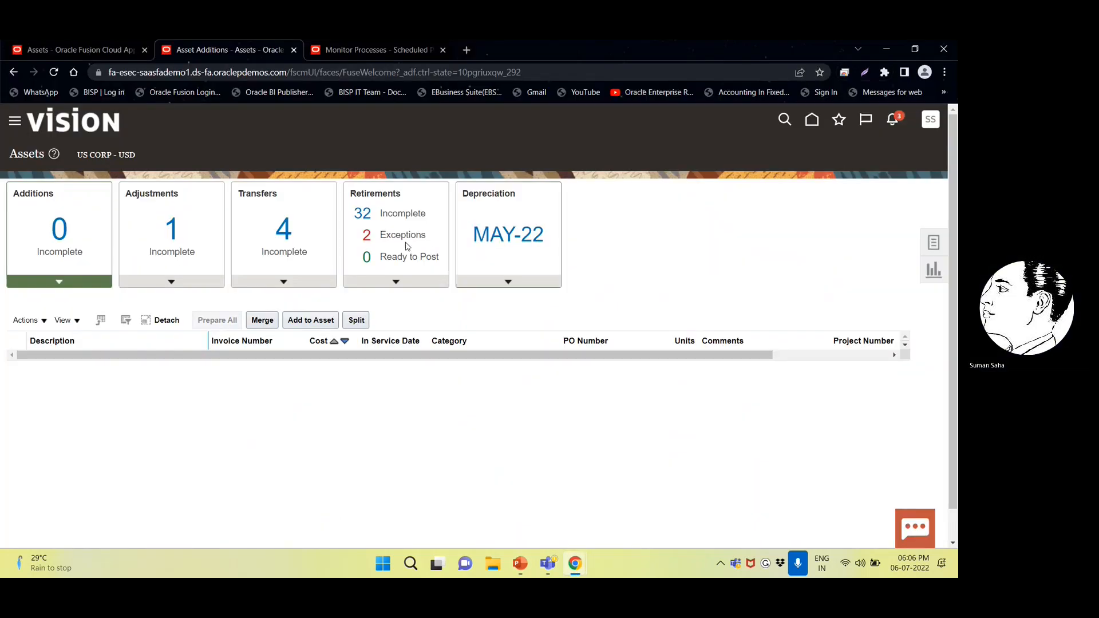
- Open the asset adjustment page, search the US CORP book for asset number 112582, and select the OFFICE LAB asset
left_click(928, 244)
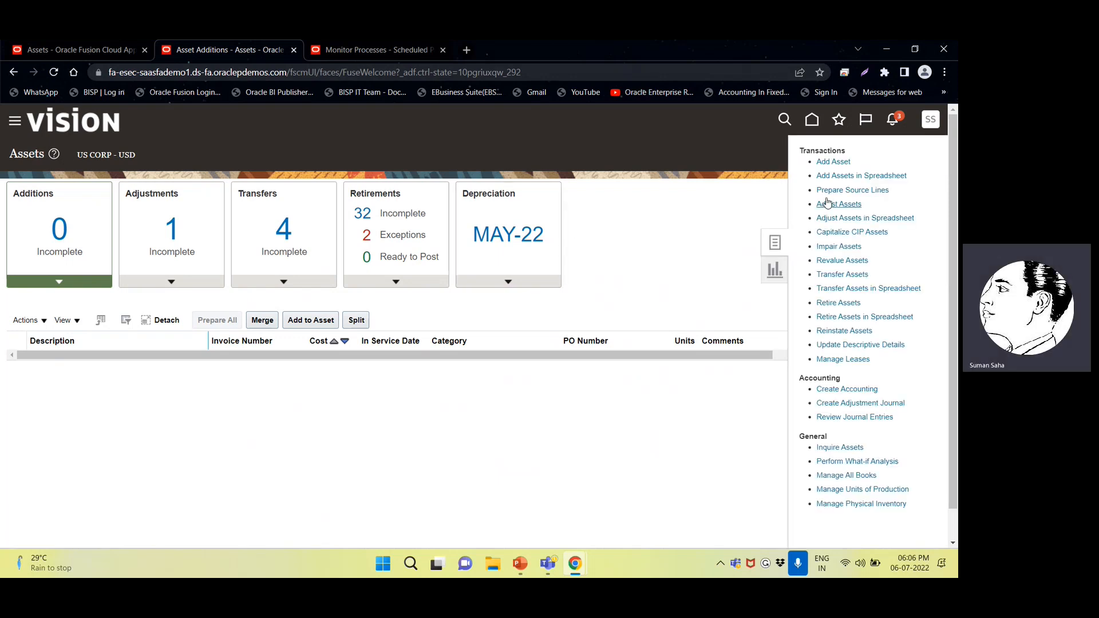
left_click(835, 205)
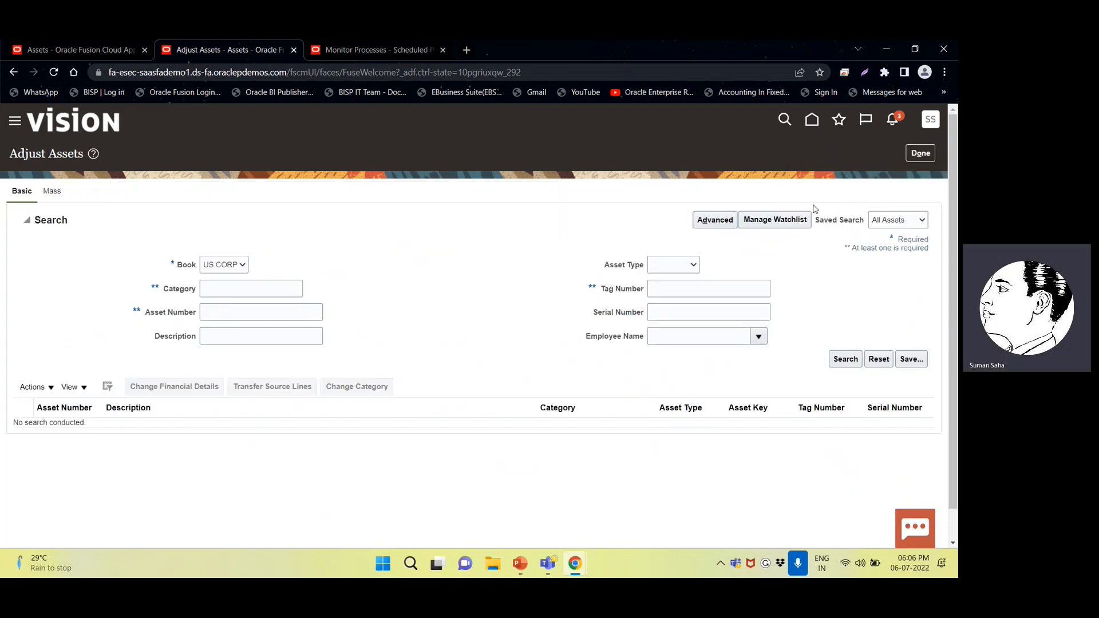
left_click(217, 315)
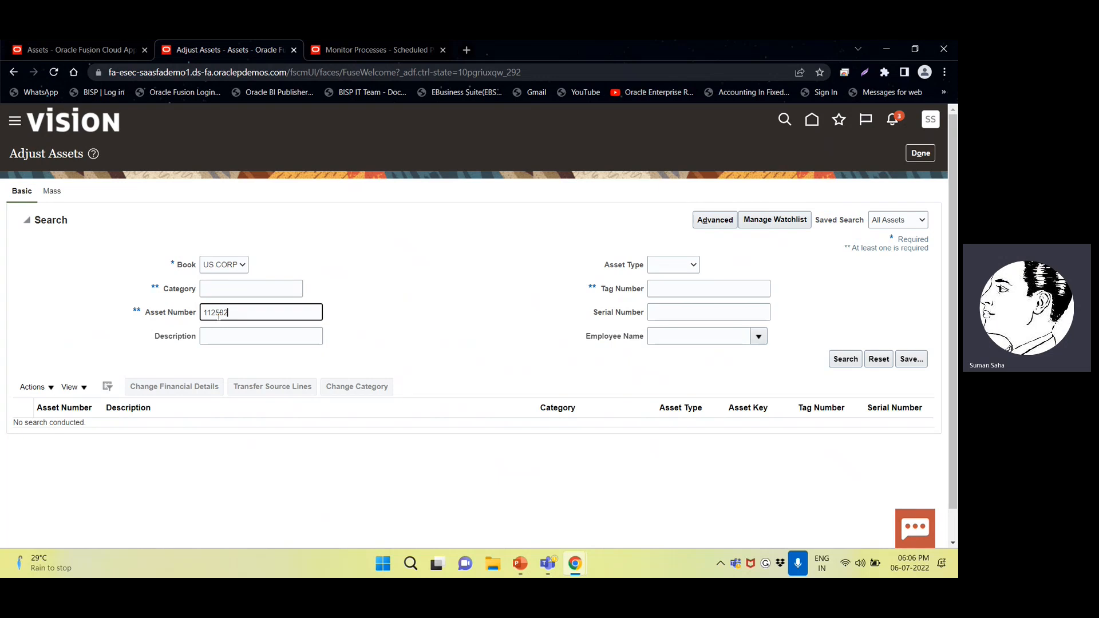
left_click(838, 358)
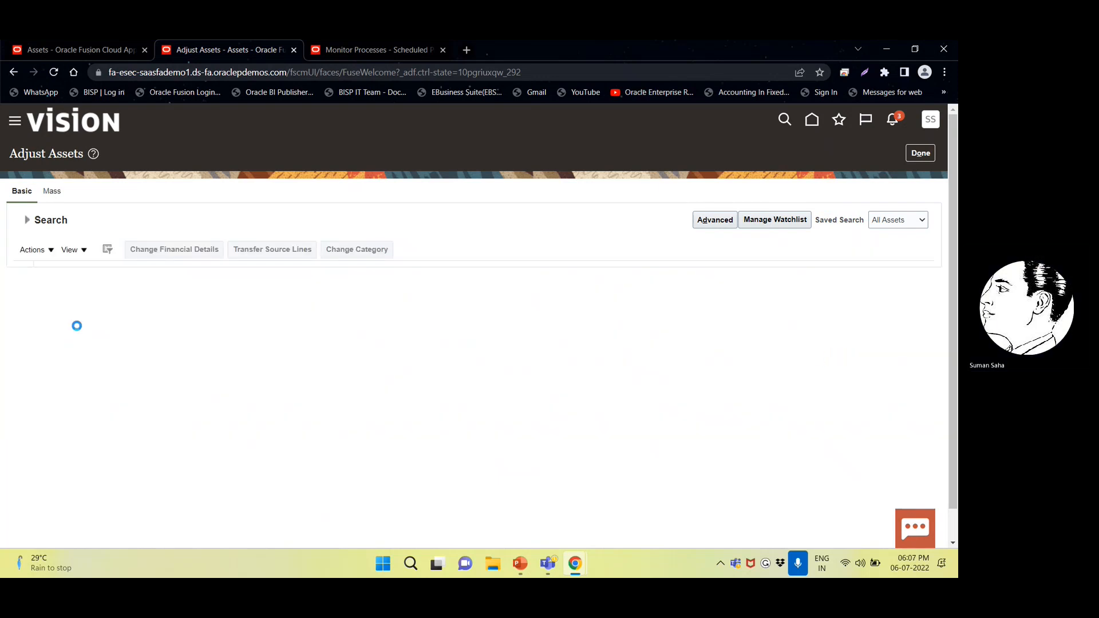
left_click(25, 291)
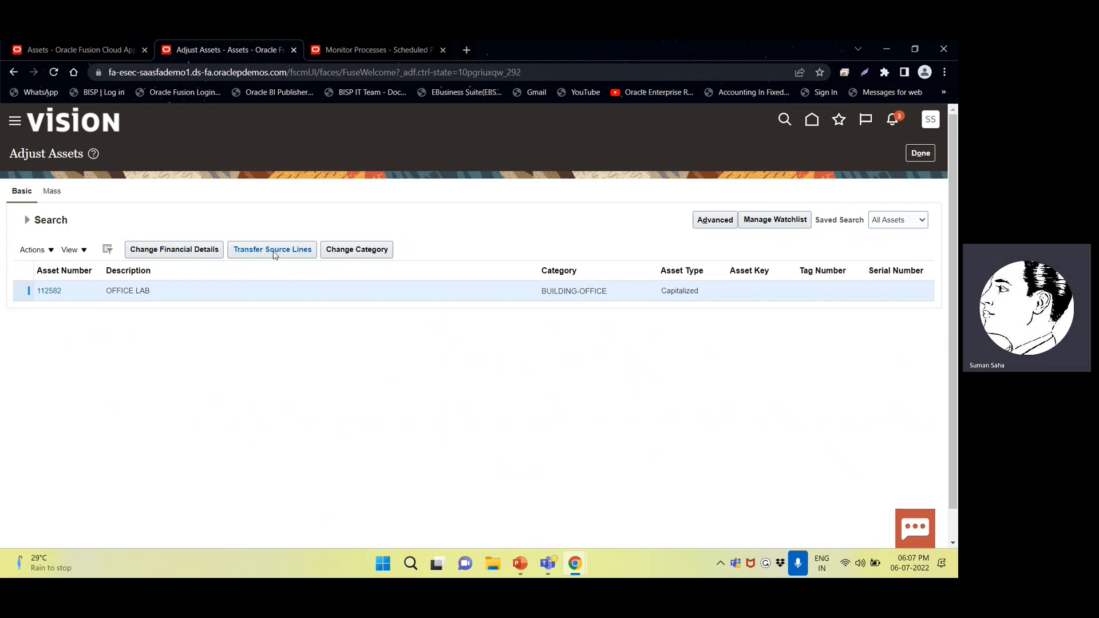
- Start a category change for asset 112582 and enter the comment "CHANGE TO LAB"
left_click(356, 252)
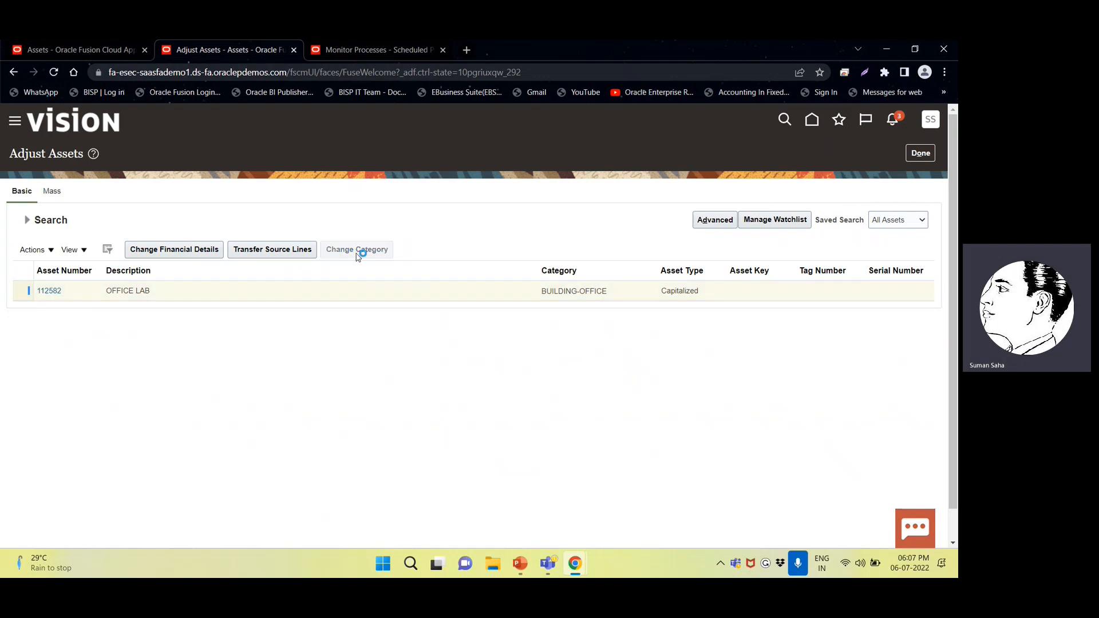
left_click(331, 261)
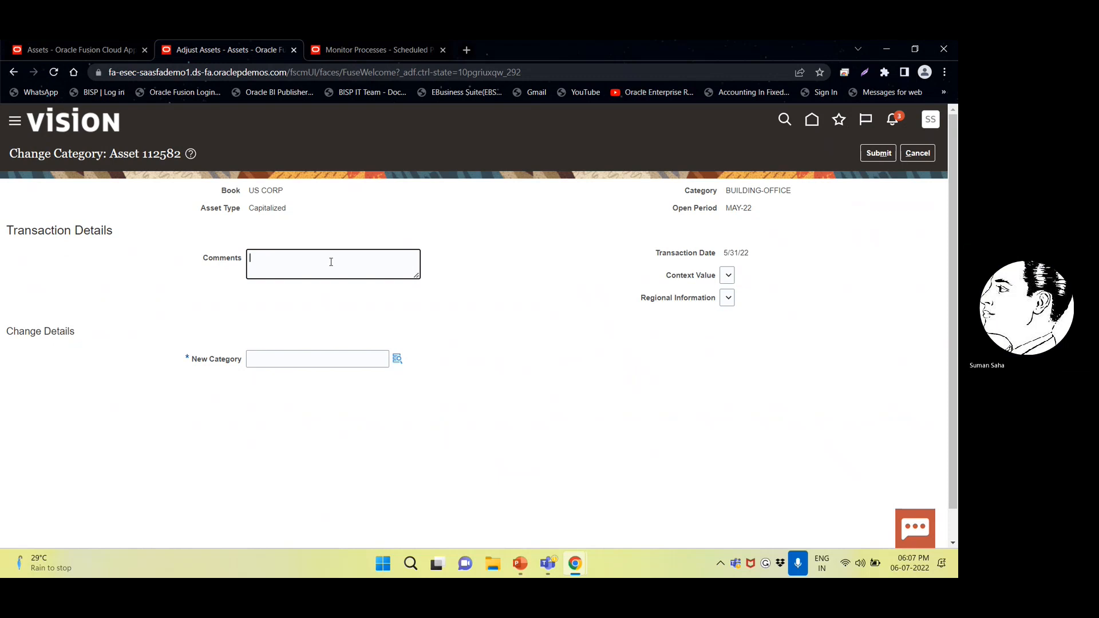
type("CHANGE")
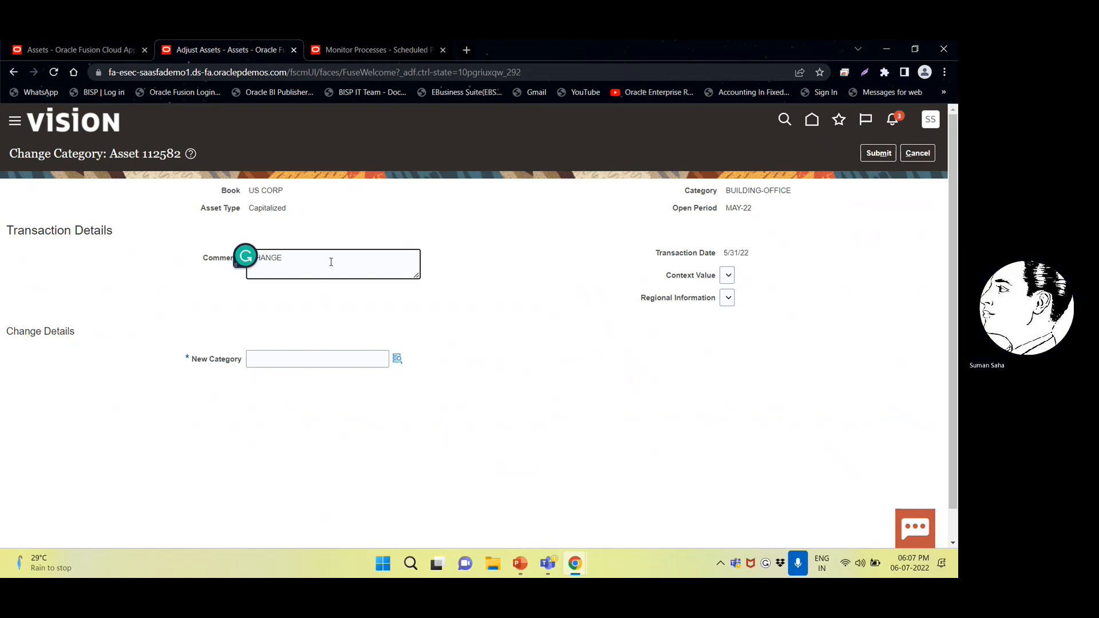
type(" TO LAB")
- Open the new category lookup and list all available major and minor category combinations
left_click(330, 362)
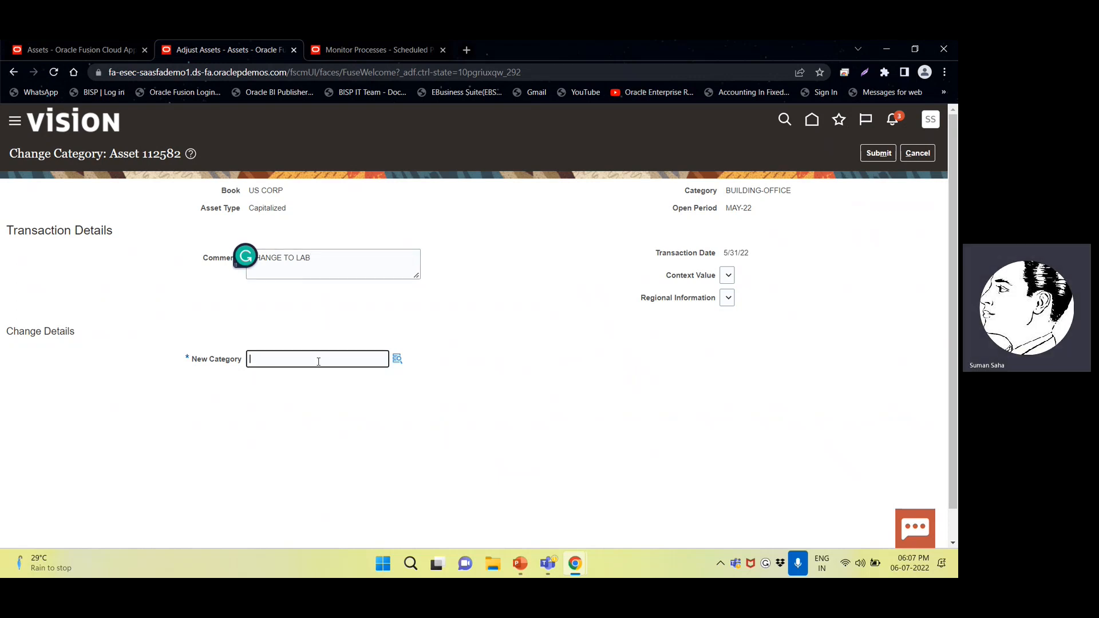
left_click(397, 359)
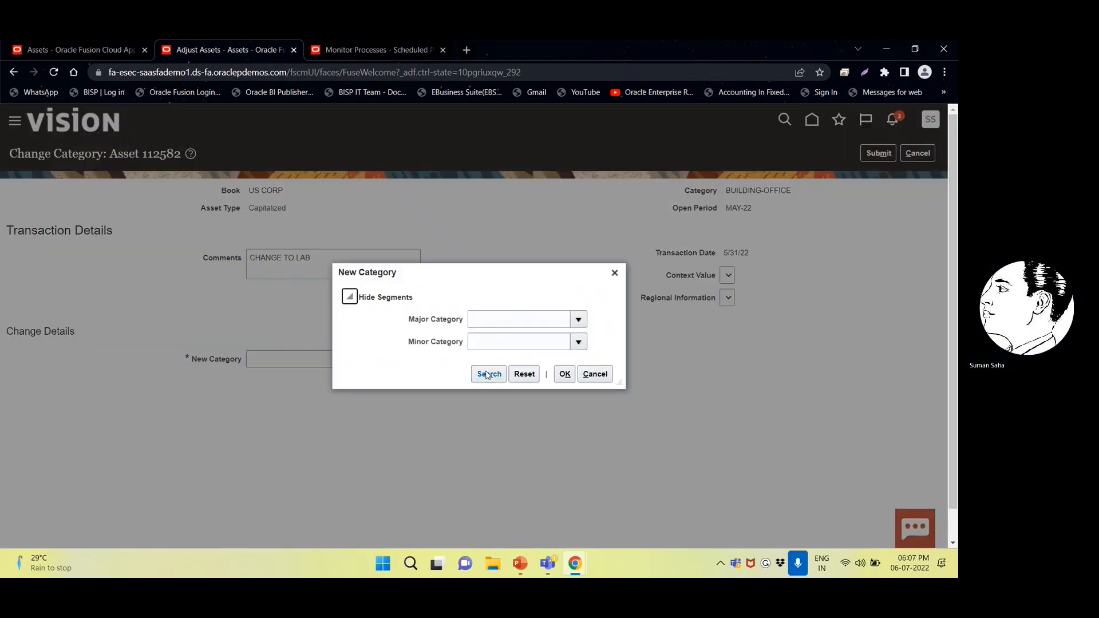
left_click(487, 375)
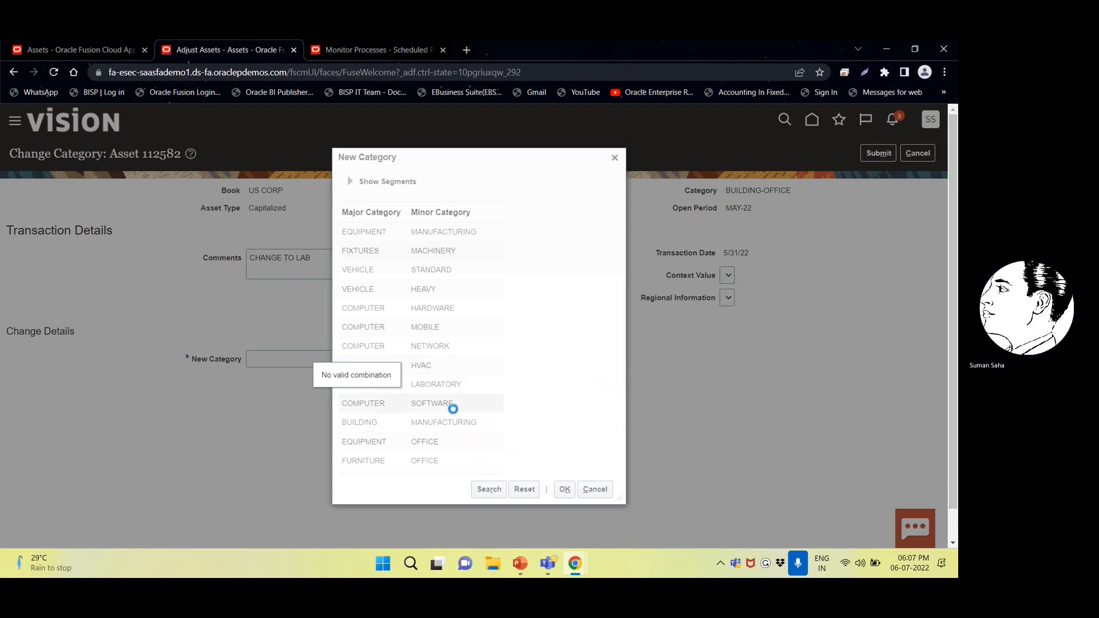
double_click(459, 383)
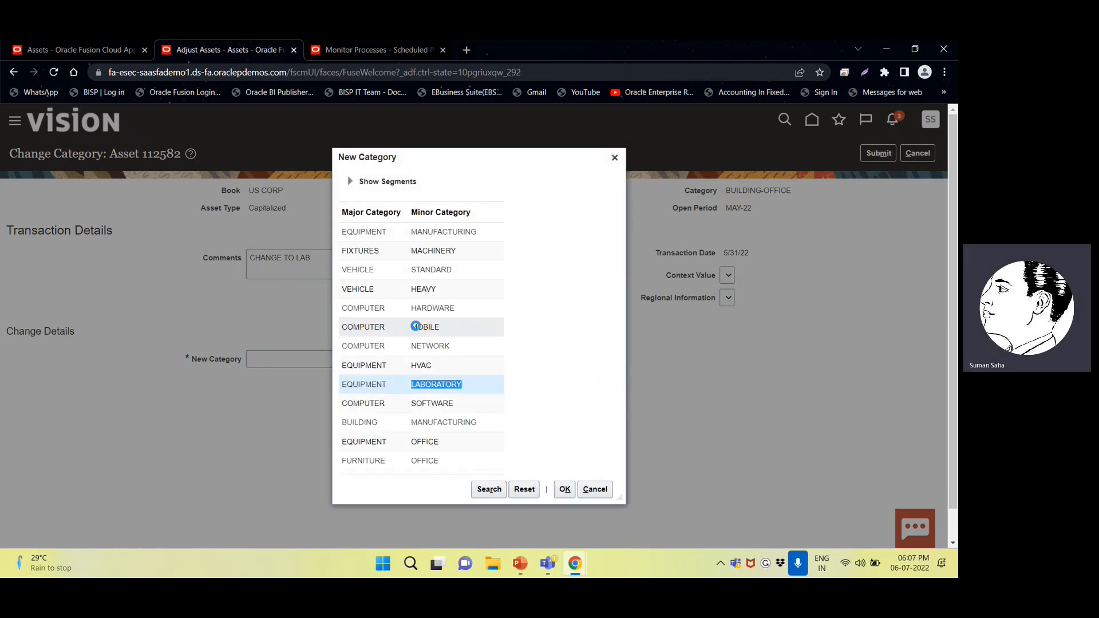
scroll(438, 306, "down", 1)
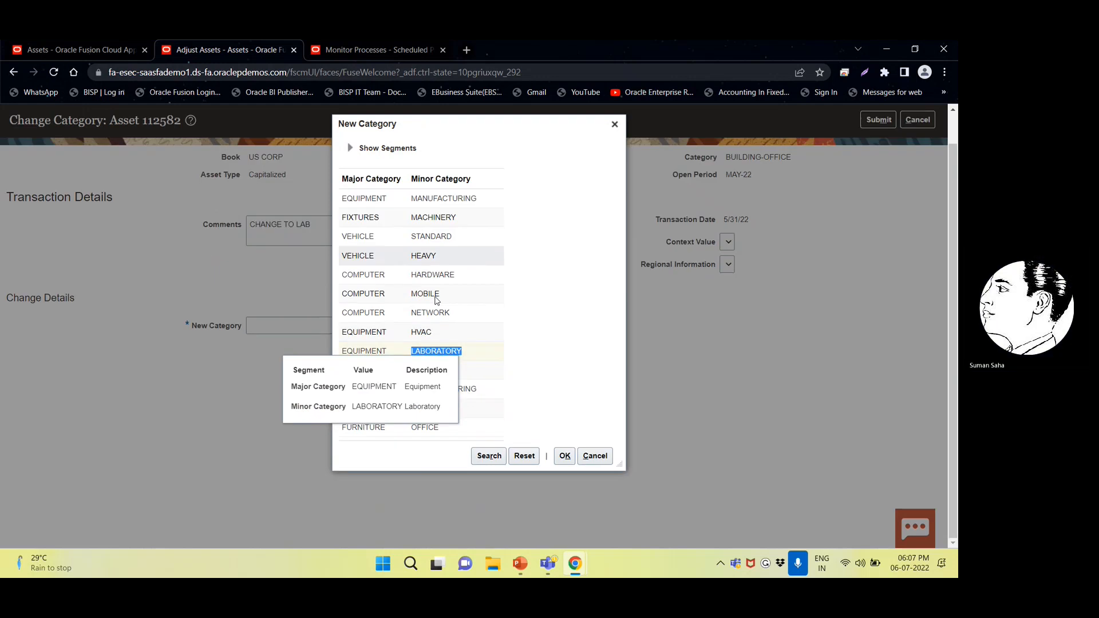
double_click(492, 403)
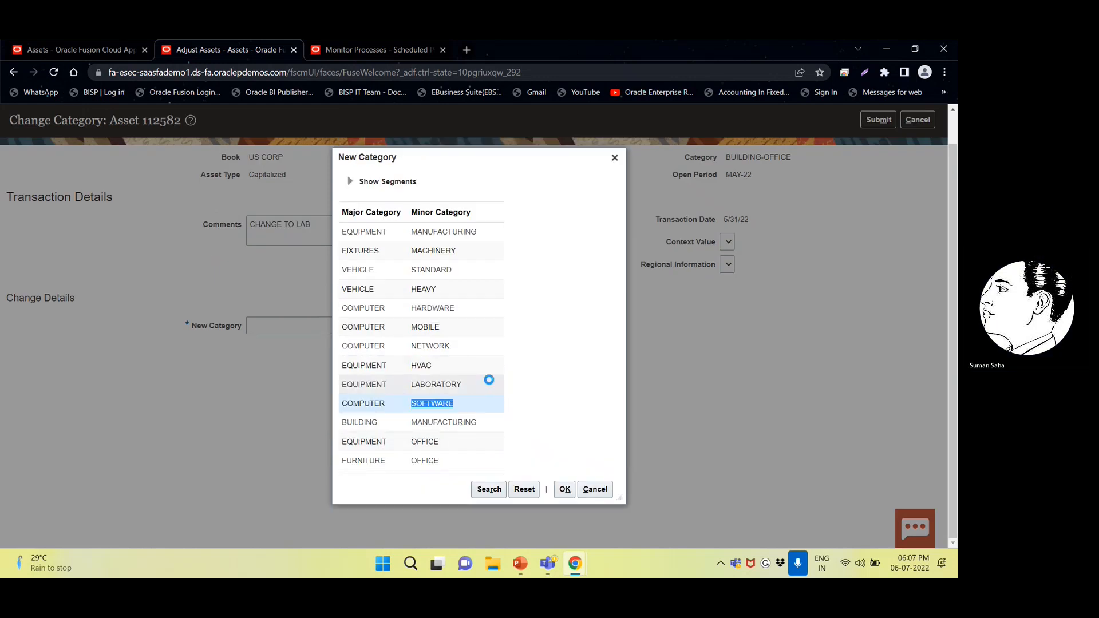
left_click(447, 384)
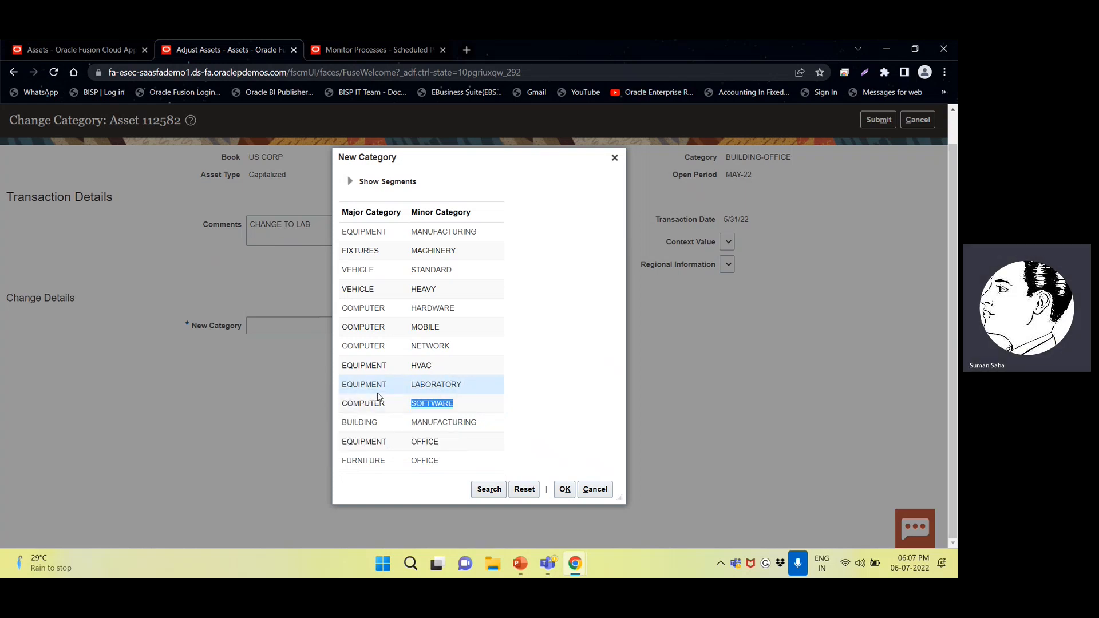
double_click(355, 384)
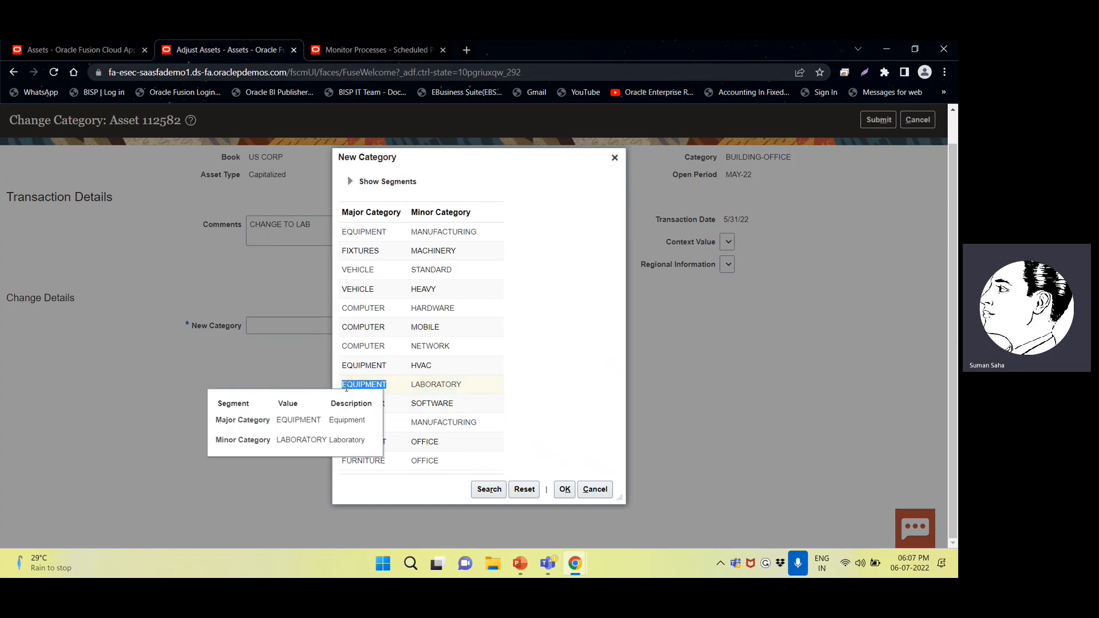
left_click(465, 388)
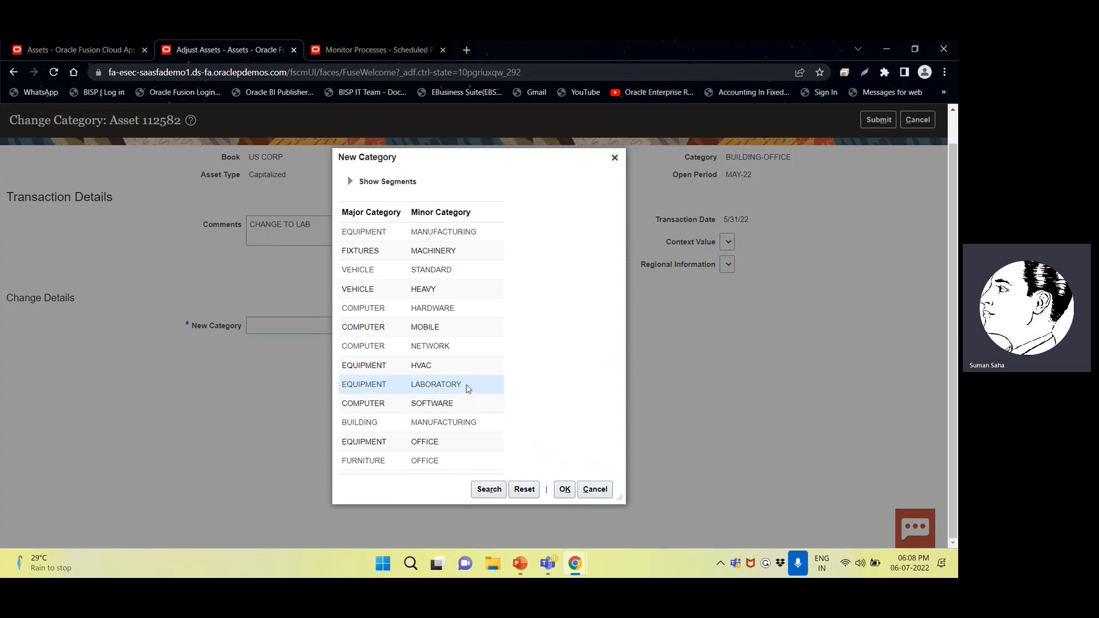
- Set the new category to BUILDING-MANUFACTURING, submit the change, and finish adjusting assets
double_click(424, 422)
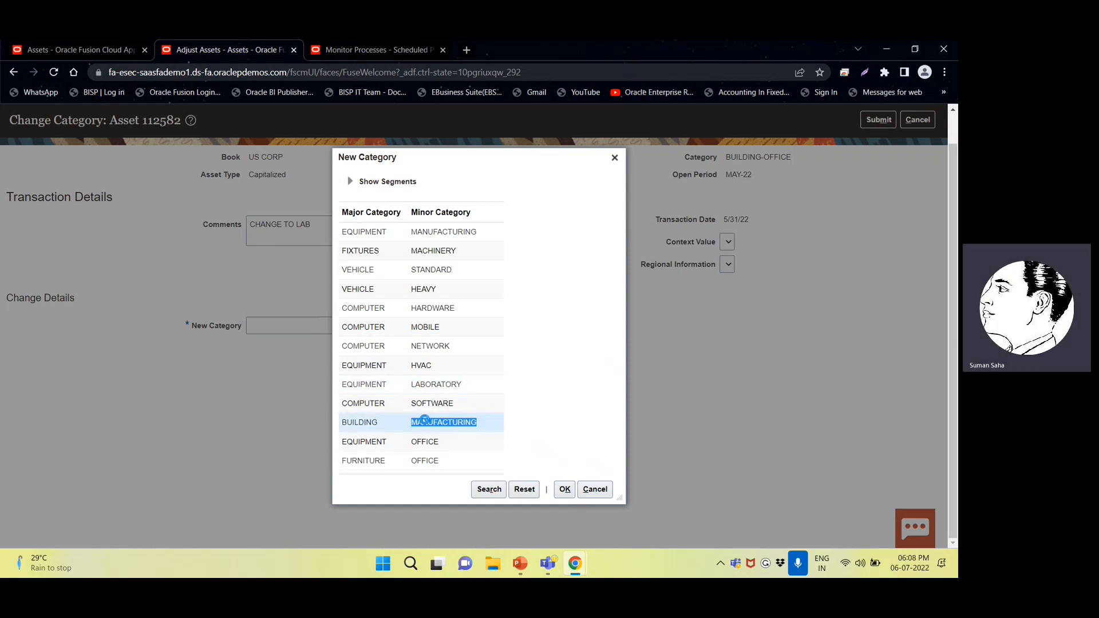
double_click(364, 422)
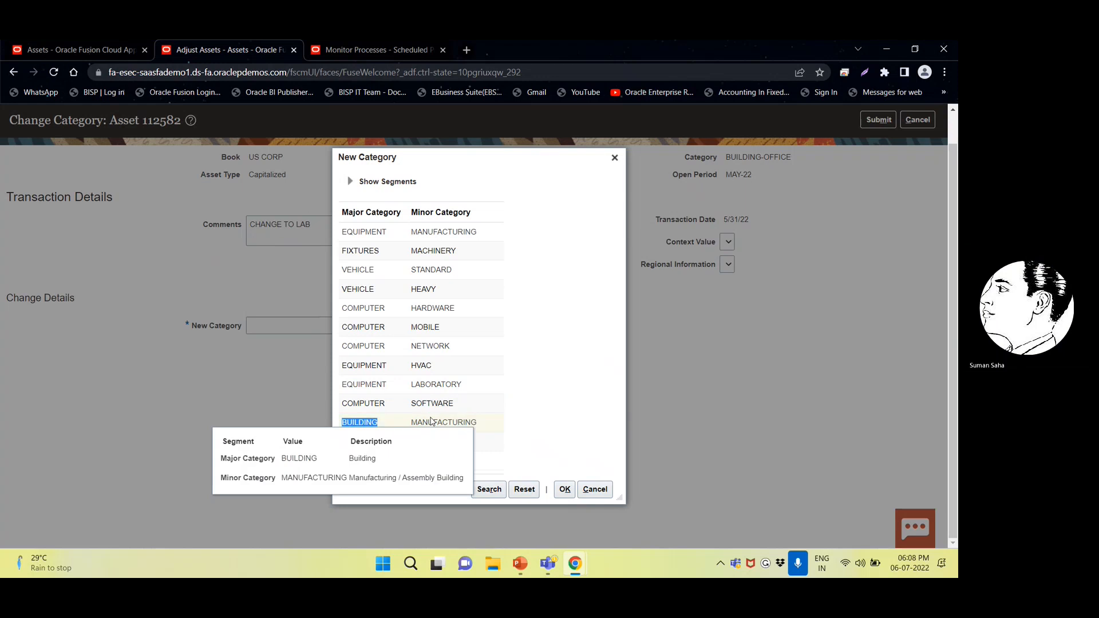
double_click(454, 422)
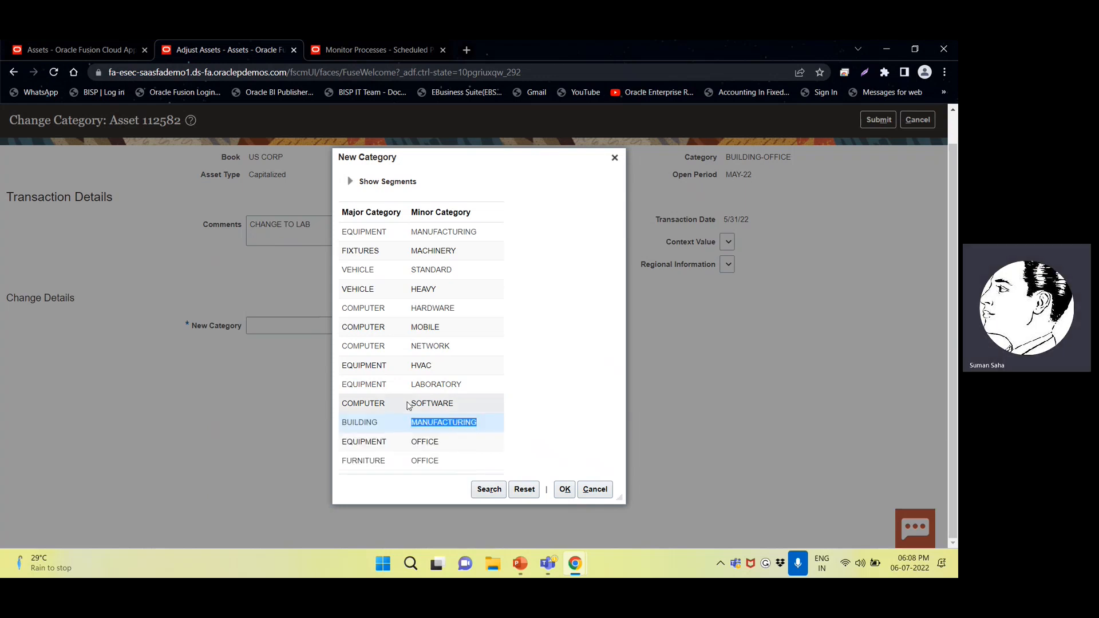
left_click(560, 489)
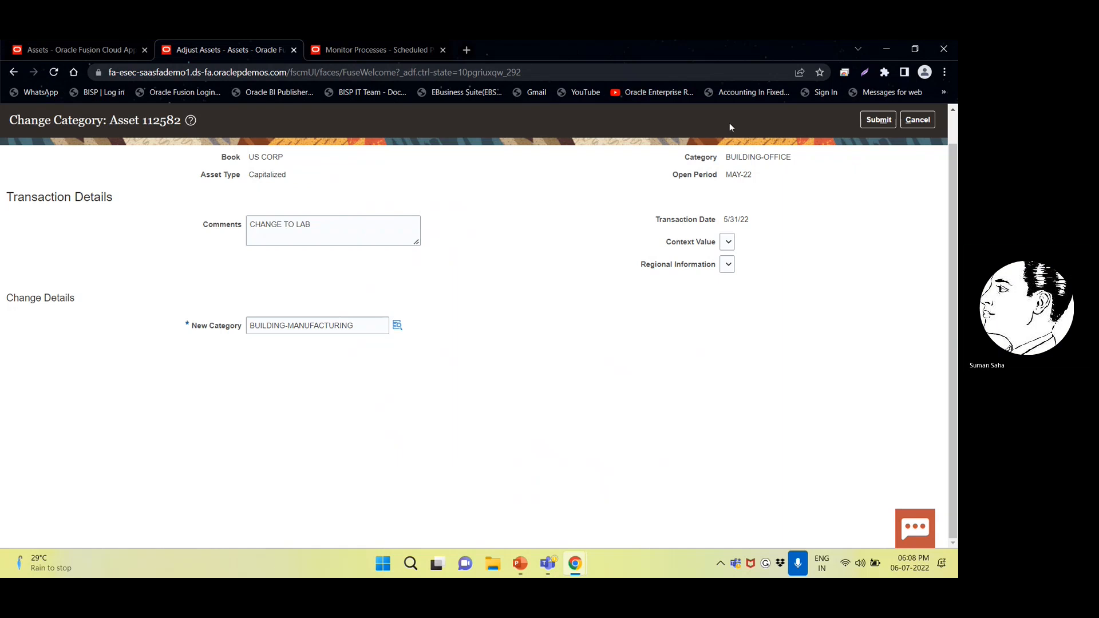
left_click(875, 120)
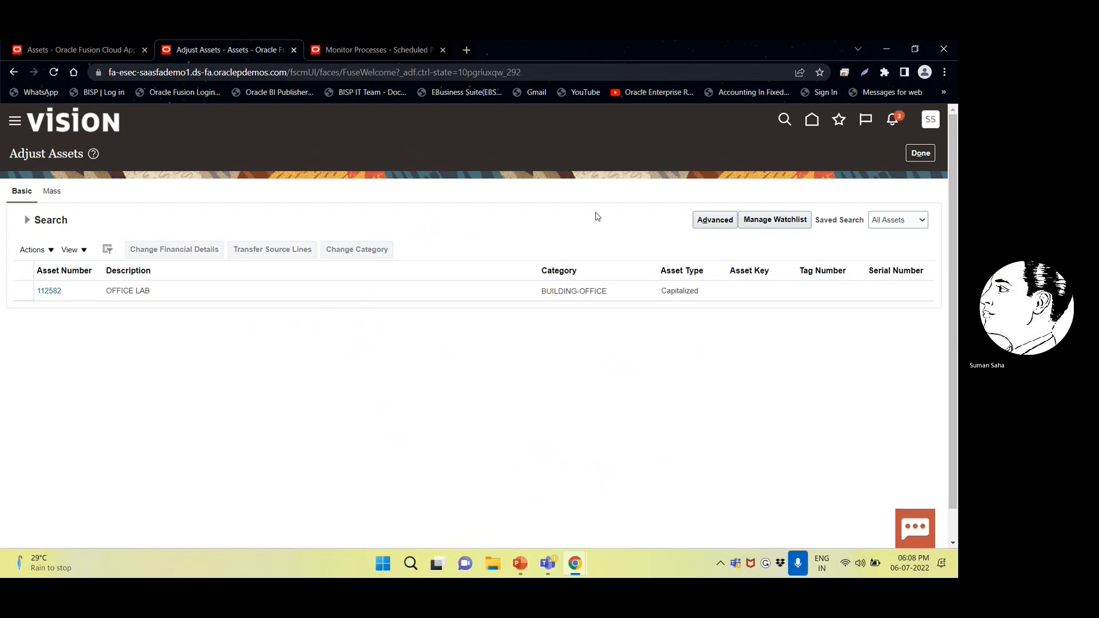
left_click(920, 154)
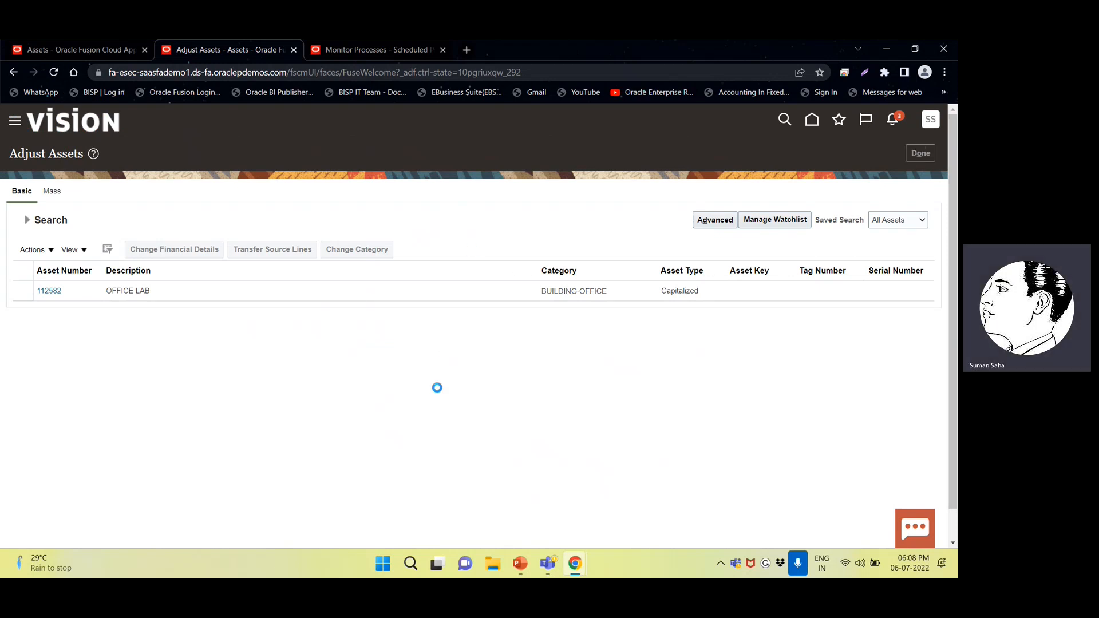
- Check the status of the latest Post Online Assets Transactions process on the Monitor Processes page, refreshing the list
left_click(377, 46)
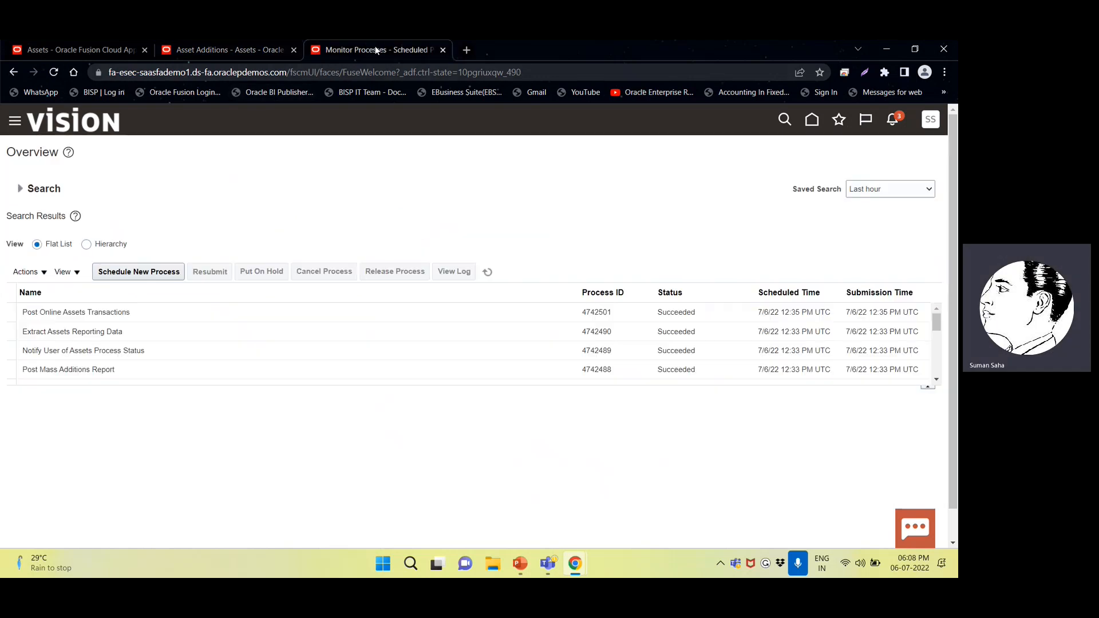
left_click(486, 272)
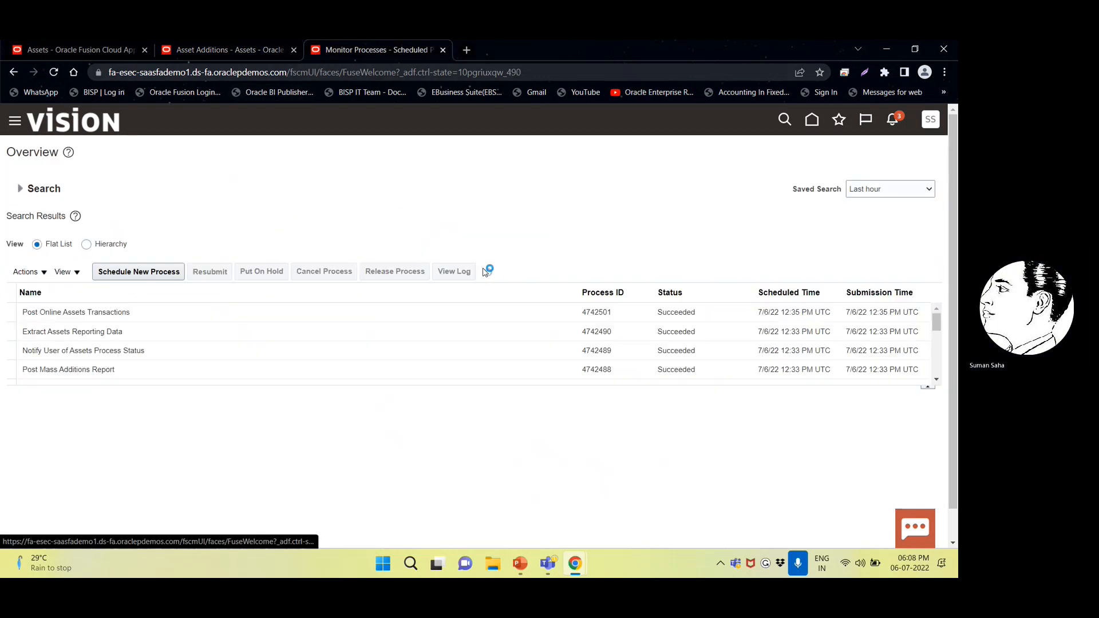
left_click(487, 272)
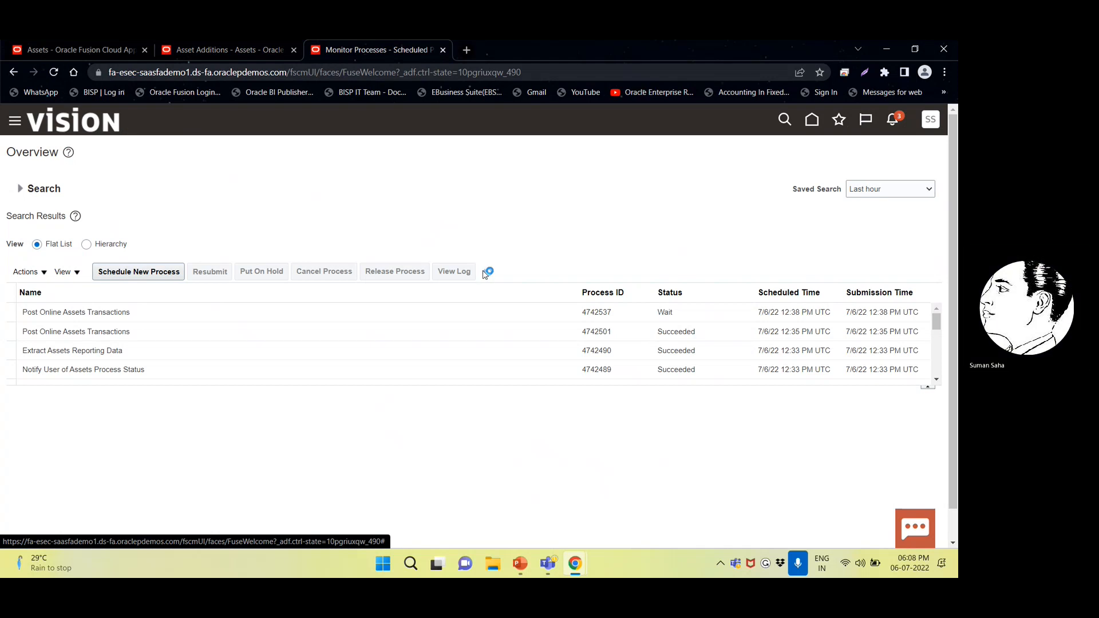
left_click(486, 272)
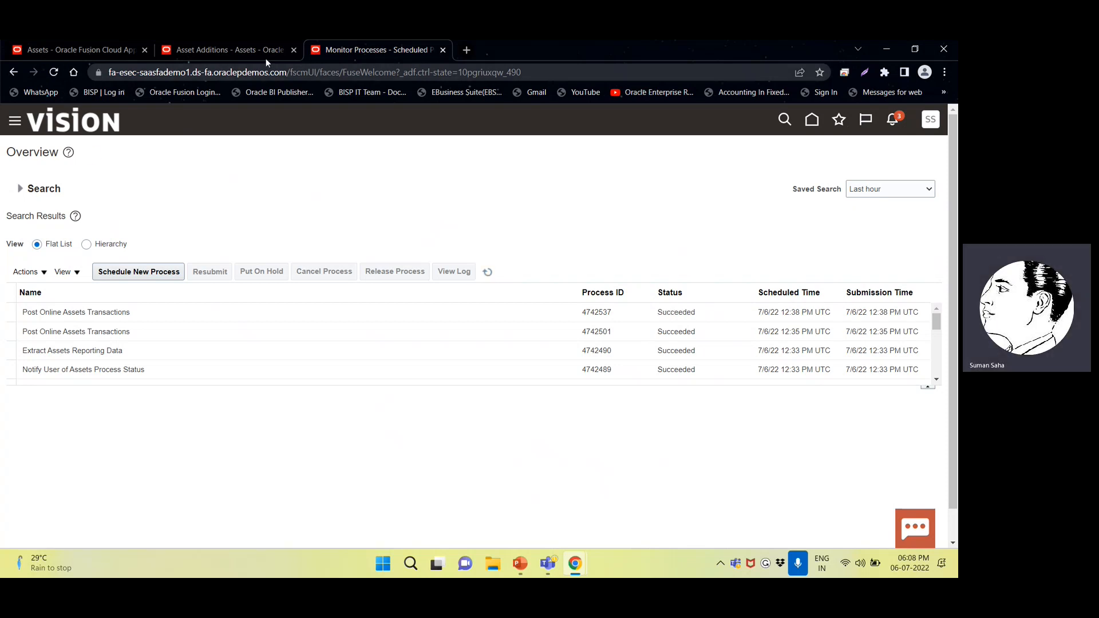
- Inspect the category of OFFICE LAB asset 112582 through the asset inquiry's recent additions, and close the inquiry
left_click(247, 48)
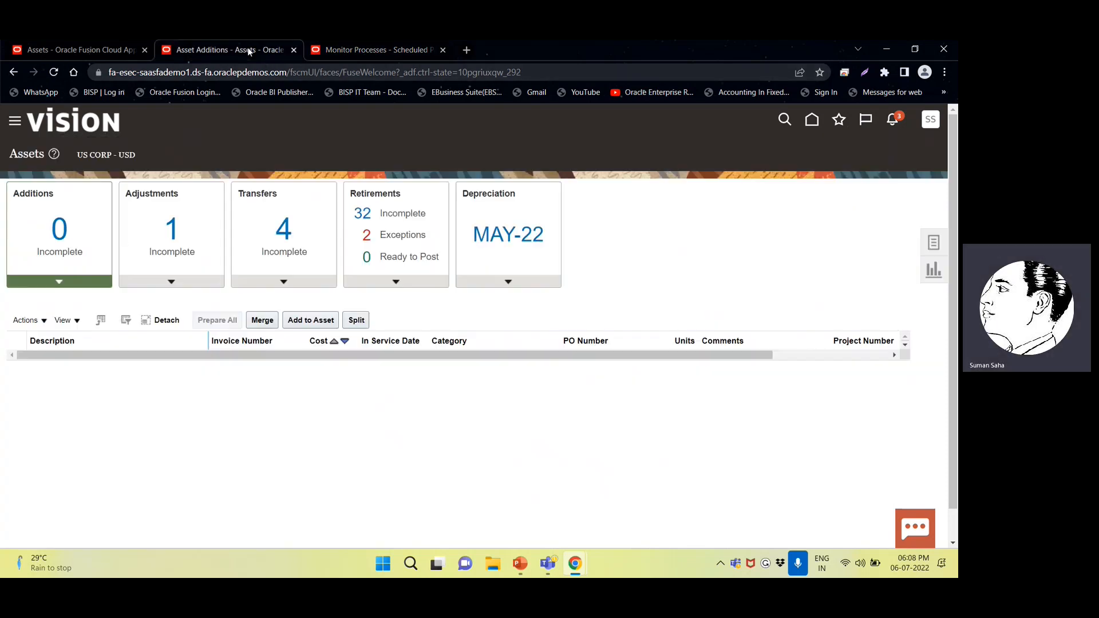
left_click(931, 244)
left_click(837, 446)
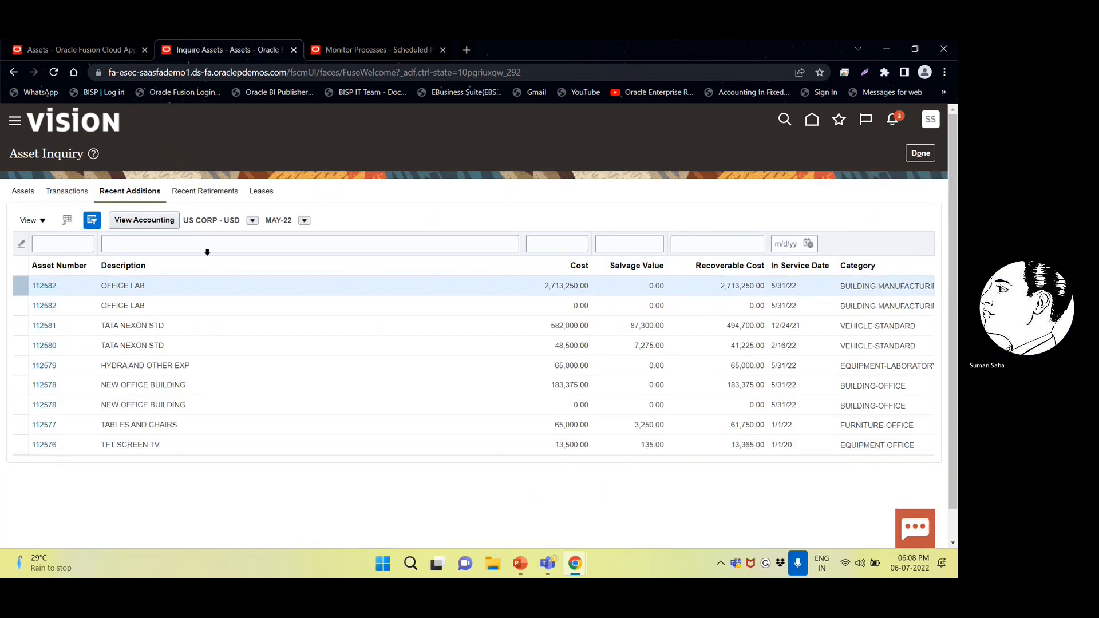
left_click(41, 287)
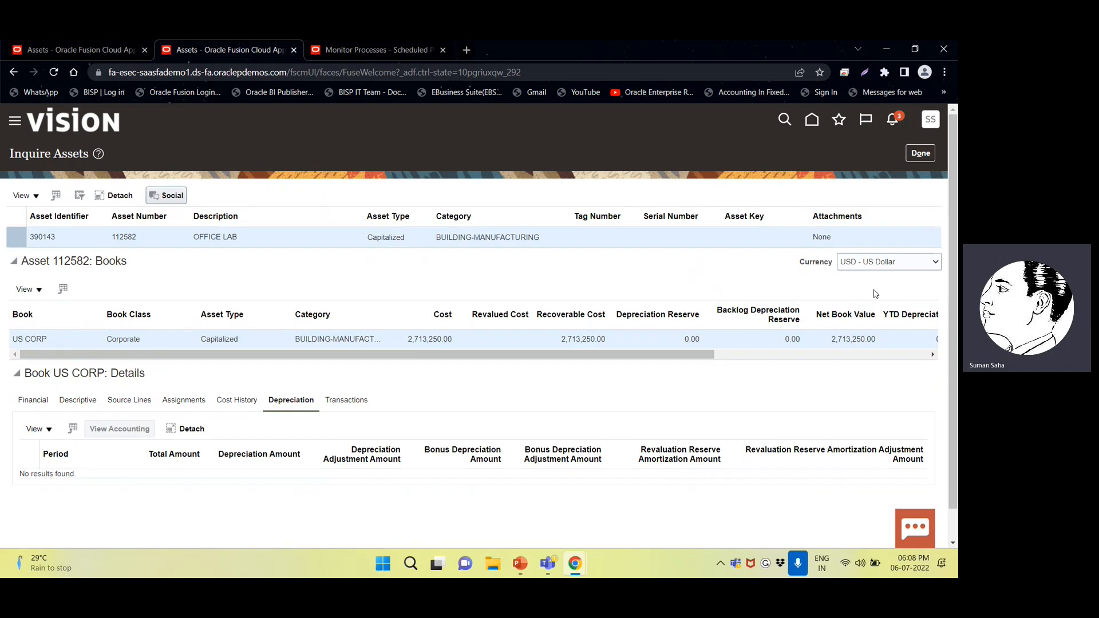
left_click(921, 153)
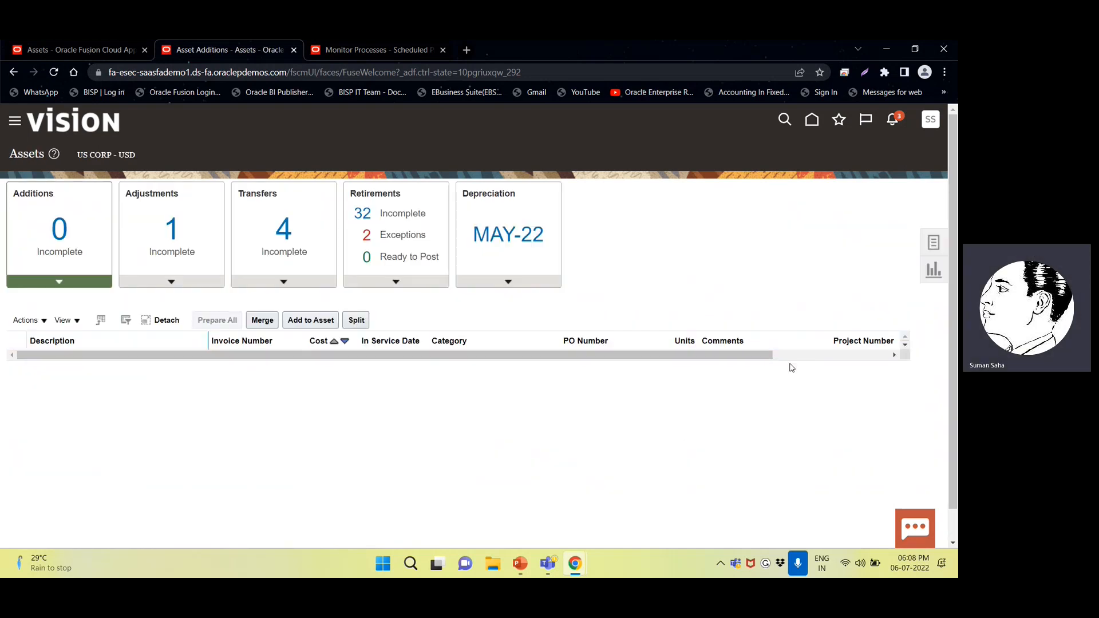
- Reopen the asset inquiry and show all columns in the recent additions table
left_click(934, 245)
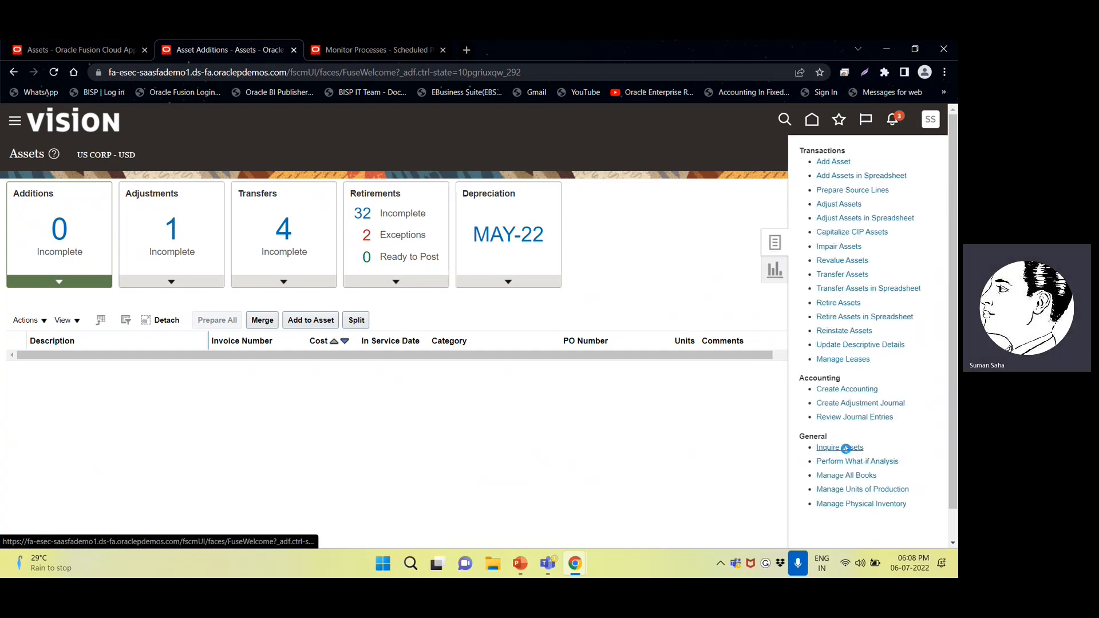
left_click(846, 448)
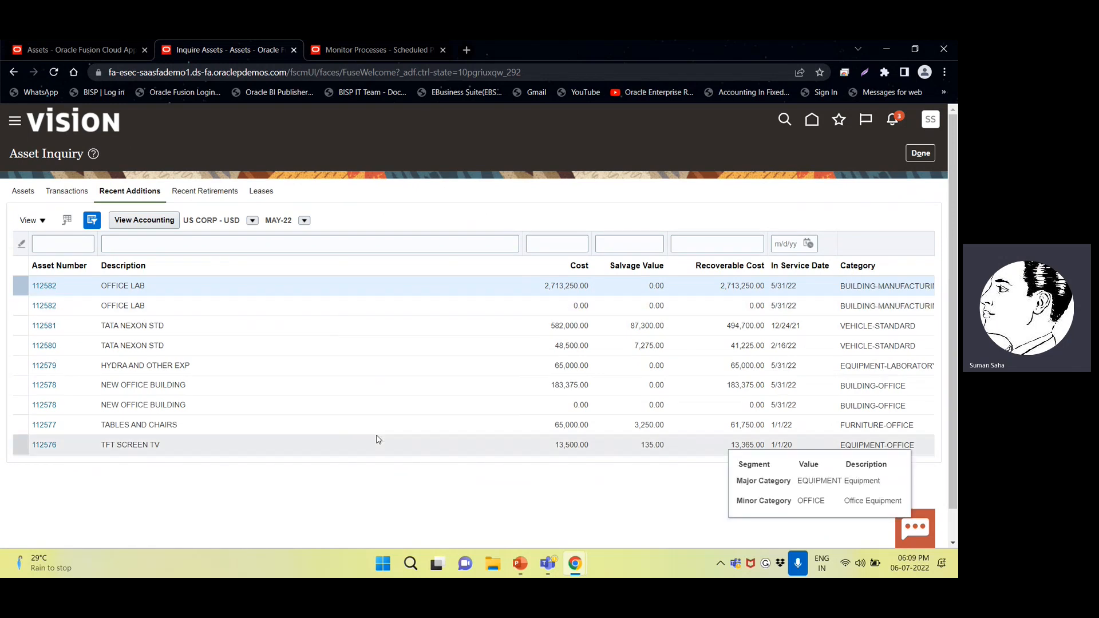
left_click(31, 221)
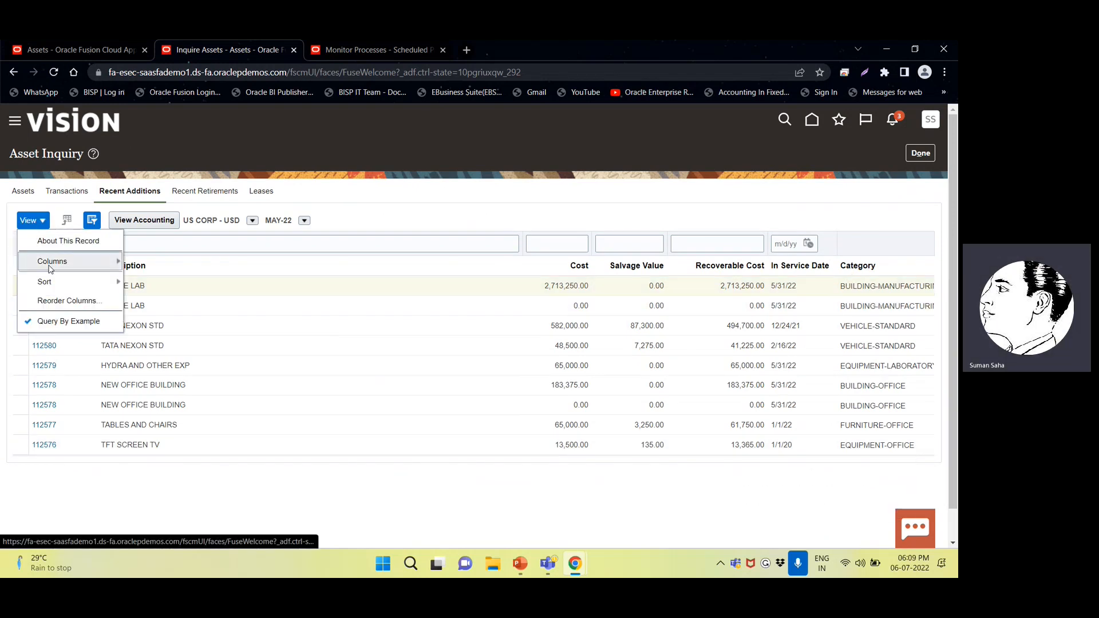
mouse_move(67, 264)
left_click(152, 276)
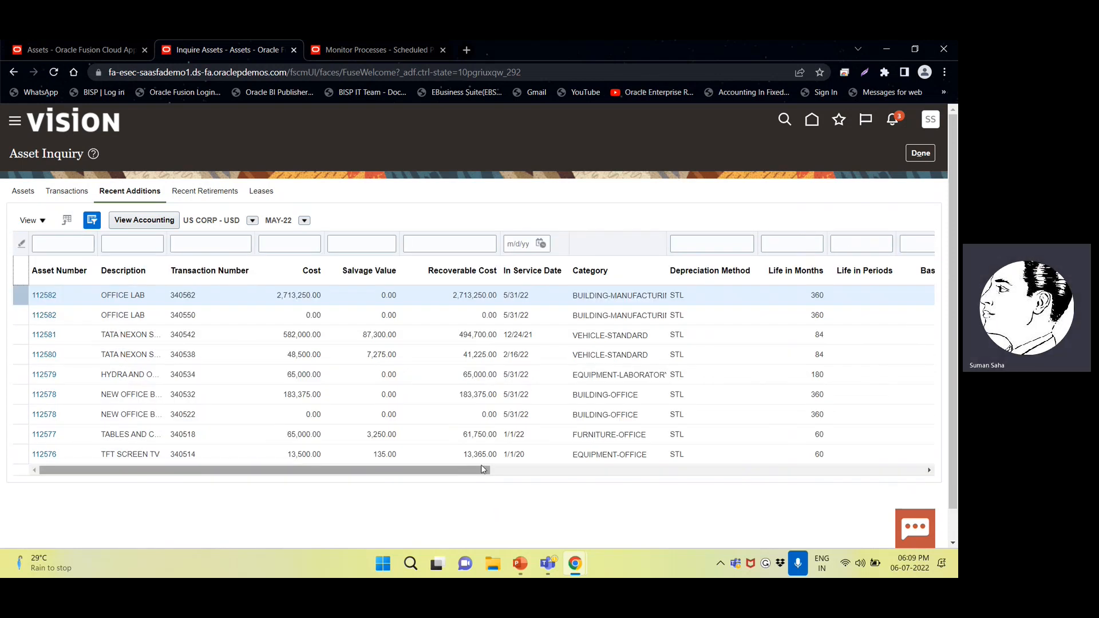
- Open OFFICE LAB asset 112582 from the recent additions and examine its reclassification transaction in the US CORP book
left_click(673, 243)
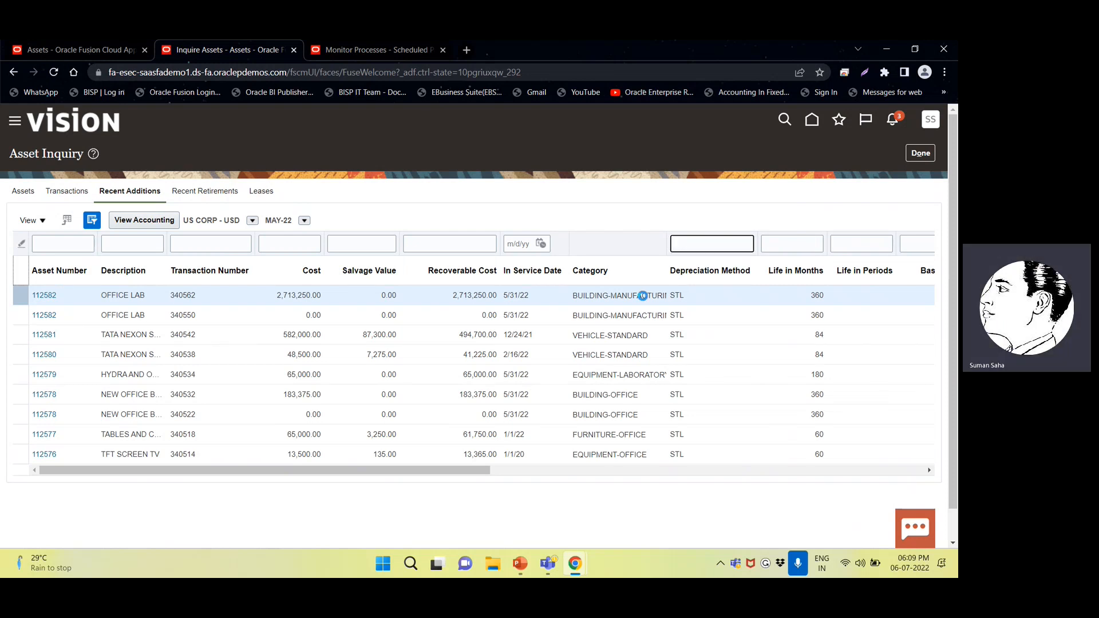
left_click(47, 295)
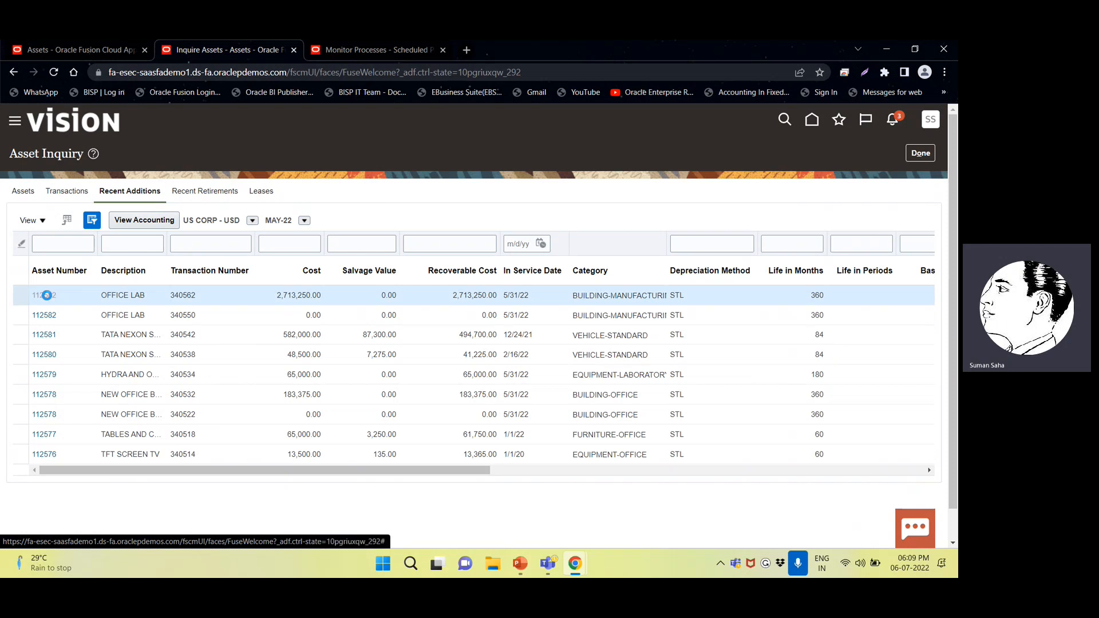
scroll(221, 374, "down", 1)
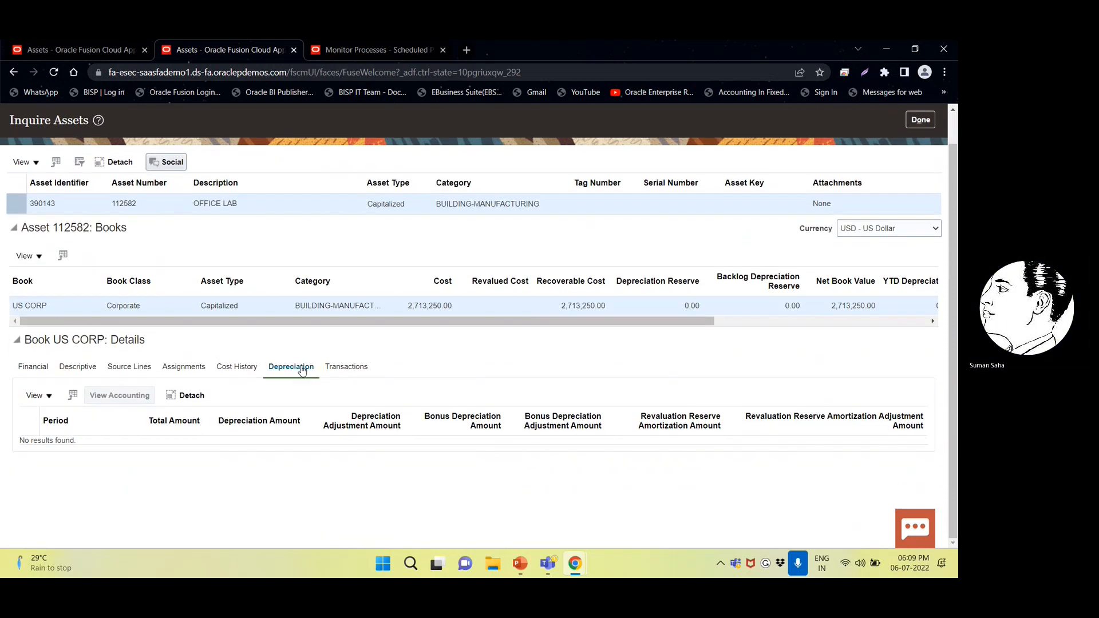
left_click(347, 367)
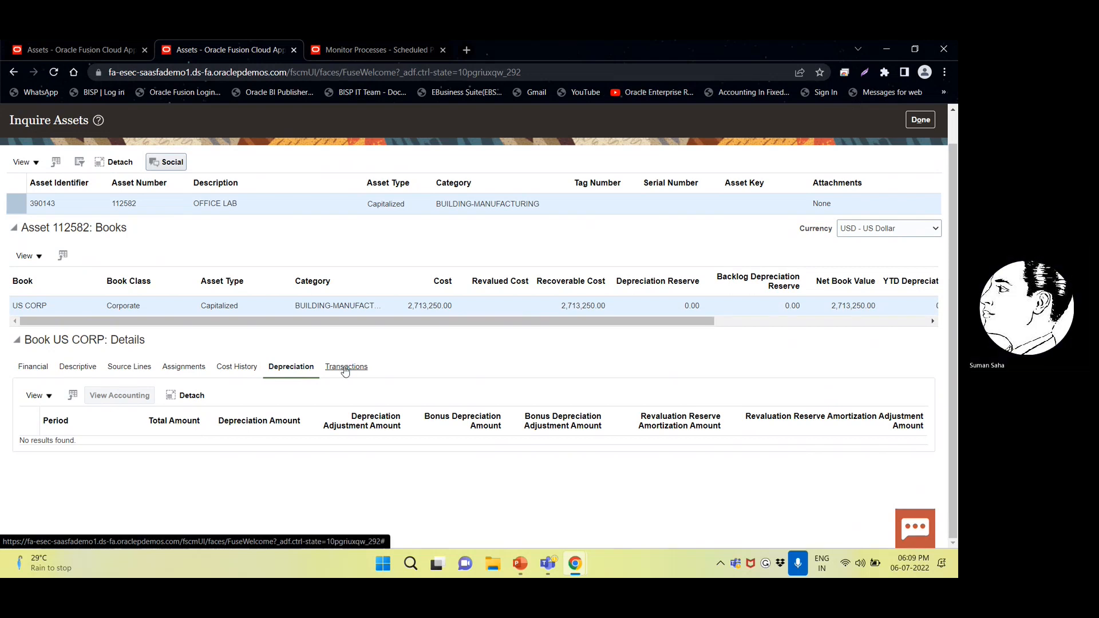
scroll(344, 372, "down", 2)
scroll(285, 391, "down", 2)
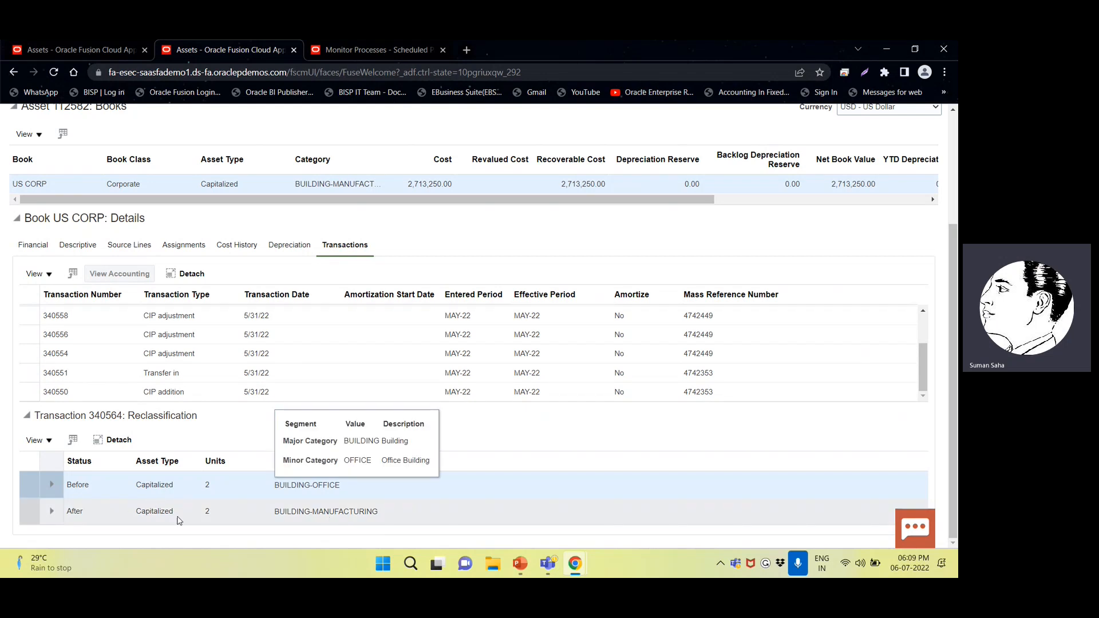
left_click(277, 513)
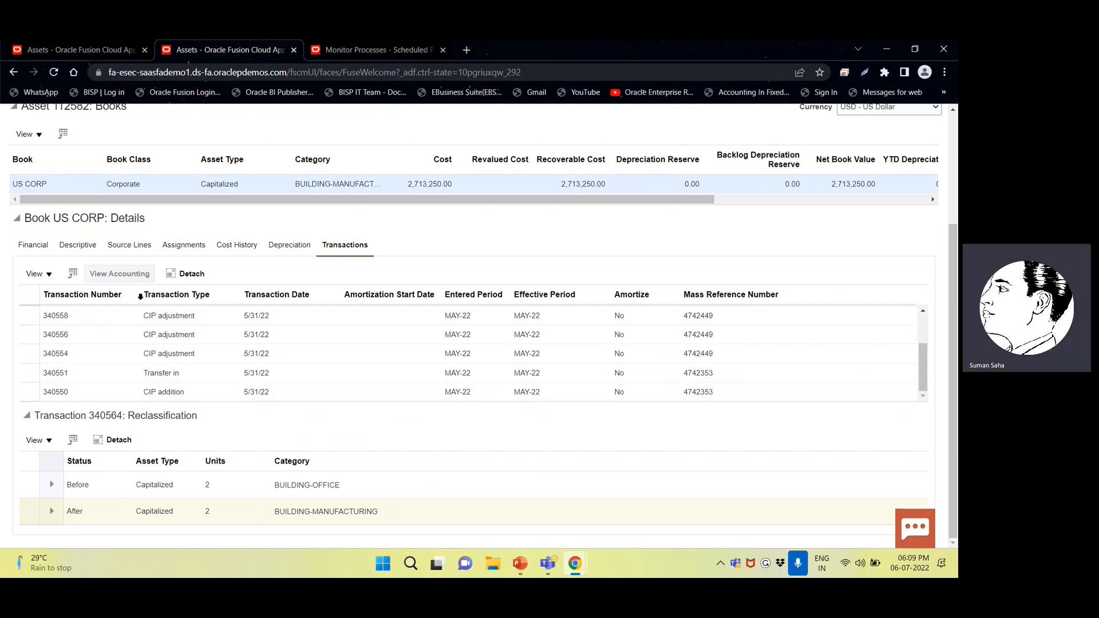
- Review the invoice source lines of asset 112582 in the US CORP book
left_click(142, 247)
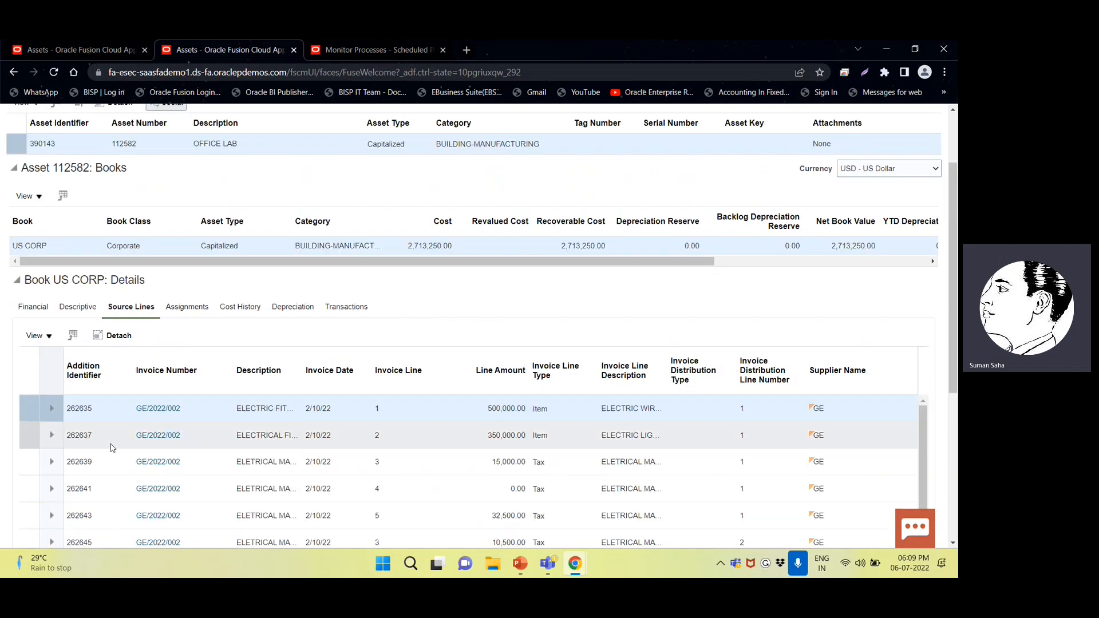
scroll(159, 419, "down", 2)
scroll(163, 344, "down", 1)
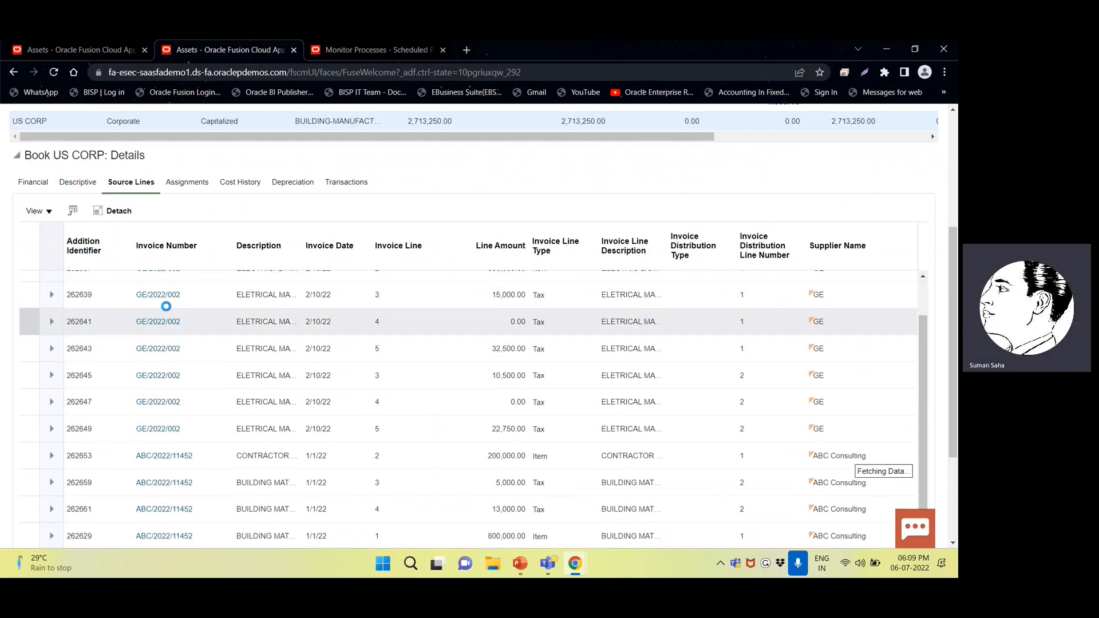
scroll(143, 493, "down", 3)
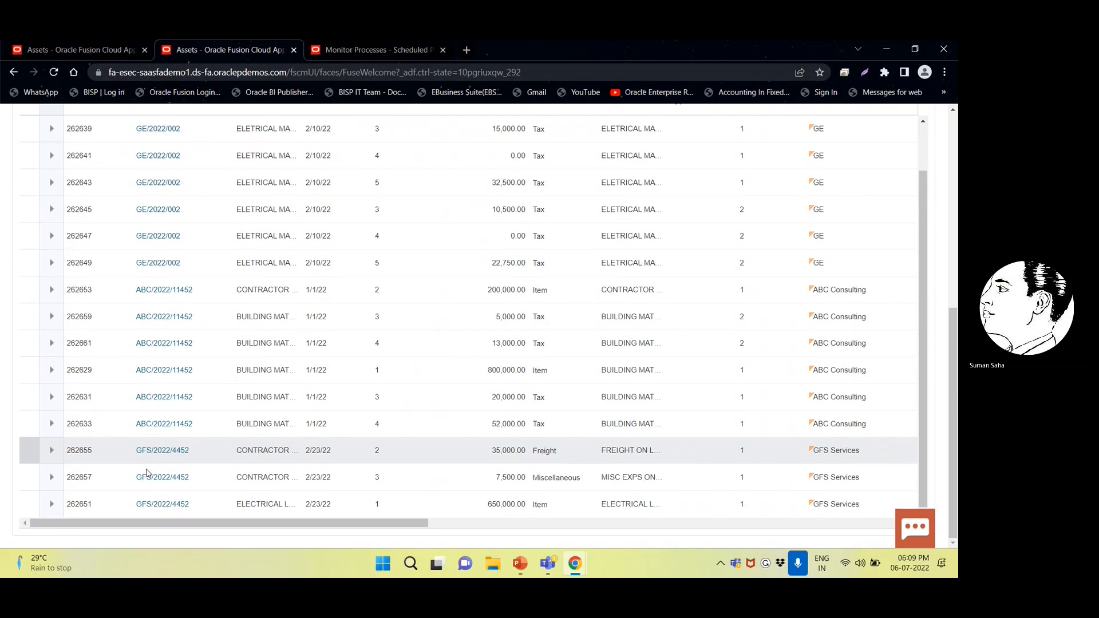
scroll(146, 471, "up", 6)
scroll(132, 422, "down", 5)
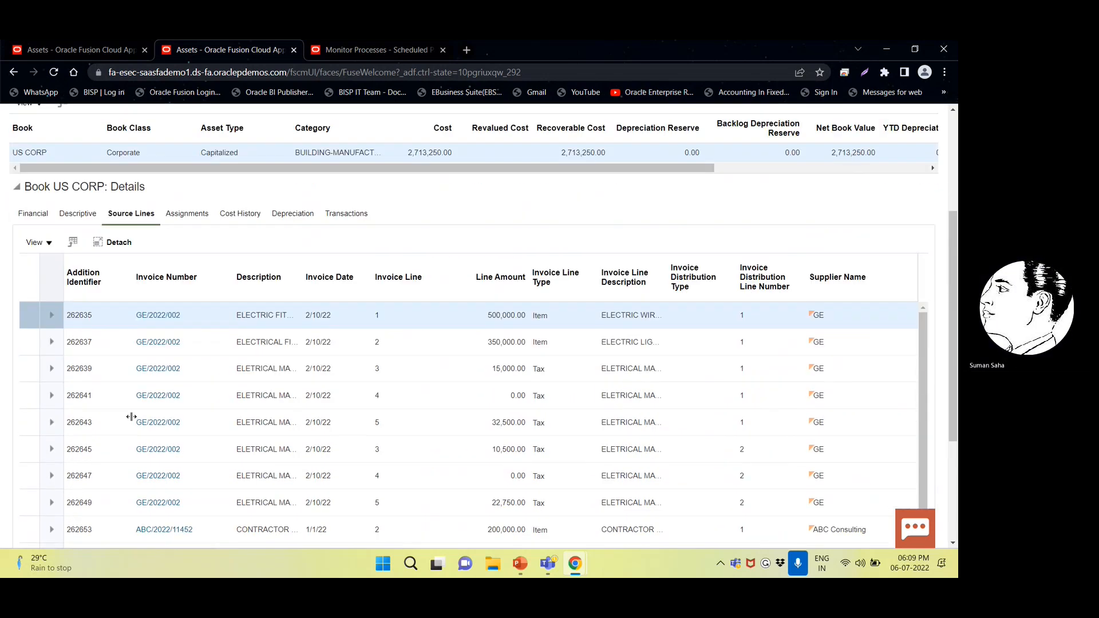
scroll(133, 422, "up", 7)
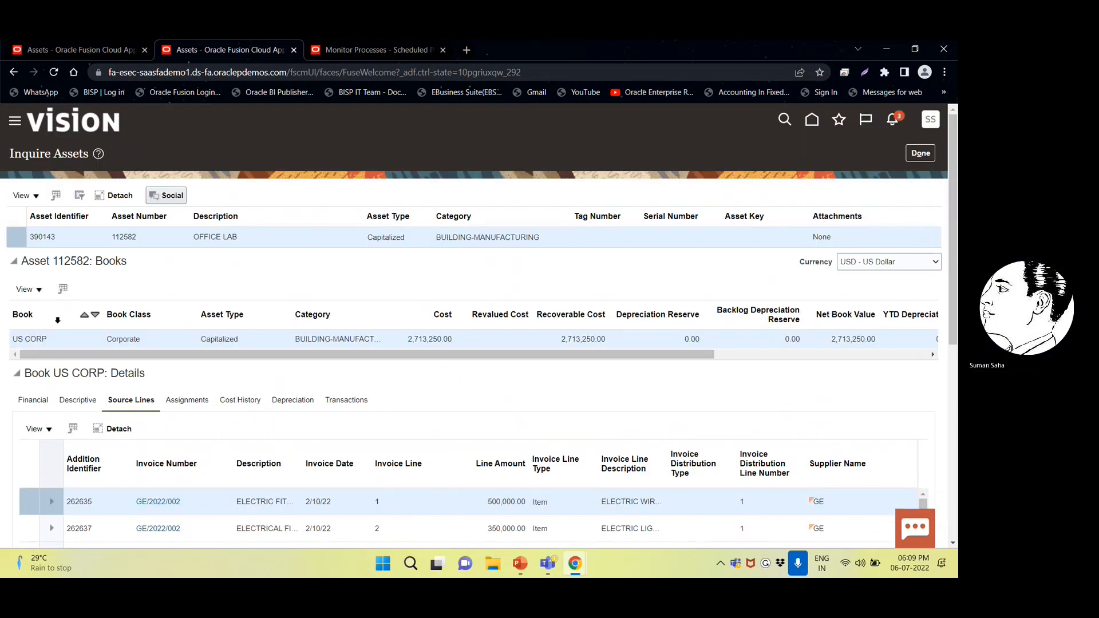
- Review the US CORP financial details of asset 112582 and close the inquiry
double_click(29, 339)
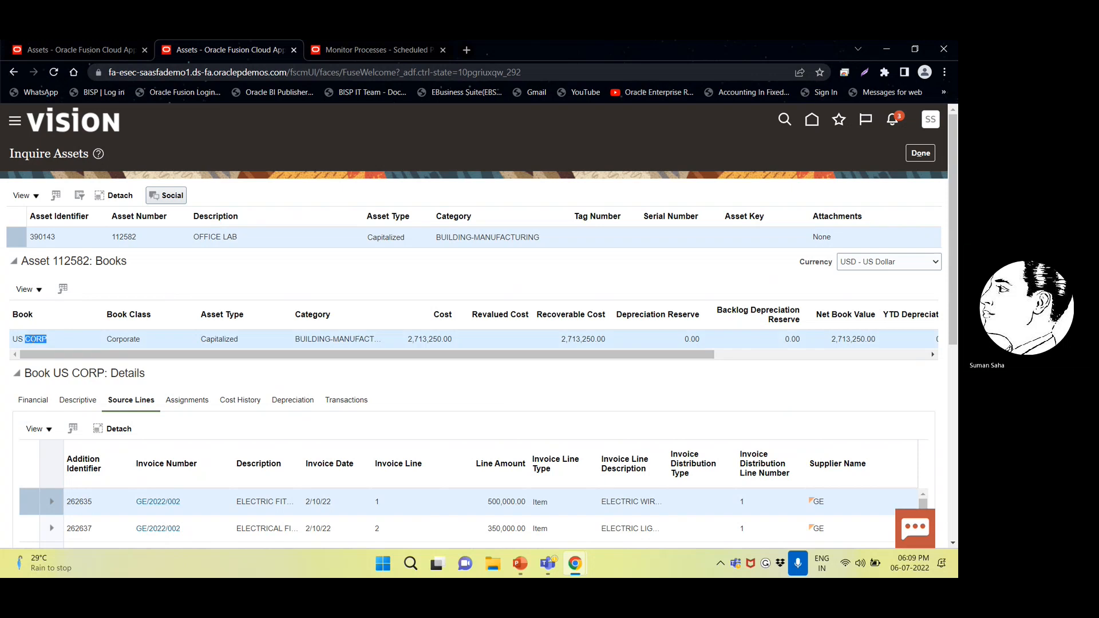
left_click(33, 400)
scroll(332, 511, "down", 3)
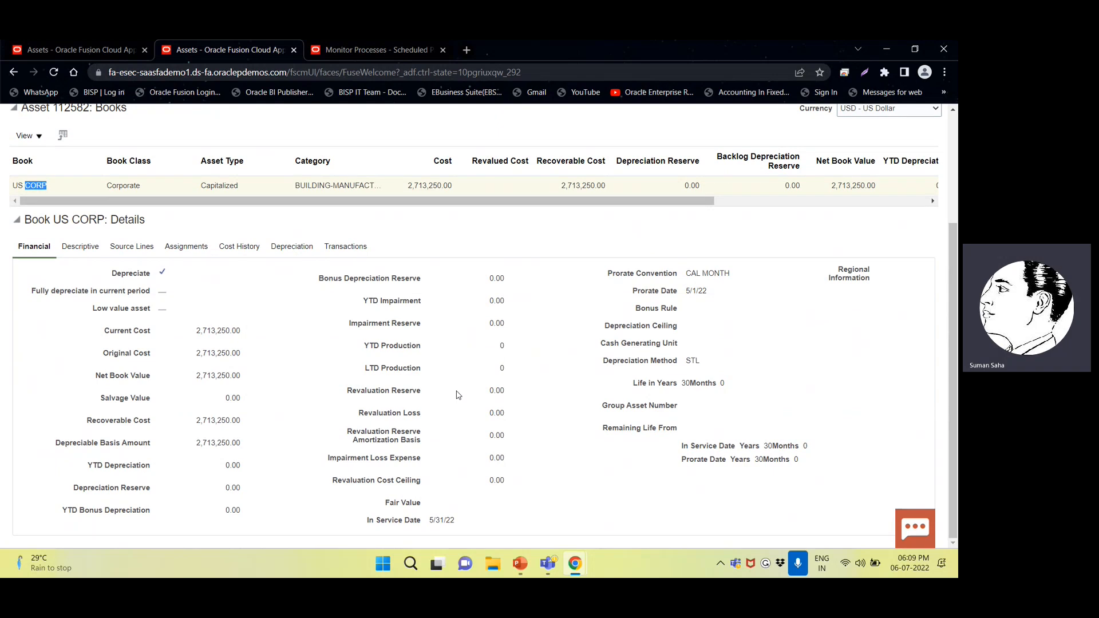
scroll(597, 339, "up", 3)
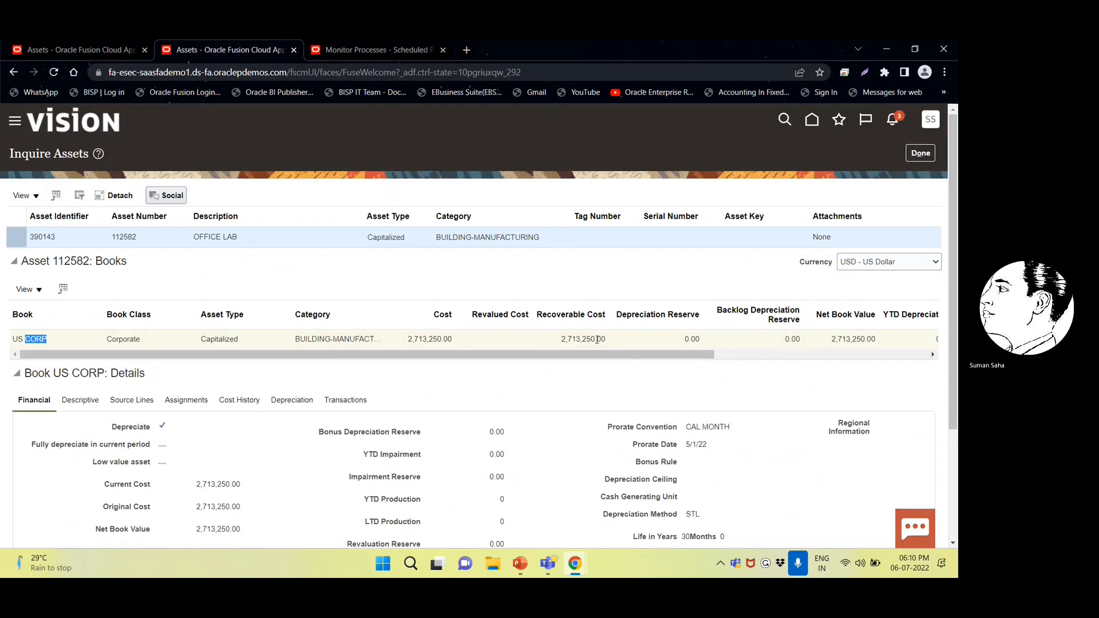
left_click(920, 152)
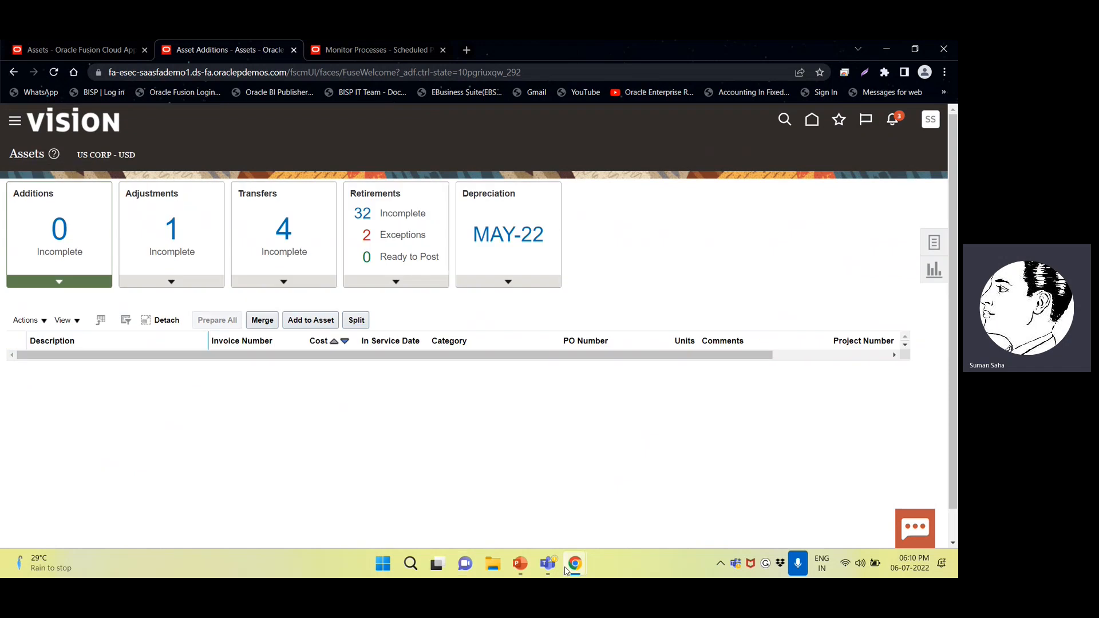
- Switch to PowerPoint to check the webinar agenda slide, and return to the Assets page in Chrome
left_click(525, 567)
left_click(526, 568)
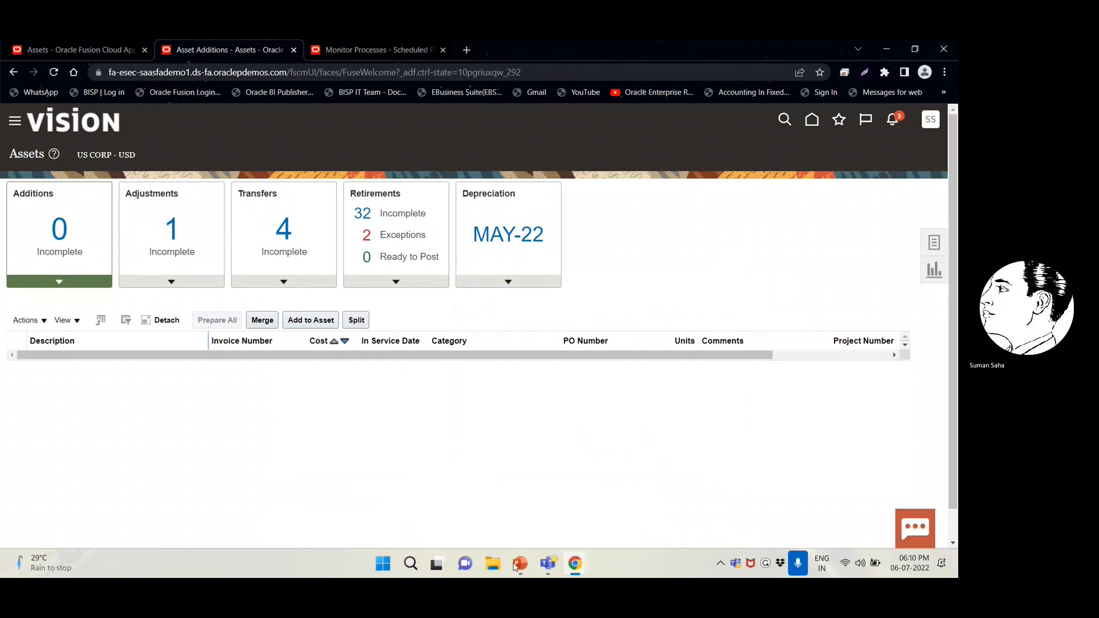
left_click(520, 563)
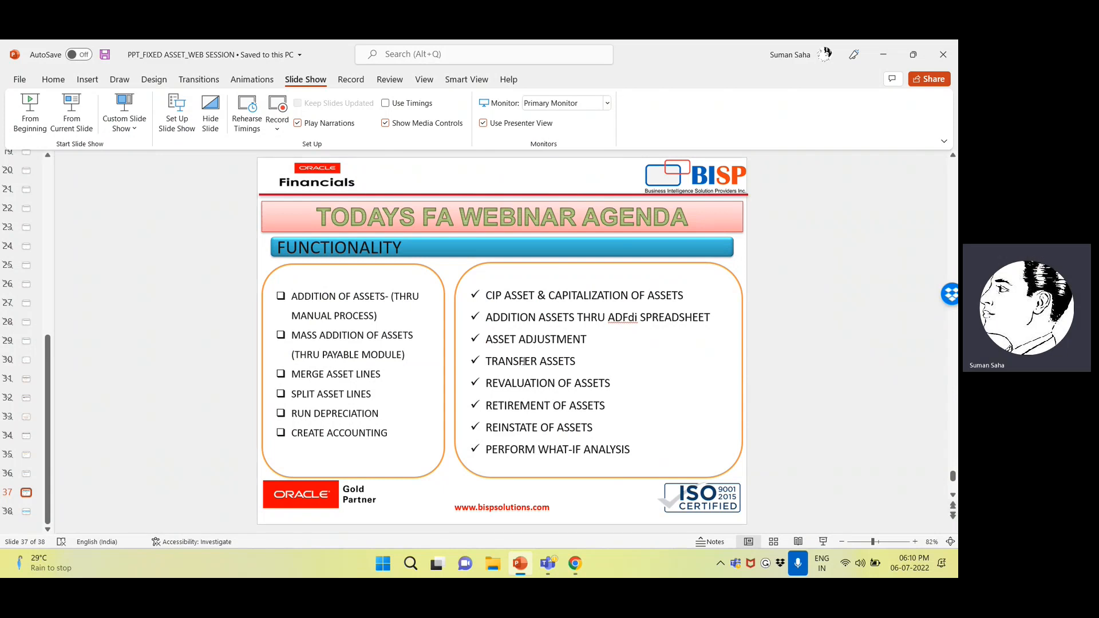
key("alt+Tab")
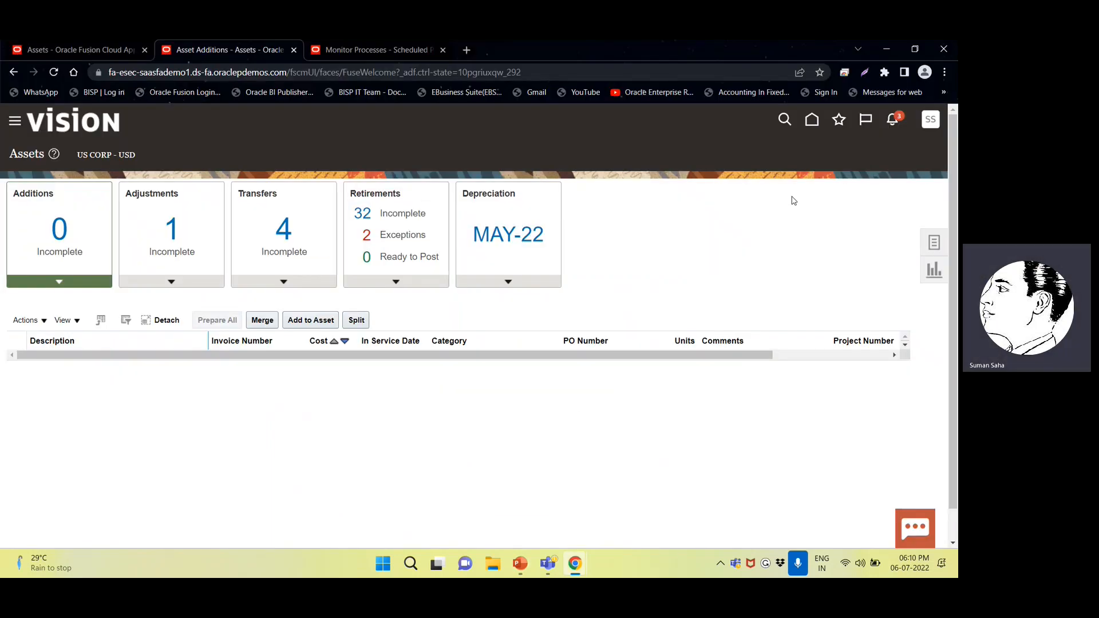
- Close the Add to Asset and Adjust Assets browser pages, keeping only the Monitor Processes page open
left_click(933, 244)
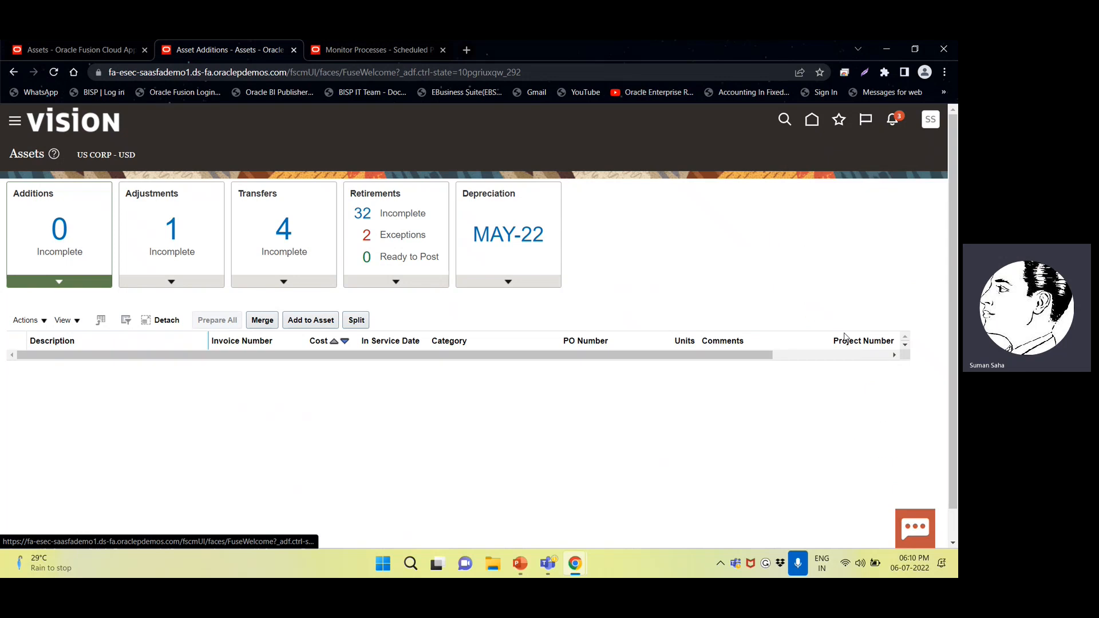
left_click(837, 204)
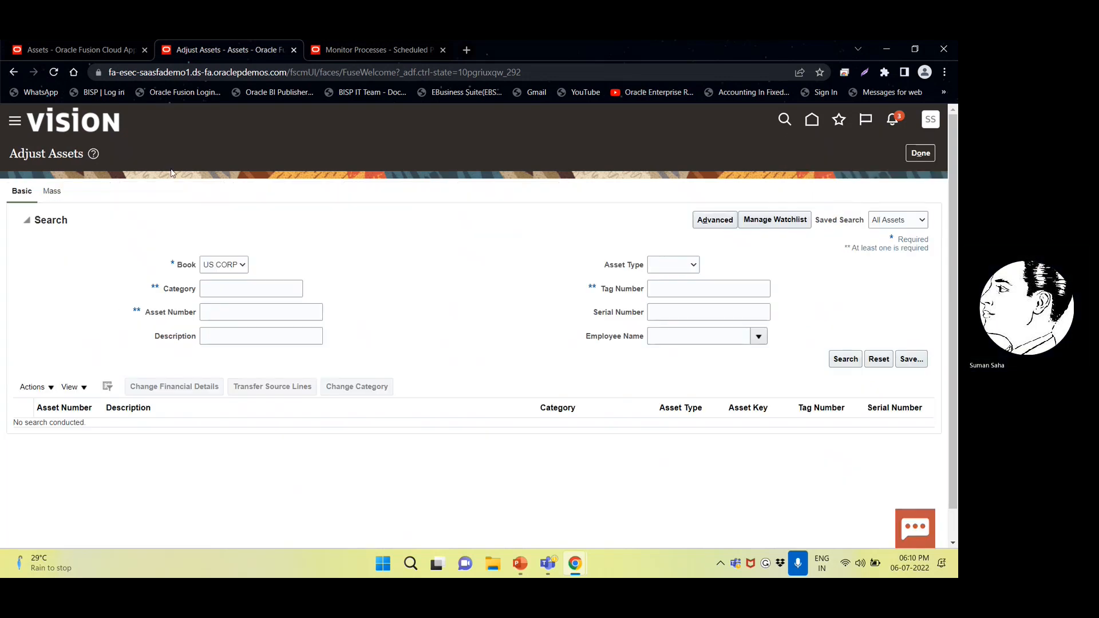
left_click(131, 54)
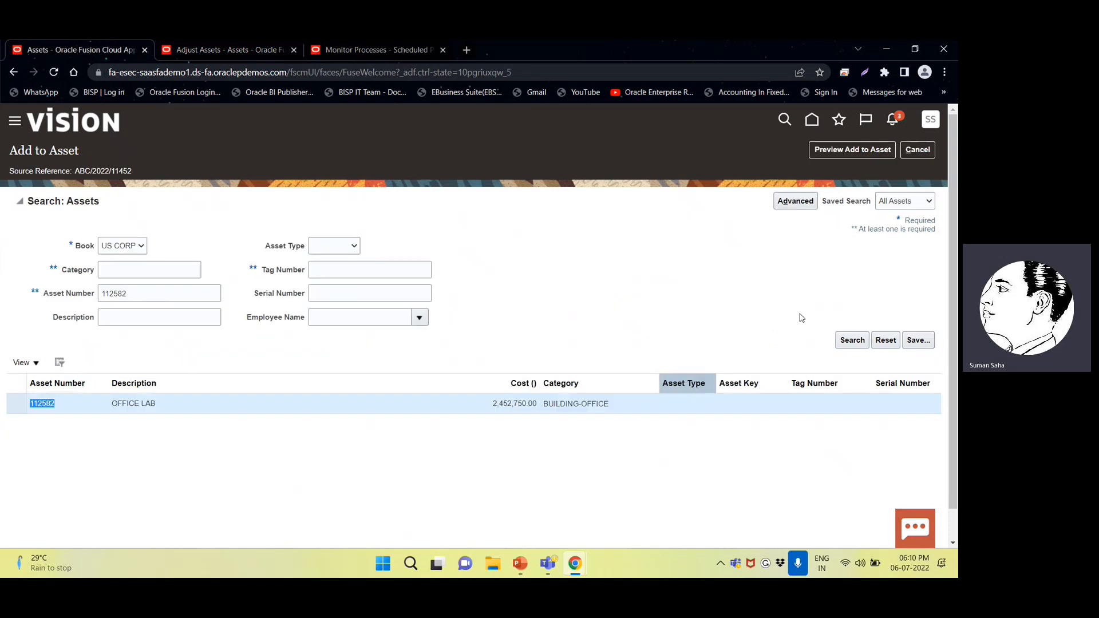
left_click(920, 150)
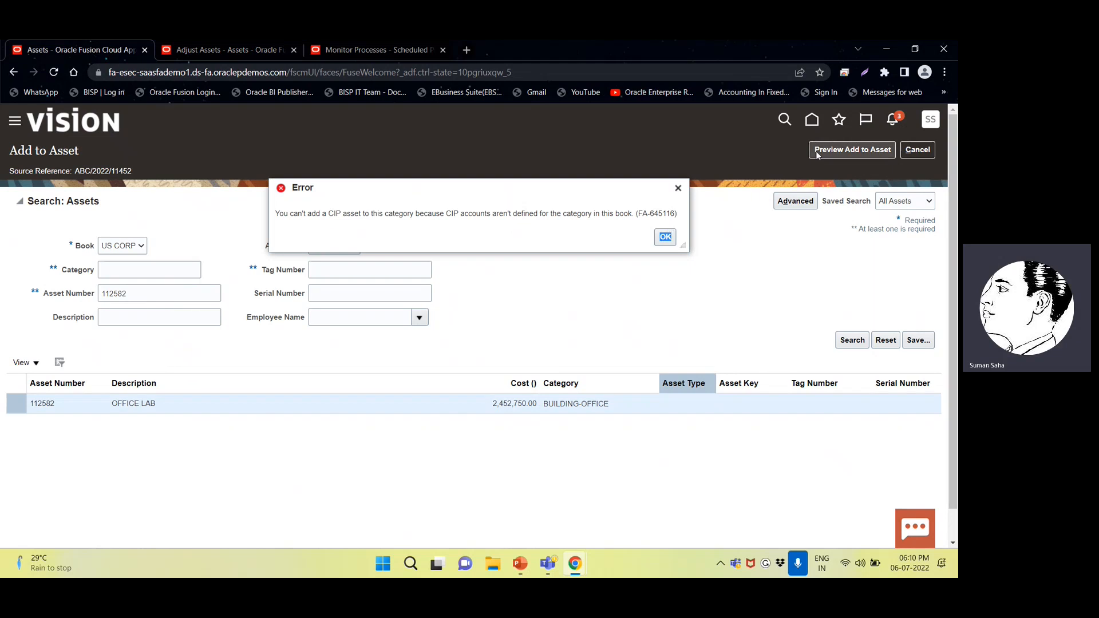
left_click(146, 50)
left_click(146, 50)
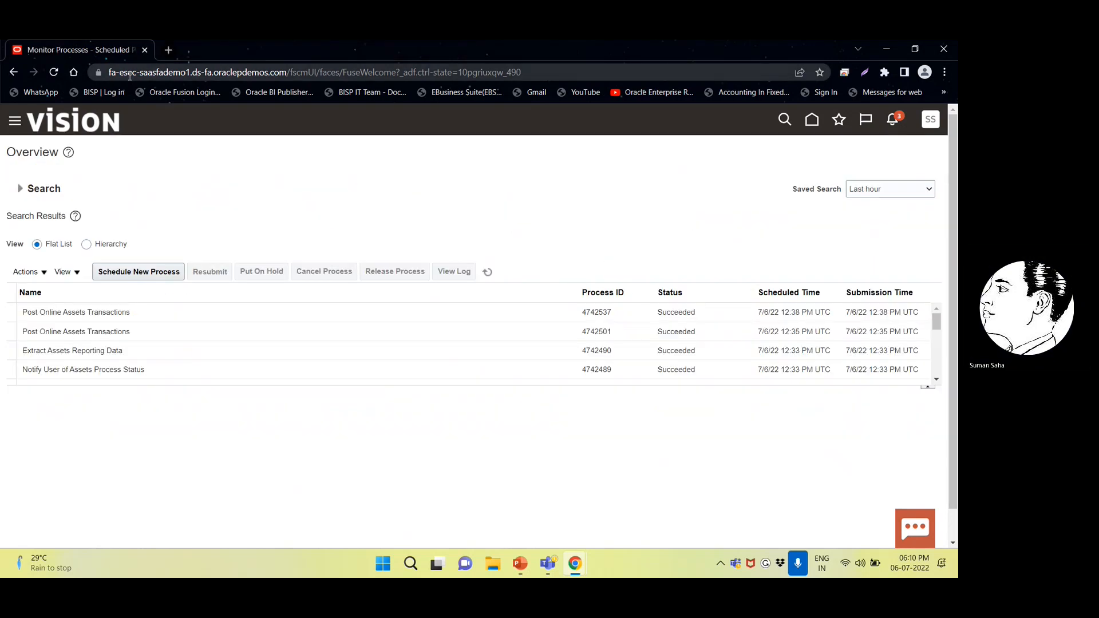
- Load the home page in a new browser tab and open the Assets app under Fixed Assets
right_click(807, 127)
left_click(762, 137)
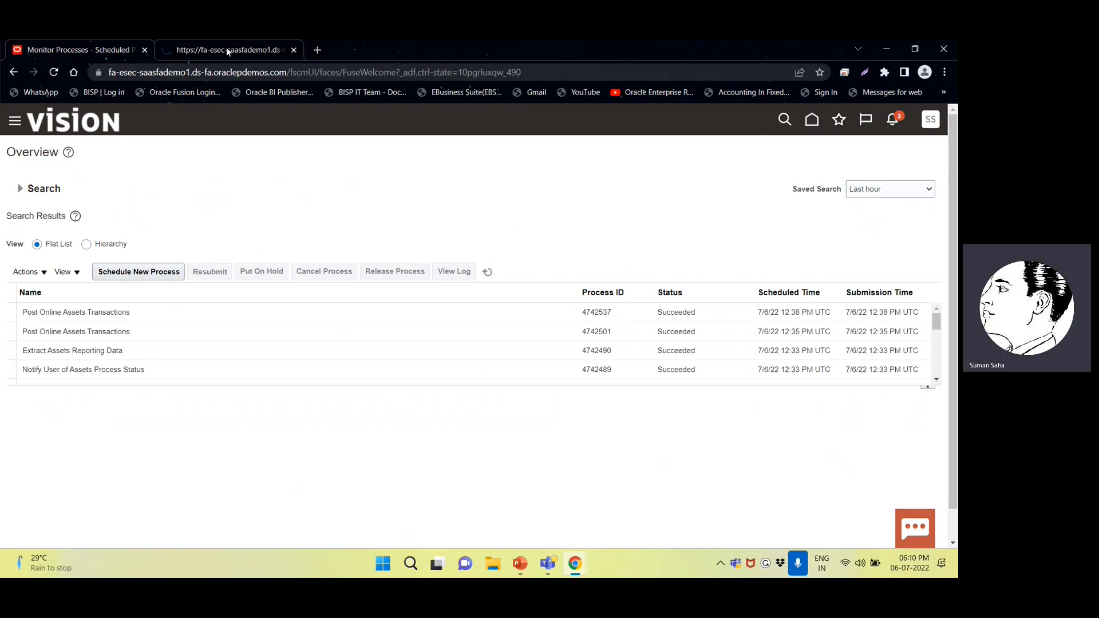
left_click(226, 47)
left_click(95, 47)
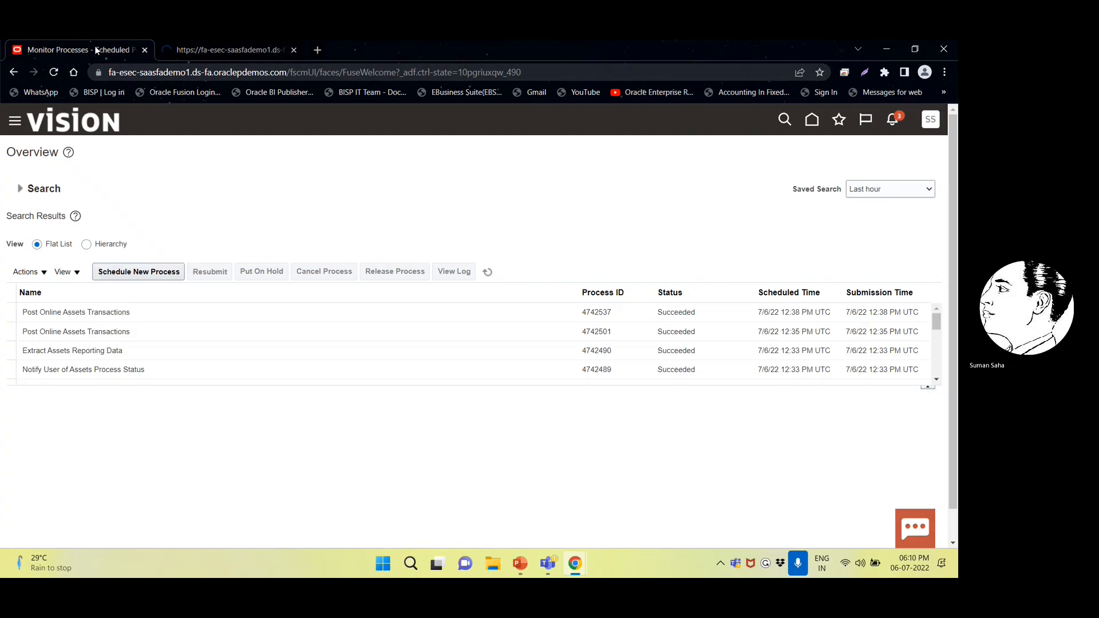
left_click(215, 50)
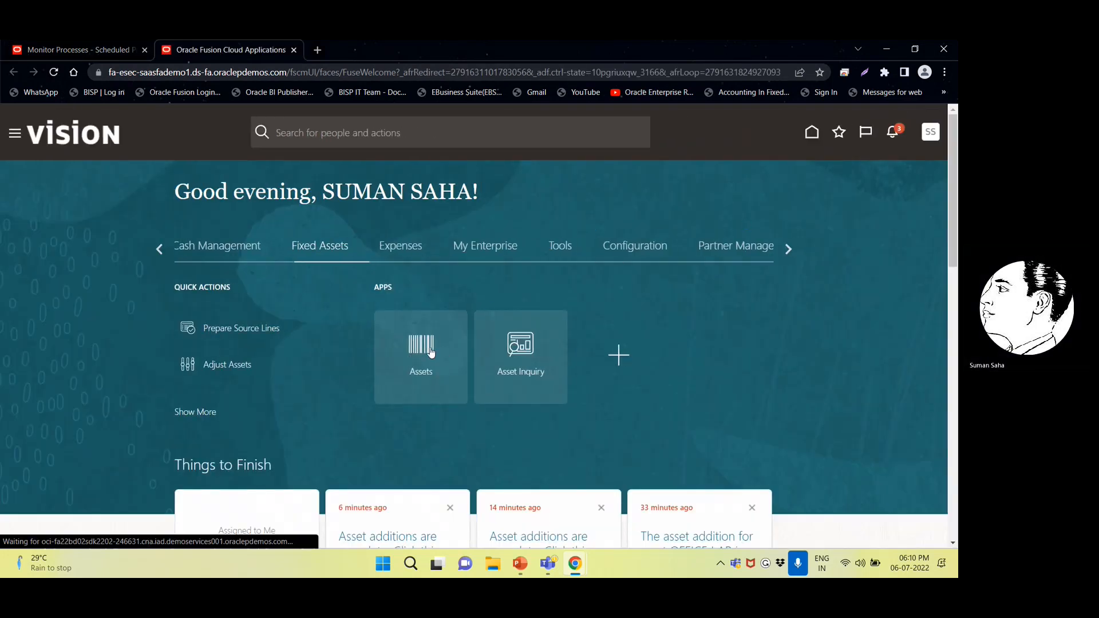
left_click(429, 351)
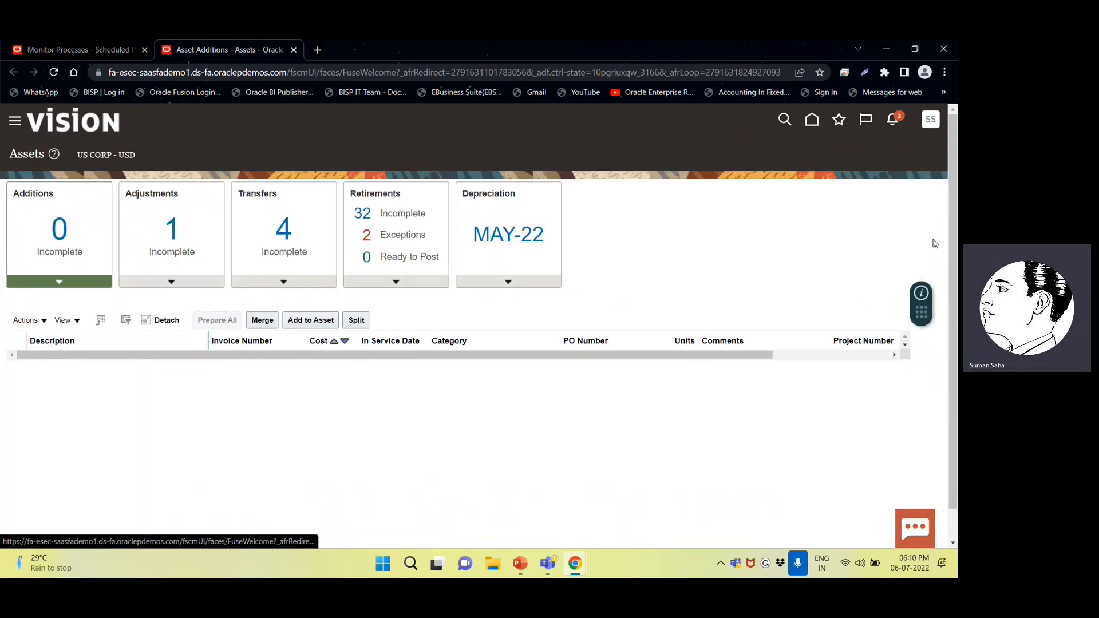
- Open the asset inquiry and display the US CORP financial details of TATA NEXON STD asset 112581 from the recent additions
left_click(932, 243)
left_click(847, 447)
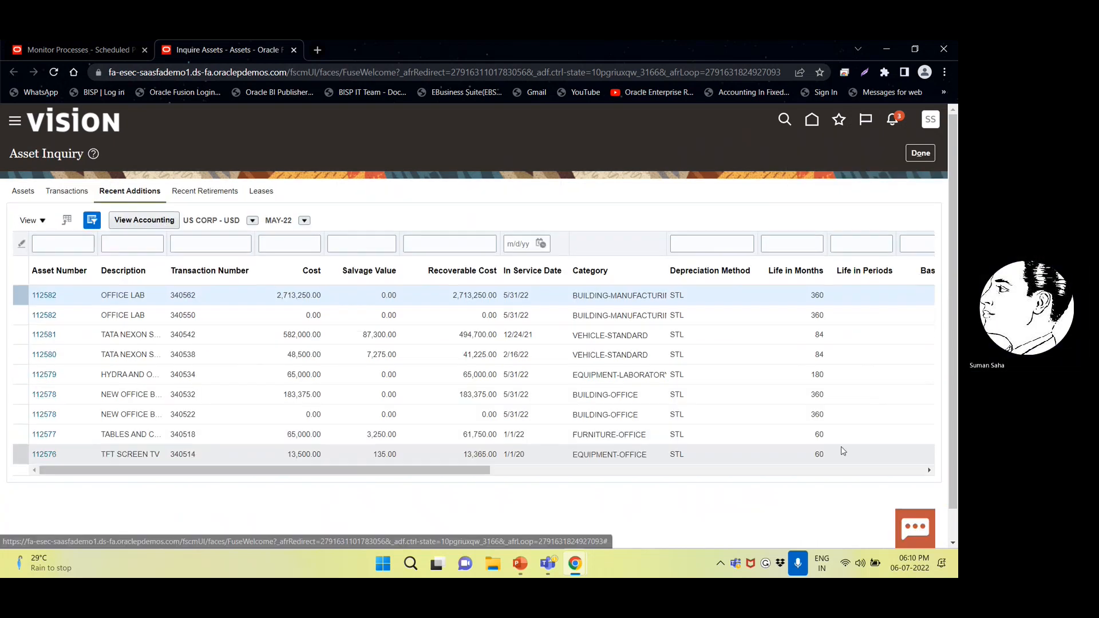
left_click(46, 335)
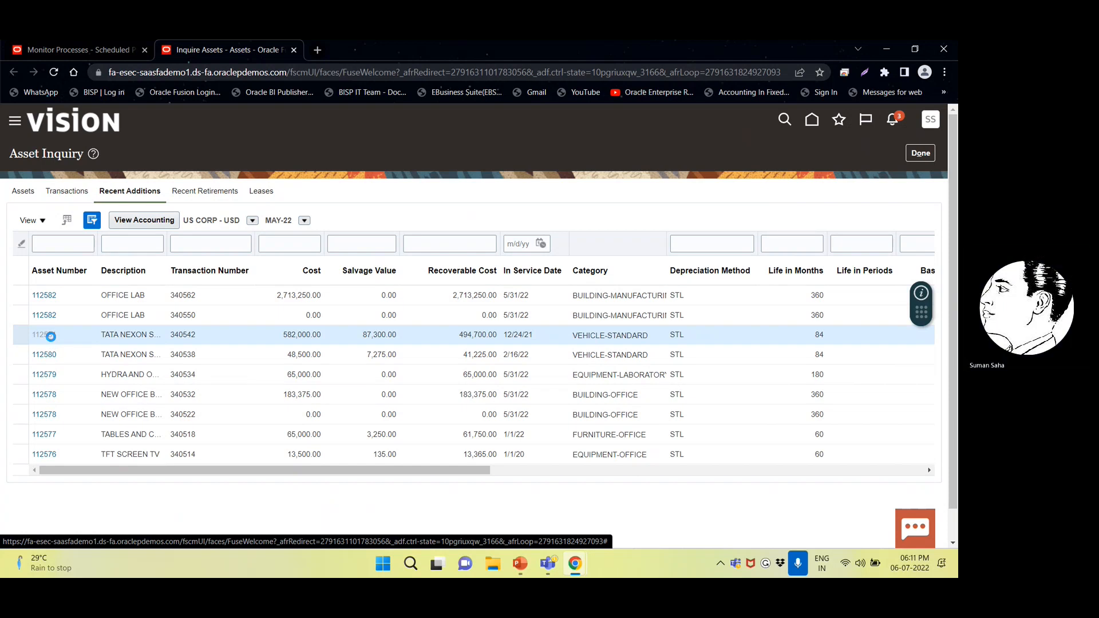
scroll(51, 346, "down", 3)
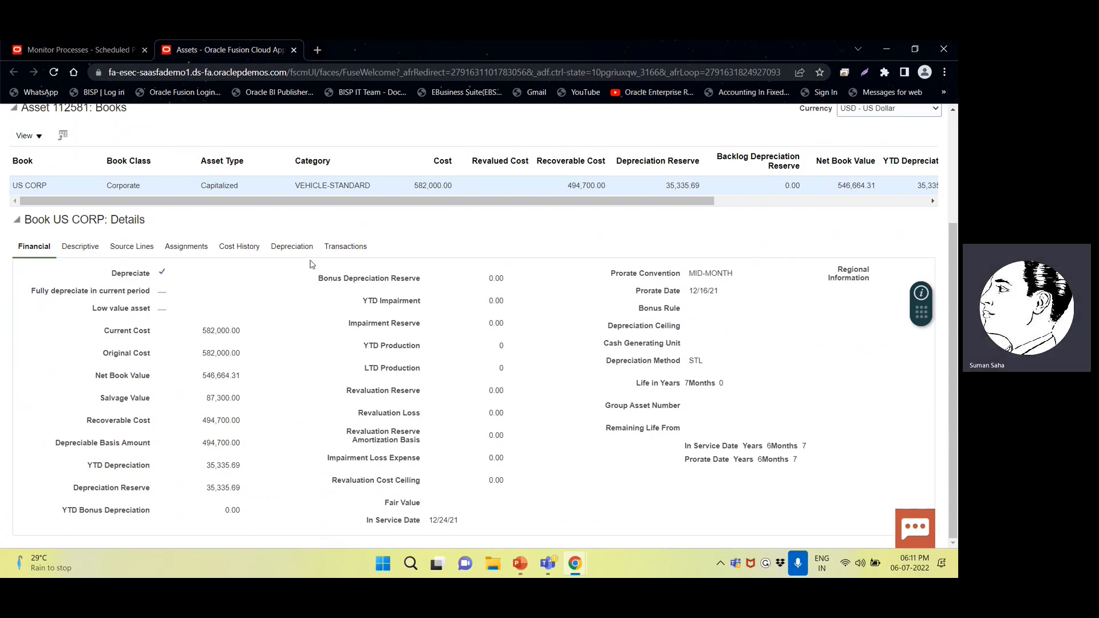
- Examine the transactions of asset 112581, including the units and location of its transfer in, and close the inquiry
left_click(350, 247)
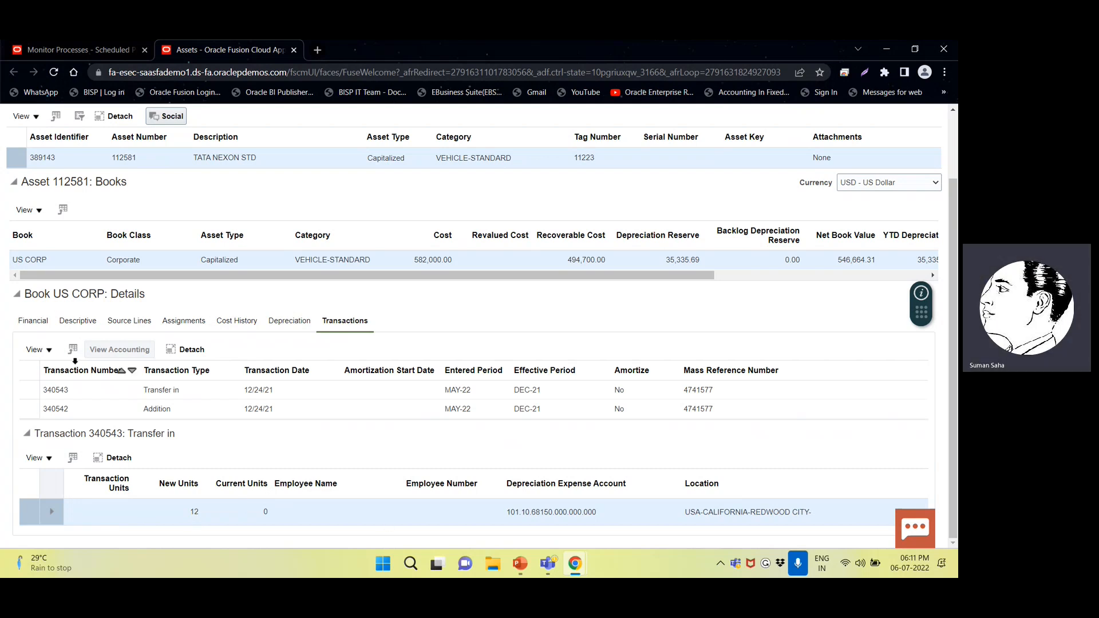
scroll(75, 360, "up", 2)
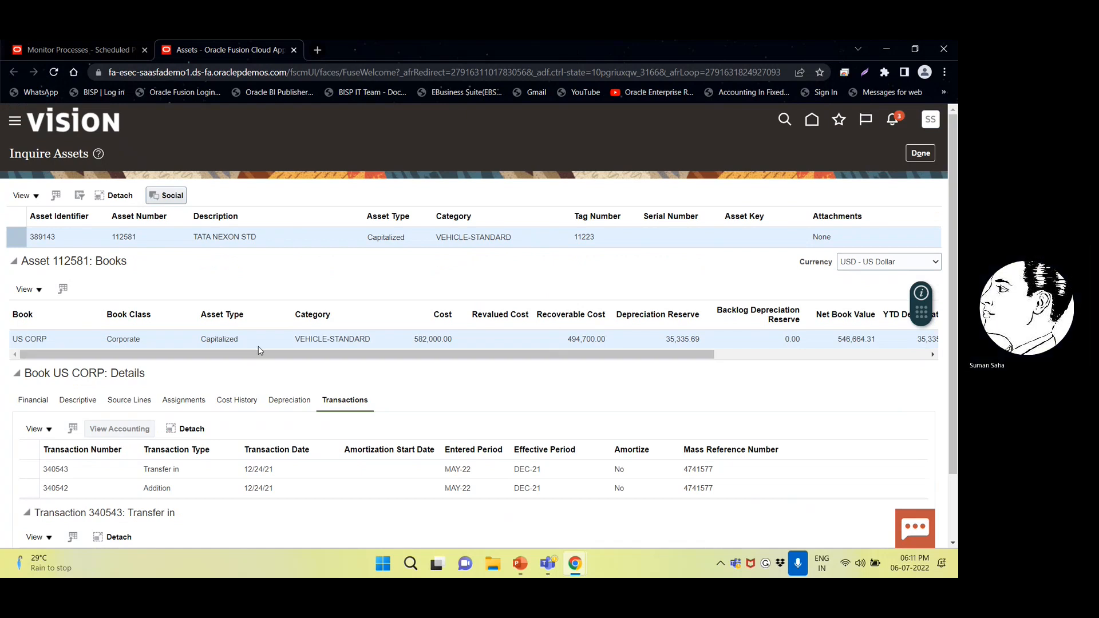
scroll(283, 343, "down", 1)
scroll(284, 343, "down", 2)
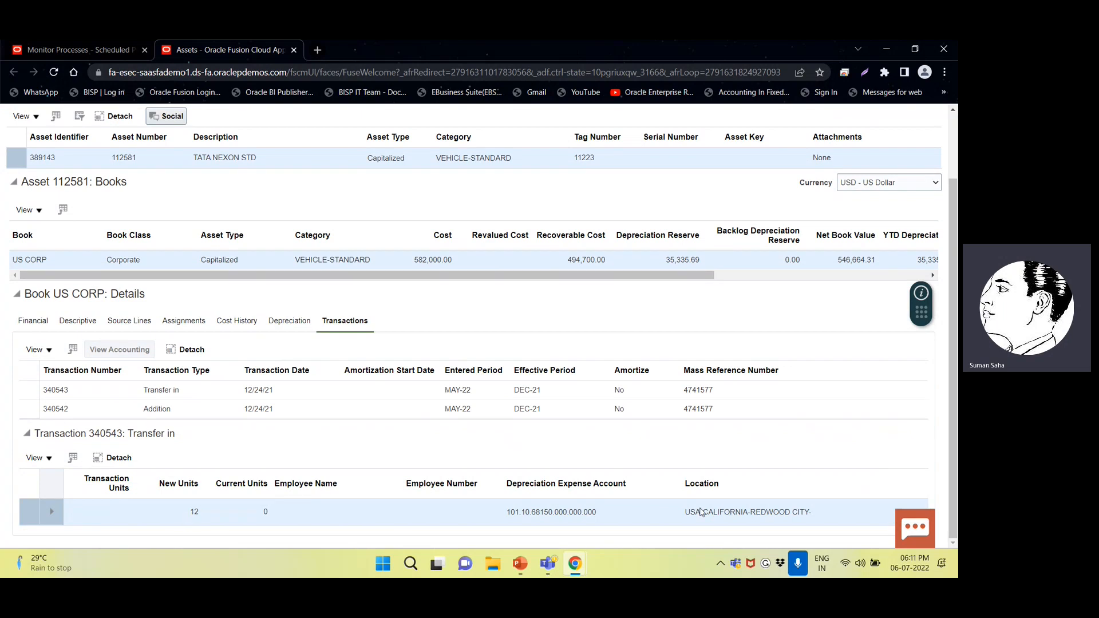
scroll(807, 490, "up", 3)
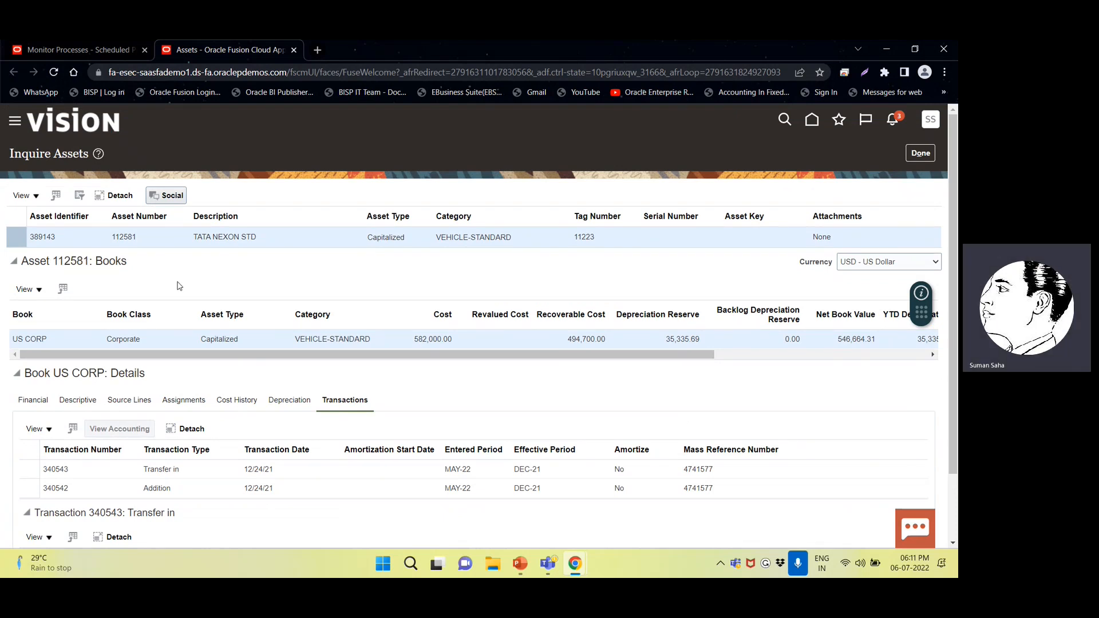
left_click(927, 154)
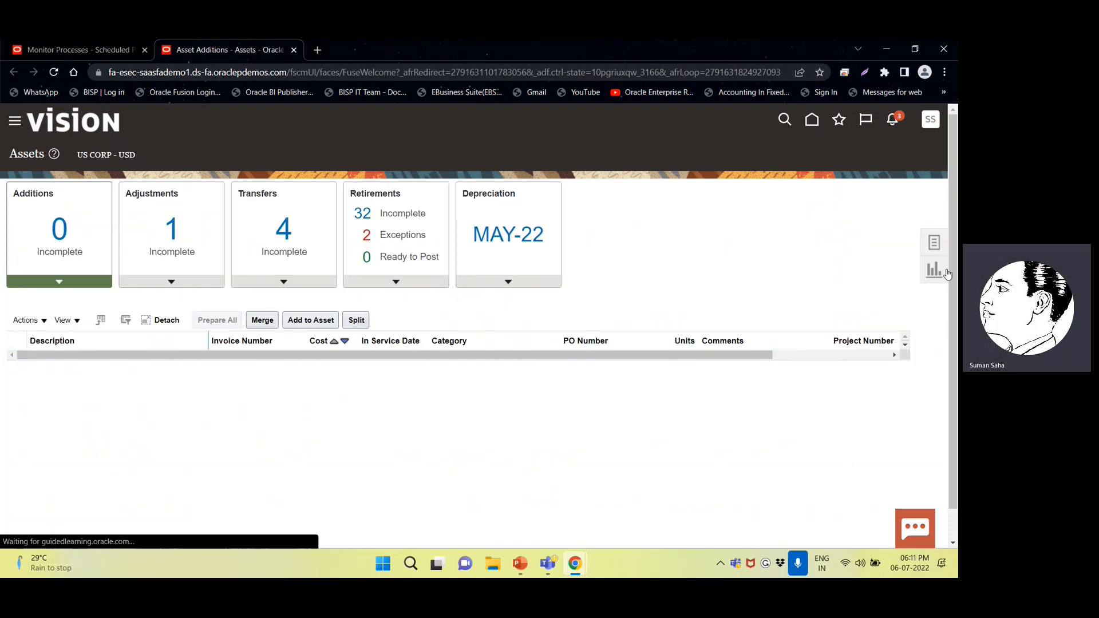
- Open Adjust Assets and search the US CORP book for asset number 112581
left_click(934, 242)
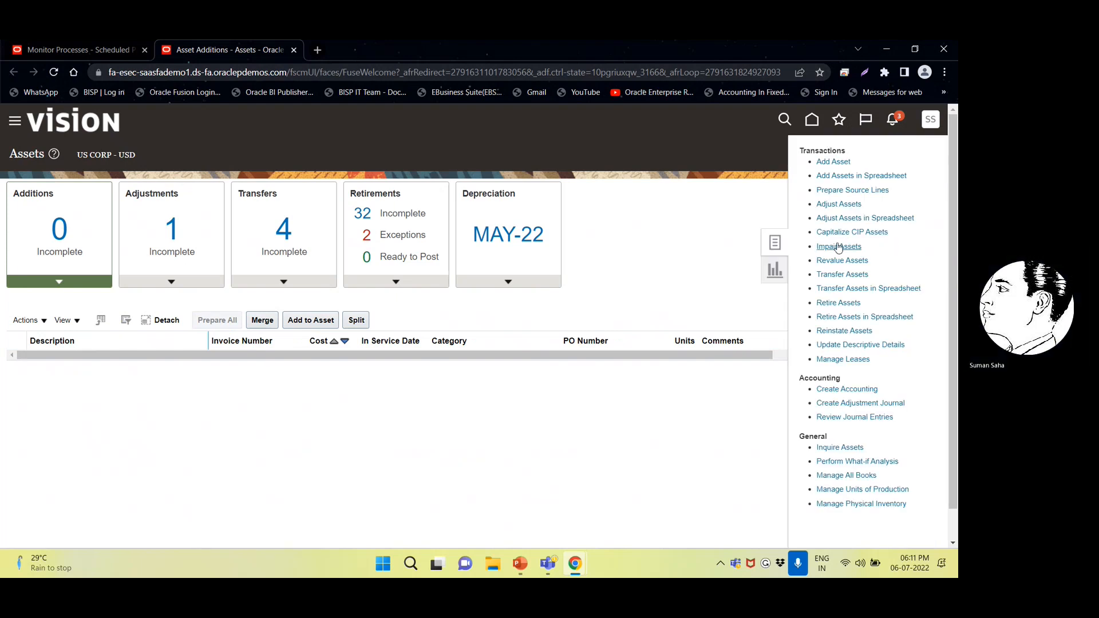
left_click(832, 203)
left_click(225, 312)
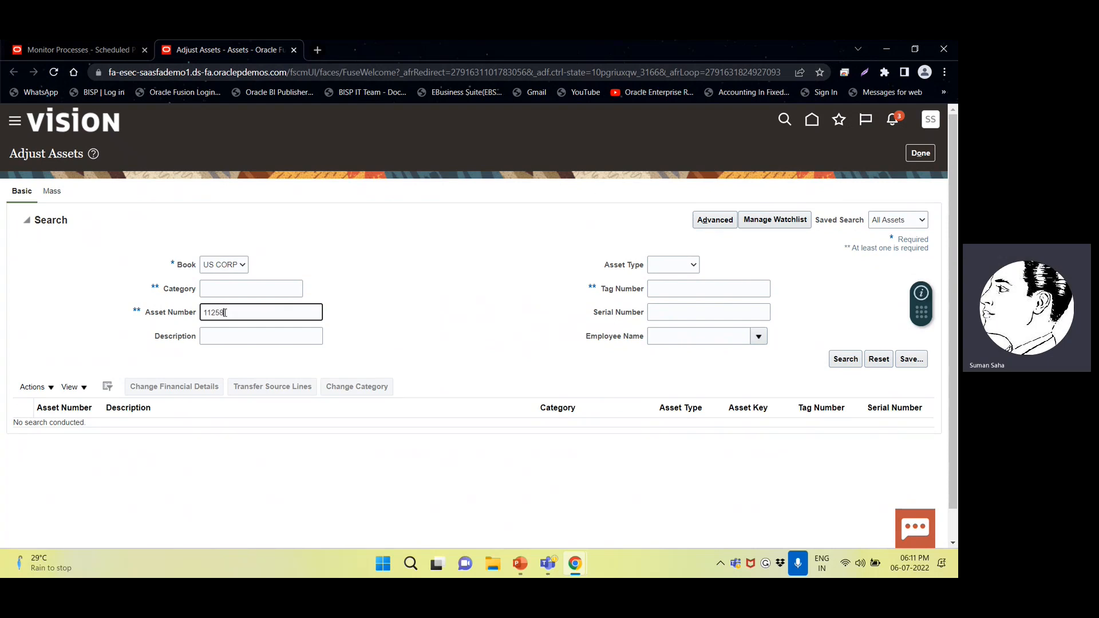
type("112581")
left_click(846, 360)
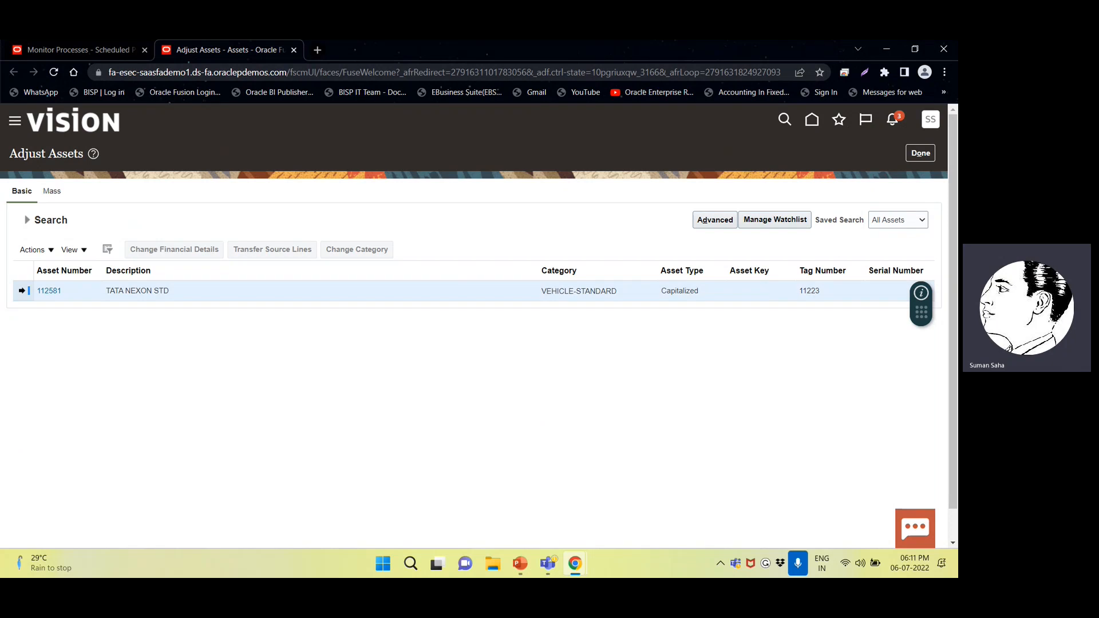
- Open the source line transfer for asset 112581, examine its source lines and destination asset search, and leave without transferring
left_click(281, 251)
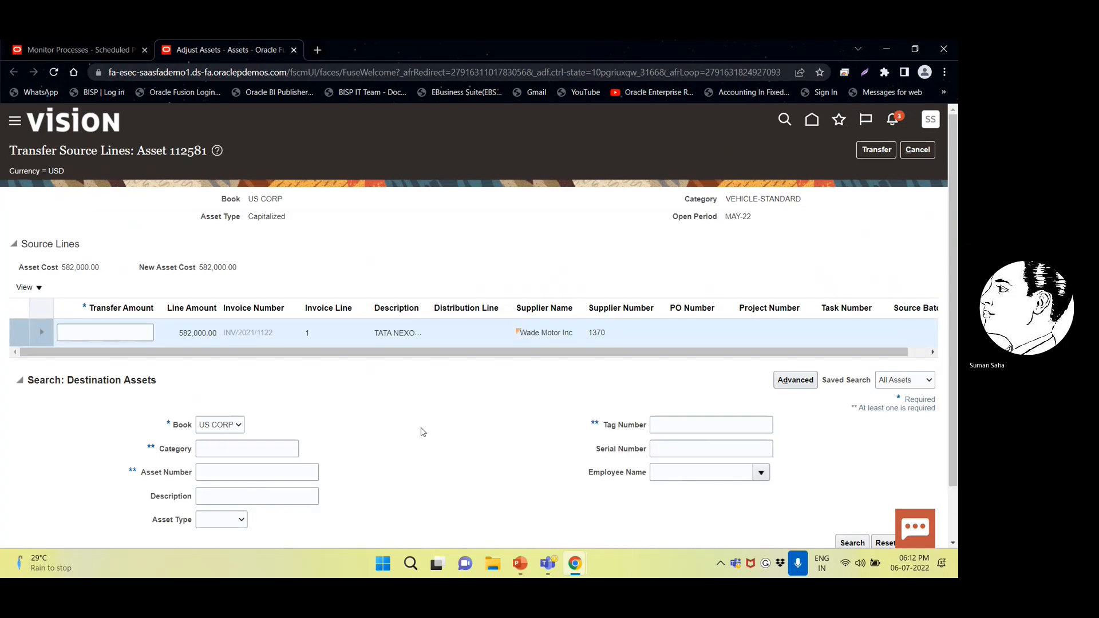
scroll(422, 431, "down", 1)
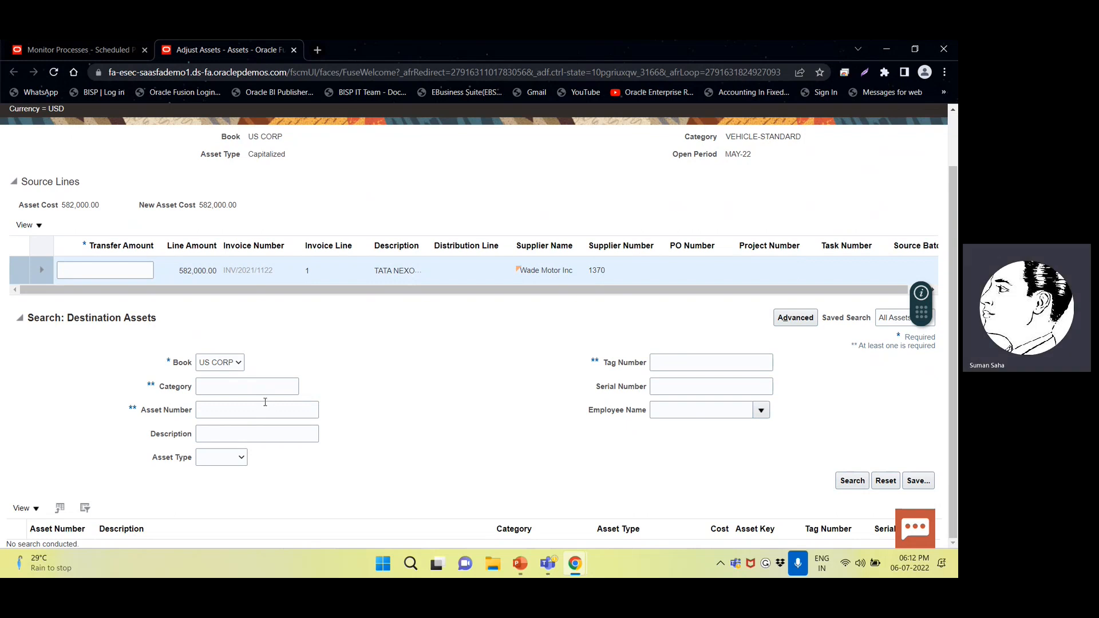
scroll(265, 405, "up", 1)
scroll(266, 406, "down", 1)
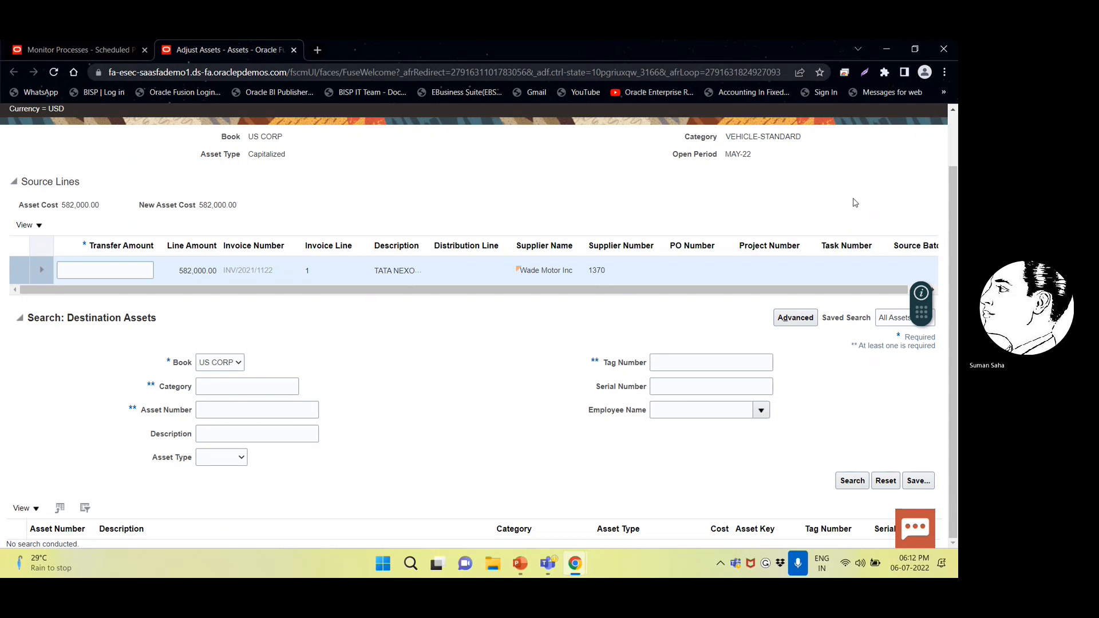
scroll(890, 187, "up", 1)
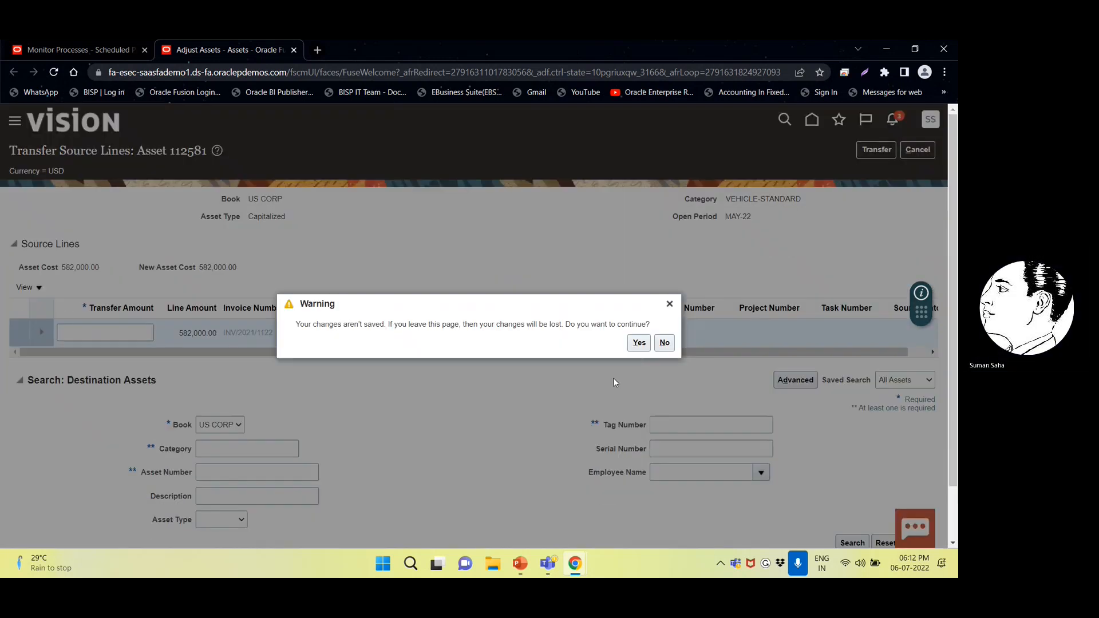
left_click(639, 343)
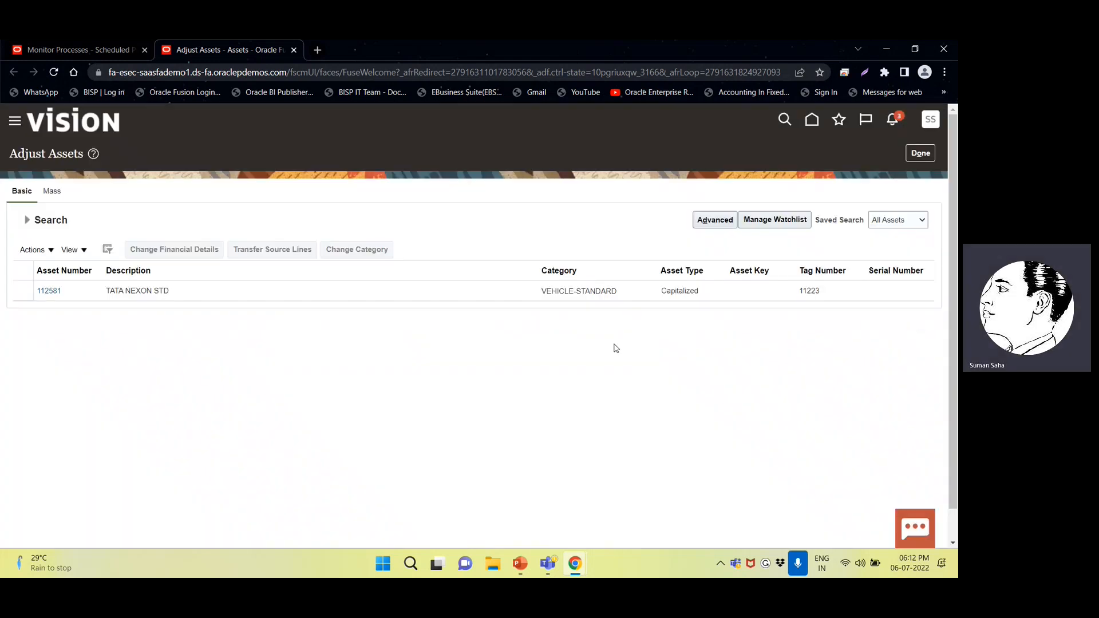
- Review the adjustment actions available for asset 112581 and return to the Assets overview
left_click(25, 290)
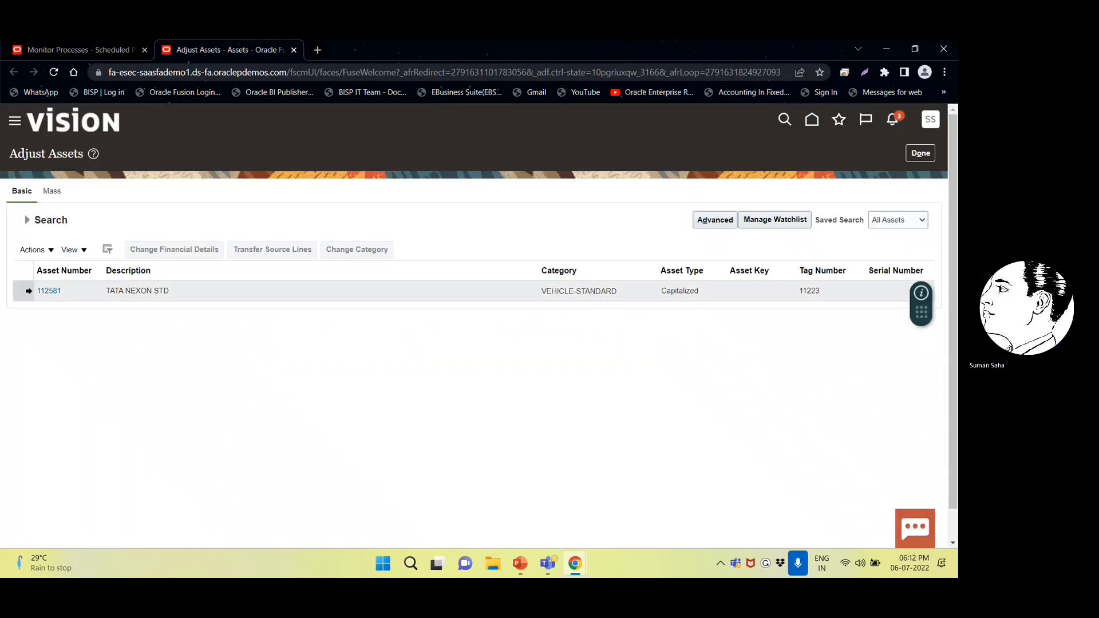
left_click(31, 249)
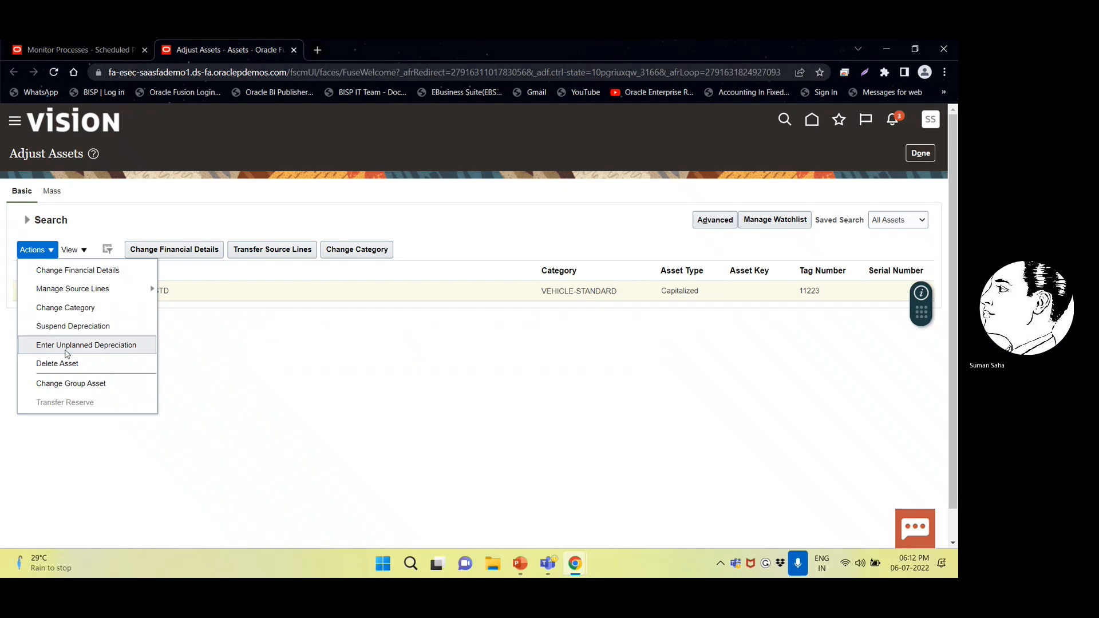
left_click(281, 370)
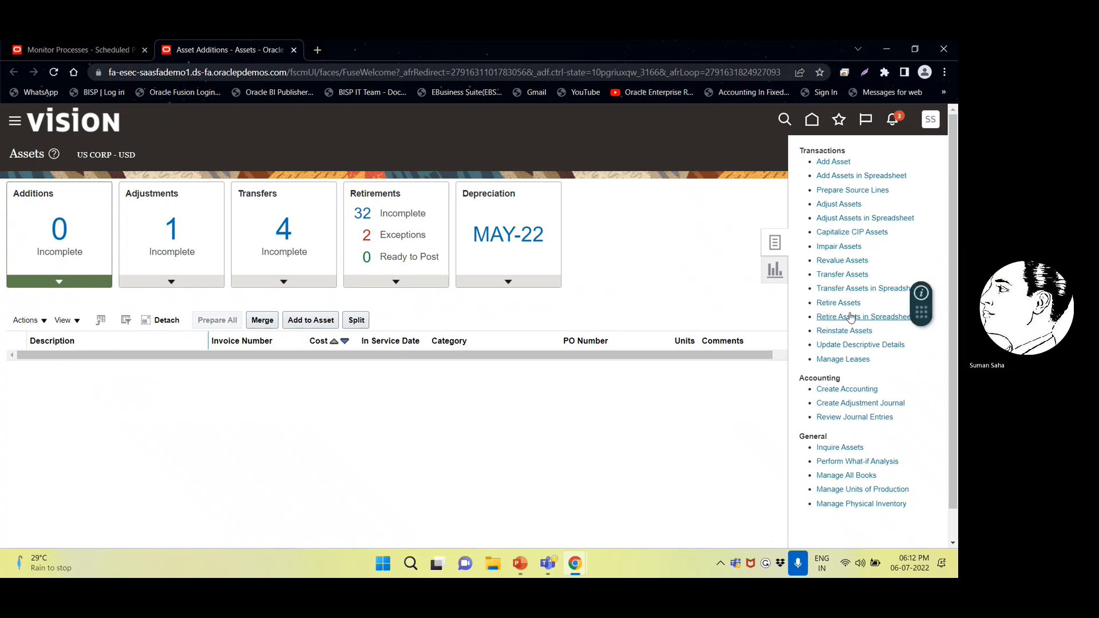
- Find asset 112581 in the US CORP book under Transfer Assets and open its asset transfer
left_click(851, 275)
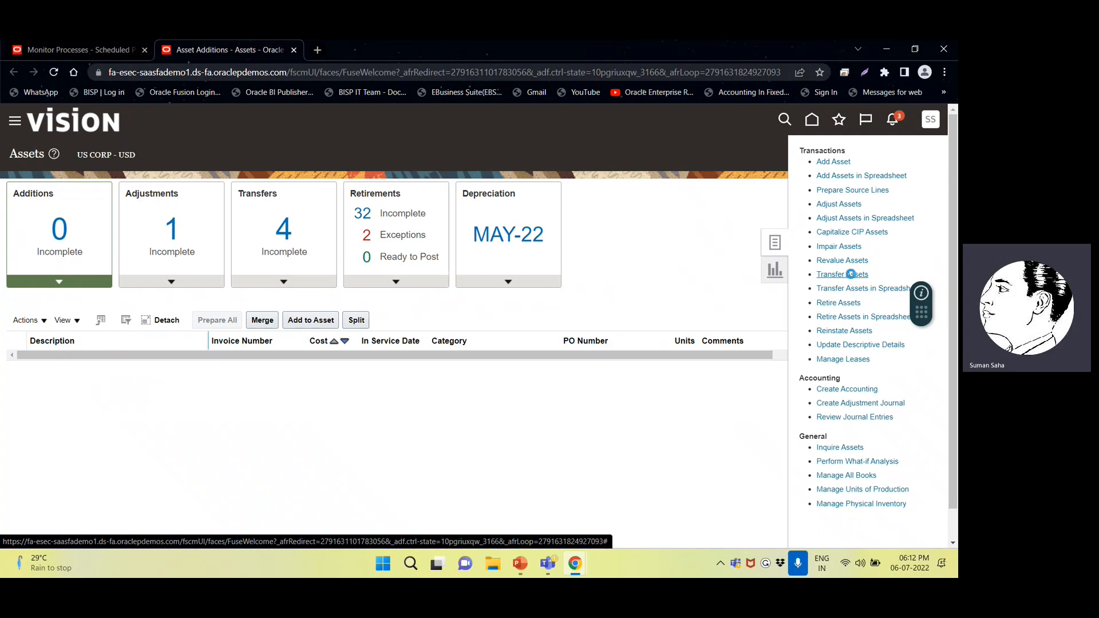
left_click(211, 314)
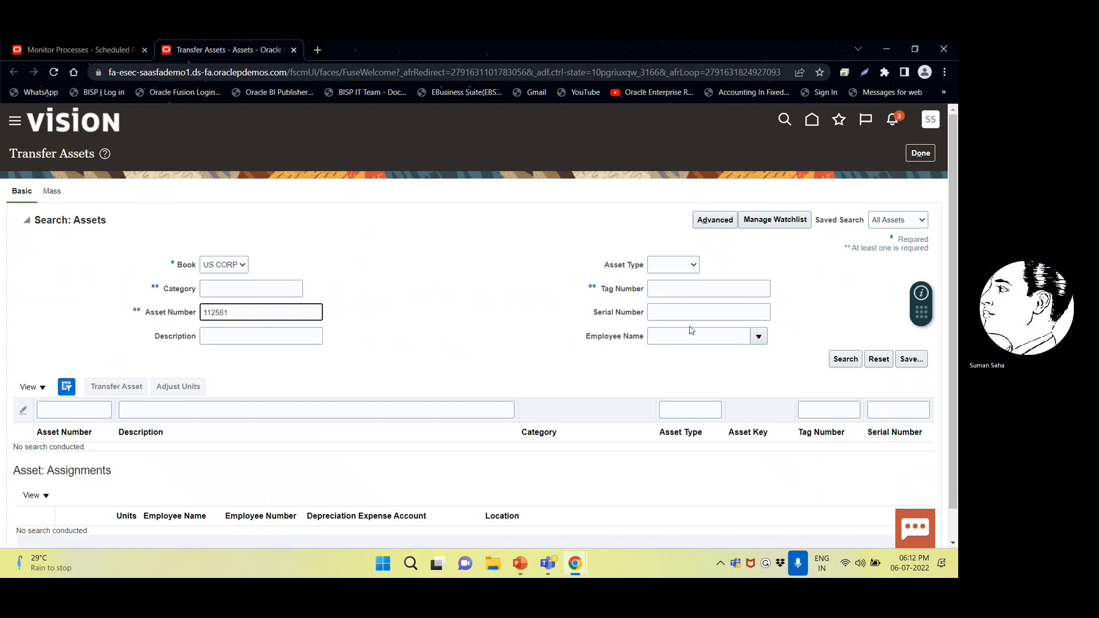
left_click(844, 359)
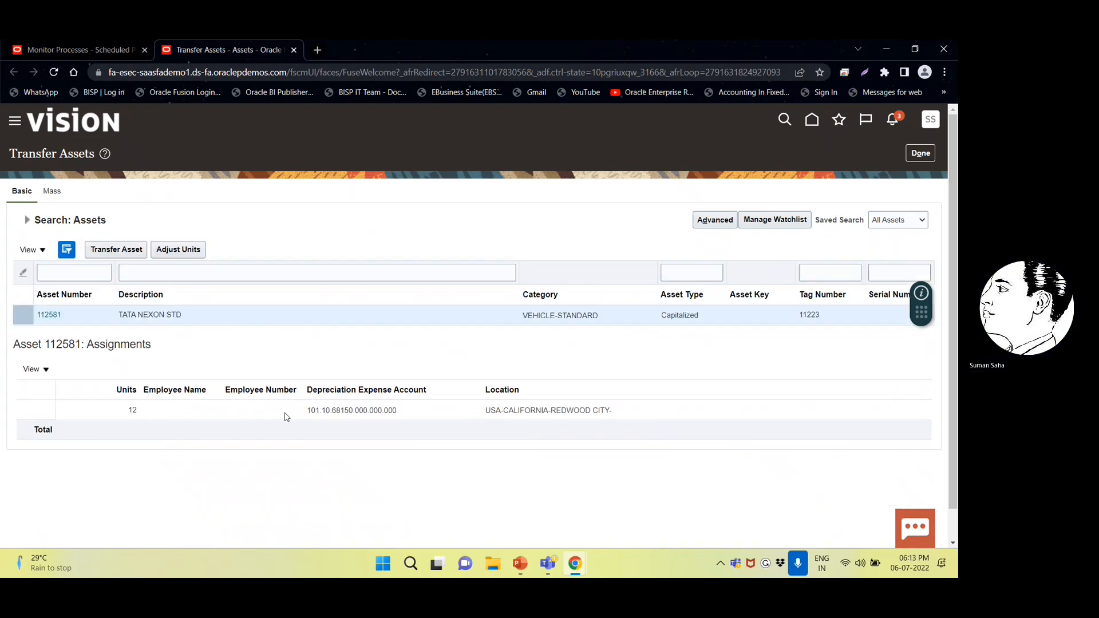
left_click(126, 251)
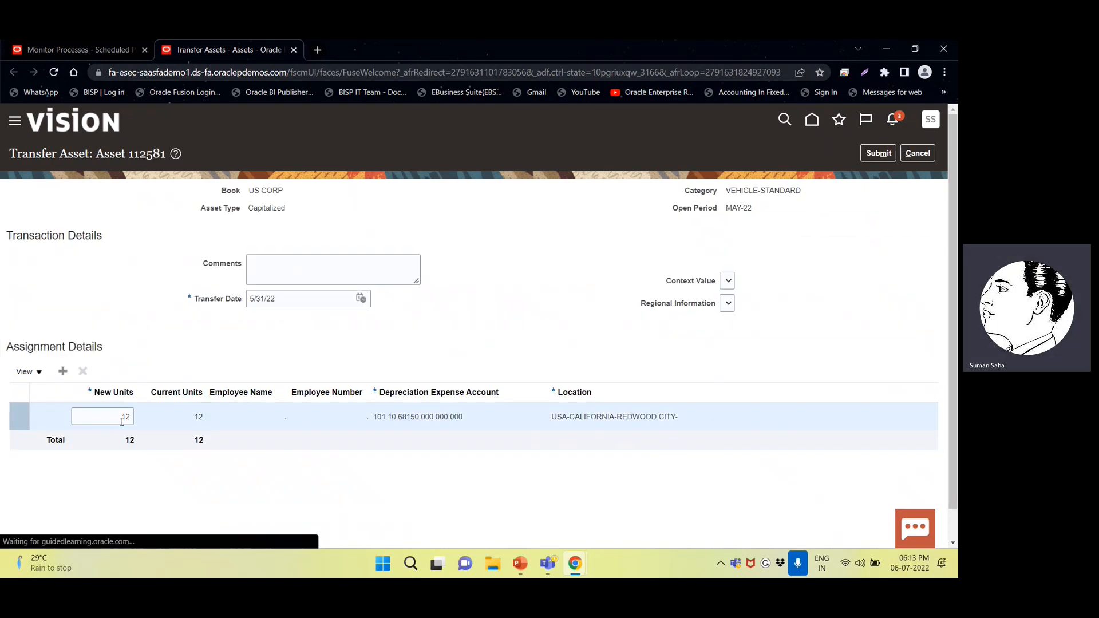
- Add an assignment line to the transfer and set new units to 6 on both the existing and the added line
left_click(65, 372)
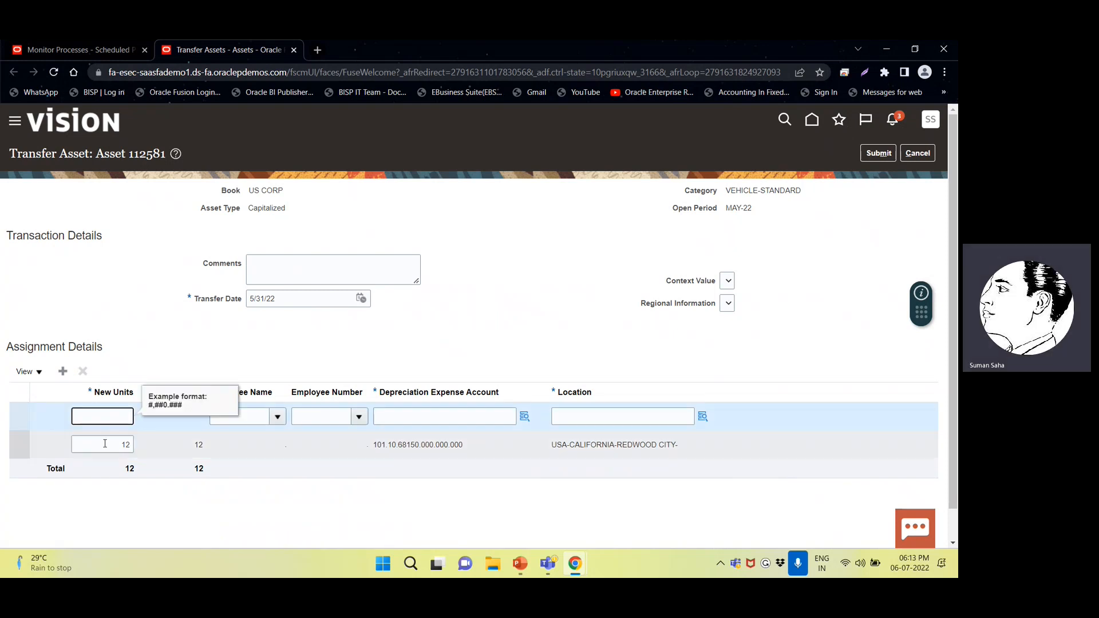
left_click(105, 443)
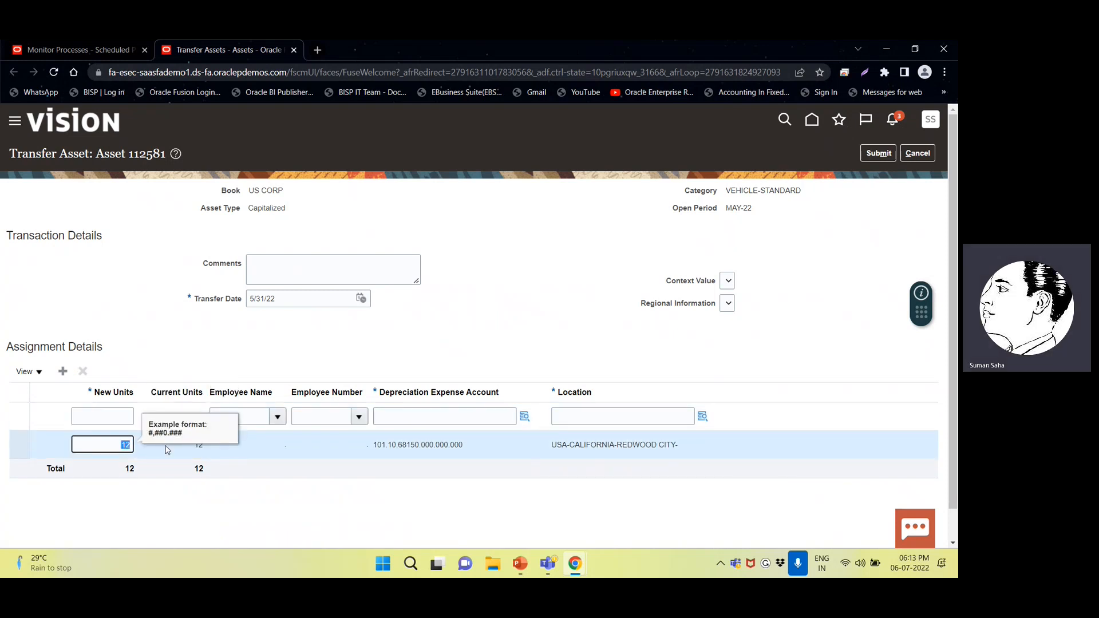
left_click(114, 413)
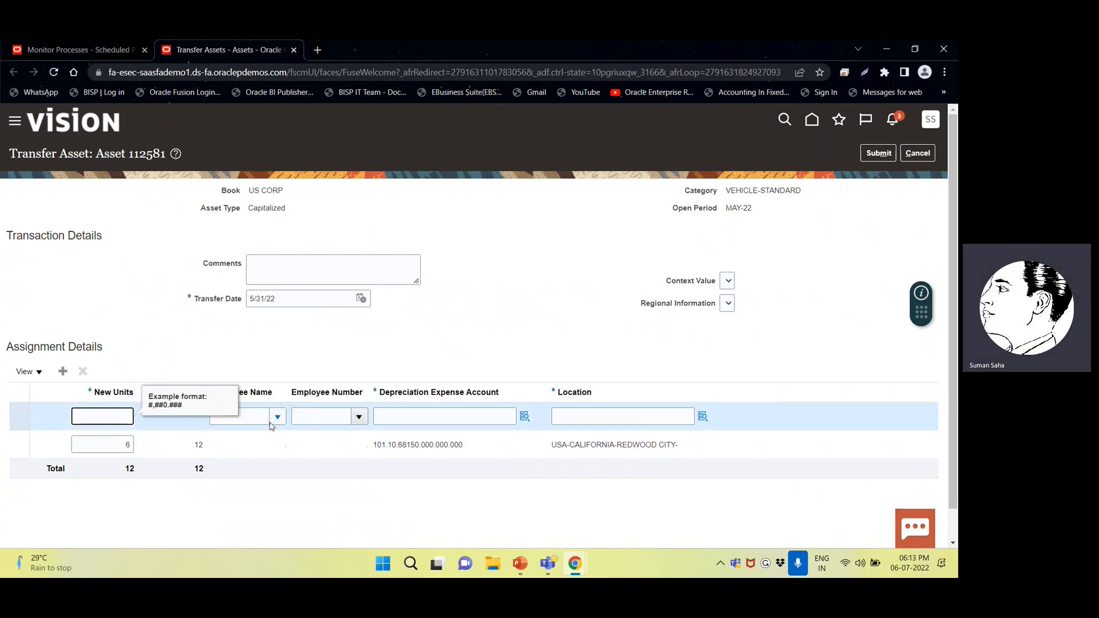
left_click(455, 347)
left_click(116, 417)
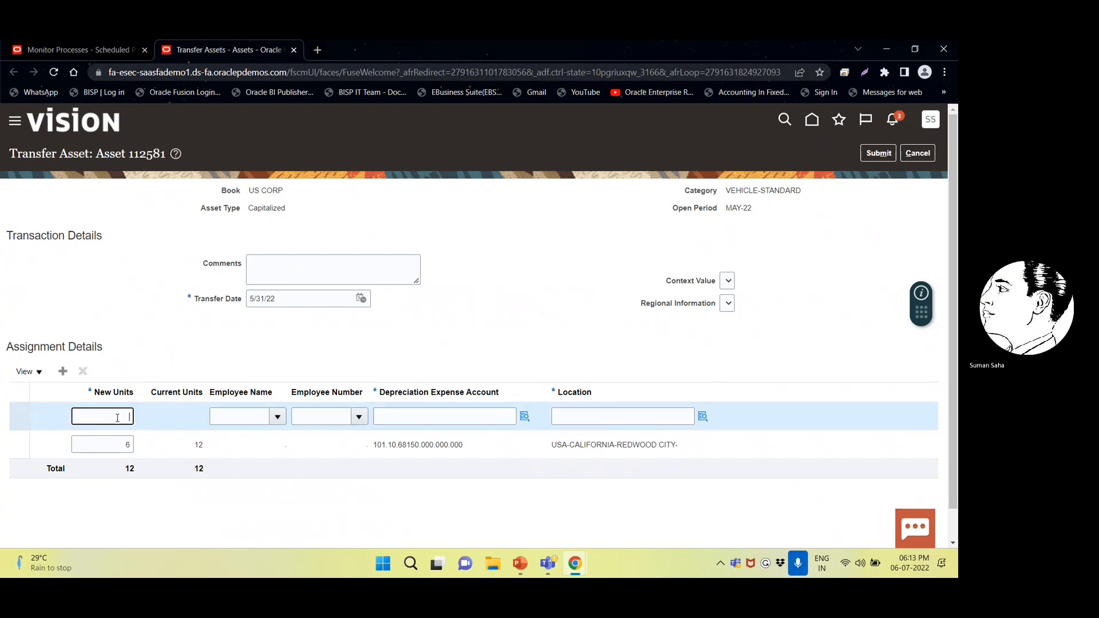
left_click(216, 416)
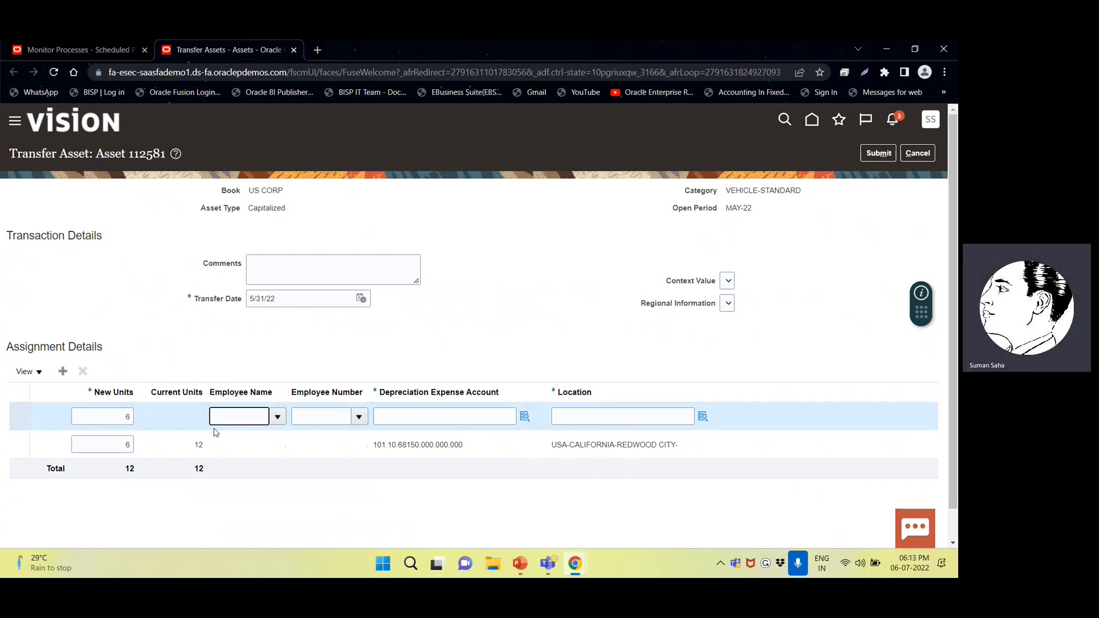
left_click(294, 416)
- Open the depreciation expense account segments of the added assignment line and enter 685 in the account segment
left_click(412, 413)
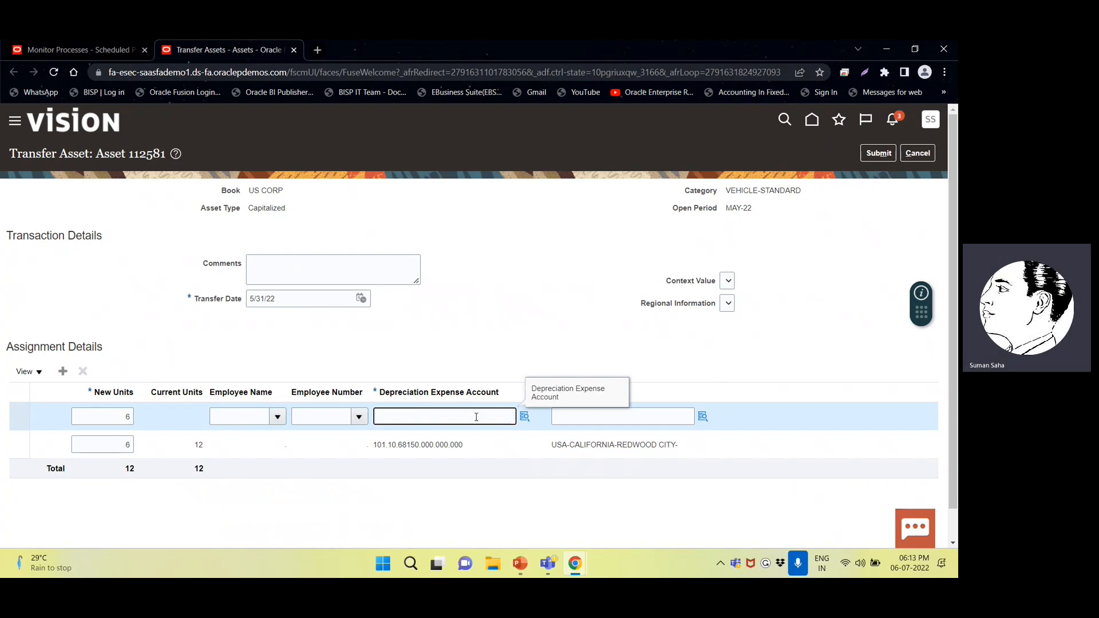
left_click(530, 422)
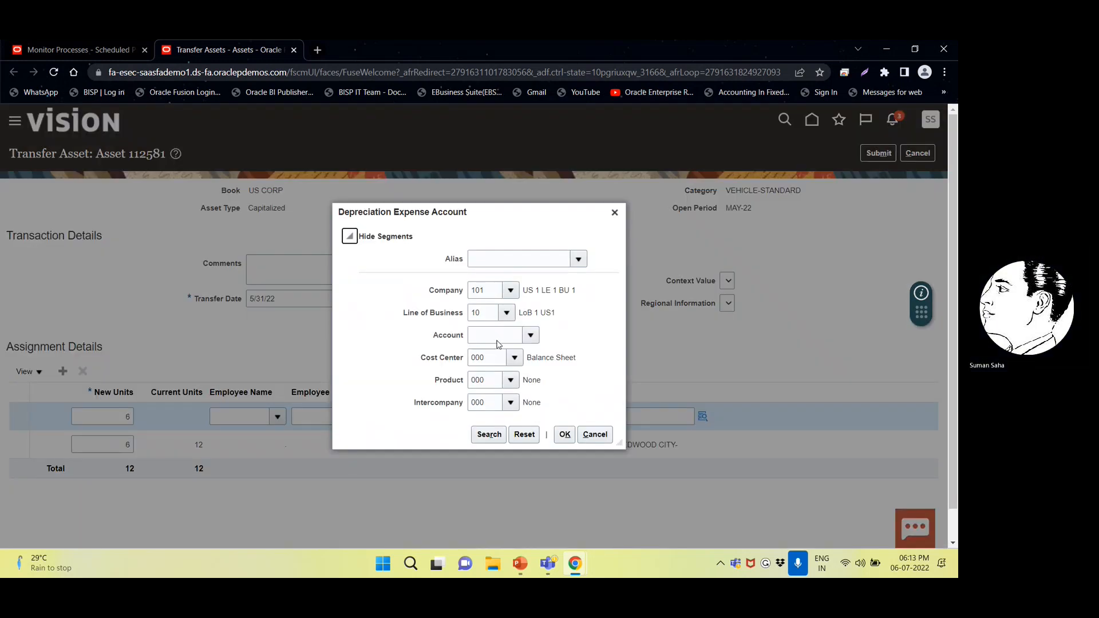
left_click(497, 338)
type("68")
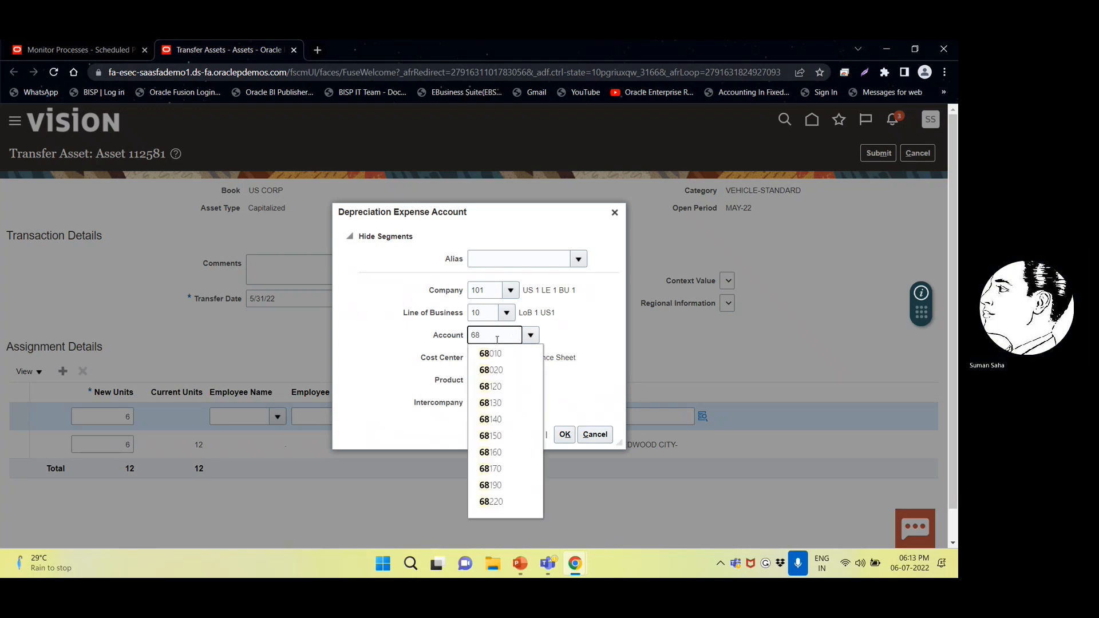
type("581")
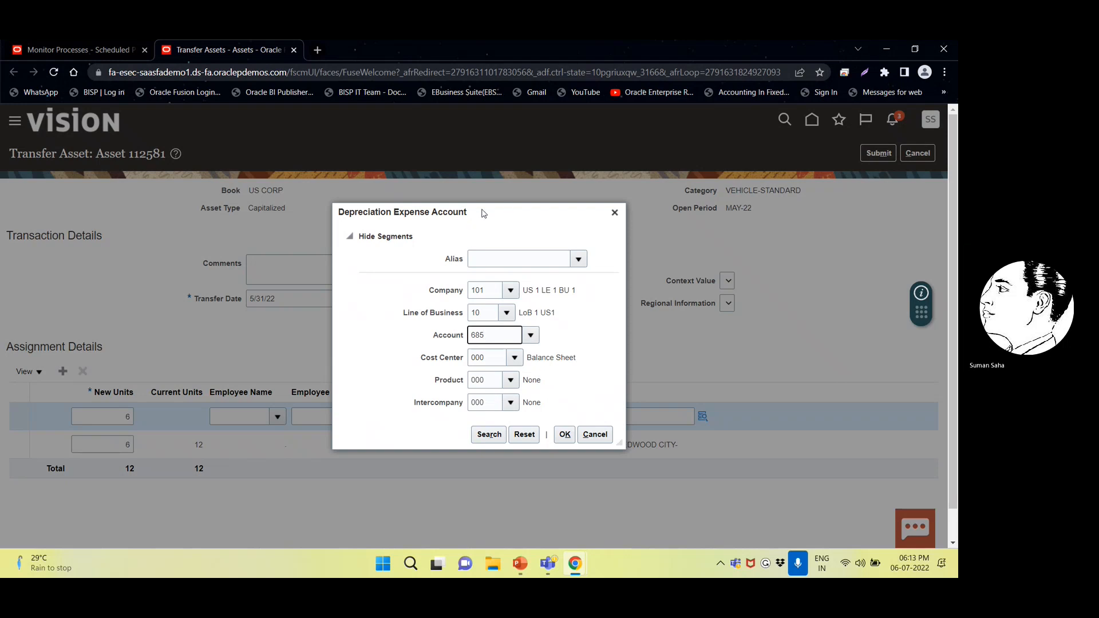
- Set the new assignment line's depreciation expense account to 101.10.68150.000.000.000
left_click_drag(483, 213, 625, 183)
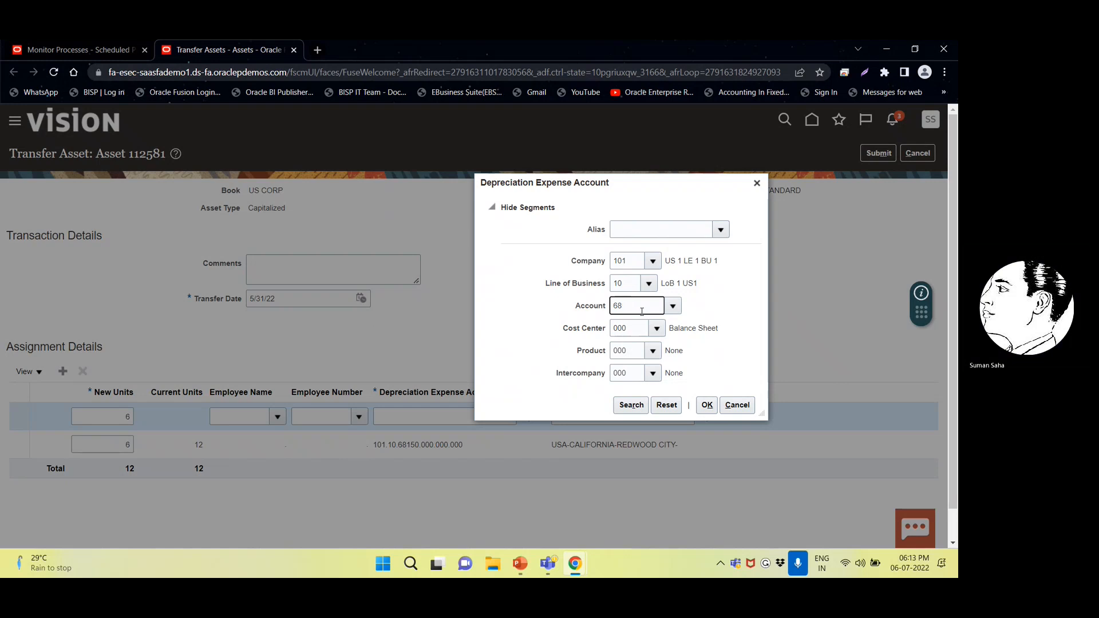
key("BackSpace")
type("150")
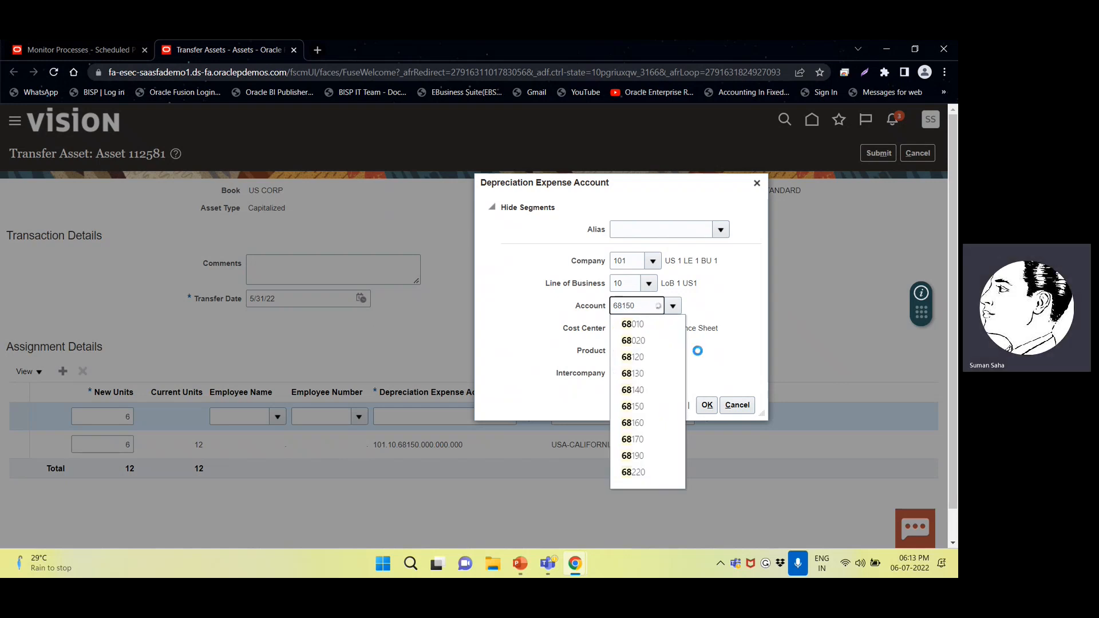
key("Tab")
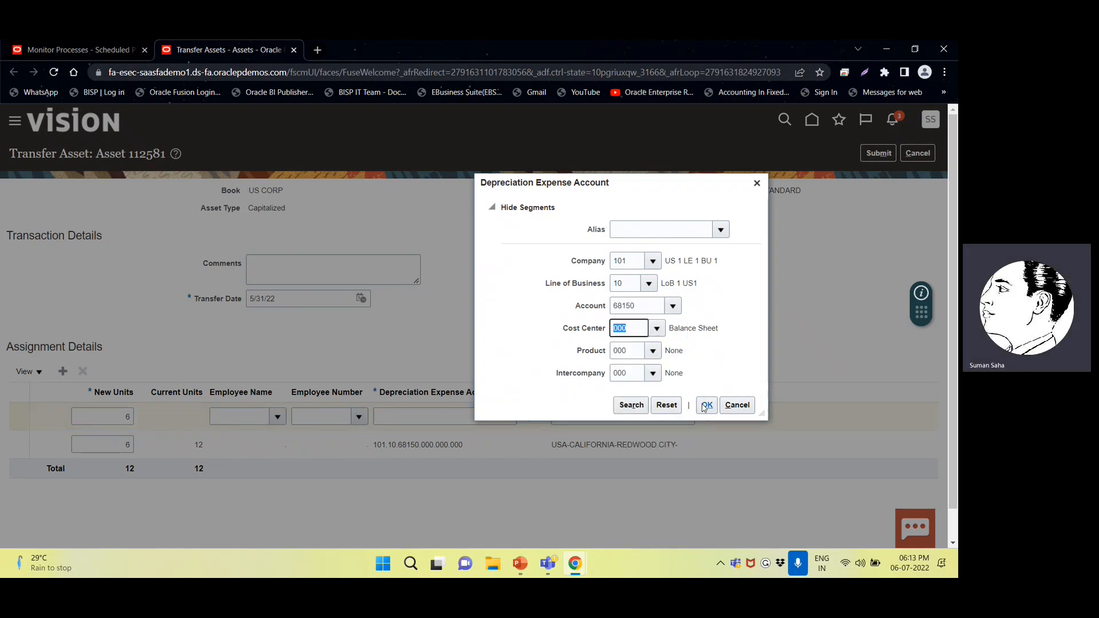
left_click(706, 405)
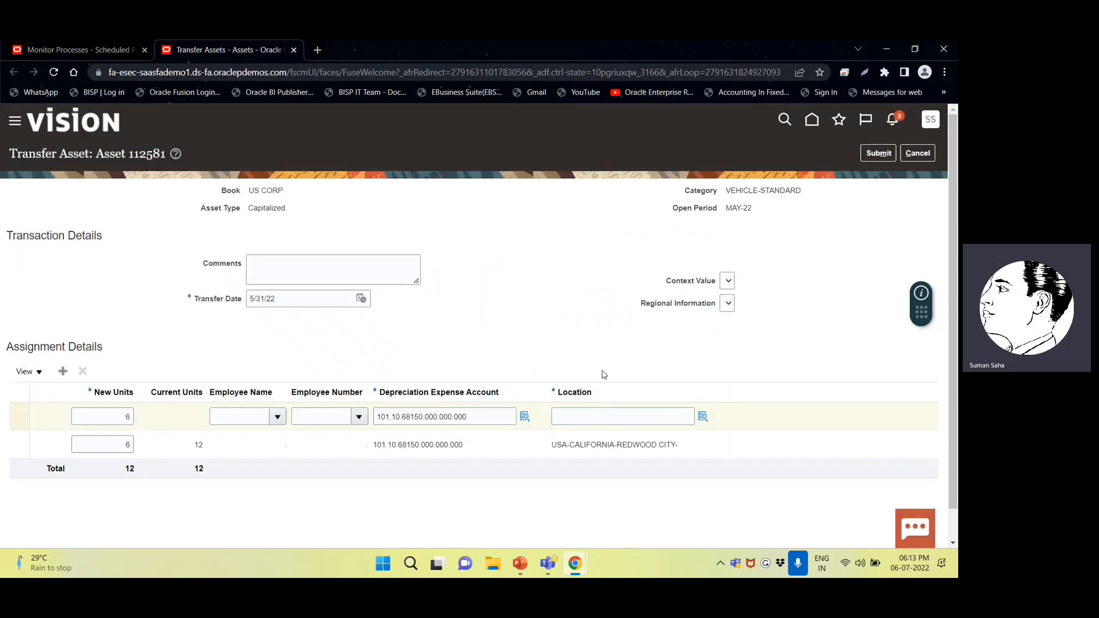
- Look up the locations and assign USA-NEW YORK-NEW YORK to the new assignment line
left_click(702, 417)
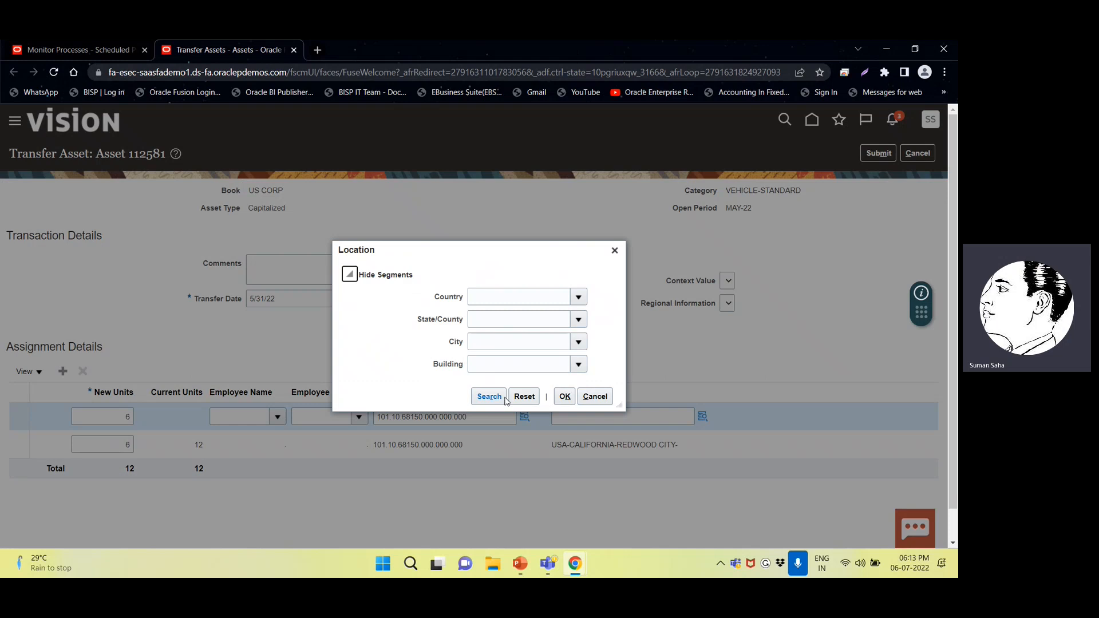
double_click(484, 399)
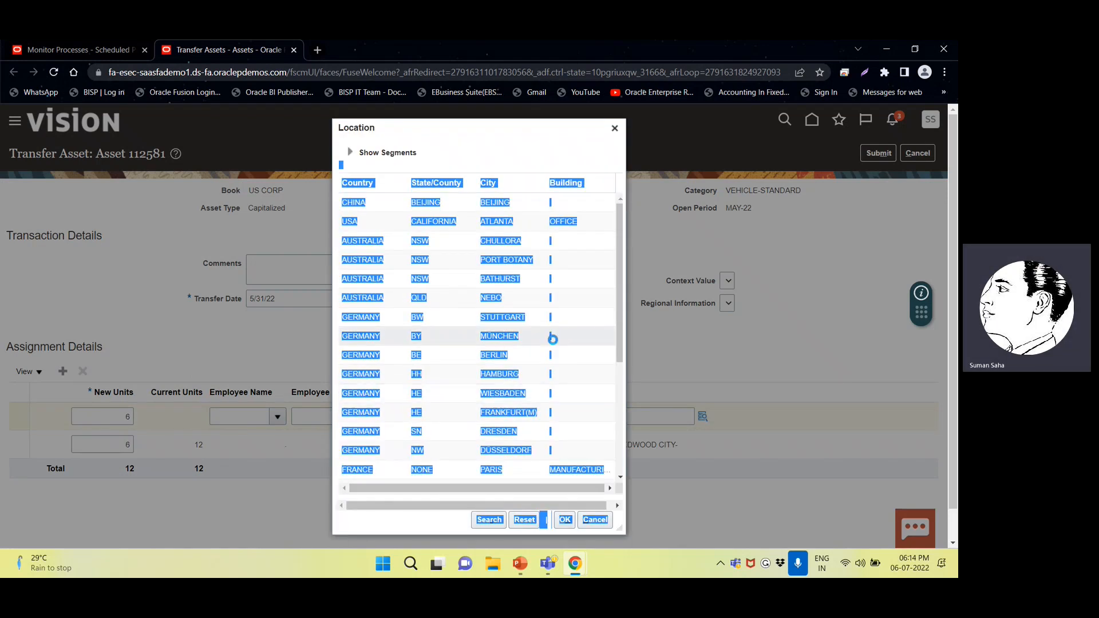
left_click_drag(620, 350, 638, 454)
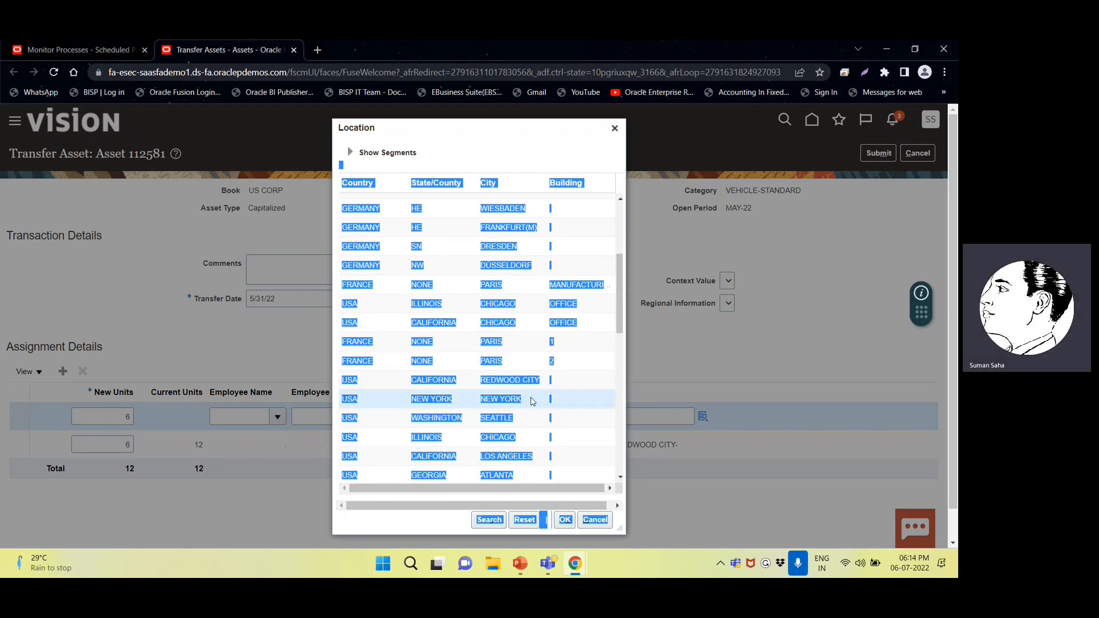
left_click(352, 399)
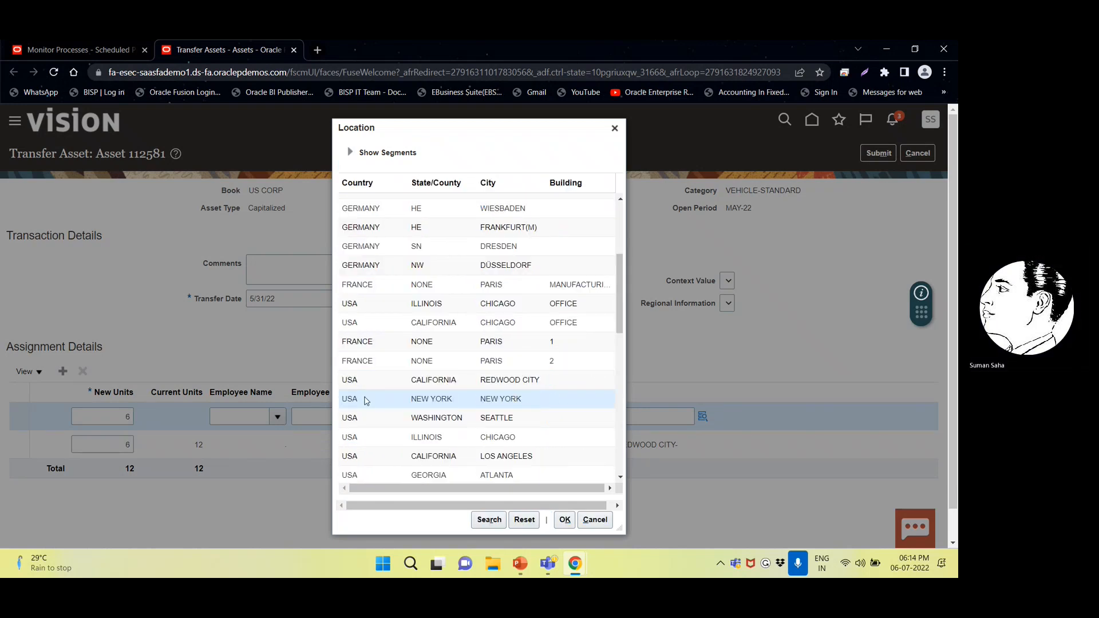
left_click(565, 520)
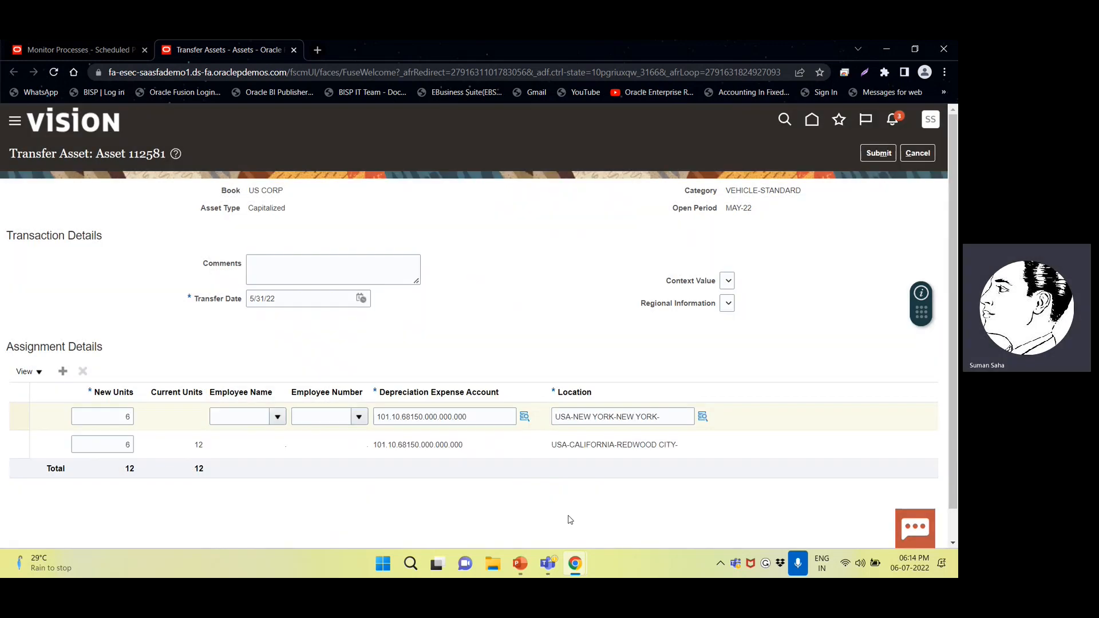
- Enter the transfer comment "UNIT TRANSFERED TO NY" and submit the transfer of asset 112581
left_click(309, 269)
type("TRF")
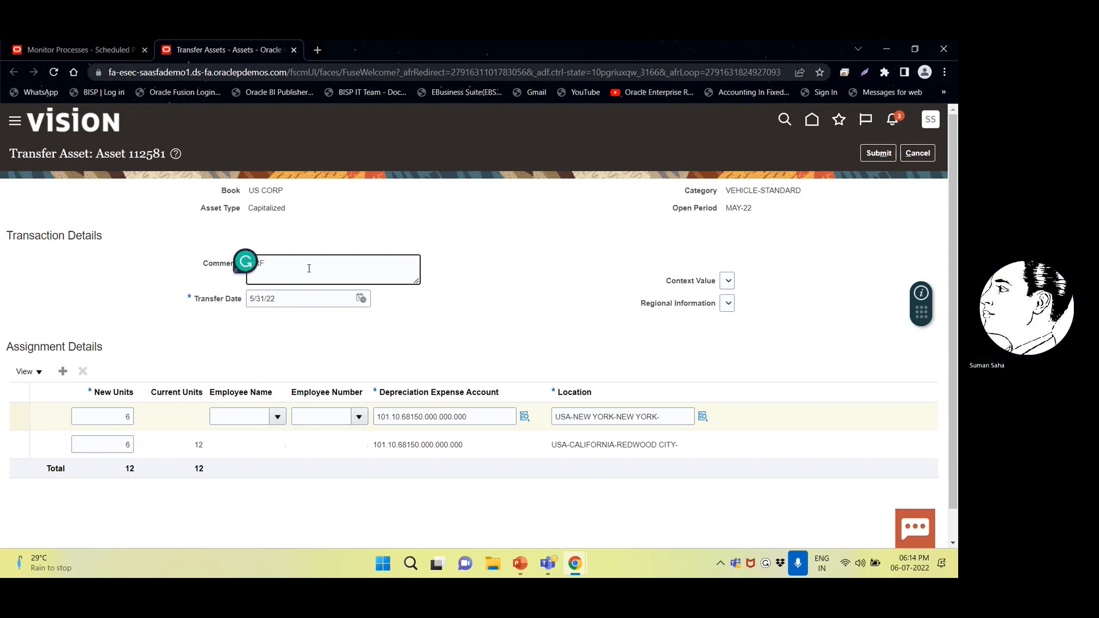
key("BackSpace")
key("BackSpace")
key("BackSpace")
type("UNIT")
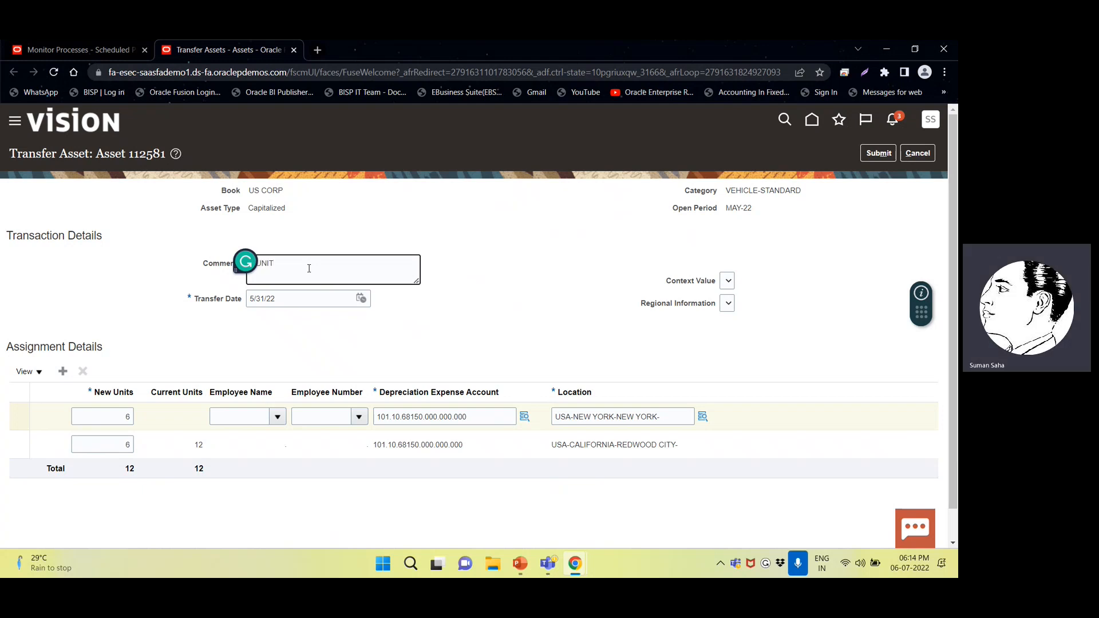
type(" TR")
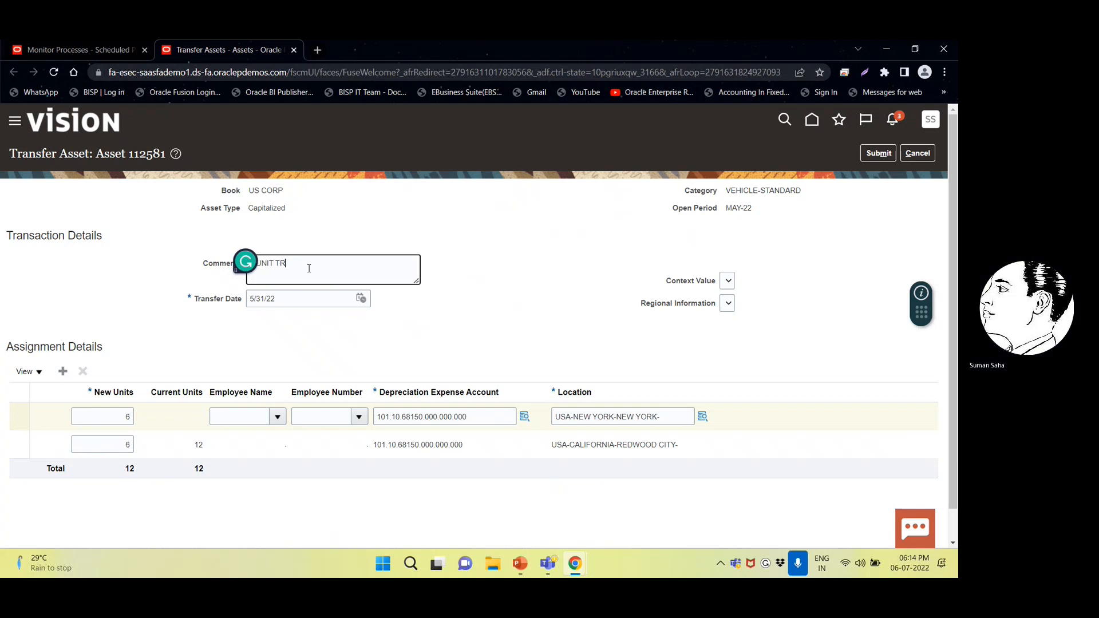
type("ANSFERED TO NY")
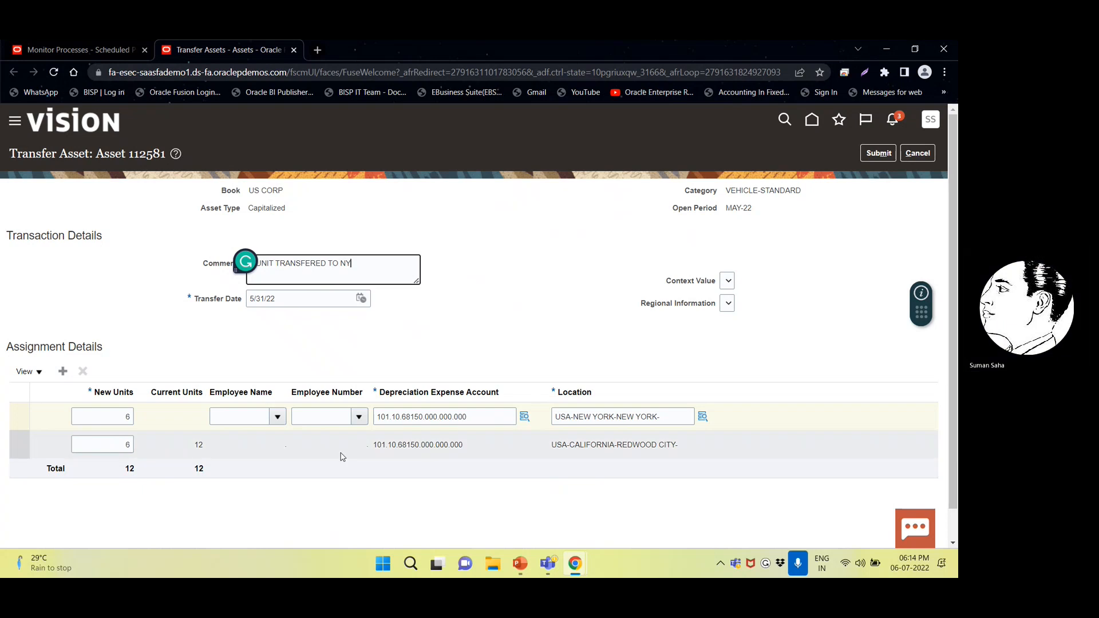
left_click(883, 160)
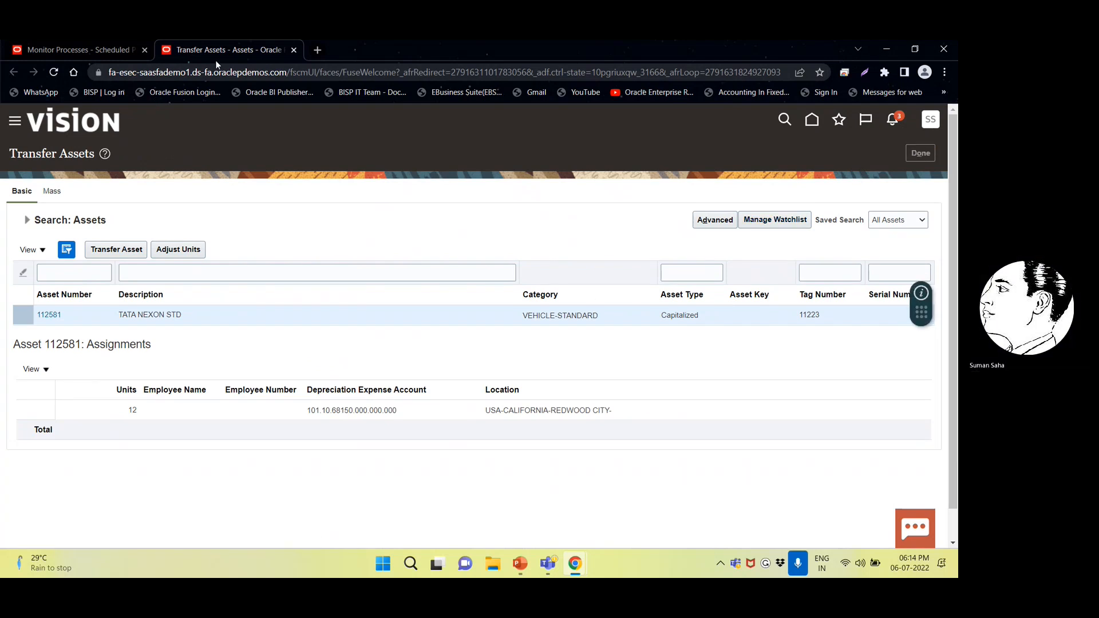
- Refresh the scheduled processes list to check the status of the latest Post Online Assets Transactions run
left_click(122, 50)
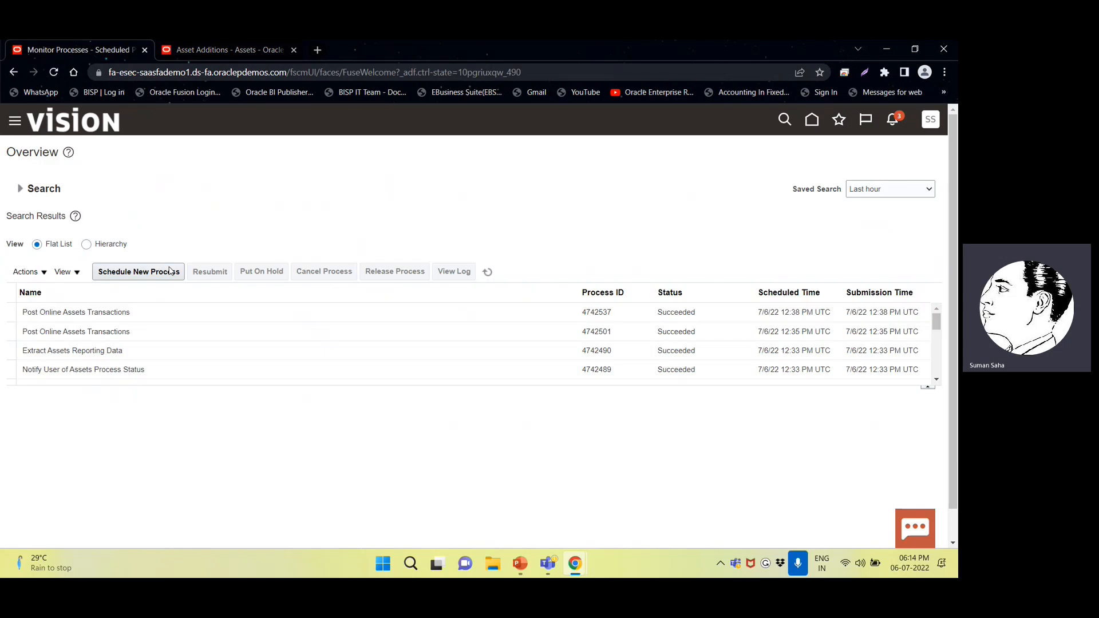
left_click(487, 270)
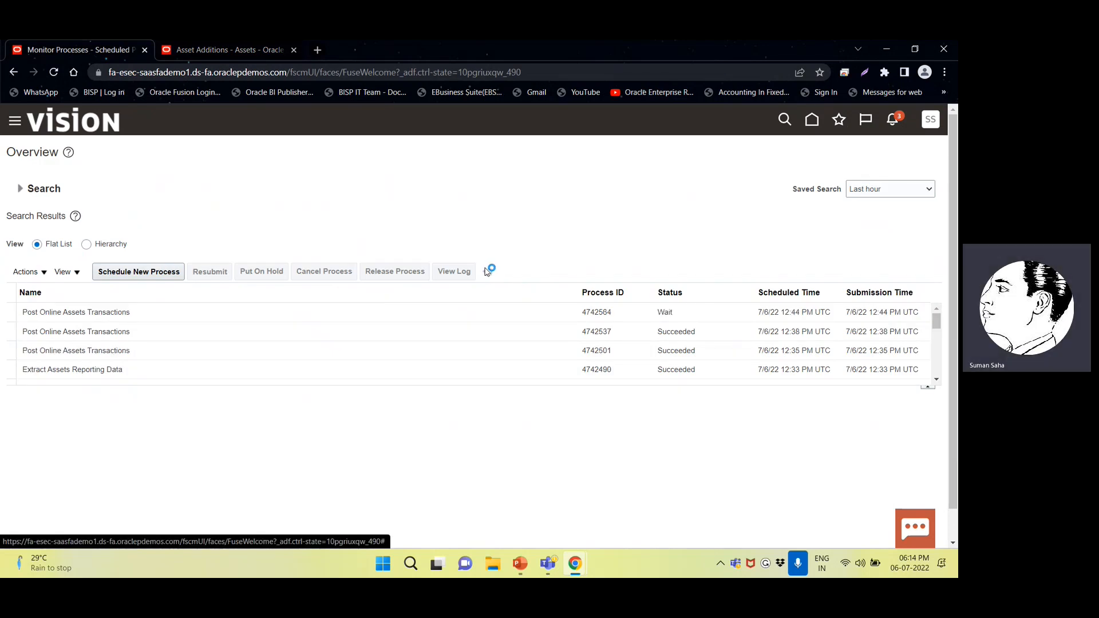
left_click(487, 271)
left_click(486, 271)
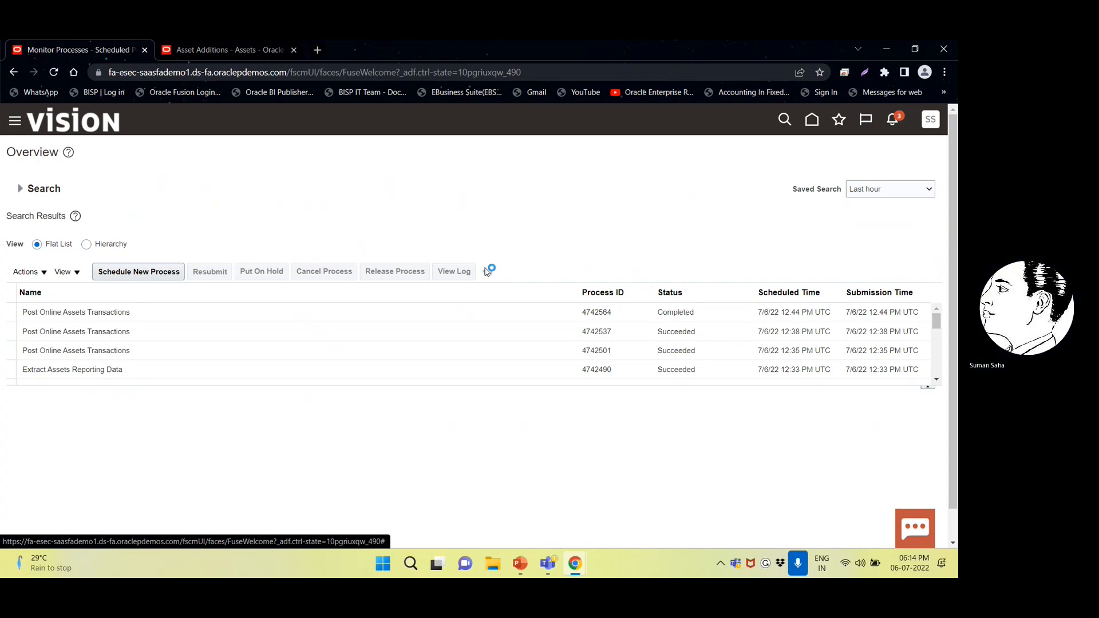
left_click(486, 271)
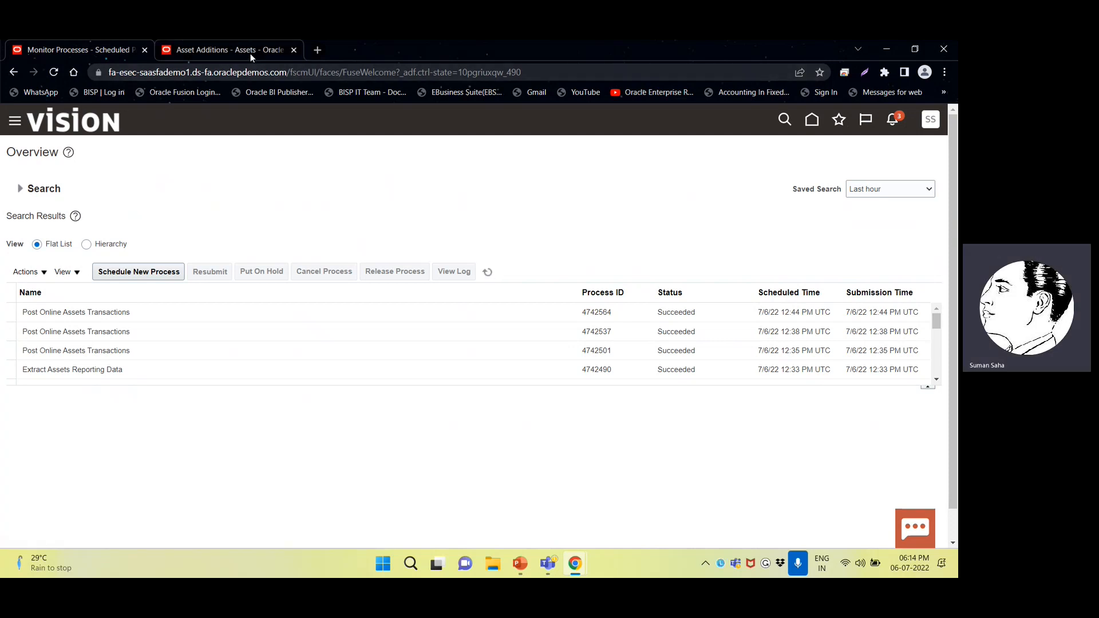
- Inquire on asset 112581, review its transfer transaction and the unit assignments by location, and return to the Assets overview
left_click(250, 51)
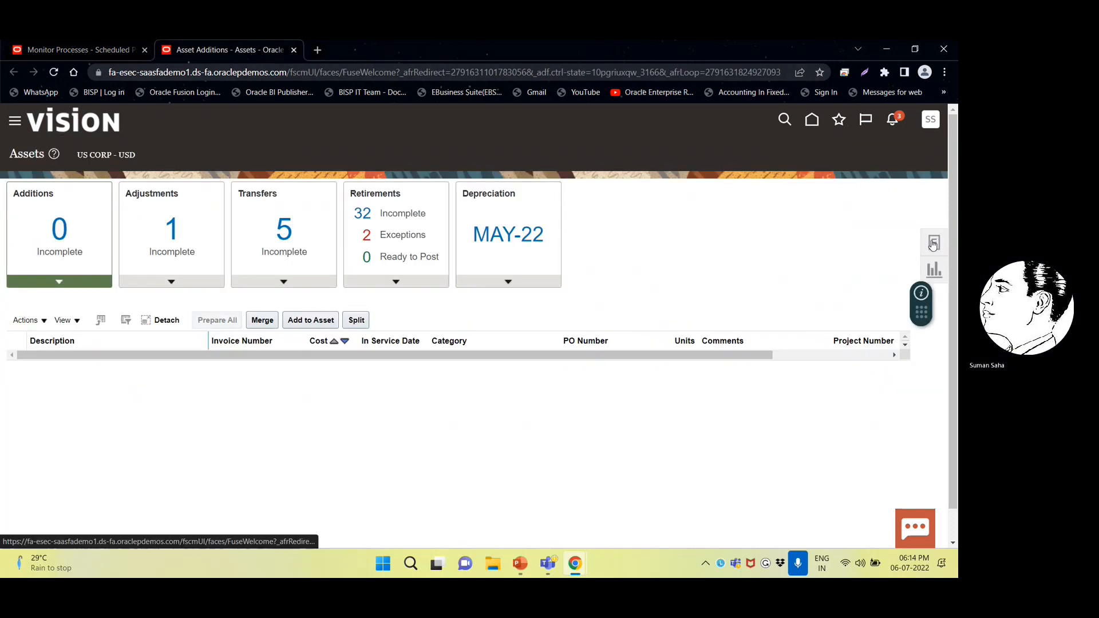
left_click(933, 242)
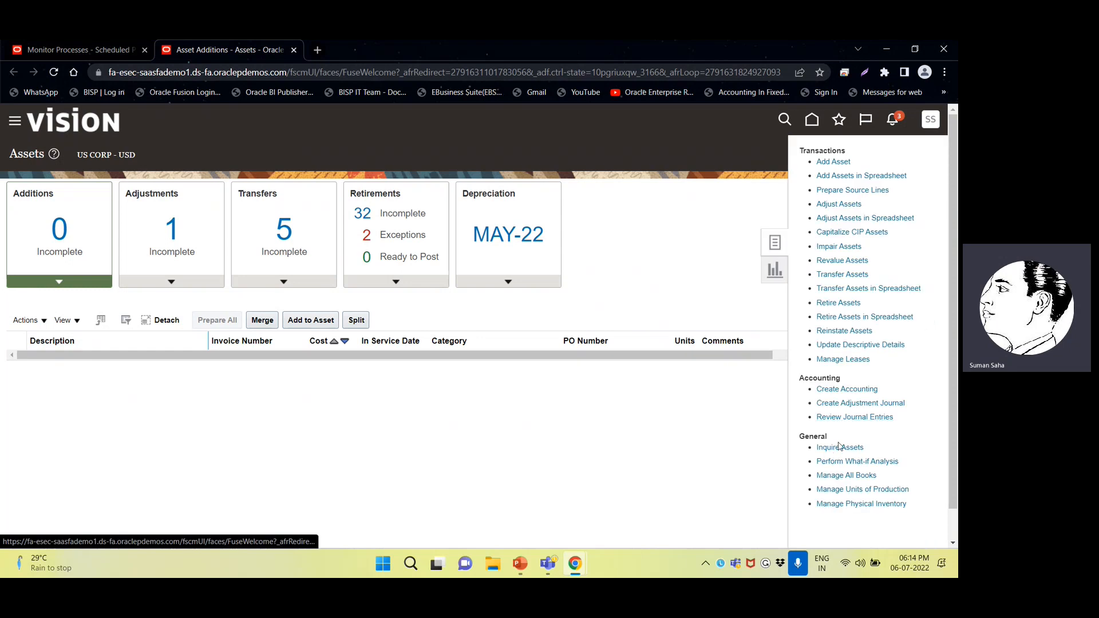
left_click(840, 448)
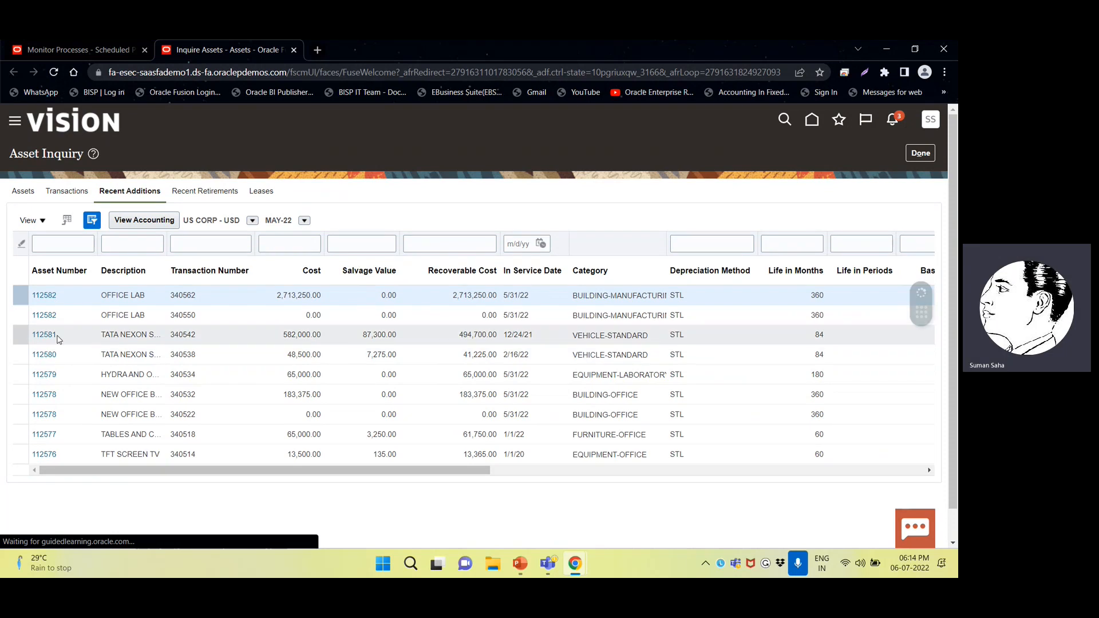
left_click(45, 336)
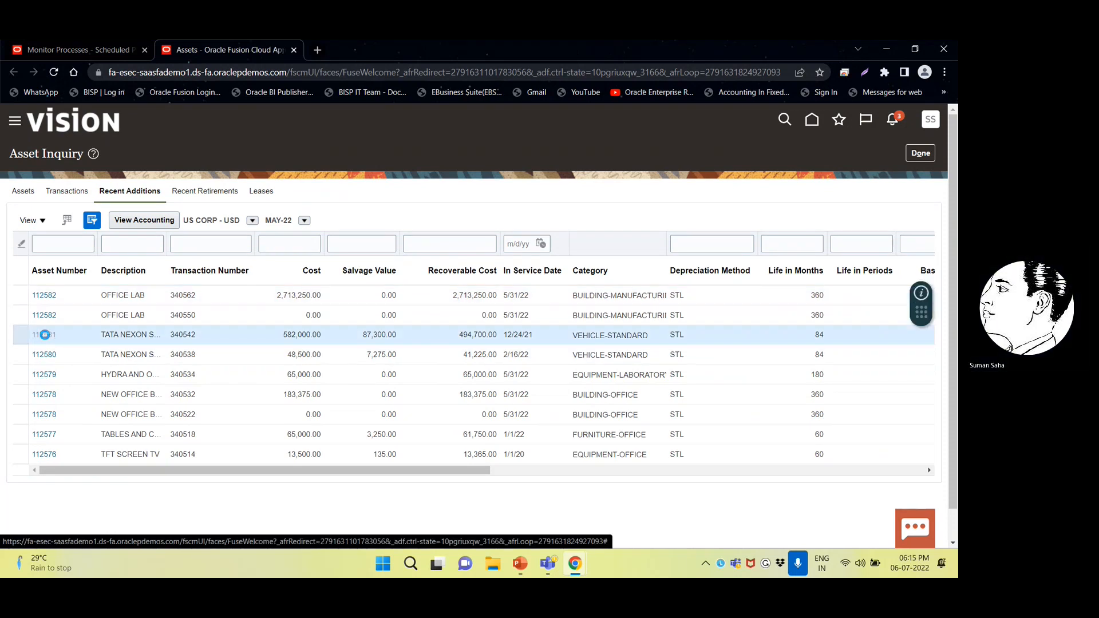
scroll(439, 355, "down", 3)
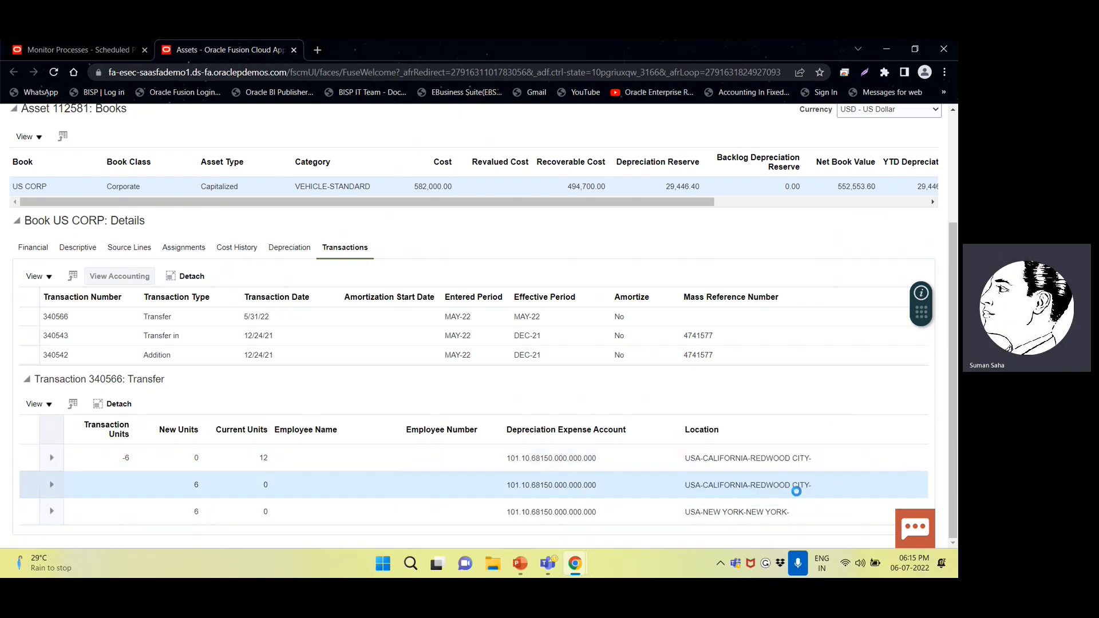
scroll(690, 398, "up", 3)
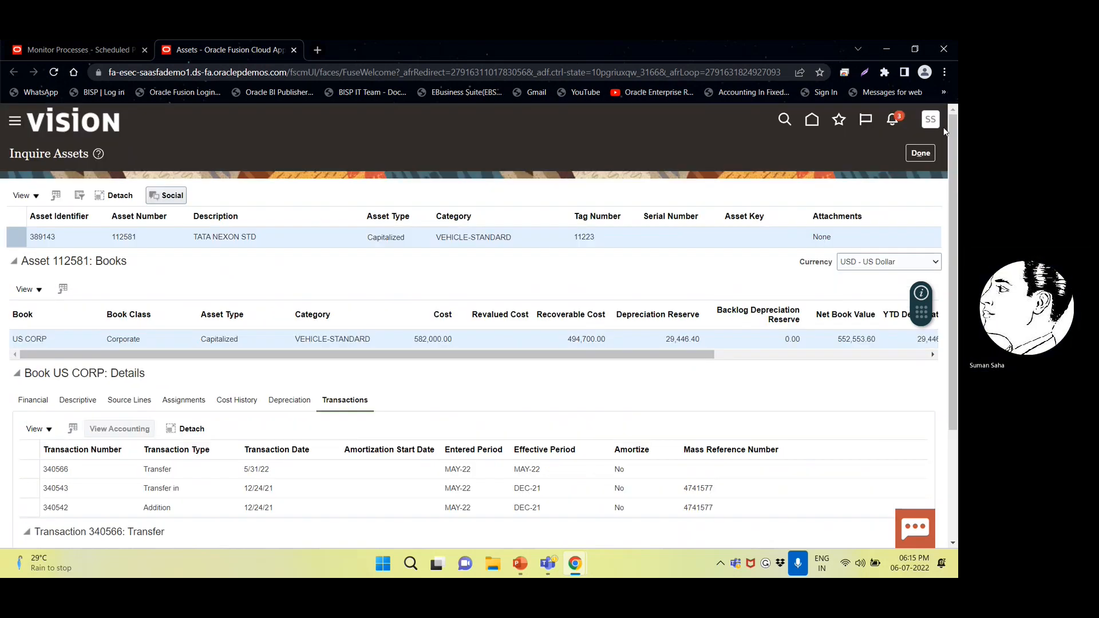
left_click(920, 153)
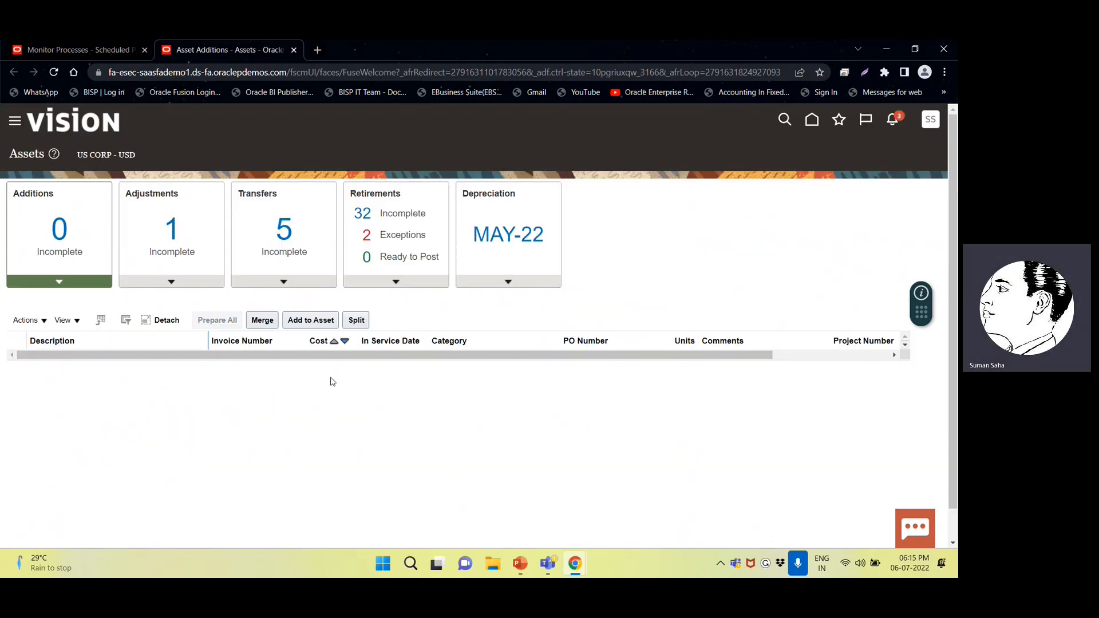
left_click(520, 563)
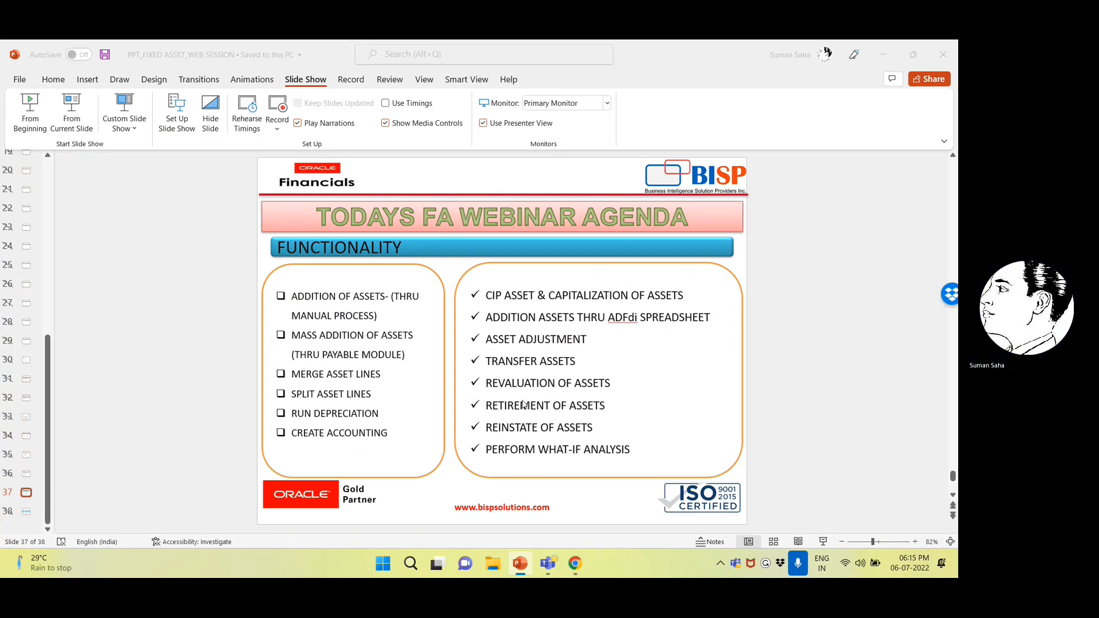
key("alt+Tab")
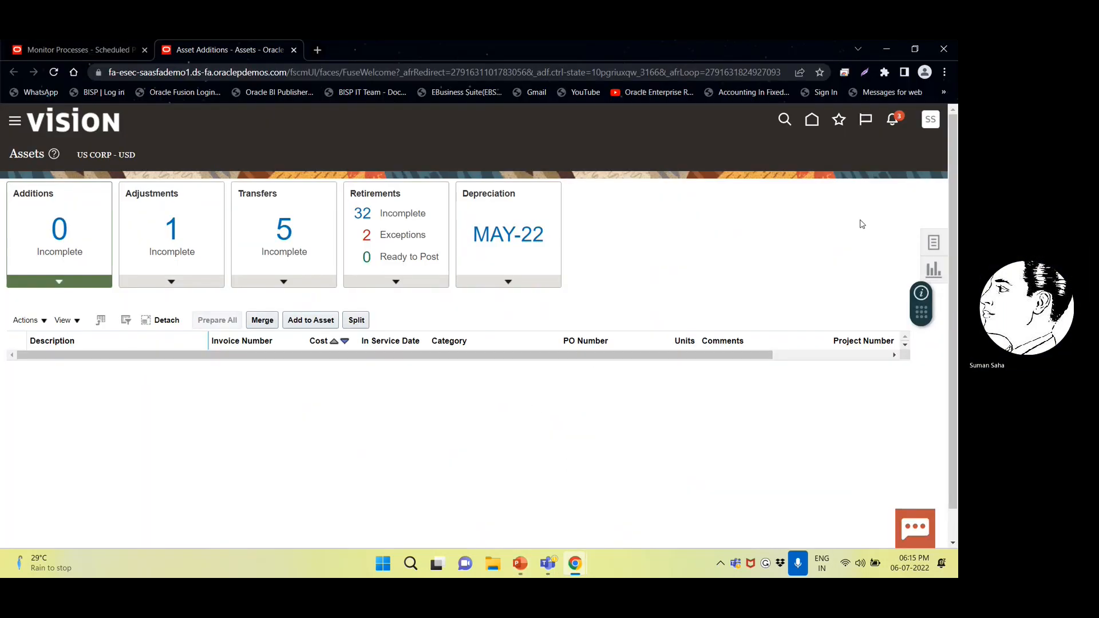
- Open Retire Assets and search the US CORP book for asset number 112581
left_click(933, 241)
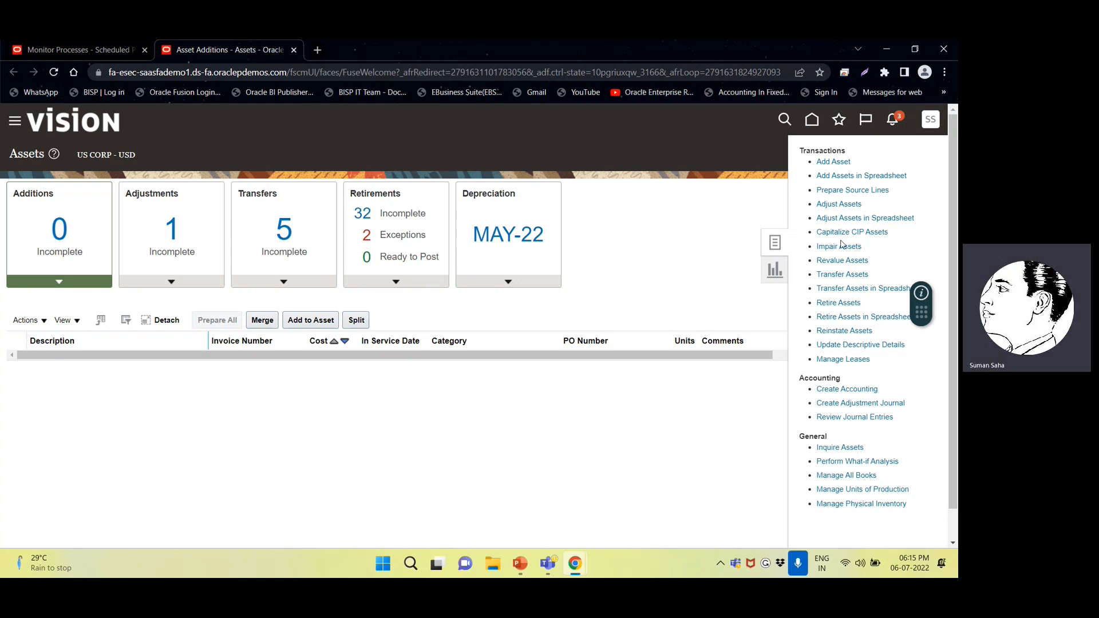
left_click(835, 301)
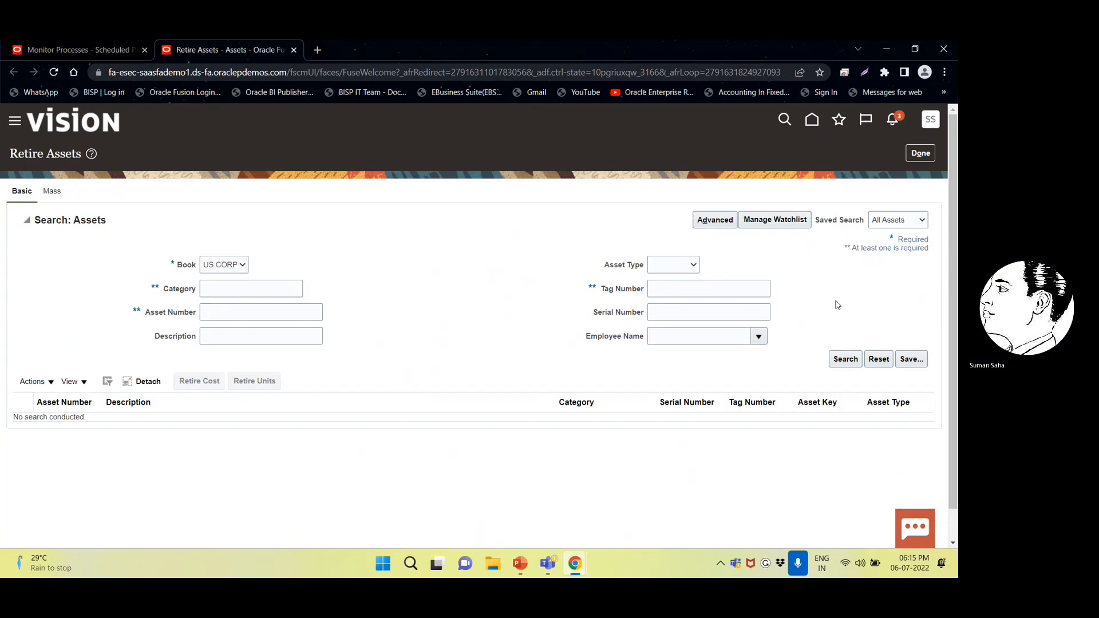
left_click(265, 314)
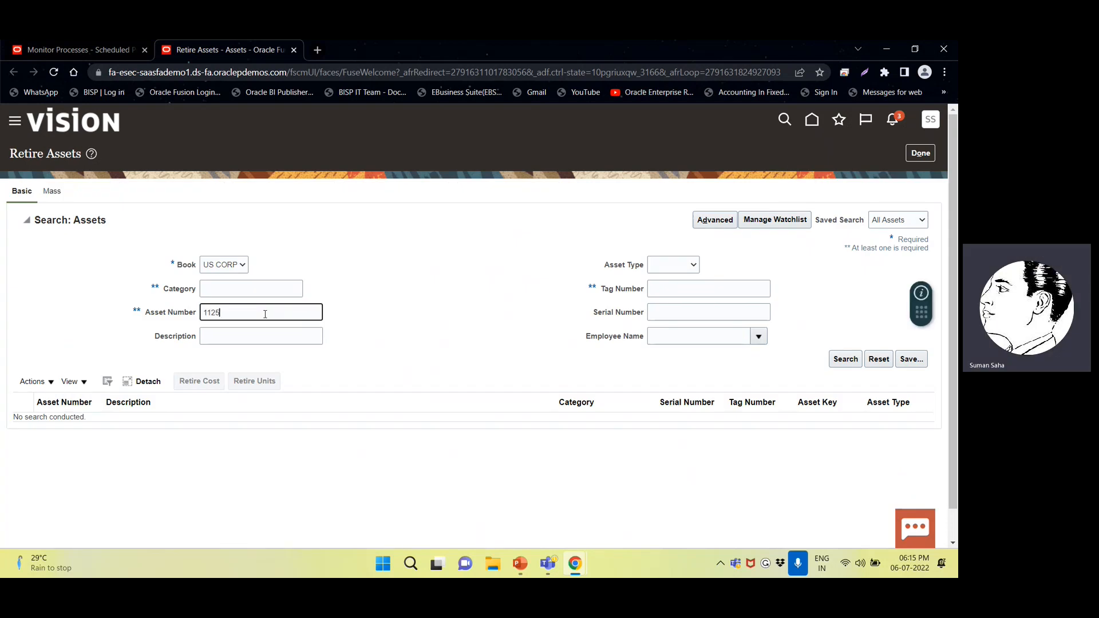
type("112581")
left_click(844, 360)
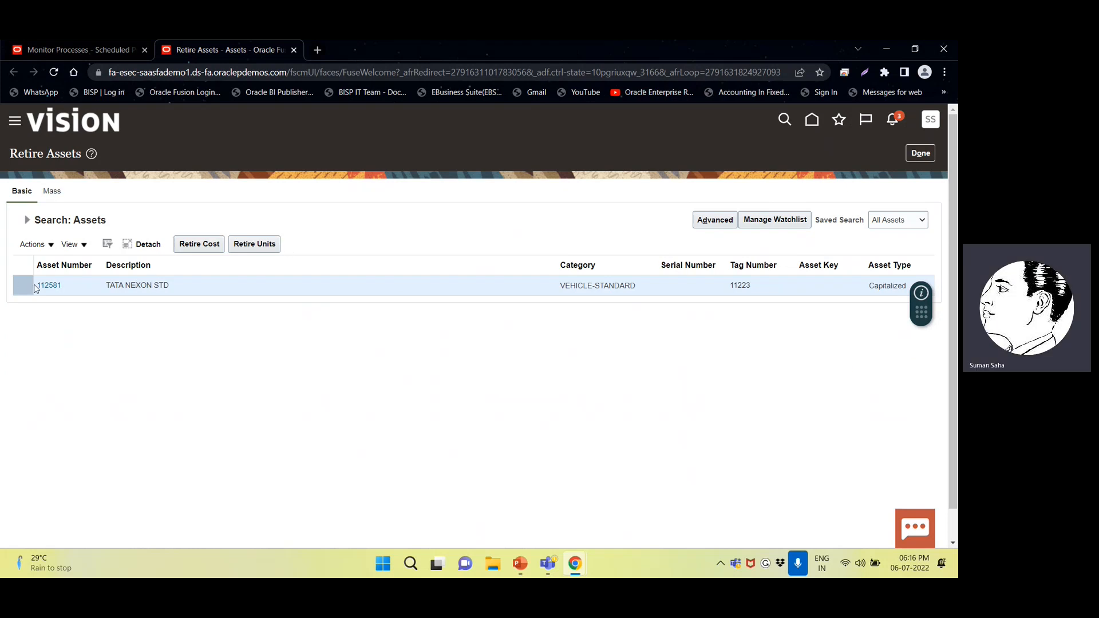
- Start a unit retirement for asset 112581 and set the retired units on the USA-NEW YORK-NEW YORK line to 1
left_click(255, 245)
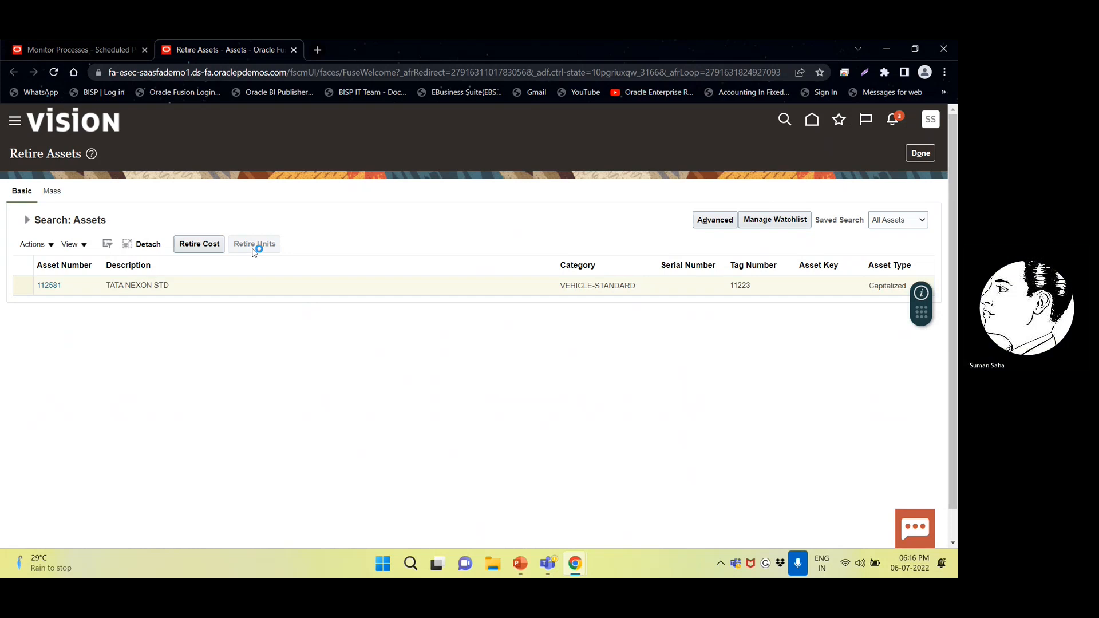
scroll(250, 265, "down", 3)
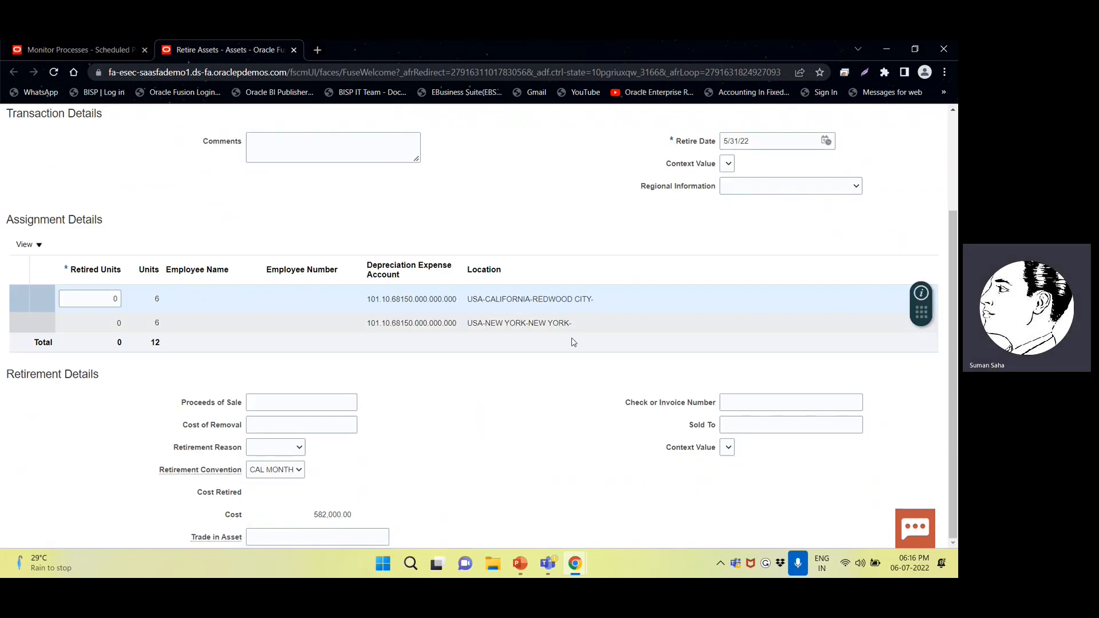
left_click(116, 322)
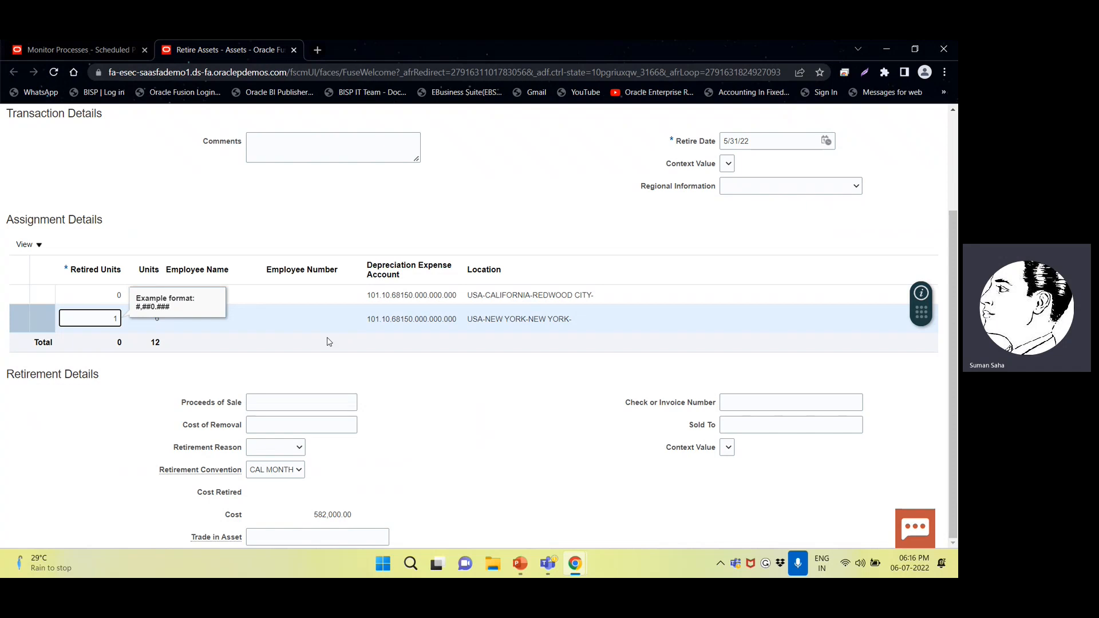
left_click(282, 400)
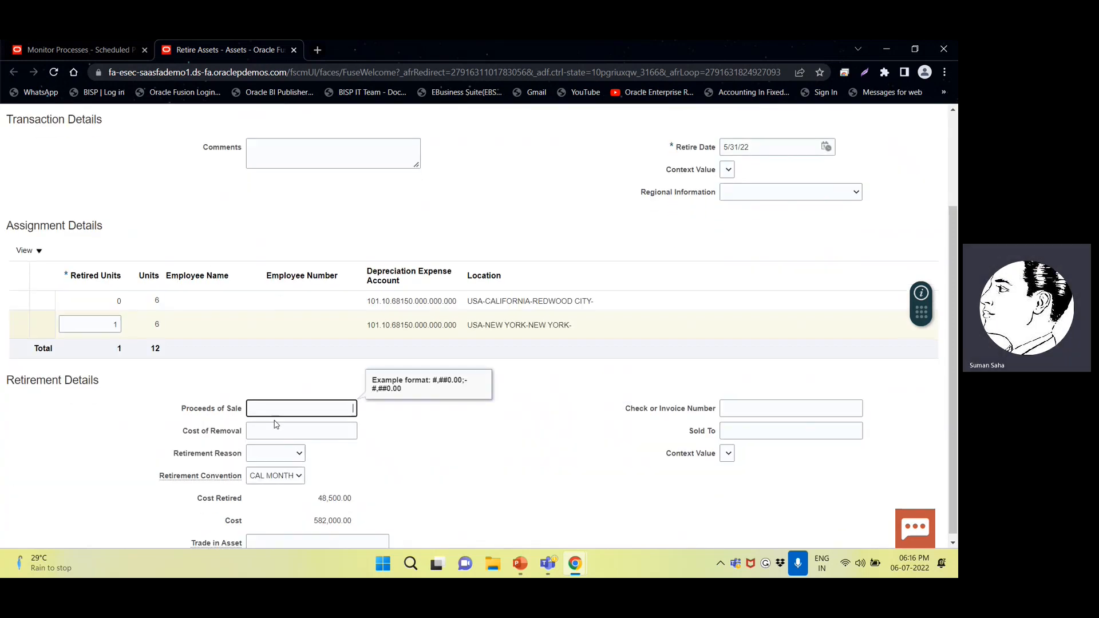
- Enter the comment "DUE SOME MECHNICAL FAIL" in the transaction details of the unit retirement
left_click(294, 273)
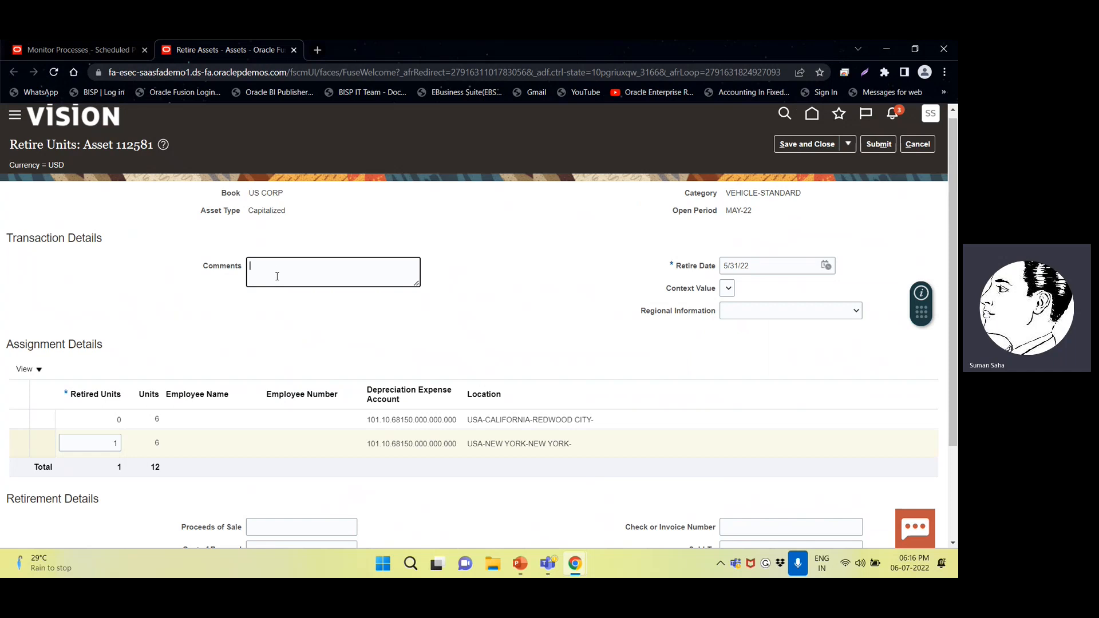
scroll(278, 281, "down", 2)
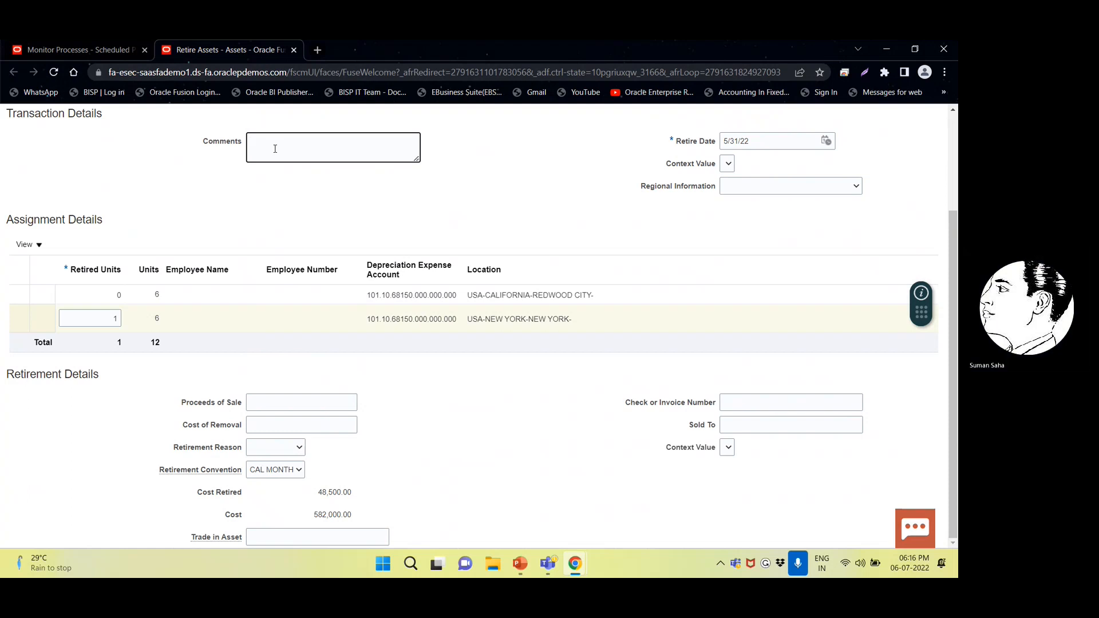
type("DUE ")
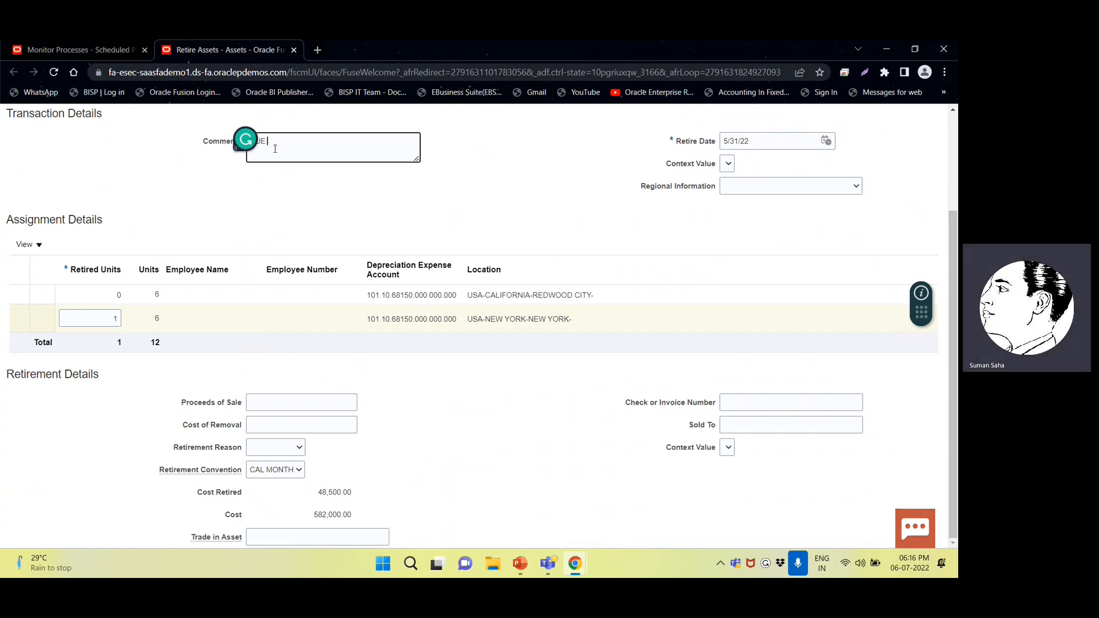
type("SOM")
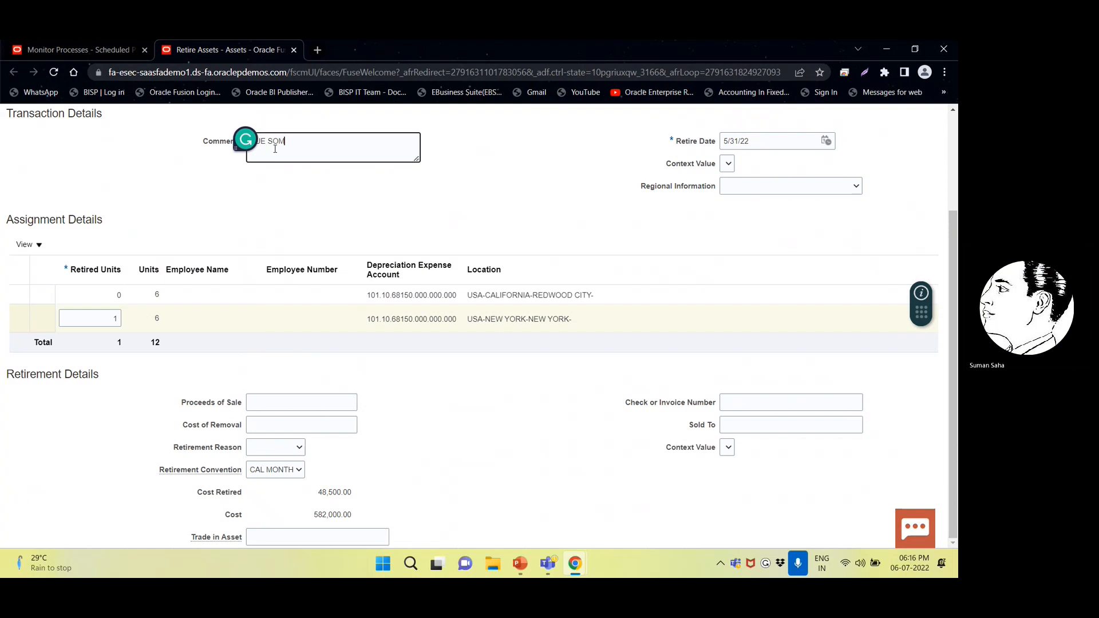
type("E MECHNICAL FAL")
key("BackSpace")
key("BackSpace")
type("IL")
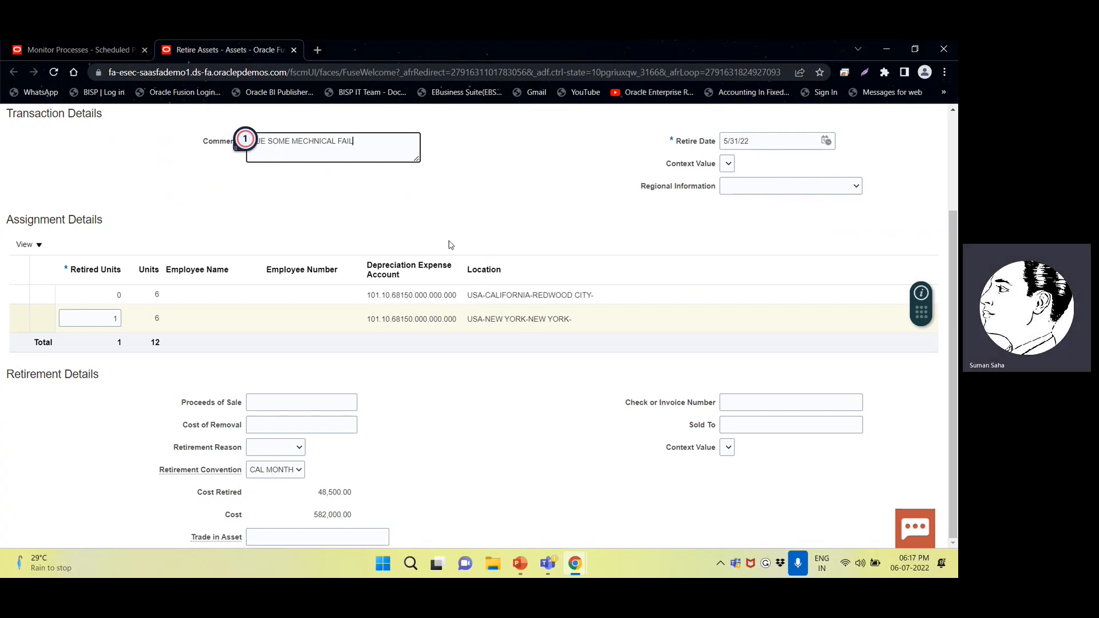
- Set the retirement reason to Extraordinary and submit the unit retirement for asset 112581, returning to the Assets overview
left_click(284, 408)
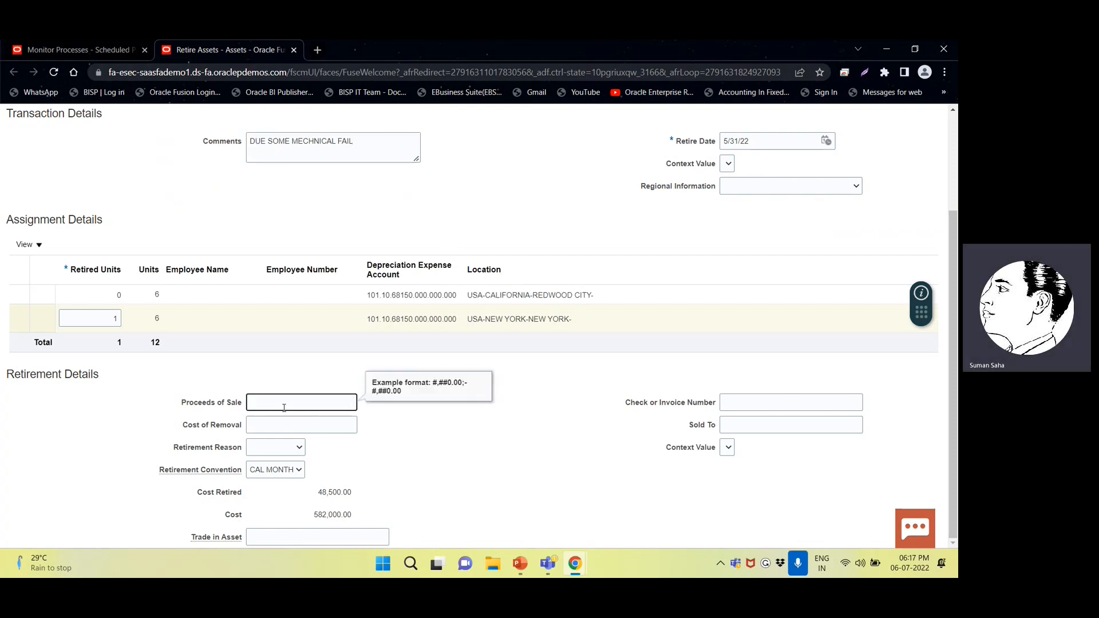
left_click(283, 422)
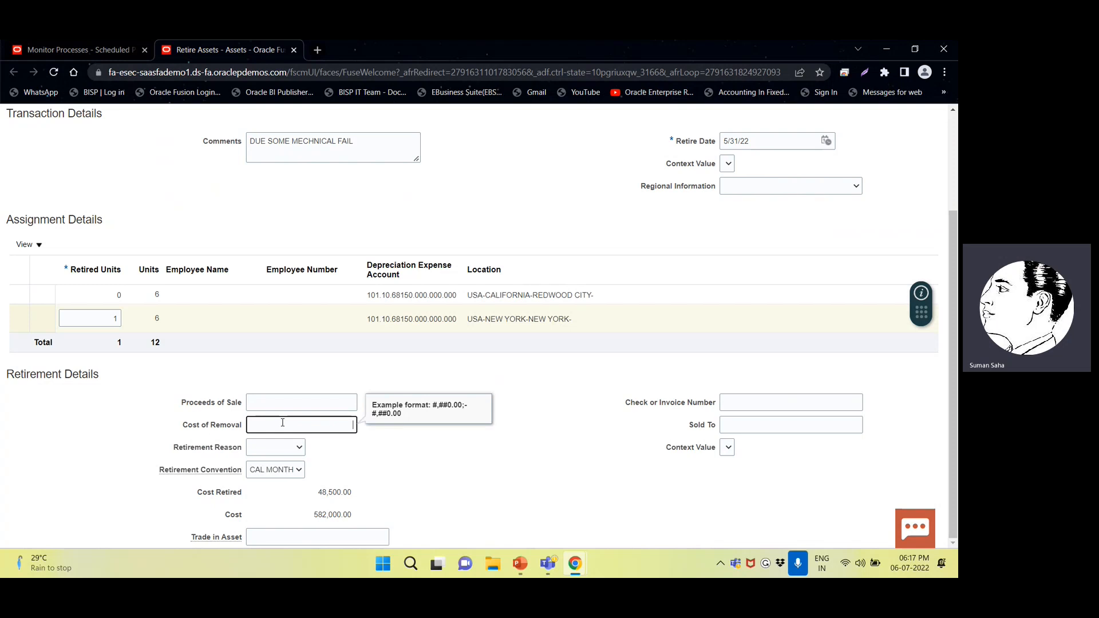
left_click(269, 448)
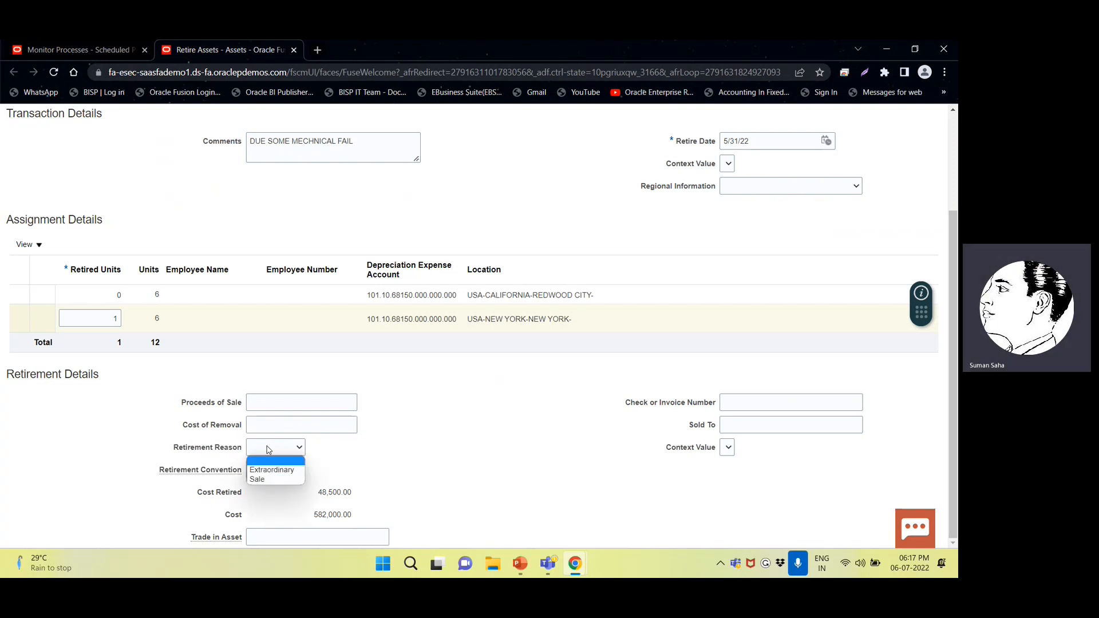
left_click(277, 474)
left_click(277, 472)
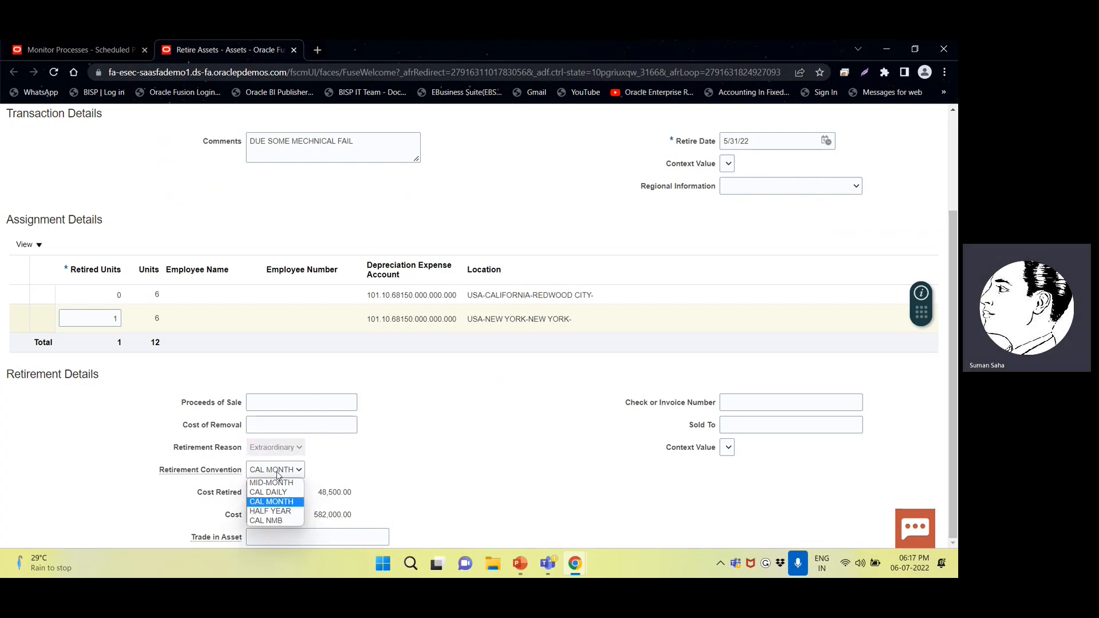
double_click(422, 459)
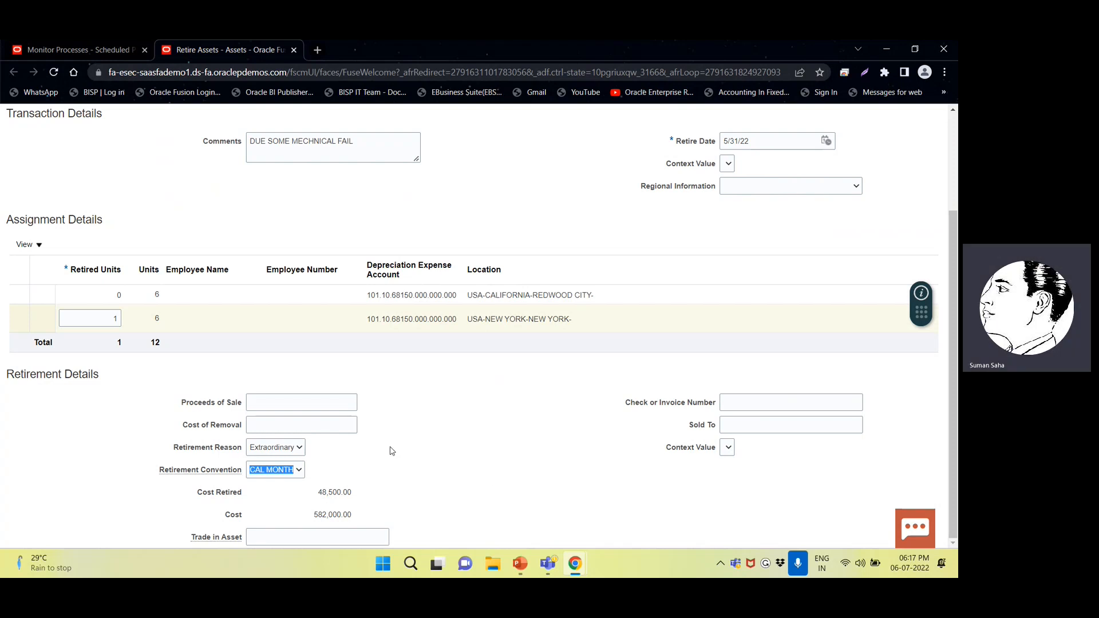
scroll(394, 246, "up", 3)
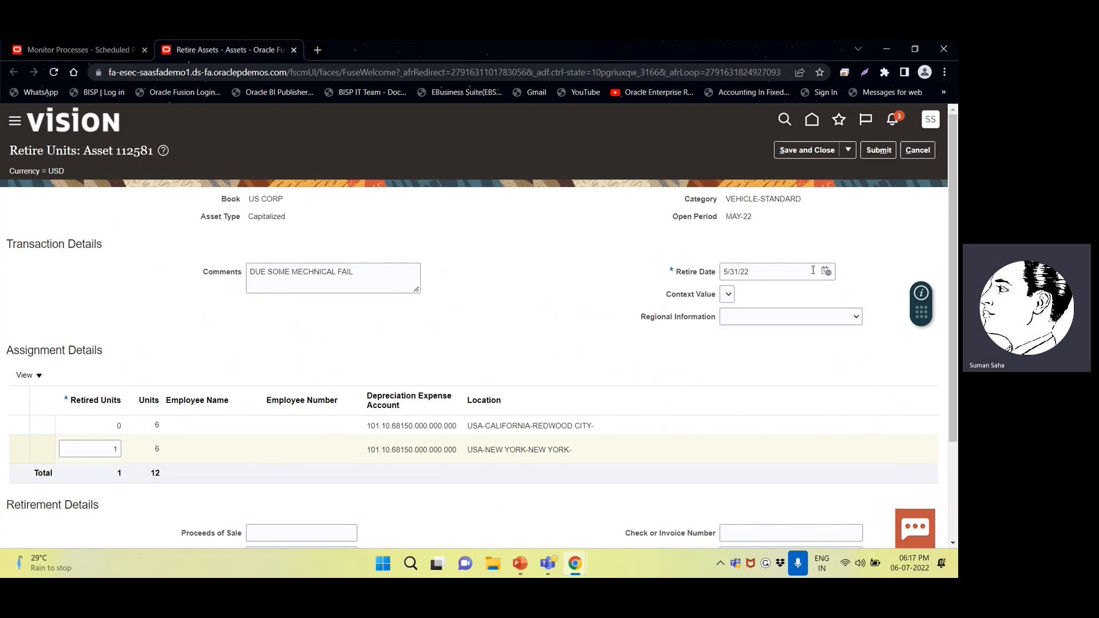
left_click(875, 152)
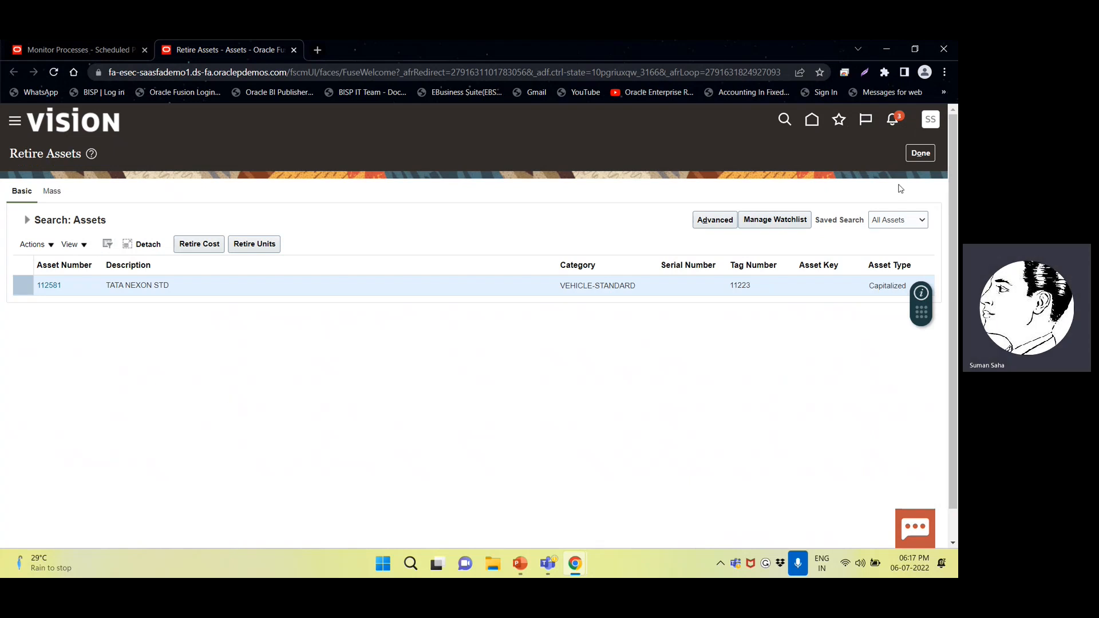
left_click(919, 157)
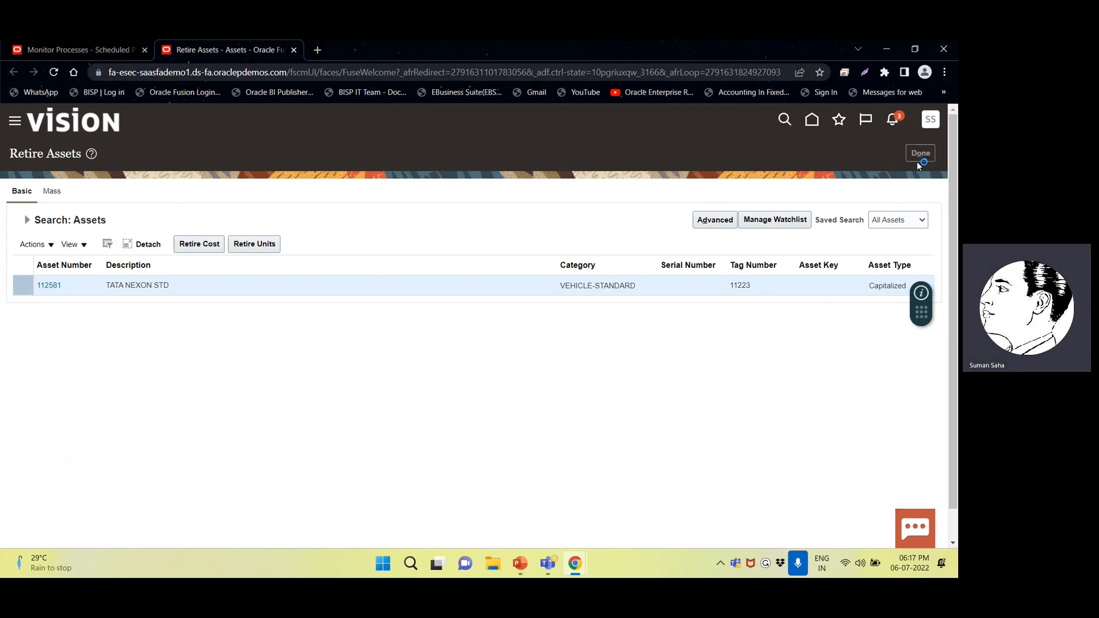
- Track the Post Online Assets Transactions run for the submitted retirement by refreshing the scheduled processes list
left_click(75, 49)
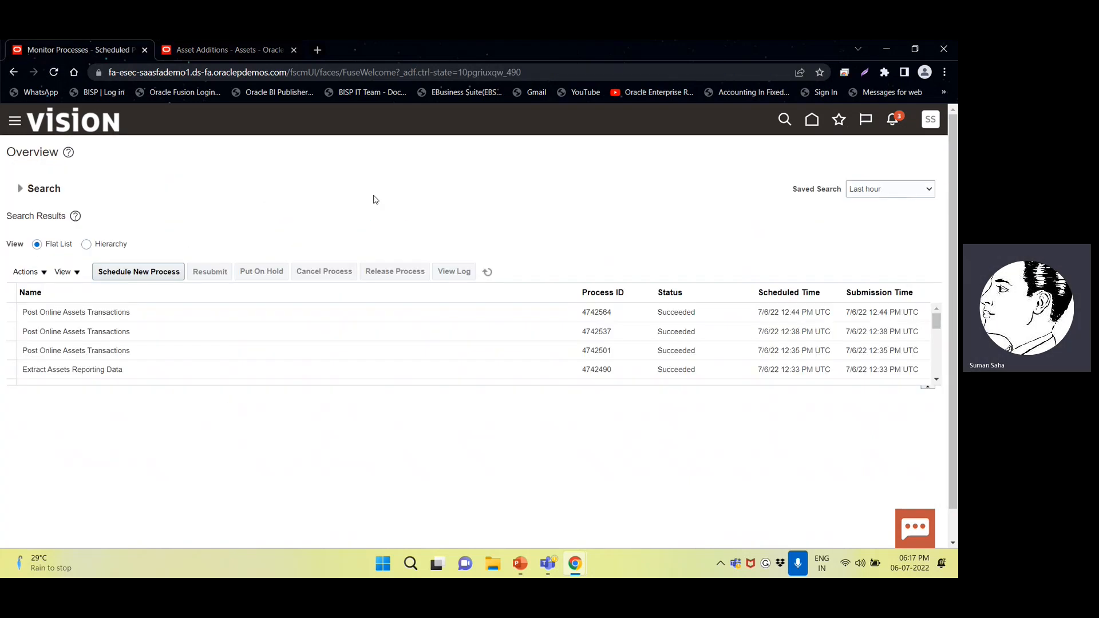
left_click(491, 272)
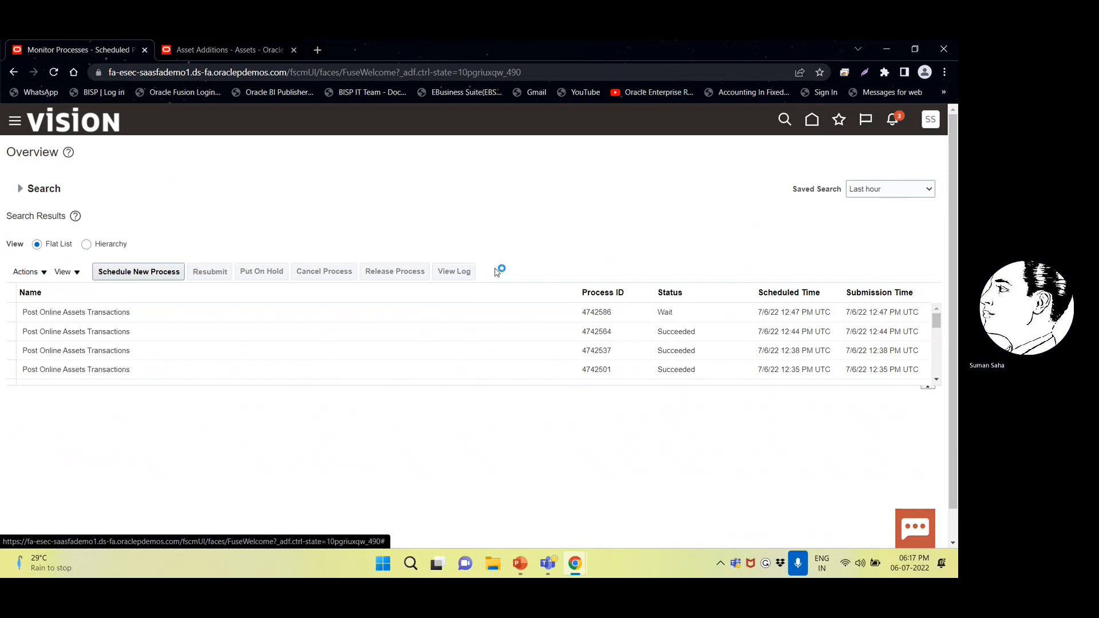
left_click(489, 272)
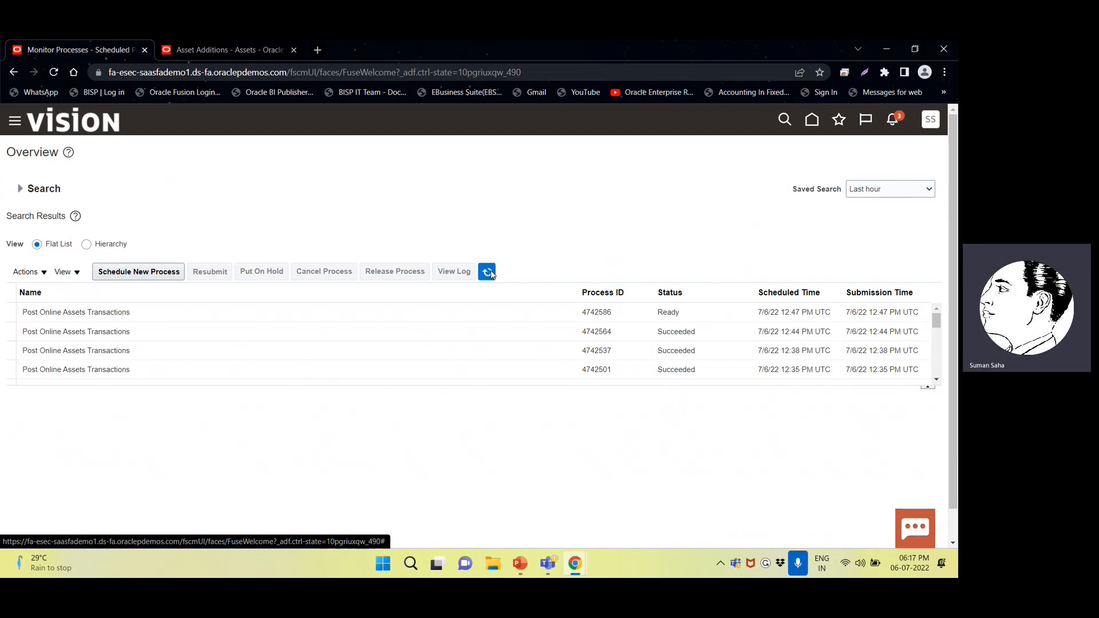
left_click(110, 328)
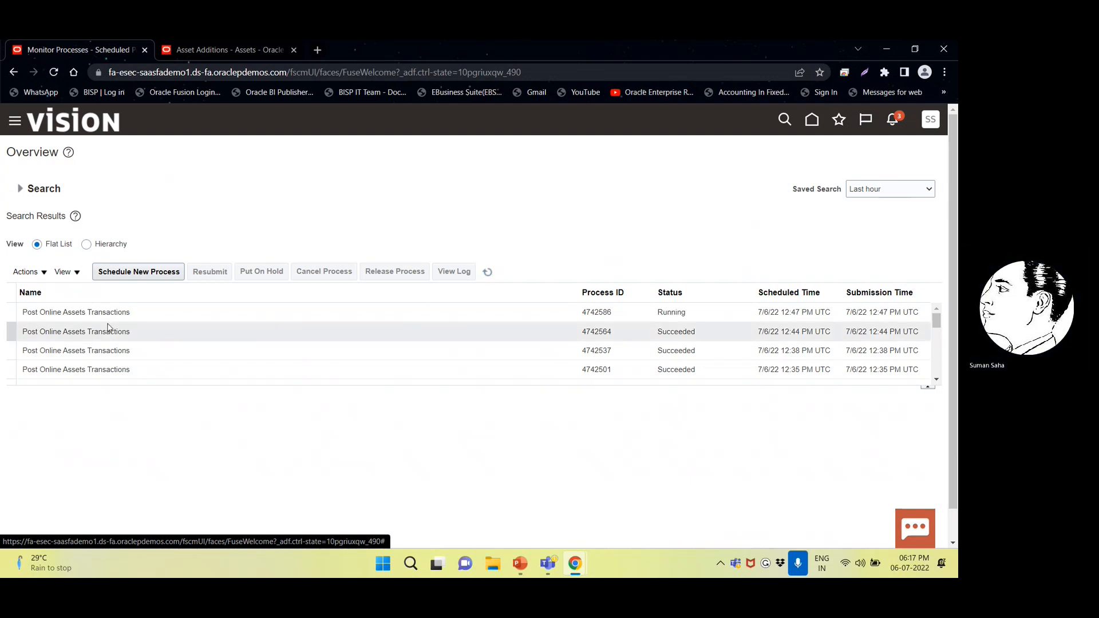
left_click(488, 271)
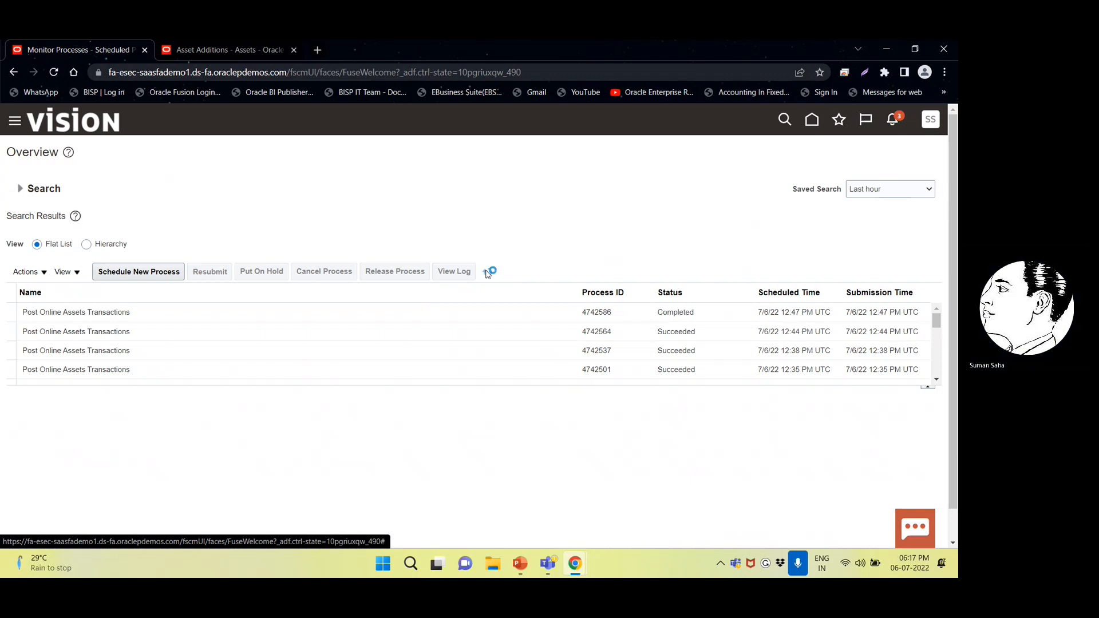
- Inquire on asset 112581 and examine the unit lines of its transfer out transaction for the New York location
left_click(226, 49)
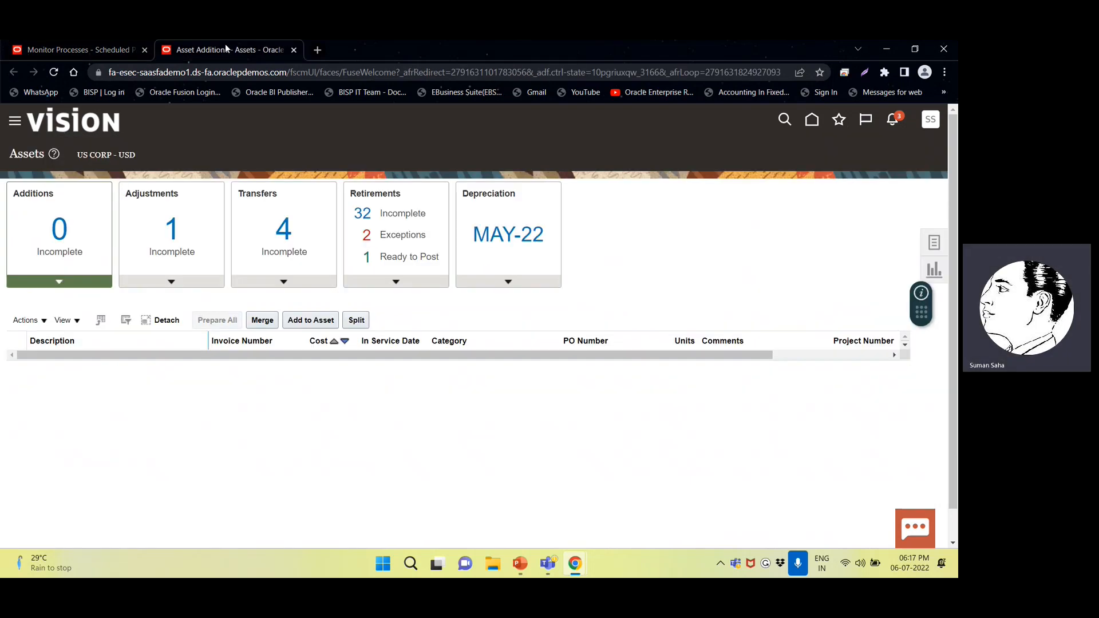
left_click(932, 243)
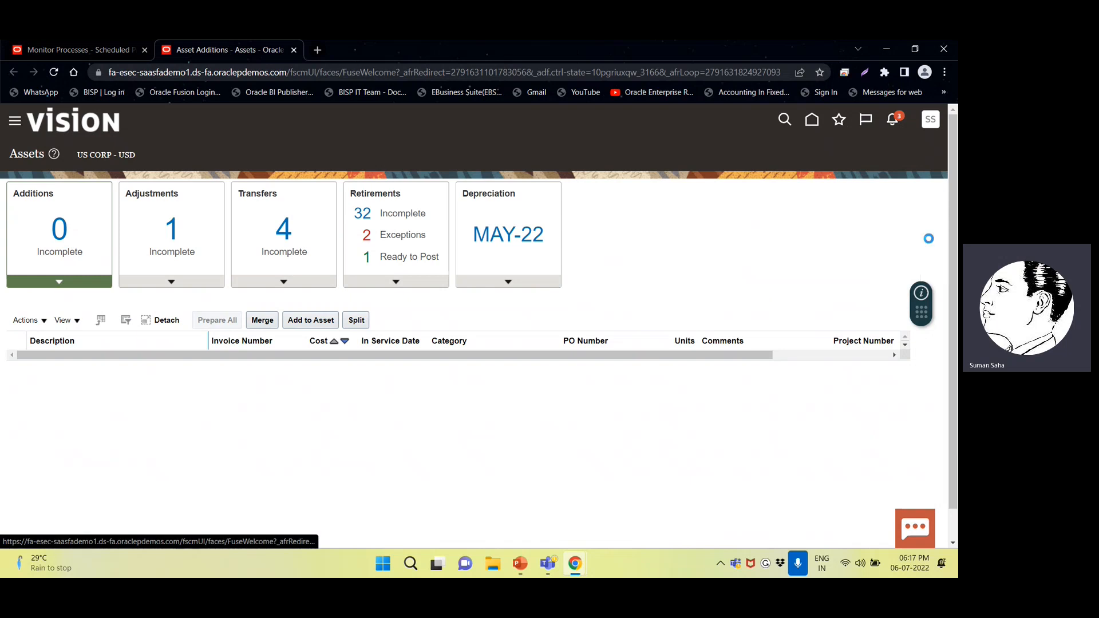
left_click(858, 450)
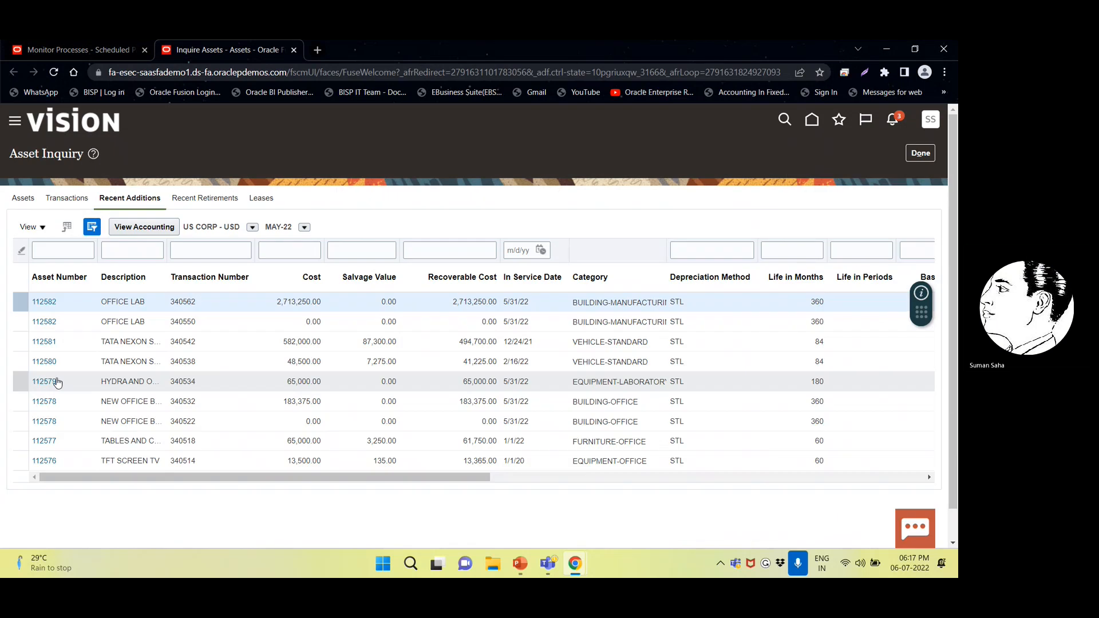
left_click(45, 334)
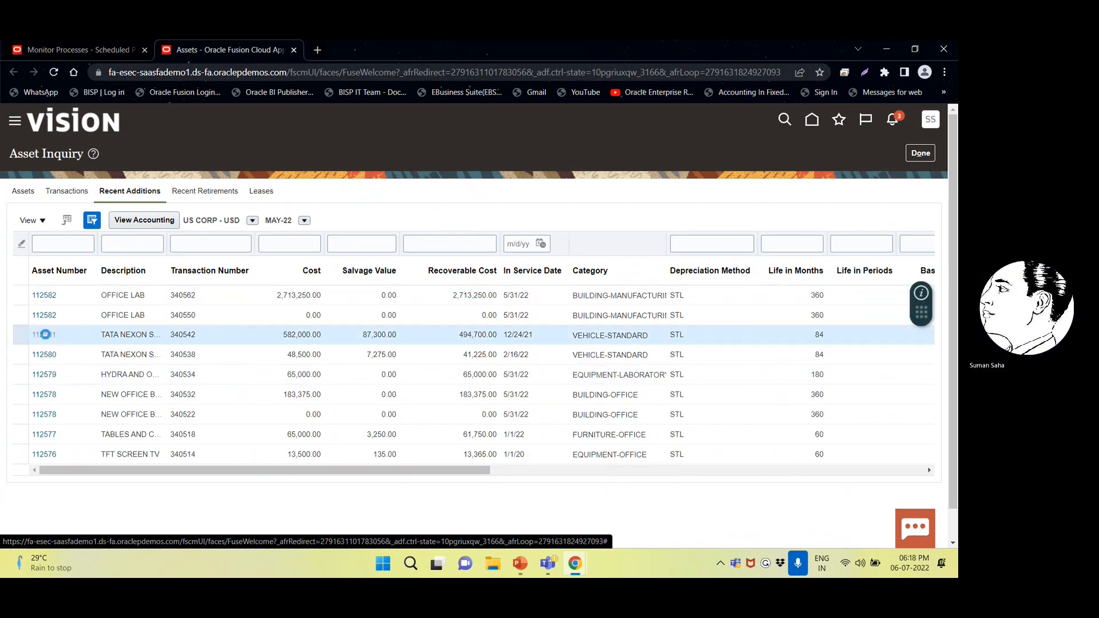
scroll(59, 327, "down", 2)
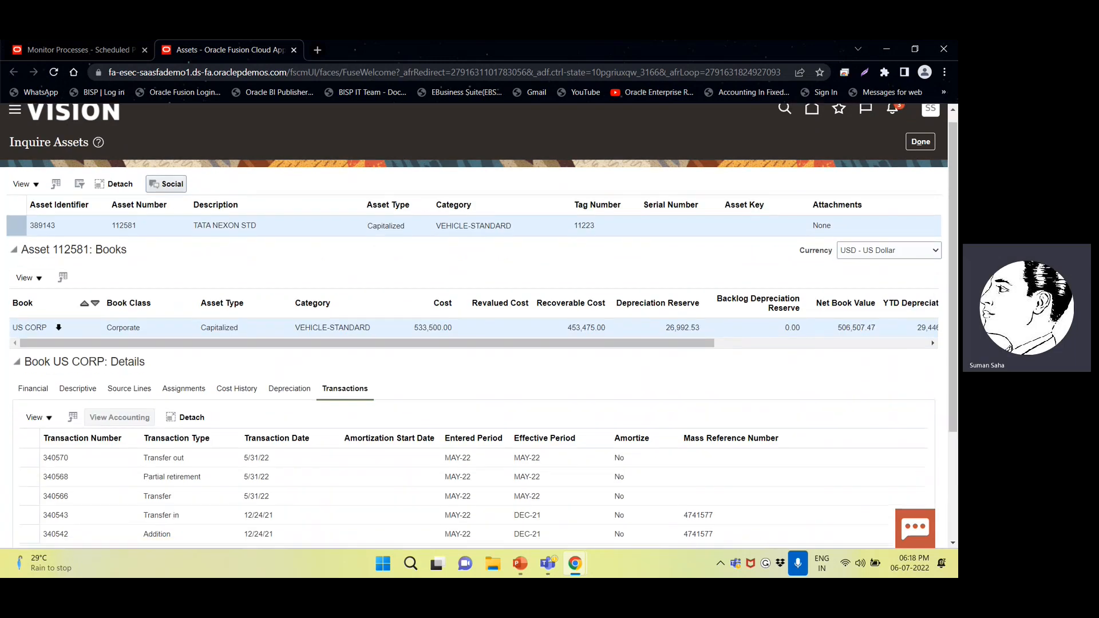
scroll(316, 353, "down", 1)
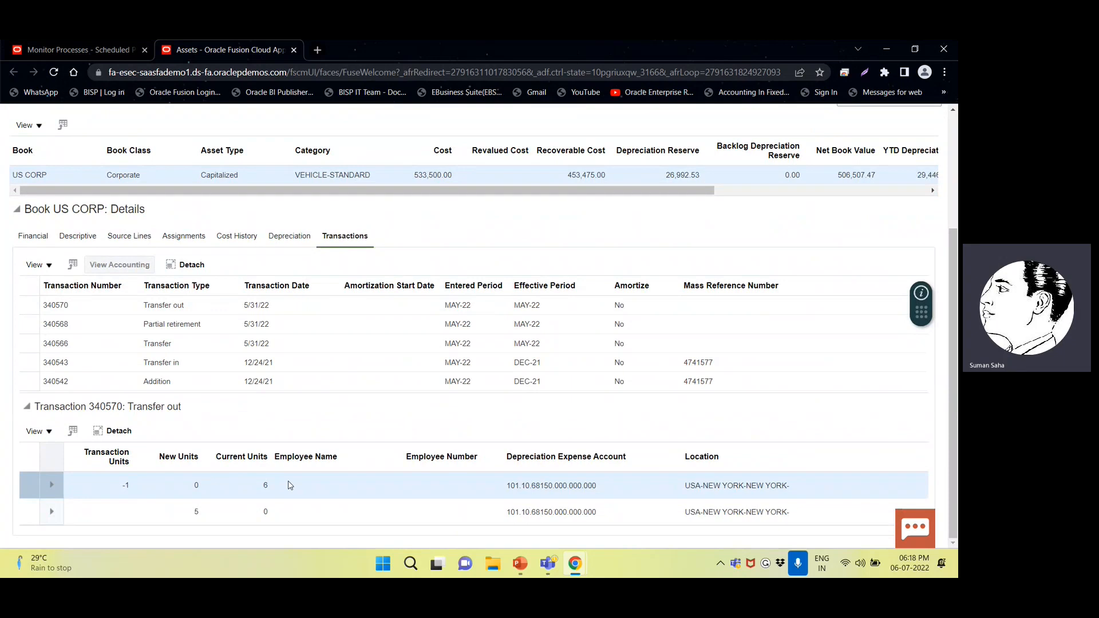
left_click(140, 512)
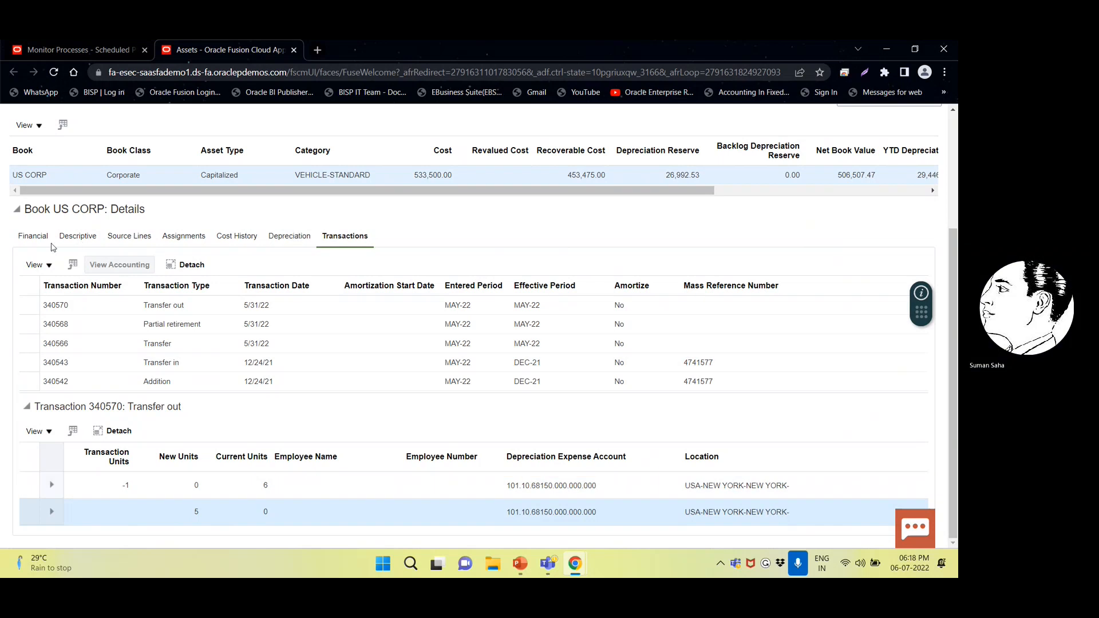
- Review asset 112581's financial details, cost history and transactions in the US CORP book, and return to the Assets overview
left_click(35, 237)
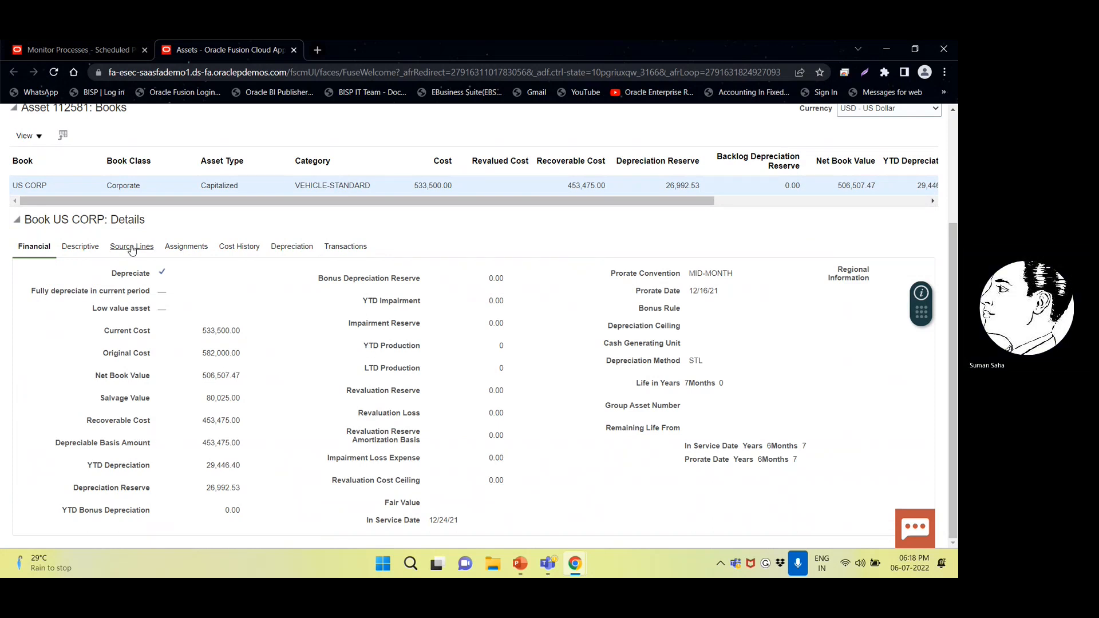
left_click(240, 248)
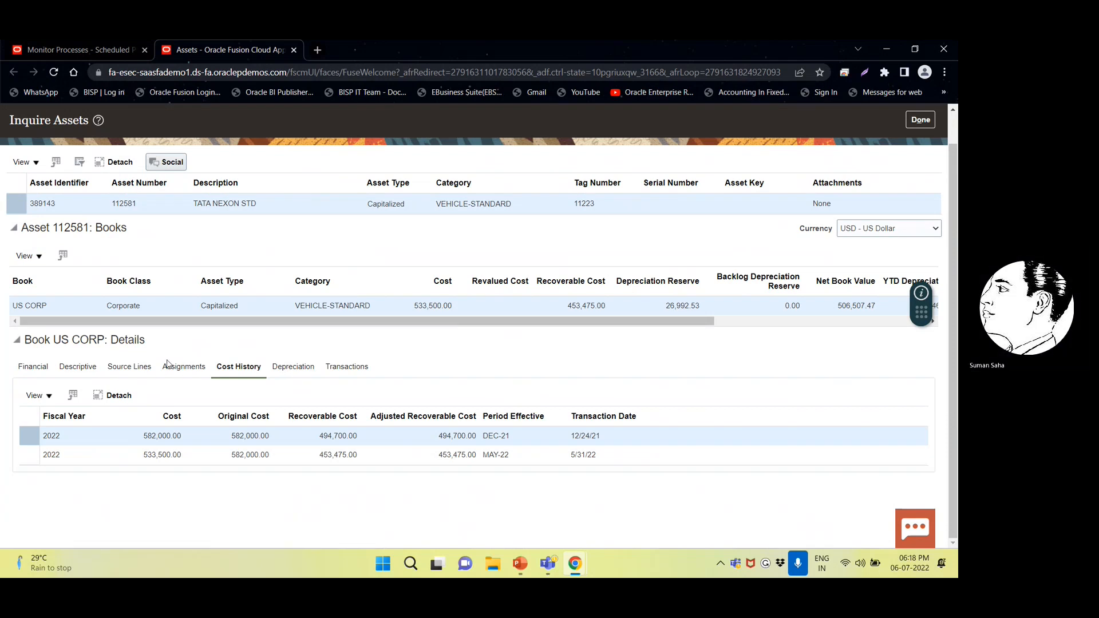
left_click(344, 366)
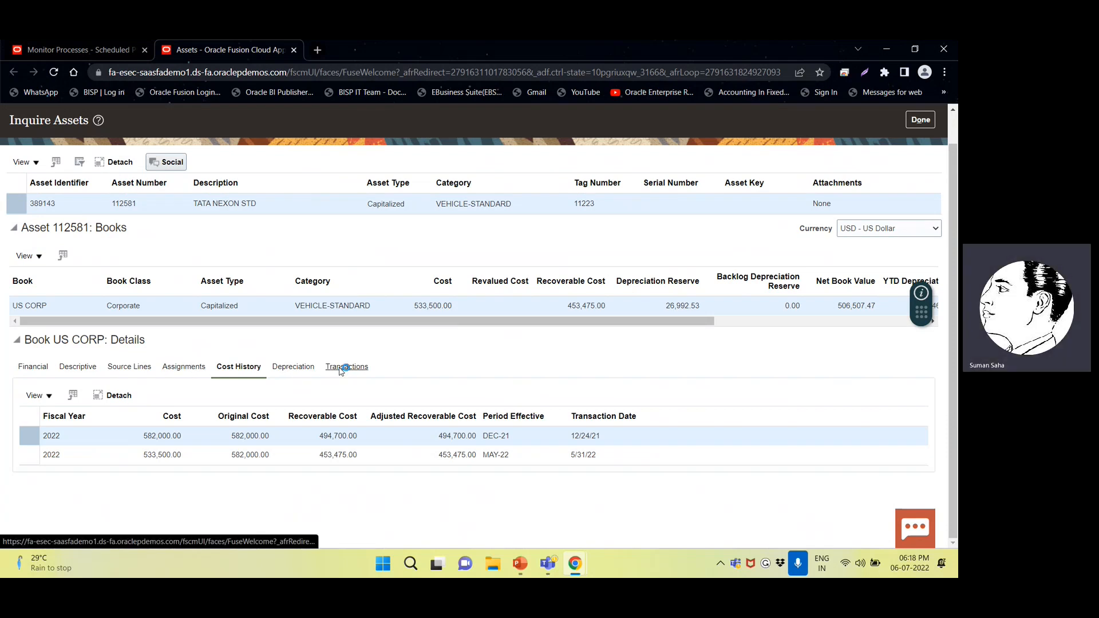
scroll(338, 372, "down", 2)
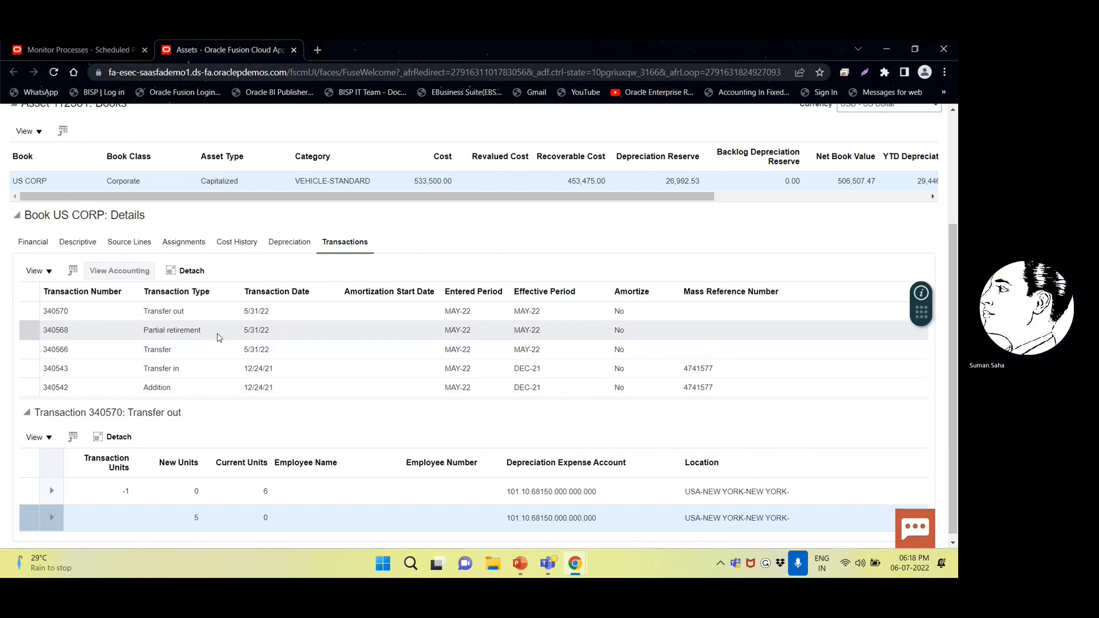
scroll(200, 342, "down", 1)
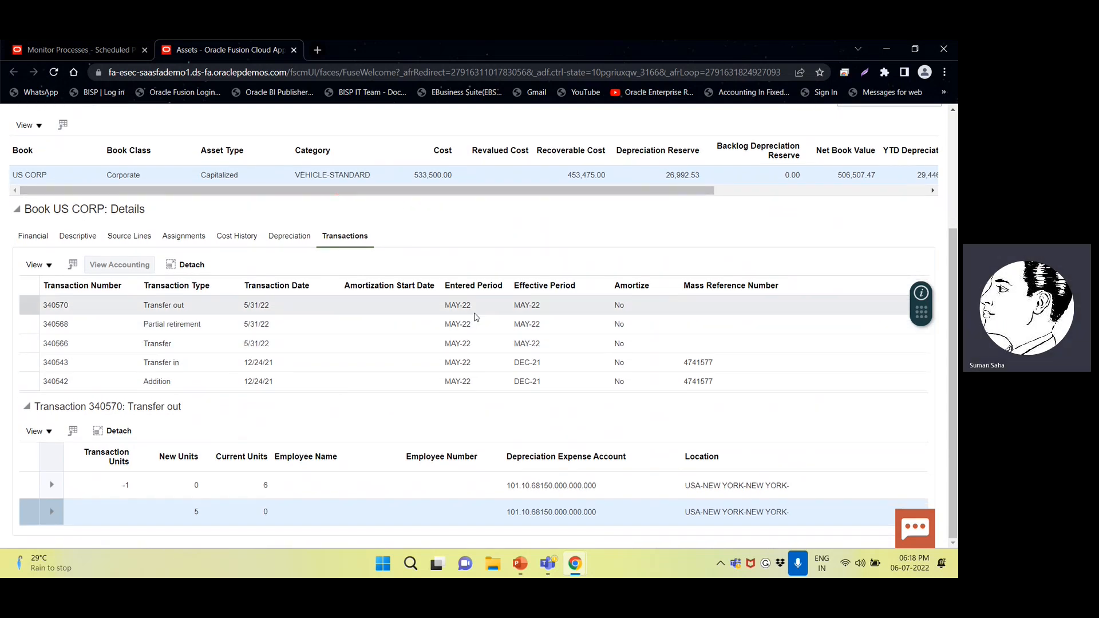
scroll(544, 288, "up", 1)
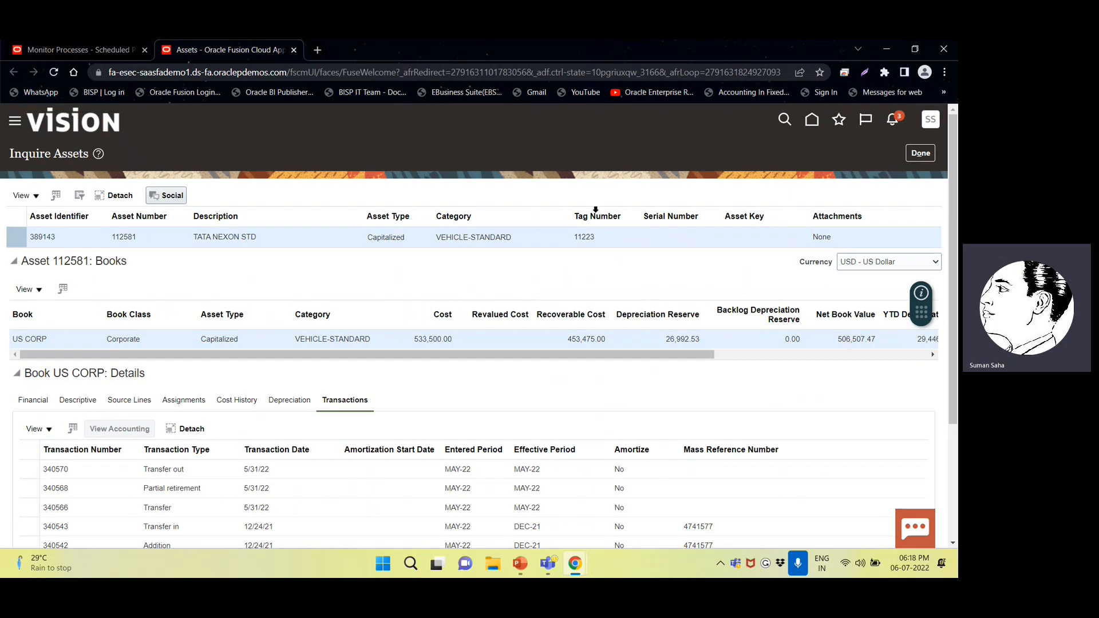
left_click(919, 153)
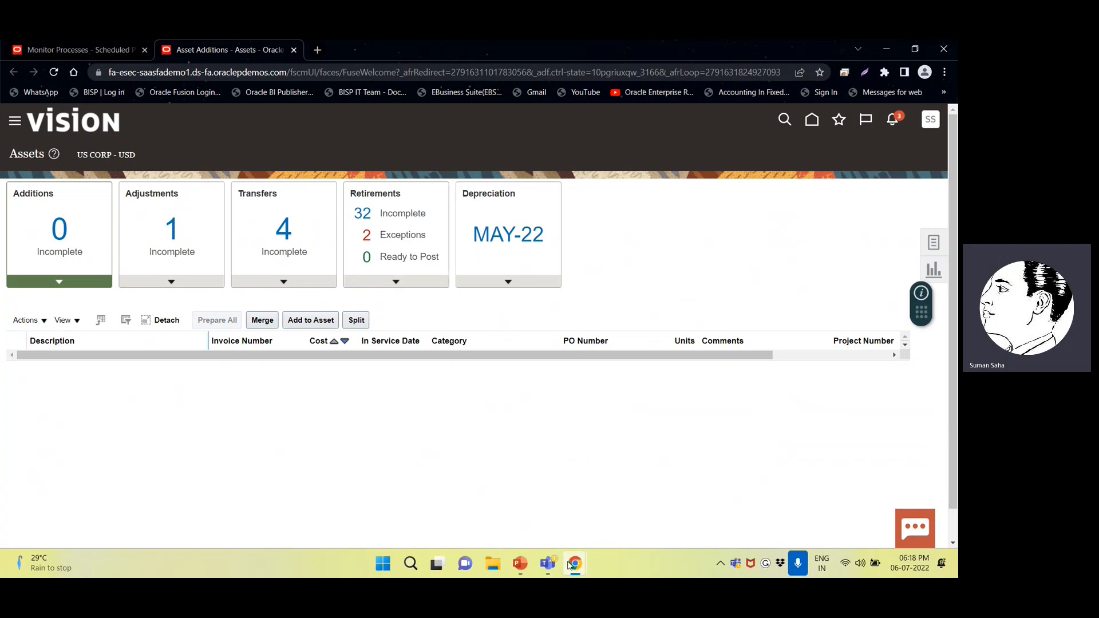
- Check the webinar agenda slide, return to Oracle Assets and start a new revaluation in the US CORP book
left_click(520, 564)
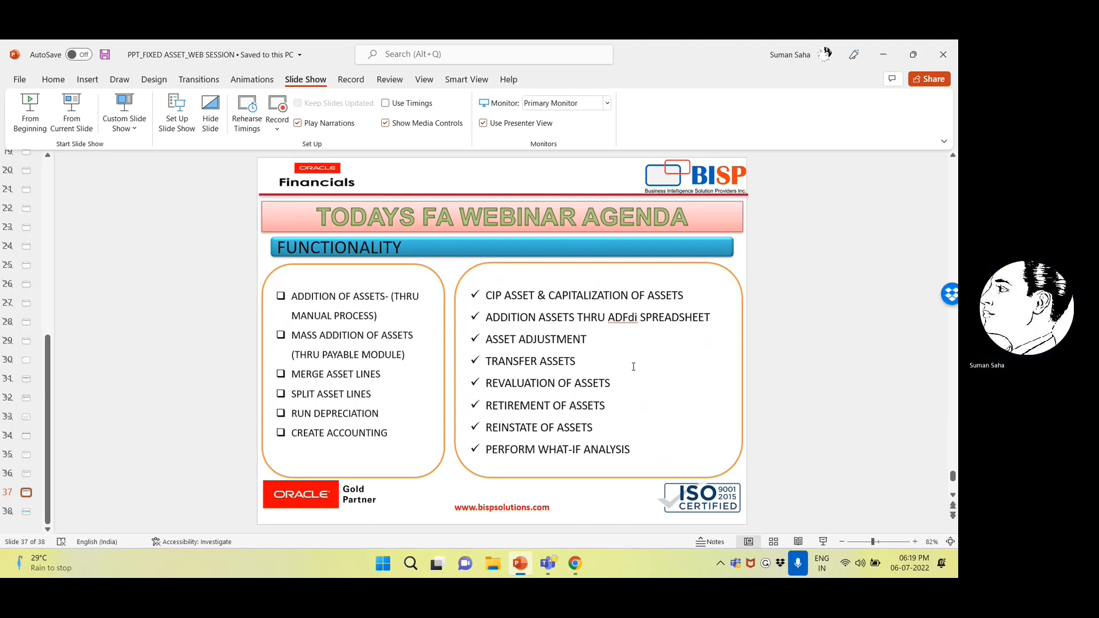
key("alt+Tab")
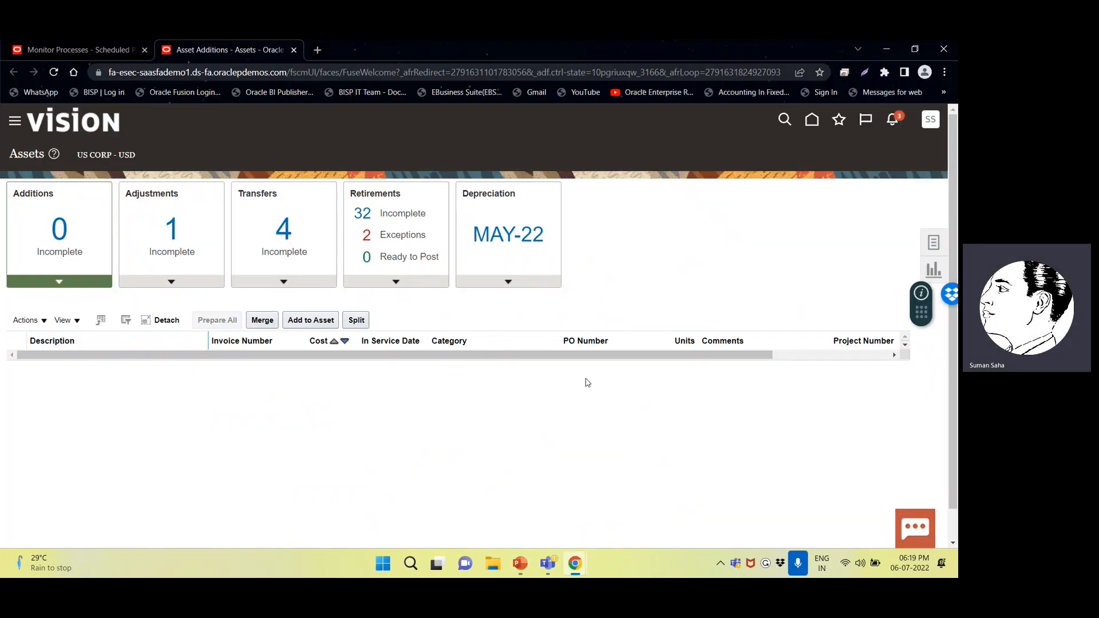
left_click(932, 244)
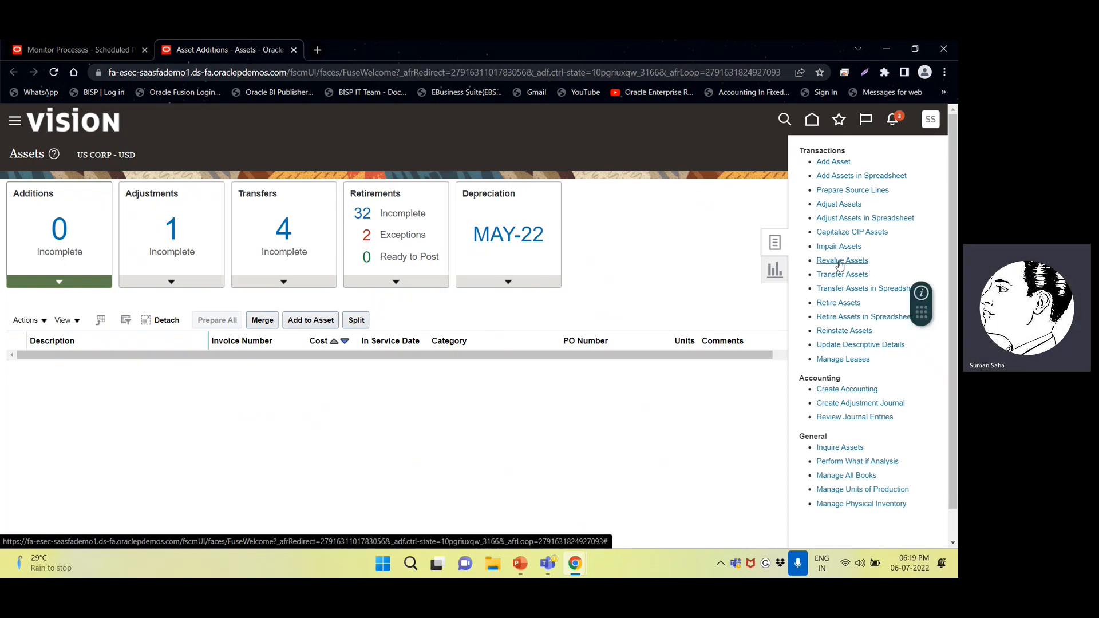
left_click(841, 261)
left_click(231, 249)
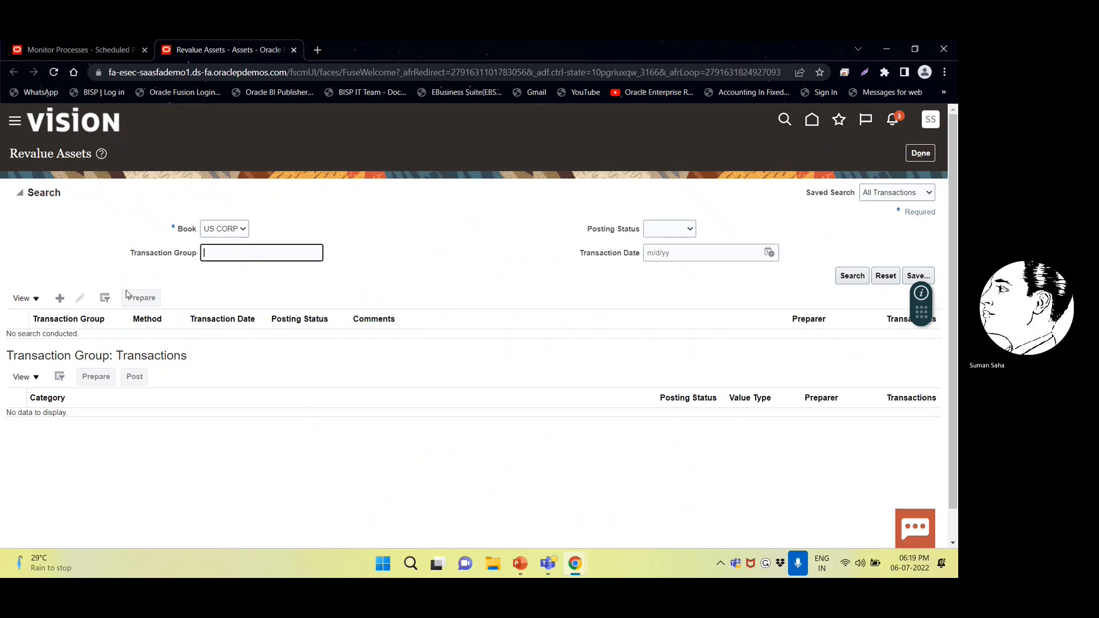
left_click(61, 299)
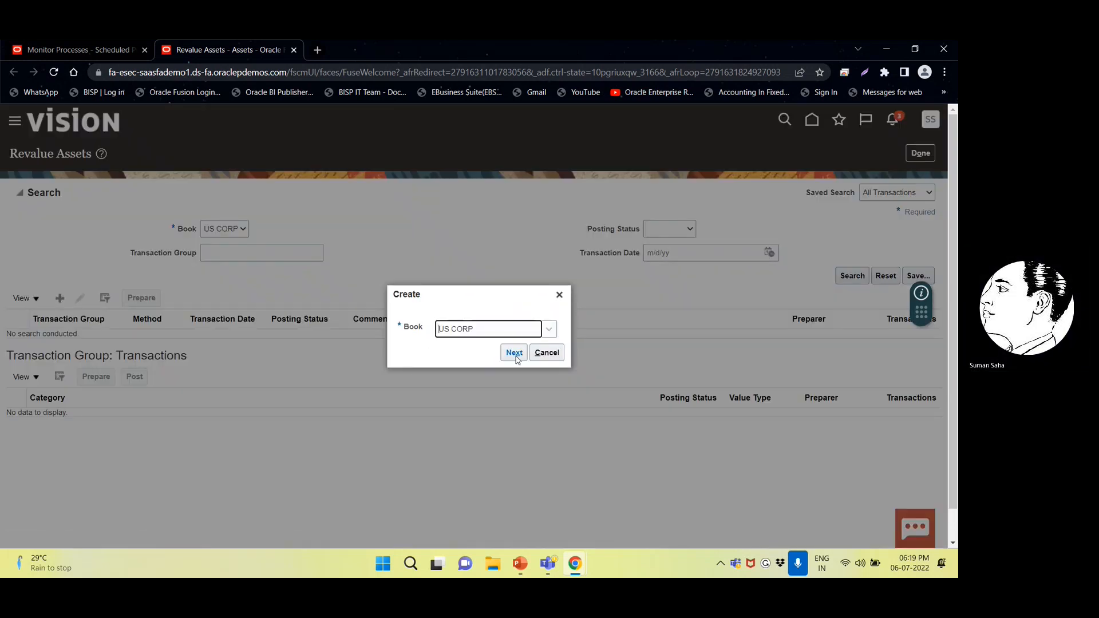
left_click(513, 353)
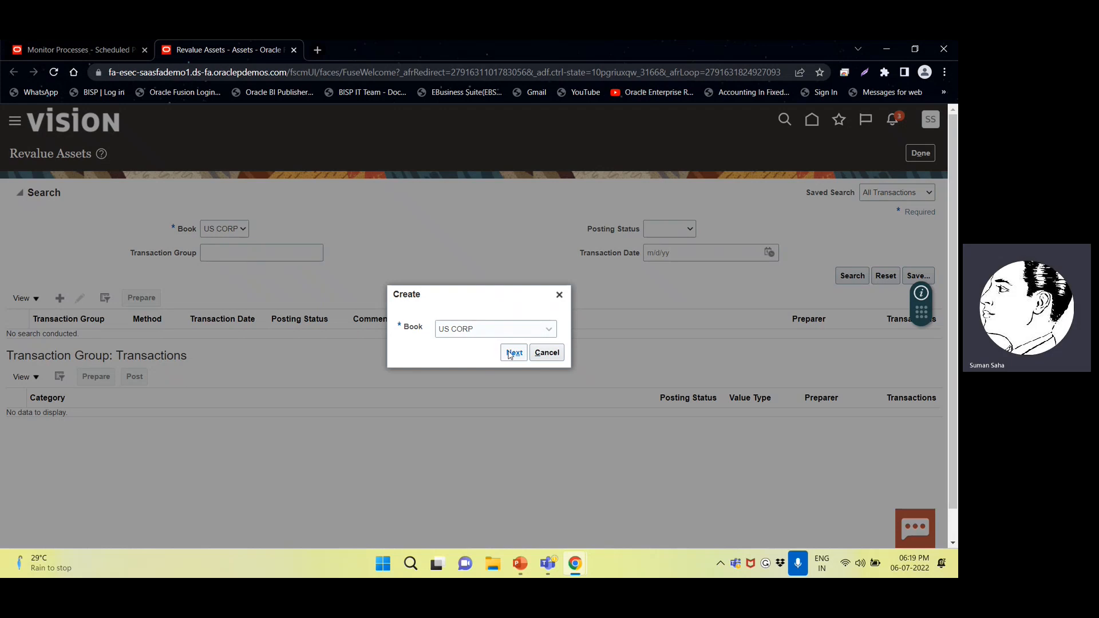
left_click(512, 353)
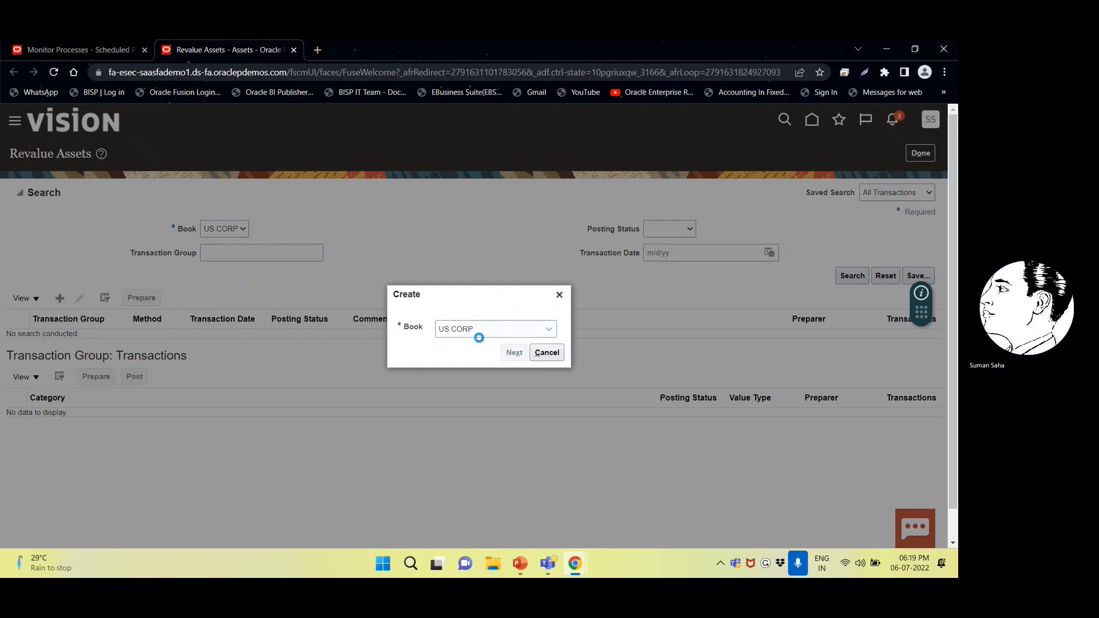
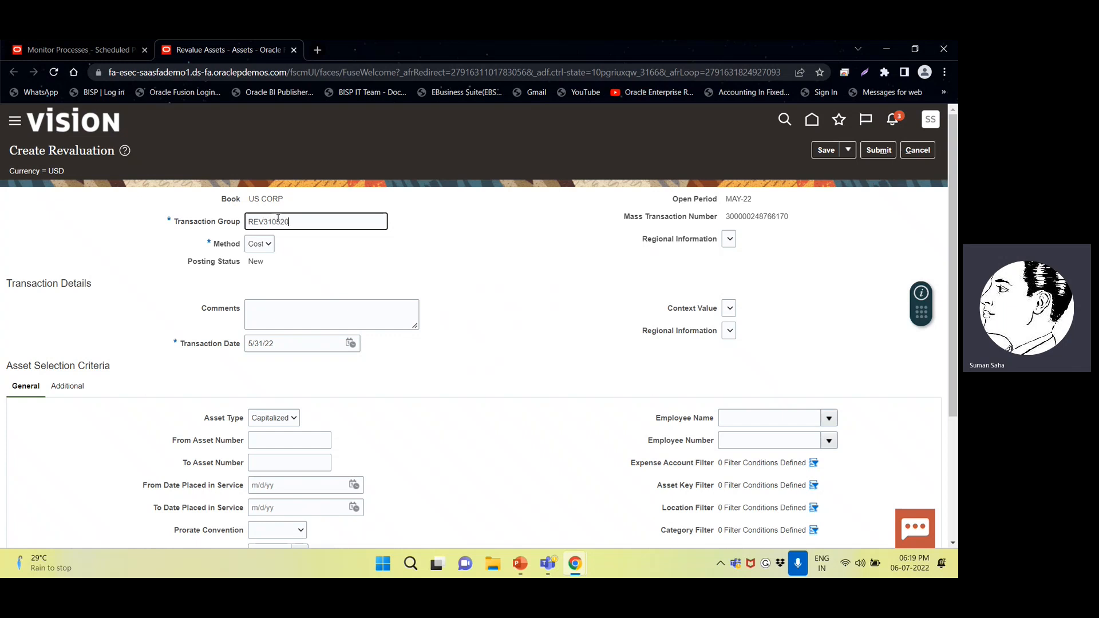
- Name the revaluation's transaction group REV31052022, choose the Cost method and enter the comment REVALUE
type("22")
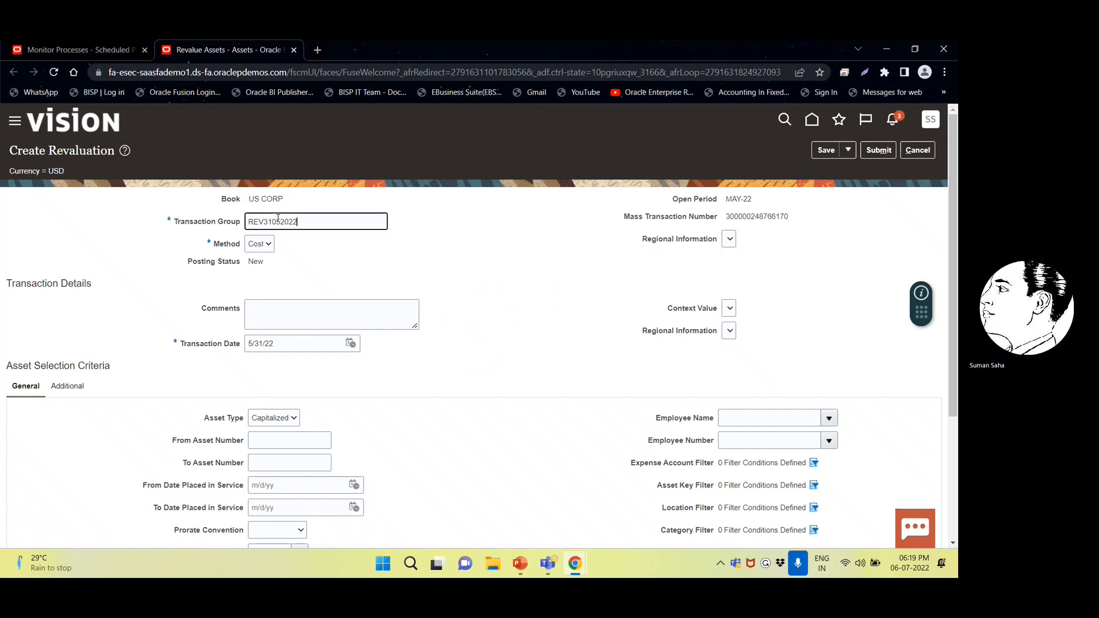
double_click(278, 218)
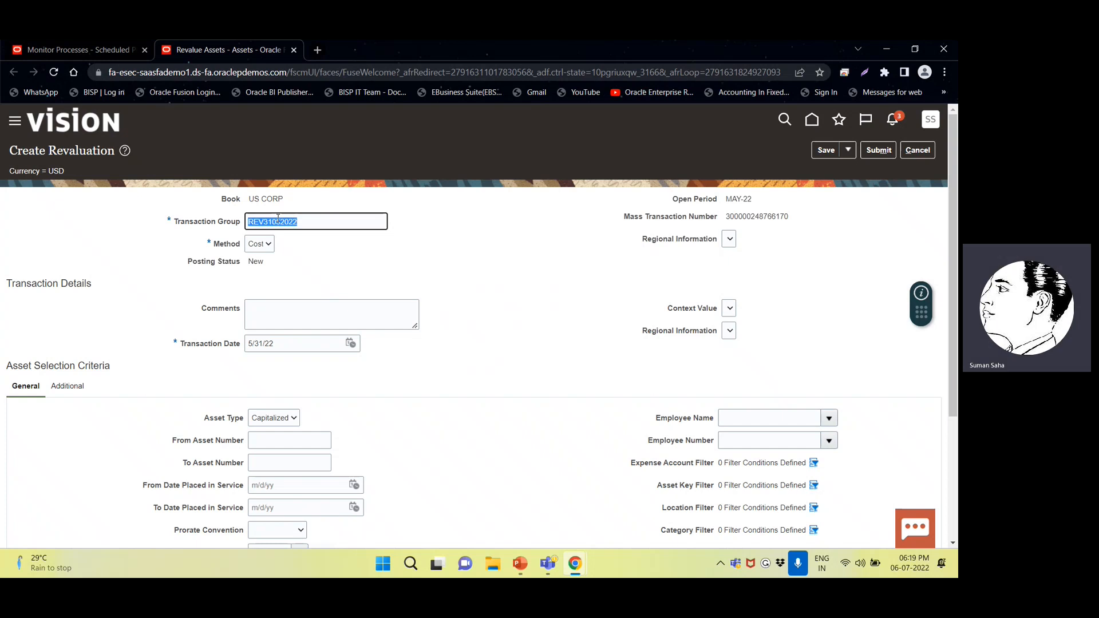
left_click(257, 242)
left_click(257, 242)
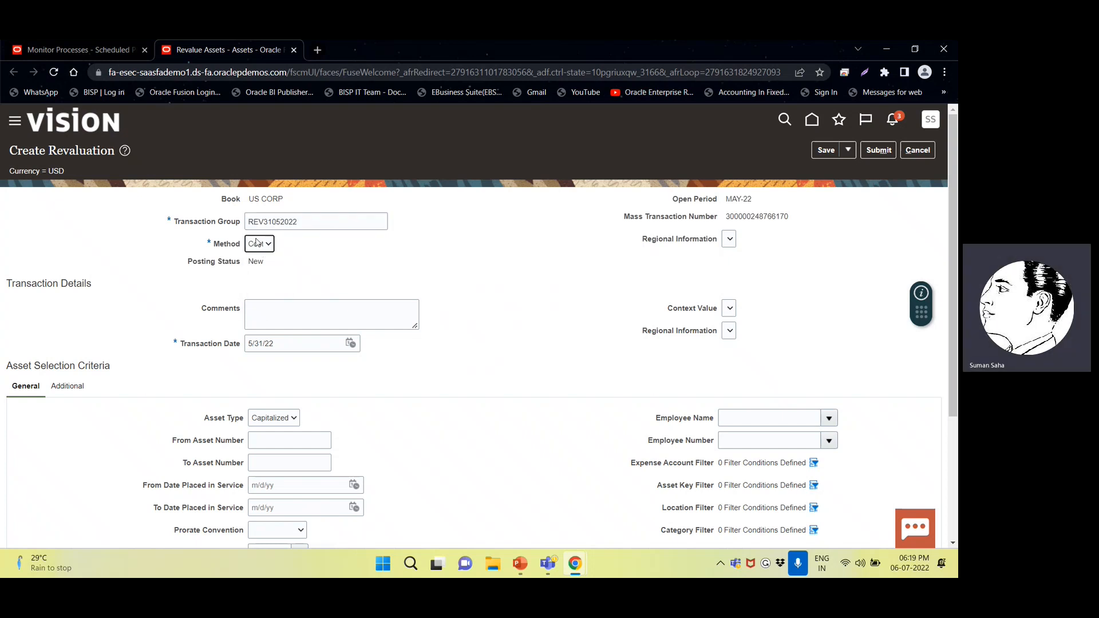
left_click(257, 242)
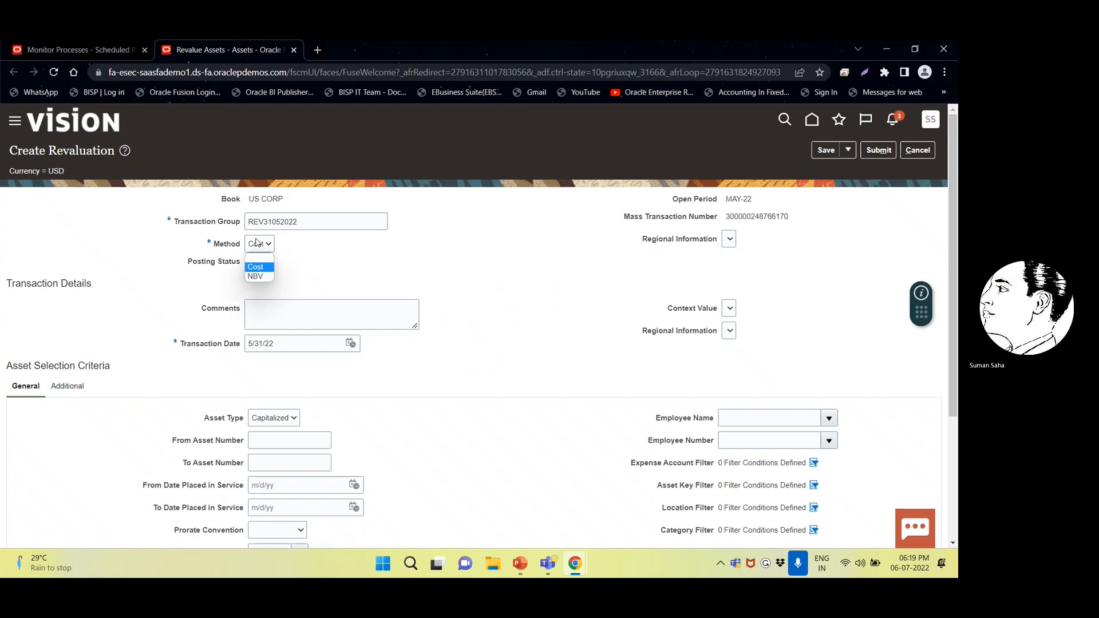
left_click(261, 268)
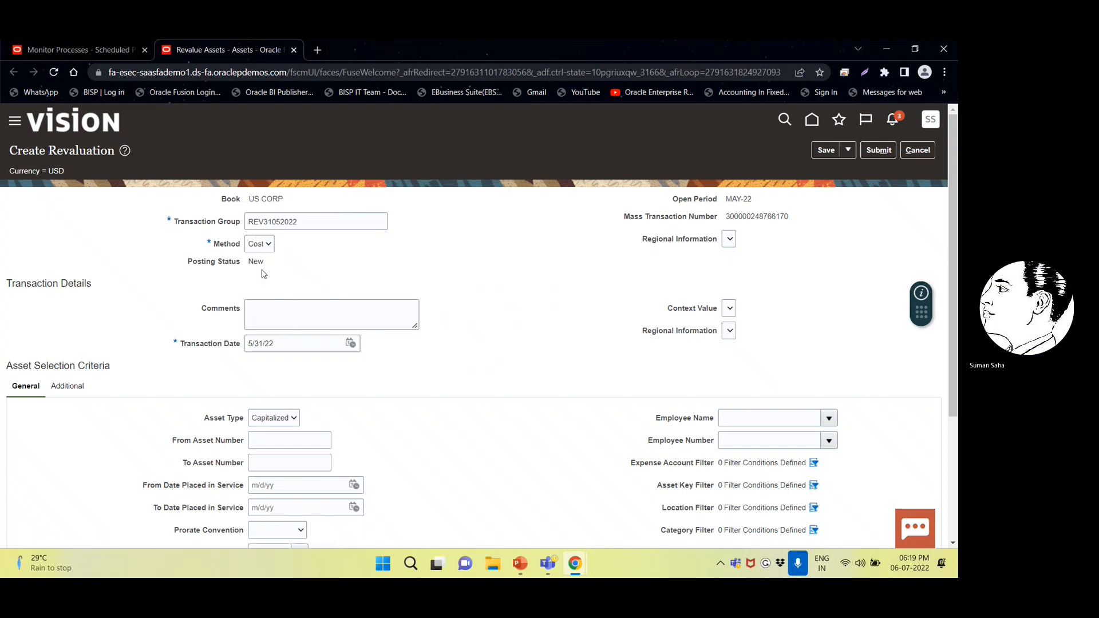
left_click(283, 317)
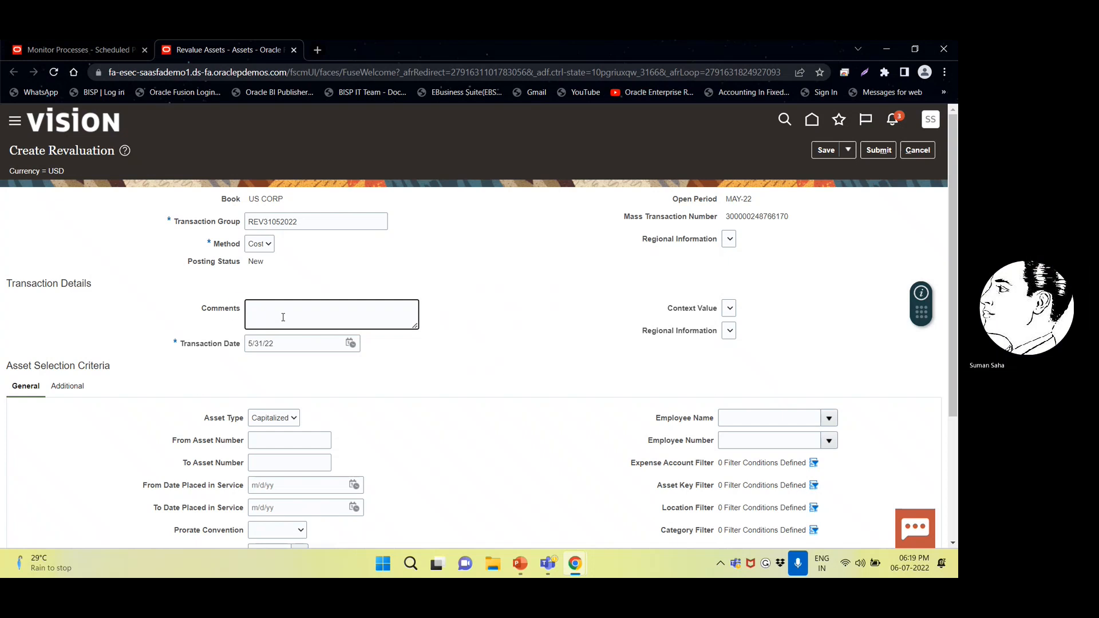
type("REVALUE")
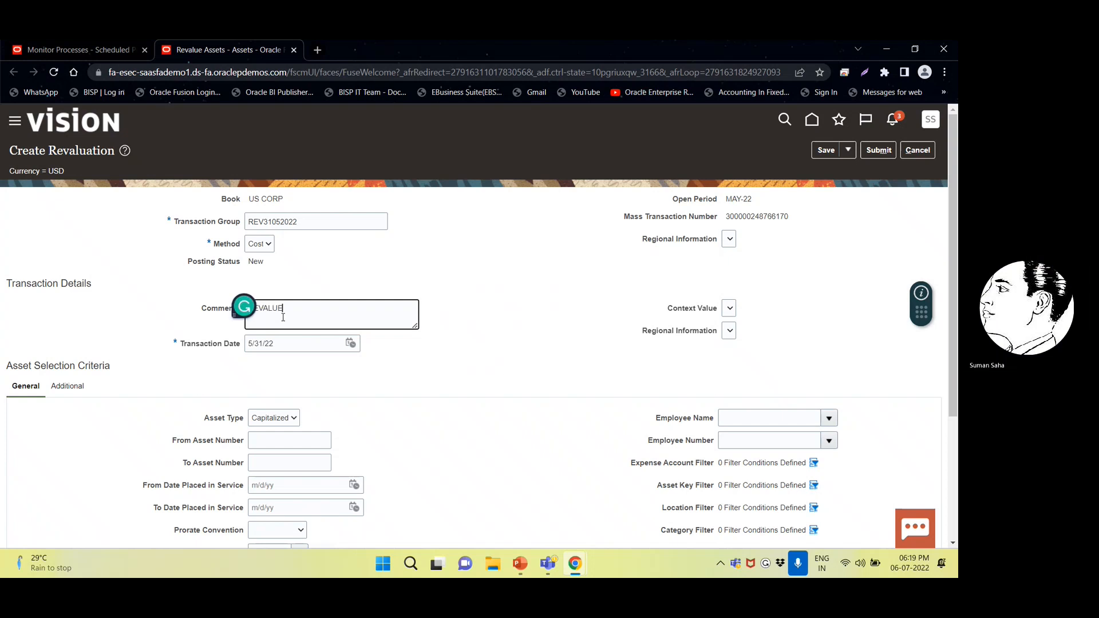
key("Tab")
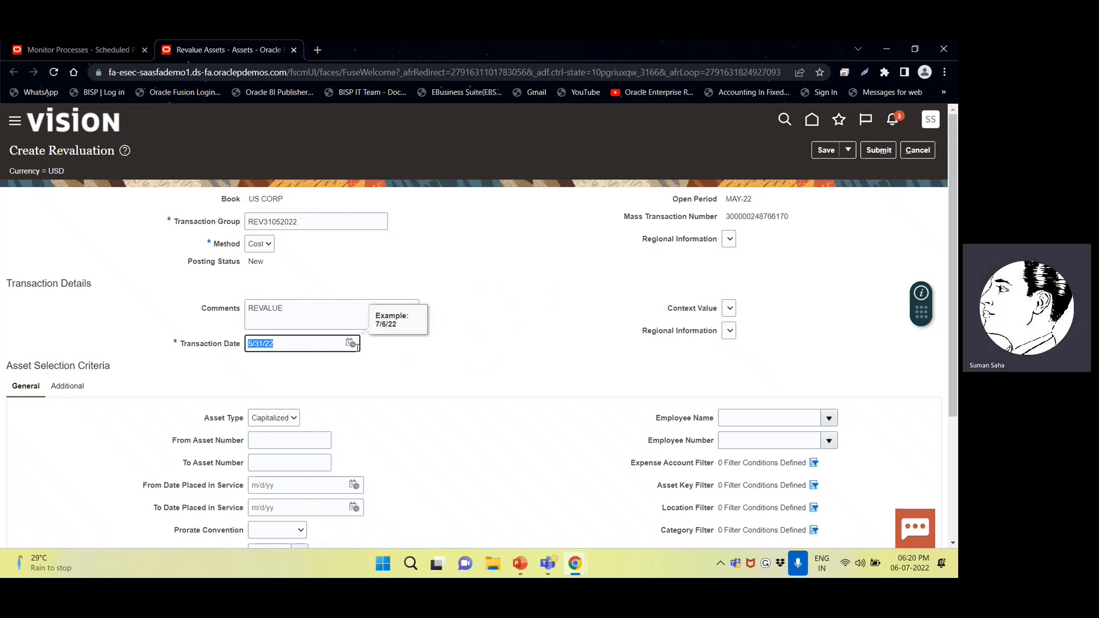
- Look up the OFFICE LAB asset's number among the recent additions in Asset Inquiry, using the other browser tab
left_click(264, 434)
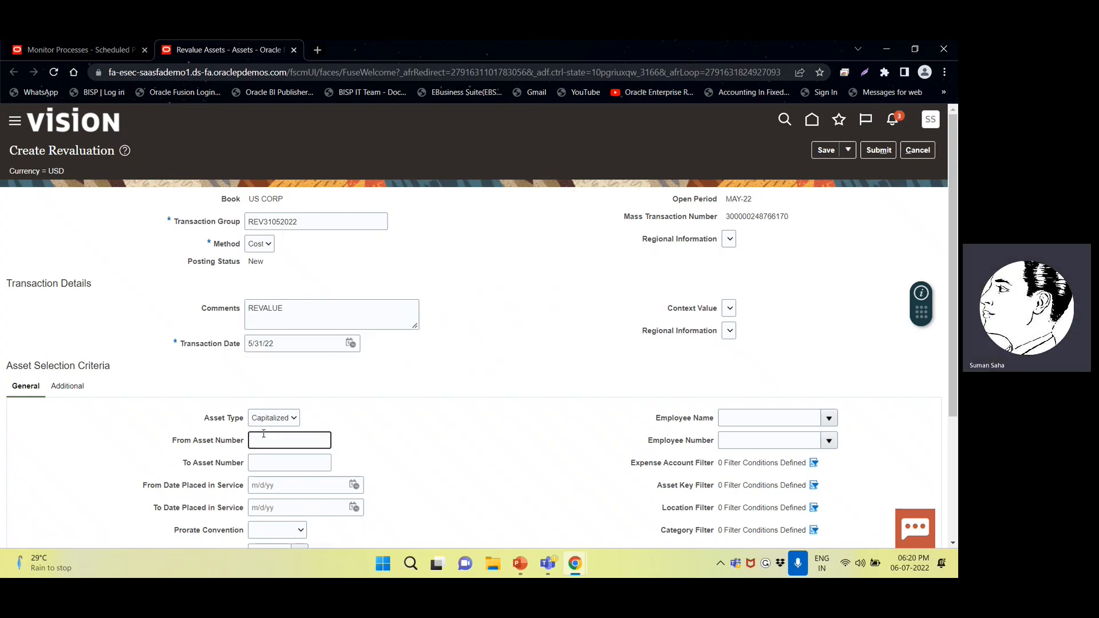
scroll(264, 435, "down", 3)
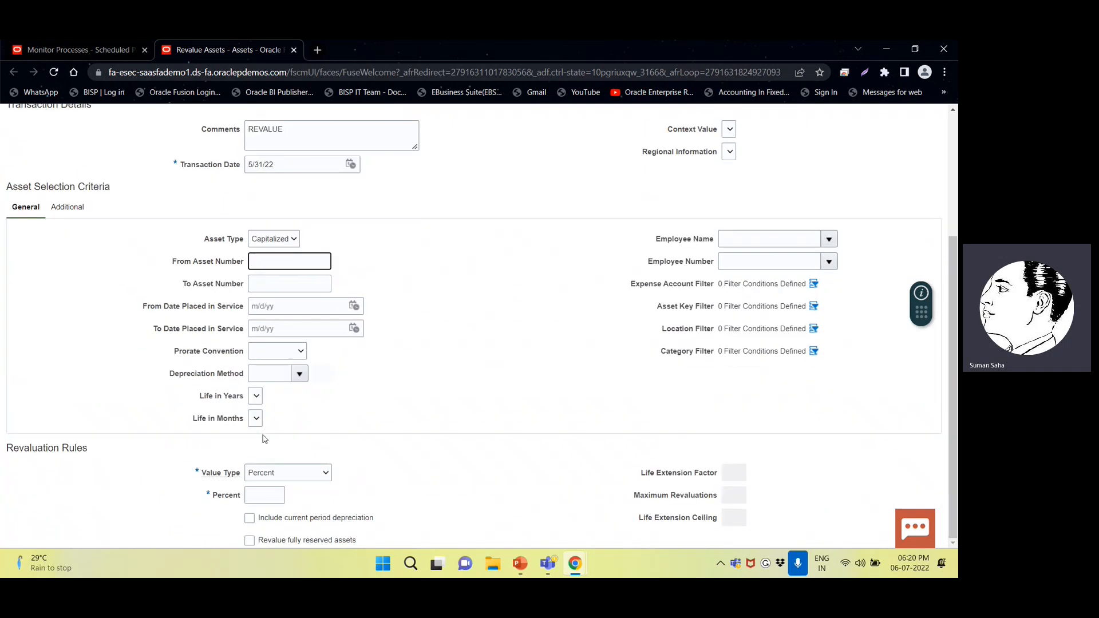
left_click(97, 48)
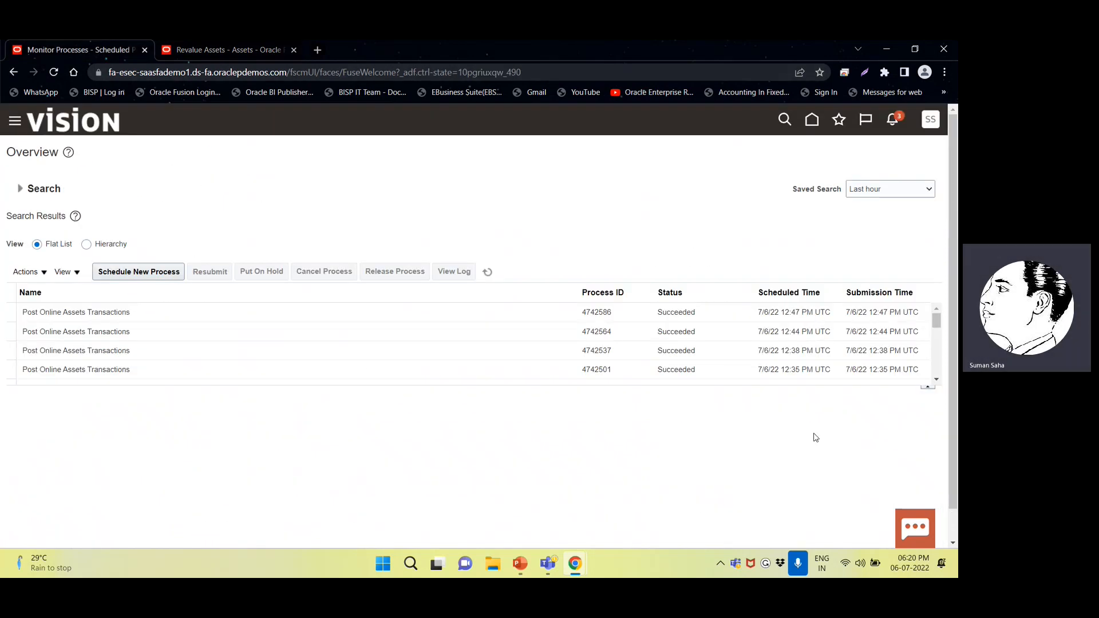
left_click(811, 119)
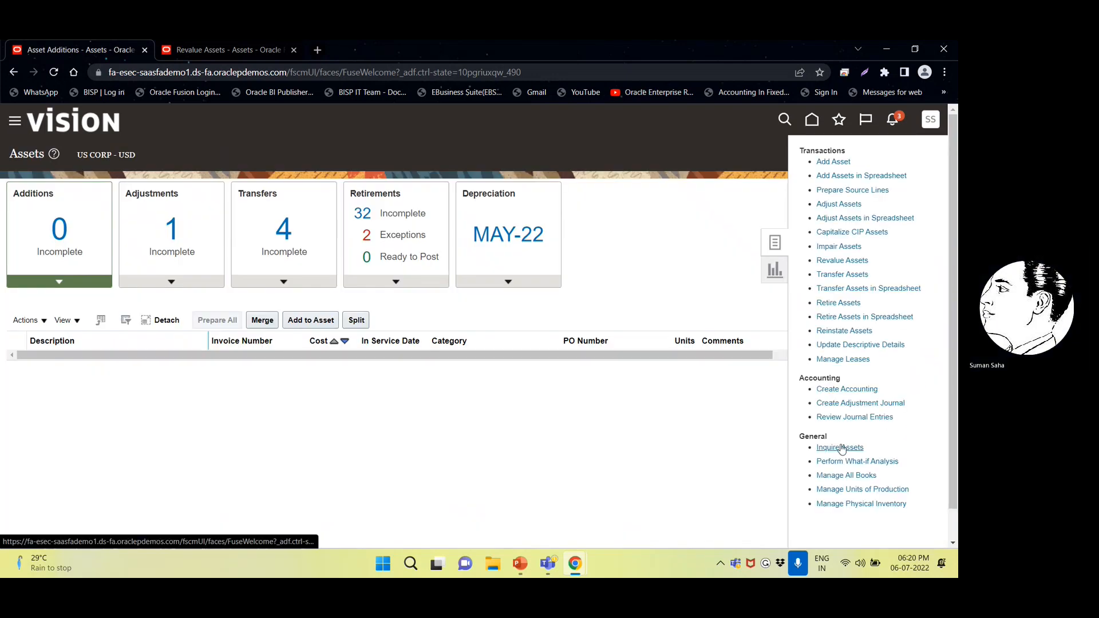
left_click(840, 446)
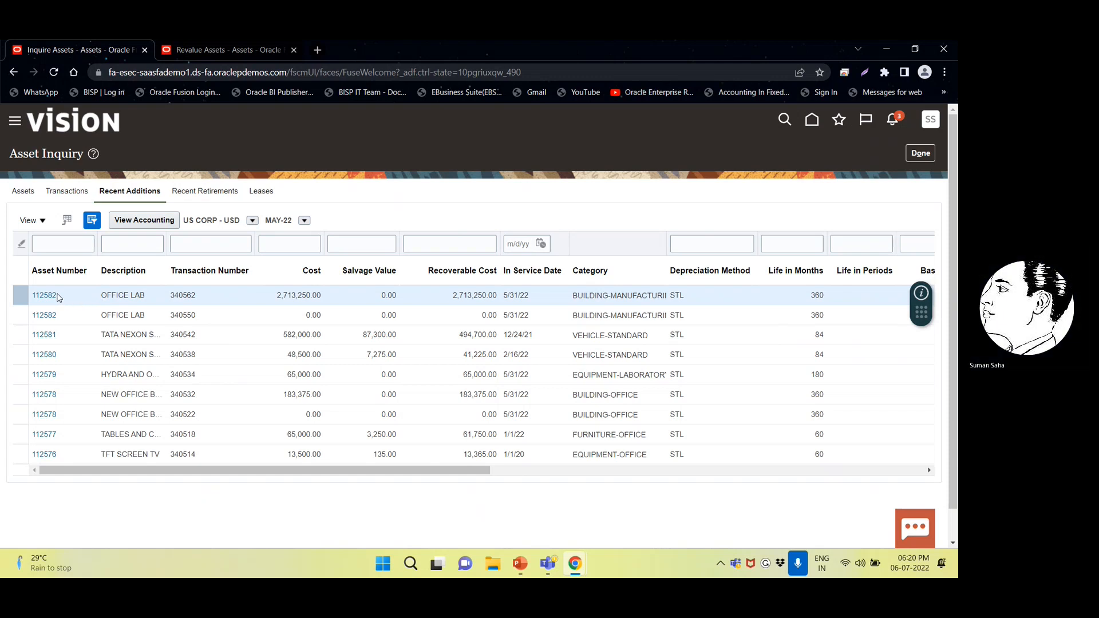
left_click_drag(58, 297, 30, 299)
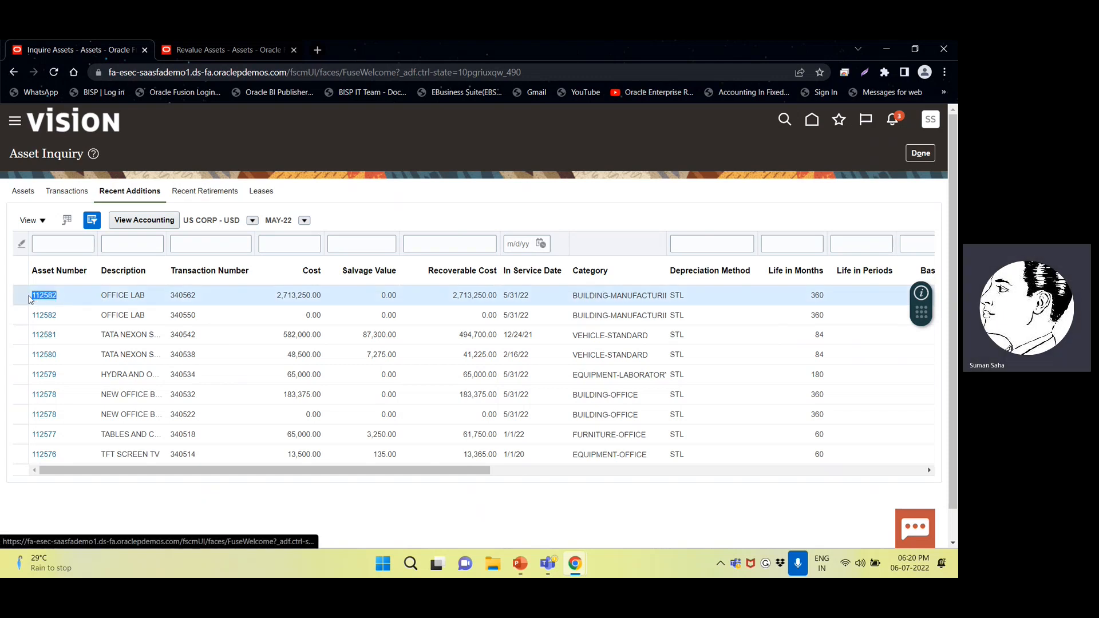
left_click(30, 299)
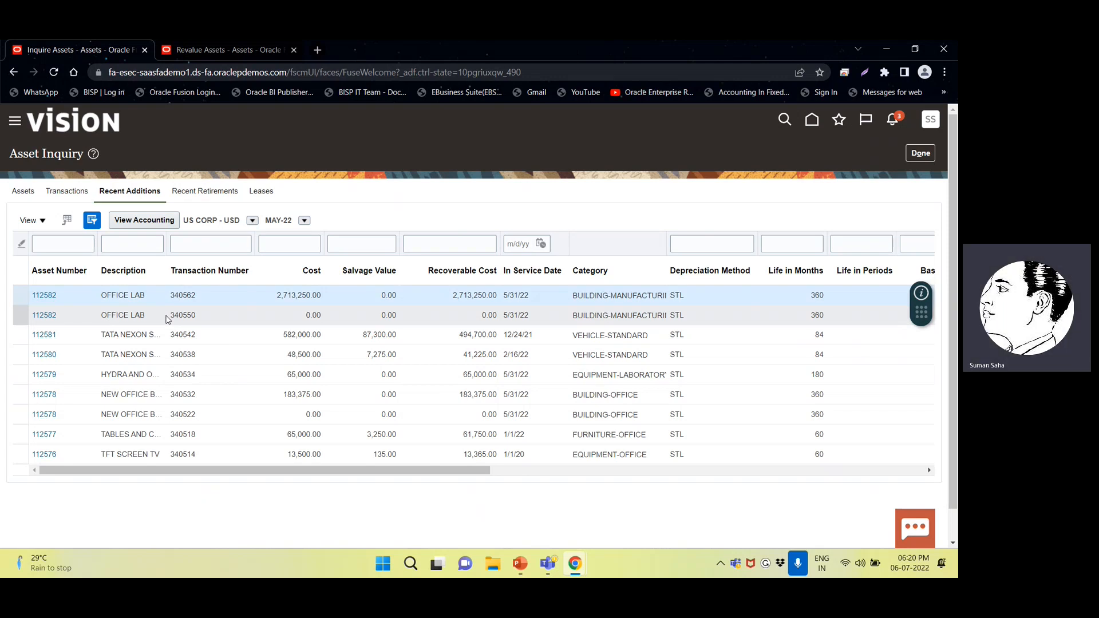
- Return to the revaluation and limit its asset selection from asset number 112582 to 112582
left_click(205, 49)
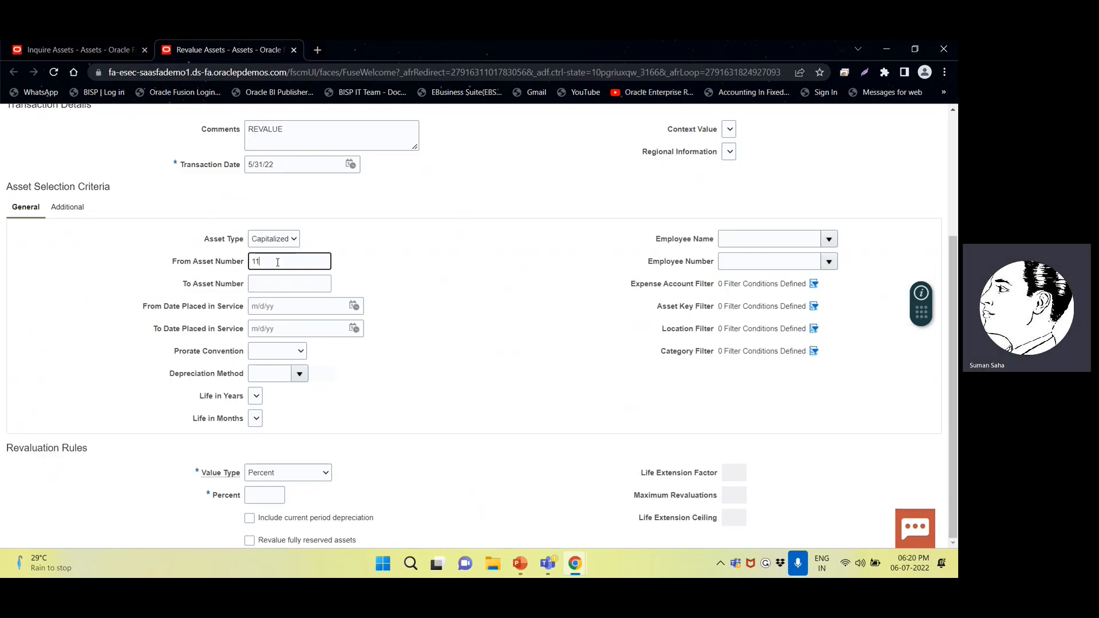
key("Tab")
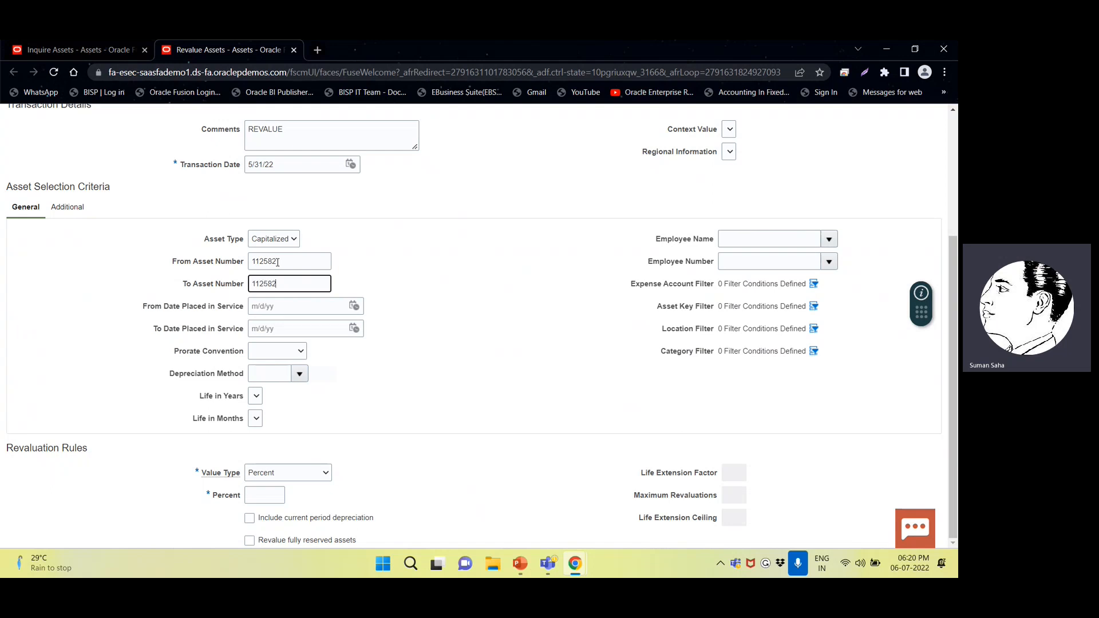
key("Tab")
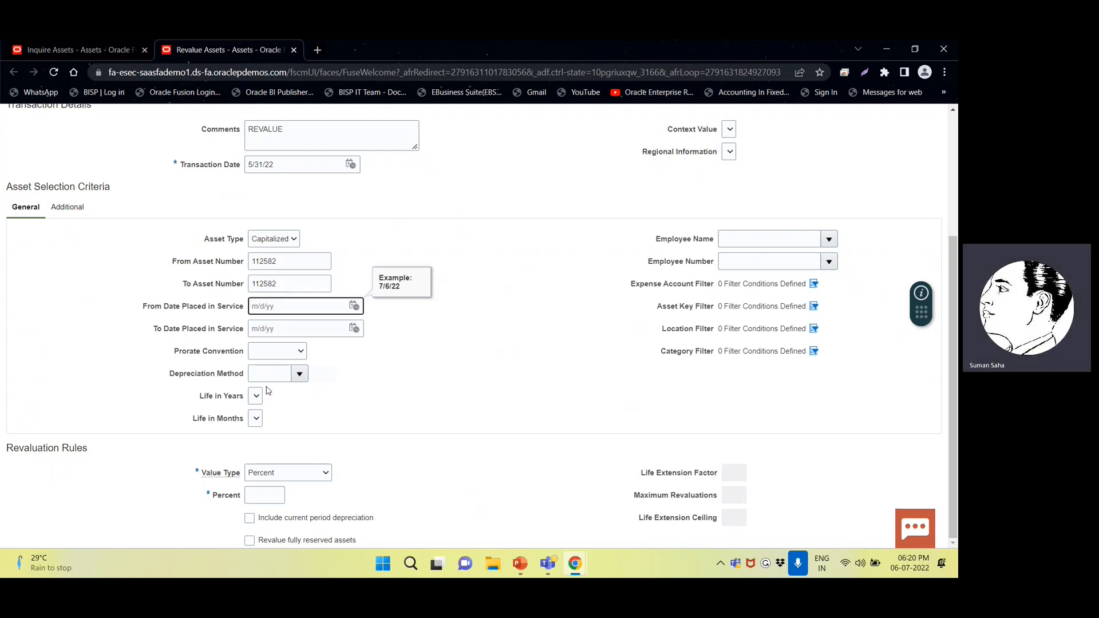
- Set the revaluation rule to value type Percent at 2, leave current period depreciation excluded, and submit the revaluation
left_click(301, 476)
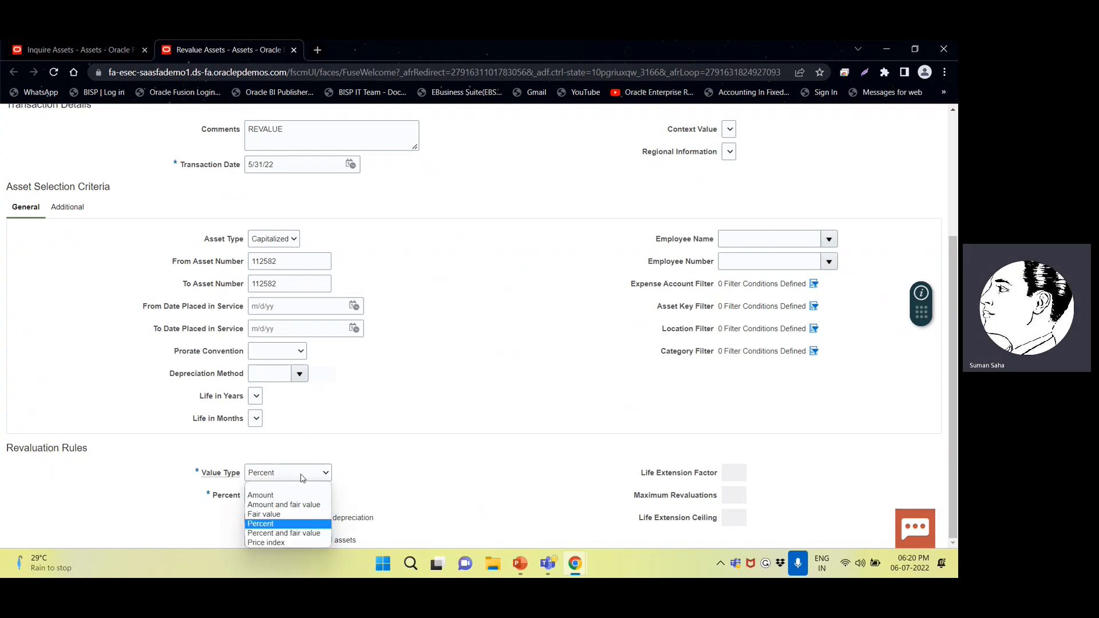
left_click(404, 465)
key("Tab")
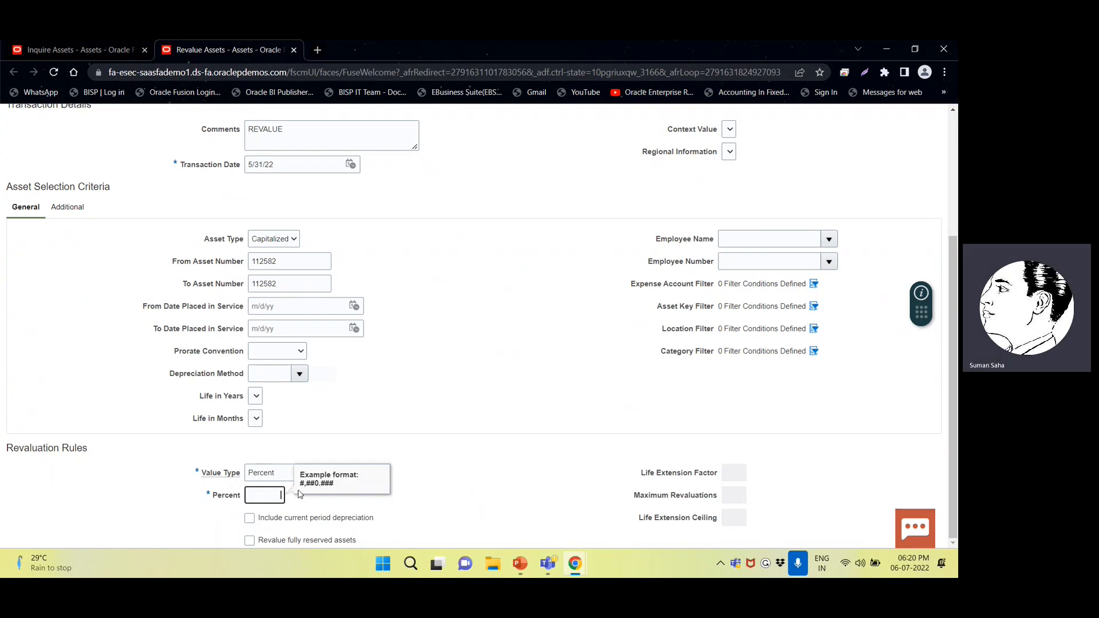
type("2")
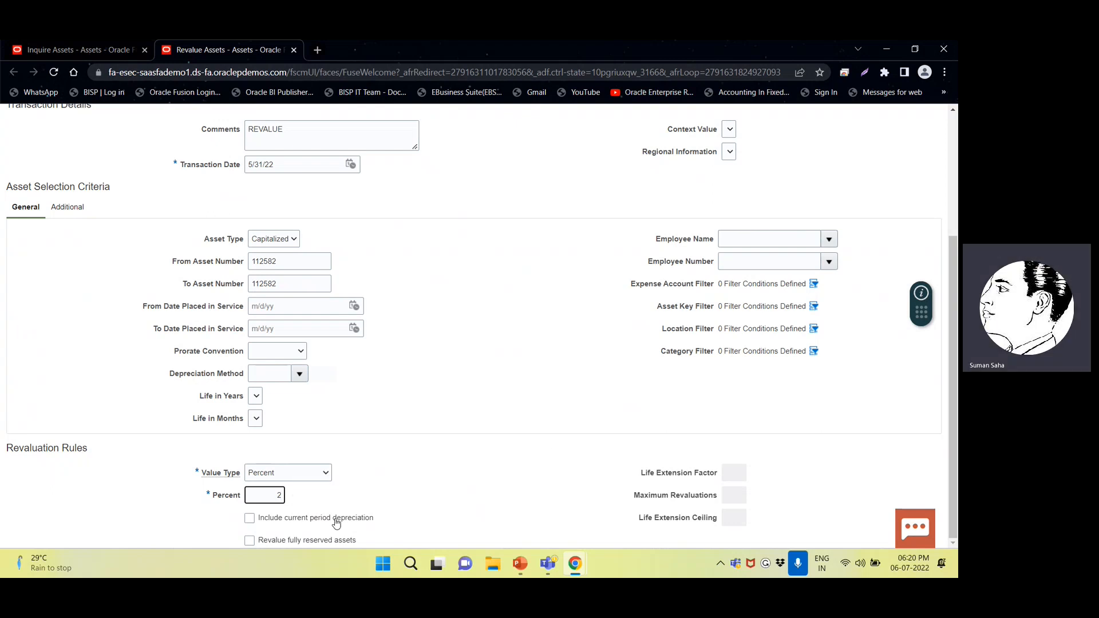
left_click(252, 522)
left_click(252, 522)
double_click(252, 522)
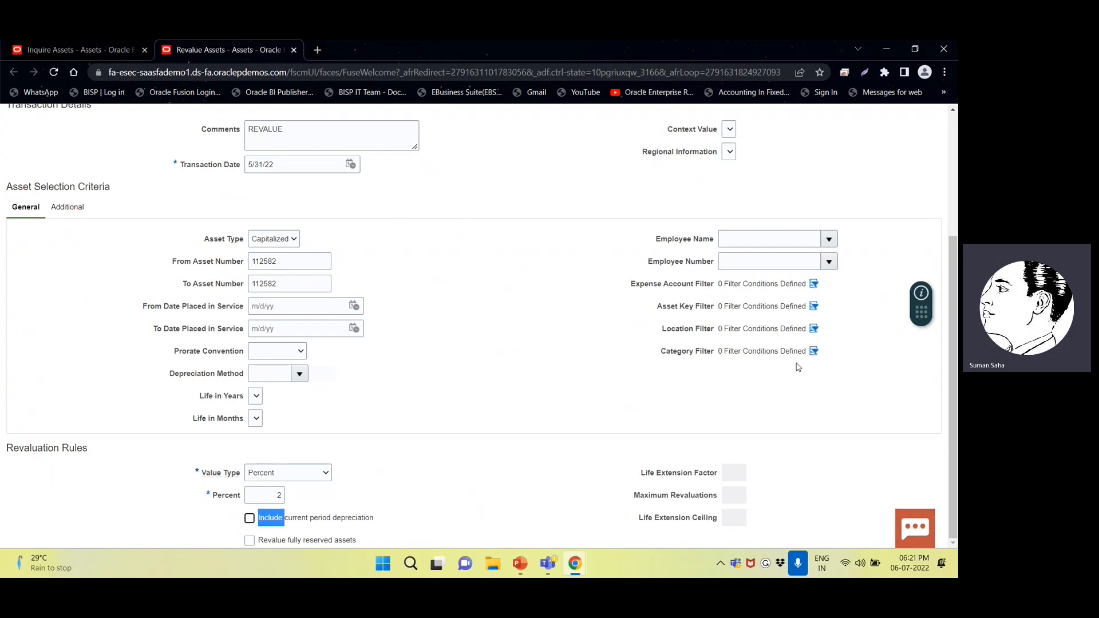
scroll(794, 364, "up", 3)
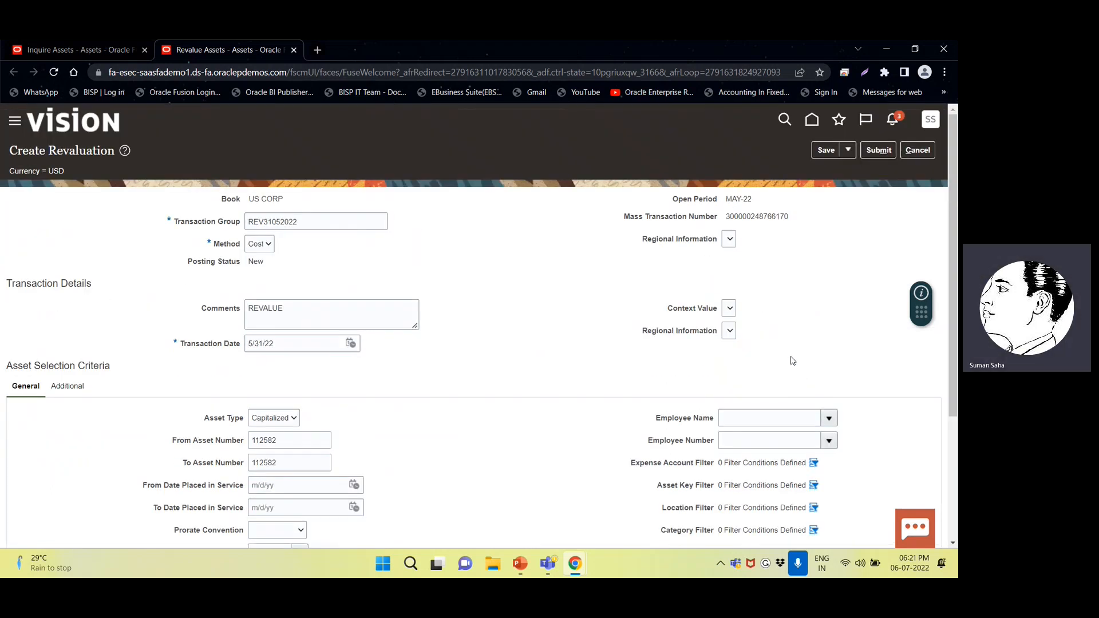
left_click(876, 151)
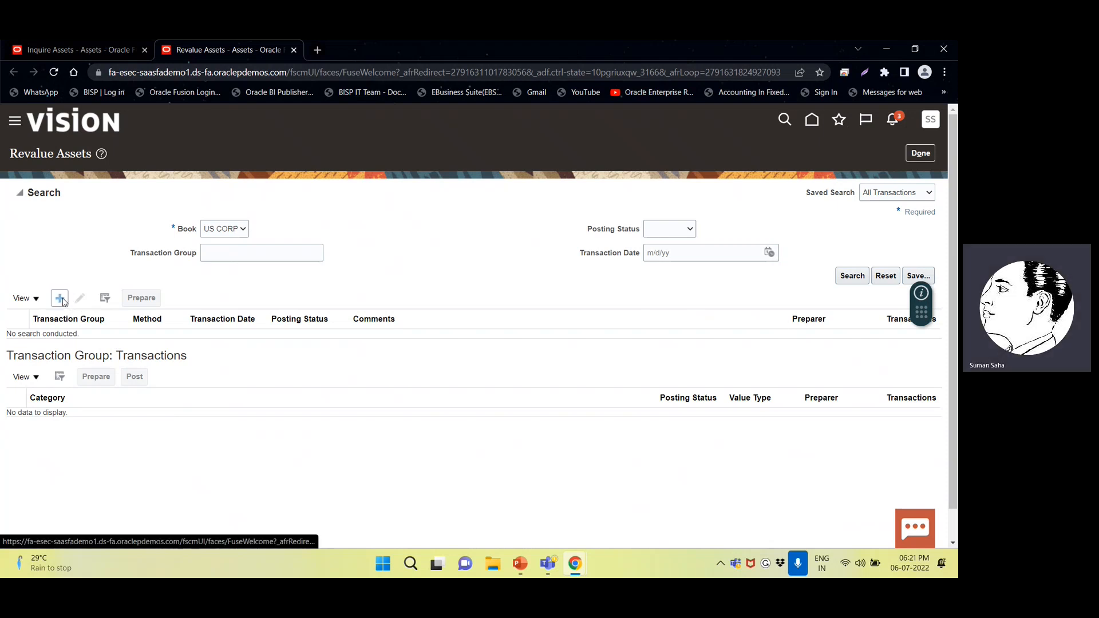
- Filter the US CORP revaluation search by transaction date 6/30/22 and run it
left_click(236, 255)
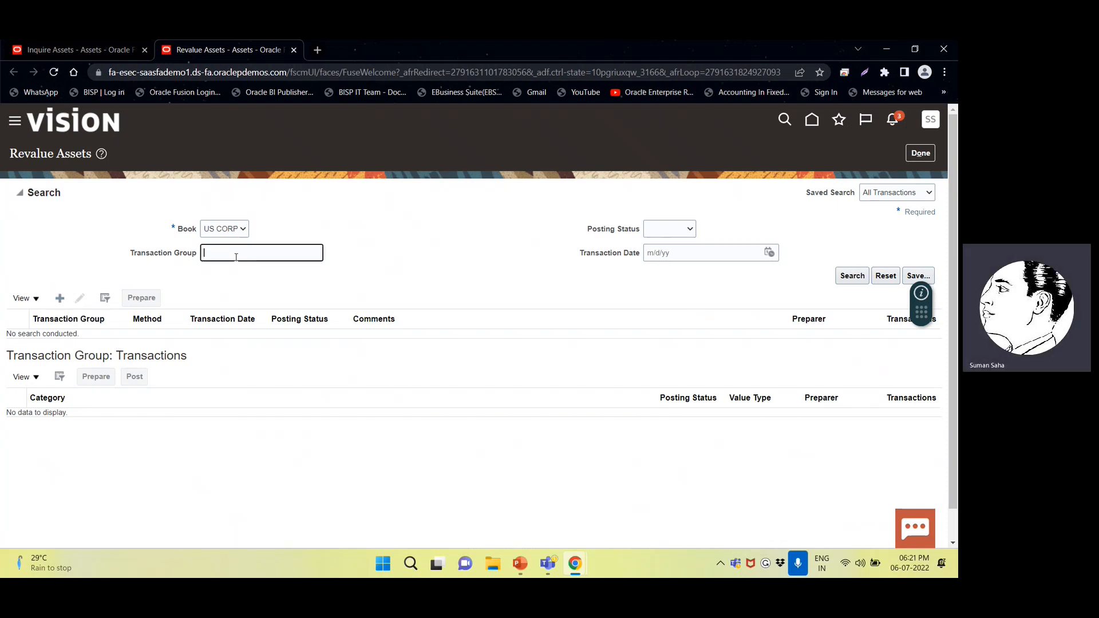
left_click(769, 253)
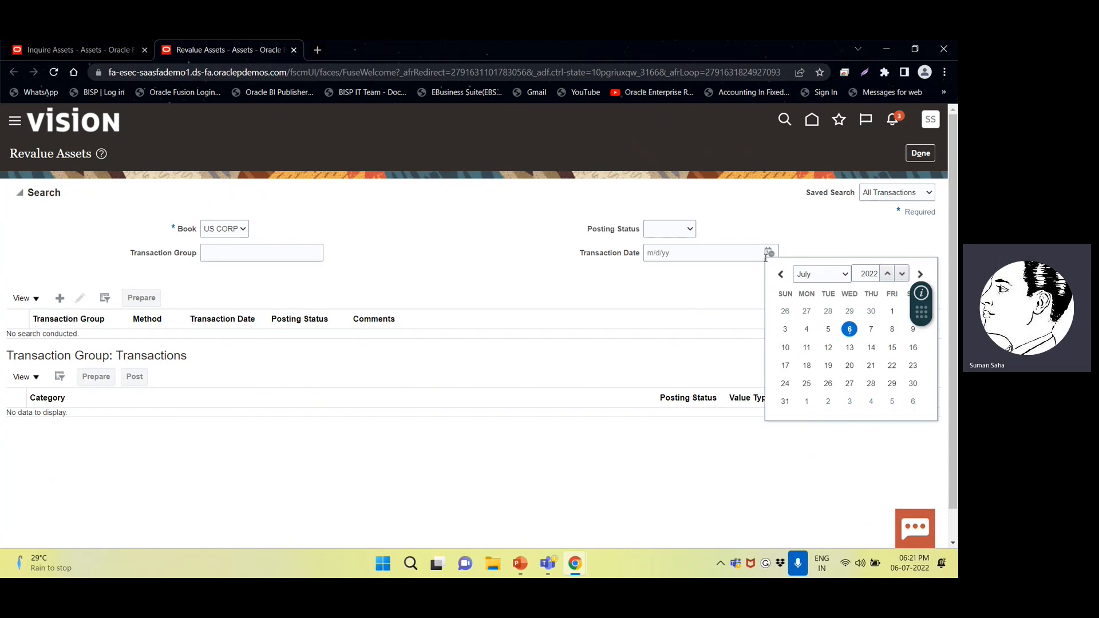
left_click(827, 275)
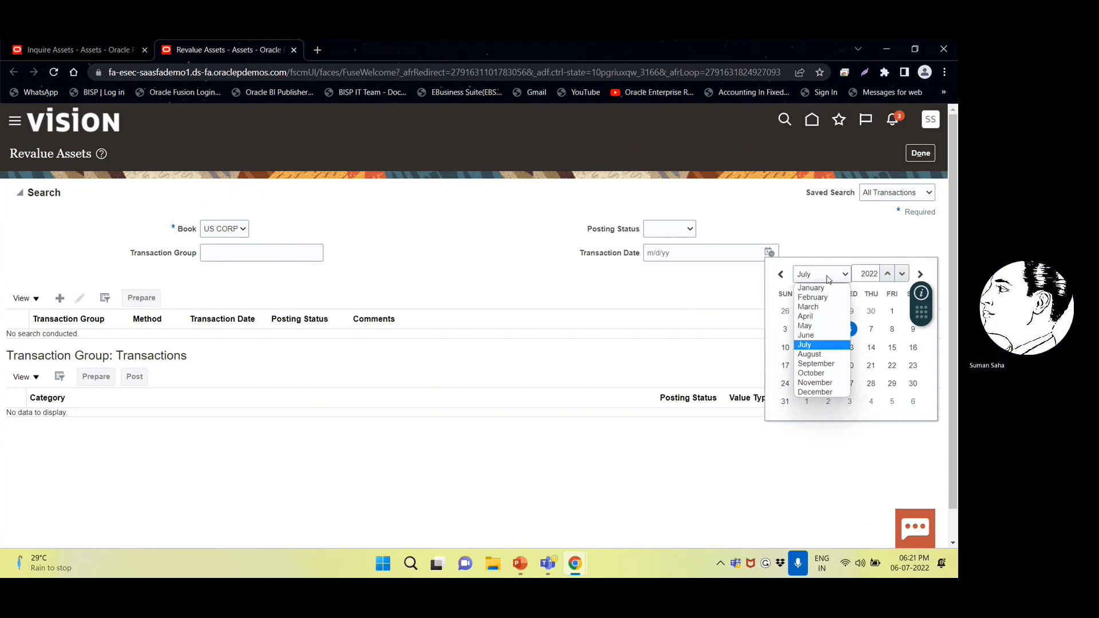
left_click(817, 336)
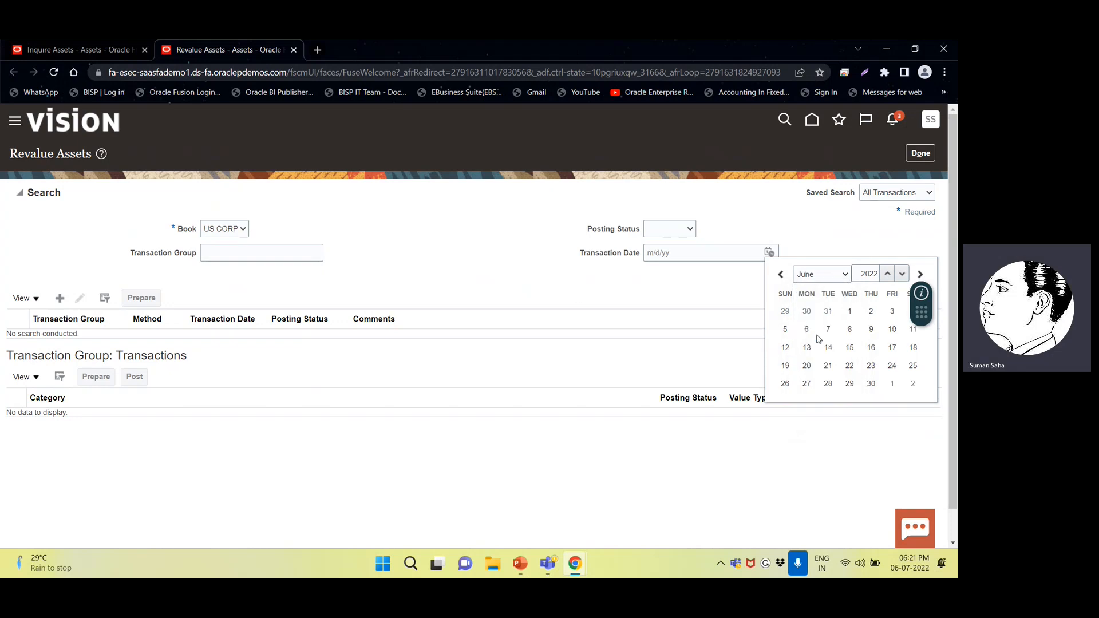
left_click(871, 383)
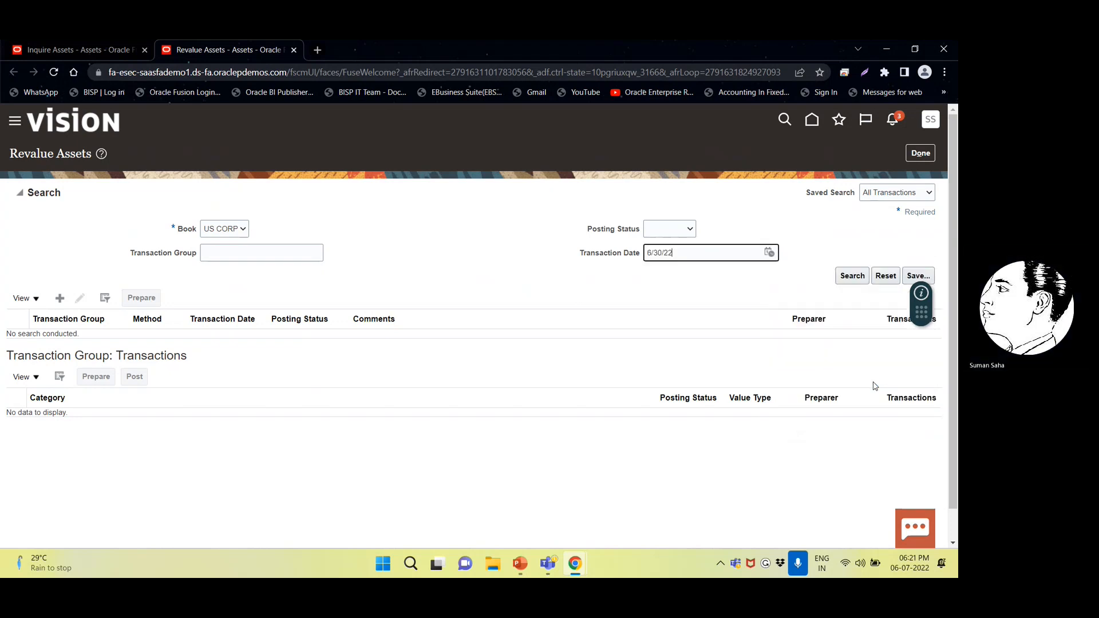
left_click(856, 280)
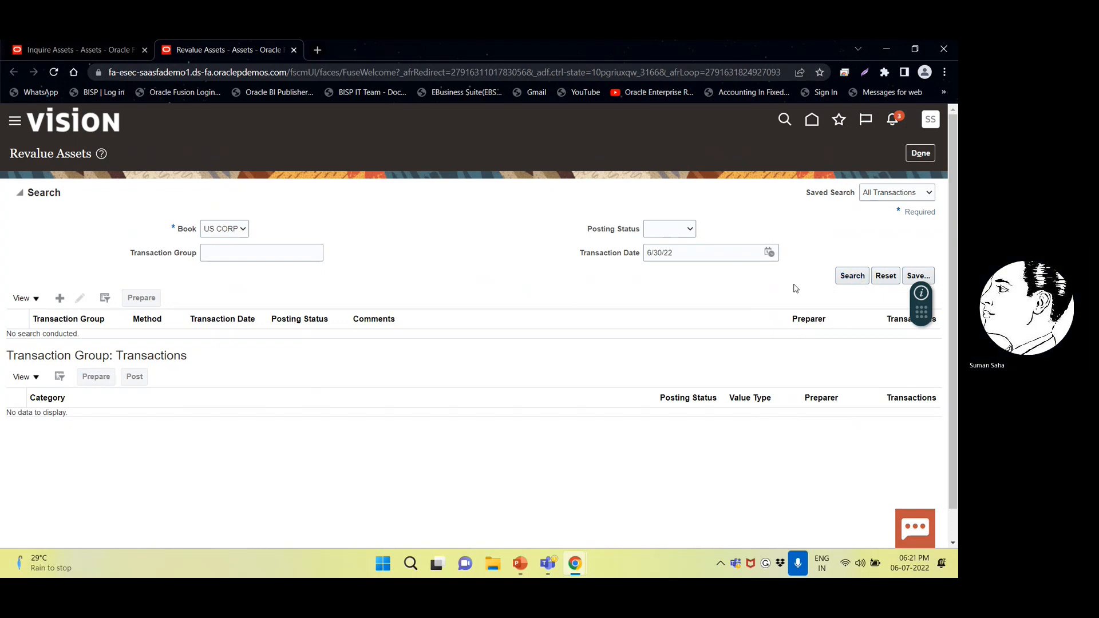
- Search the revaluations by transaction date 5/31/22 and open transaction group REV31052022
left_click(770, 253)
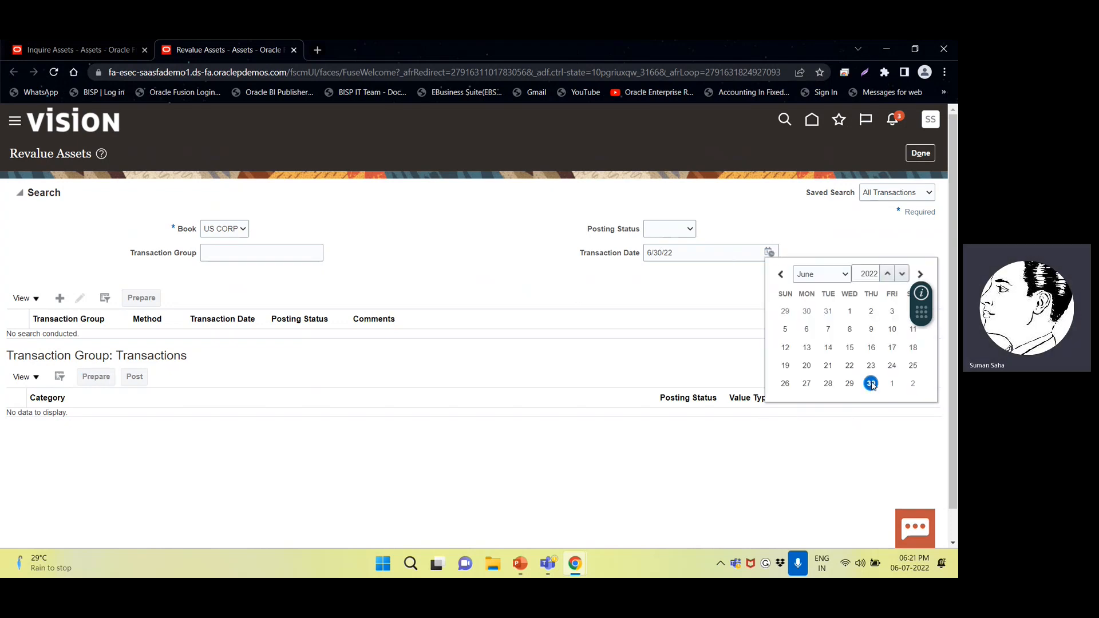
left_click(832, 276)
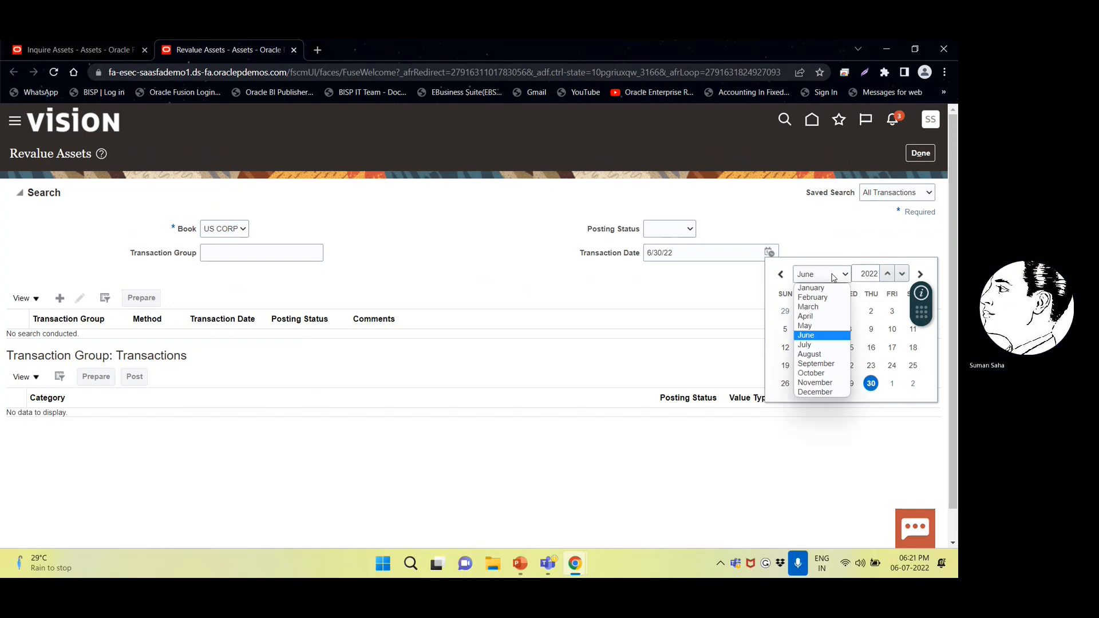
left_click(811, 326)
left_click(809, 327)
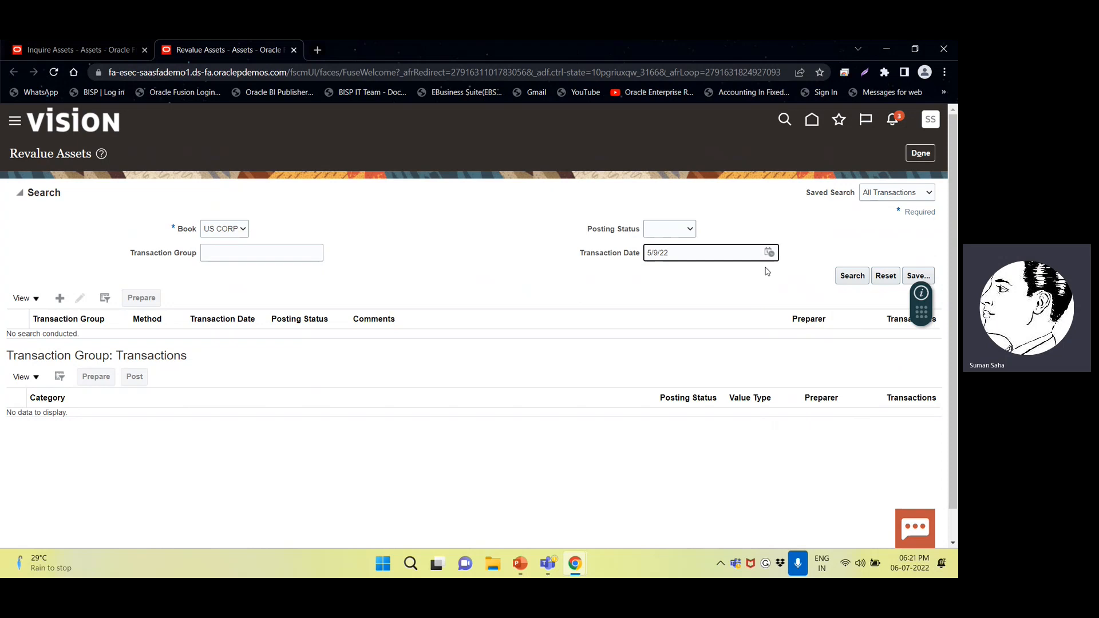
left_click(770, 252)
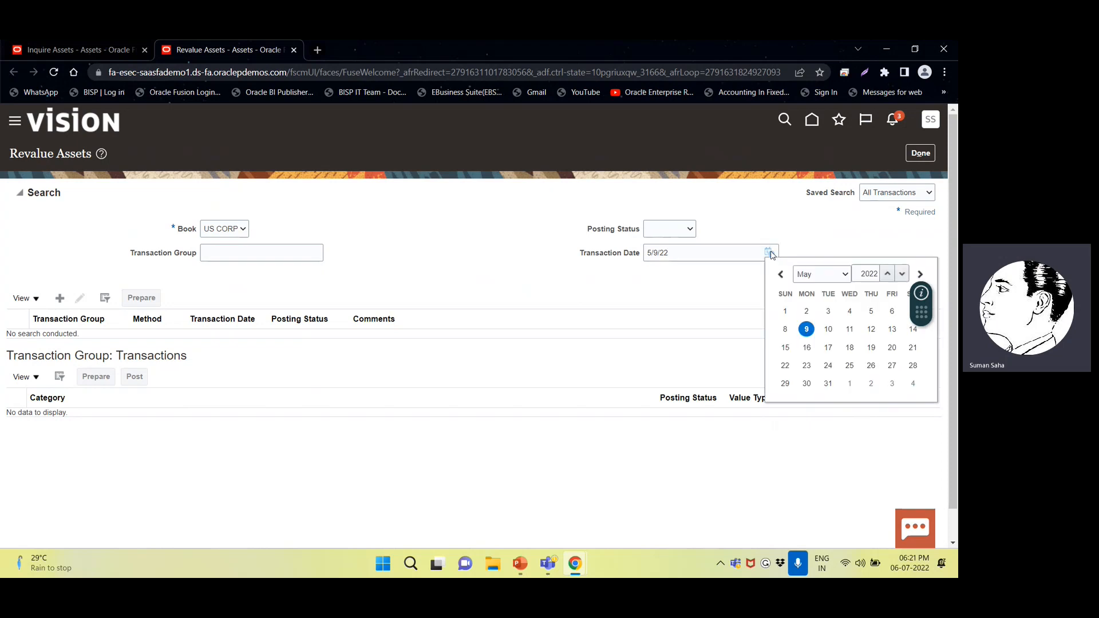
left_click(826, 384)
left_click(845, 277)
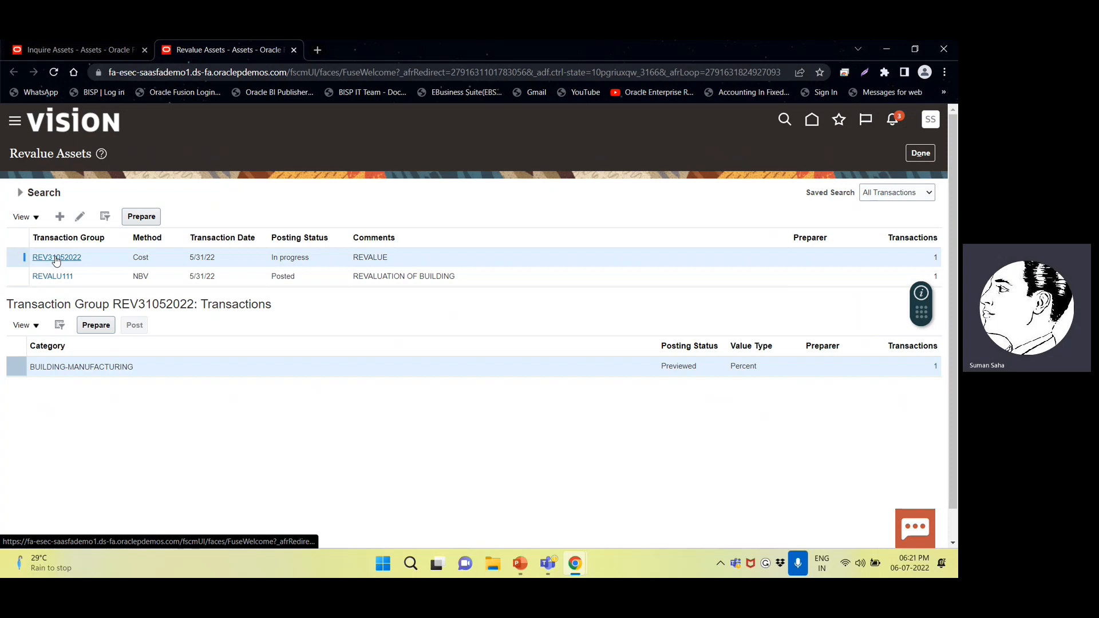
left_click(49, 262)
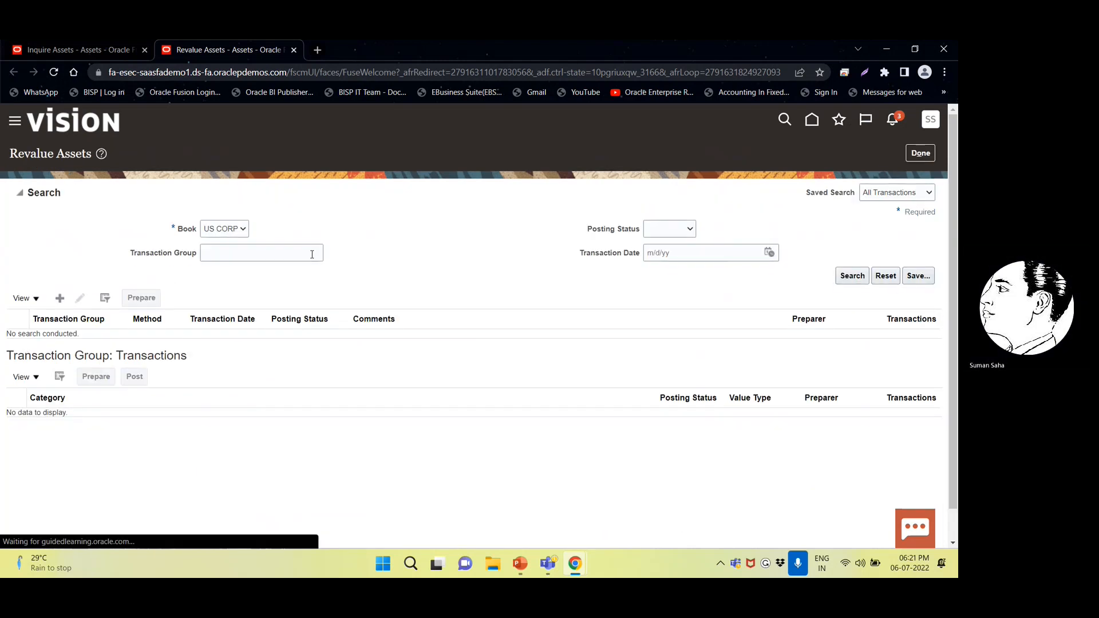
- Search the revaluations again, by transaction group REV without a transaction date
left_click(768, 253)
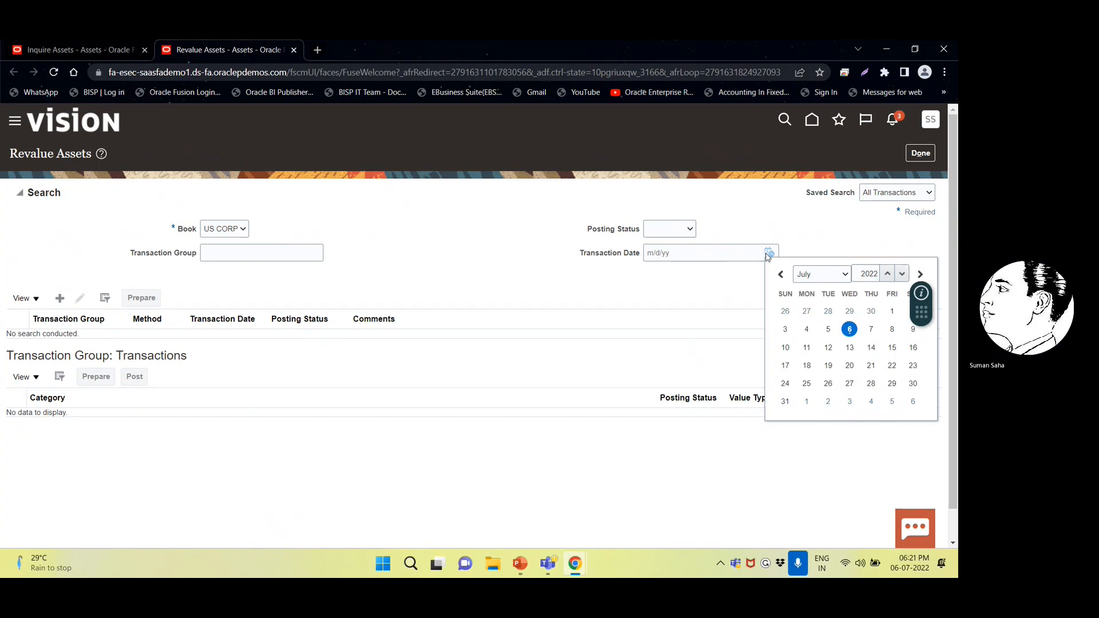
left_click(244, 257)
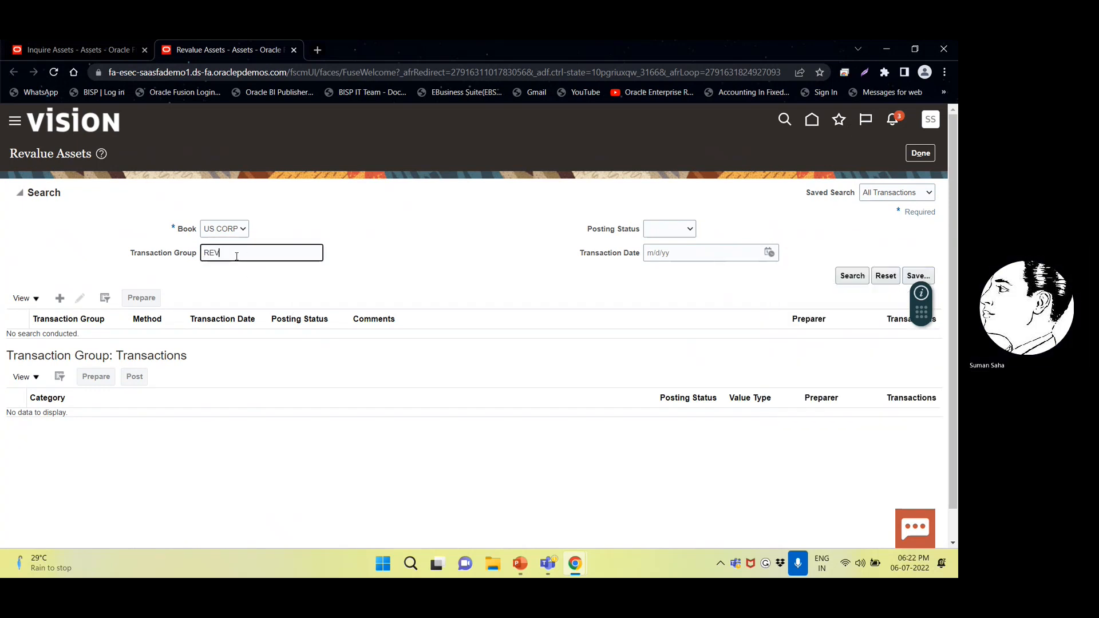
left_click(864, 277)
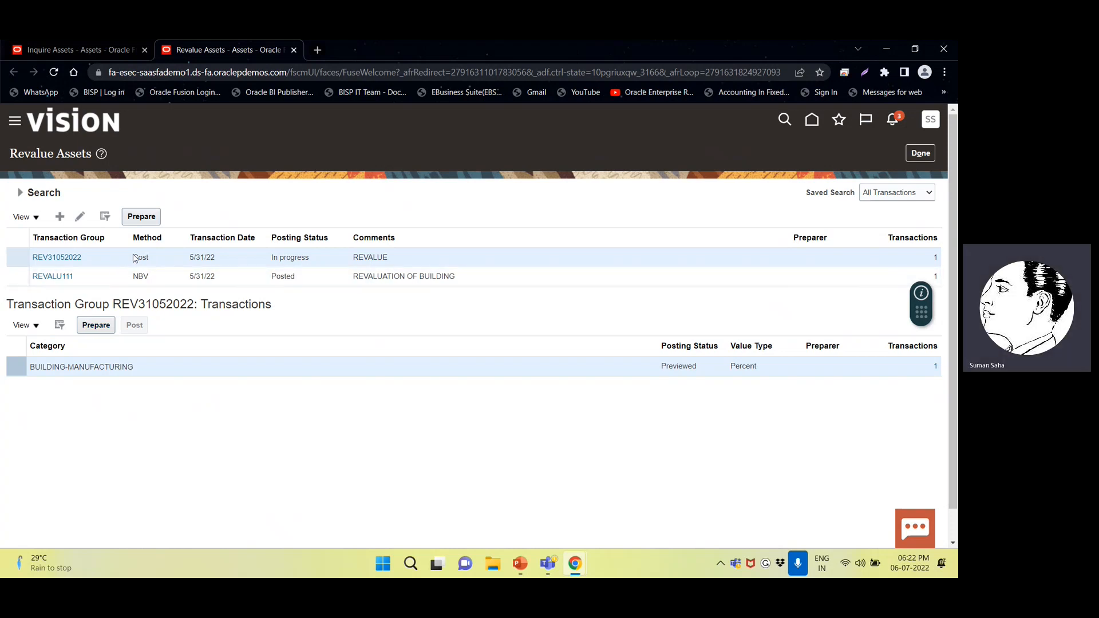
- Prepare the BUILDING-MANUFACTURING transactions of REV31052022 and open the downloaded ManageRevaluation workbook in a maximized Excel window
left_click(98, 328)
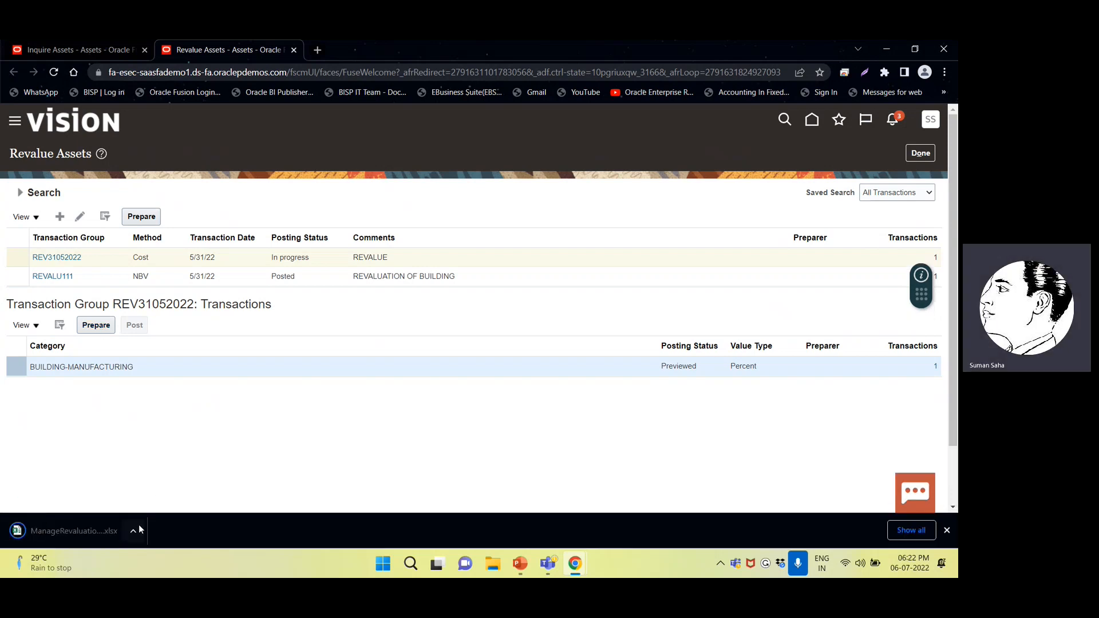
left_click(132, 523)
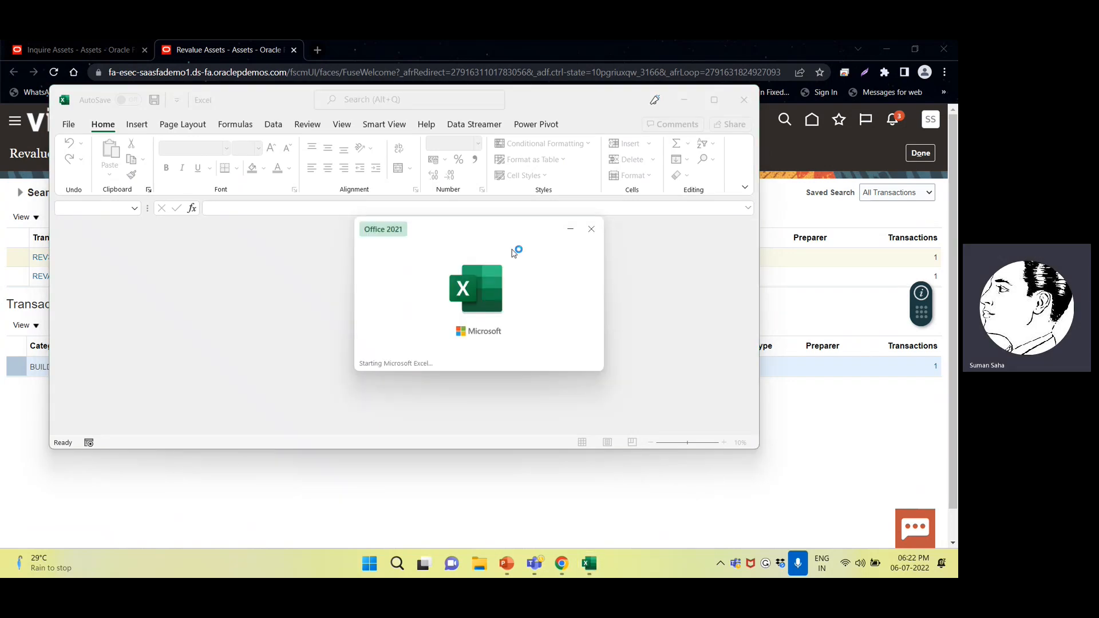
left_click(712, 102)
left_click(523, 103)
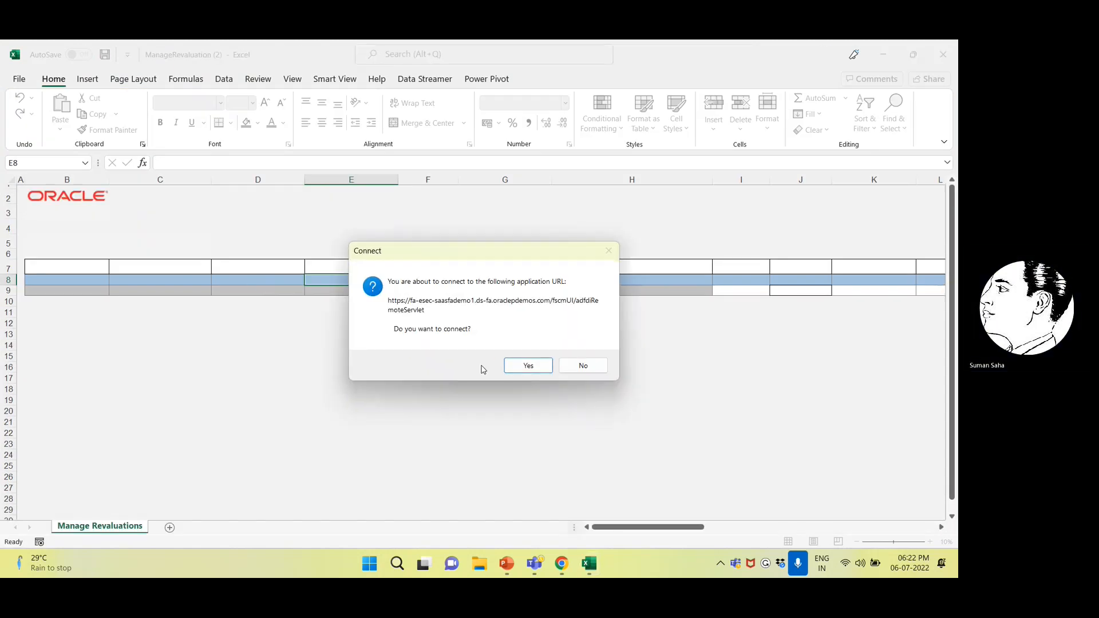
- Connect the workbook to the application server and sign in with the user ID and account password
left_click(525, 364)
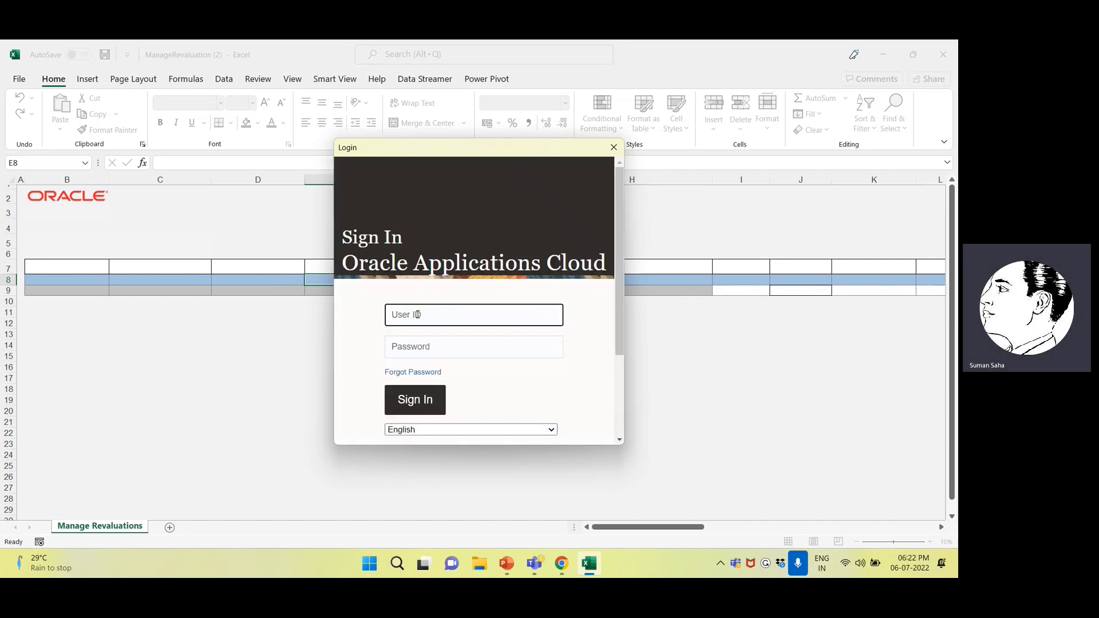
type("SS.365")
key("Tab")
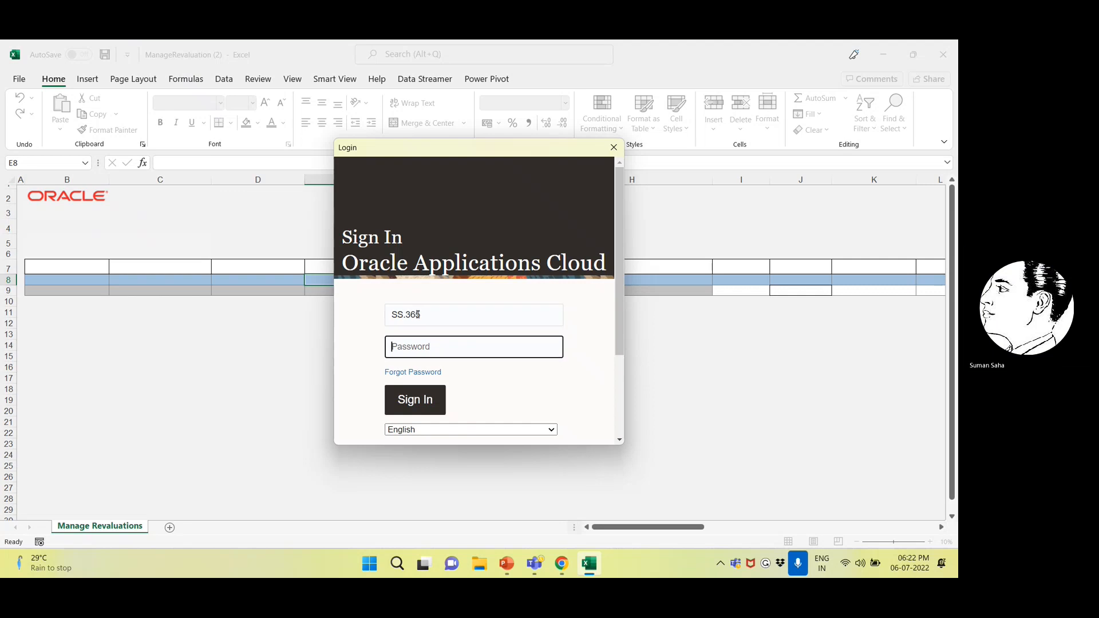
type("•")
key("Return")
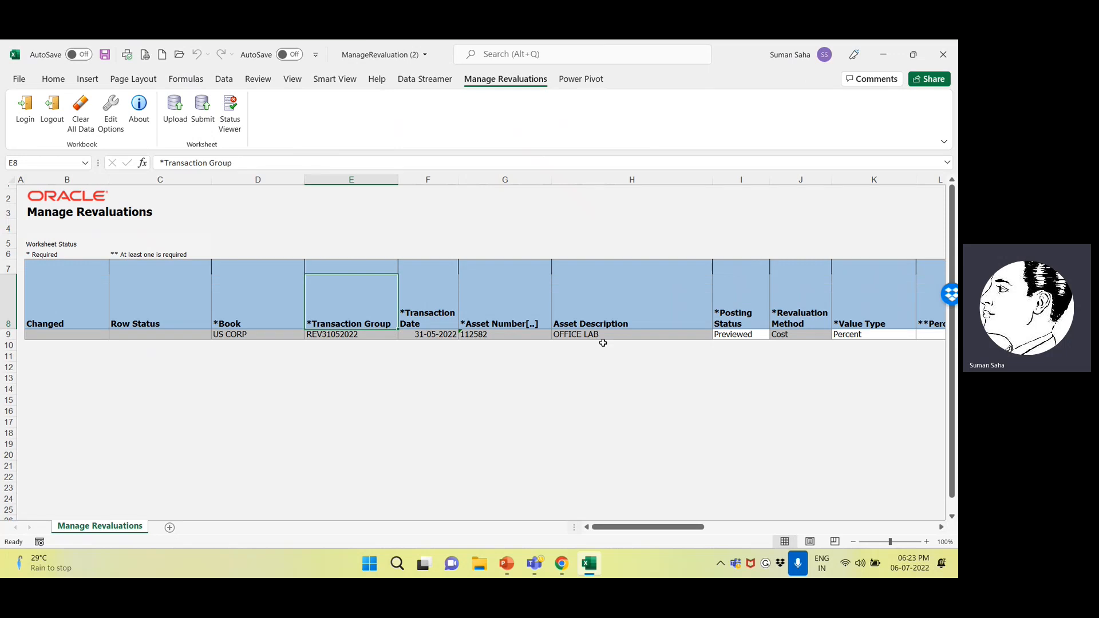
- Change the posting status of the OFFICE LAB revaluation row to New
left_click(743, 333)
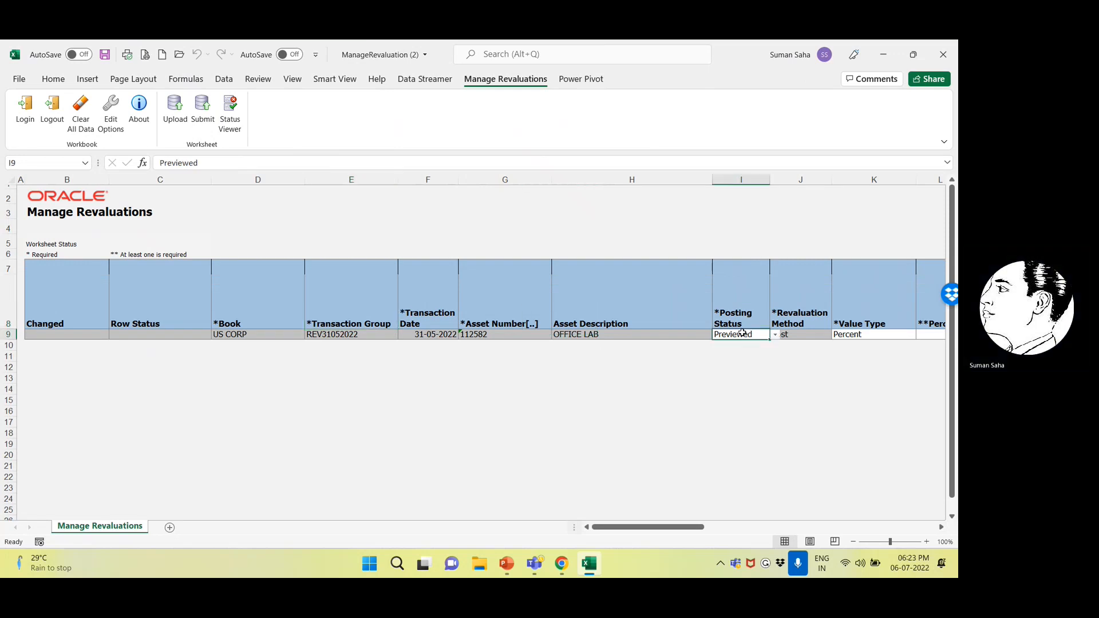
left_click(775, 335)
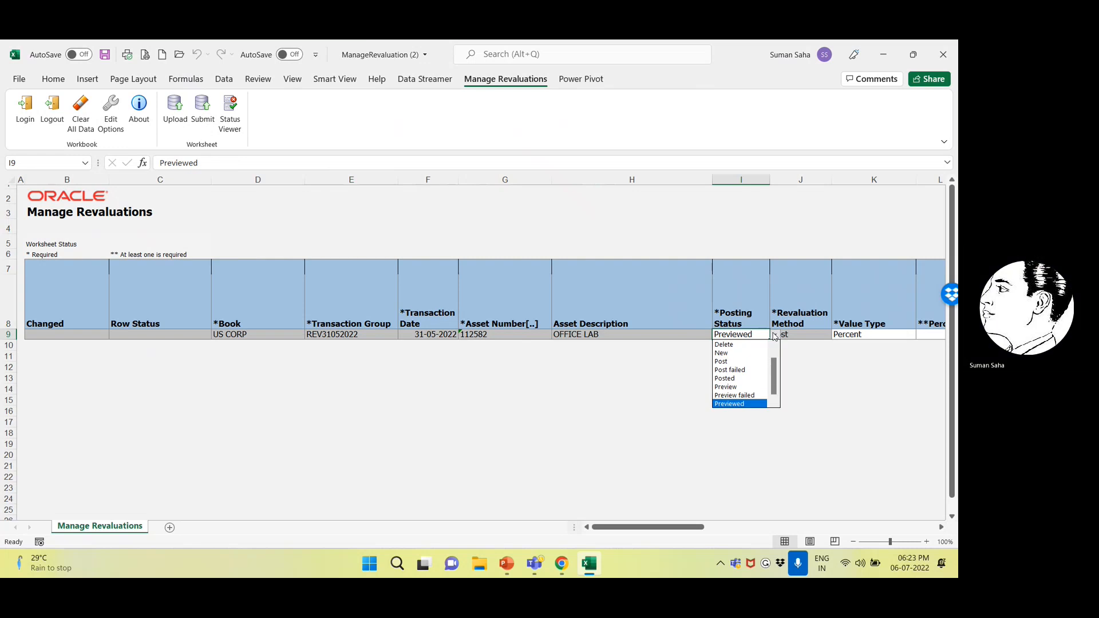
left_click(742, 353)
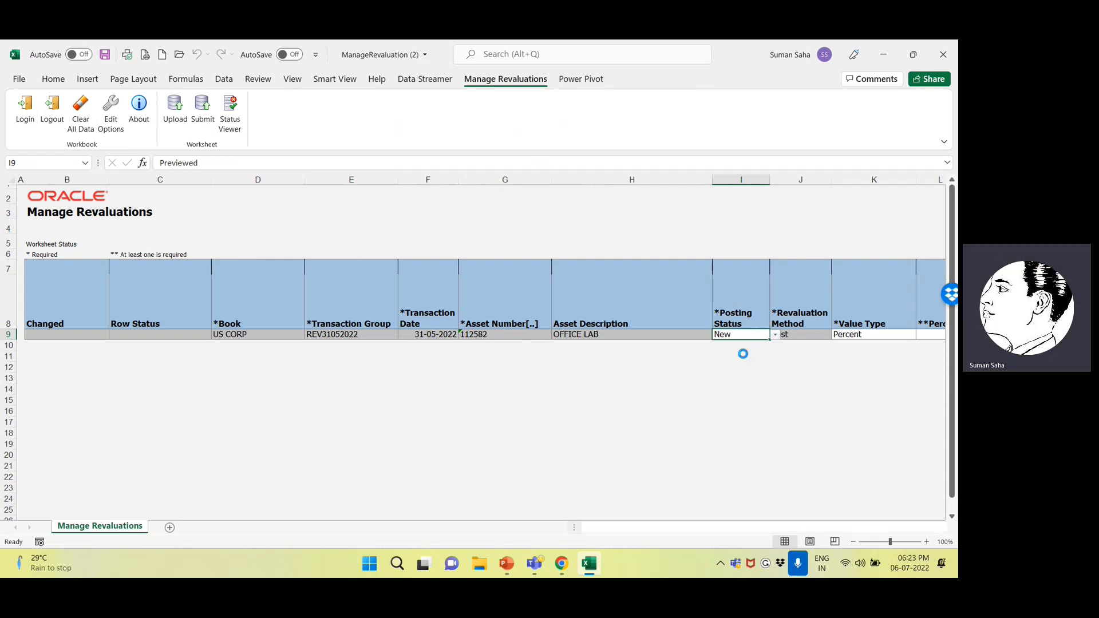
- Review the revaluation row's columns from Revaluation Method through the life extension fields, and return to its beginning
double_click(818, 335)
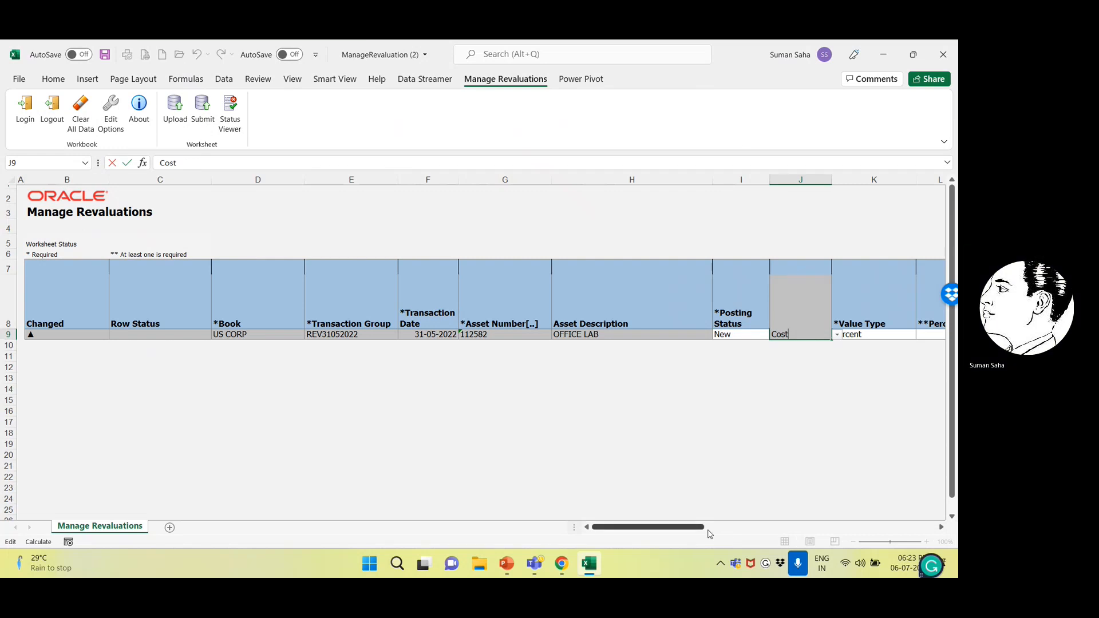
left_click(744, 530)
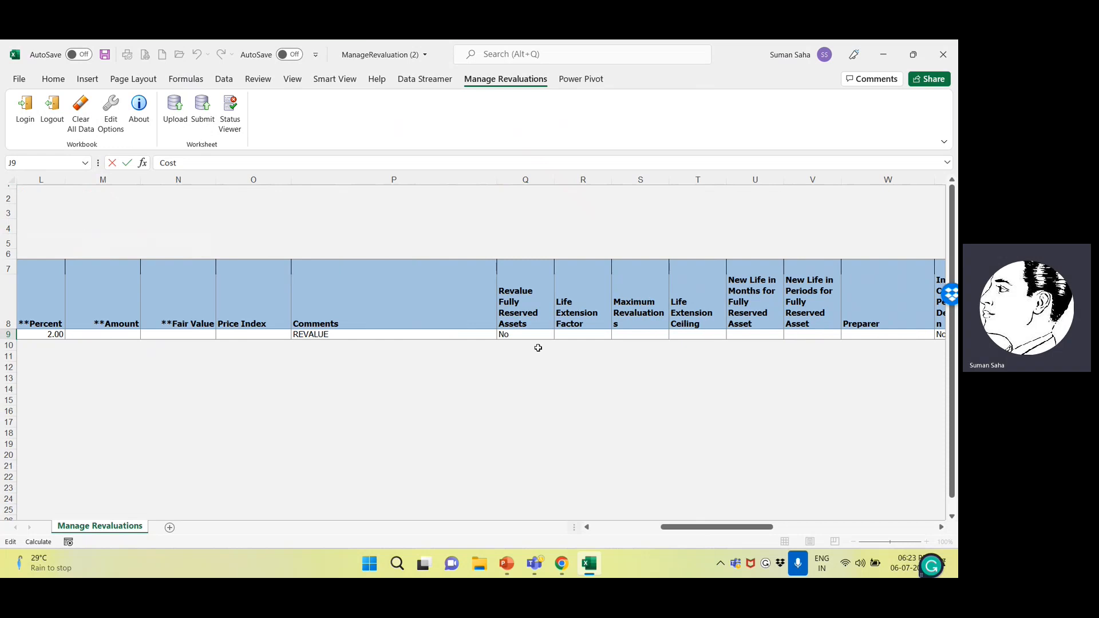
double_click(673, 336)
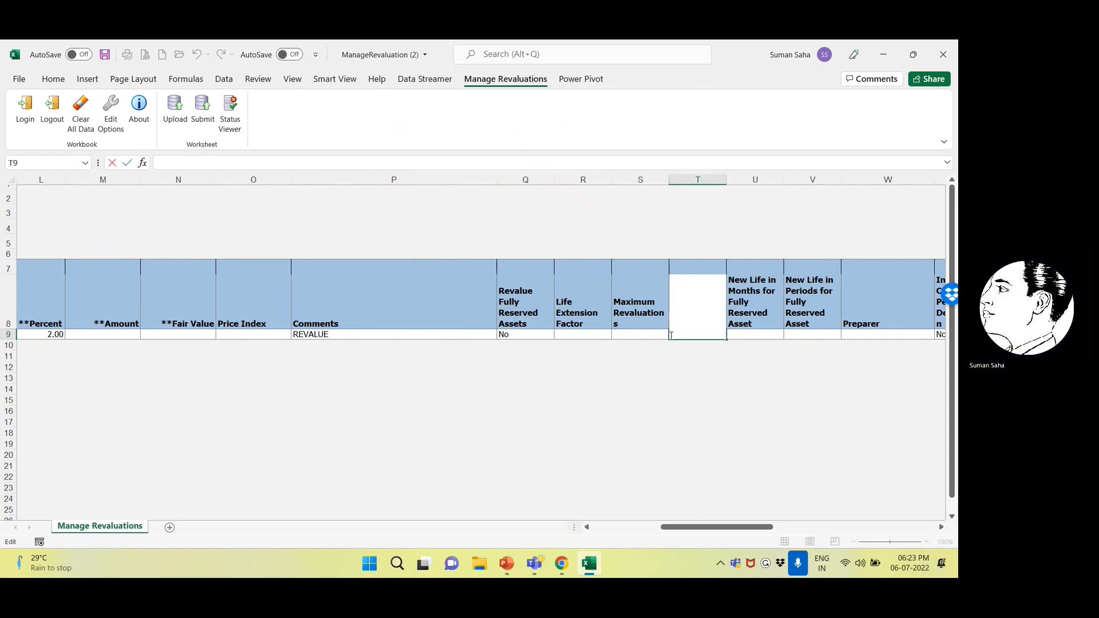
left_click(77, 336)
key("ctrl+Left")
key("ctrl+Left")
key("ctrl+Left")
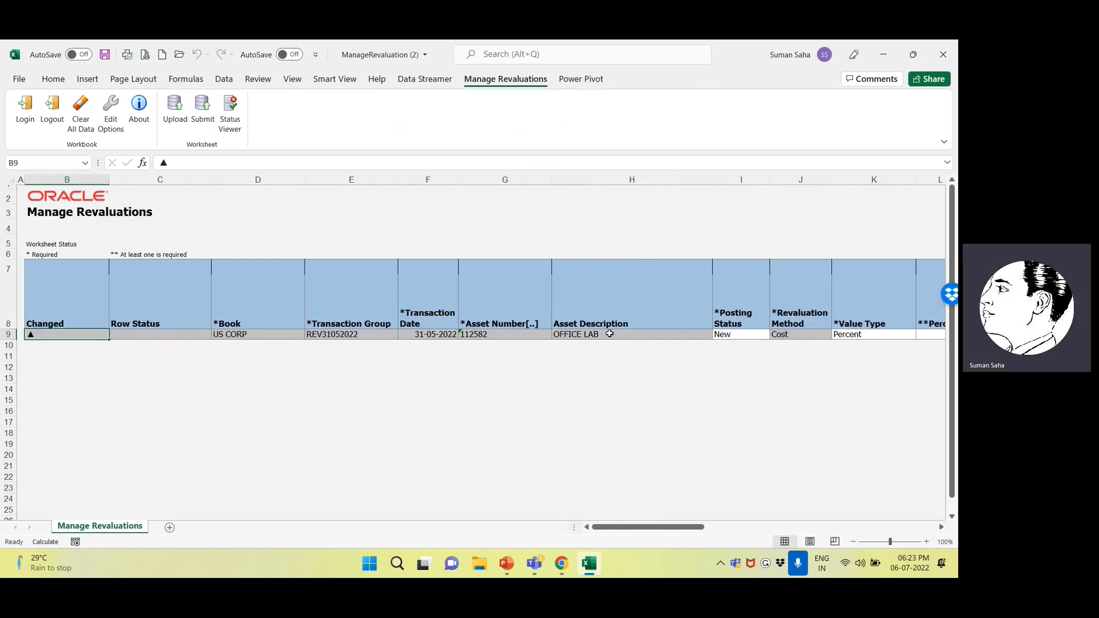
- Enter 2 as the revaluation row's percent and check its Fair Value and the neighbouring columns
left_click(930, 335)
type("2")
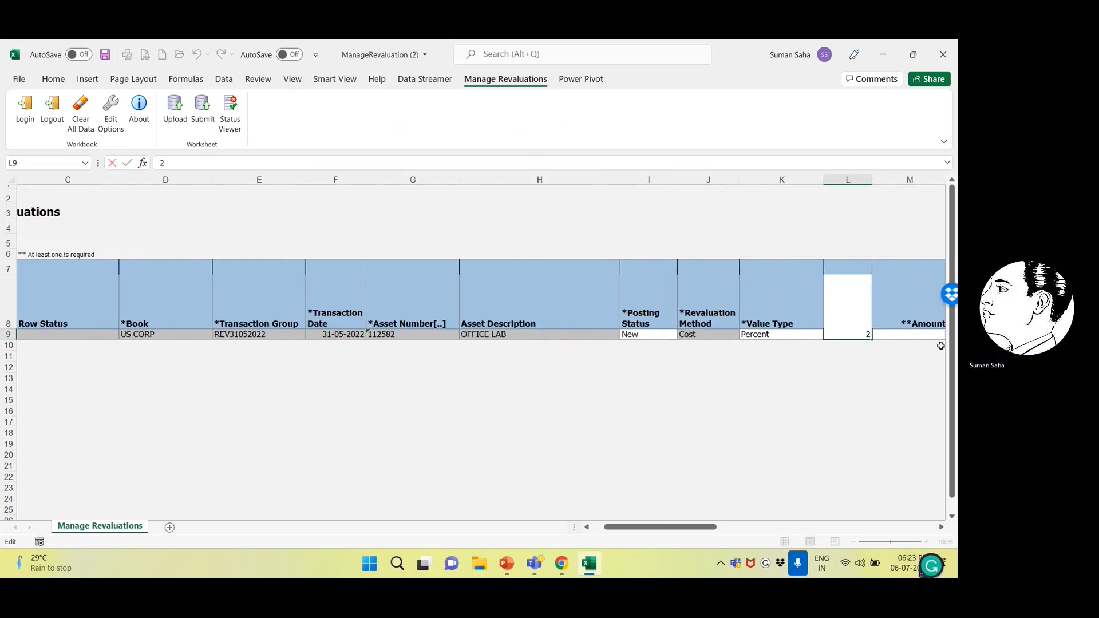
key("ctrl+Return")
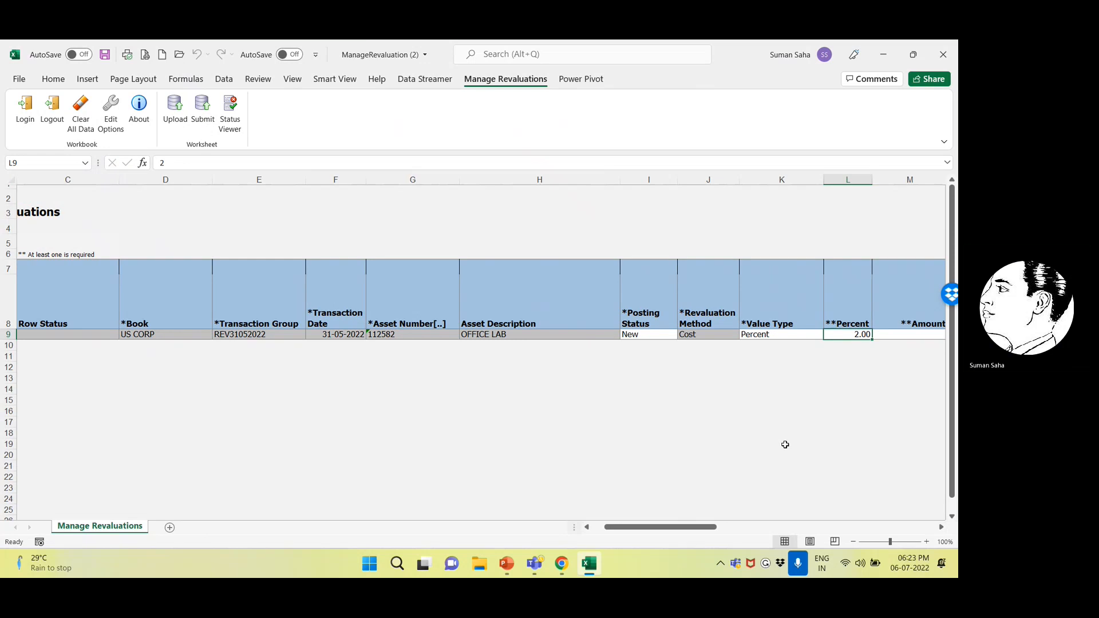
left_click_drag(700, 526, 744, 535)
double_click(325, 337)
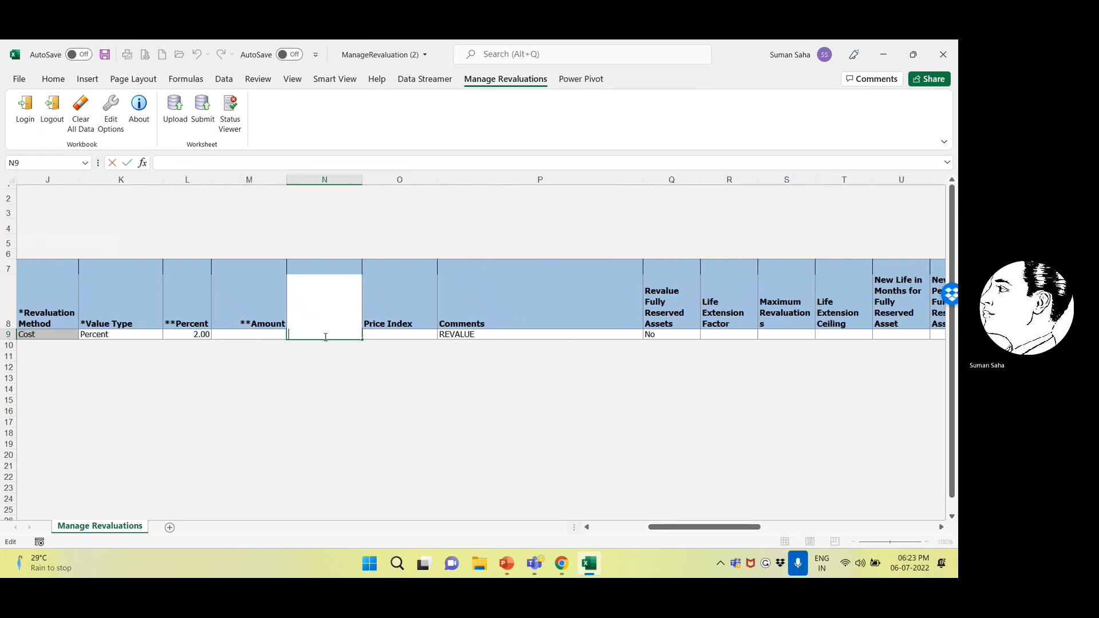
left_click(424, 368)
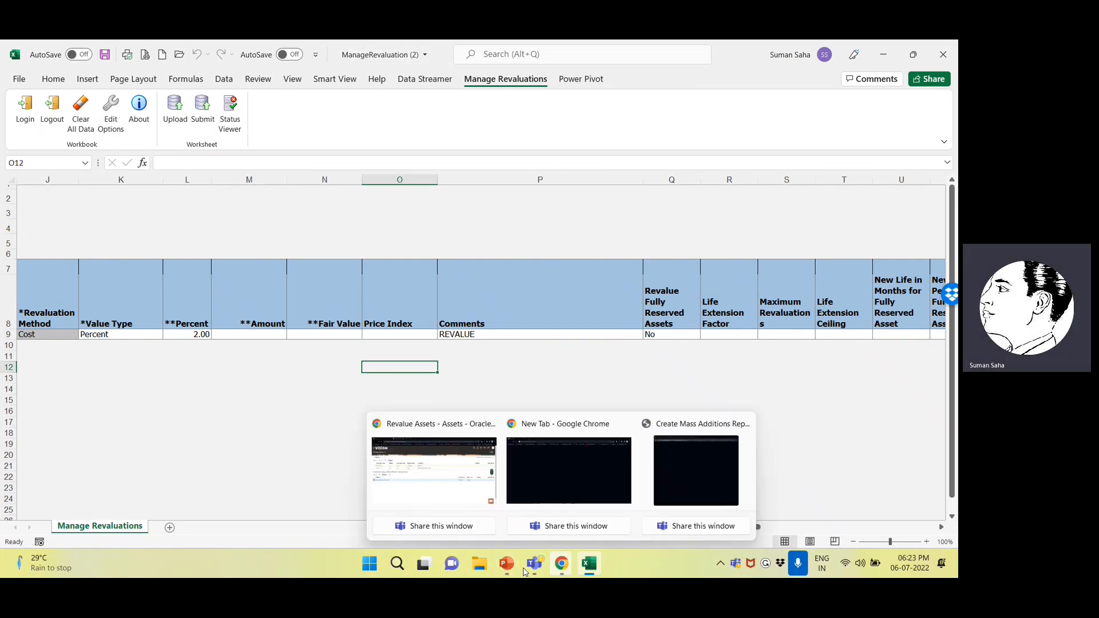
- Switch back to Chrome and check asset 112582's recoverable cost among the recent additions in Asset Inquiry
mouse_move(507, 569)
mouse_move(561, 566)
left_click(469, 487)
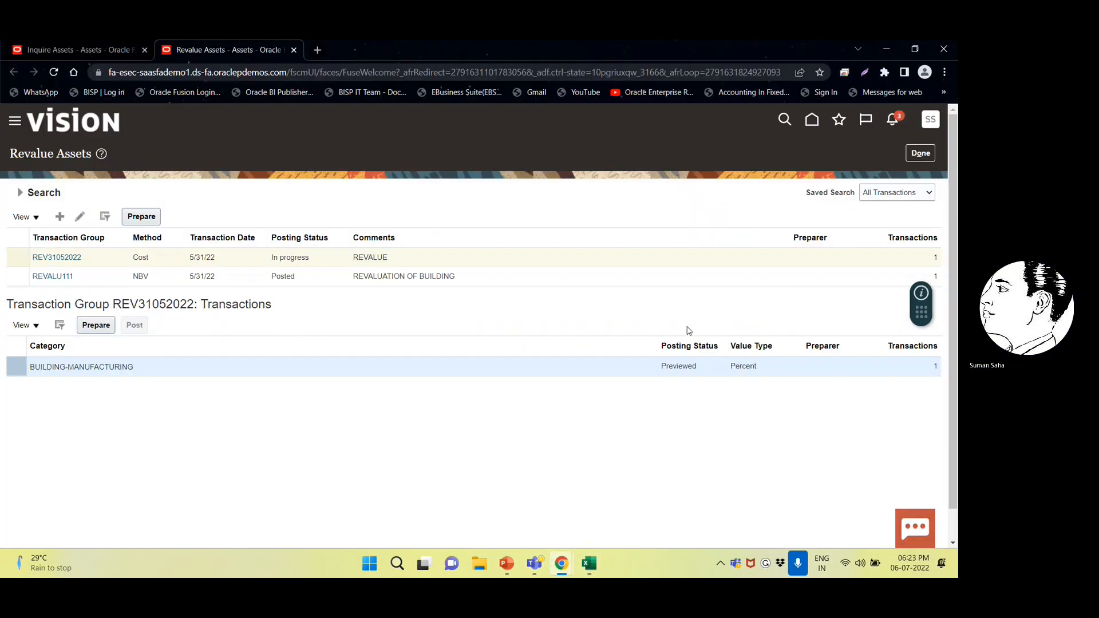
left_click(105, 50)
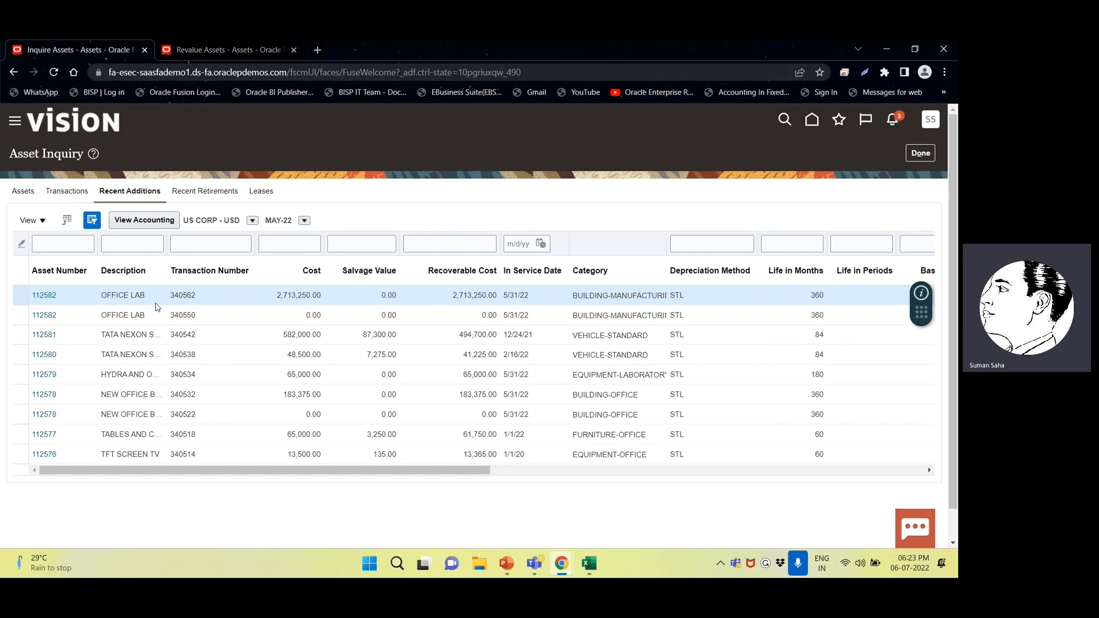
double_click(454, 295)
left_click(498, 302)
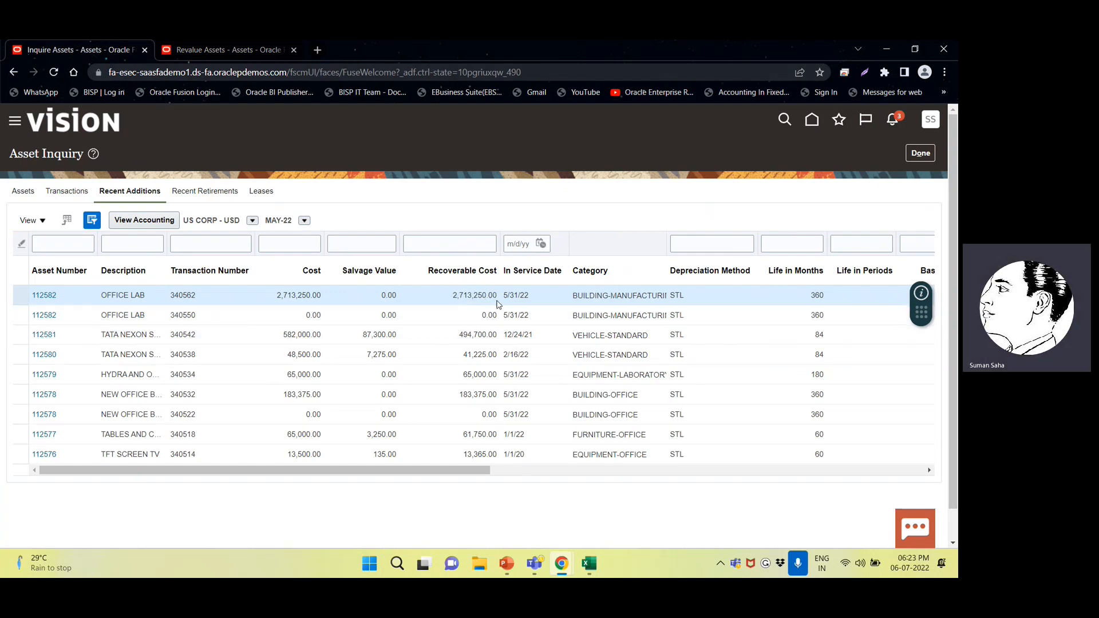
- Copy asset 112582's recoverable cost, 2,713,250.00, from Asset Inquiry, switch to Excel and paste it as the revaluation row's Fair Value
double_click(450, 297)
key("ctrl+c")
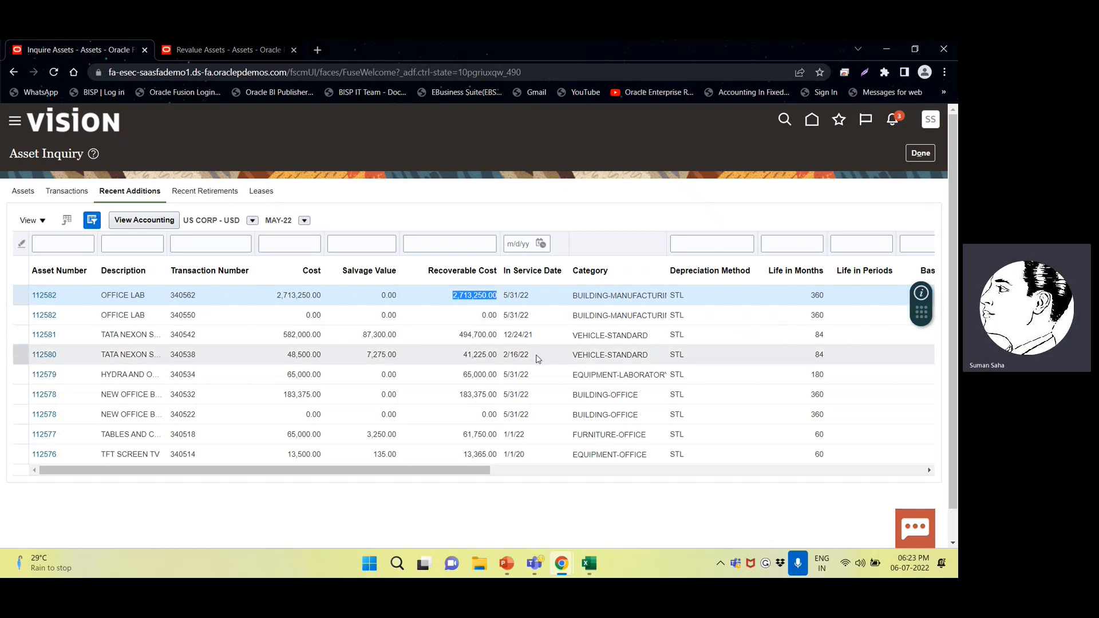
left_click(589, 564)
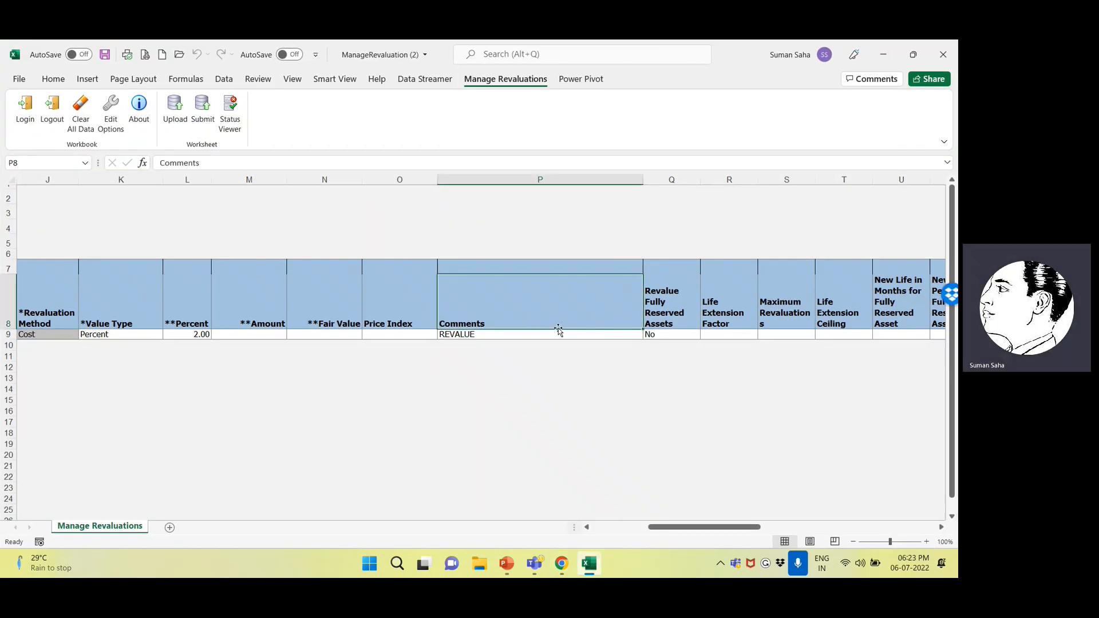
key("Down")
key("Left")
key("Left")
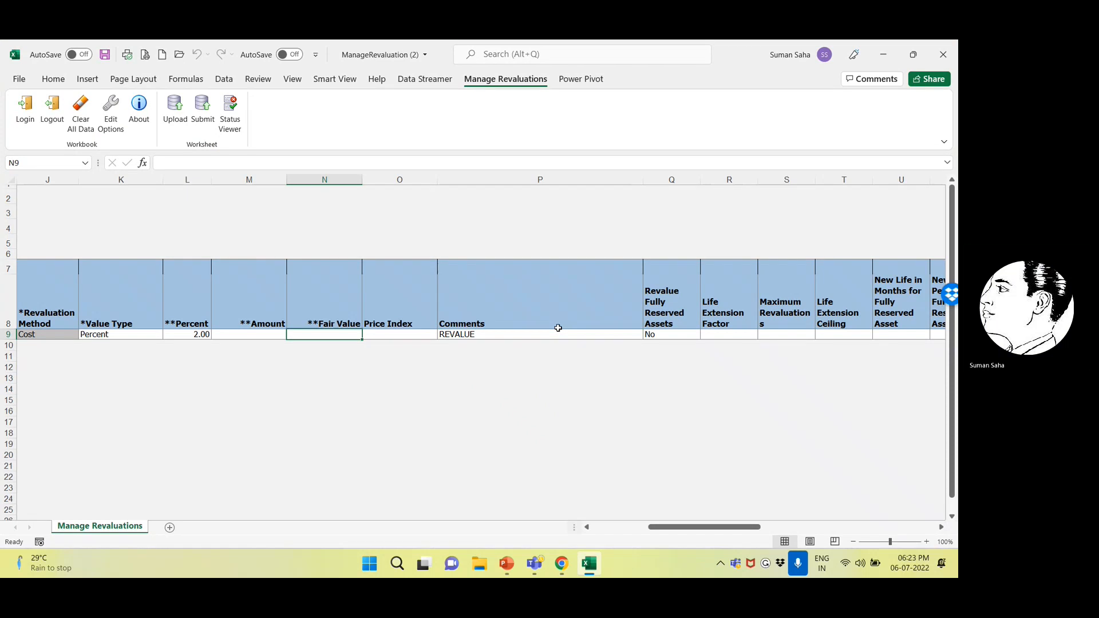
left_click(165, 162)
key("ctrl+v")
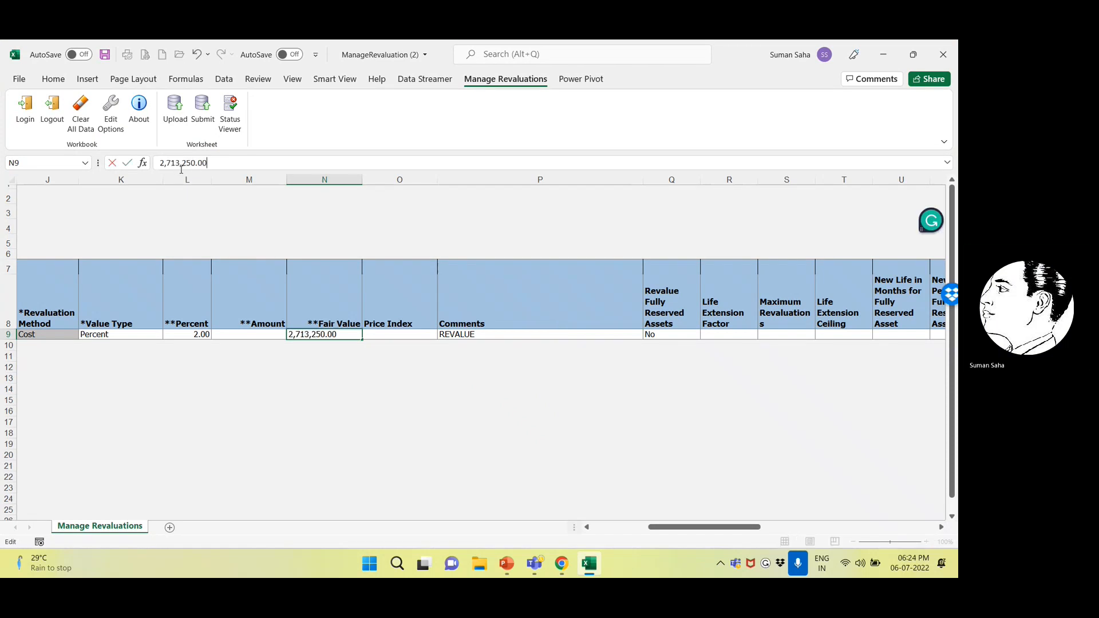
- Clear the pasted amount from the OFFICE LAB row's Fair Value
left_click_drag(161, 163, 253, 147)
key("ctrl+c")
key("Left")
key("Right")
key("Right")
key("Delete")
key("Delete")
key("Delete")
key("Delete")
key("Delete")
key("Delete")
key("Delete")
key("Delete")
key("Delete")
key("Delete")
key("Delete")
key("Delete")
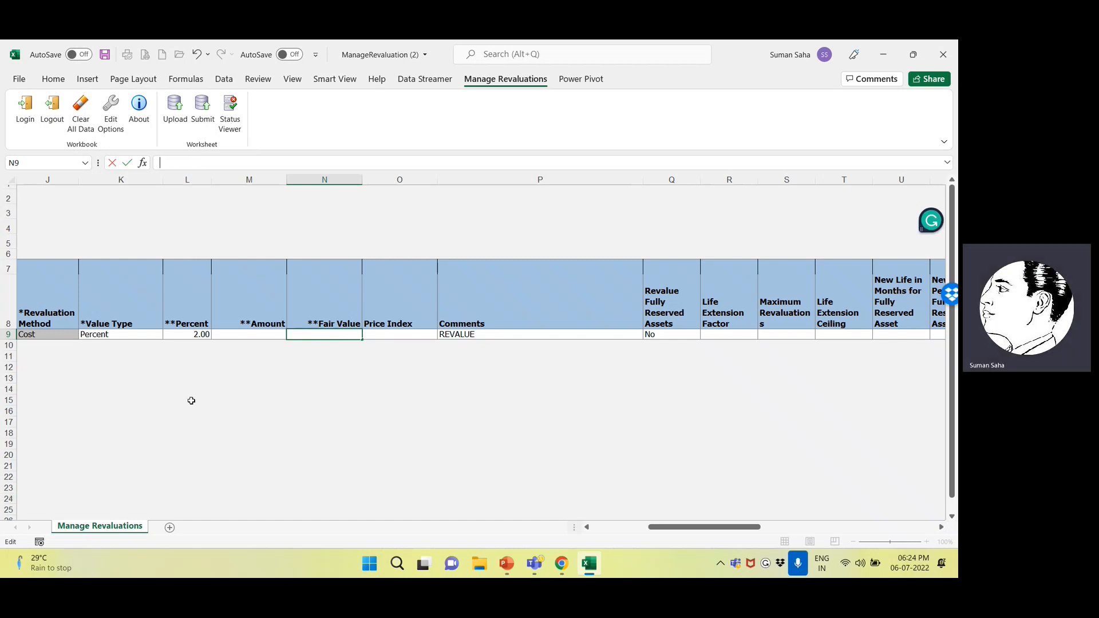
- Paste the copied cost into the OFFICE LAB row's Fair Value and edit it to 2,813,250.00
double_click(317, 337)
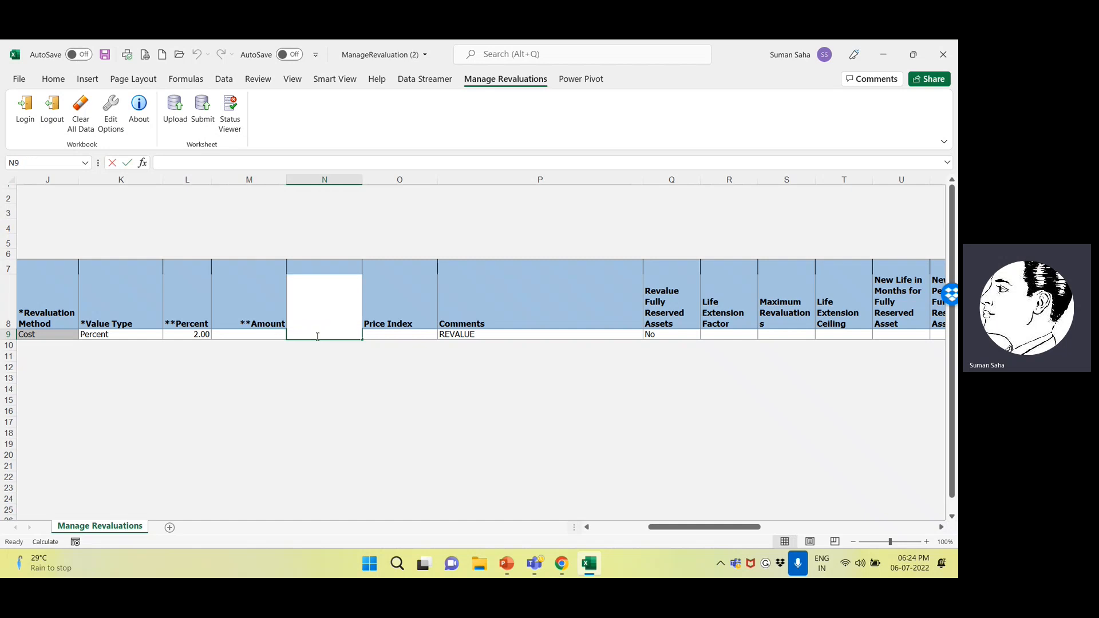
left_click(387, 358)
double_click(333, 332)
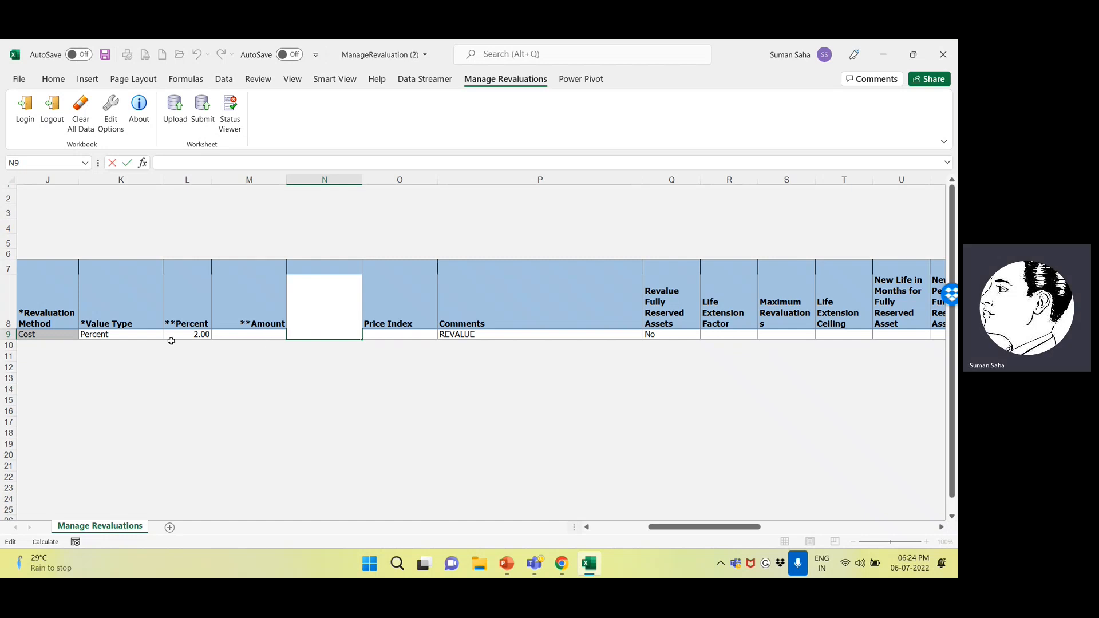
left_click(173, 166)
key("ctrl+v")
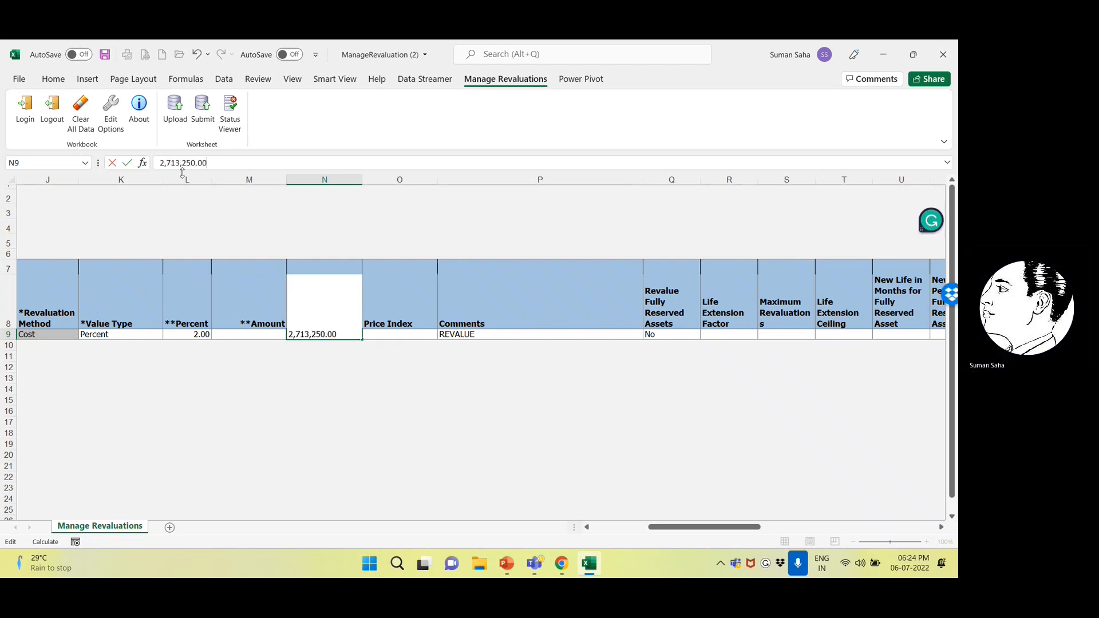
left_click_drag(161, 163, 440, 138)
key("ctrl+c")
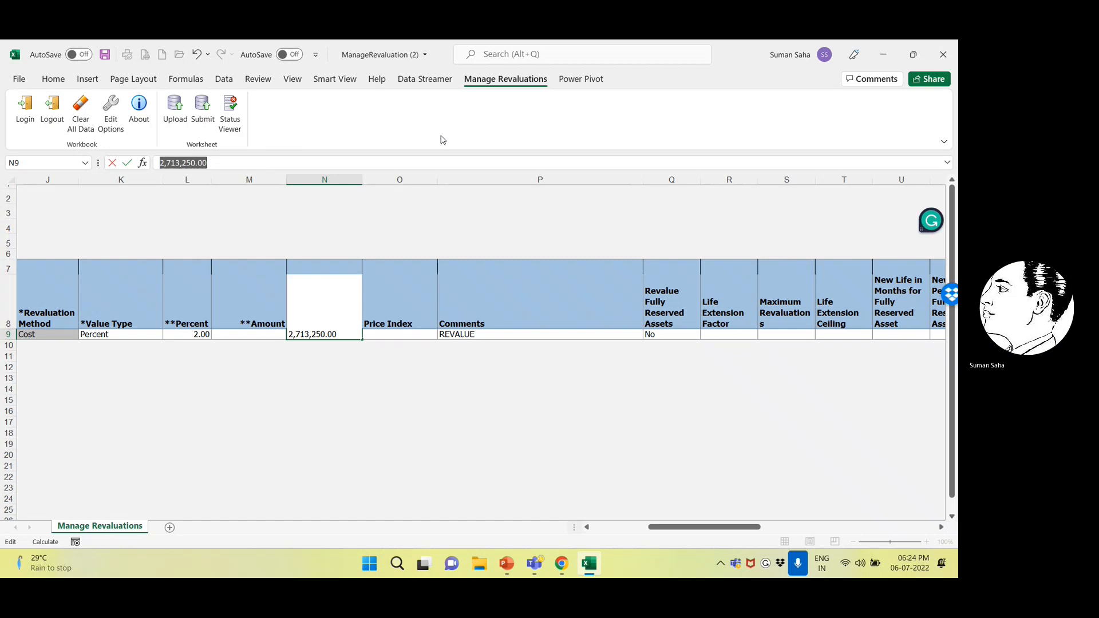
key("Home")
key("Right")
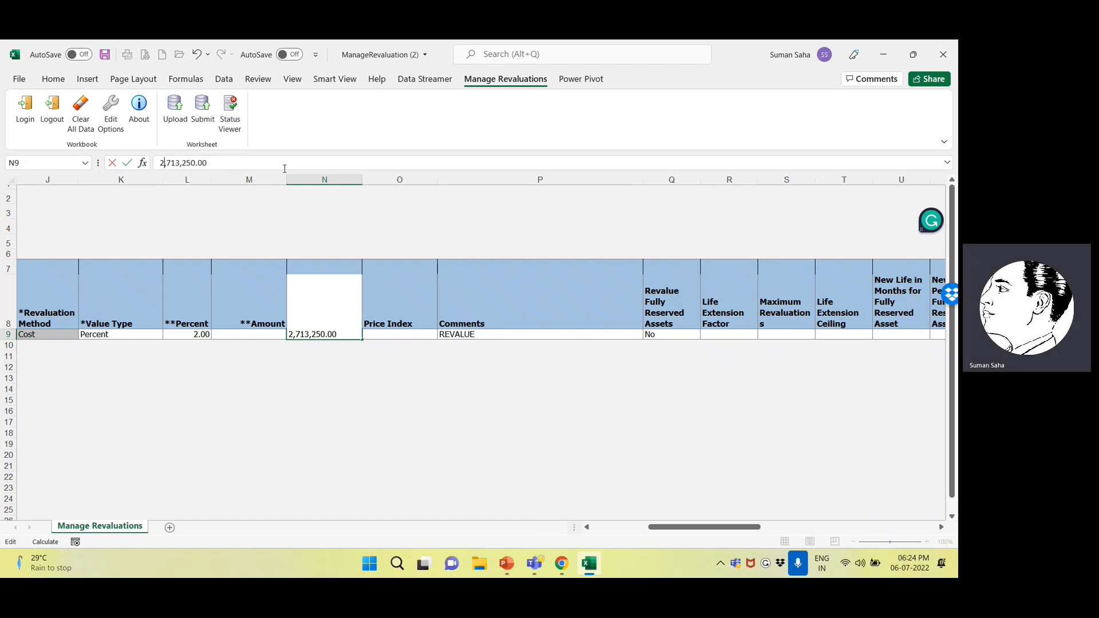
key("Delete")
type("8")
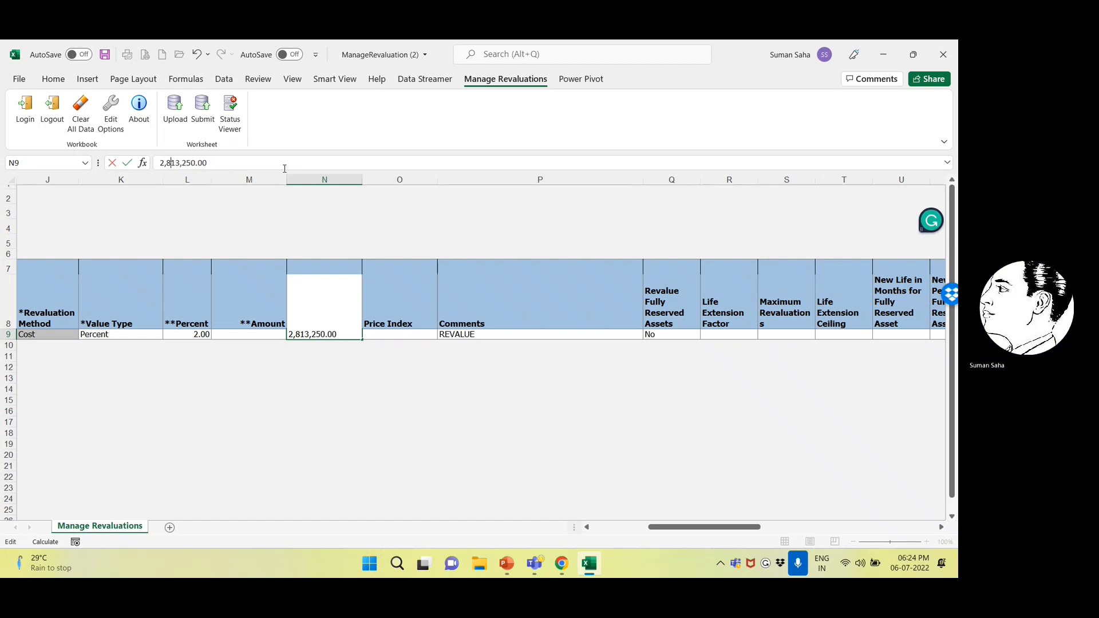
left_click(393, 452)
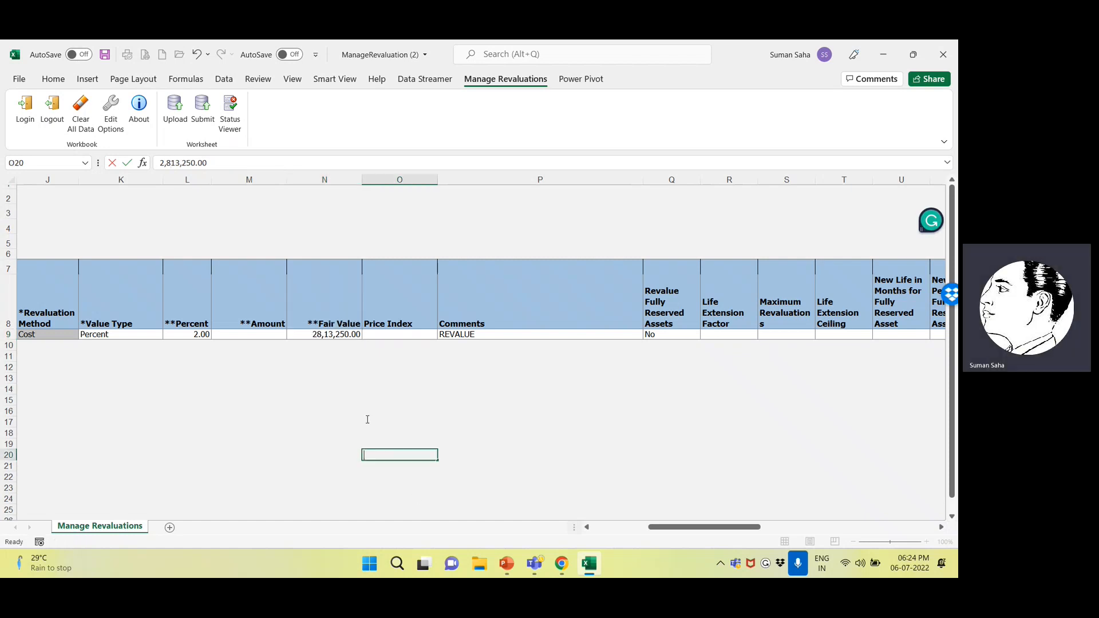
left_click(559, 375)
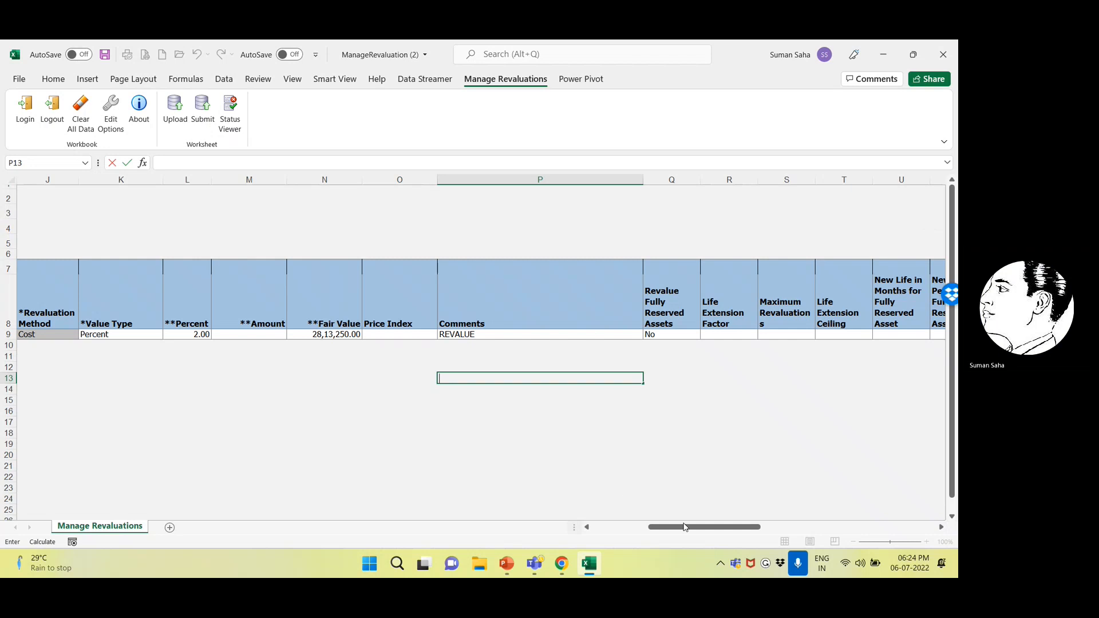
- Try to upload the revaluation worksheet
left_click_drag(685, 527, 608, 540)
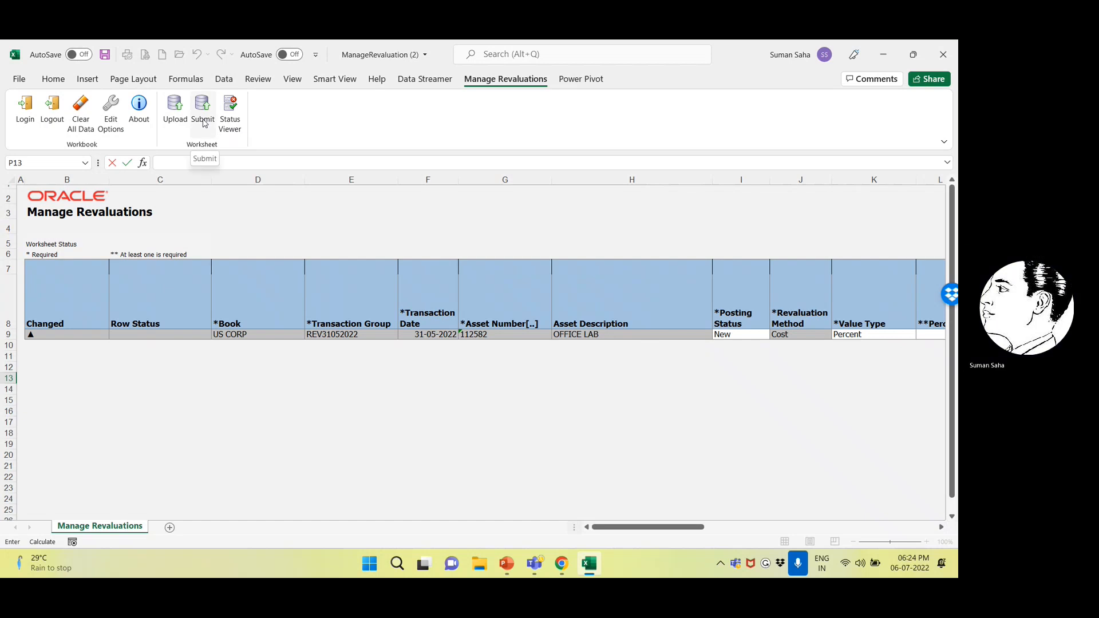
left_click(175, 119)
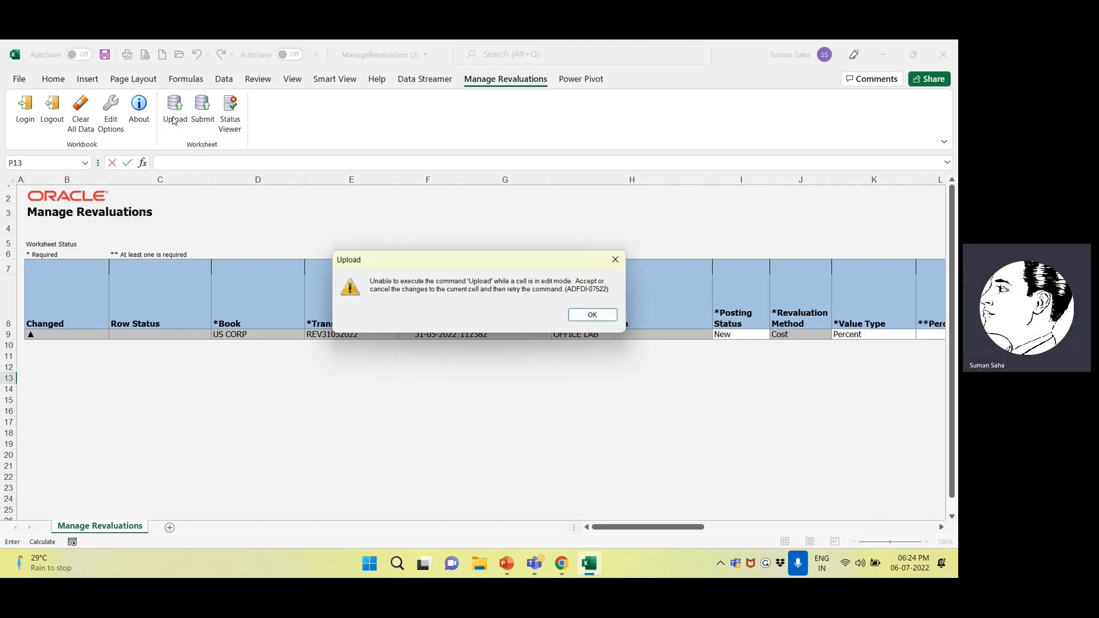
left_click(589, 312)
left_click(587, 310)
left_click(630, 340)
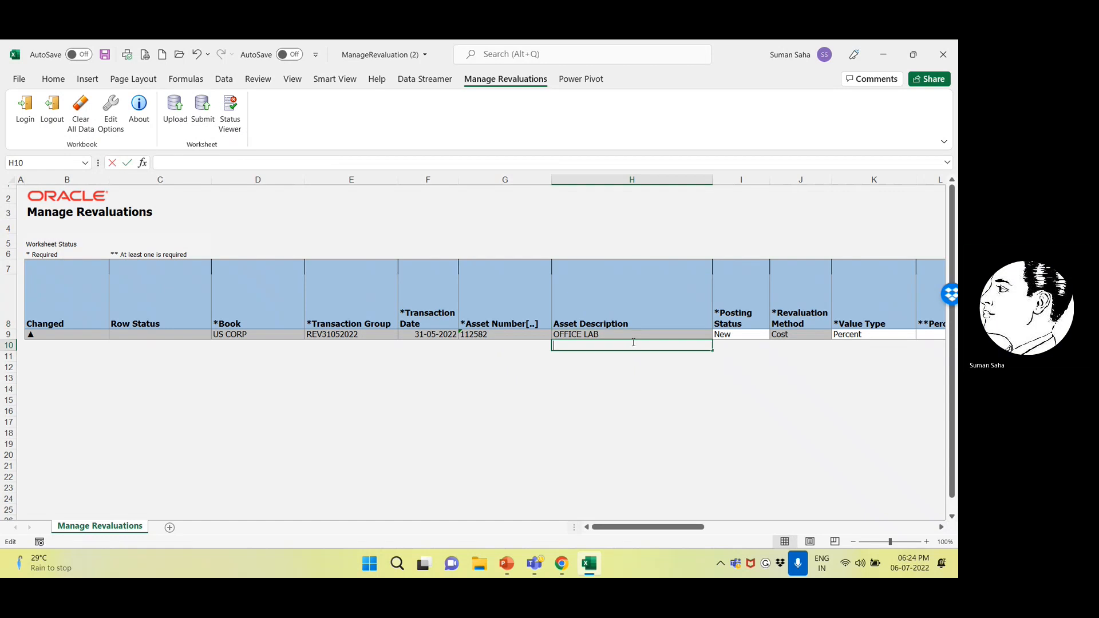
- Set the OFFICE LAB row's posting status to Preview and try to upload the worksheet
double_click(722, 336)
left_click(773, 336)
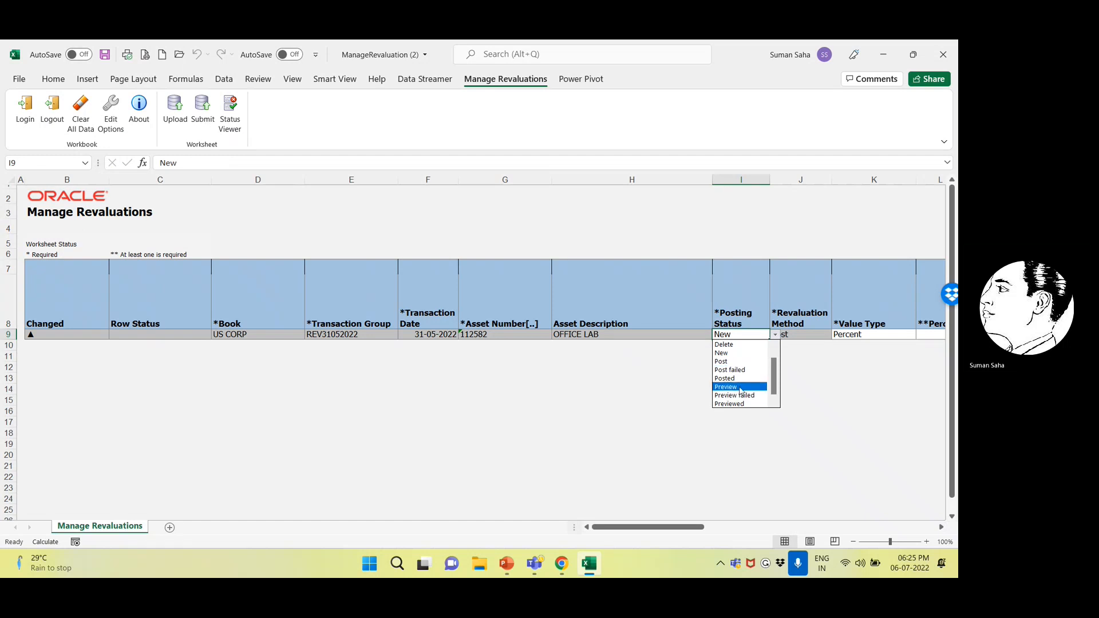
left_click(742, 387)
left_click(740, 388)
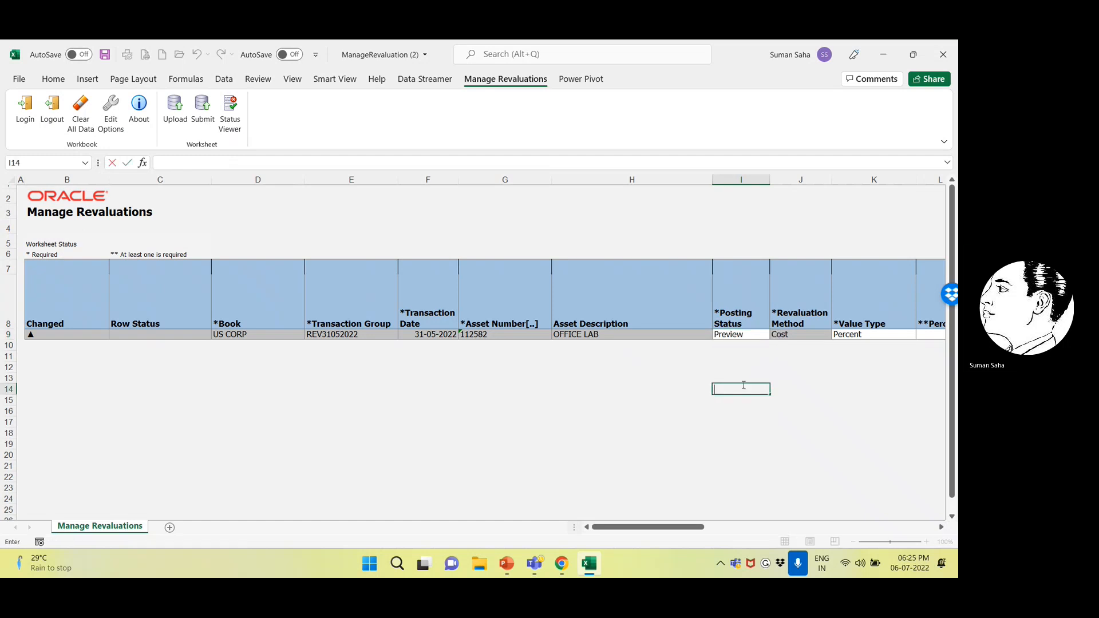
left_click(175, 114)
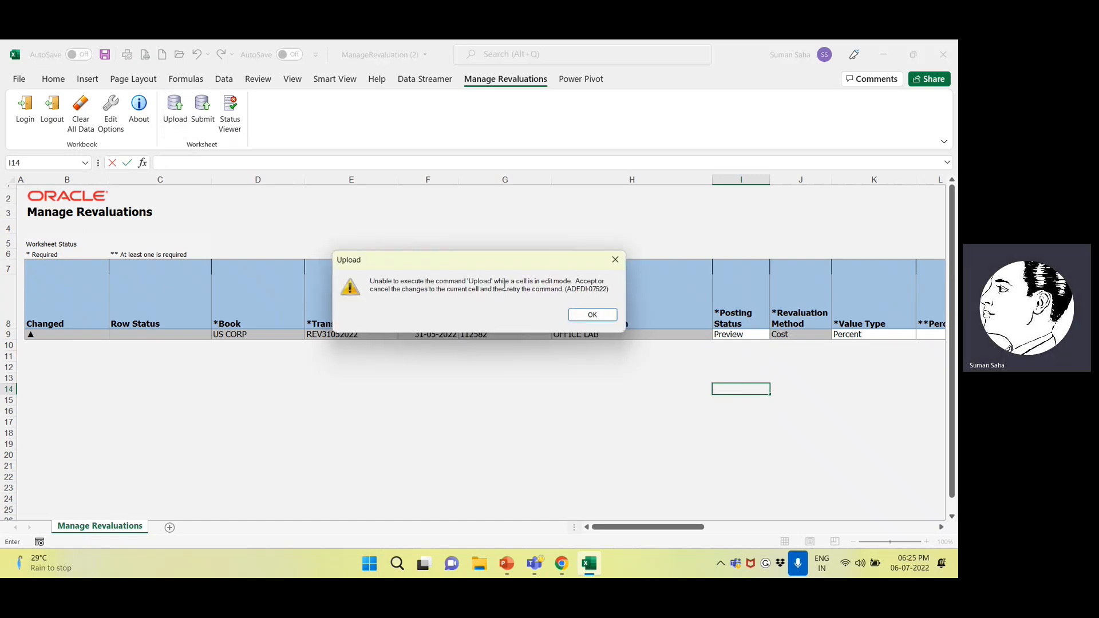
left_click(592, 315)
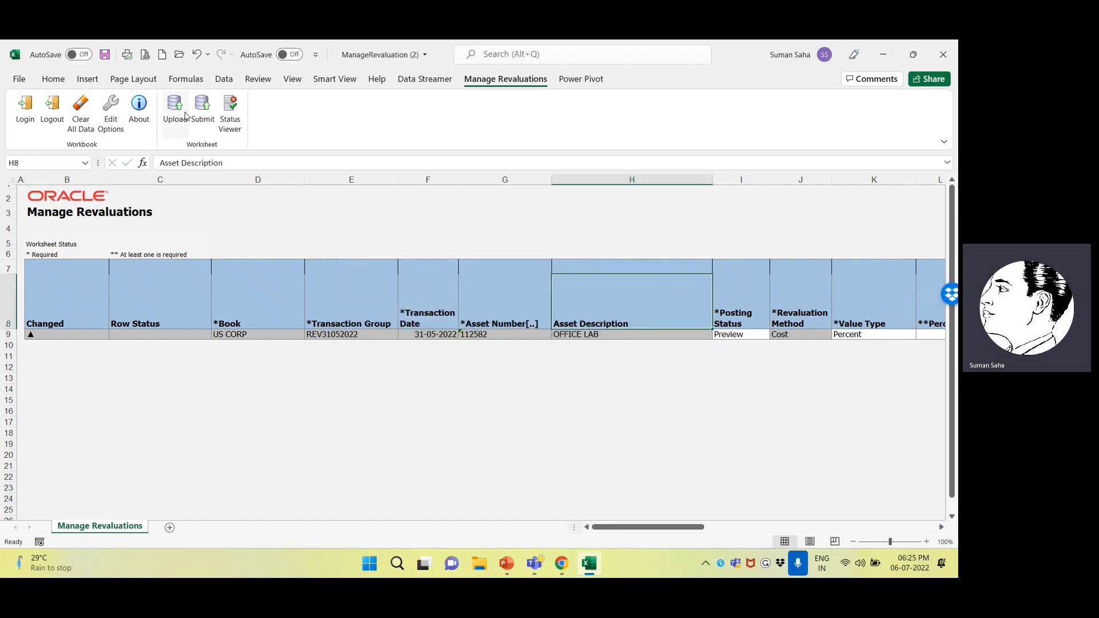
- Set the OFFICE LAB row's posting status to Post
left_click(743, 341)
left_click(775, 335)
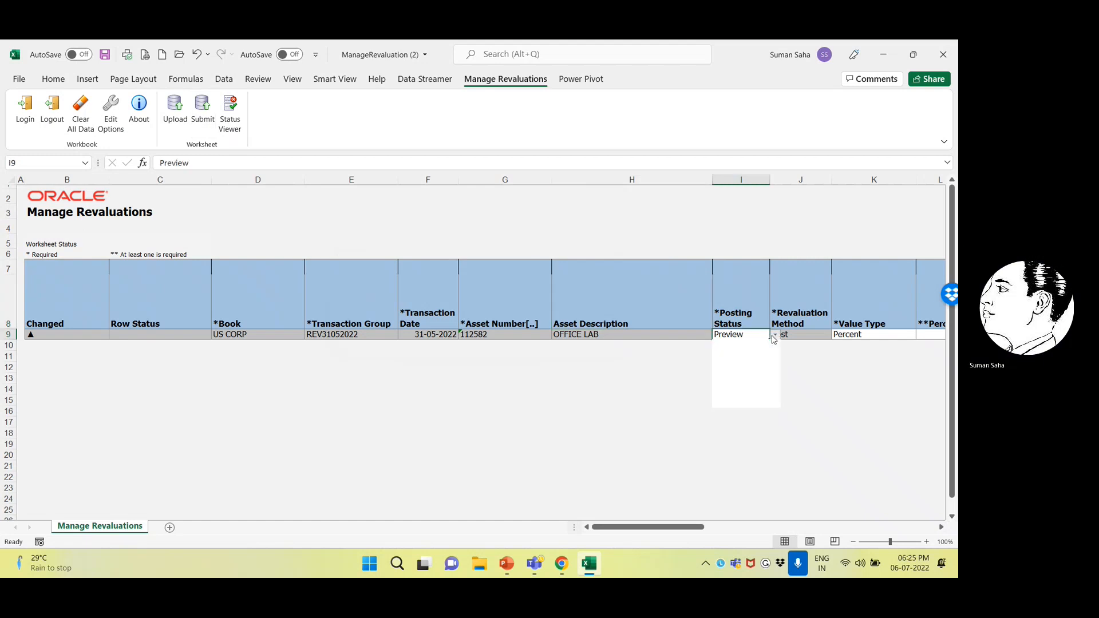
left_click(742, 361)
left_click(742, 357)
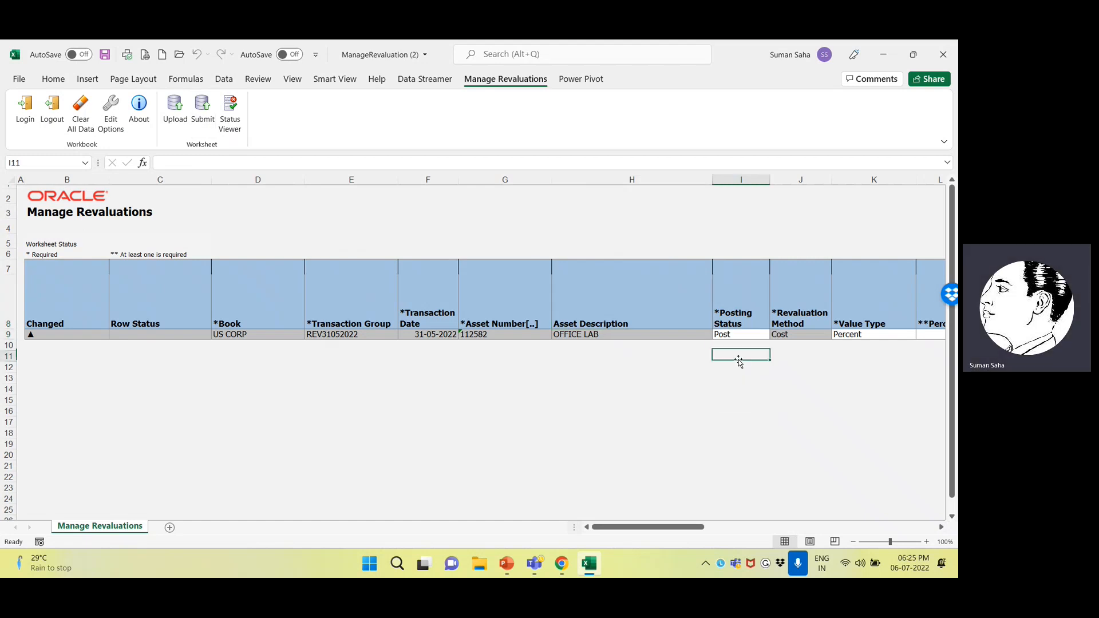
- Paste the copied cost, 2,713,250.00, as the OFFICE LAB row's Amount, keeping the Percent value type
double_click(841, 335)
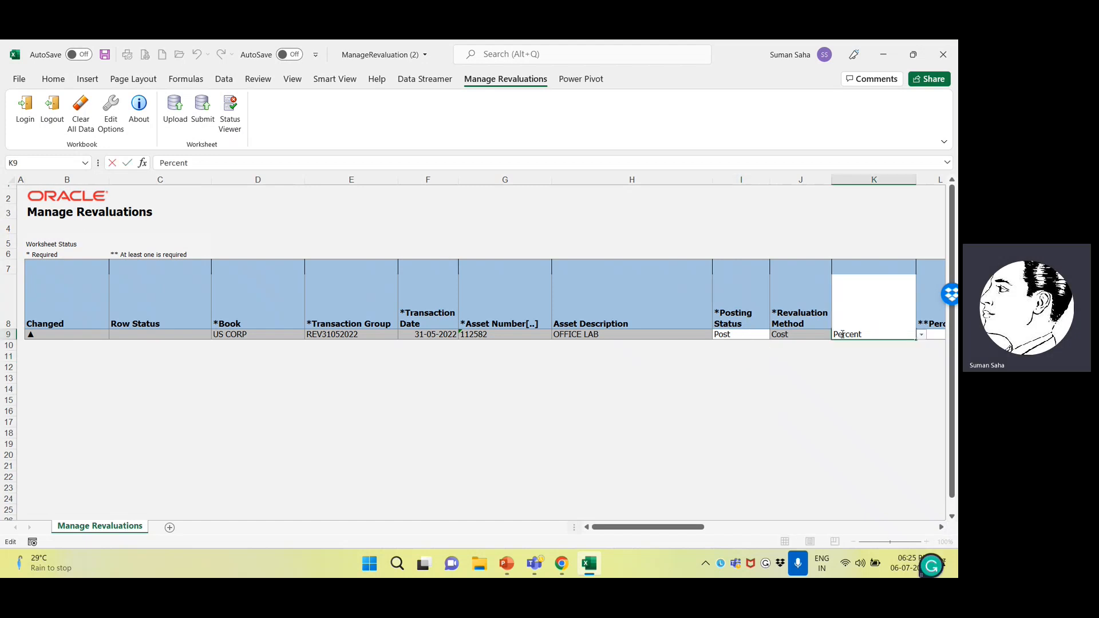
key("Return")
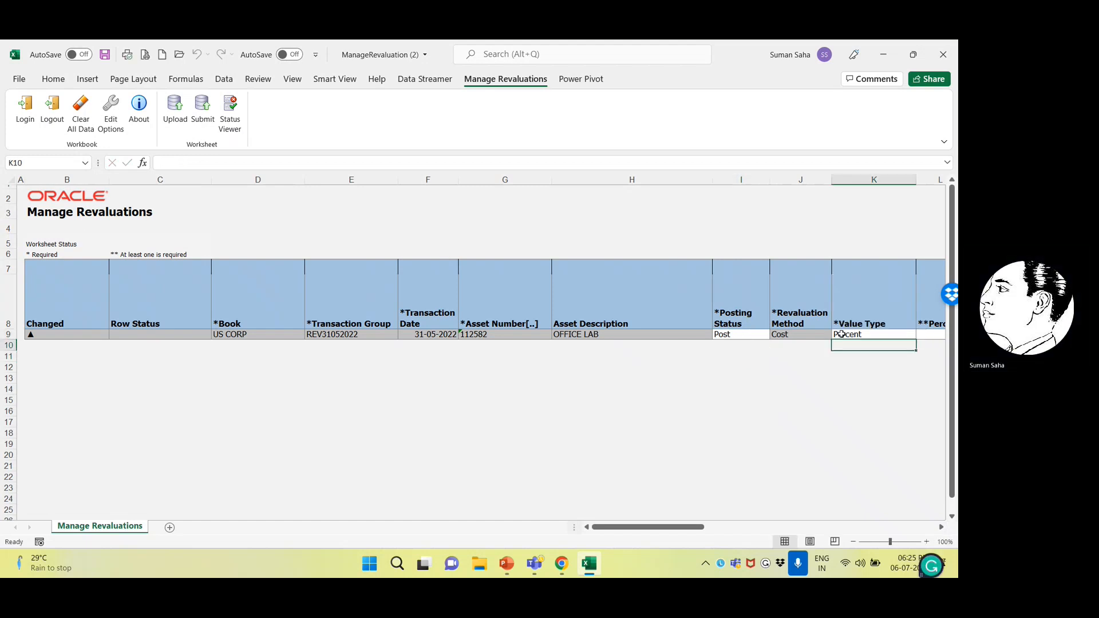
key("Right")
key("Right")
key("Right")
key("Right")
key("Right")
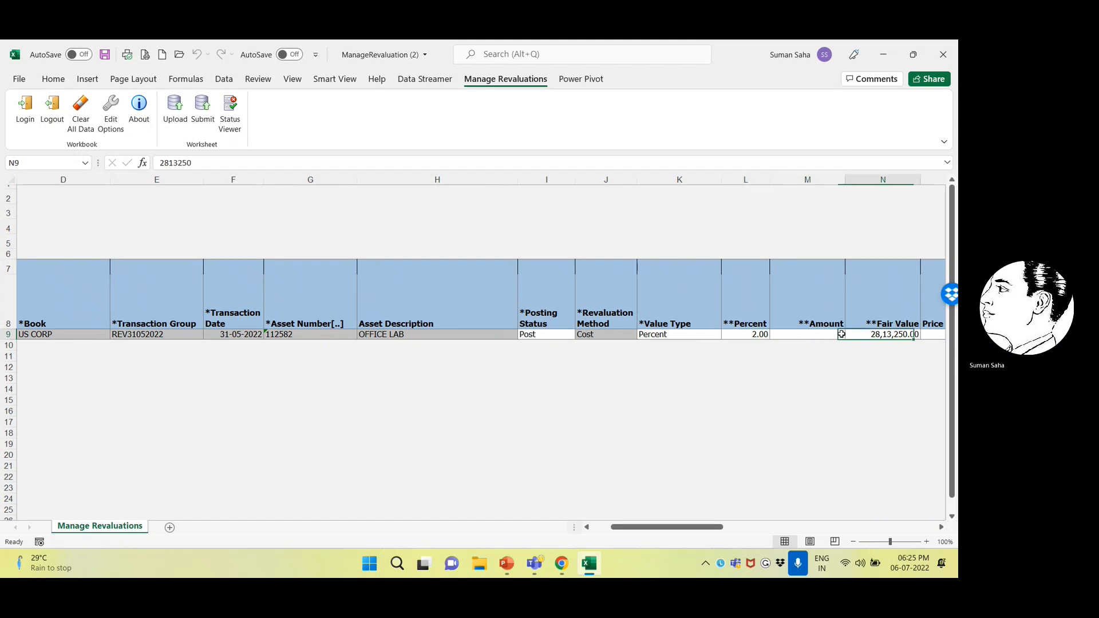
key("Left")
key("Left")
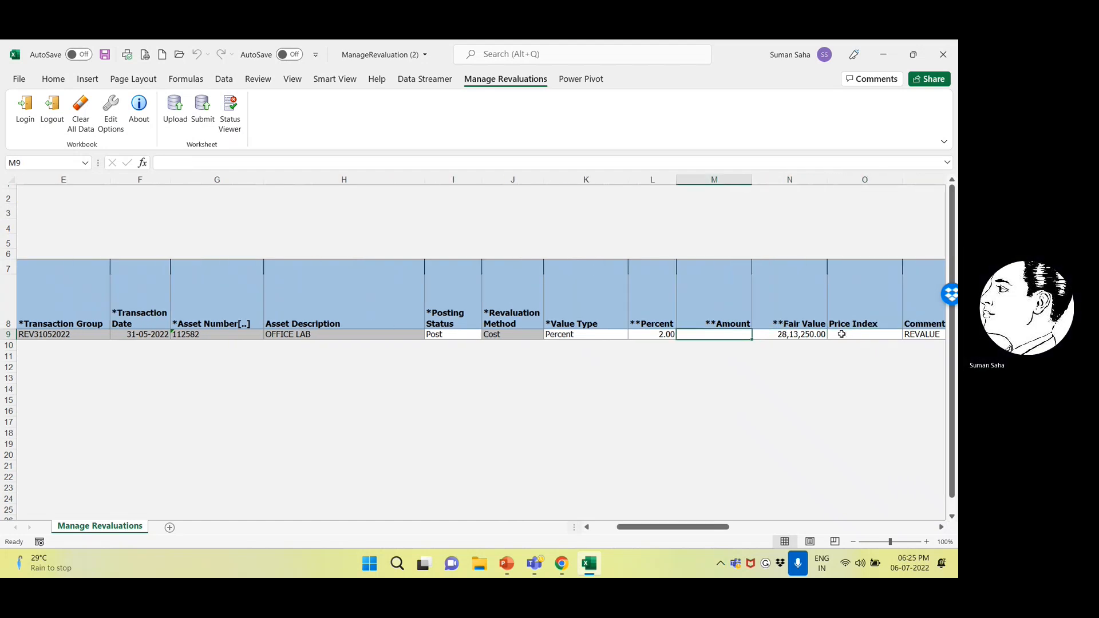
left_click(183, 158)
key("ctrl+v")
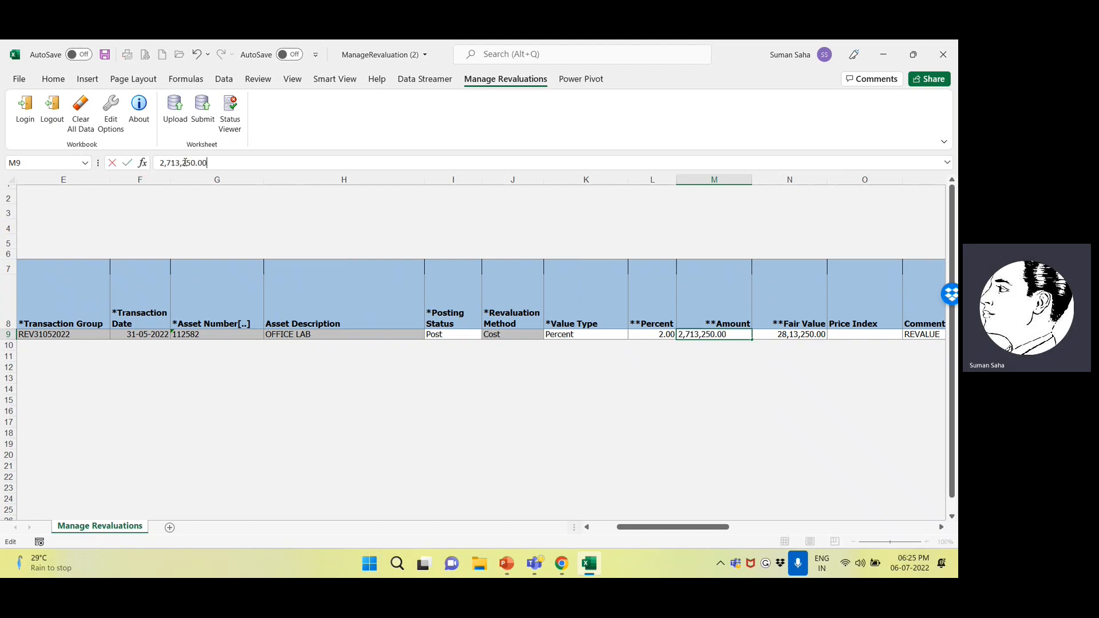
left_click_drag(162, 163, 249, 160)
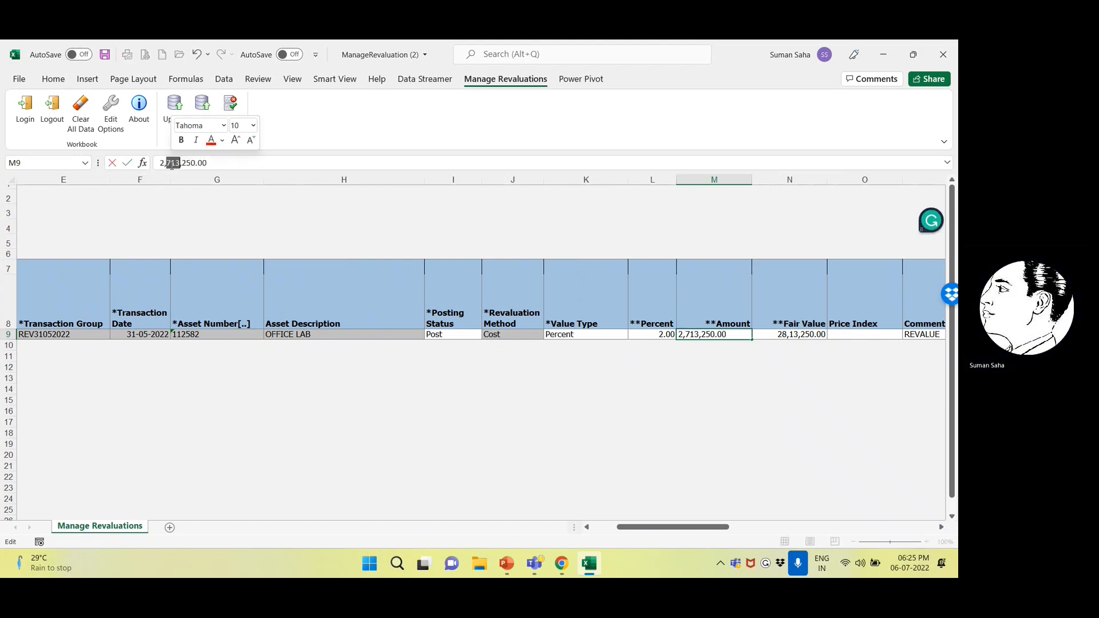
left_click(249, 160)
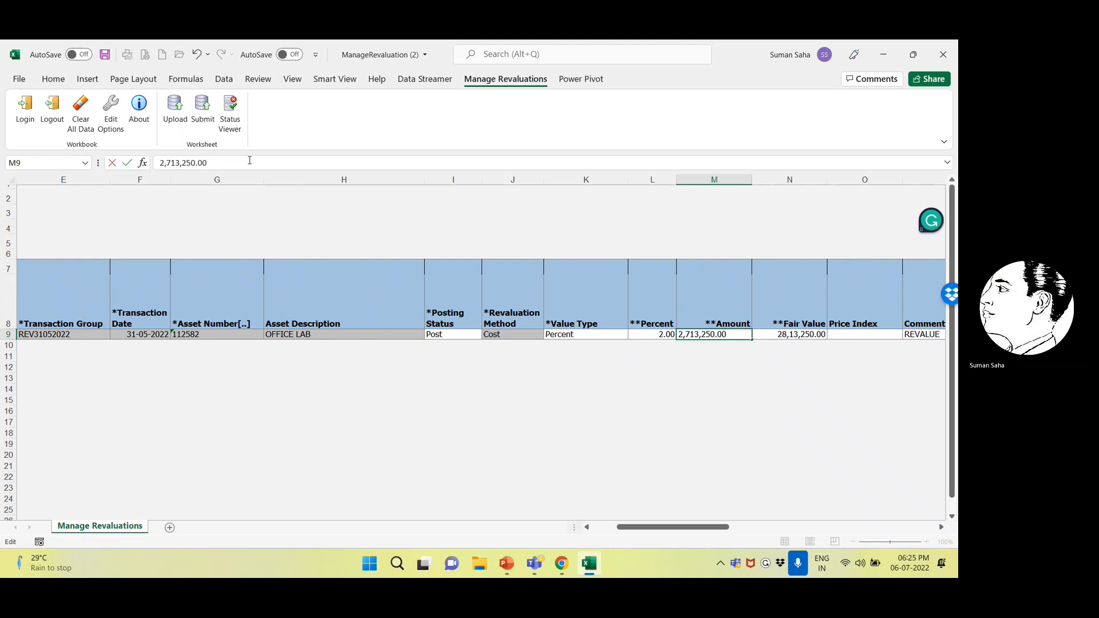
left_click(570, 335)
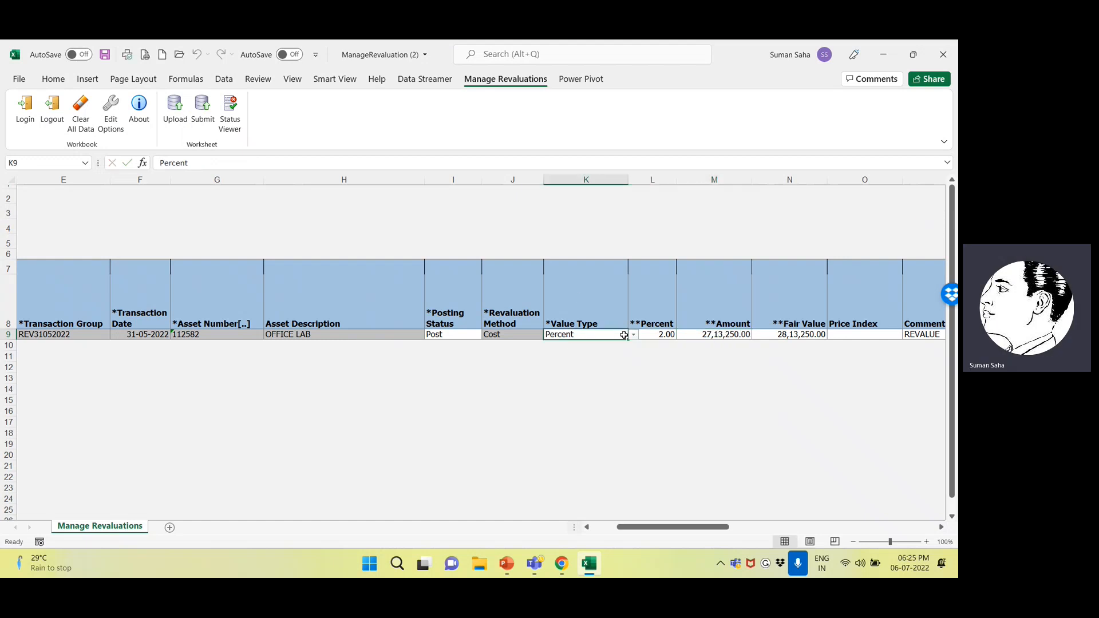
- Recheck the row's Percent and Amount, then submit the revaluation worksheet and accept the confirmation
double_click(665, 333)
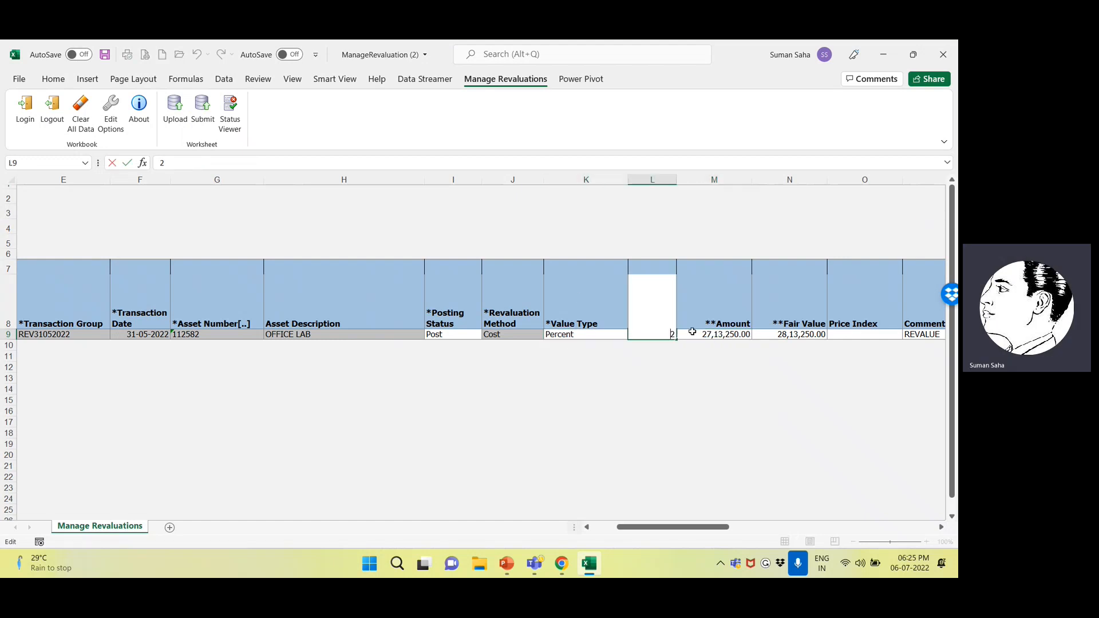
left_click(692, 333)
double_click(693, 333)
left_click(674, 345)
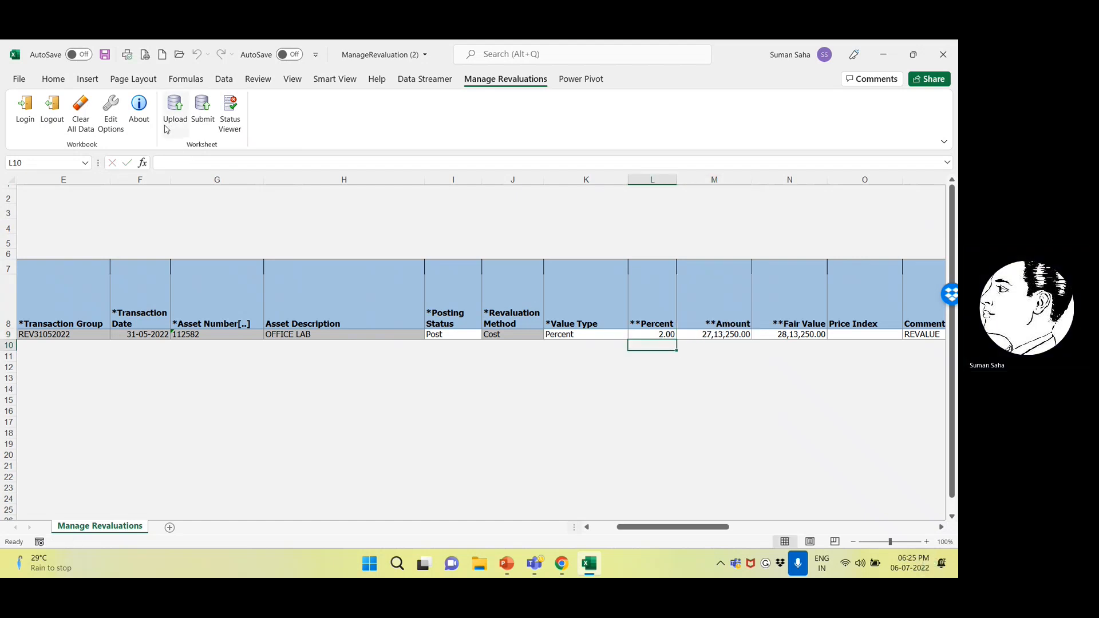
left_click(200, 112)
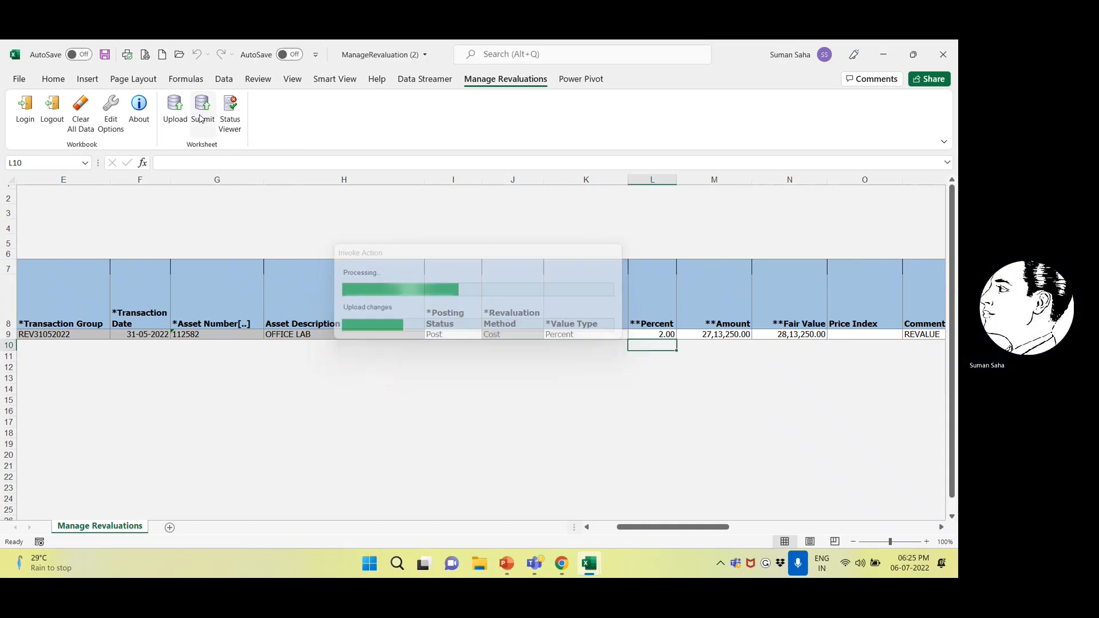
left_click(490, 315)
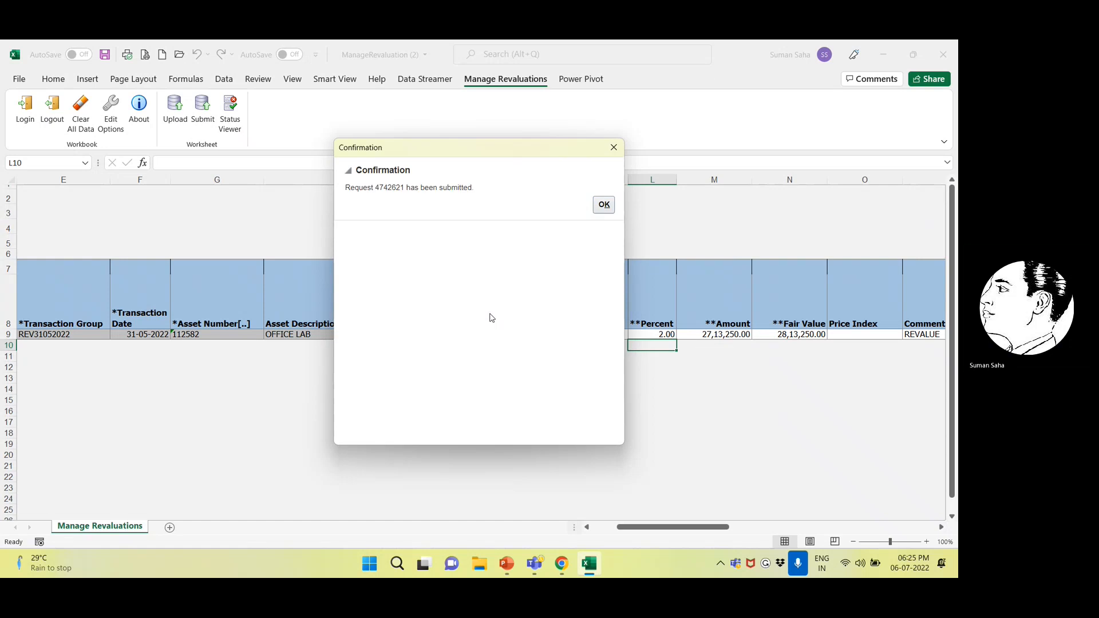
left_click(604, 204)
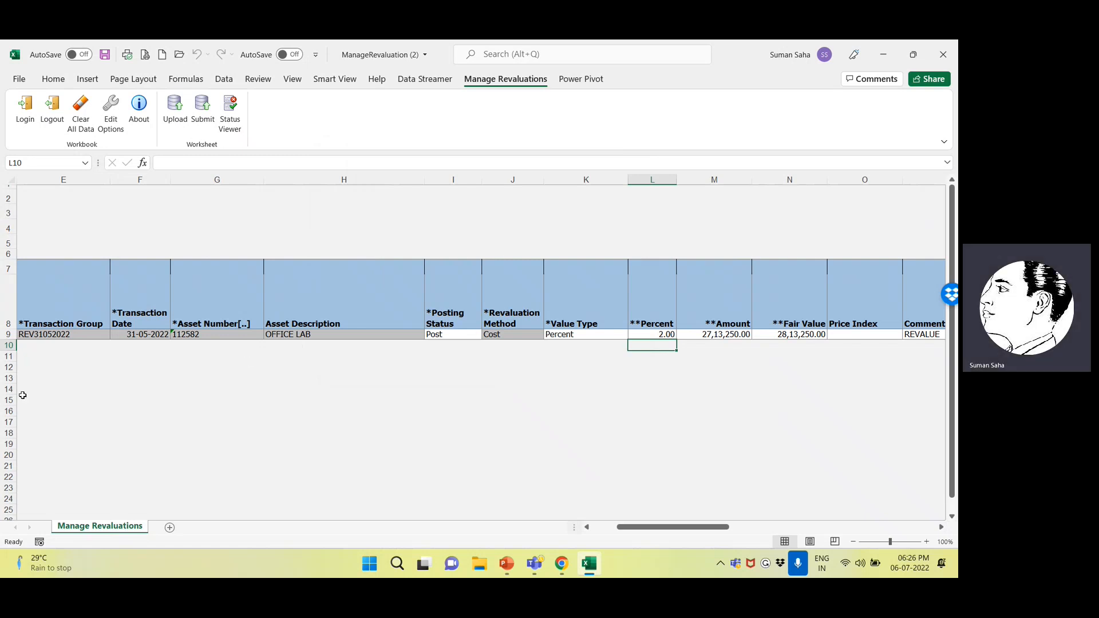
- Switch to Chrome, leave the current inquiry and reopen Inquire Assets to open asset 112582 from the recent additions
left_click(562, 564)
left_click(428, 479)
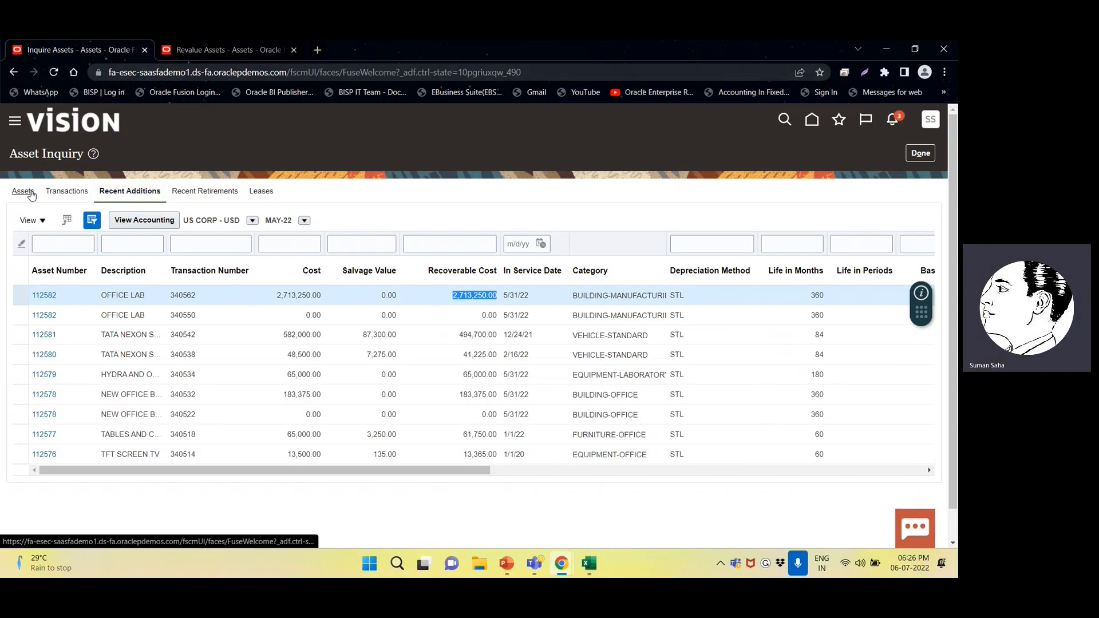
left_click(924, 153)
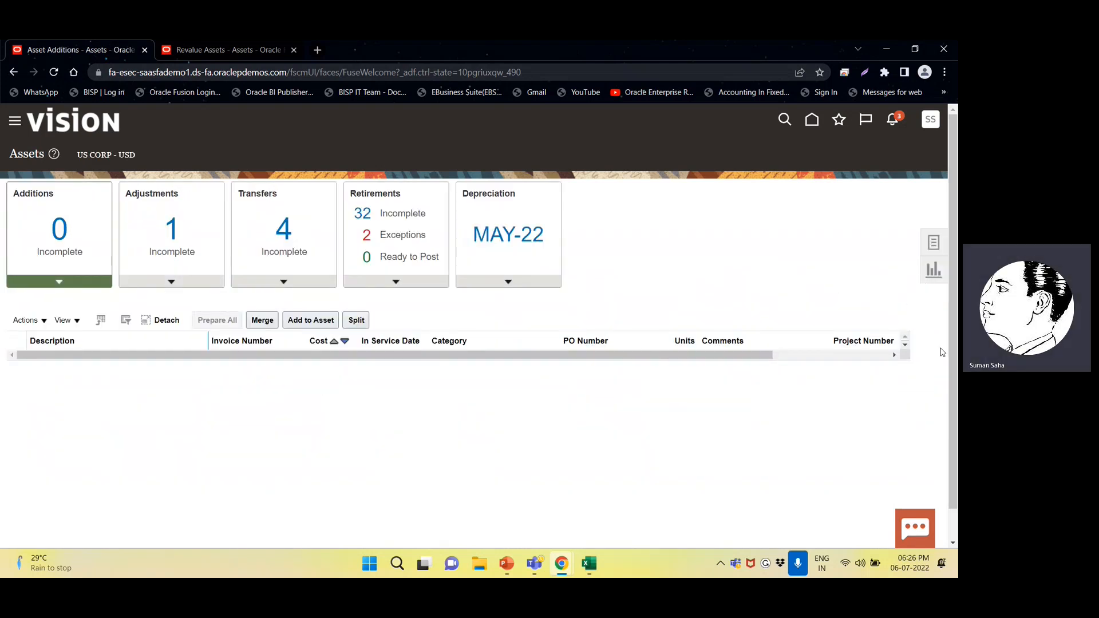
left_click(932, 245)
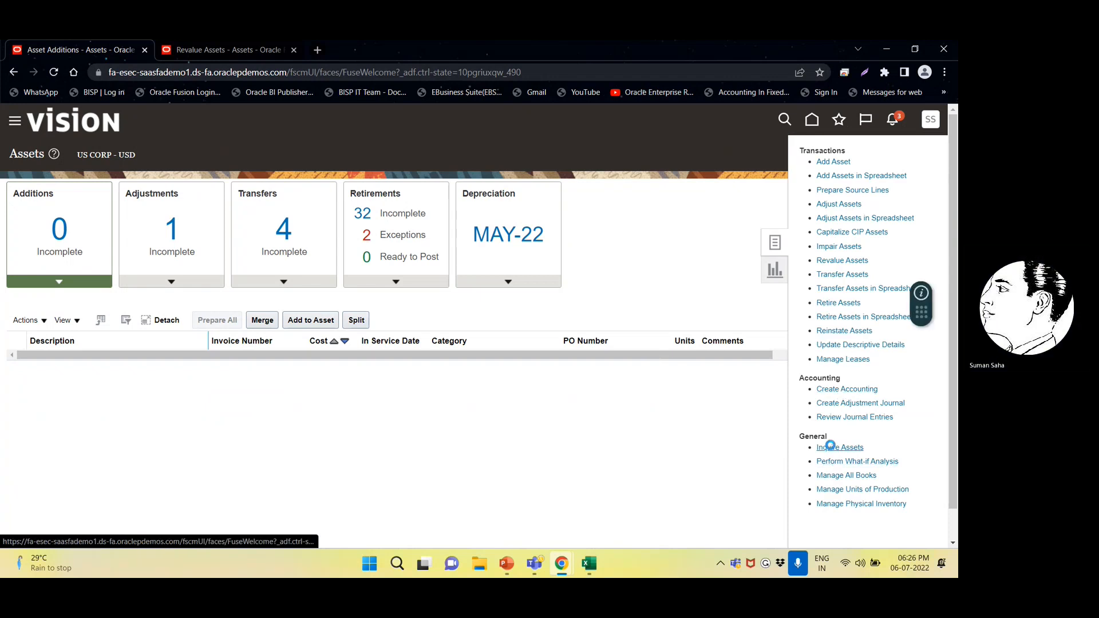
left_click(80, 287)
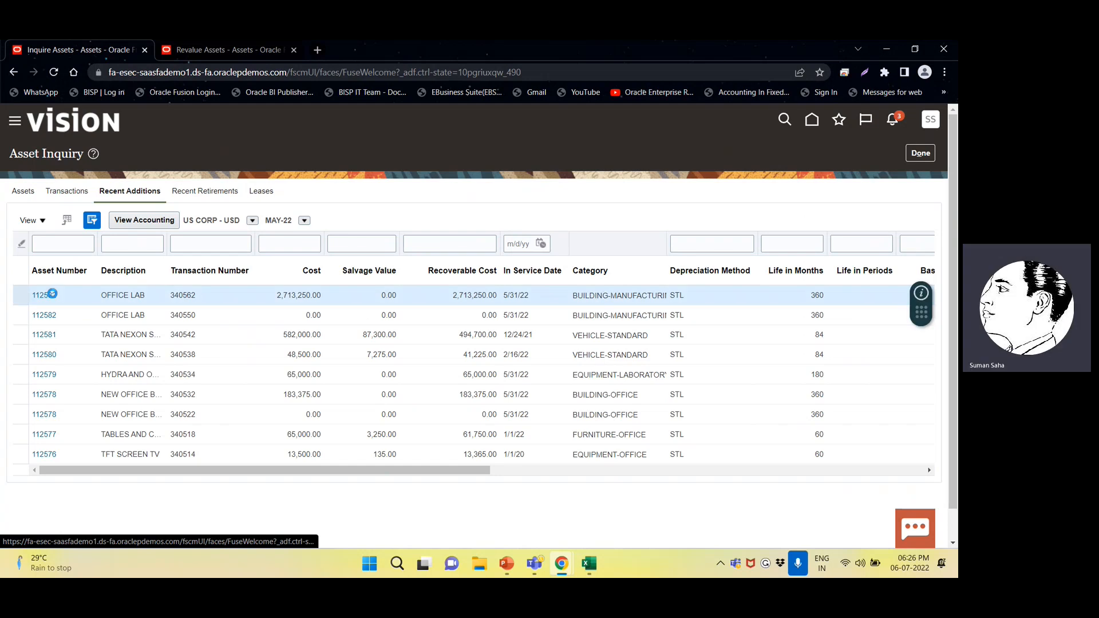
left_click(52, 294)
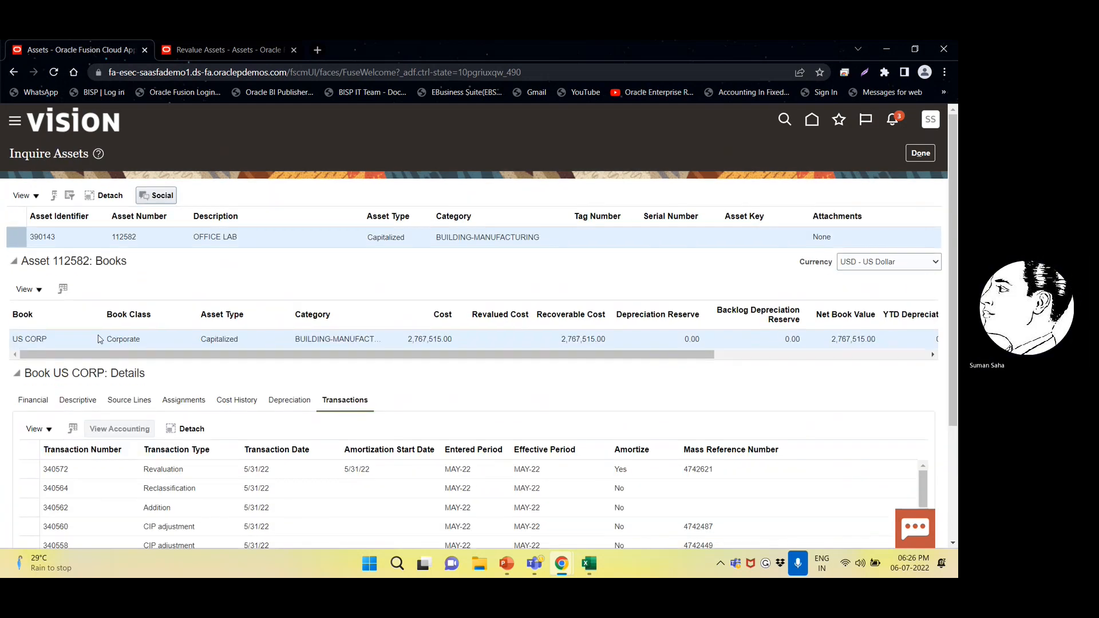
- Review the revaluation transaction and financial details of asset 112582 in book US CORP, then leave the inquiry
scroll(99, 339, "down", 2)
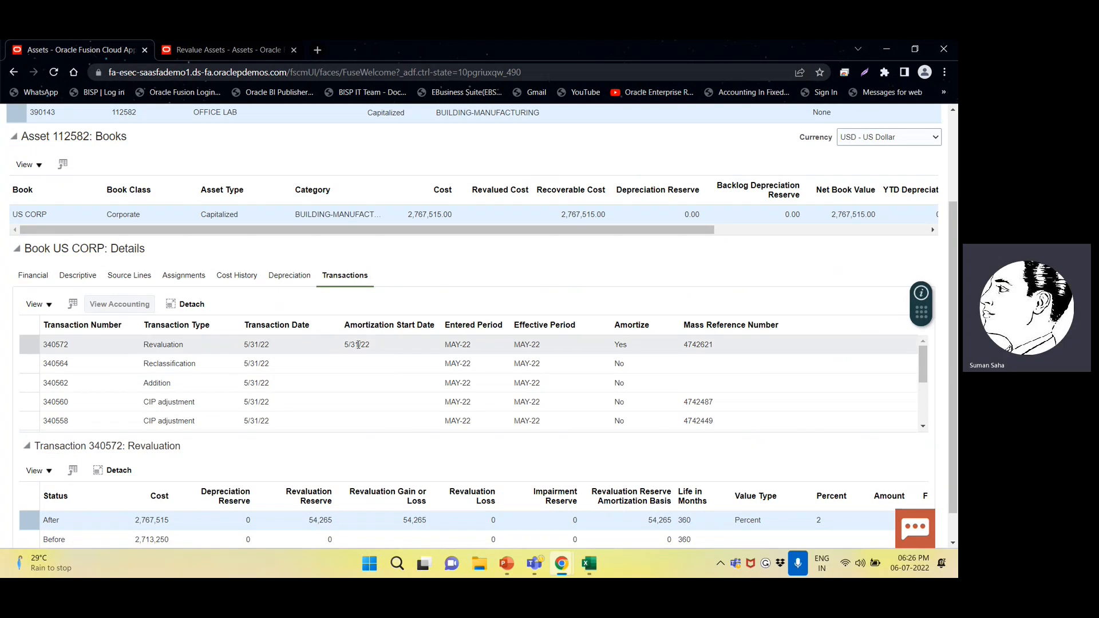
scroll(532, 363, "down", 1)
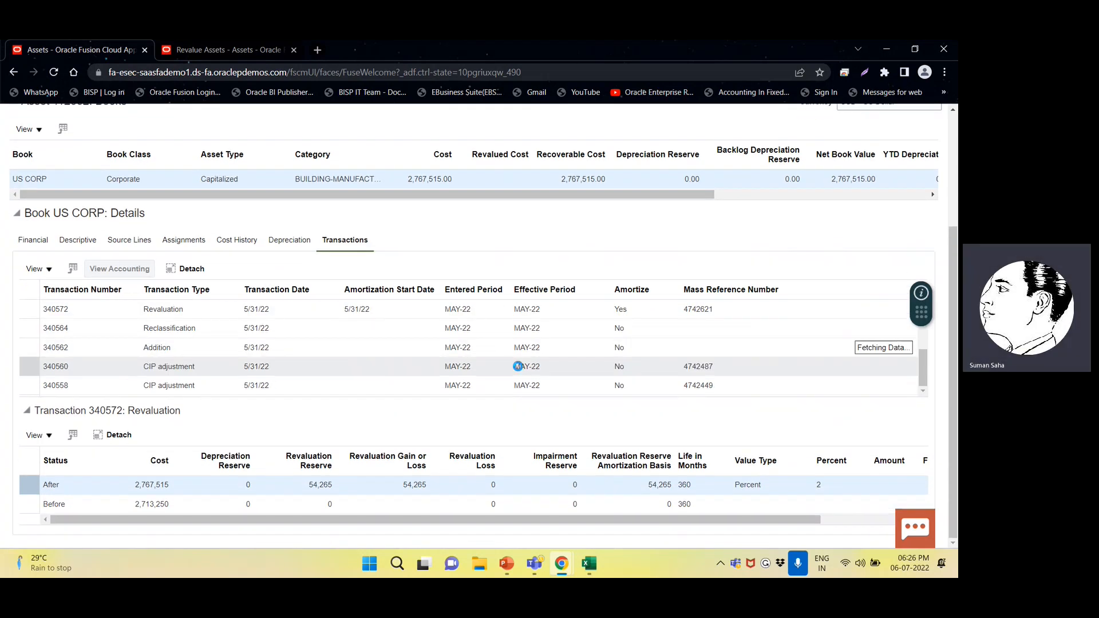
scroll(221, 344, "down", 2)
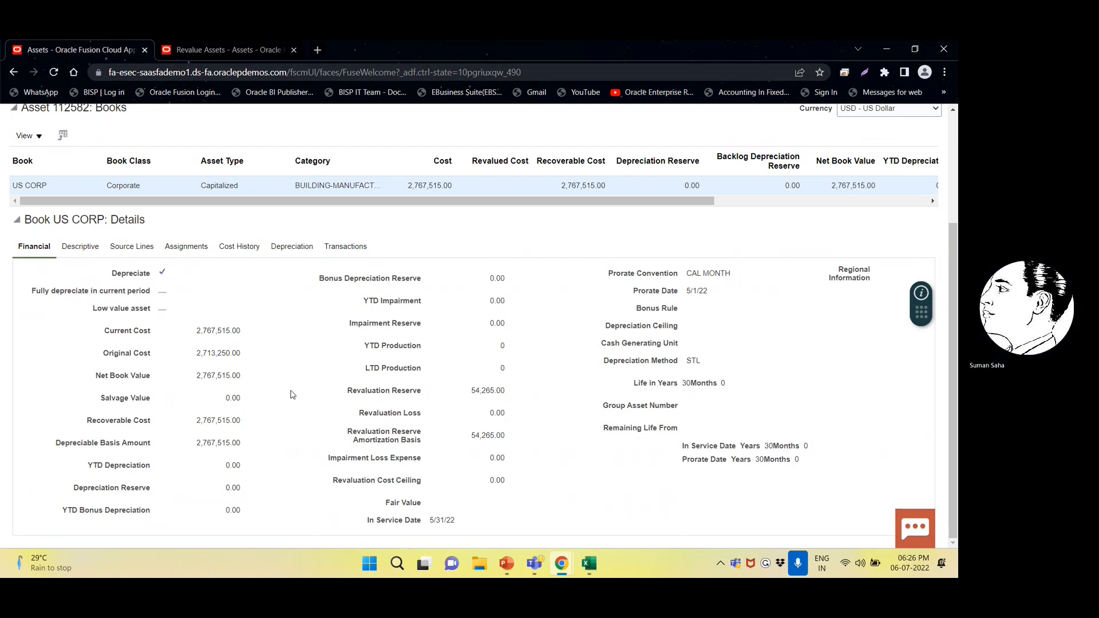
scroll(338, 387, "up", 3)
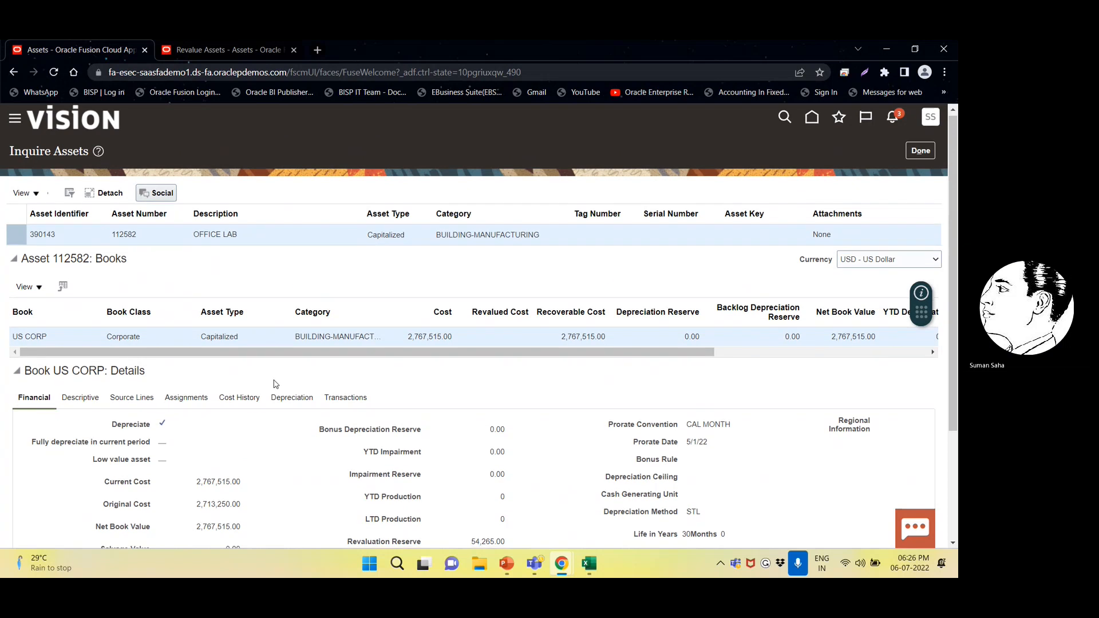
scroll(276, 386, "down", 3)
scroll(275, 385, "up", 3)
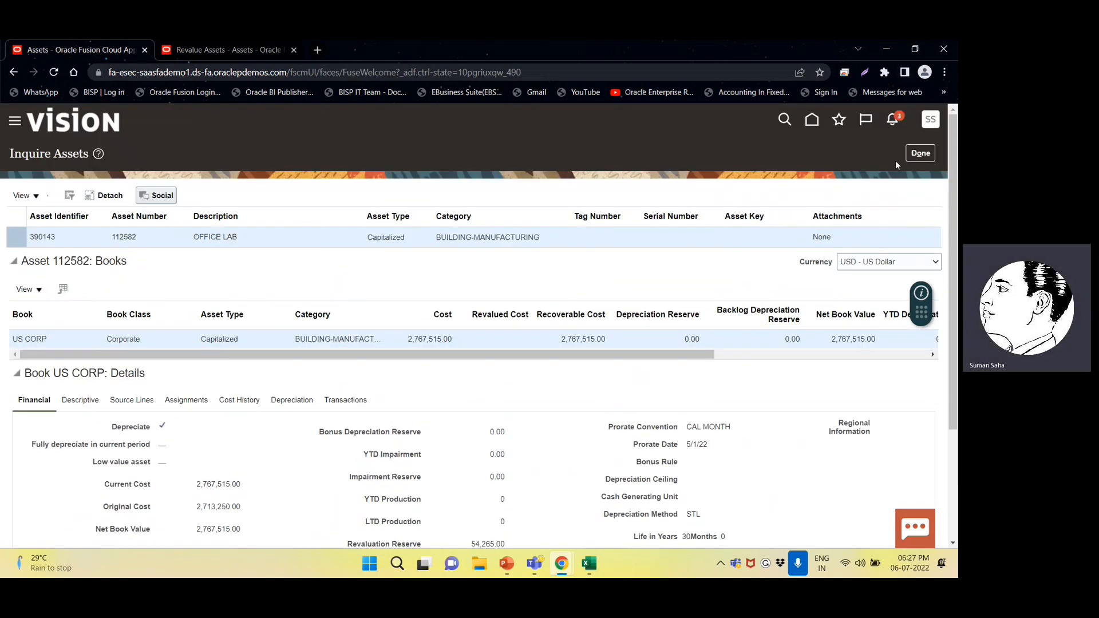
left_click(916, 153)
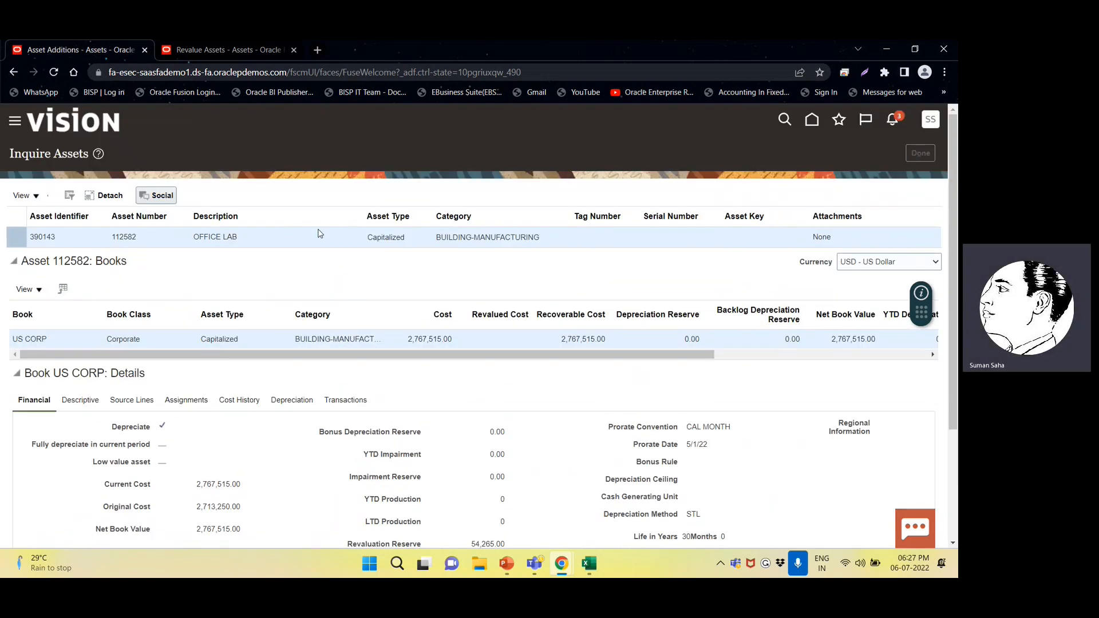
- Switch back to Excel and close the ManageRevaluation (2) workbook, saving its changes
key("alt+Tab")
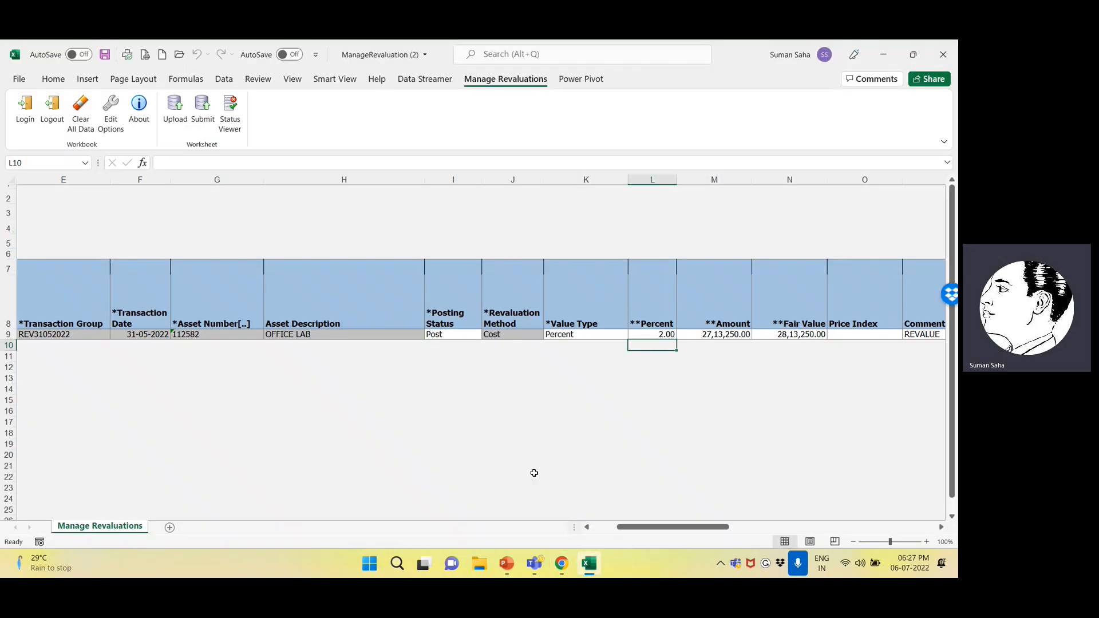
left_click(943, 55)
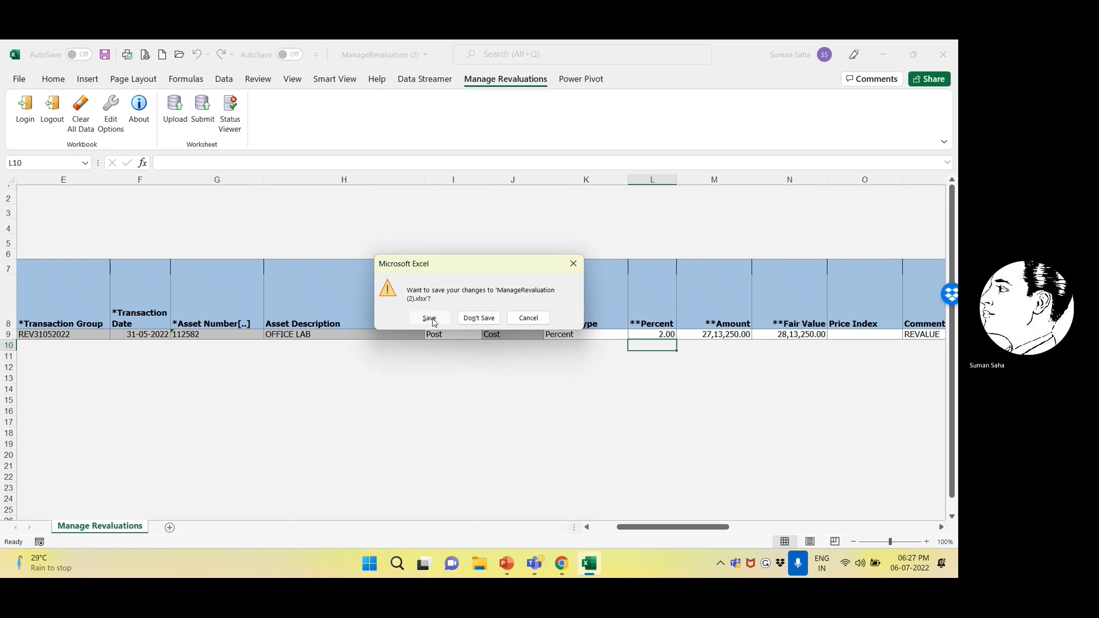
left_click(428, 318)
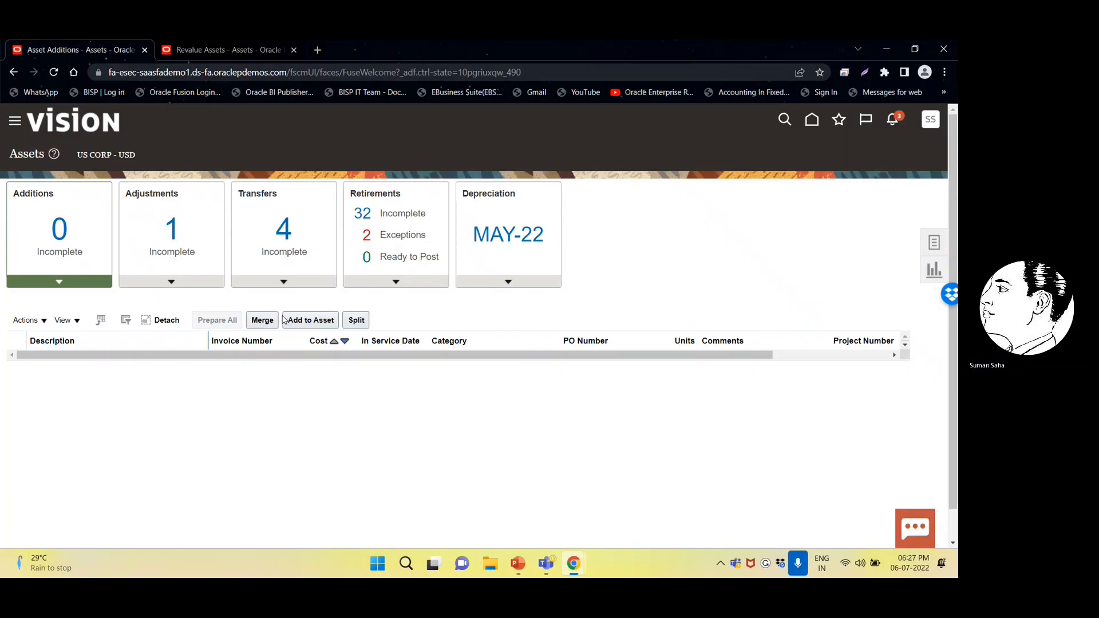
- Switch to PowerPoint to check the what-if analysis item on the webinar agenda slide, then return to the Assets page in Chrome
left_click(519, 563)
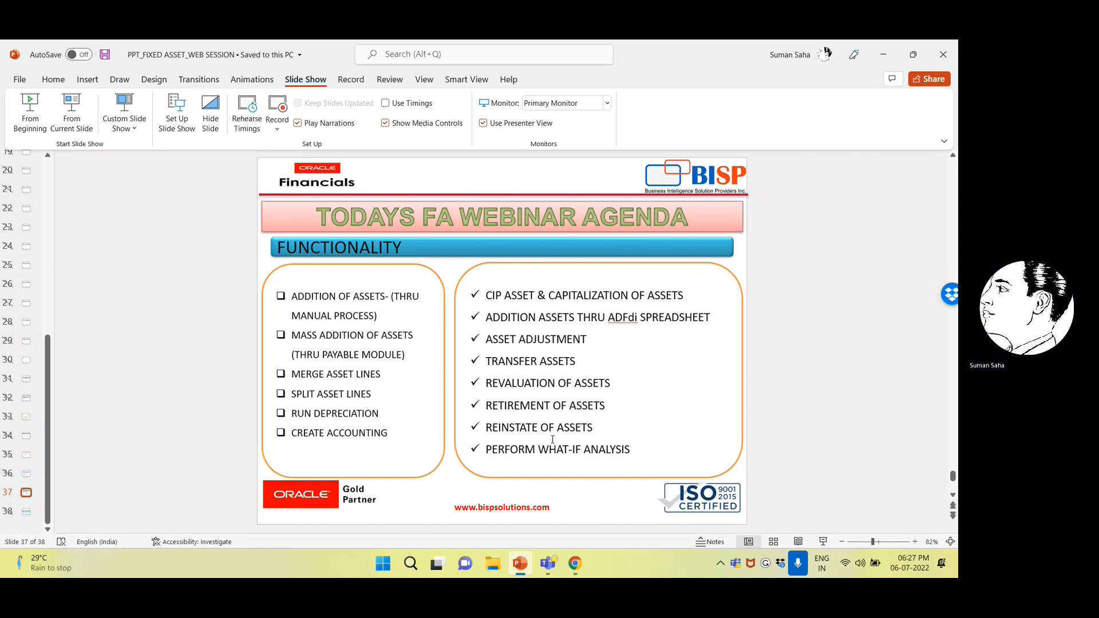
double_click(523, 448)
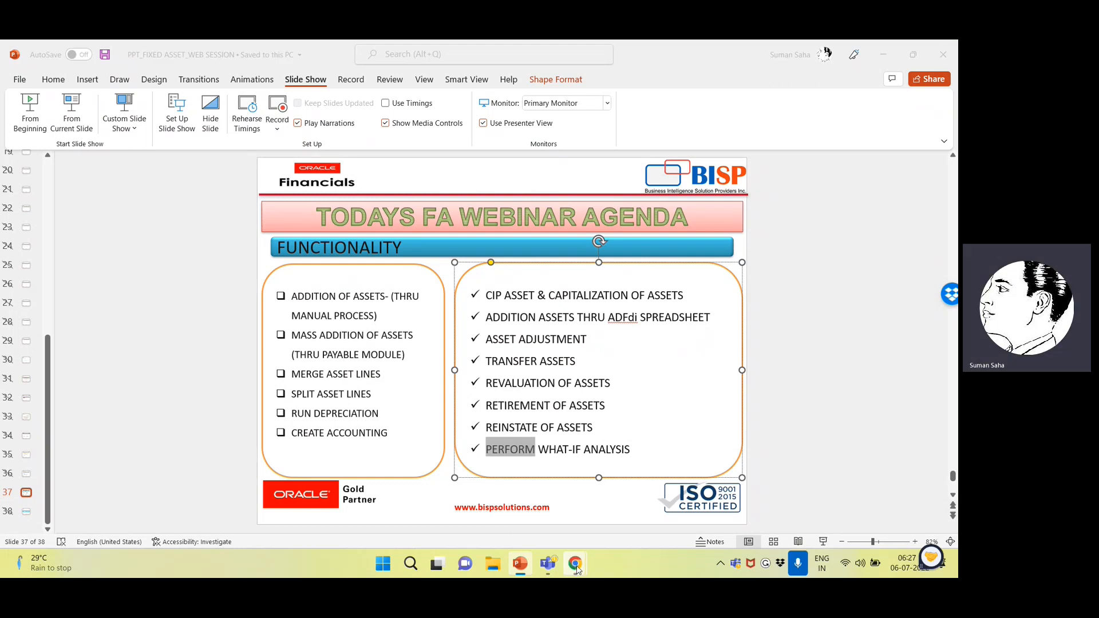
mouse_move(573, 564)
left_click(424, 475)
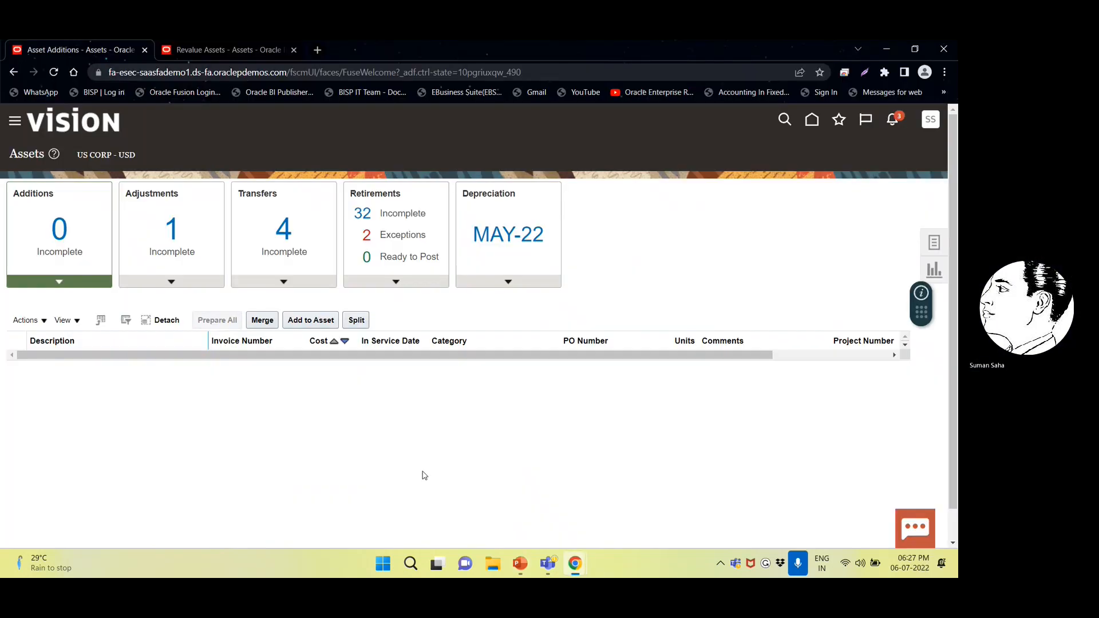
left_click(921, 312)
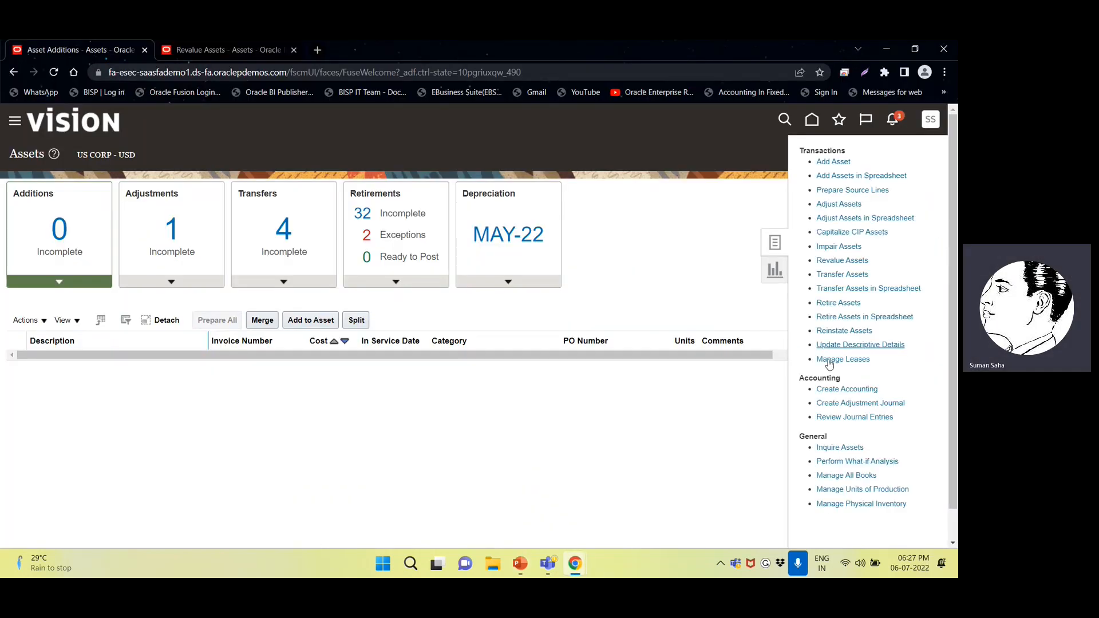
left_click(858, 462)
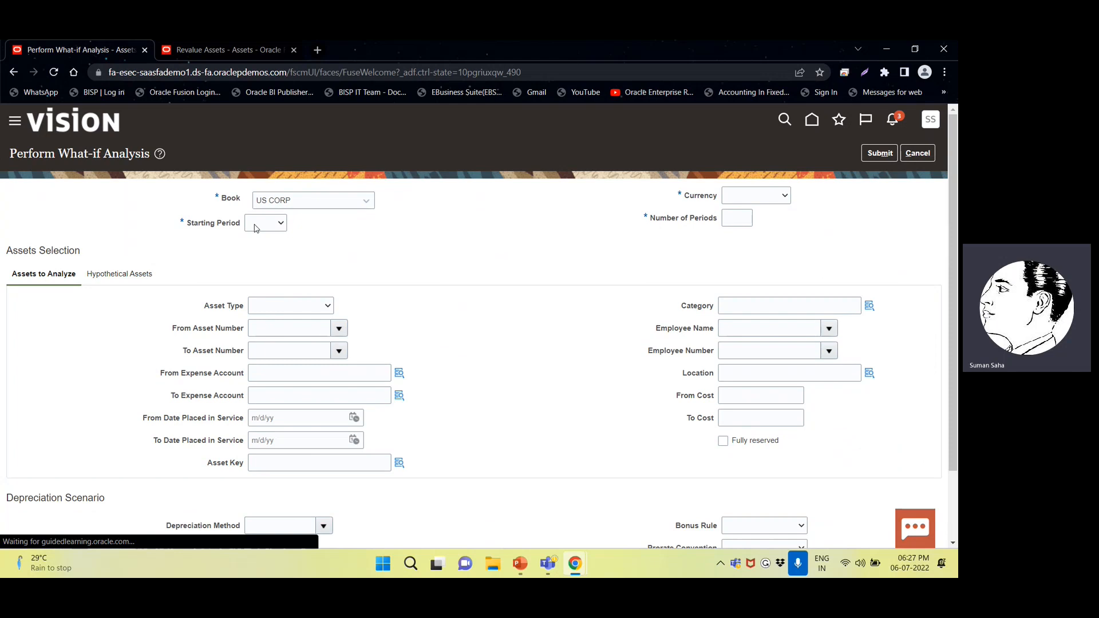
left_click(260, 226)
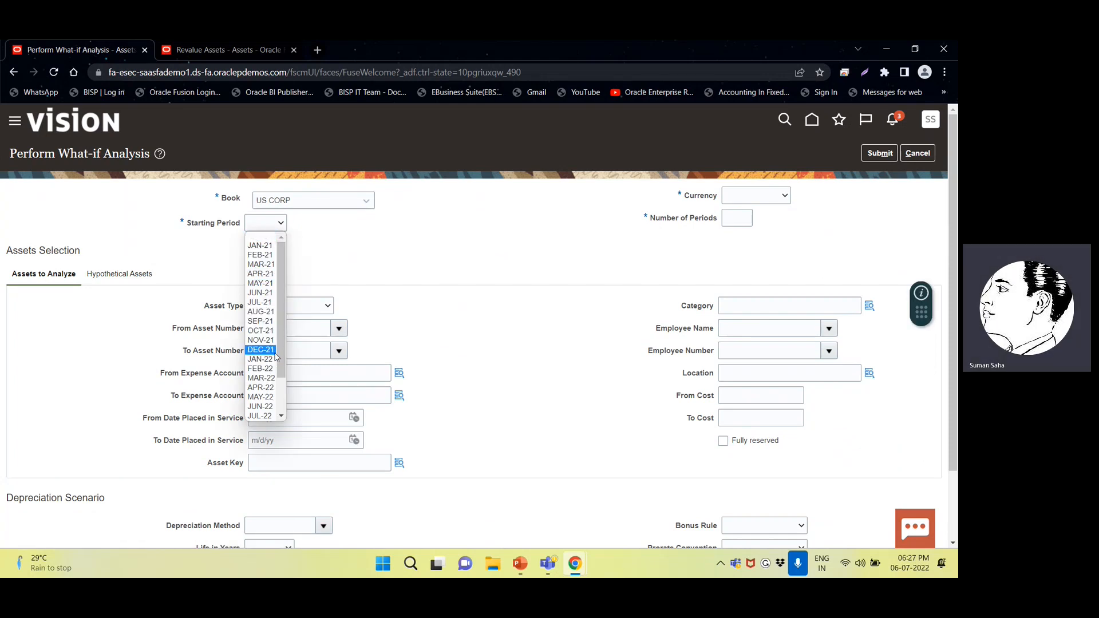
left_click(289, 373)
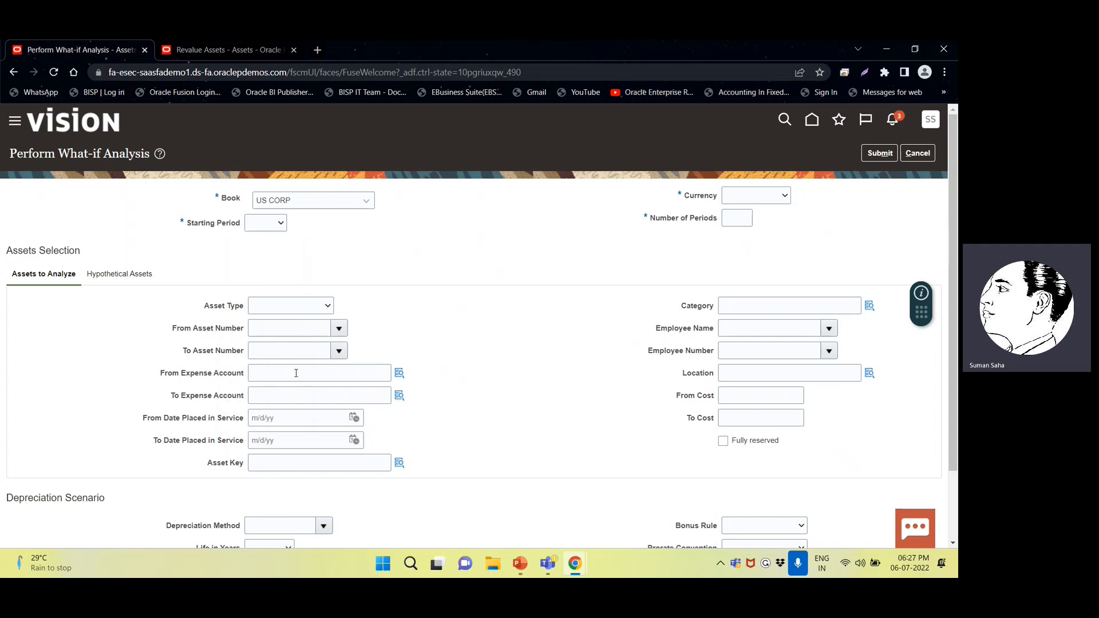
left_click(273, 228)
left_click(274, 225)
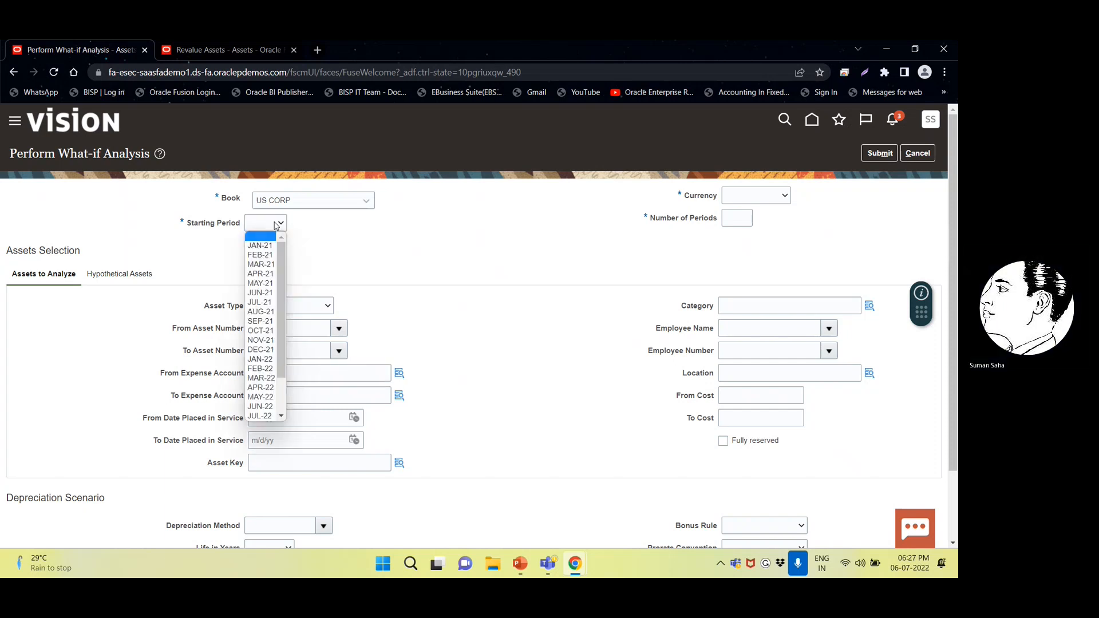
left_click(918, 153)
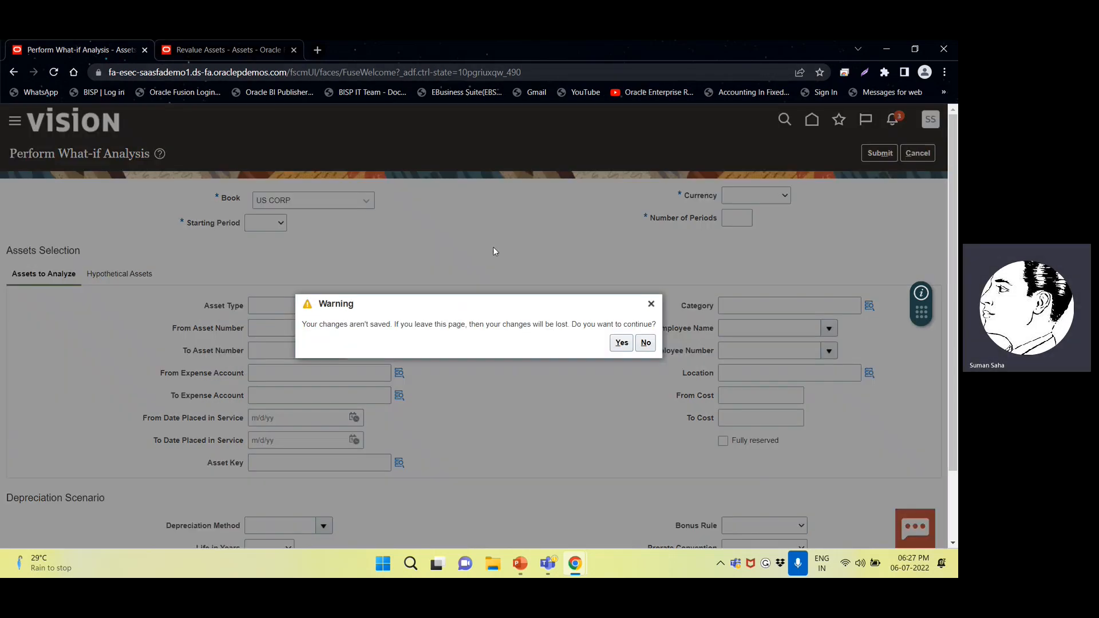
left_click(621, 342)
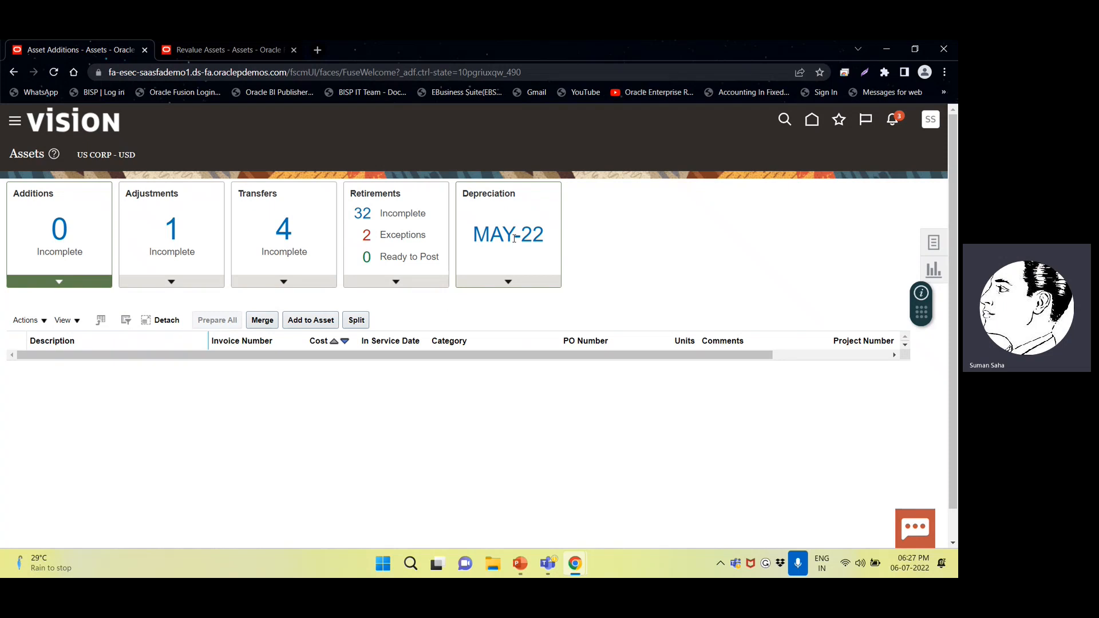
- Start a what-if analysis for book US CORP with starting period MAY-22, currency USD - US Dollar and 5 periods
left_click(938, 251)
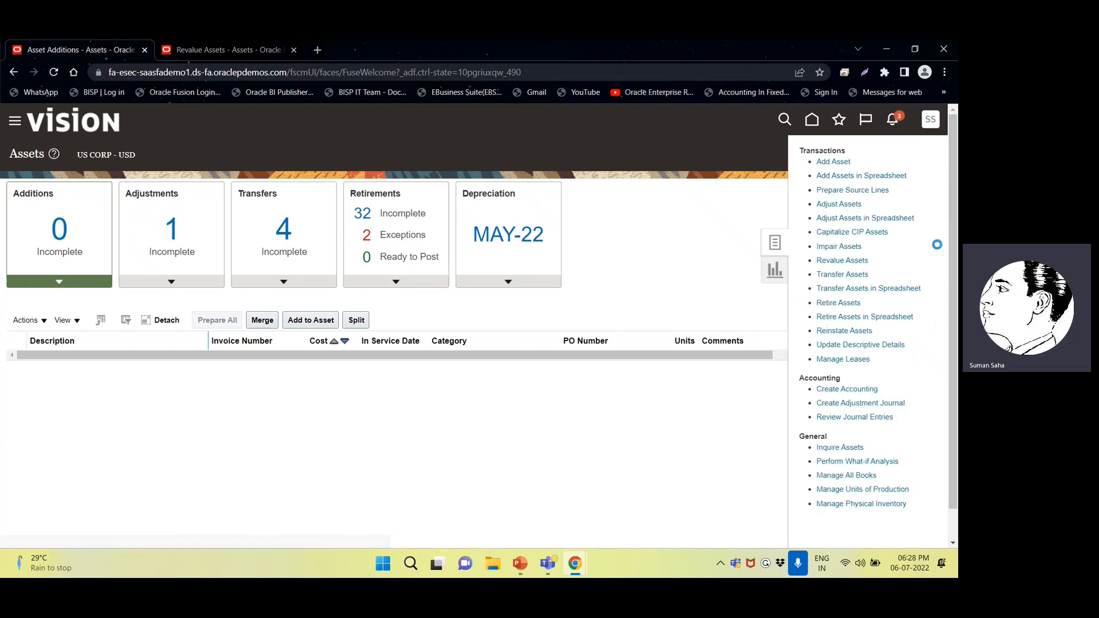
left_click(858, 462)
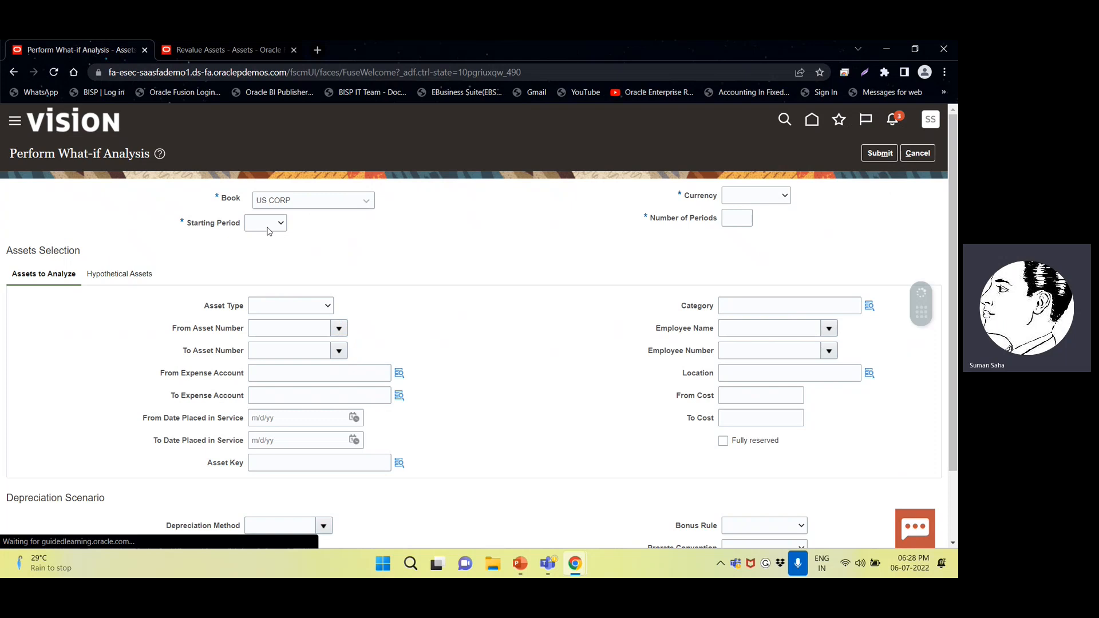
left_click(269, 230)
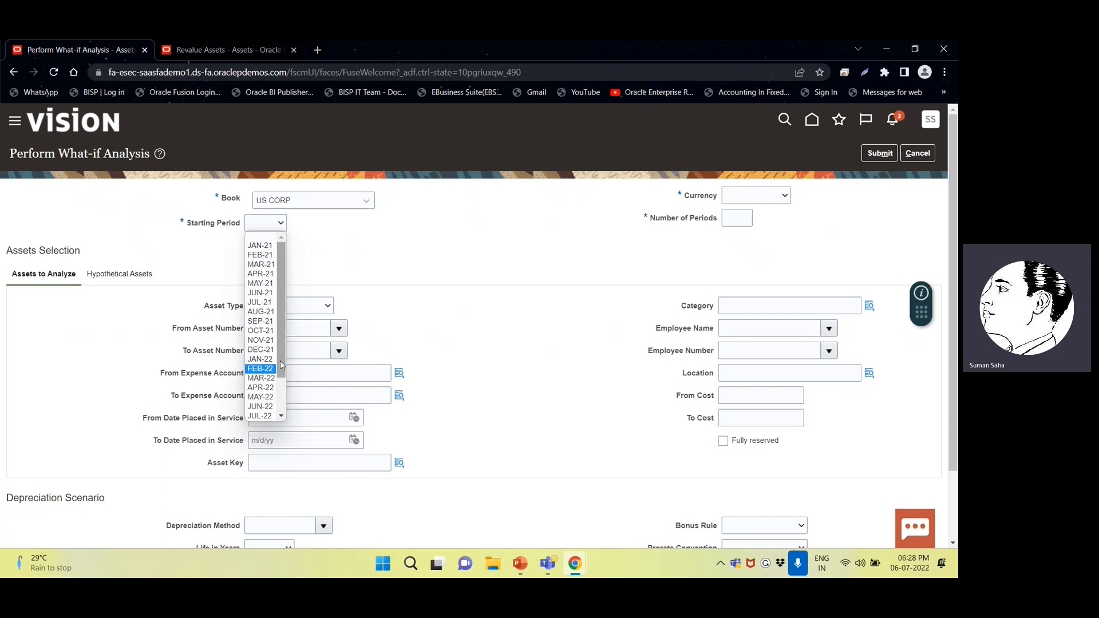
left_click(271, 395)
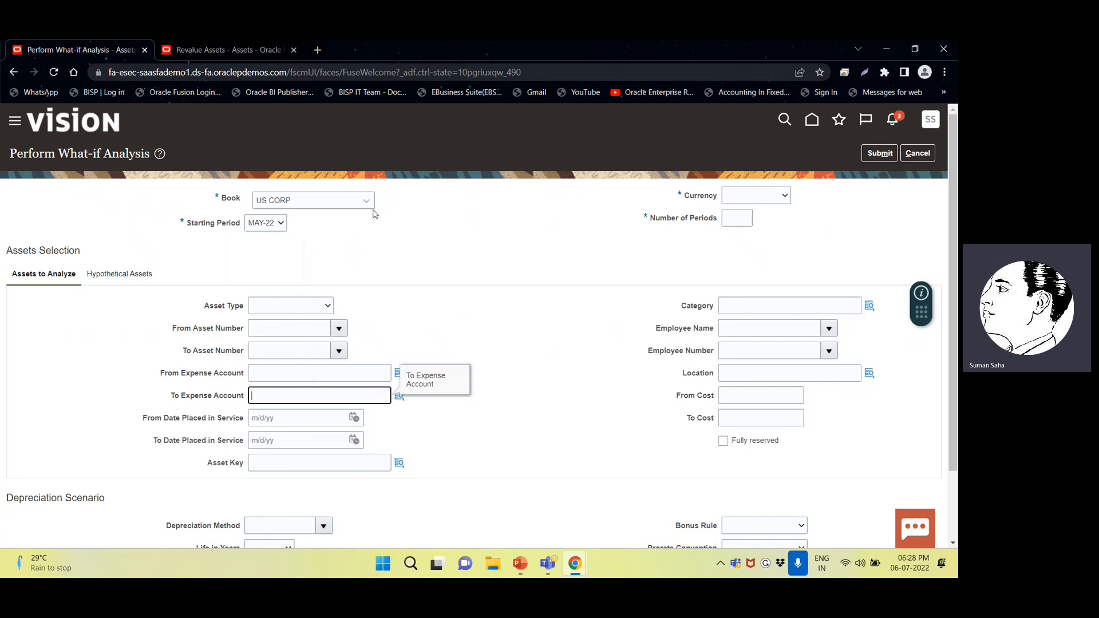
left_click(766, 198)
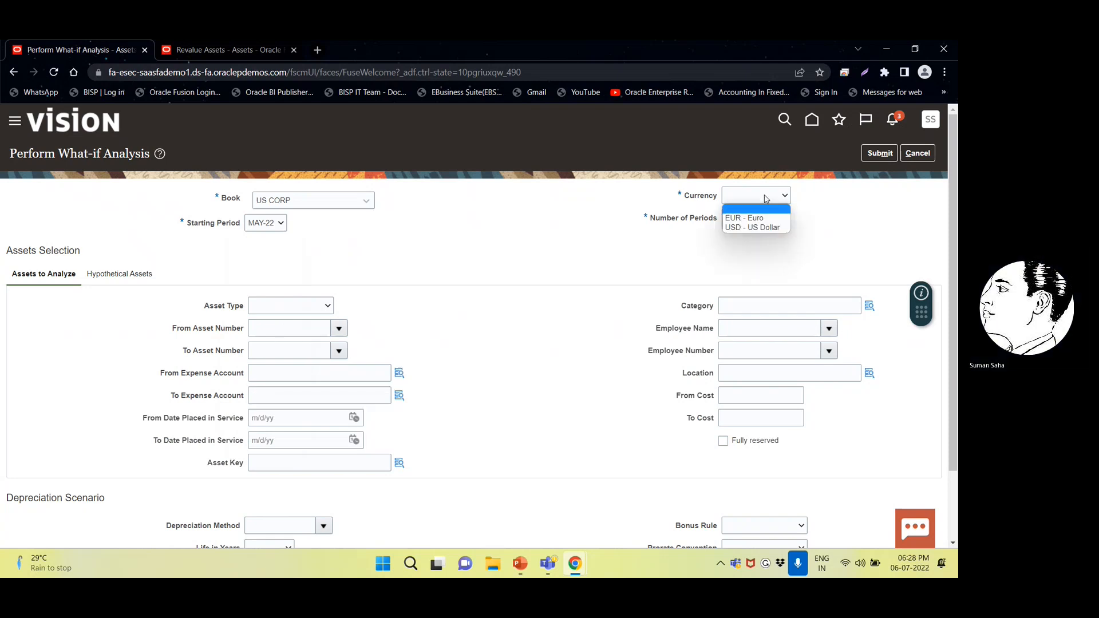
left_click(744, 226)
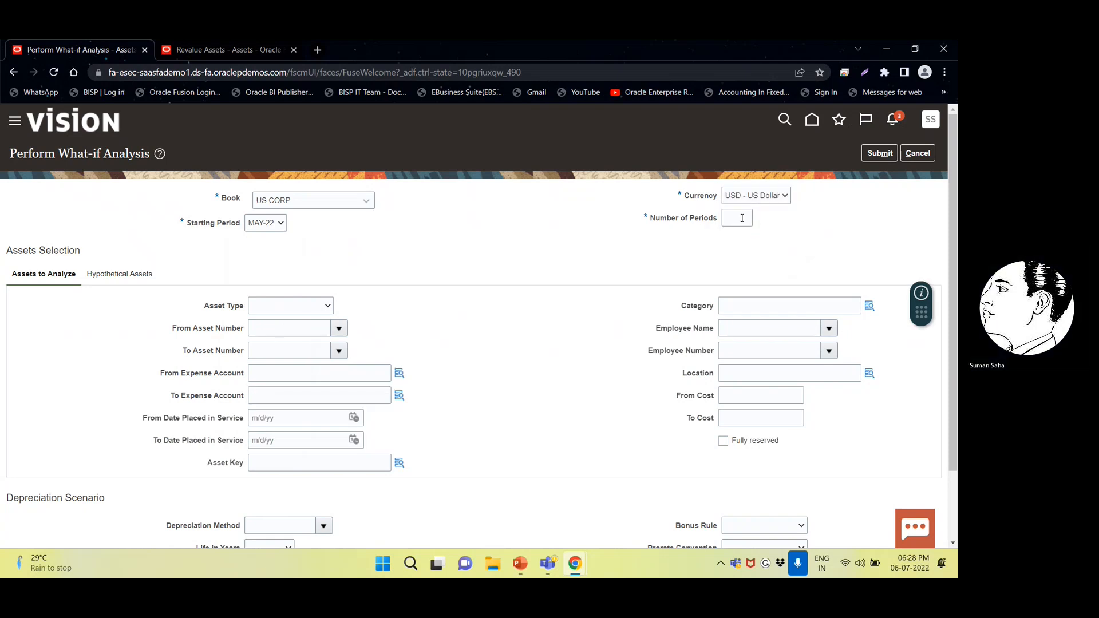
left_click(741, 218)
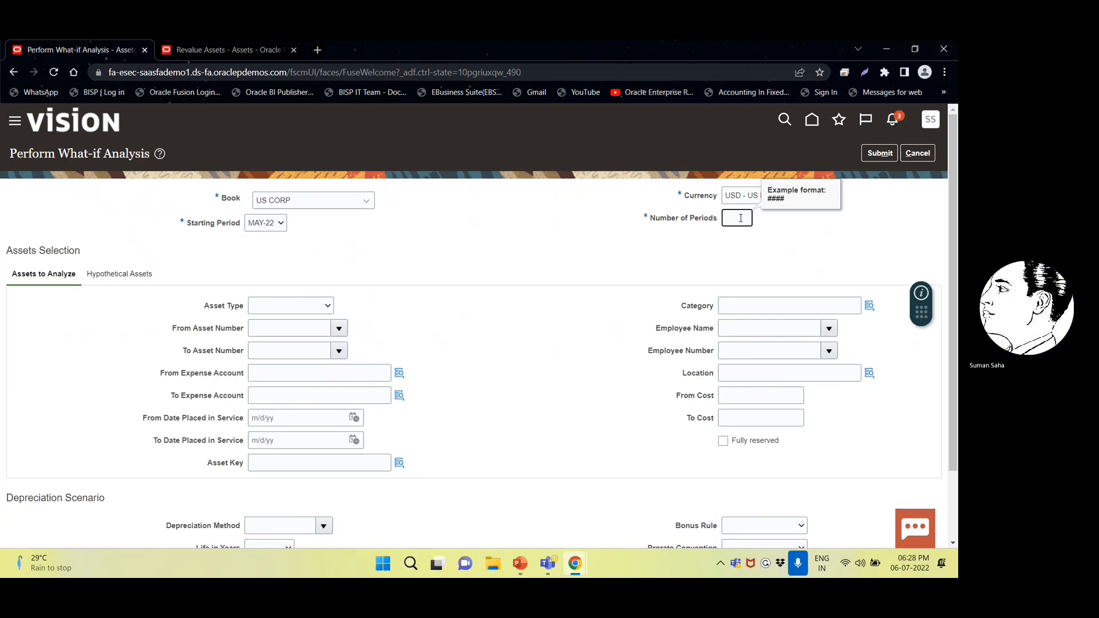
key("Tab")
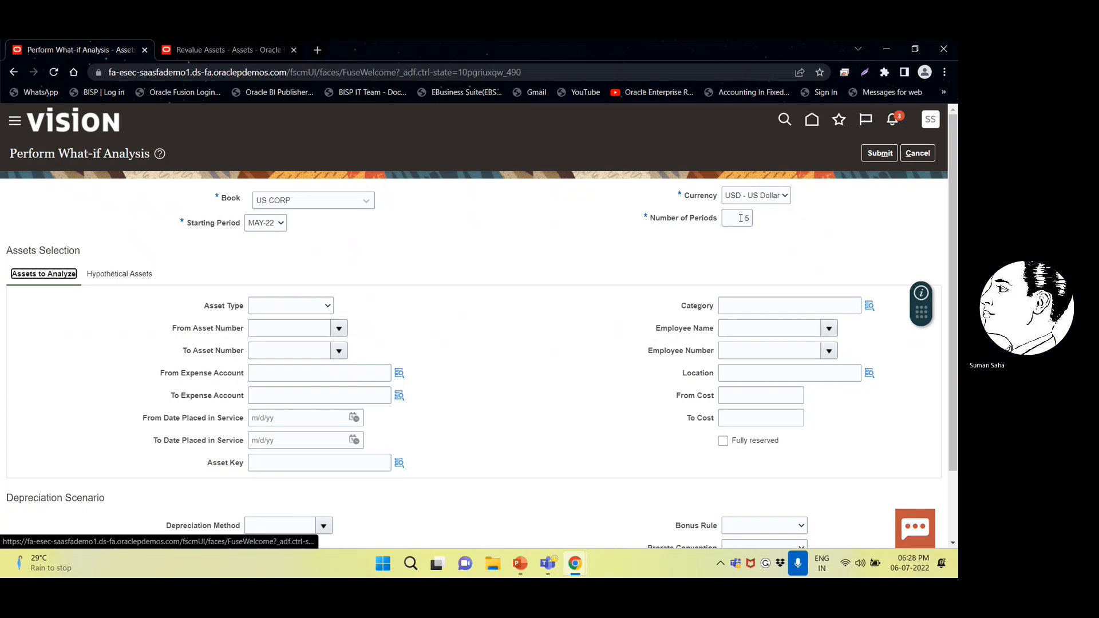
- Set the asset type to analyze to Capitalized, and finish the Revalue Assets session in the other browser tab before returning to the analysis
left_click(305, 303)
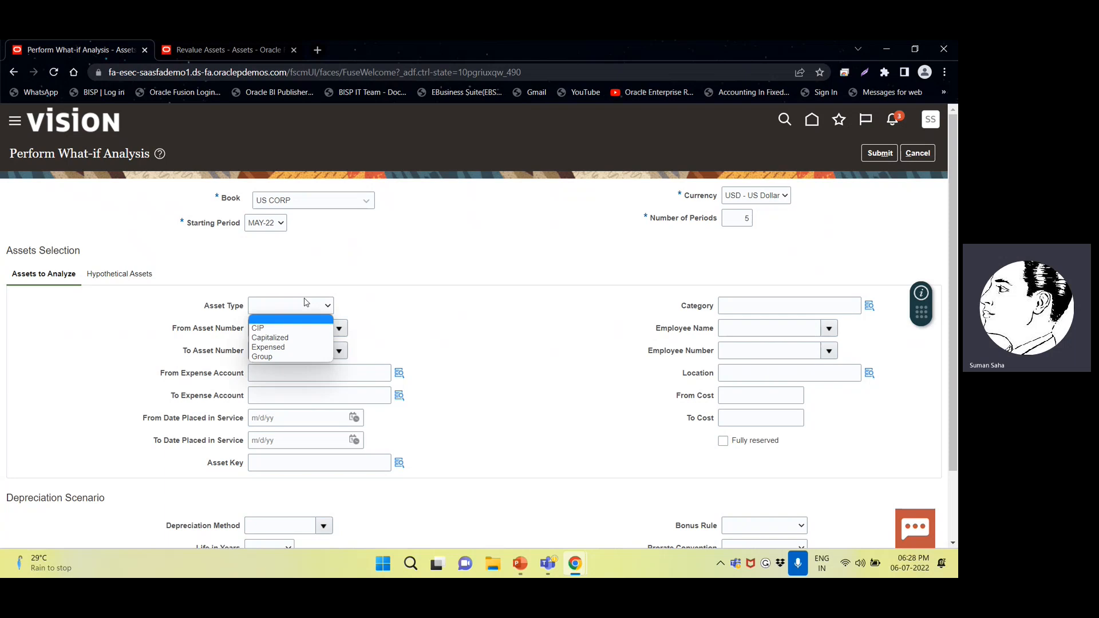
left_click(285, 339)
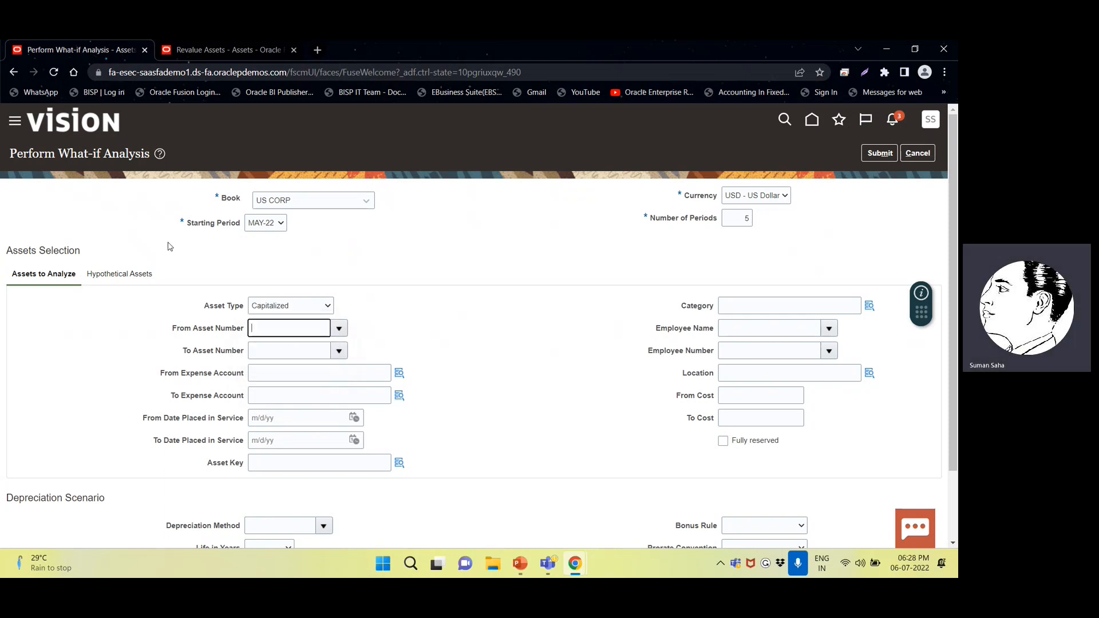
left_click(232, 51)
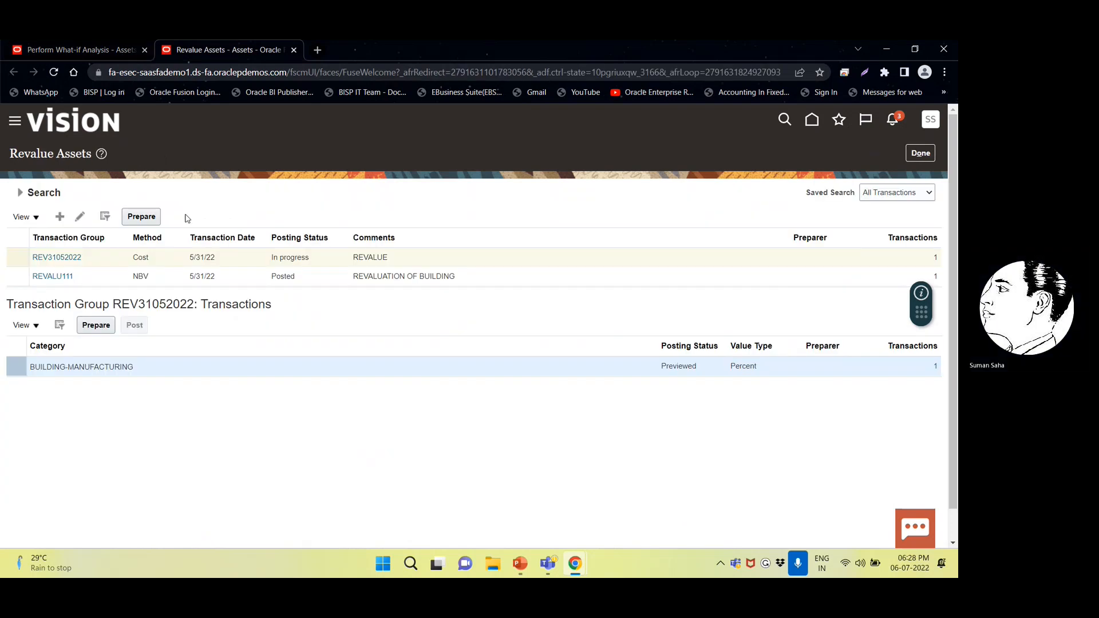
left_click(918, 153)
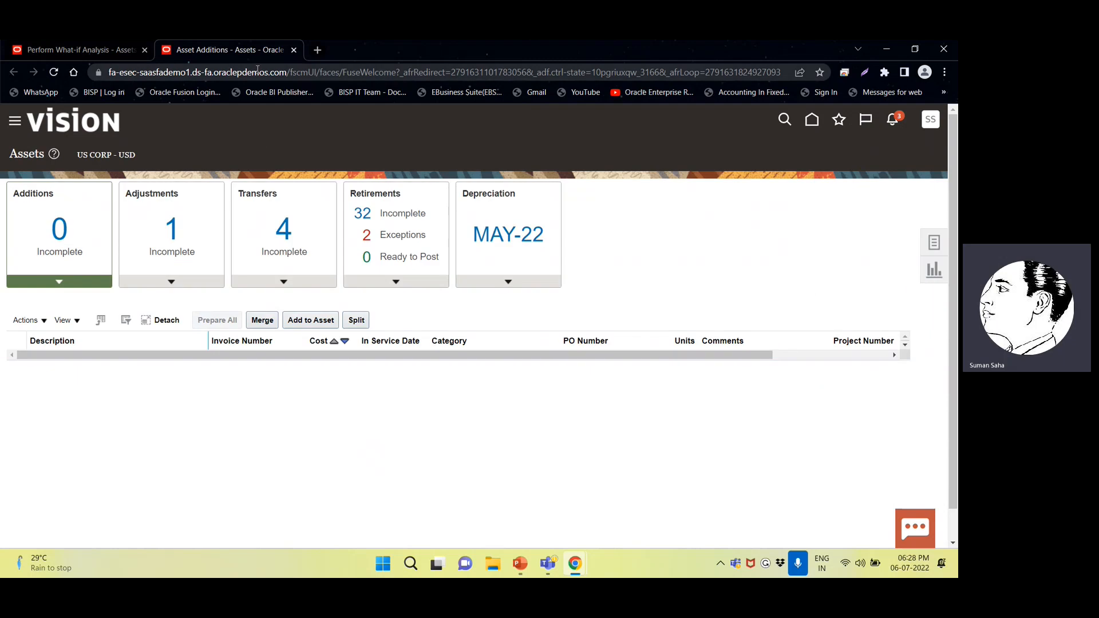
left_click(86, 51)
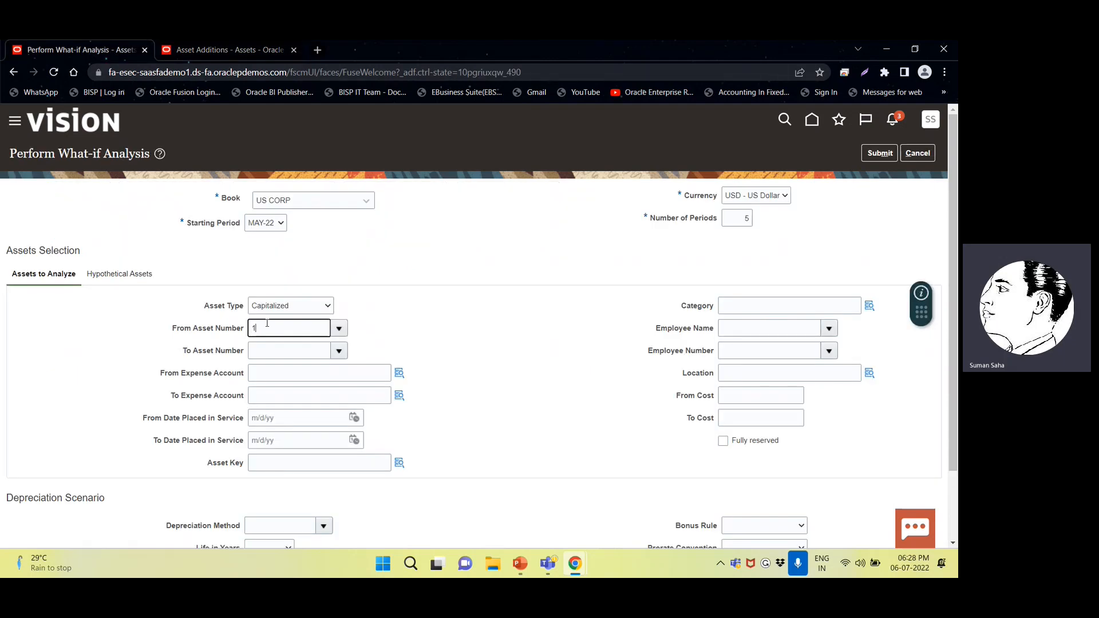
- Set the starting asset number of the analysis to 112582, choosing the matching OFFICE LAB asset
type("2")
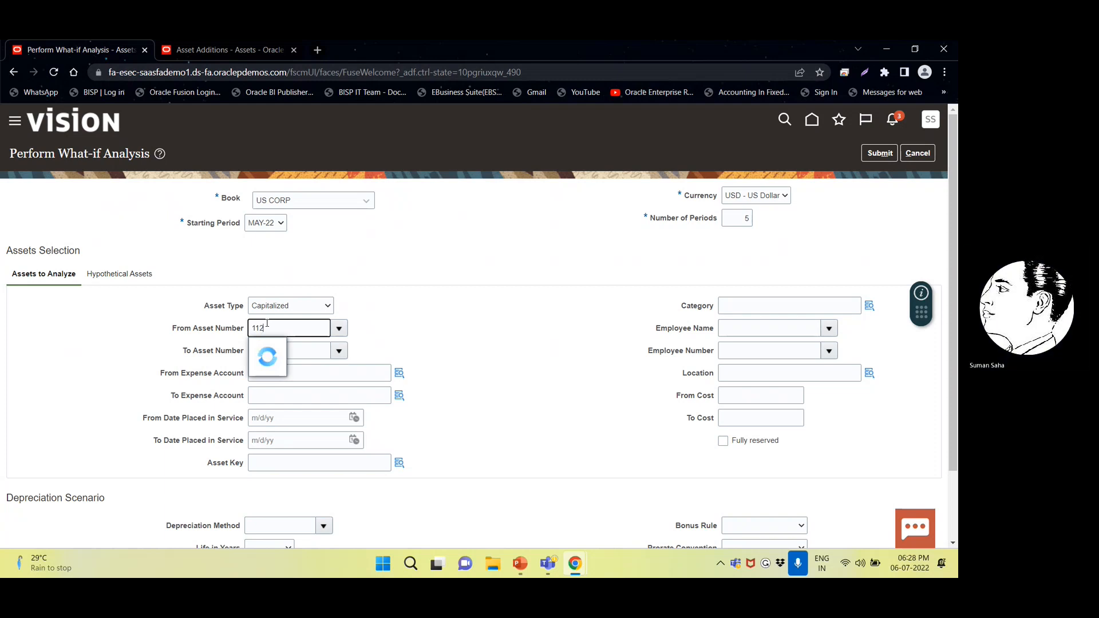
type("582")
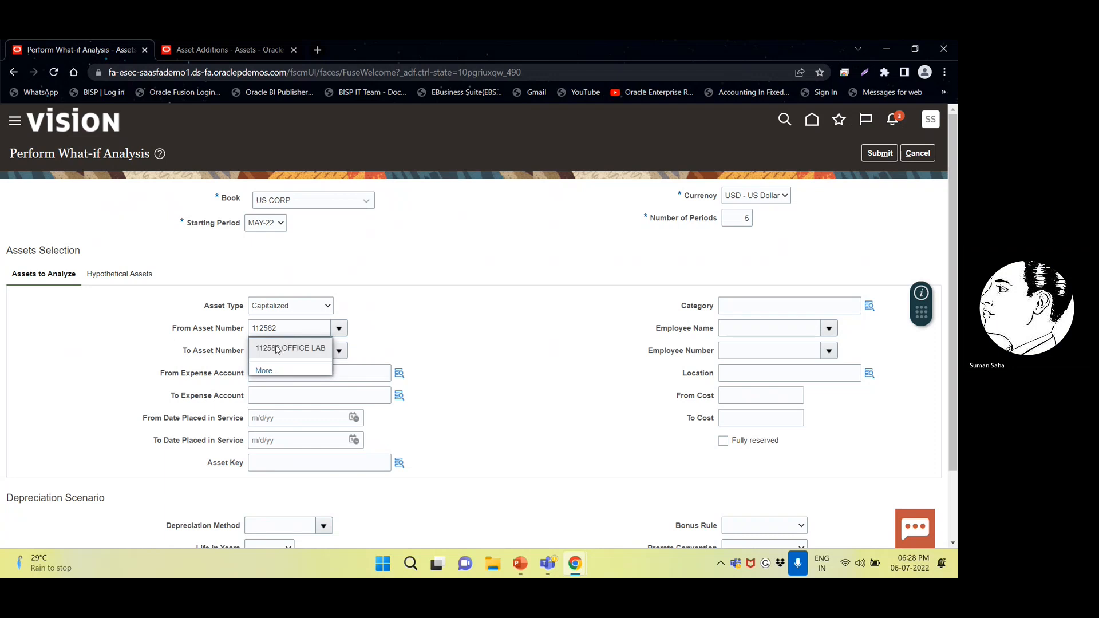
left_click(275, 347)
left_click_drag(288, 324, 207, 323)
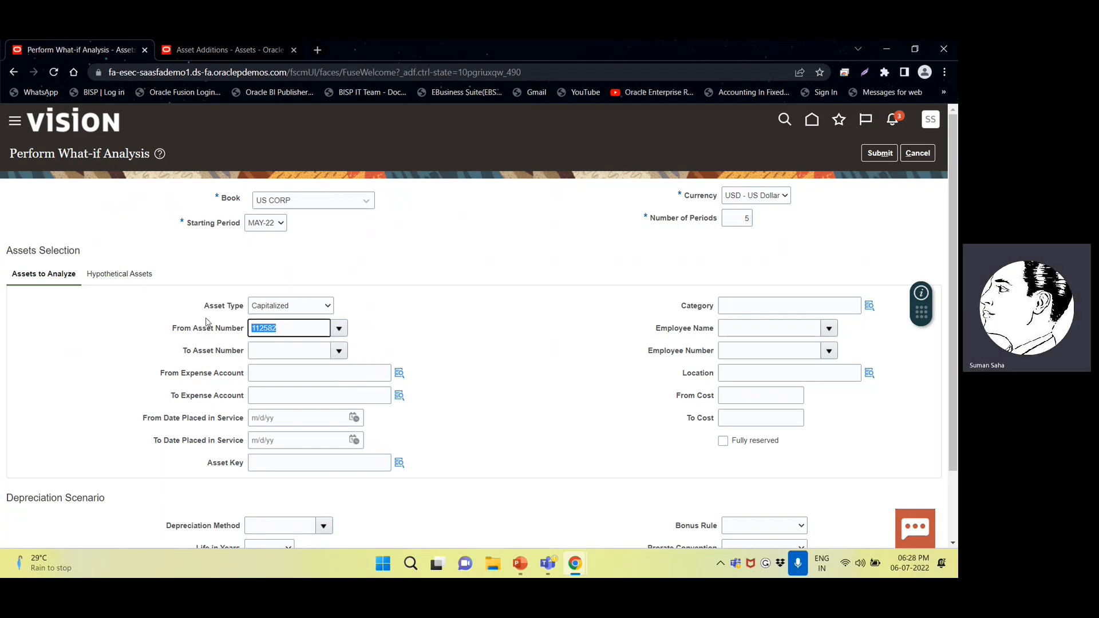
left_click(252, 349)
type("2,713,250.00")
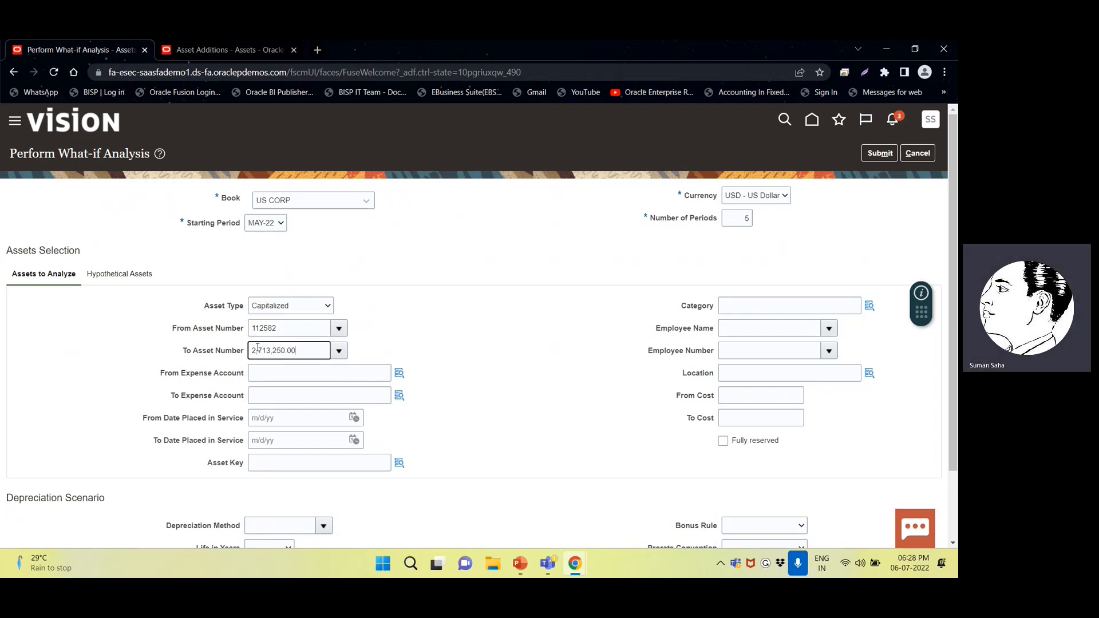
key("ctrl+a")
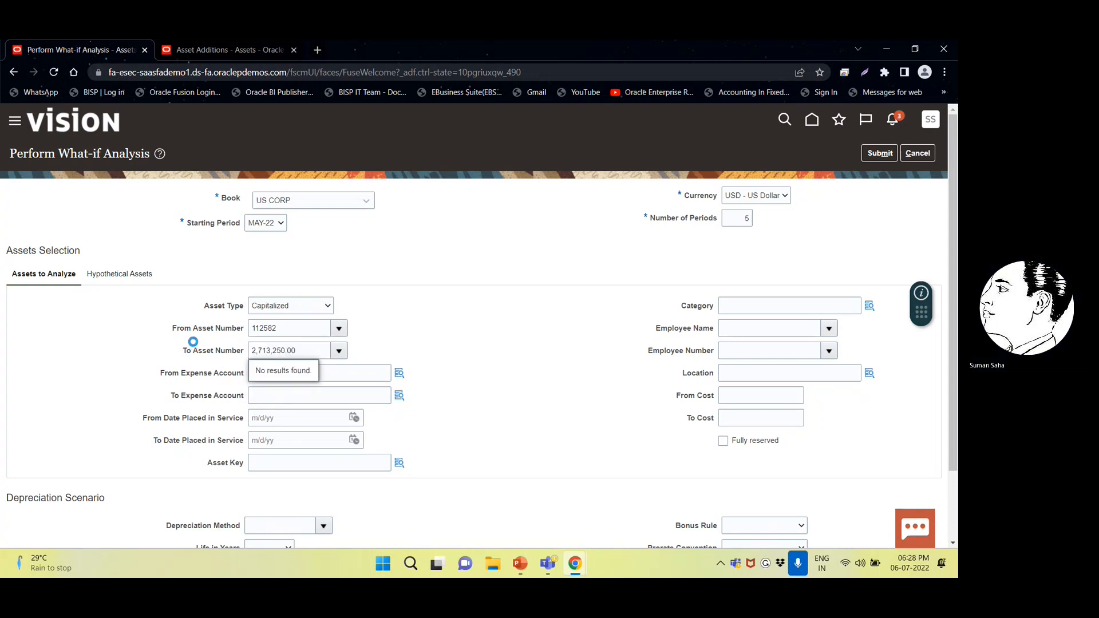
double_click(305, 347)
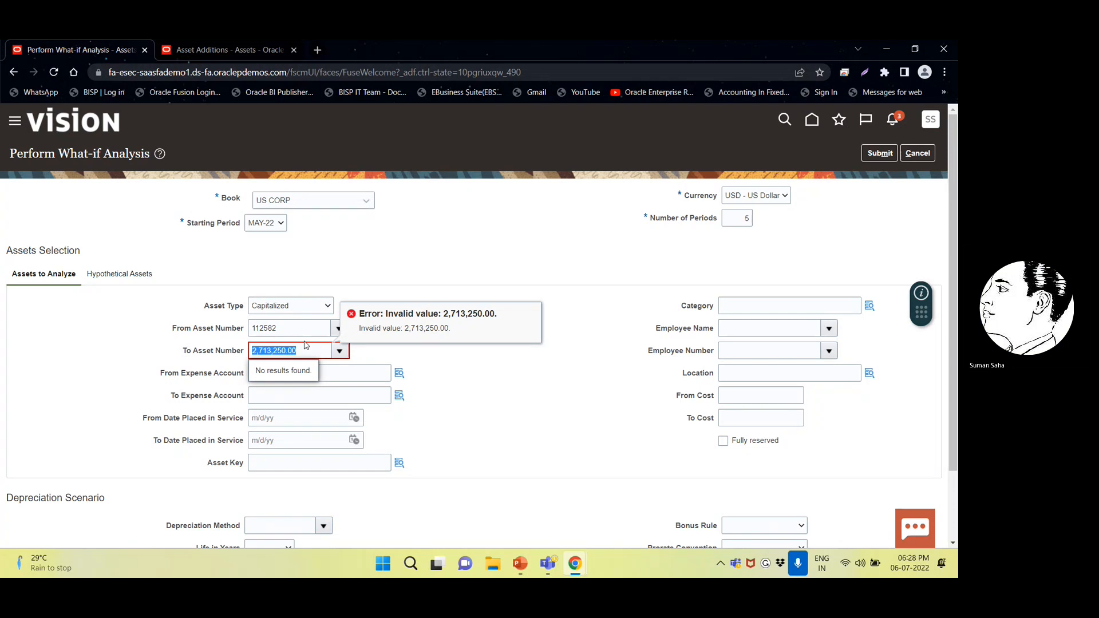
- Clear the invalid entry from To Asset Number and enter 112582 as the ending asset
left_click(316, 347)
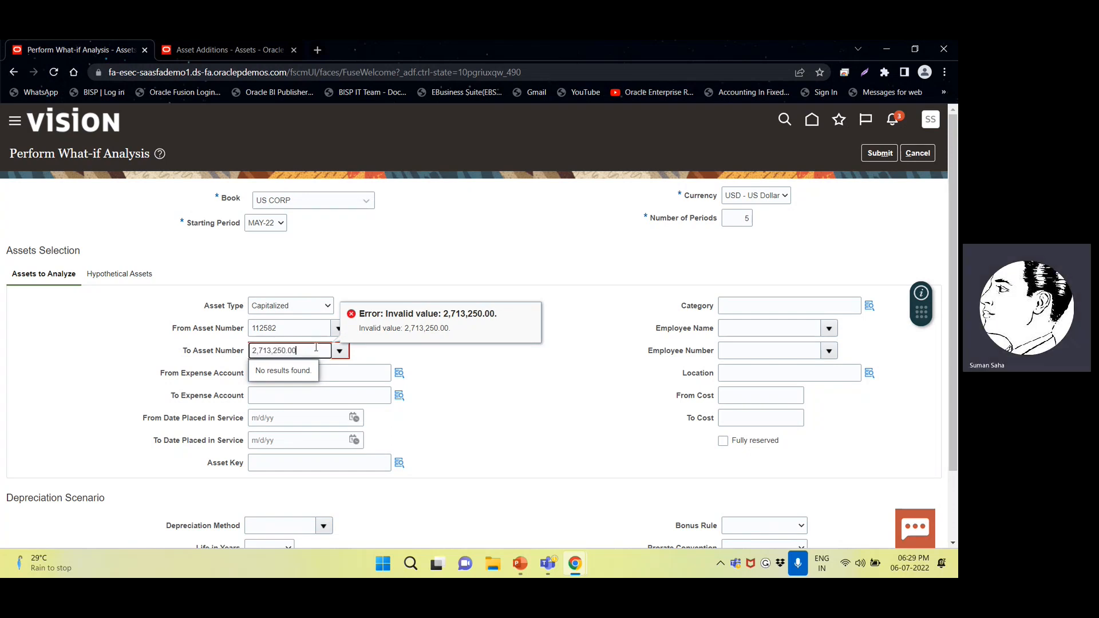
key("BackSpace")
key("BackSpace")
key("BackSpace")
key("BackSpace")
key("BackSpace")
key("BackSpace")
key("BackSpace")
key("BackSpace")
key("BackSpace")
key("BackSpace")
key("BackSpace")
key("BackSpace")
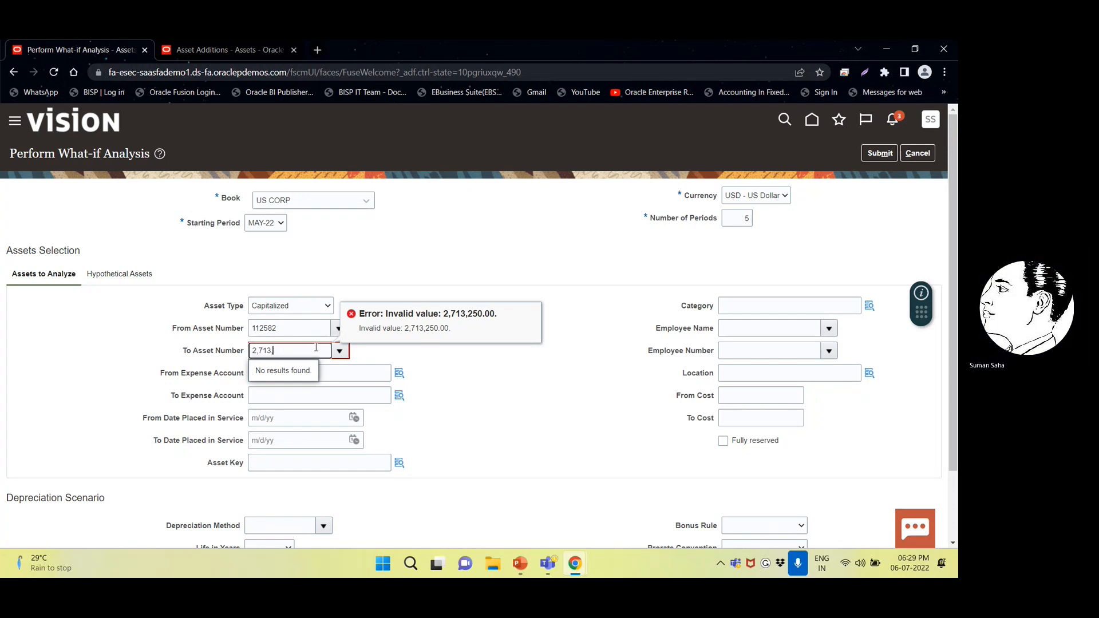
type("112582")
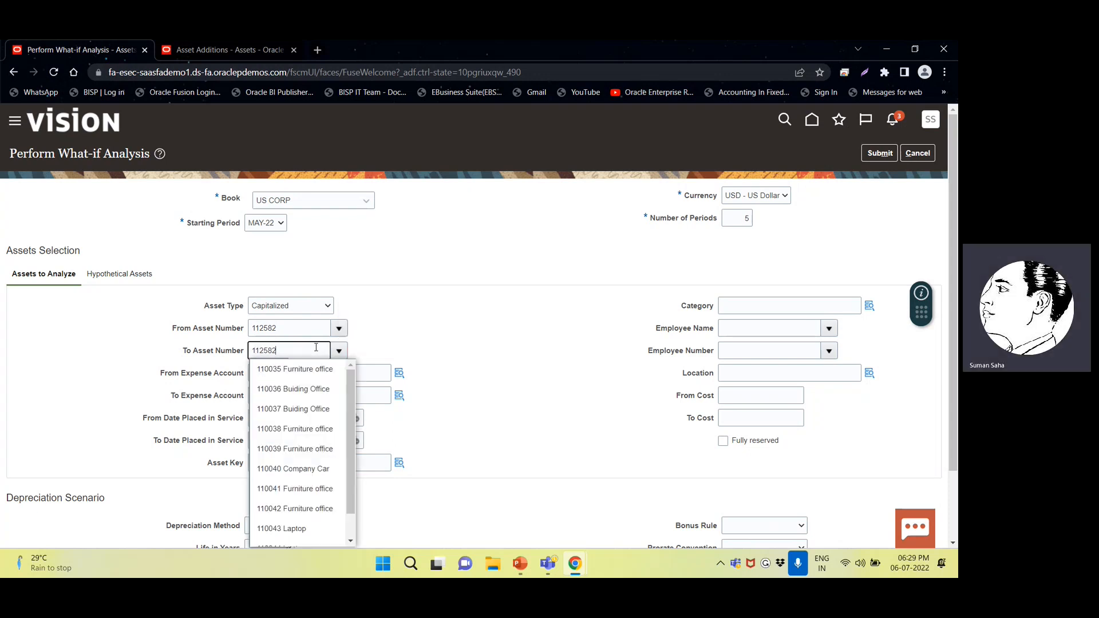
key("Tab")
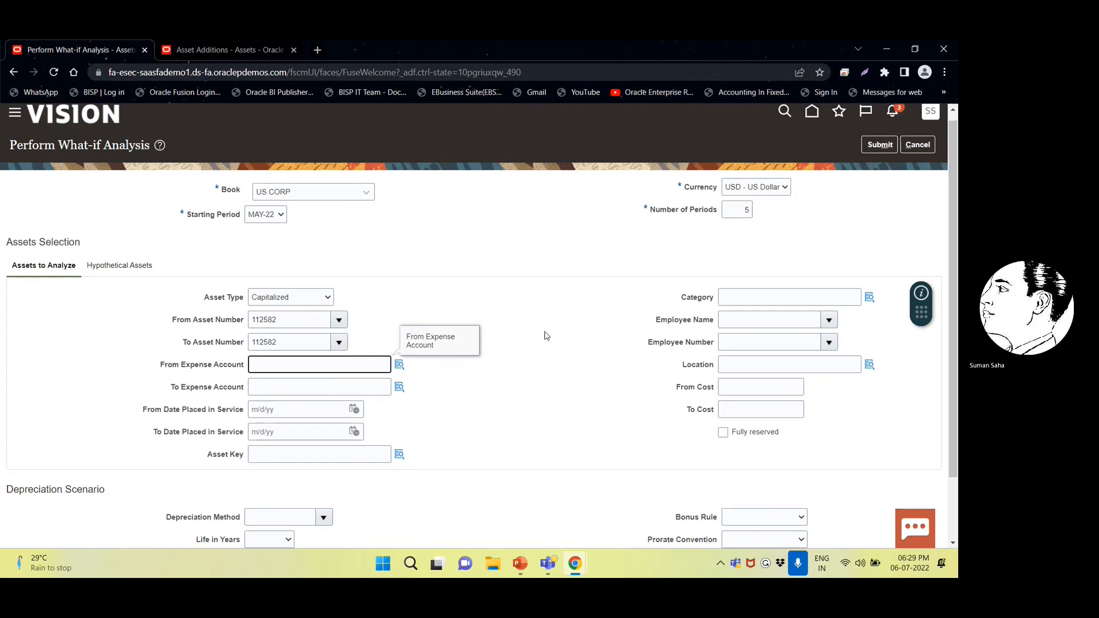
scroll(546, 338, "down", 2)
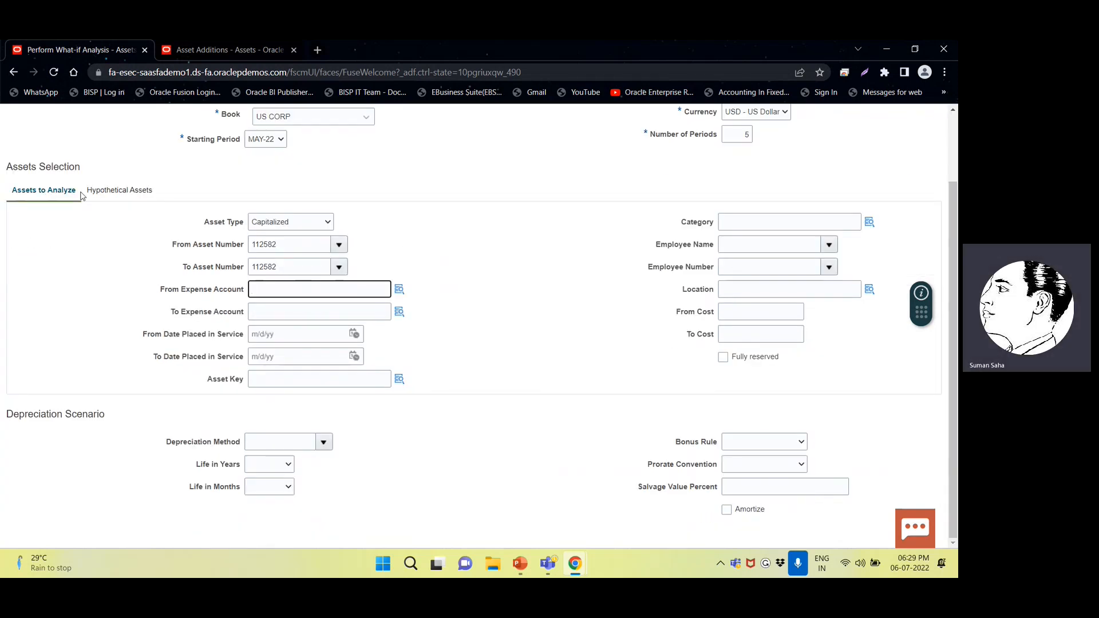
left_click(288, 442)
left_click(323, 442)
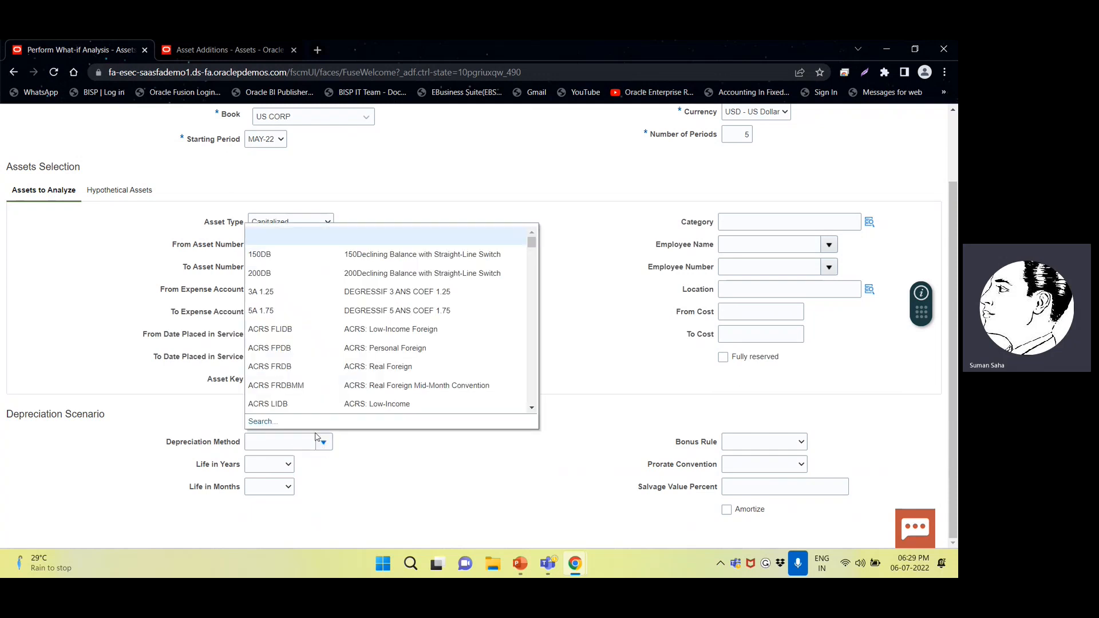
left_click(261, 422)
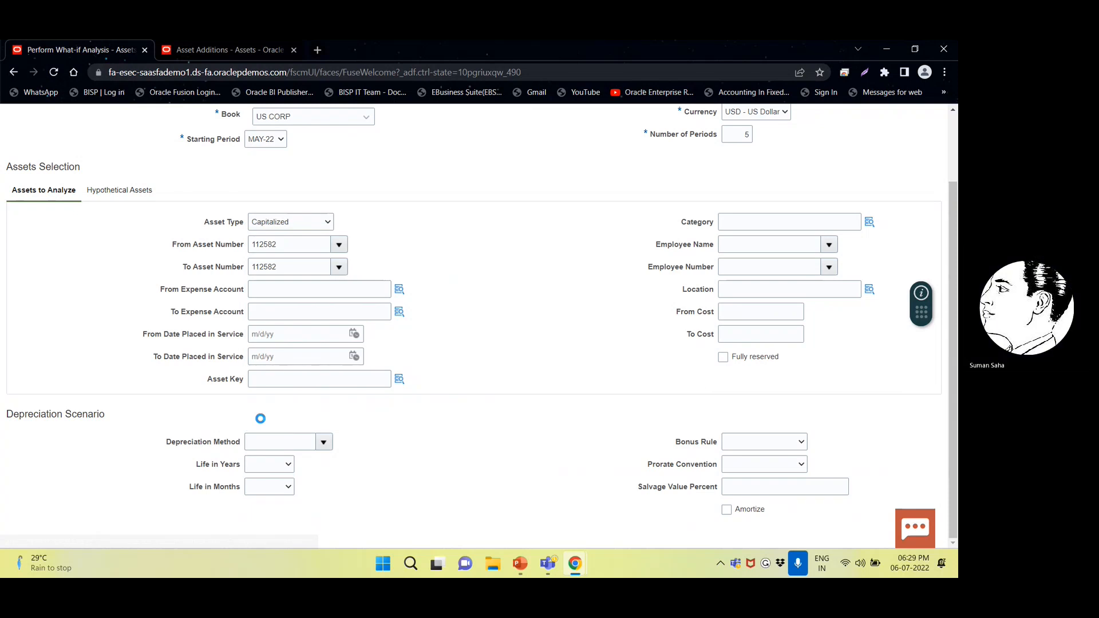
type("STL")
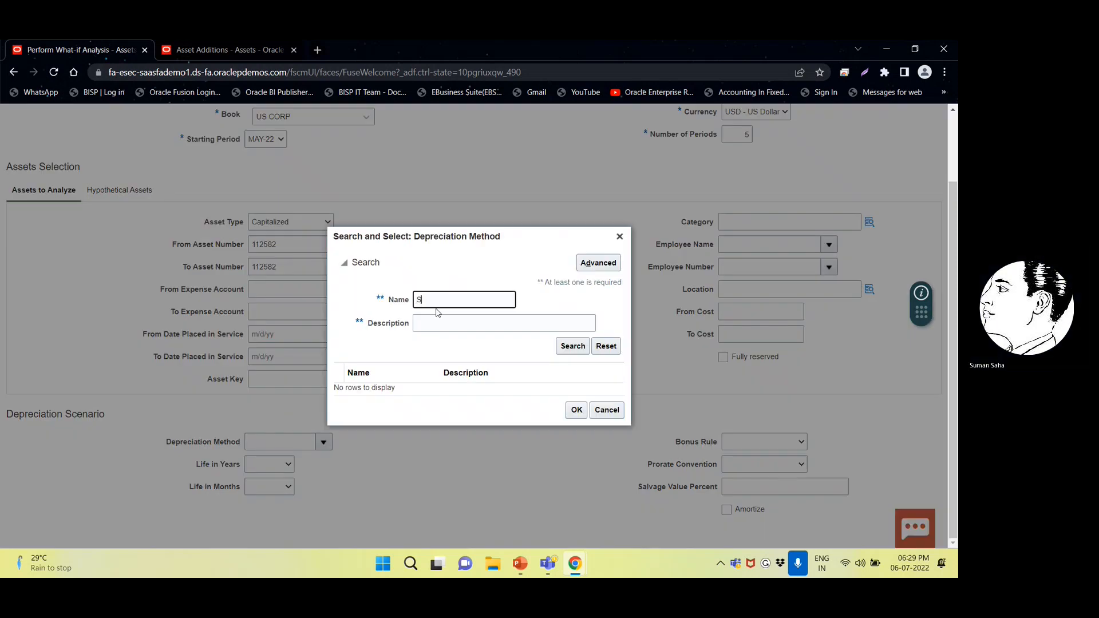
left_click(572, 351)
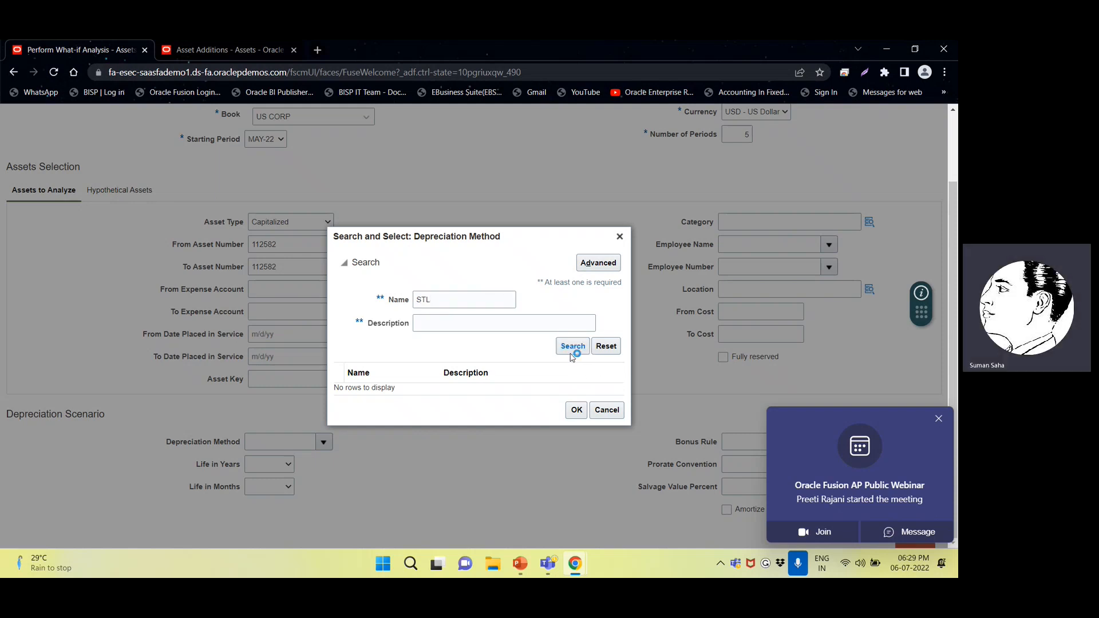
left_click(458, 319)
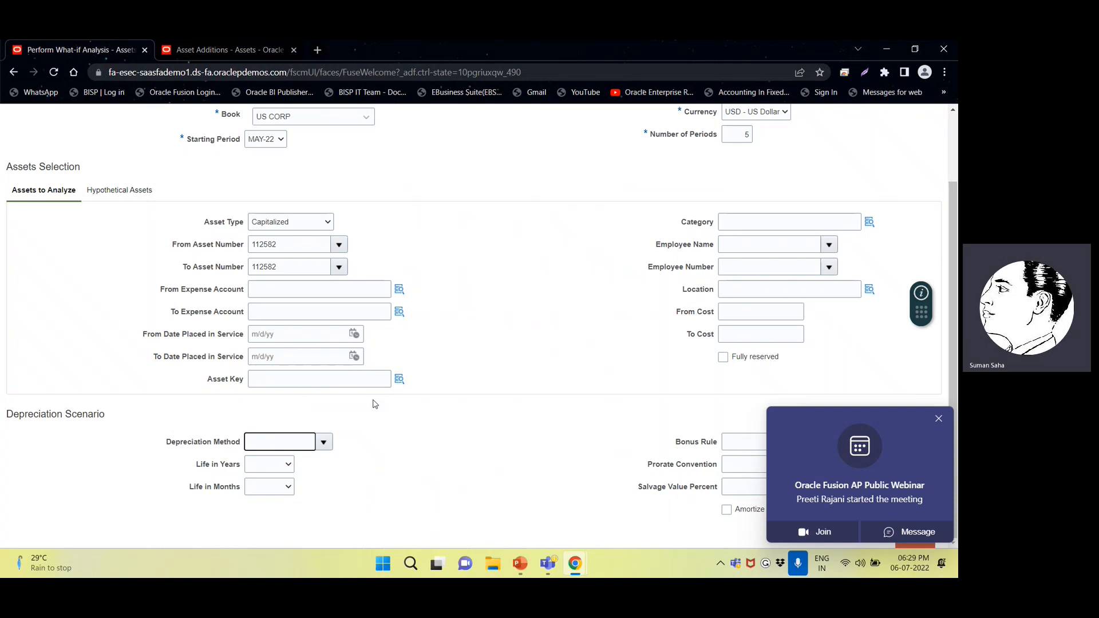
- Search the depreciation methods for STL and assign the Straight-Line method STL to the depreciation scenario
left_click(323, 442)
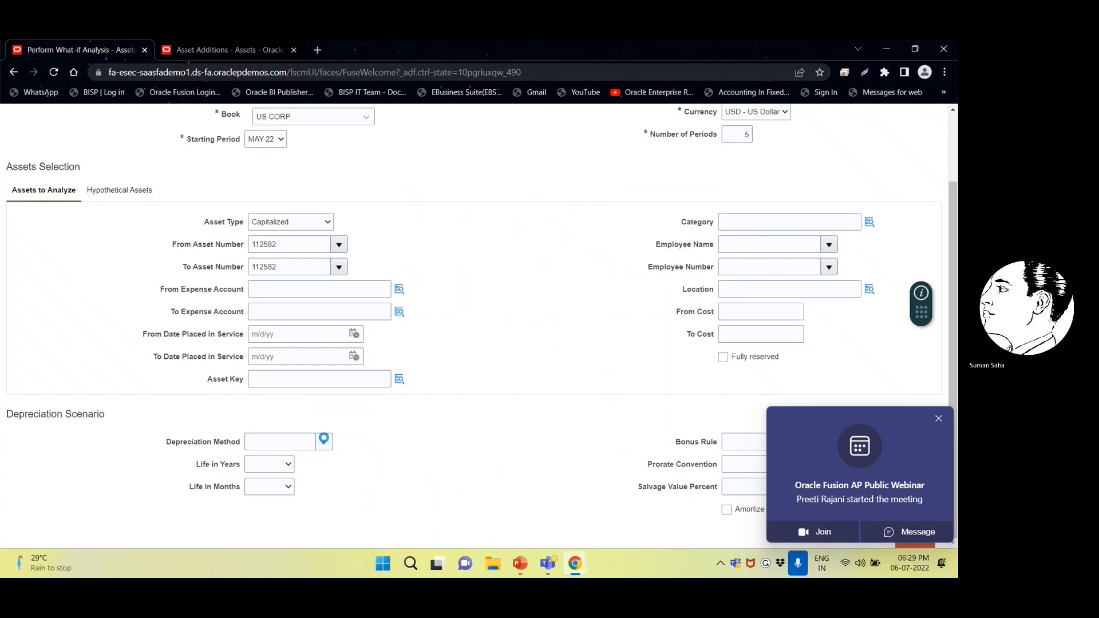
left_click(262, 422)
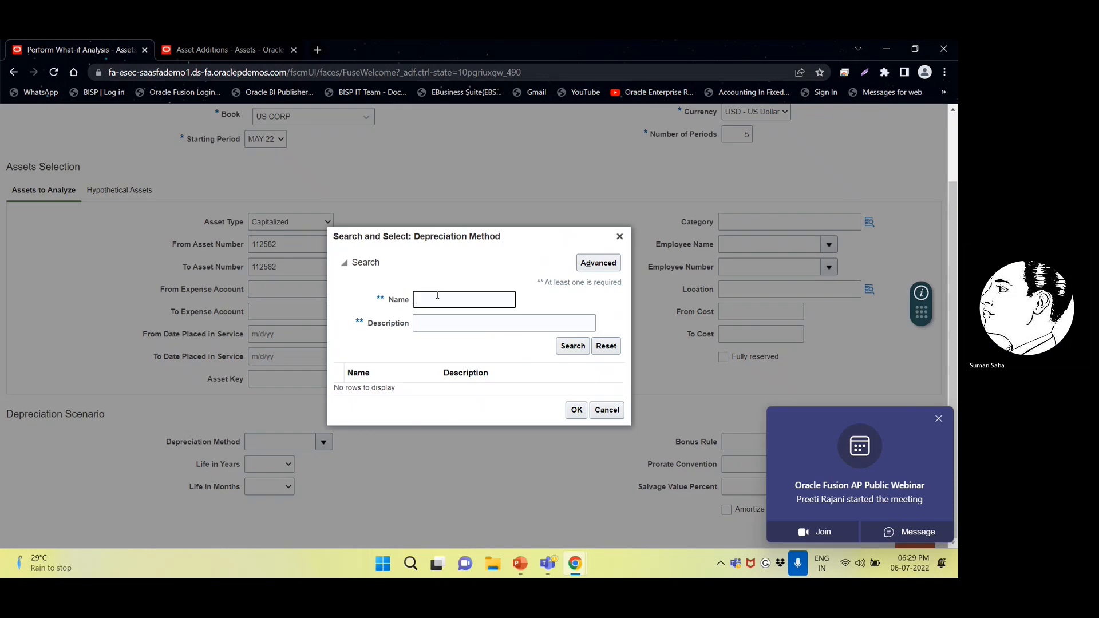
type("STL")
left_click(567, 347)
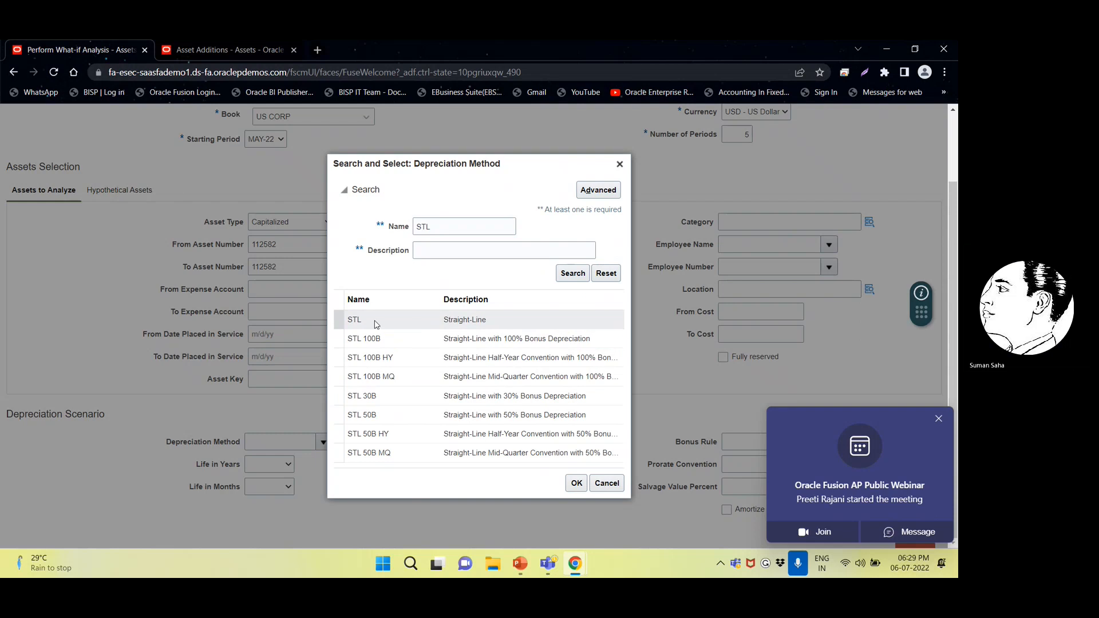
left_click(374, 320)
left_click(578, 485)
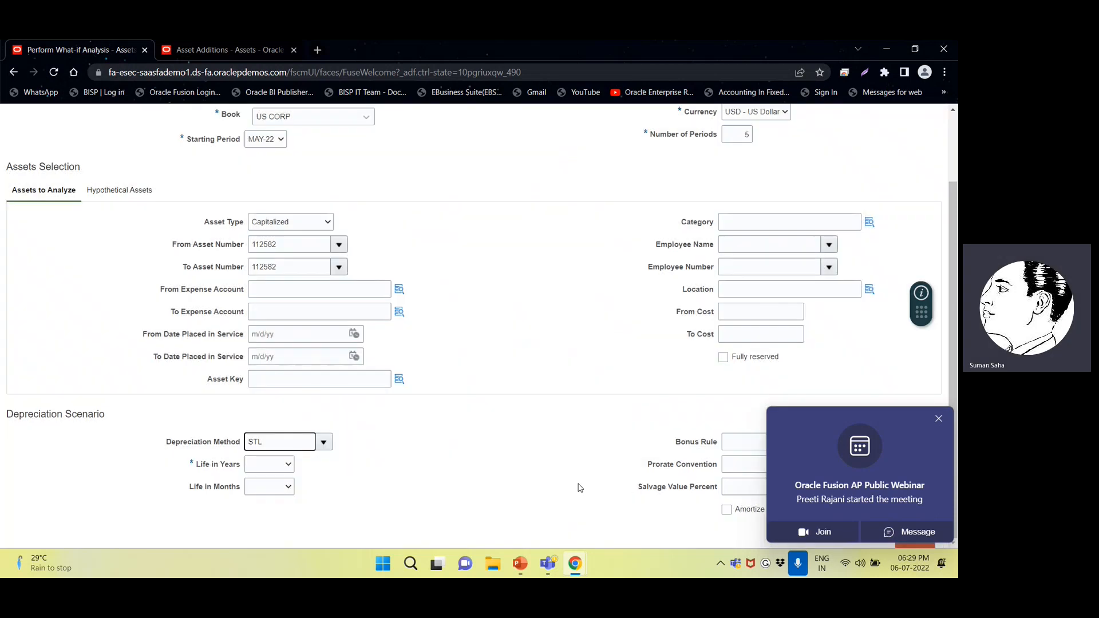
- Set the scenario's life in years to 20 and choose its life in months
left_click(257, 468)
left_click(258, 469)
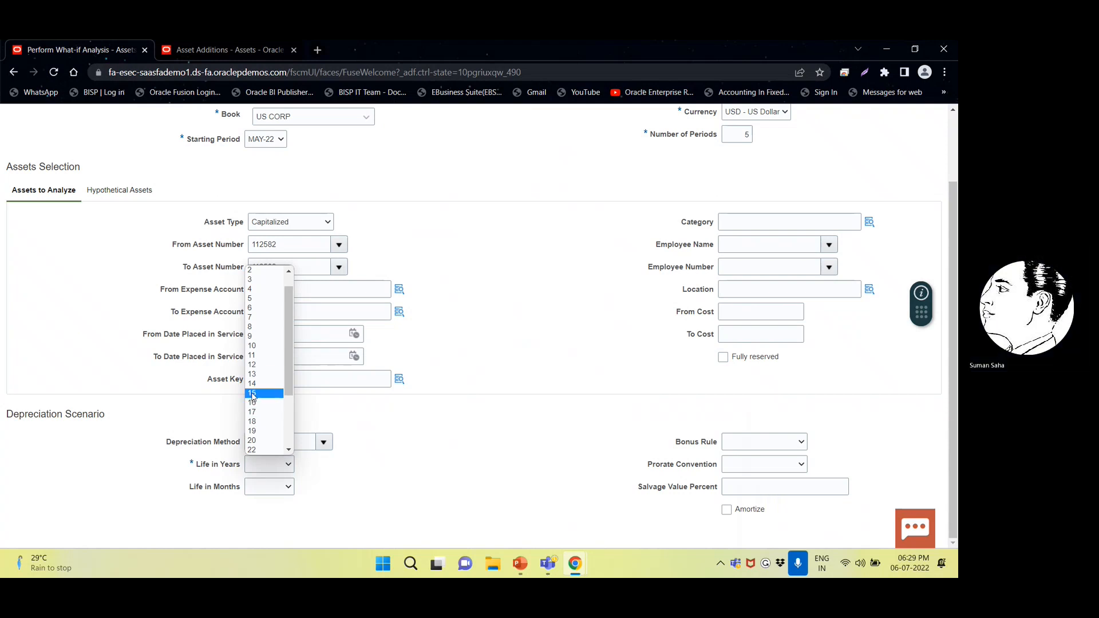
left_click(252, 441)
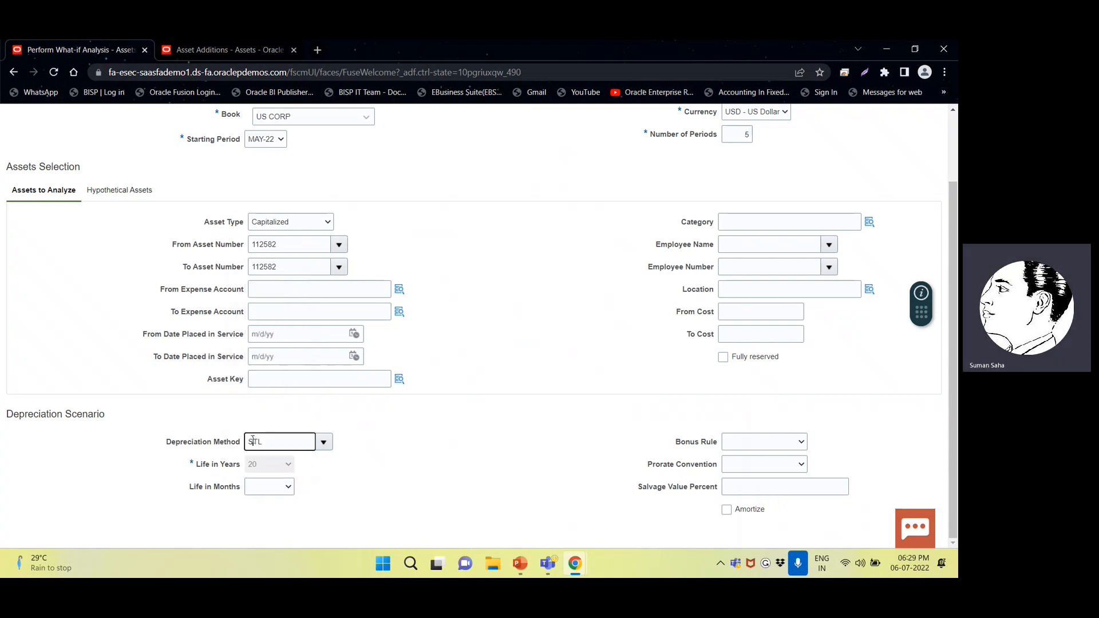
left_click(273, 486)
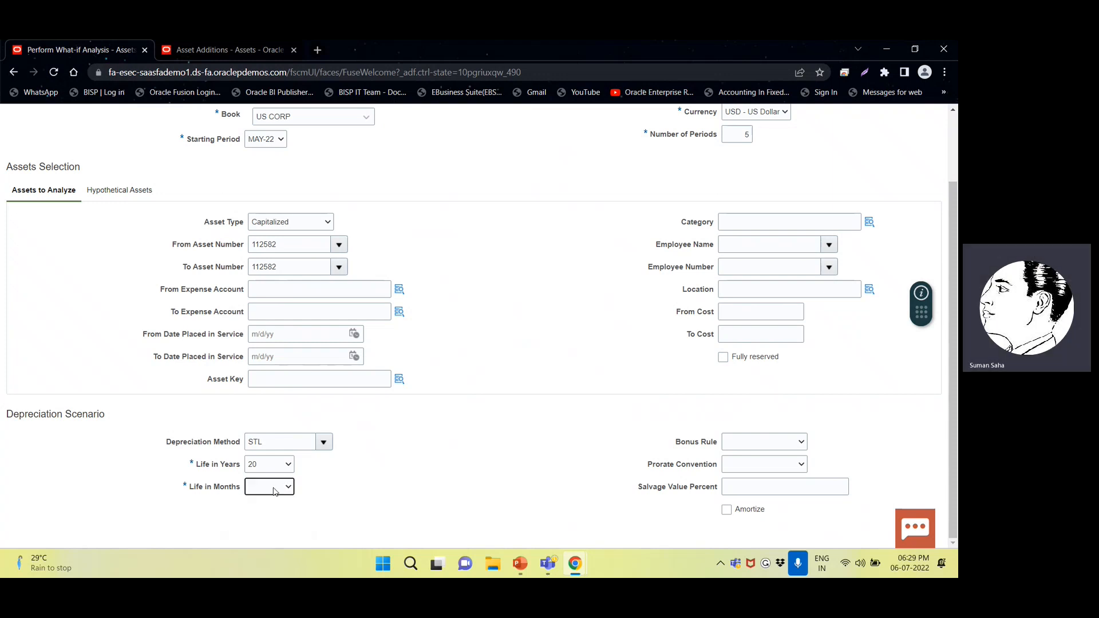
left_click(273, 487)
left_click(256, 506)
- Submit the what-if analysis for asset 112582 and acknowledge the confirmation
scroll(575, 411, "up", 3)
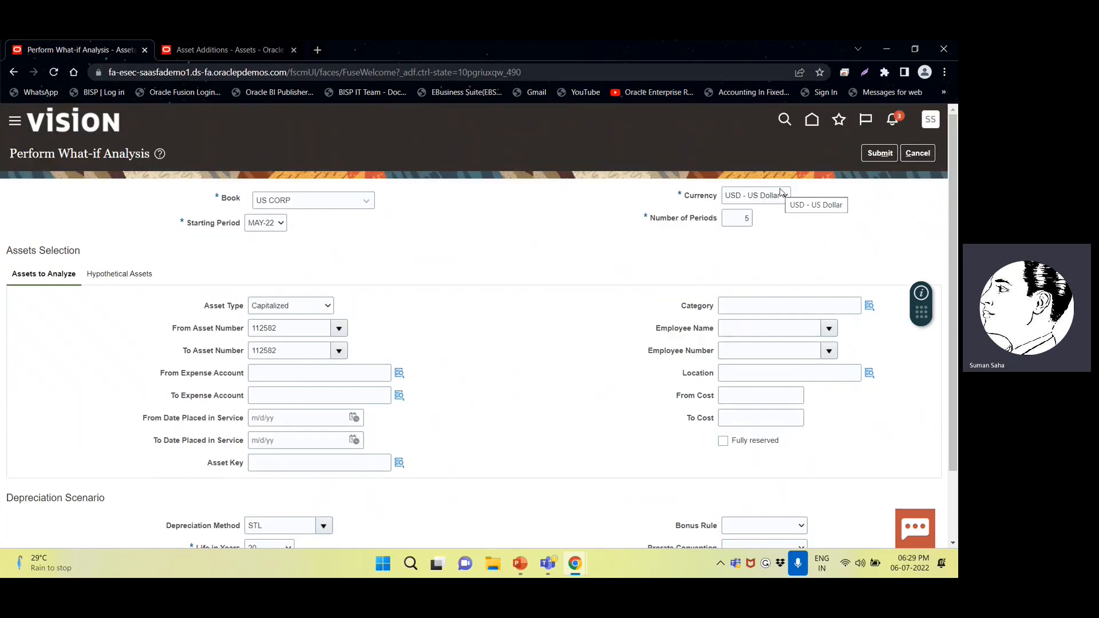
left_click(880, 153)
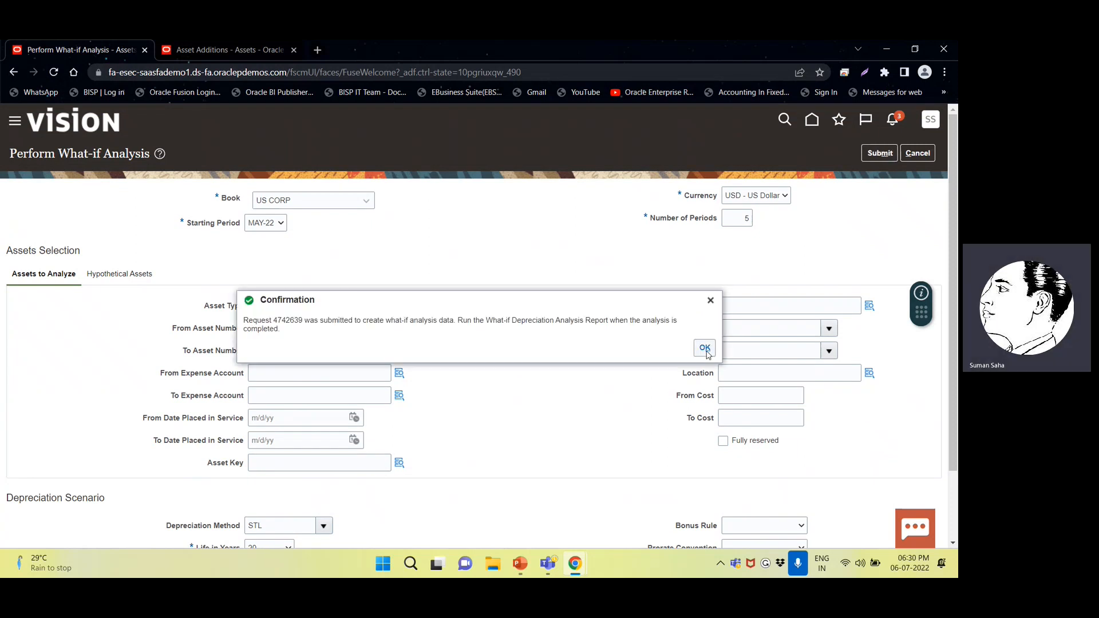
left_click(706, 348)
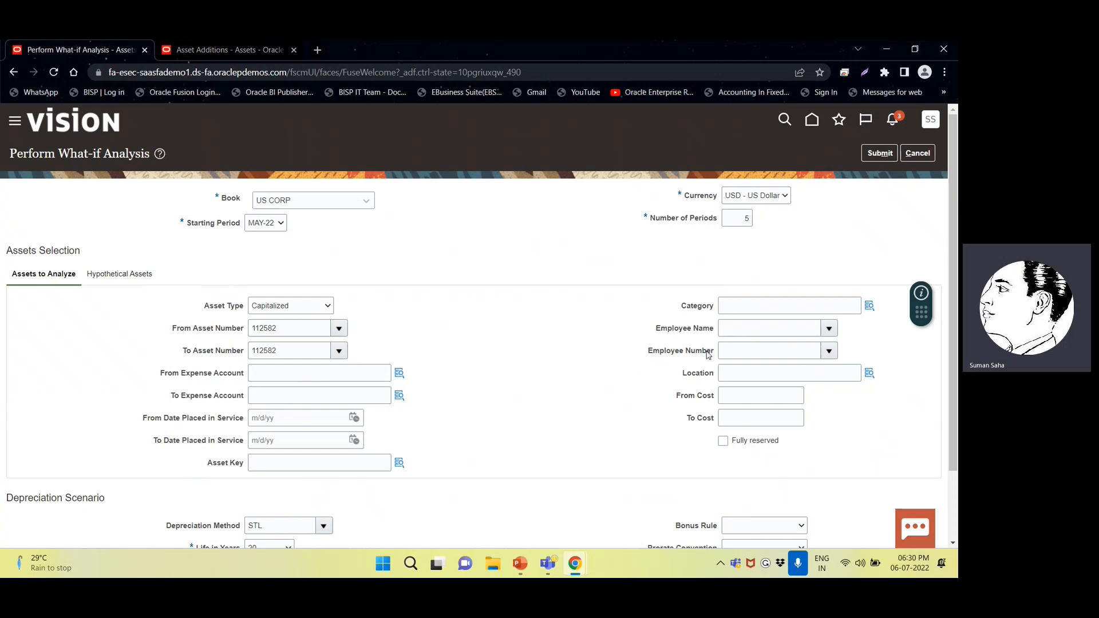
- Leave the what-if analysis page and open Scheduled Processes to check the Prepare What-if Depreciation Analysis process
left_click(916, 154)
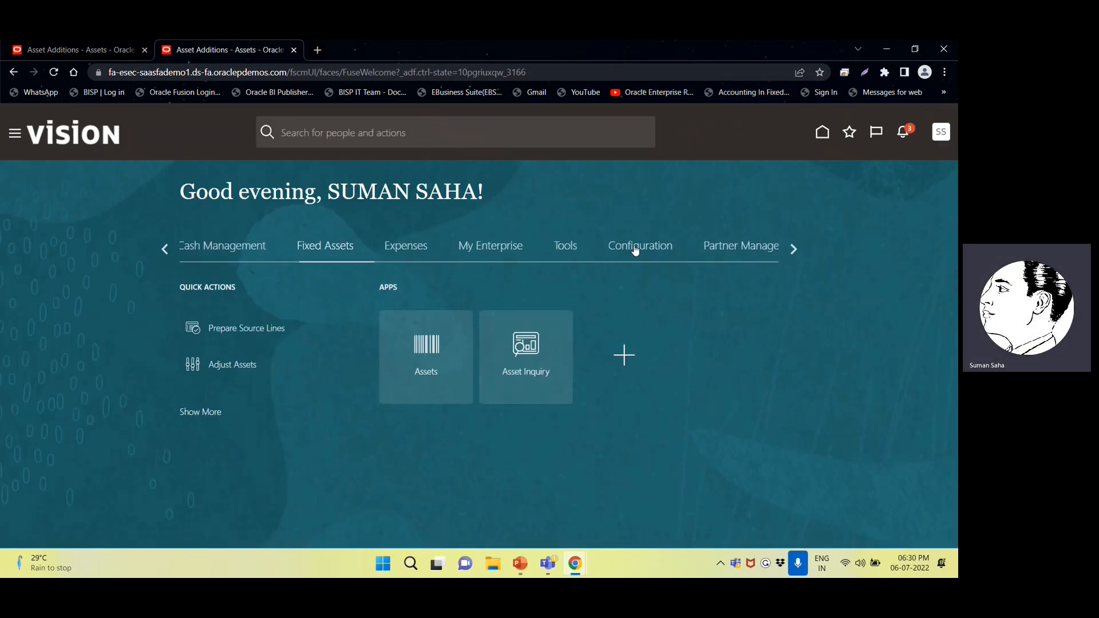
left_click(562, 249)
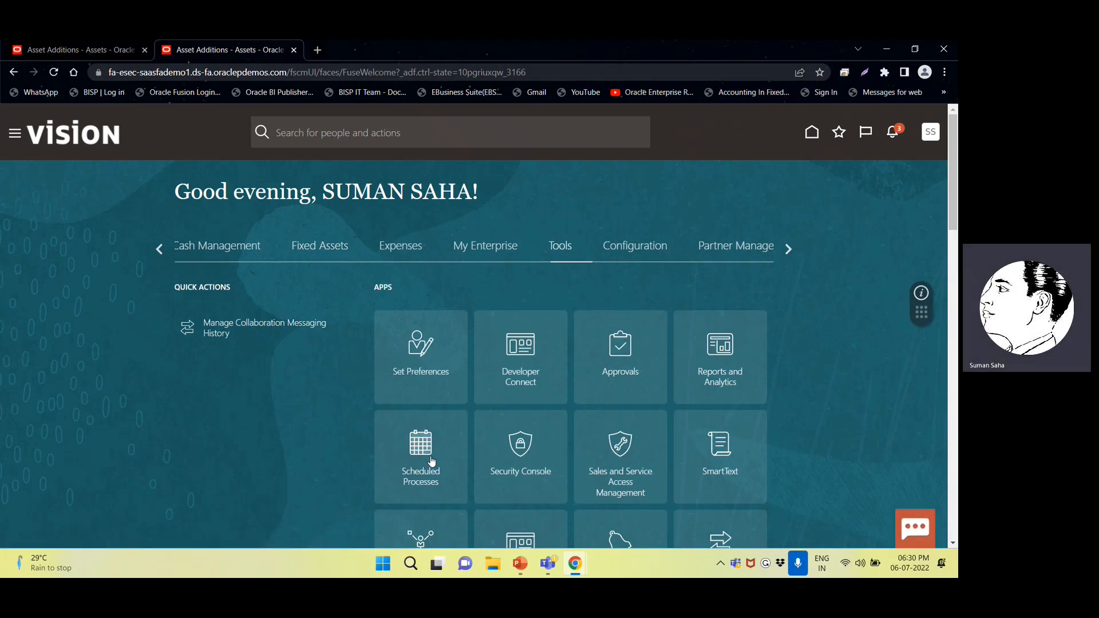
left_click(431, 461)
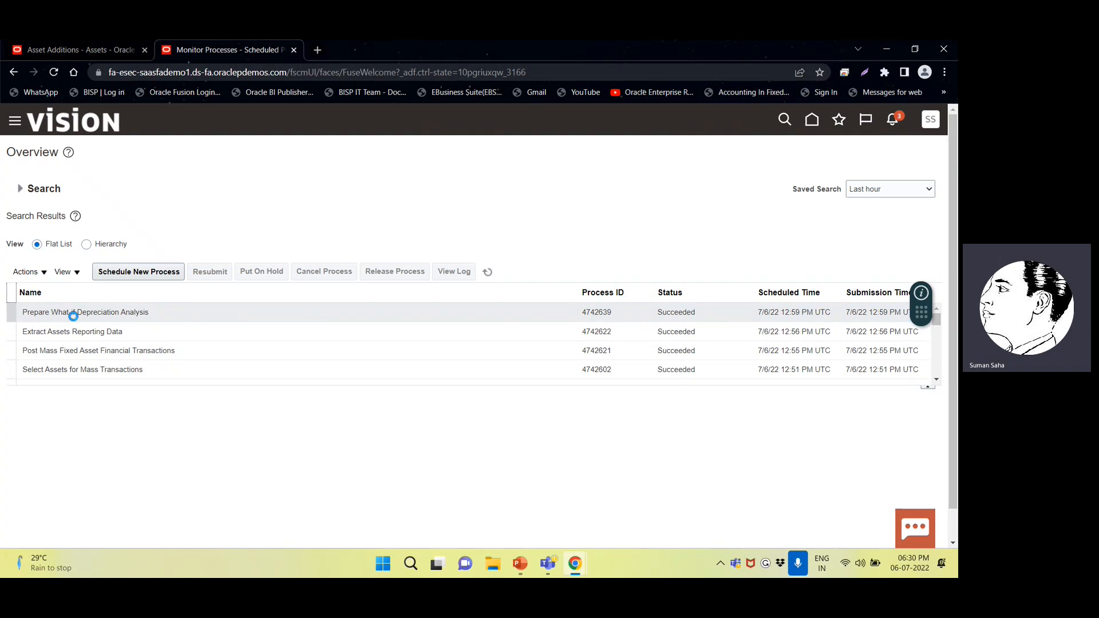
triple_click(26, 312)
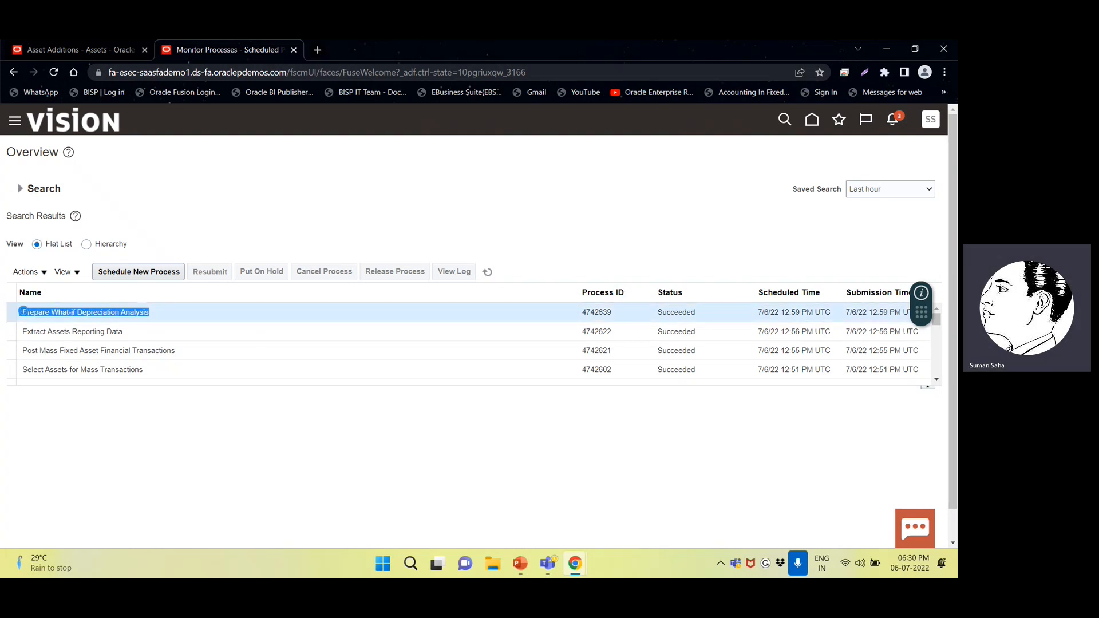
- Start scheduling a new job process and find and choose the What-if Depreciation Analysis Report
left_click(121, 273)
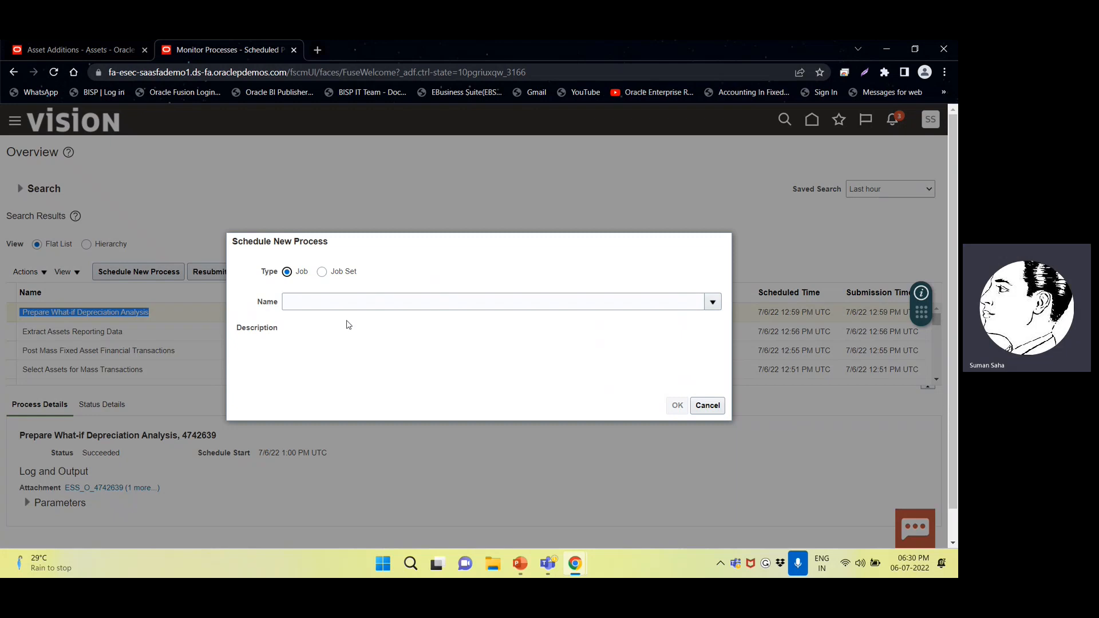
type("WH")
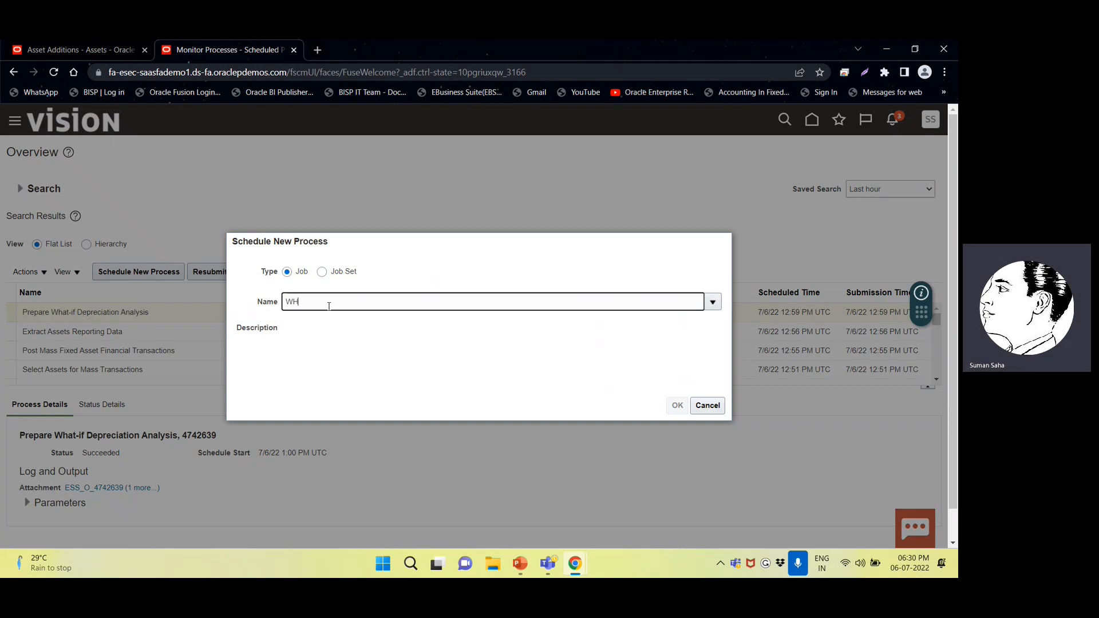
type("AT-IF")
key("Tab")
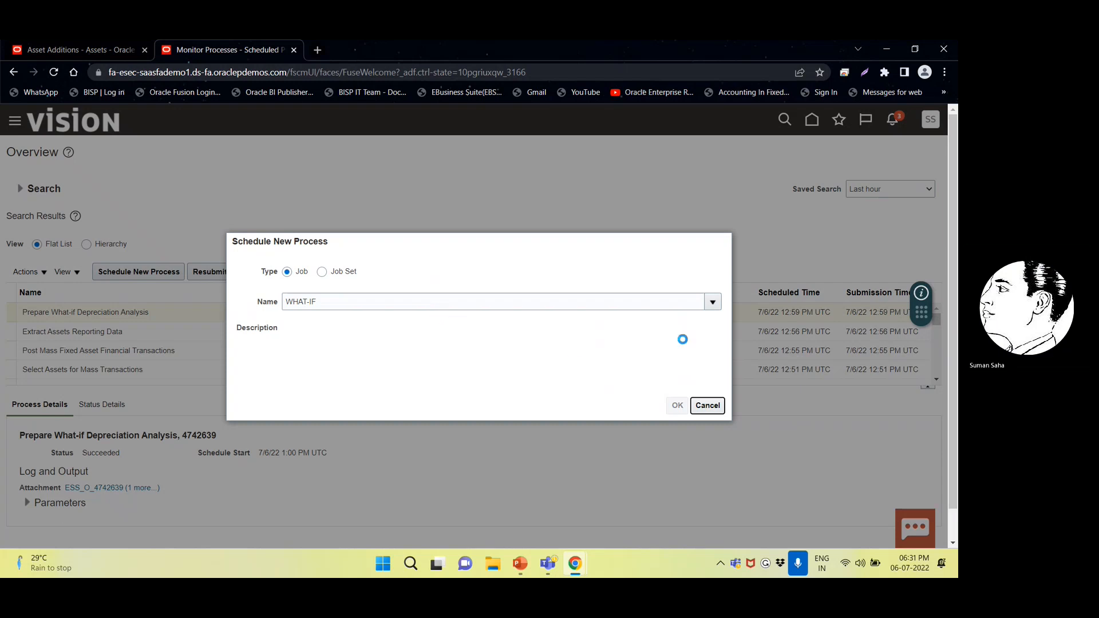
double_click(504, 296)
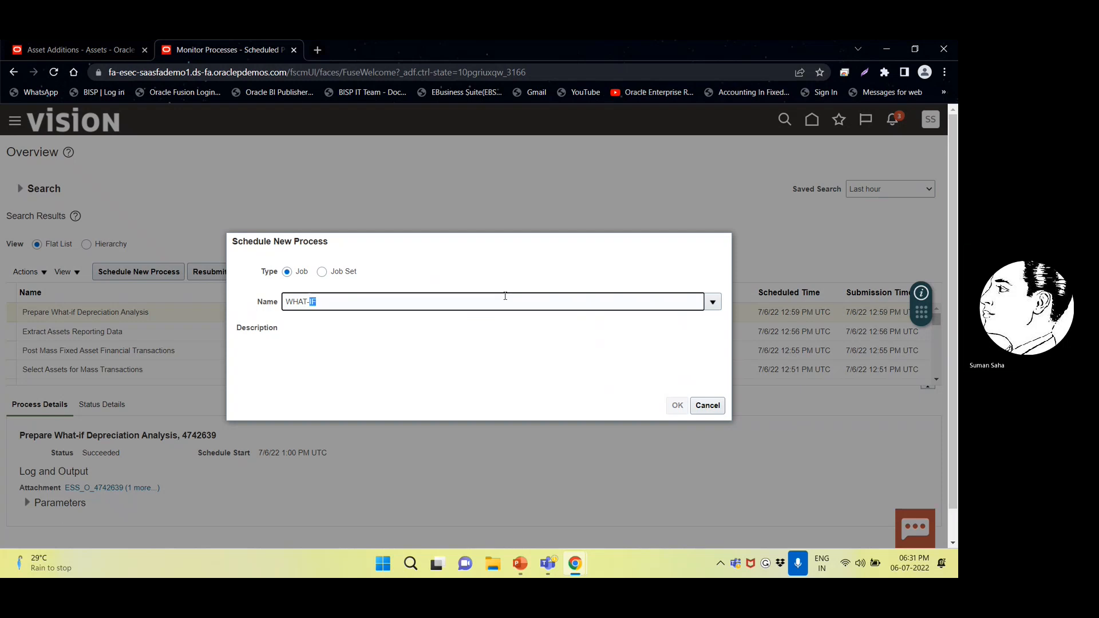
left_click(711, 301)
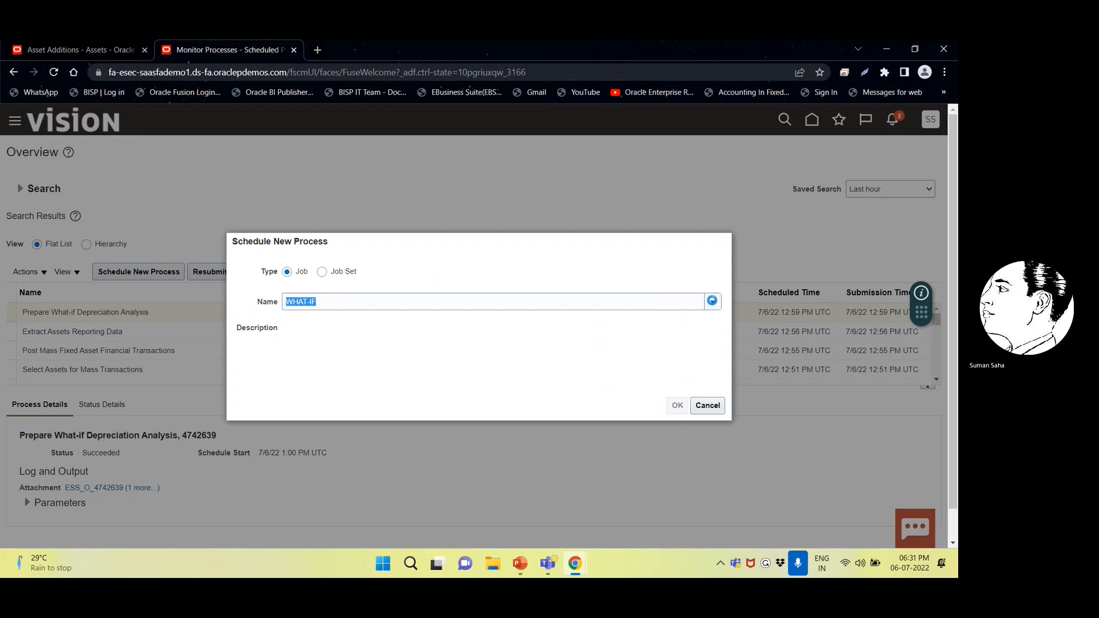
double_click(542, 302)
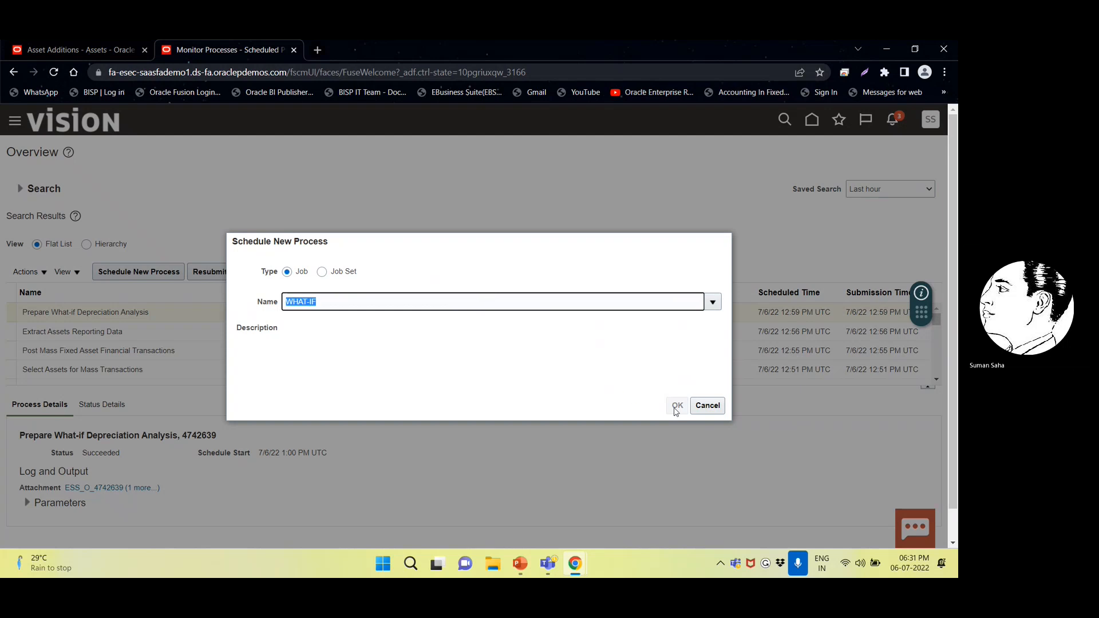
left_click(502, 297)
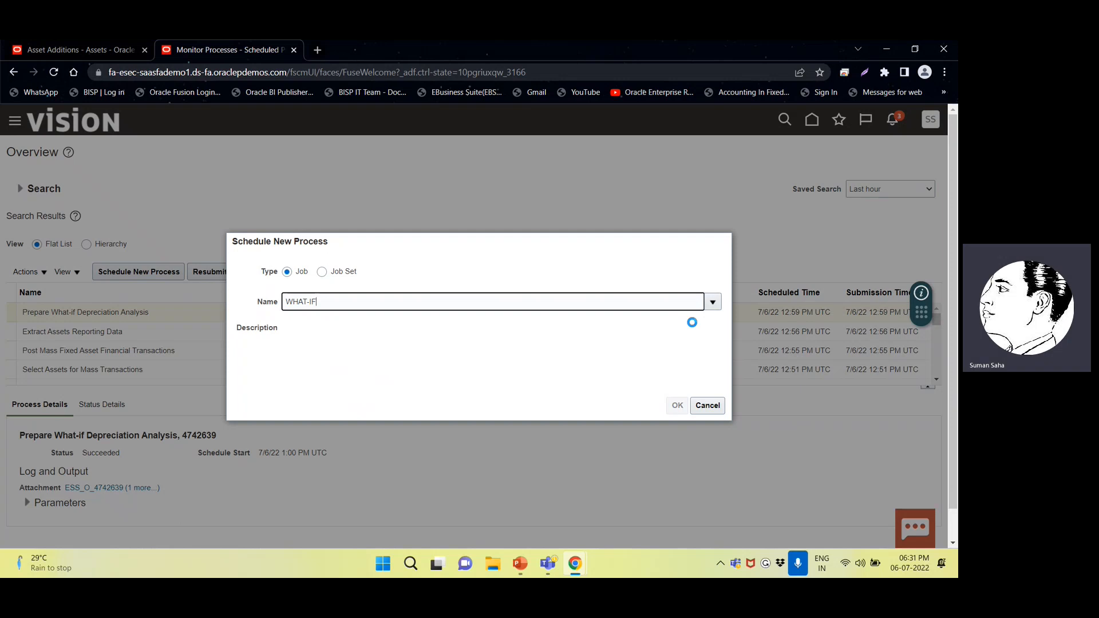
left_click(713, 301)
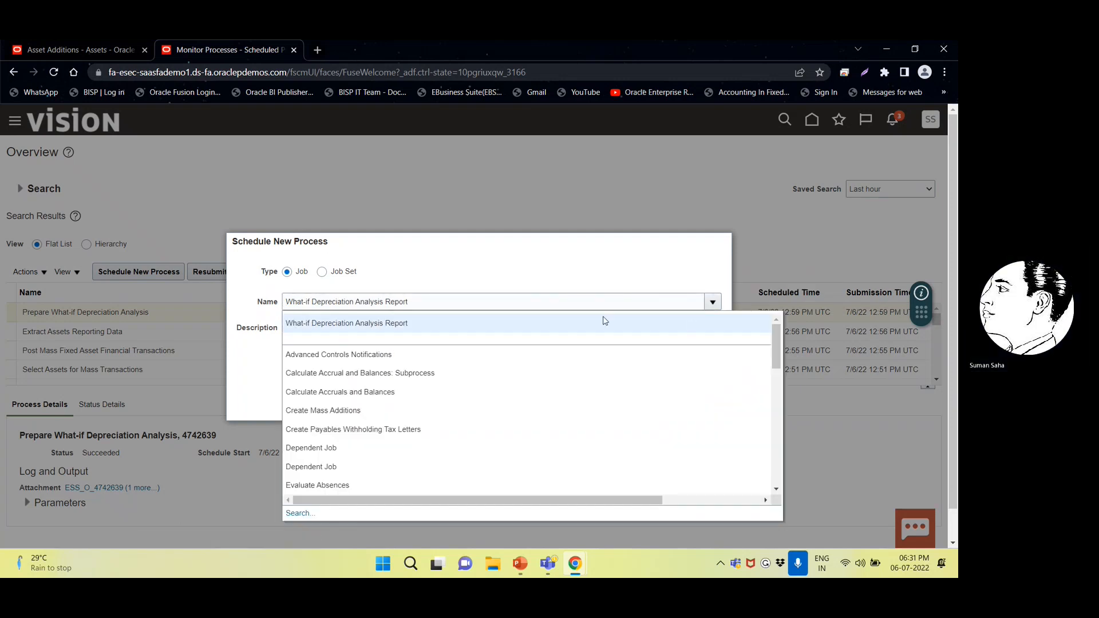
triple_click(391, 327)
left_click(391, 327)
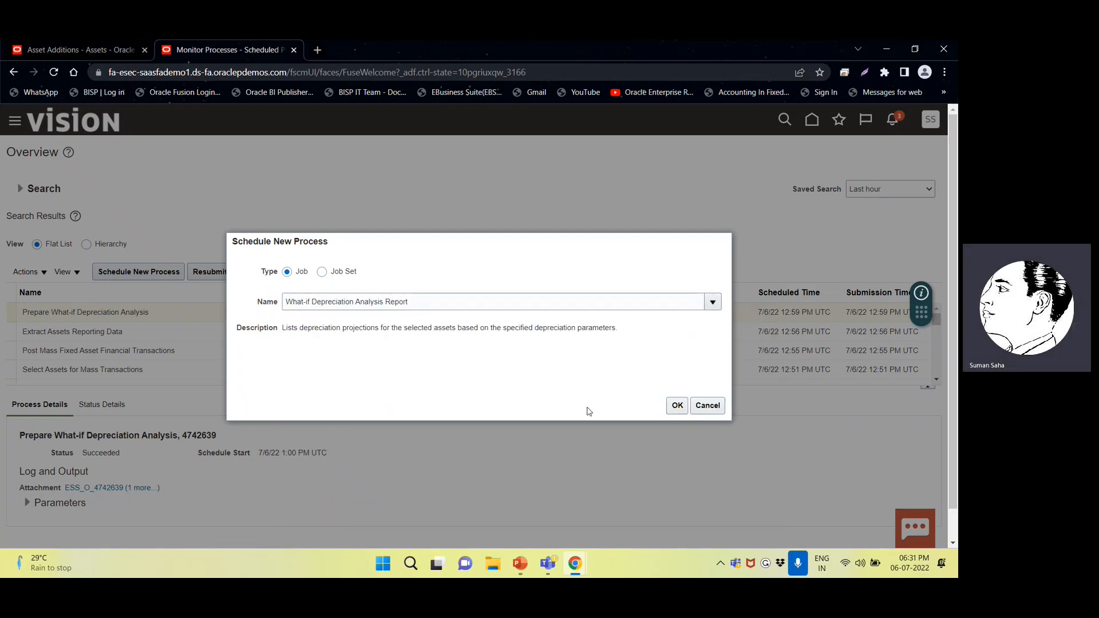
left_click(674, 406)
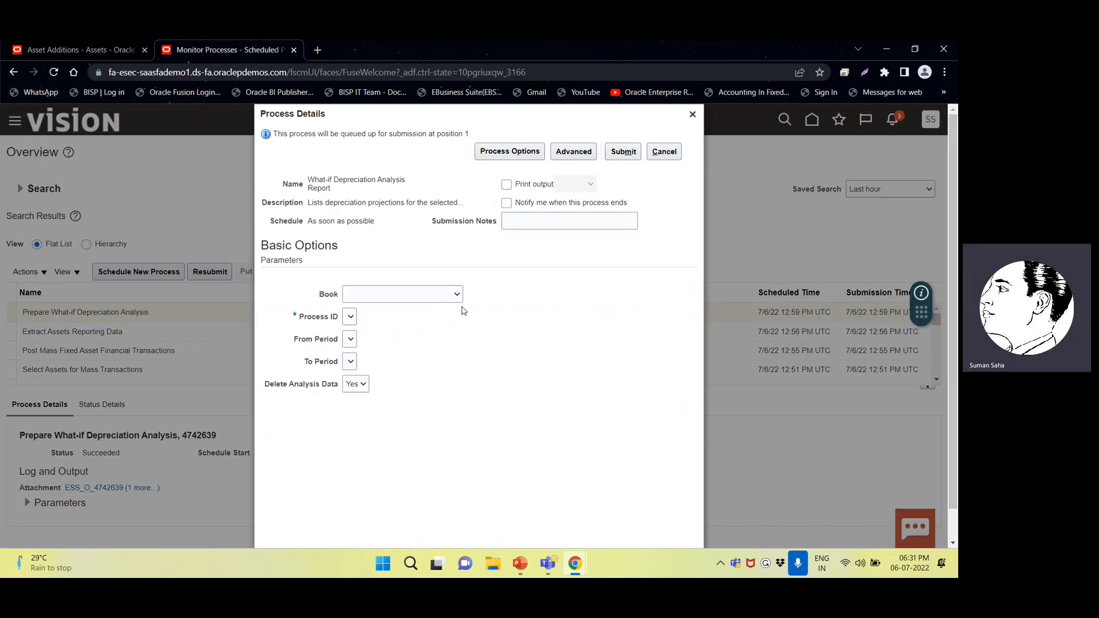
- Try to set the report's book to US CORP and pick a process ID, and cancel the report request
left_click(456, 294)
scroll(396, 452, "down", 2)
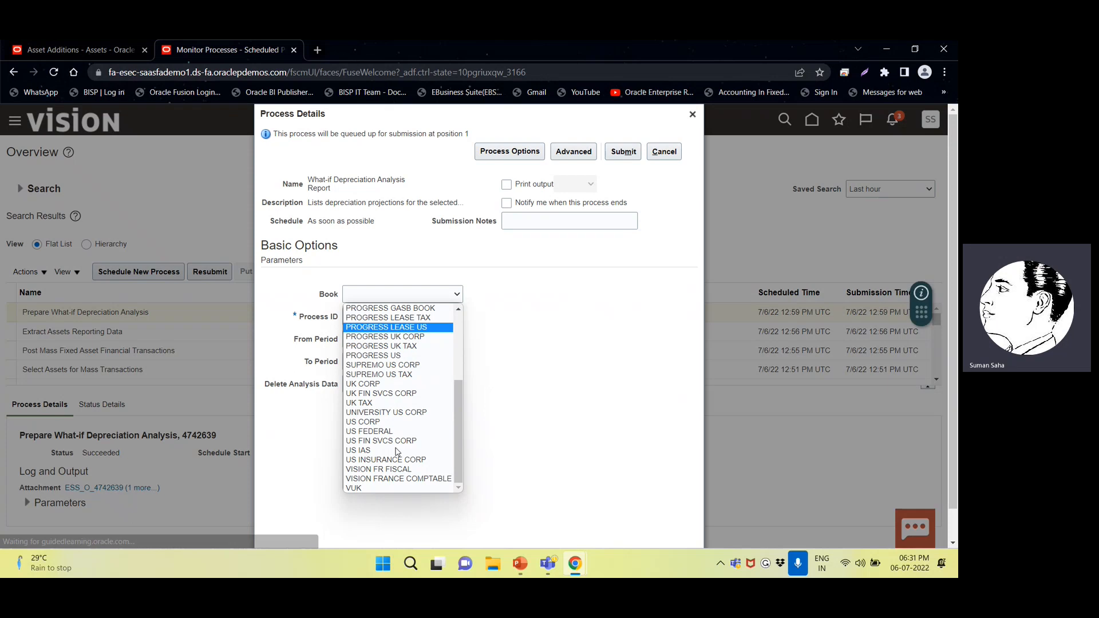
left_click(382, 417)
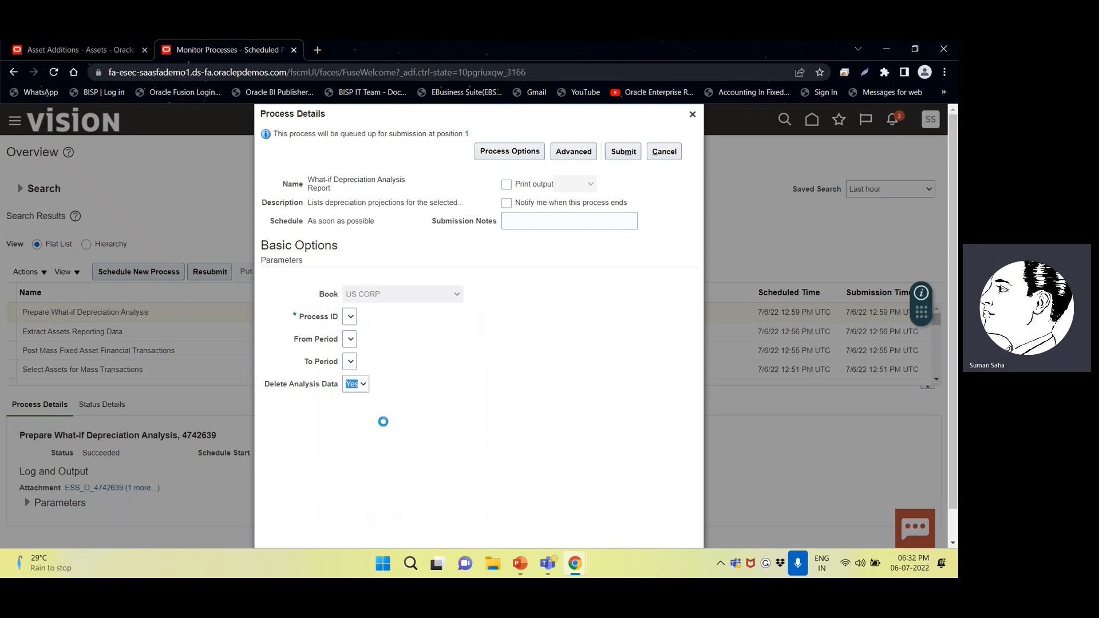
triple_click(351, 319)
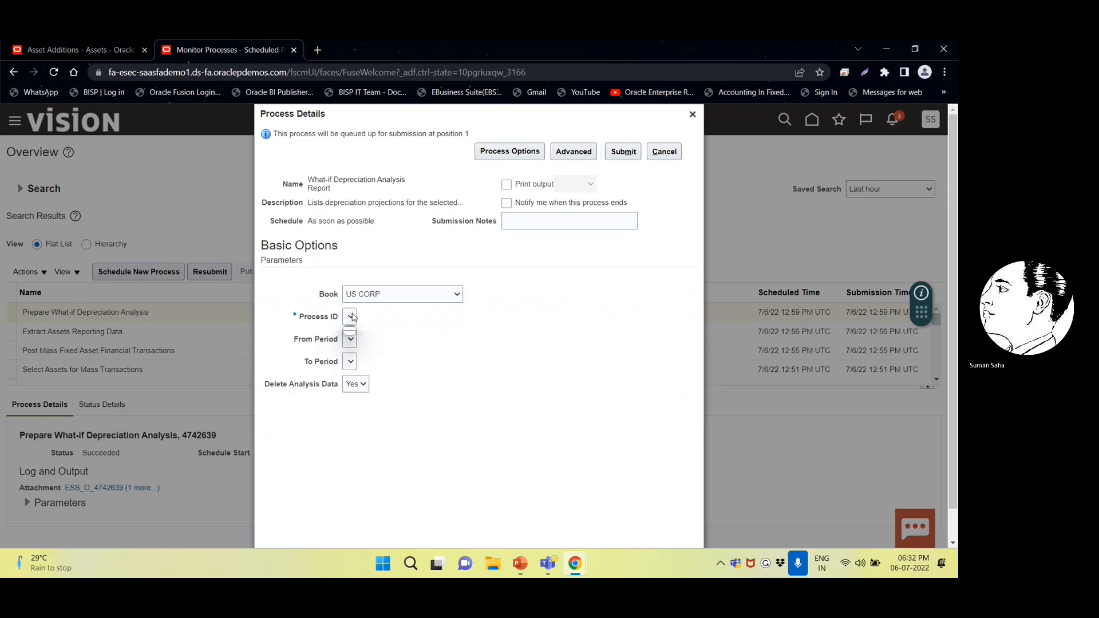
left_click(391, 297)
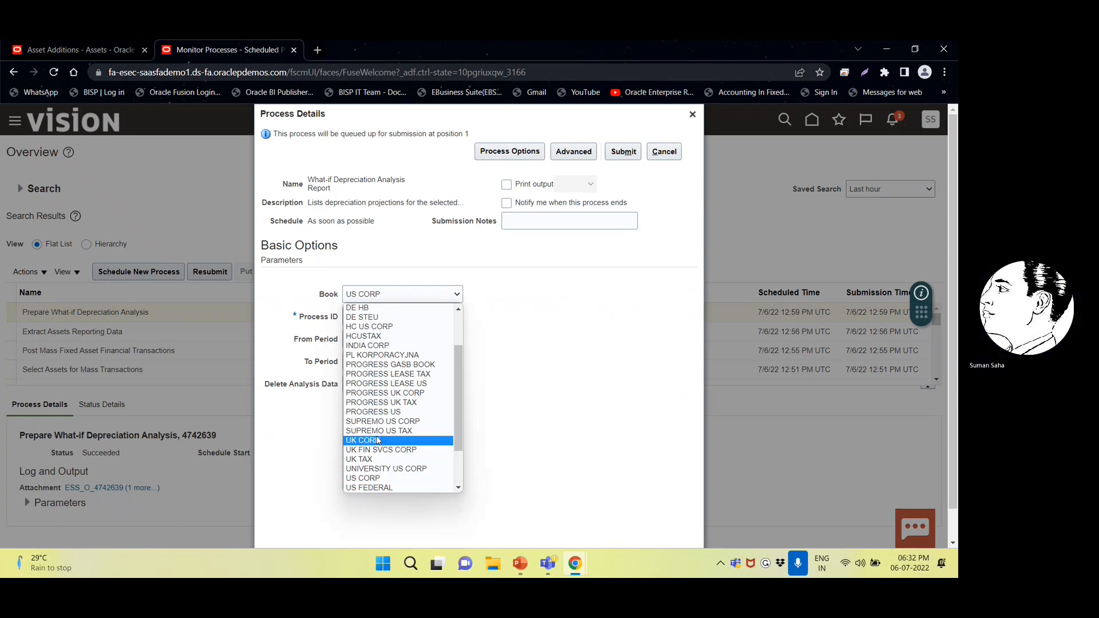
left_click(379, 441)
left_click(372, 294)
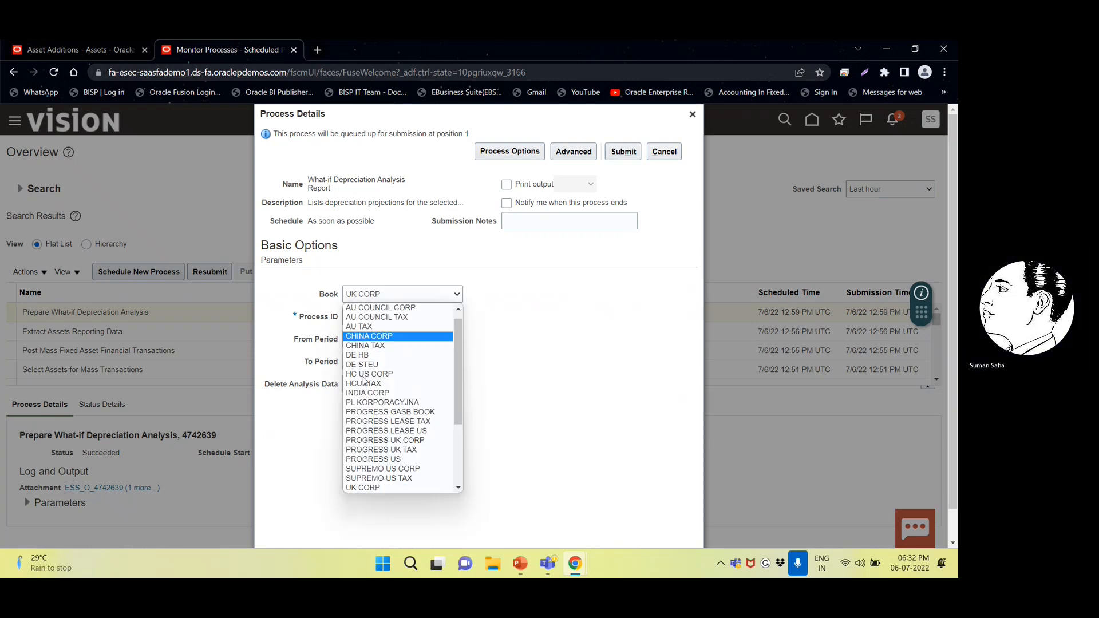
scroll(369, 424, "down", 2)
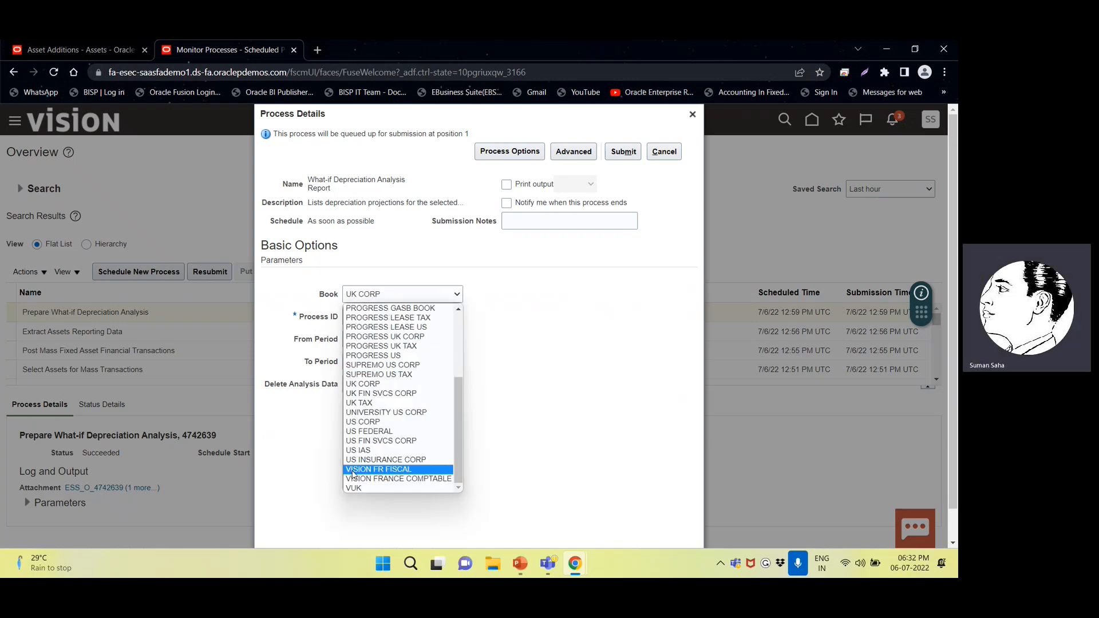
left_click(369, 423)
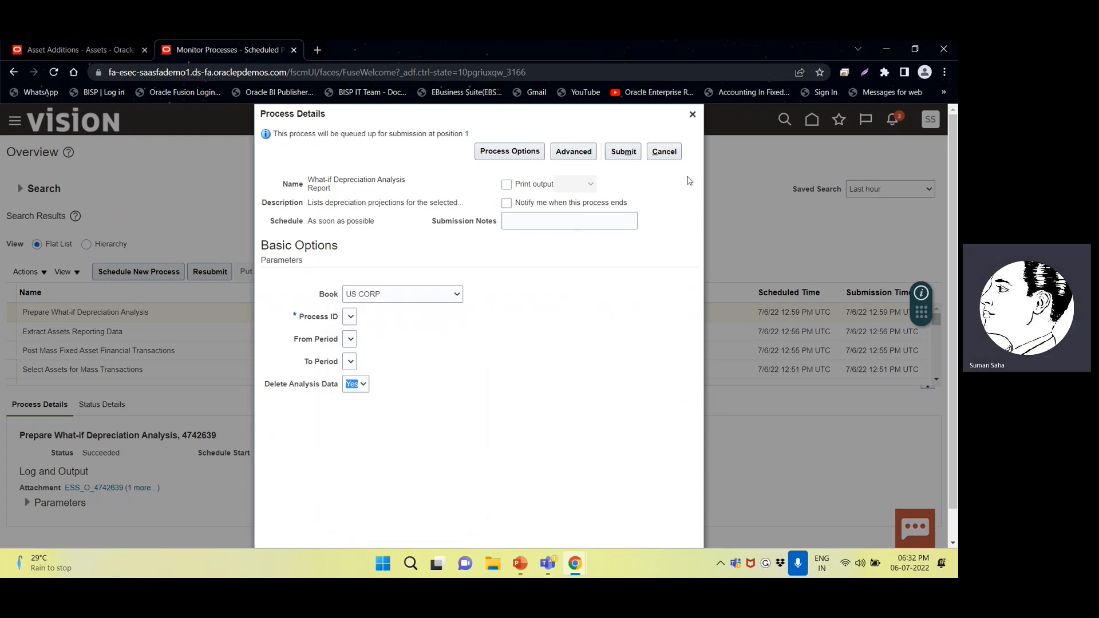
left_click(665, 153)
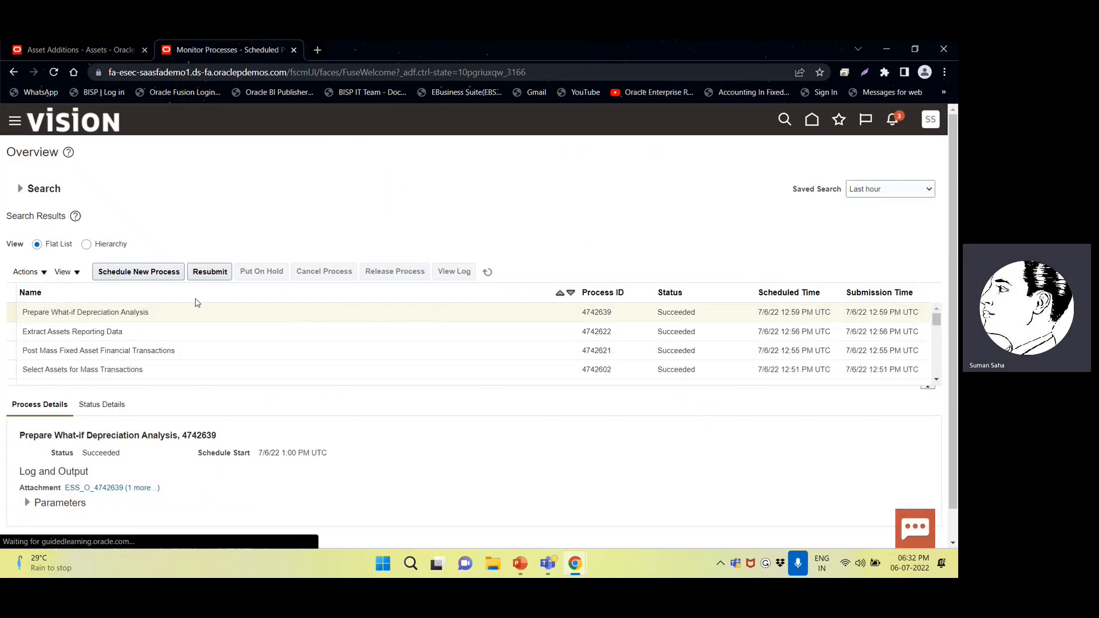
- Refresh the process list and retry the What-if Depreciation Analysis Report with book US CORP and a process ID, cancelling the request
triple_click(162, 312)
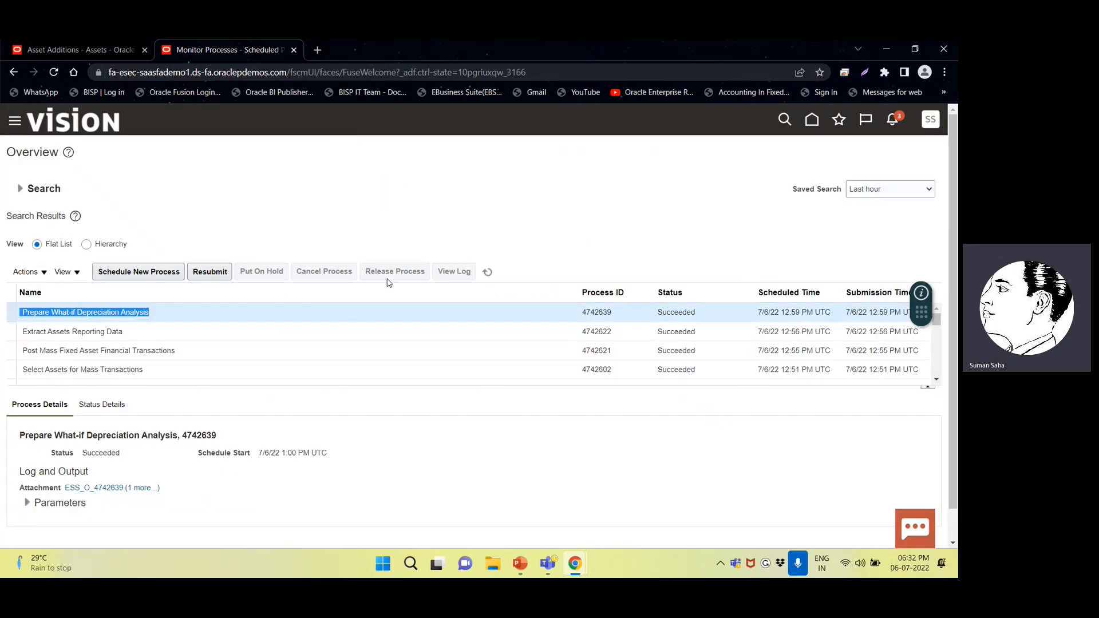
left_click(490, 271)
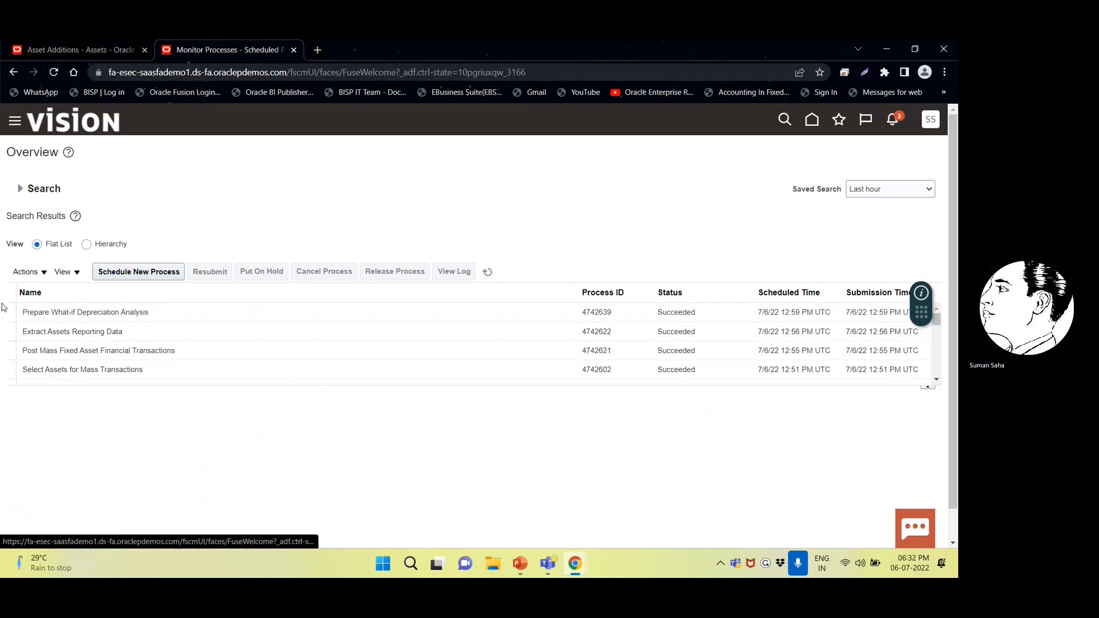
left_click(142, 271)
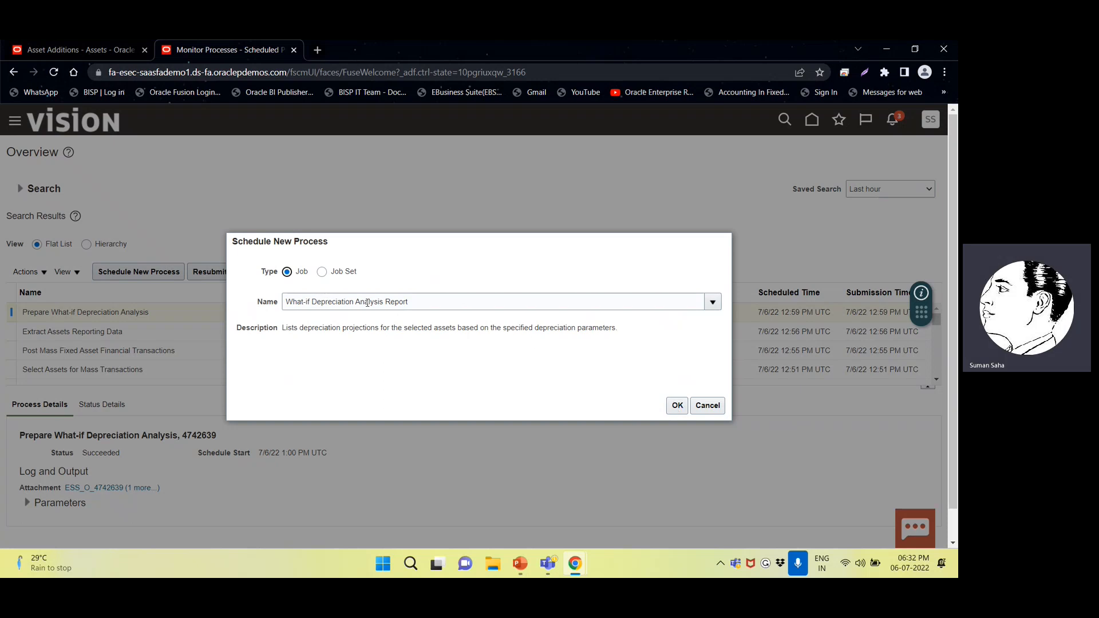
left_click(676, 405)
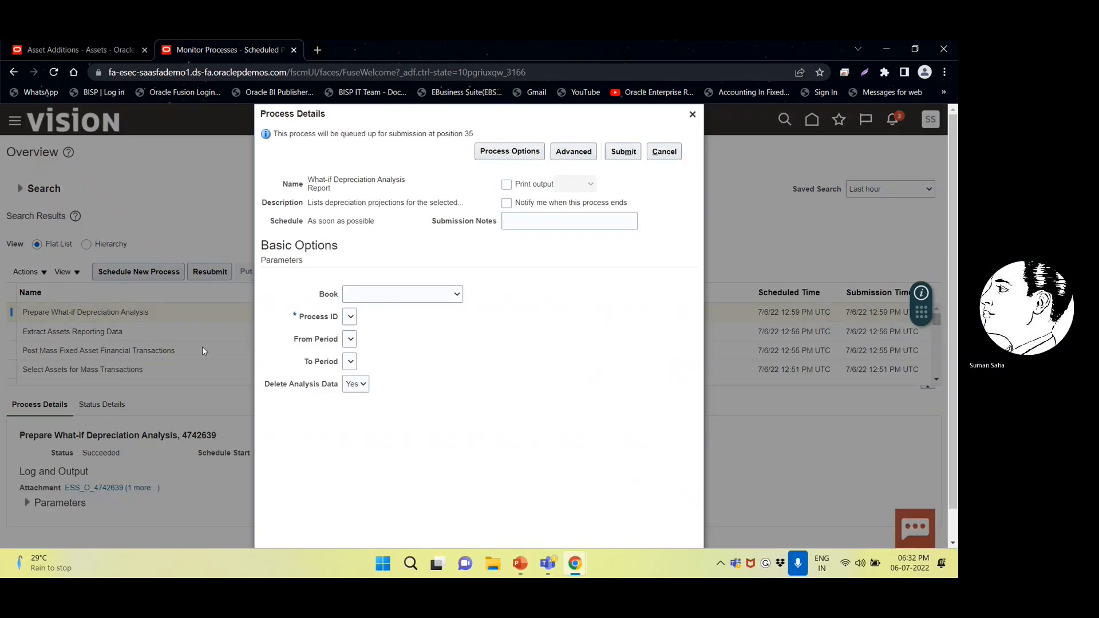
left_click(387, 294)
scroll(385, 418, "down", 3)
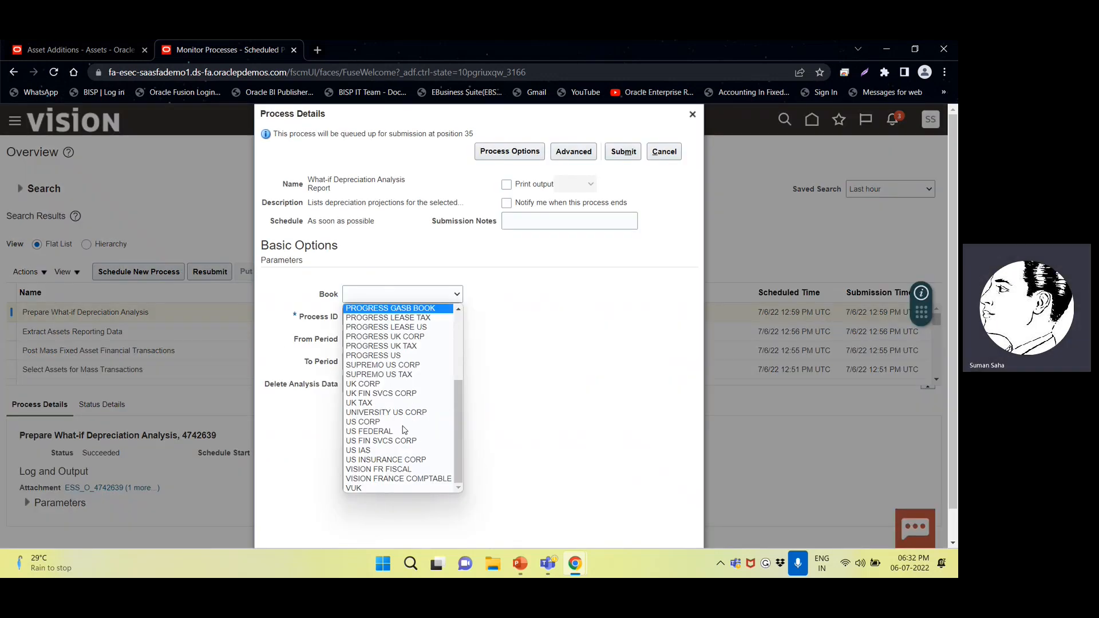
left_click(381, 422)
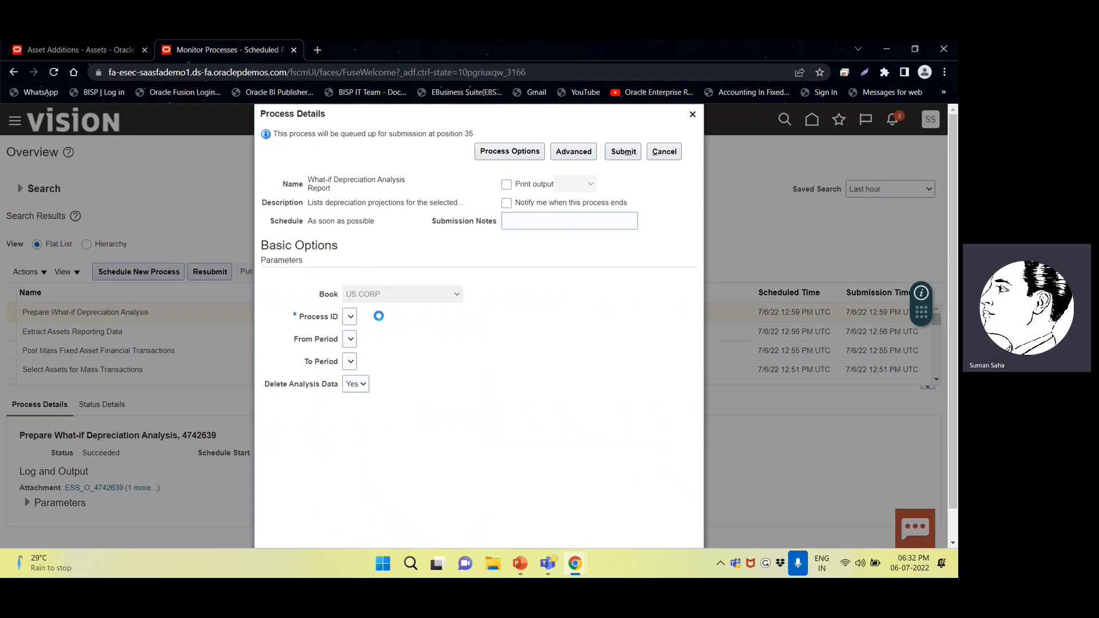
left_click(350, 316)
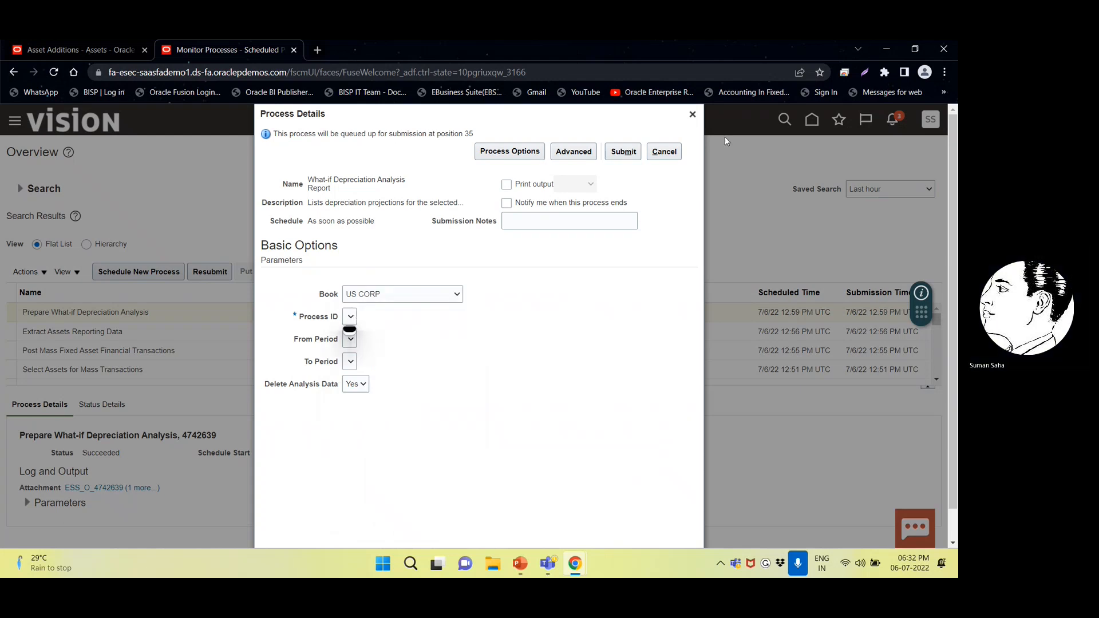
left_click(663, 151)
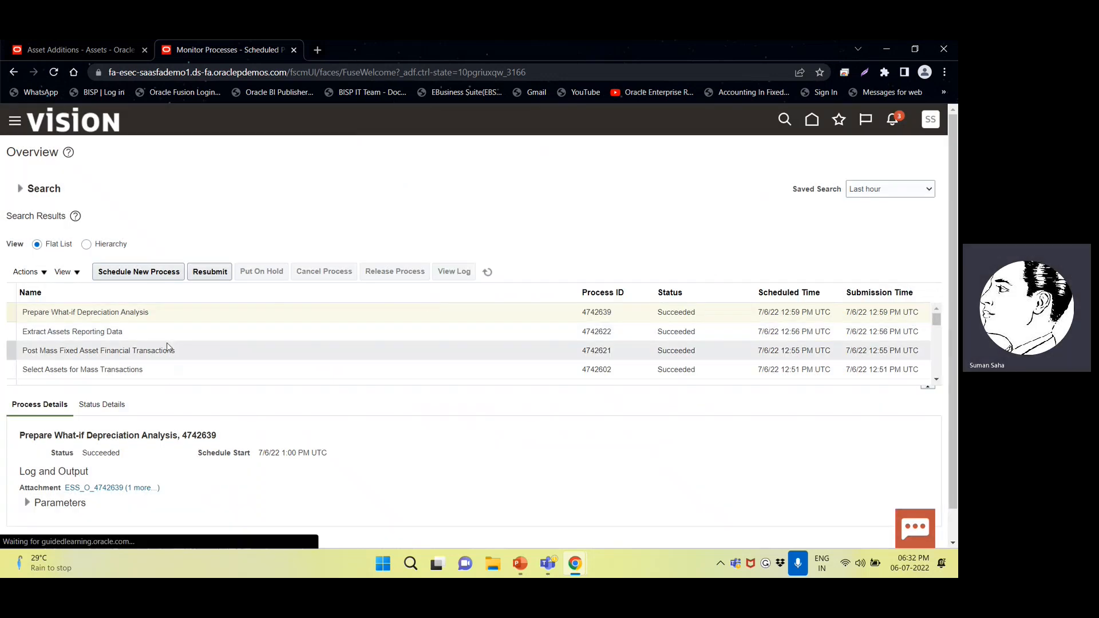
- Look through the list of scheduled processes from the last hour down to the oldest entries
scroll(167, 347, "down", 5)
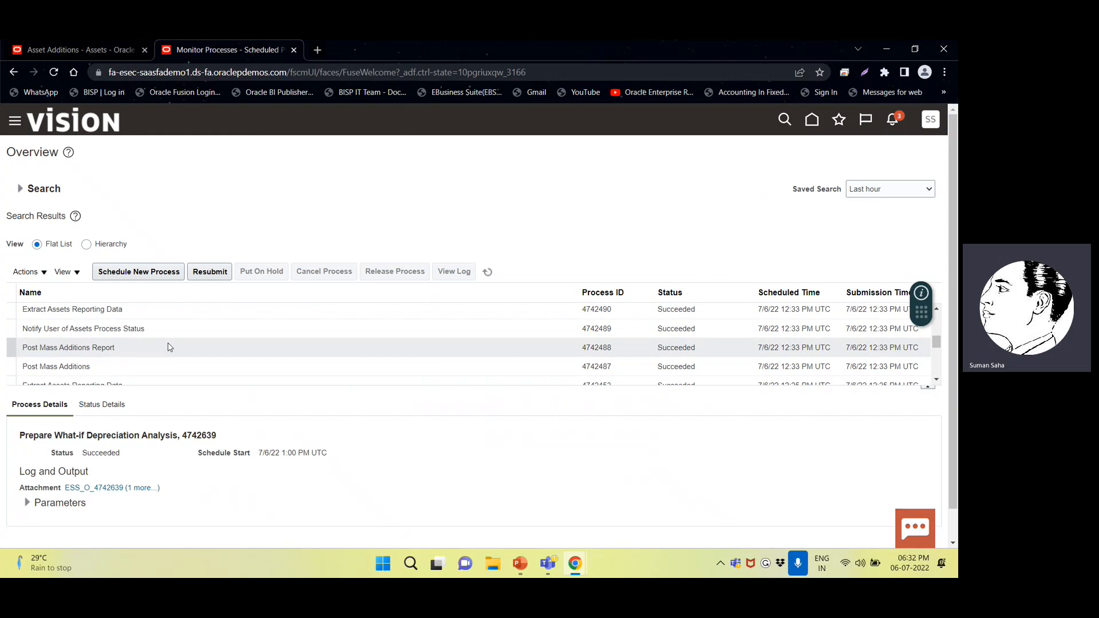
scroll(162, 336, "down", 5)
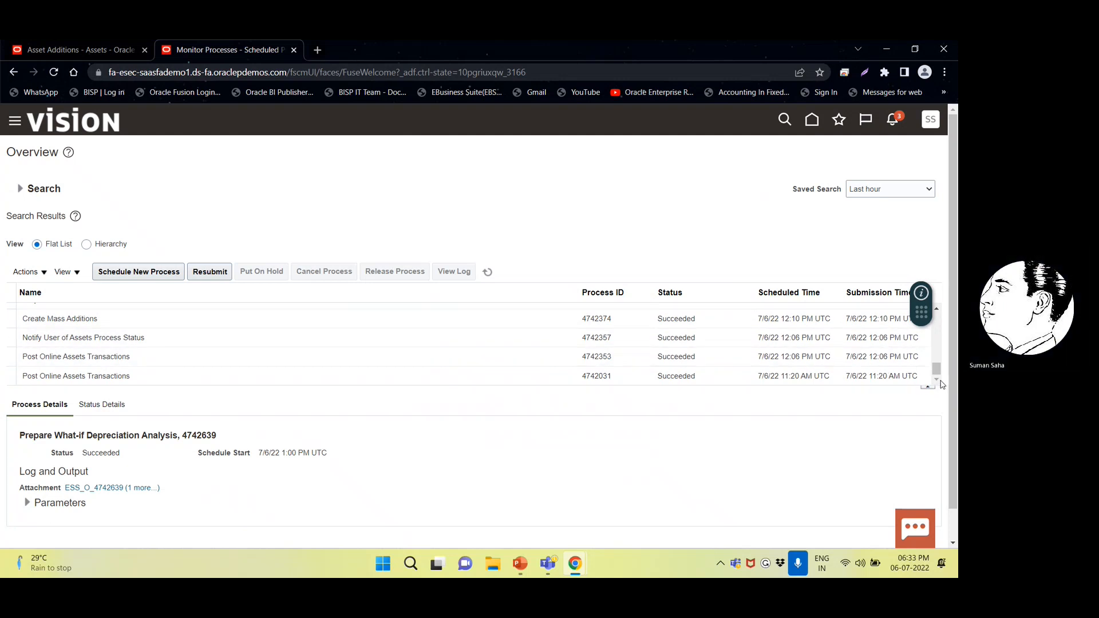
scroll(936, 360, "up", 3)
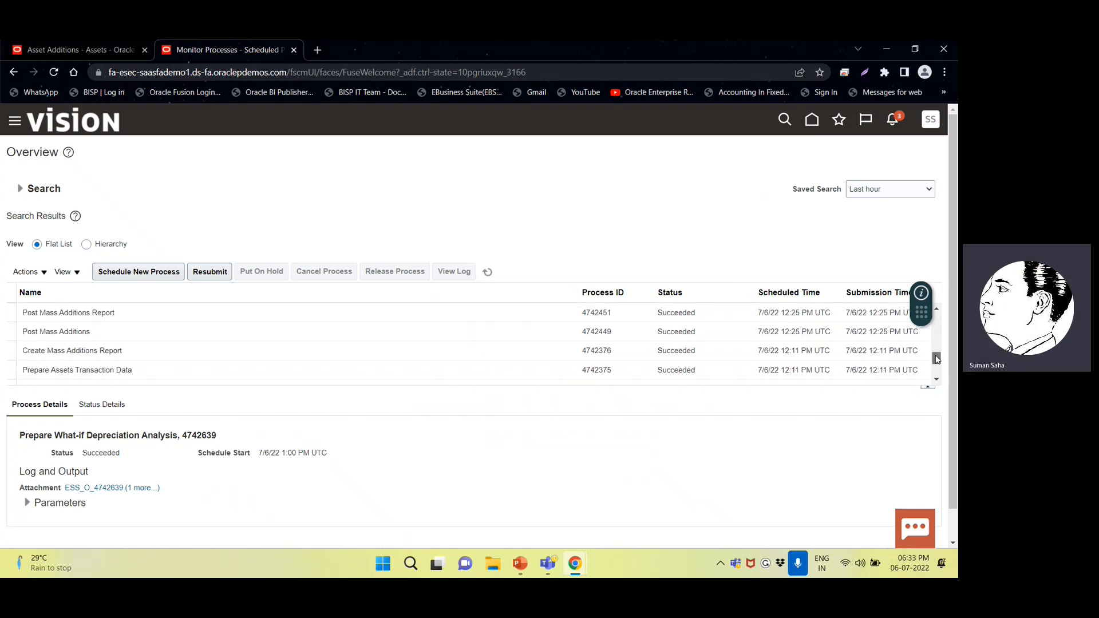
scroll(939, 363, "down", 3)
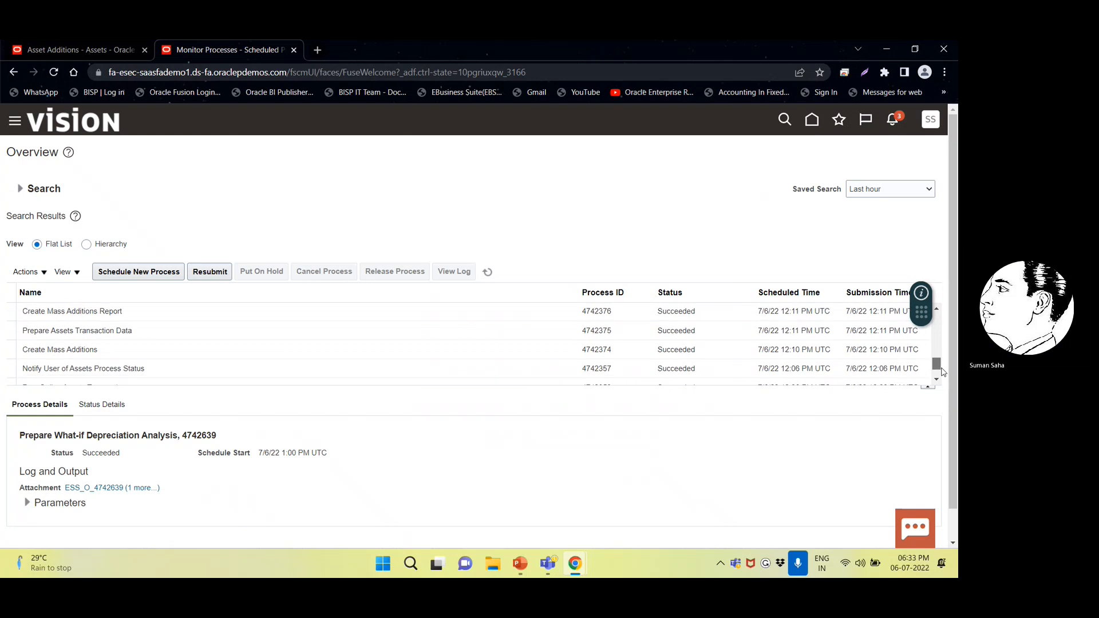
scroll(945, 378, "down", 1)
scroll(946, 369, "up", 5)
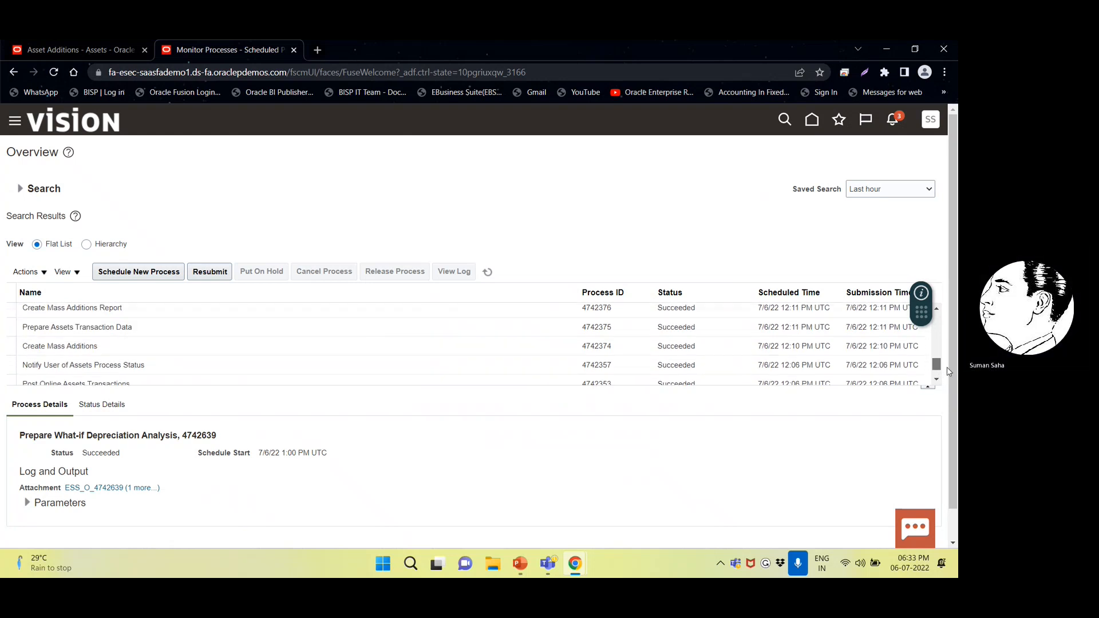
mouse_move(949, 352)
left_mouse_down()
mouse_move(947, 322)
mouse_move(956, 381)
mouse_move(938, 364)
left_mouse_up()
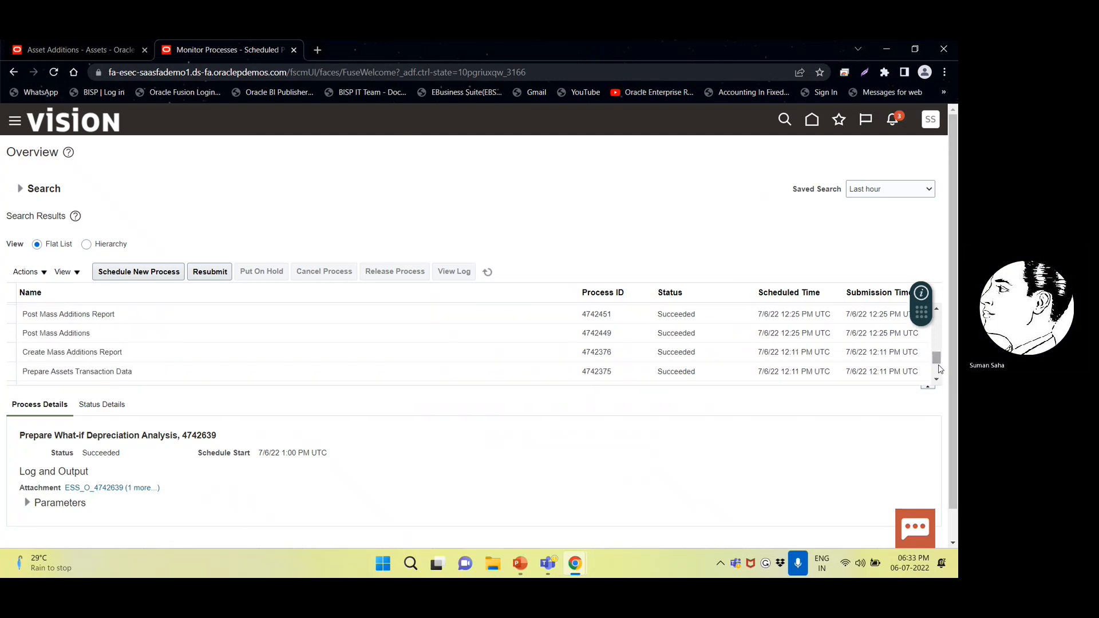
scroll(933, 364, "down", 2)
scroll(938, 372, "up", 2)
scroll(938, 375, "down", 3)
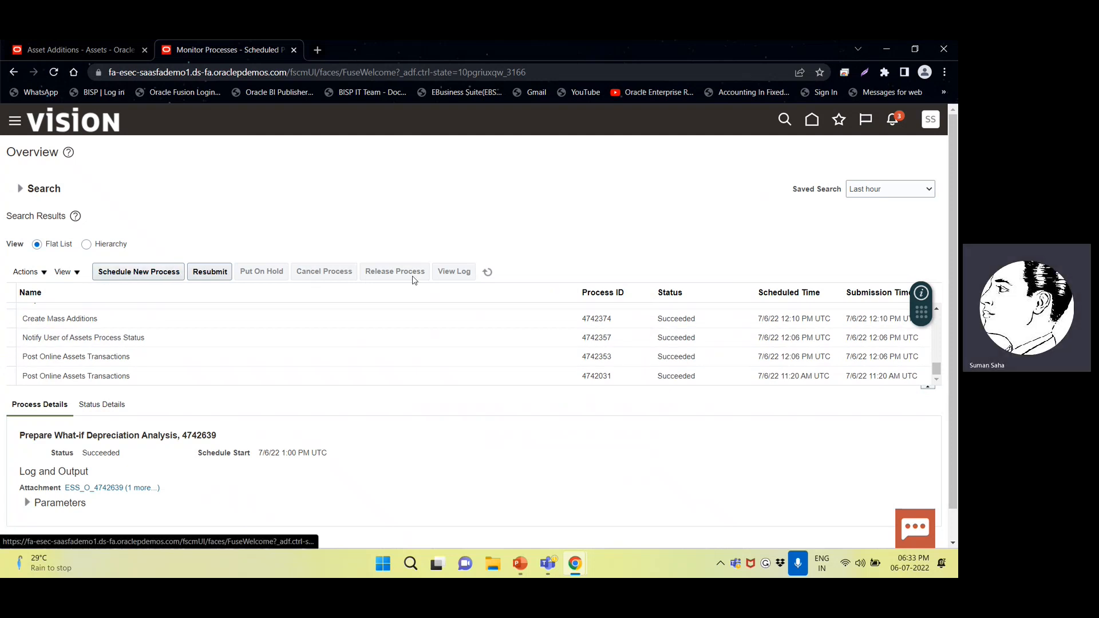
- Return to the Assets work area and open the Perform What-if Analysis task
left_click(129, 50)
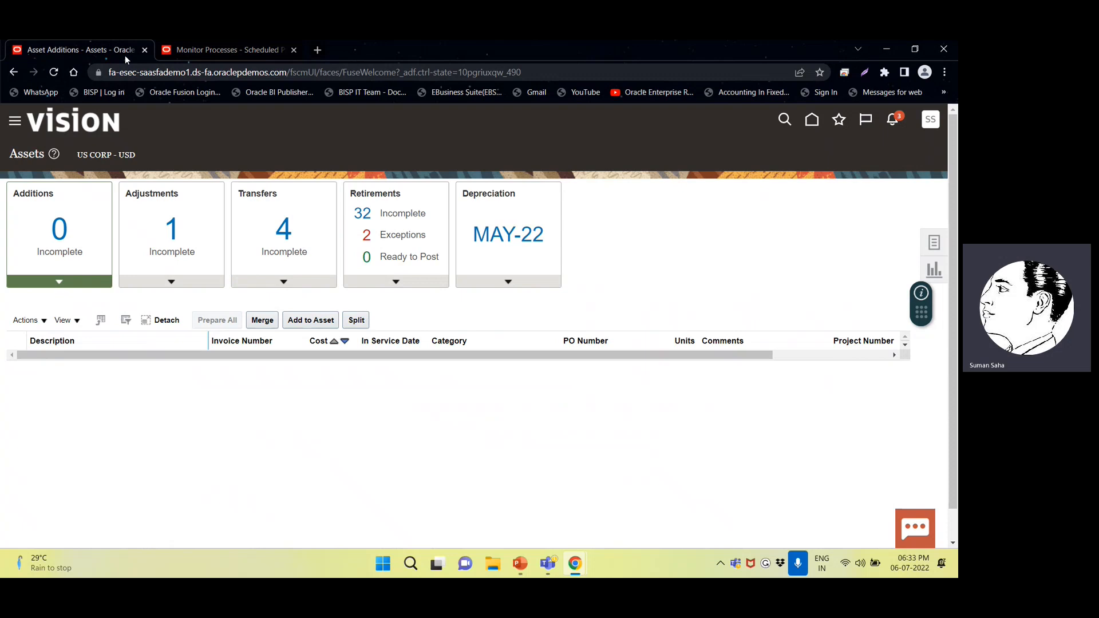
left_click(935, 243)
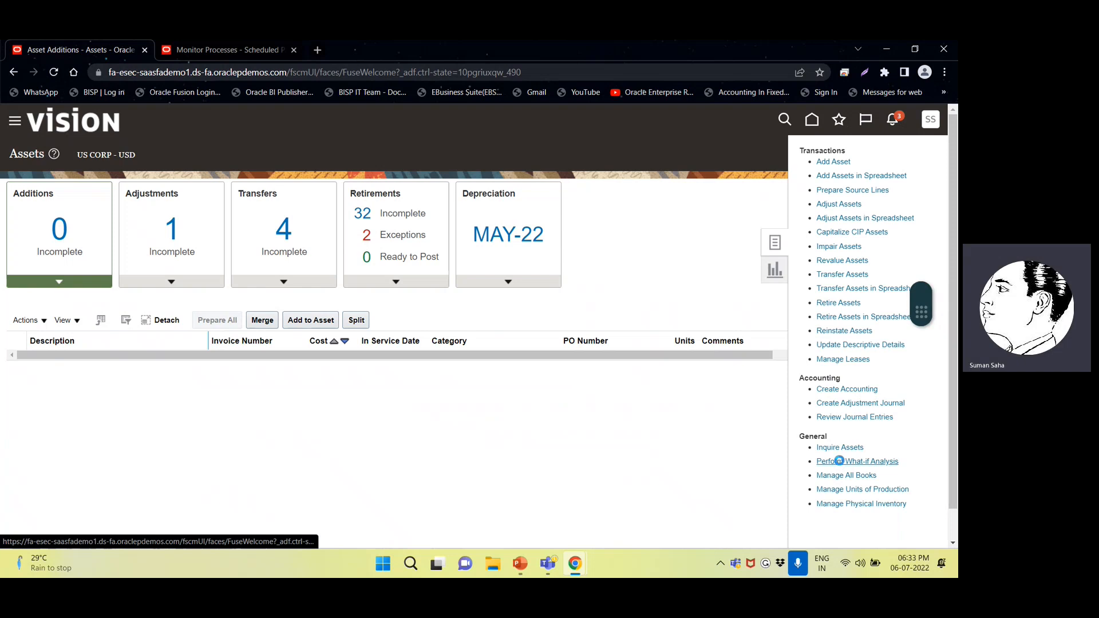
left_click(837, 461)
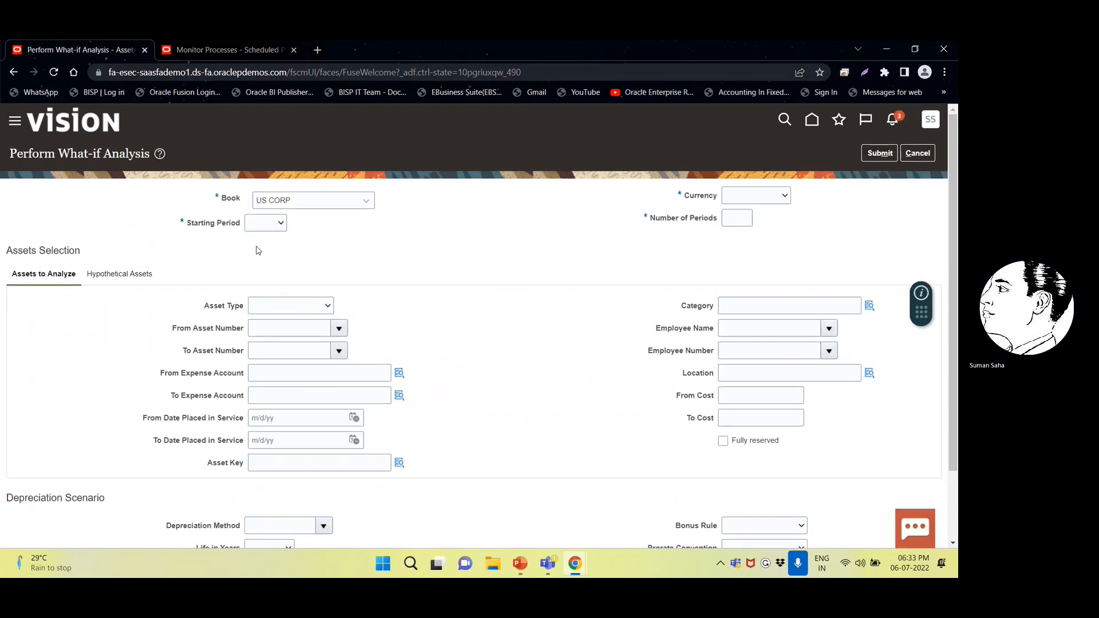
- Set the analysis of book US CORP to starting period JAN-21, currency USD - US Dollar and 5 periods
left_click(260, 226)
left_click(260, 229)
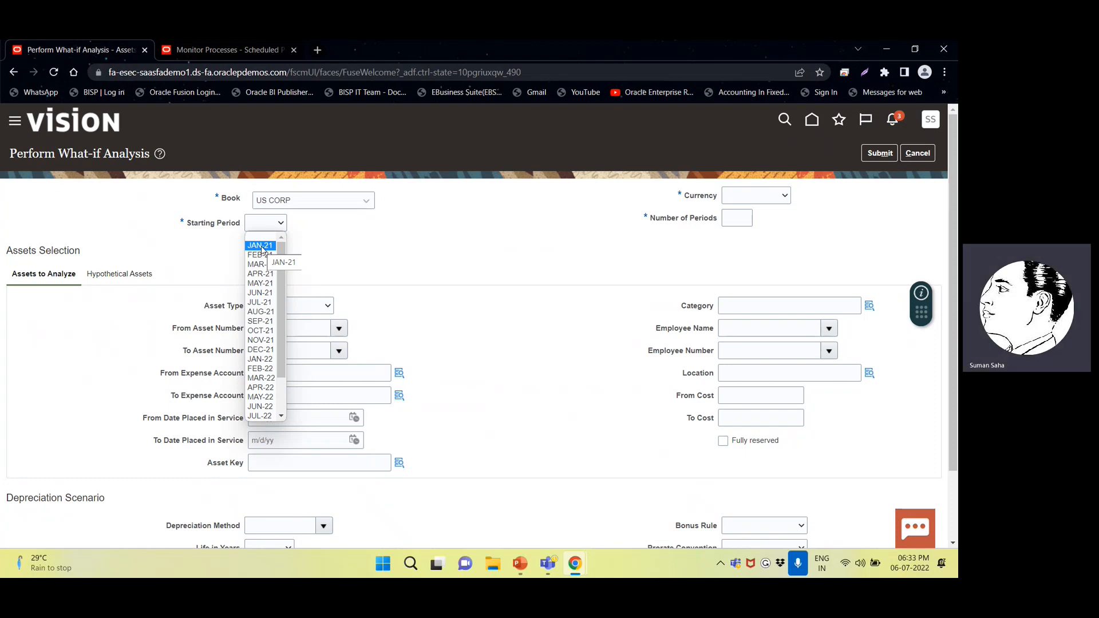
left_click(261, 246)
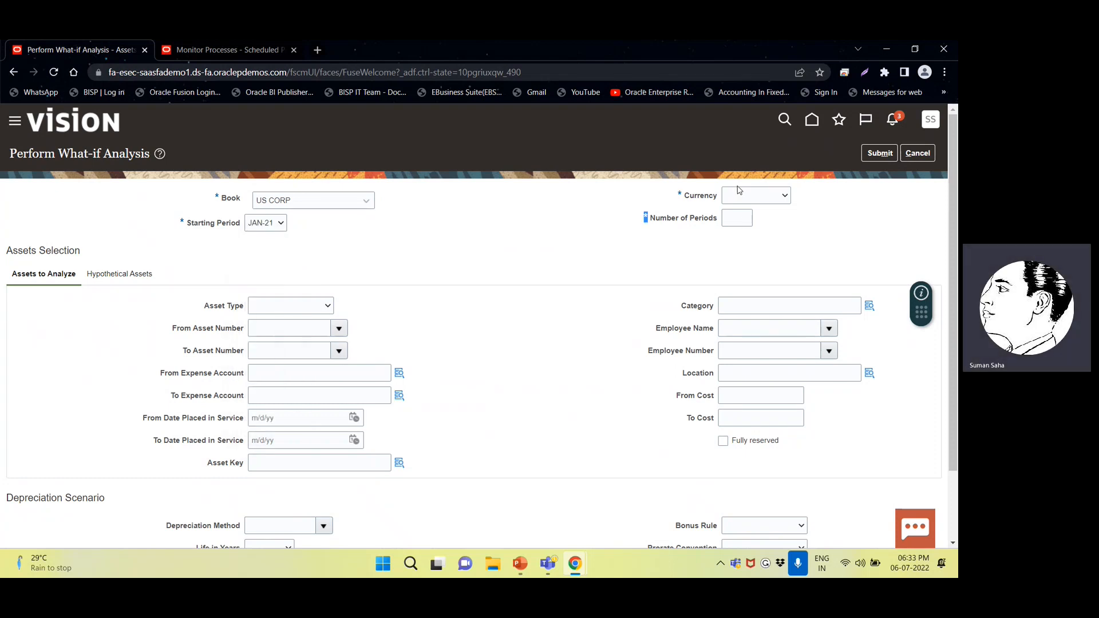
left_click(744, 196)
left_click(743, 216)
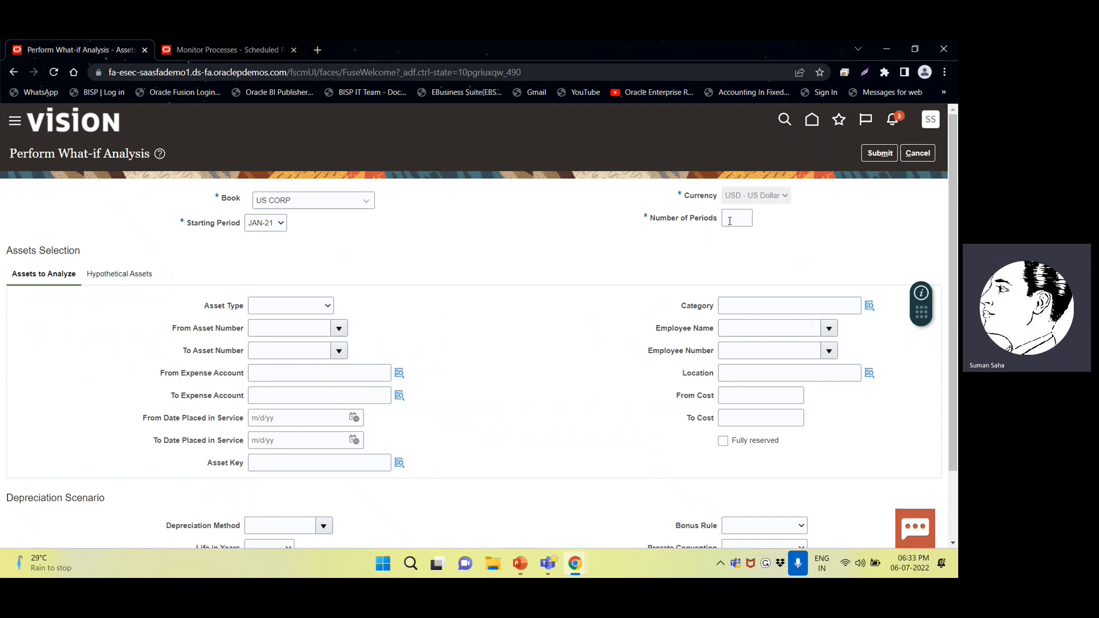
left_click(730, 221)
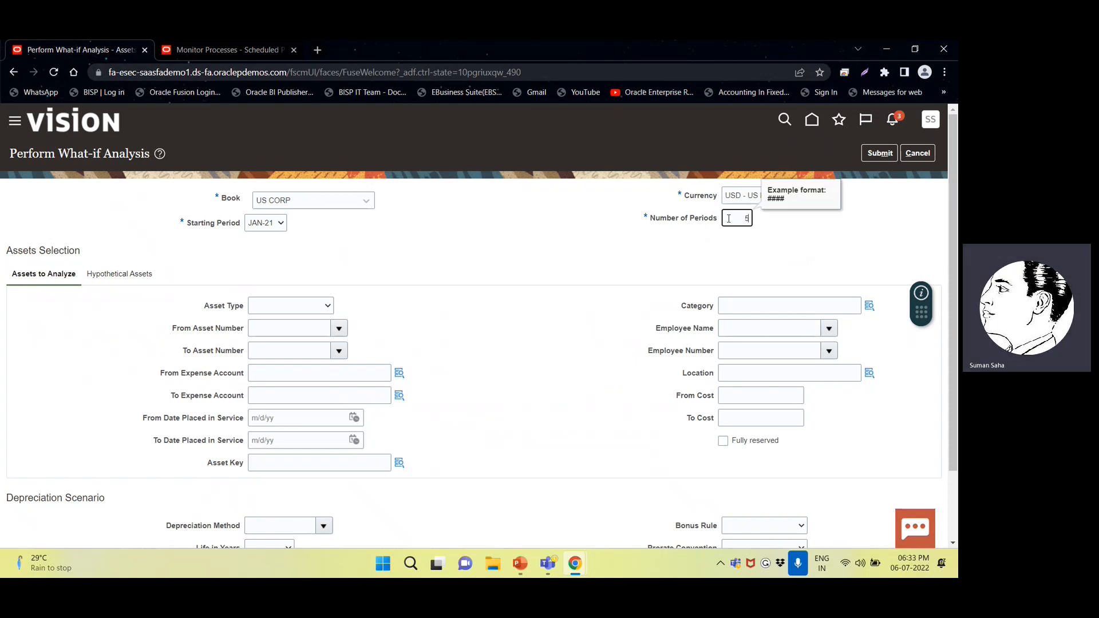
type("5")
key("Tab")
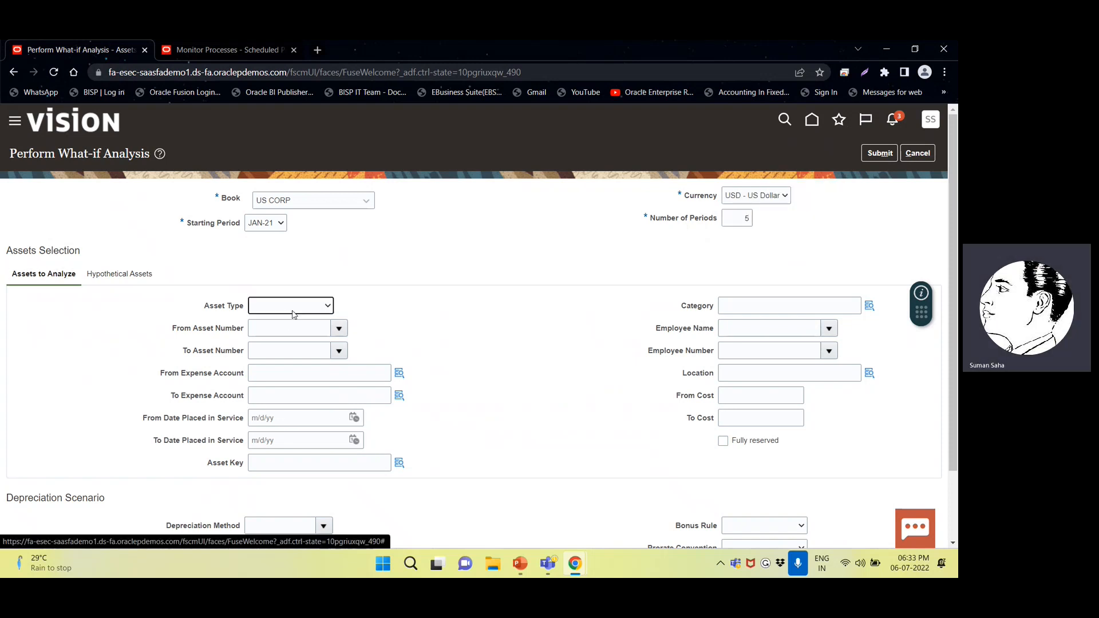
- Limit the assets to analyze to asset number 112582 as both the from and to value
left_click(297, 331)
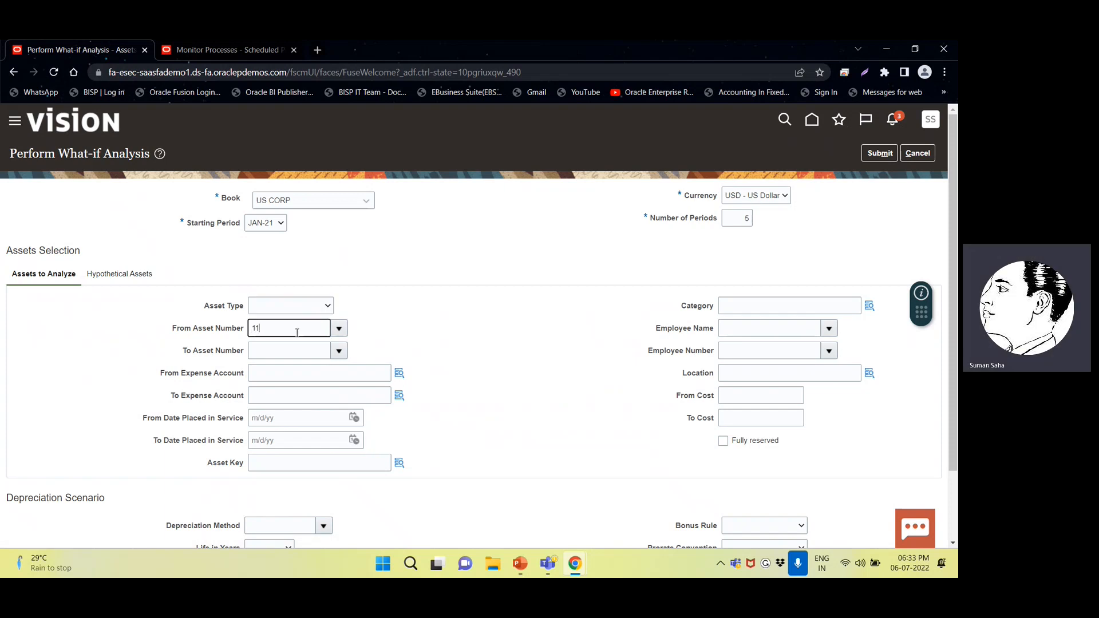
type("112582")
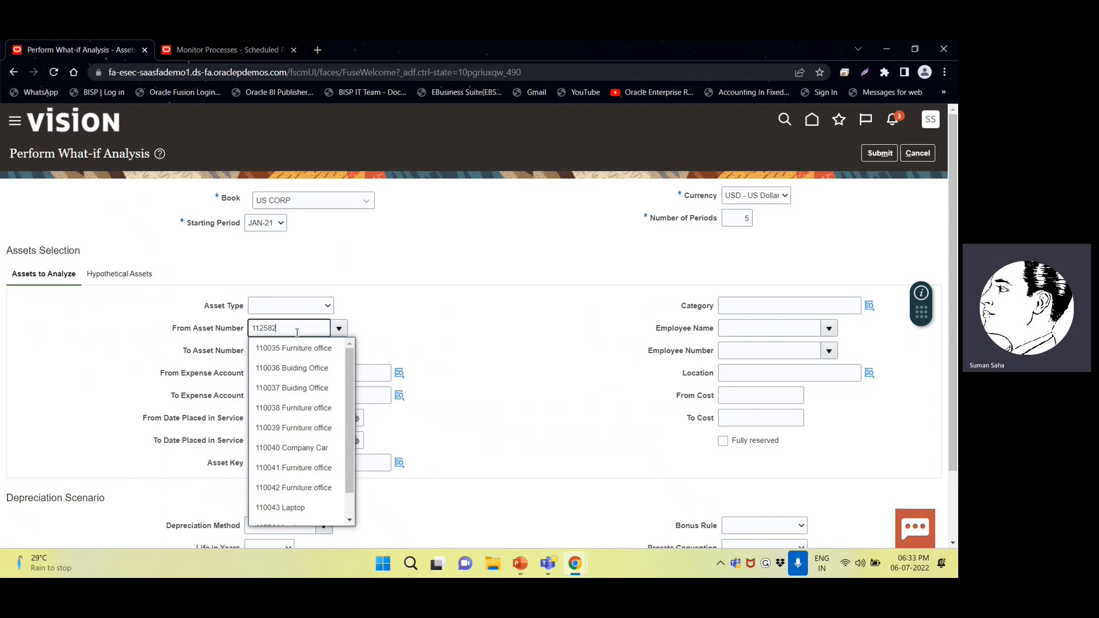
key("Tab")
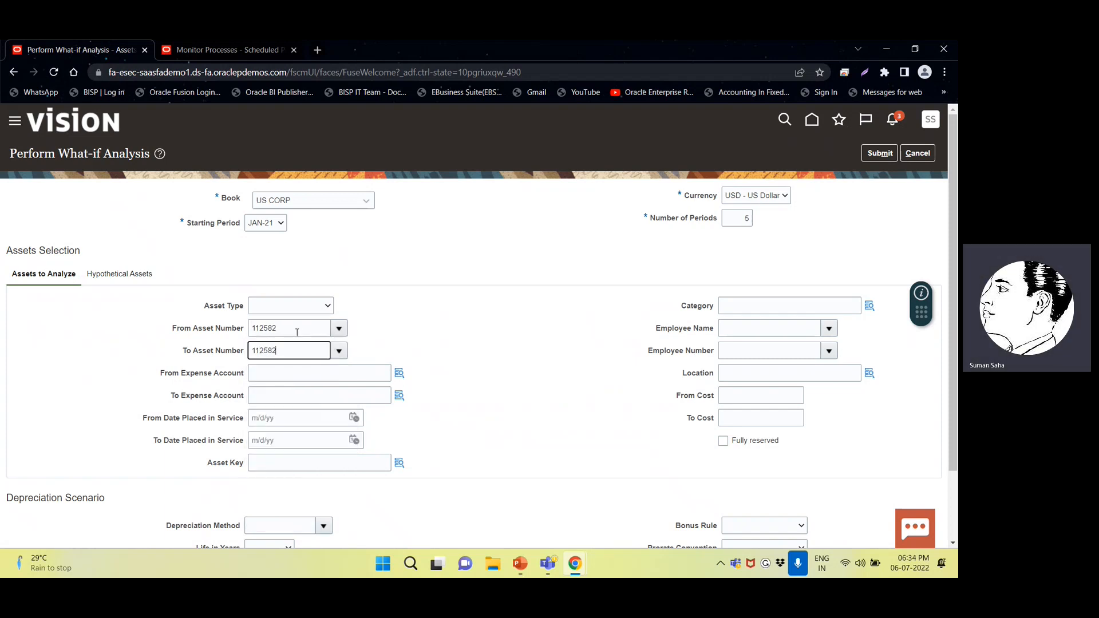
type("112582")
key("Tab")
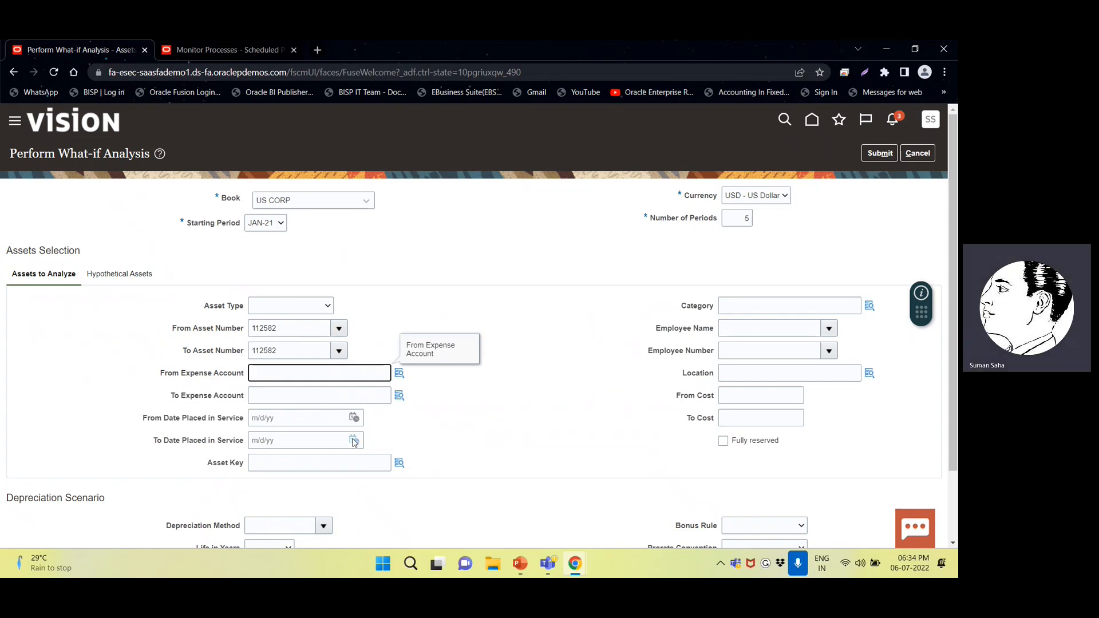
- Set the depreciation method of the scenario to STL (Straight-Line)
scroll(354, 442, "down", 1)
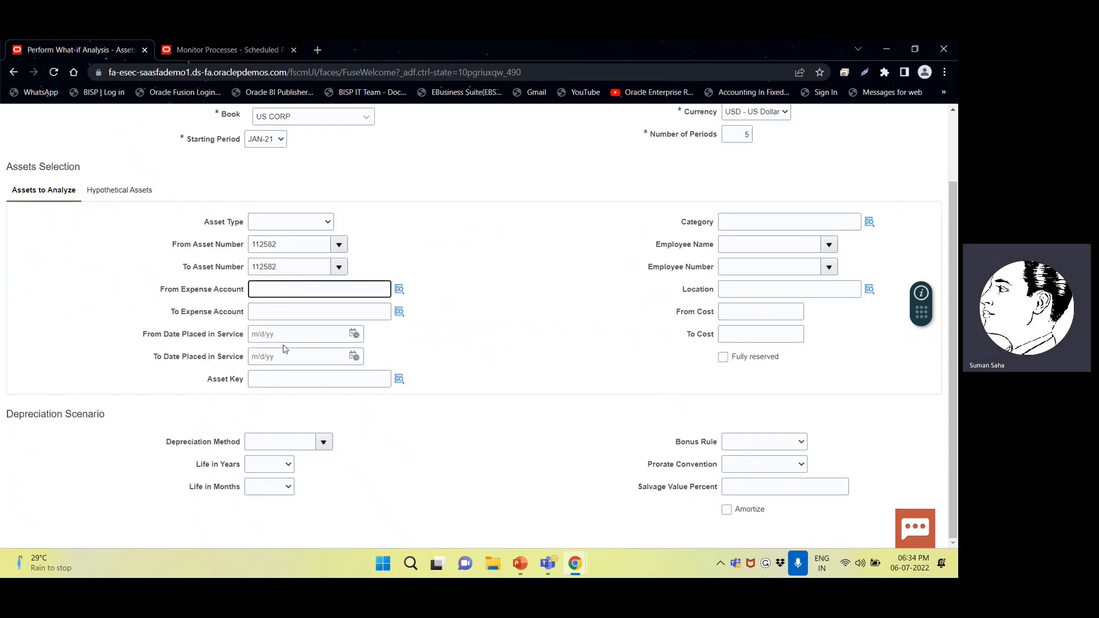
left_click(300, 444)
left_click(324, 441)
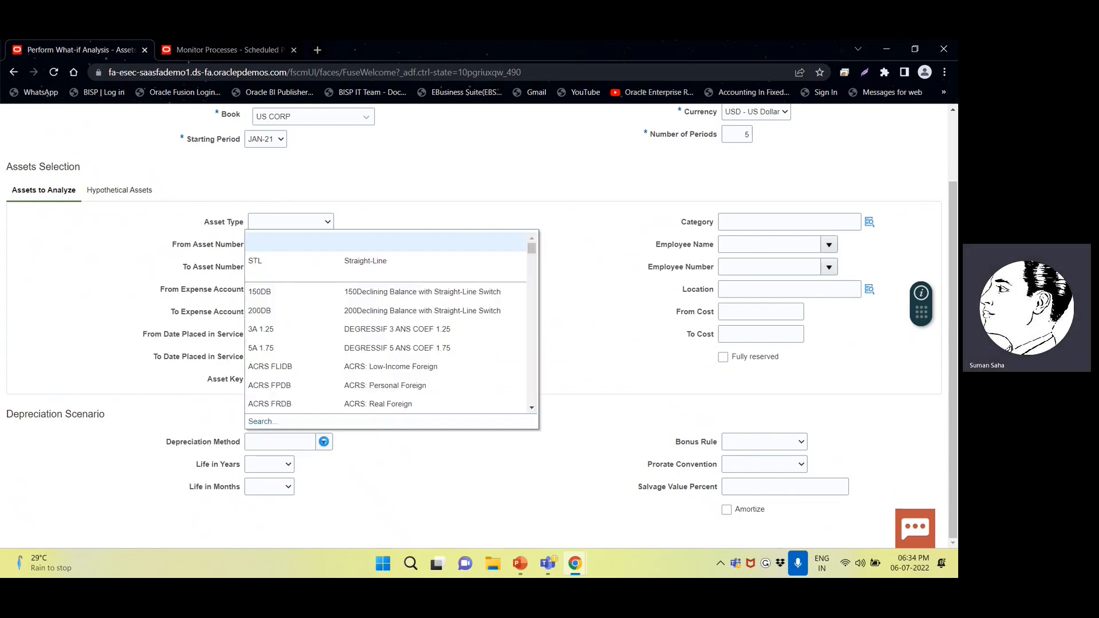
double_click(266, 264)
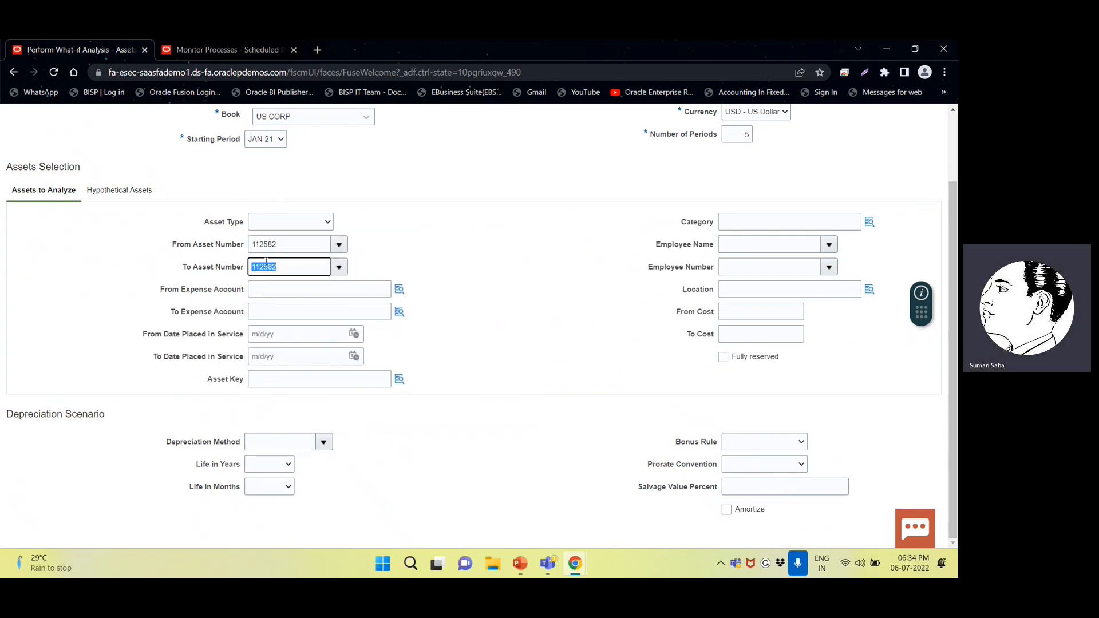
left_click(275, 467)
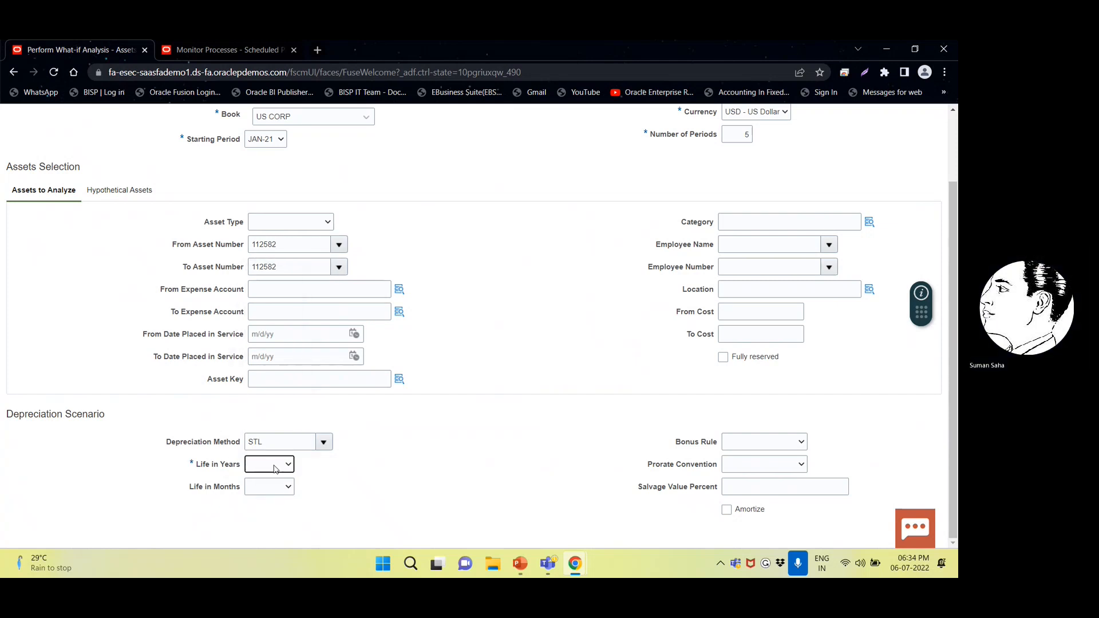
- Set the scenario's life to 15 years and 0 months, and submit the what-if analysis
left_click(289, 466)
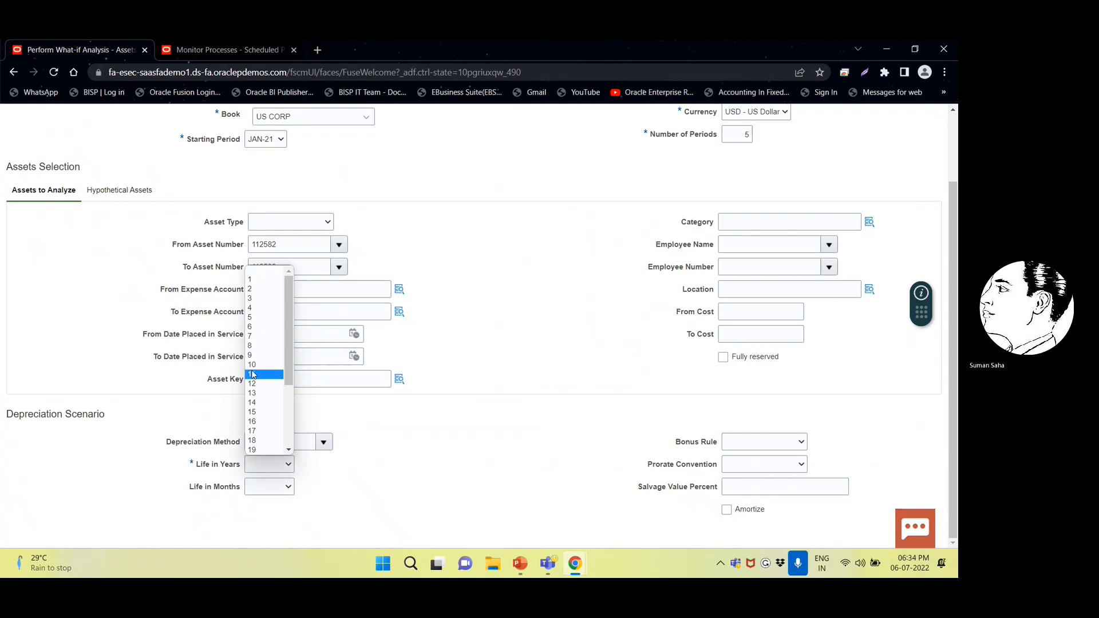
left_click(259, 413)
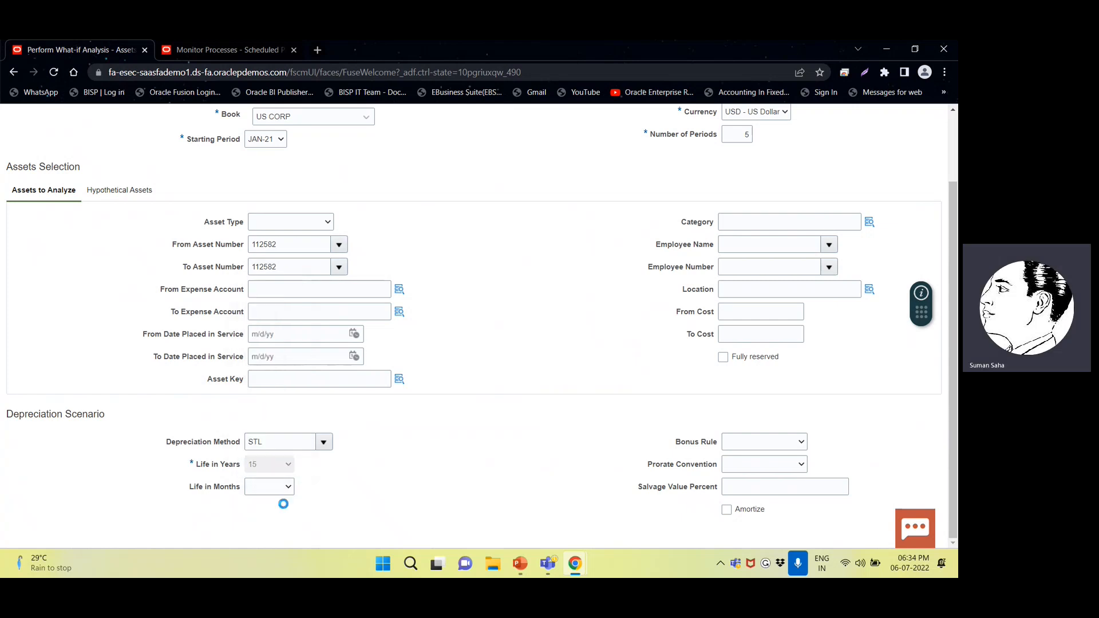
left_click(277, 491)
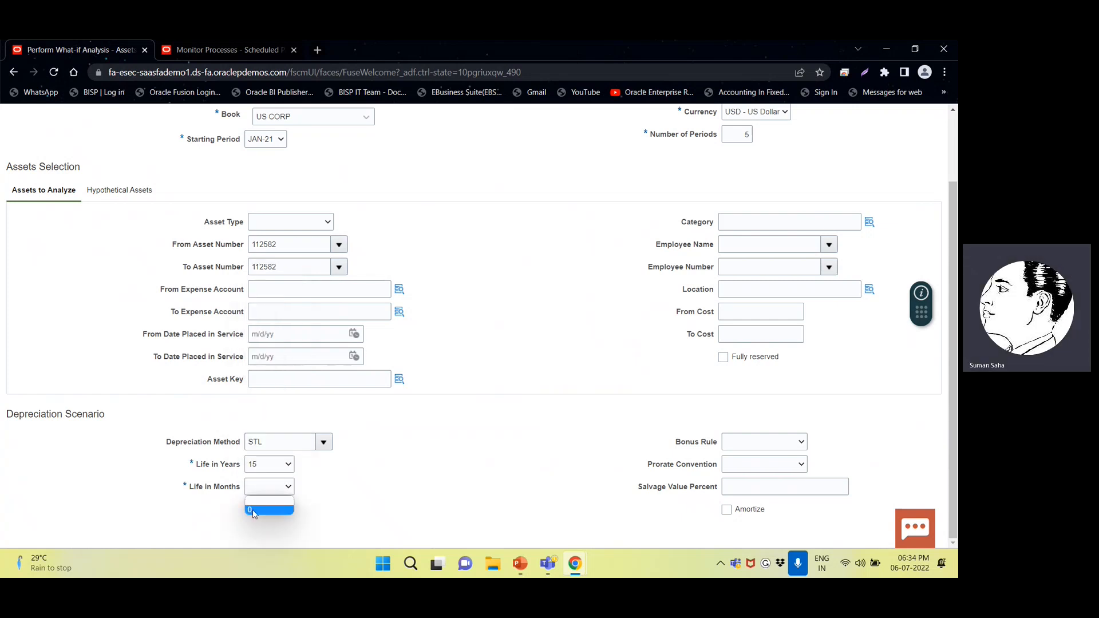
left_click(253, 510)
scroll(692, 441, "up", 2)
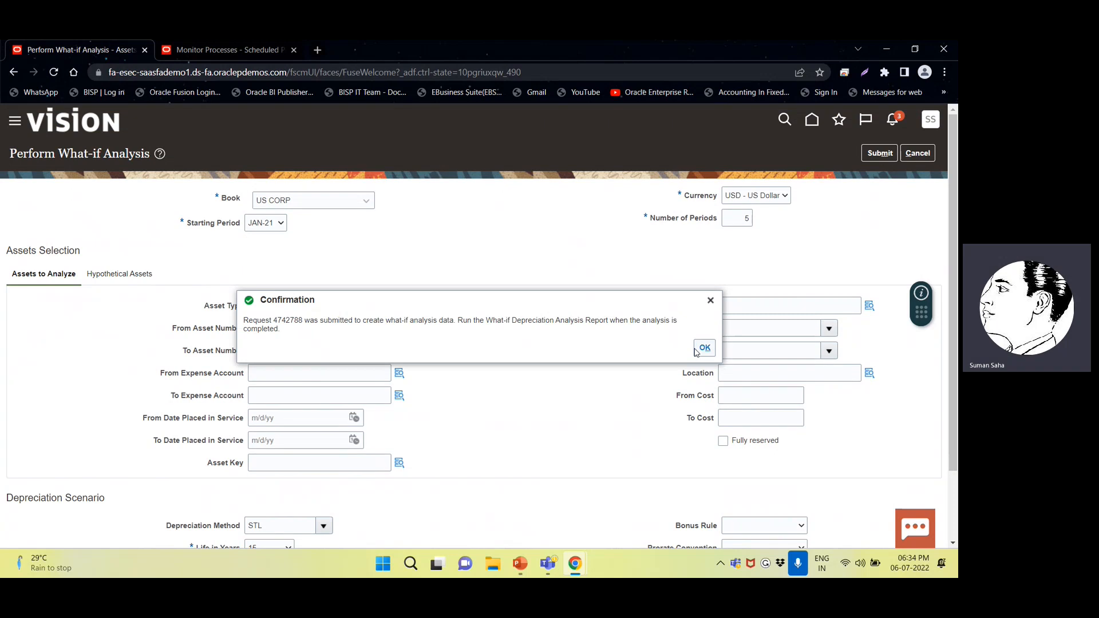
left_click(702, 348)
- Refresh the scheduled processes list until the new Prepare What-if Depreciation Analysis process finishes, and select it
left_click(205, 48)
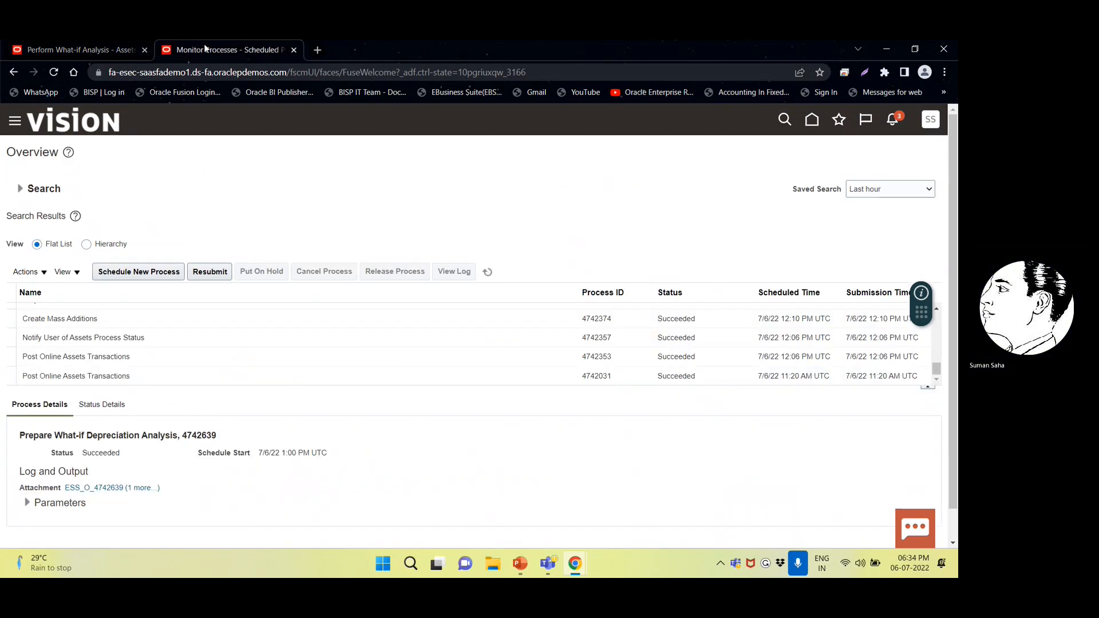
left_click(493, 272)
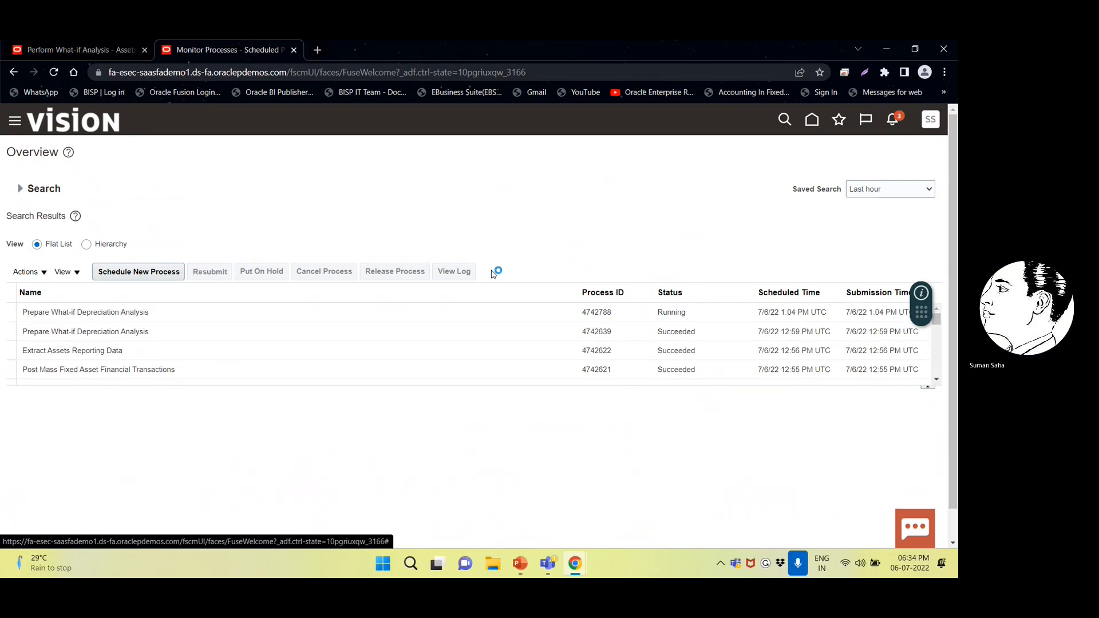
left_click(494, 273)
left_click(492, 273)
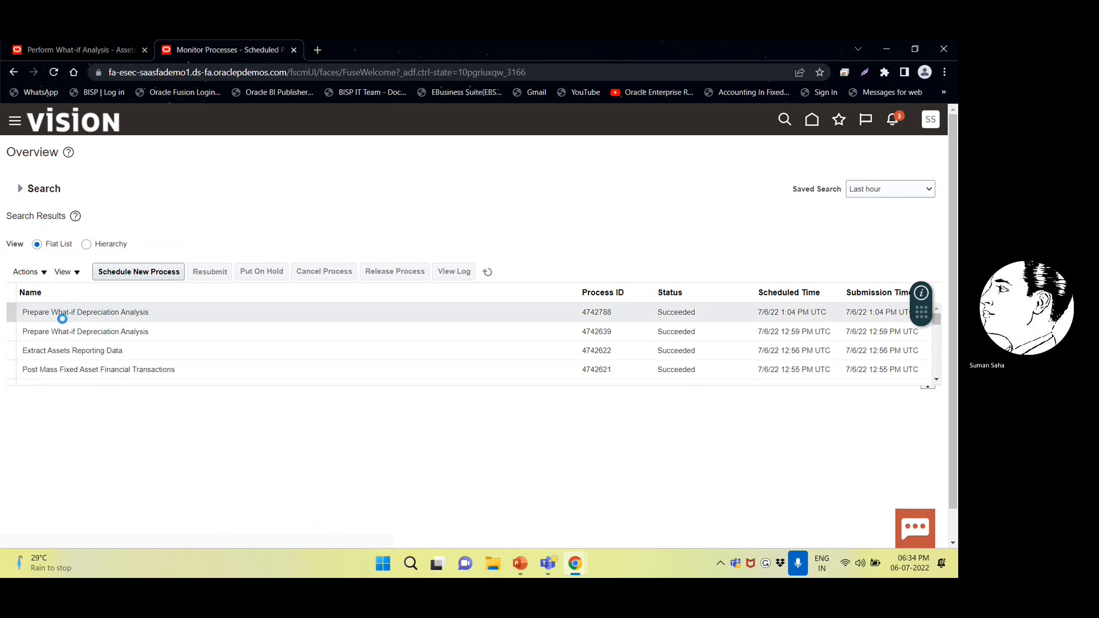
left_click(12, 312)
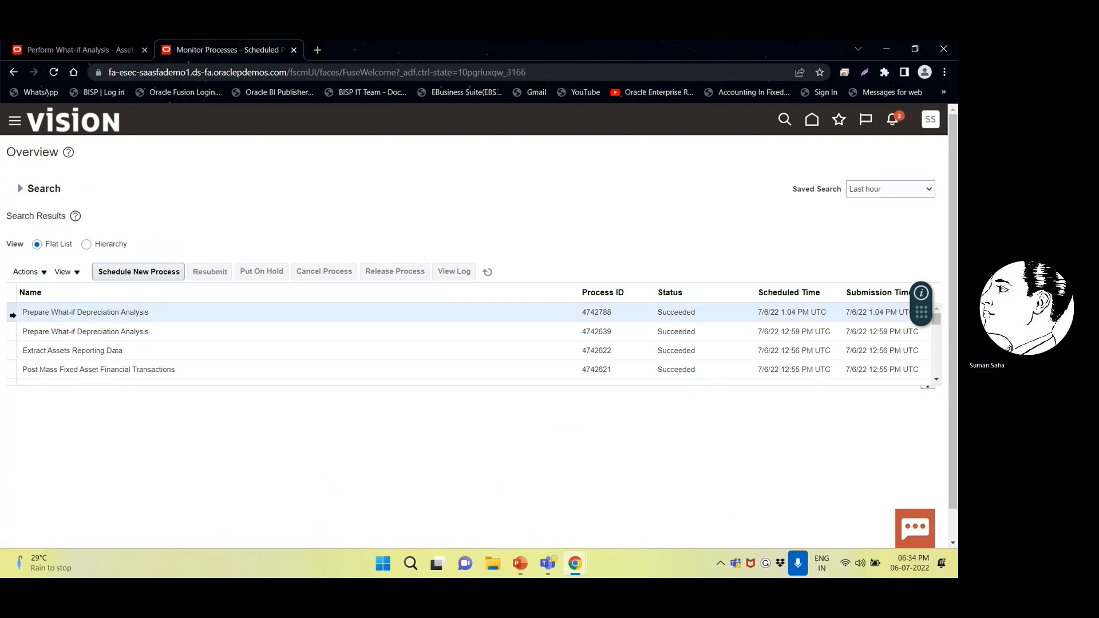
- Try to schedule the What-if Depreciation Analysis Report for book US CORP with a process ID, and close the request
left_click(152, 271)
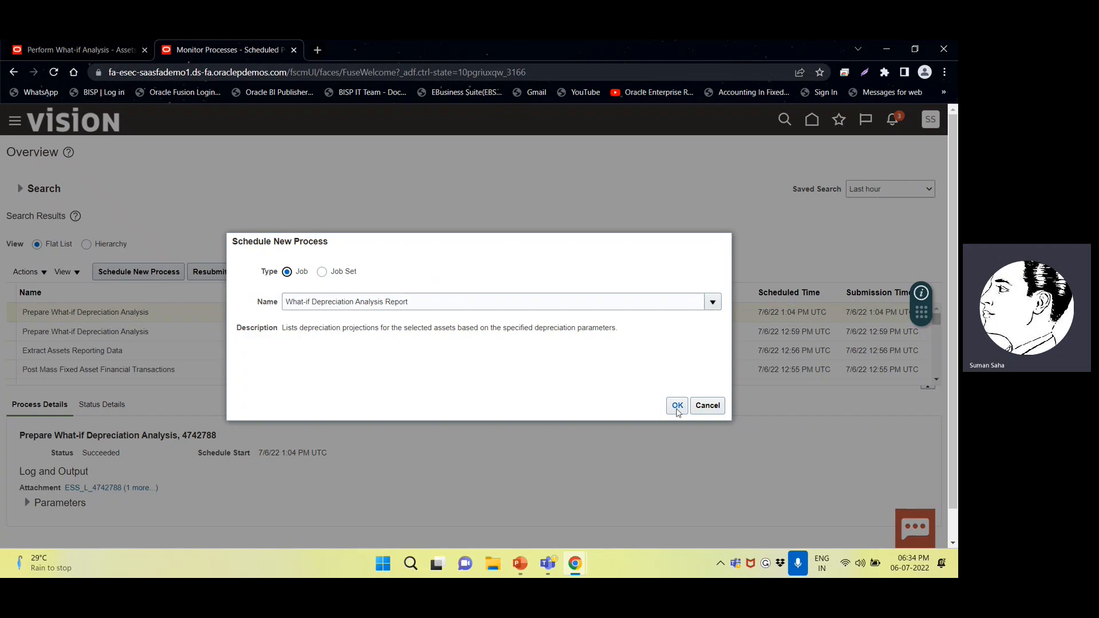
left_click(677, 406)
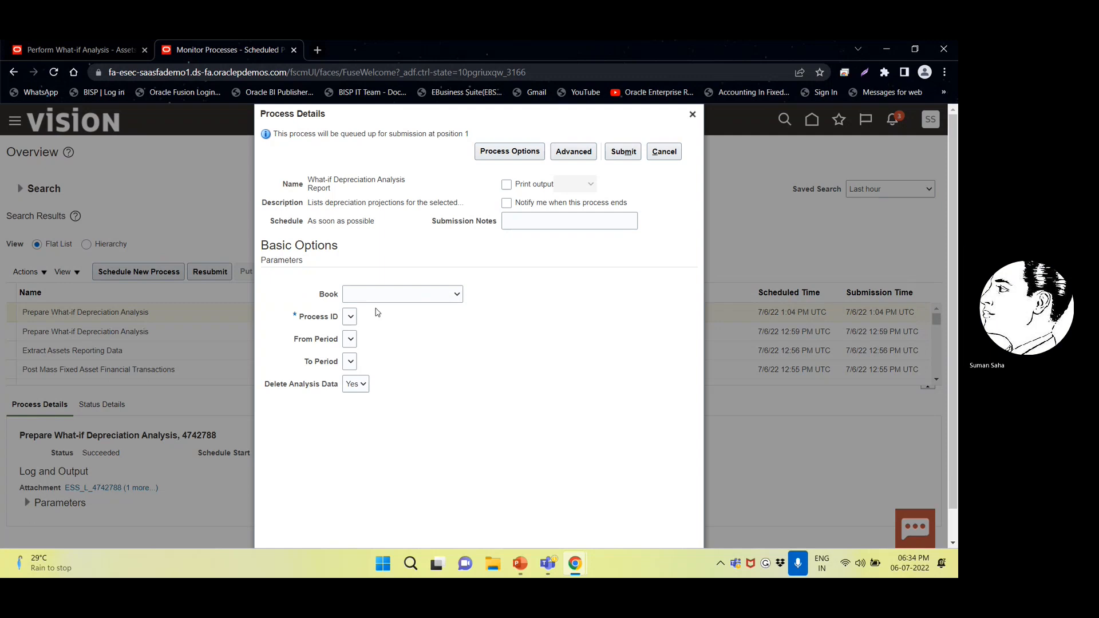
left_click(382, 295)
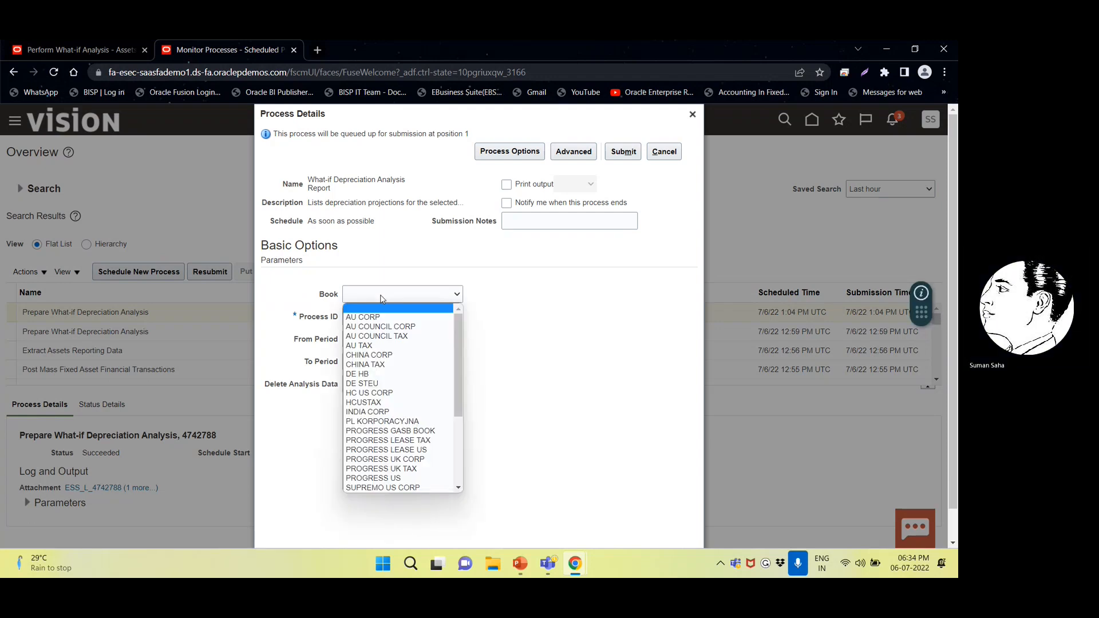
scroll(390, 372, "down", 4)
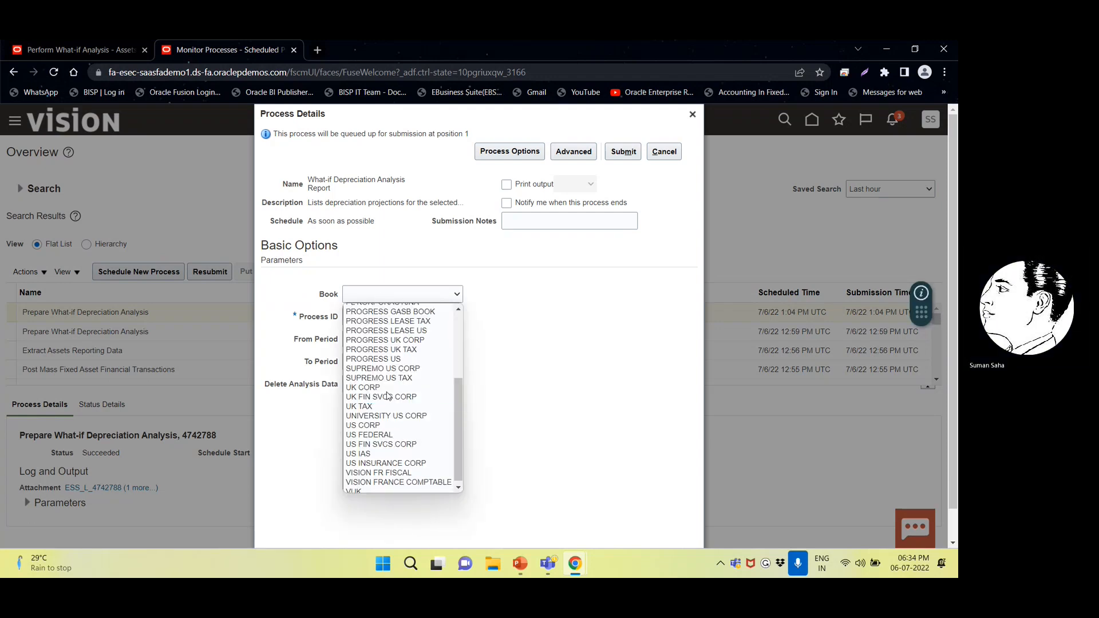
left_click(383, 427)
left_click(351, 316)
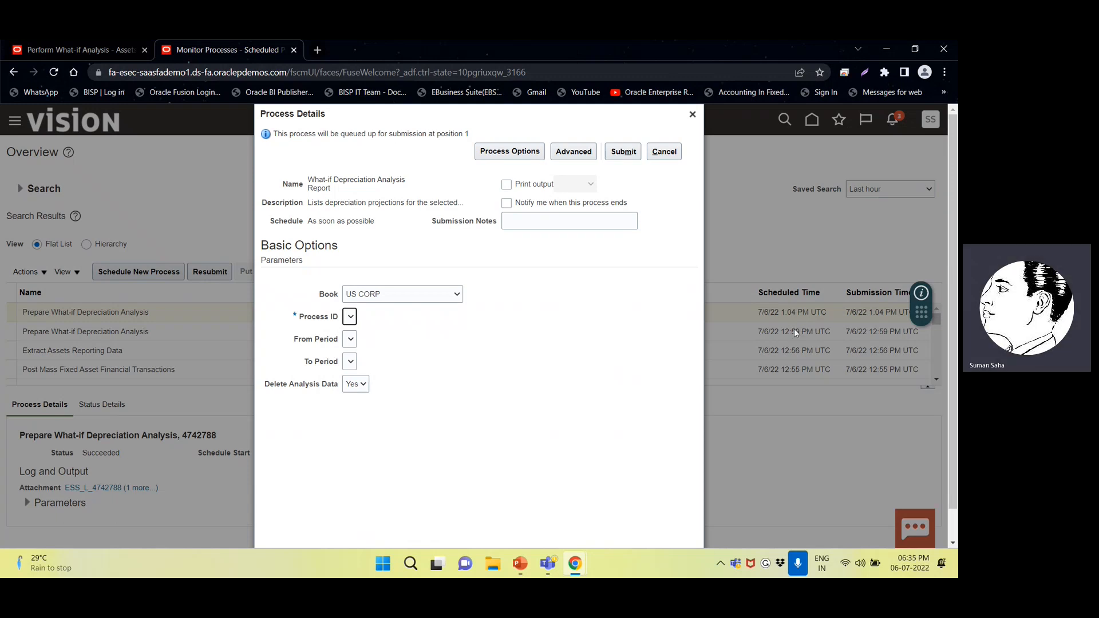
left_click(693, 115)
- Look through the scheduled processes list down to its oldest entries
scroll(185, 348, "down", 10)
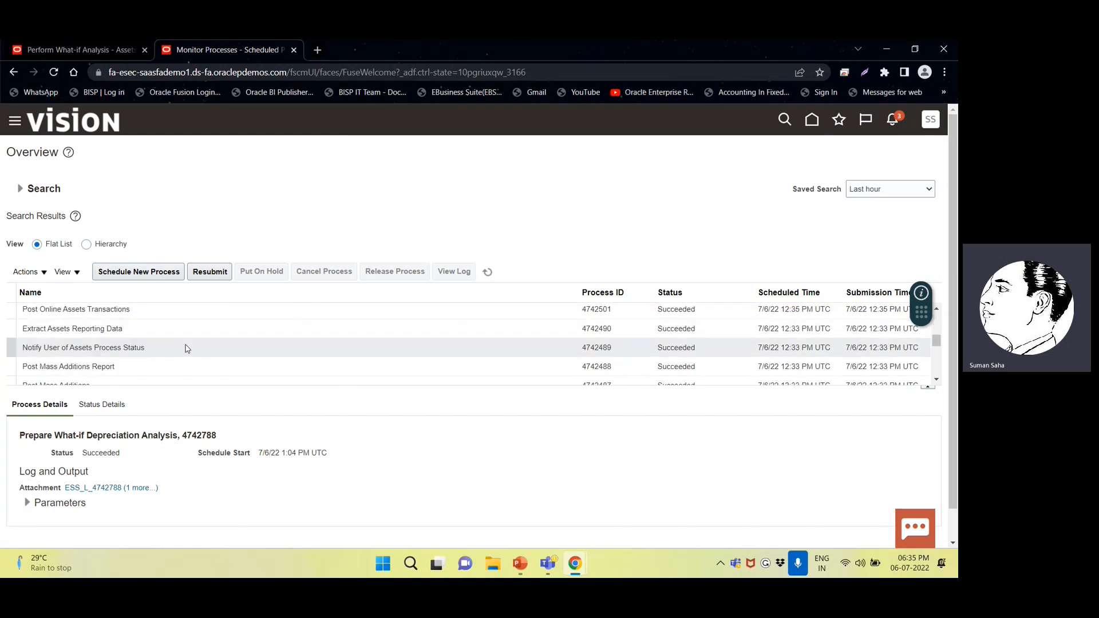
scroll(186, 348, "down", 3)
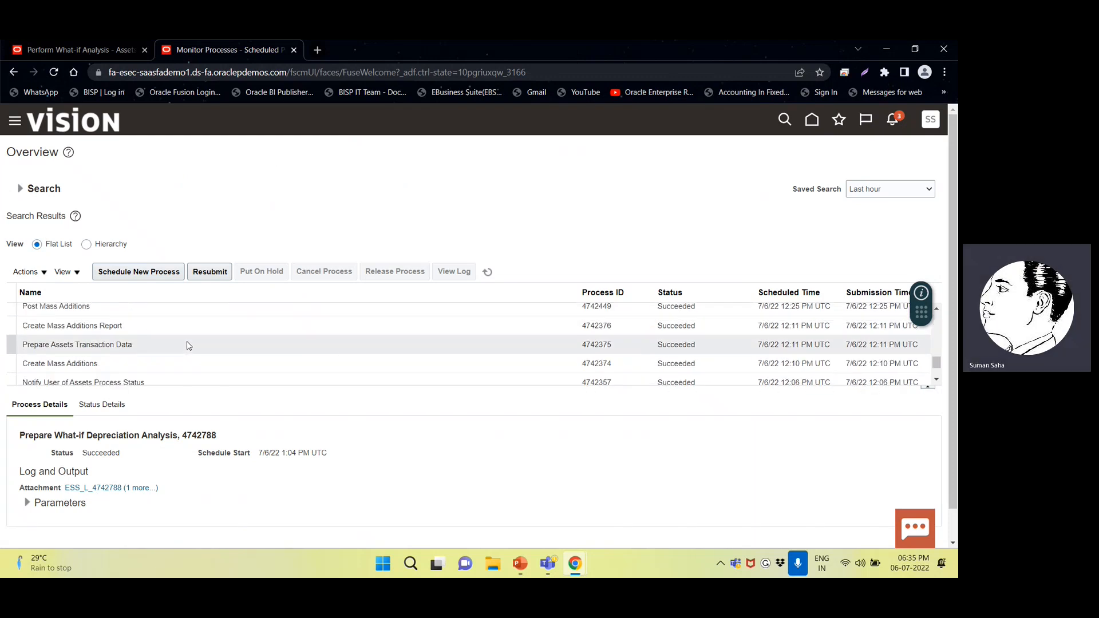
scroll(189, 345, "down", 5)
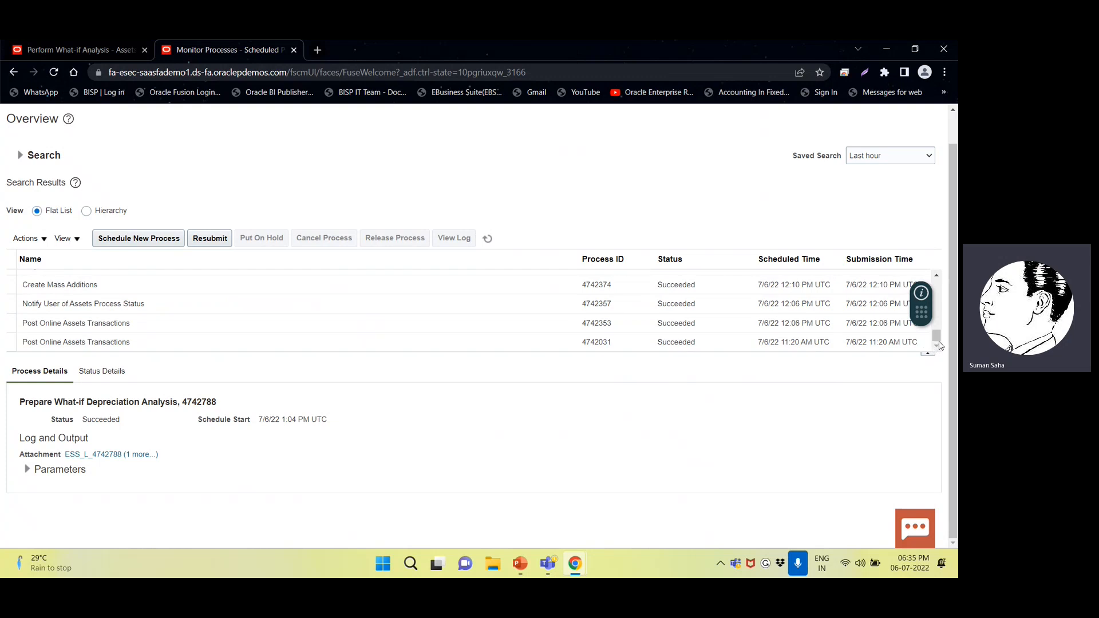
mouse_move(939, 338)
left_mouse_down()
mouse_move(940, 328)
mouse_move(937, 337)
left_mouse_up()
scroll(474, 244, "up", 1)
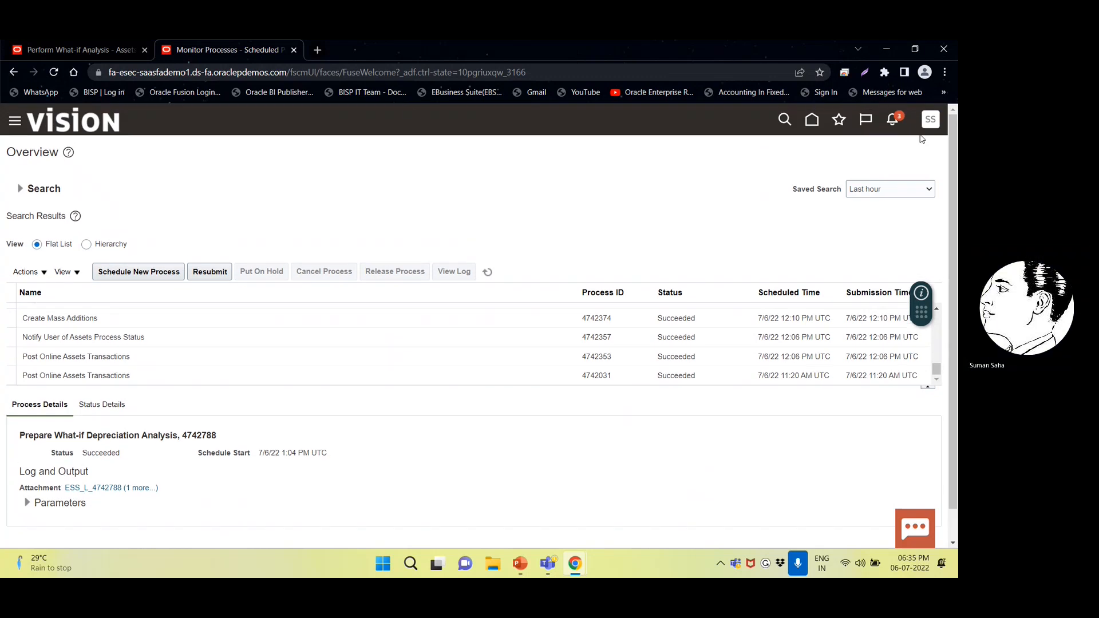
- Switch to the PowerPoint presentation and review the functionality list on the webinar agenda slide, starting with CIP assets and capitalization
left_click(518, 565)
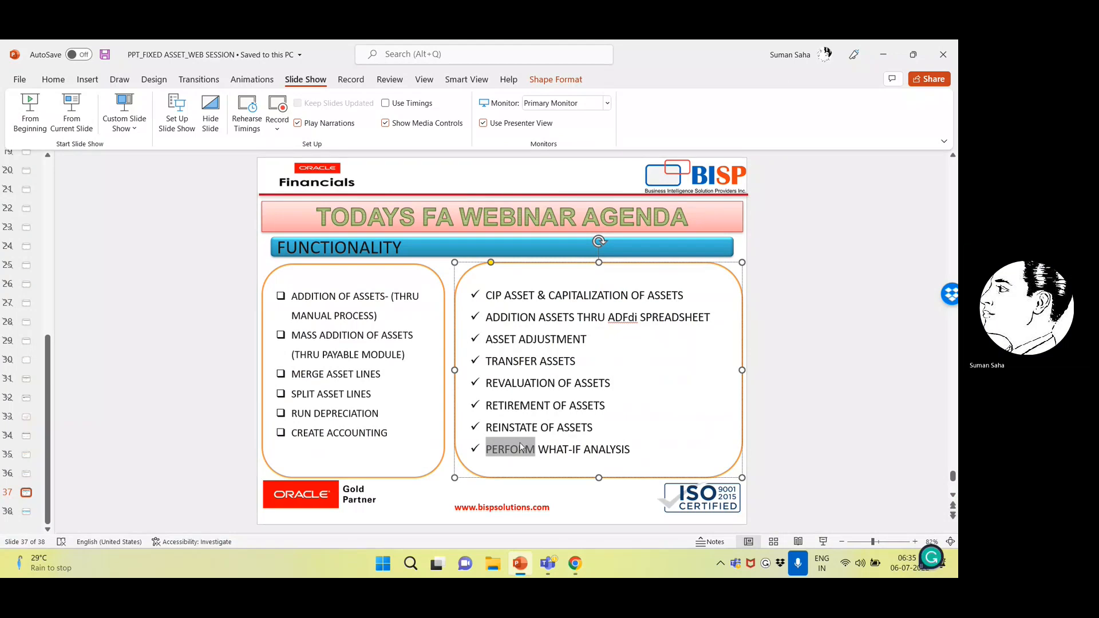
double_click(493, 295)
double_click(637, 295)
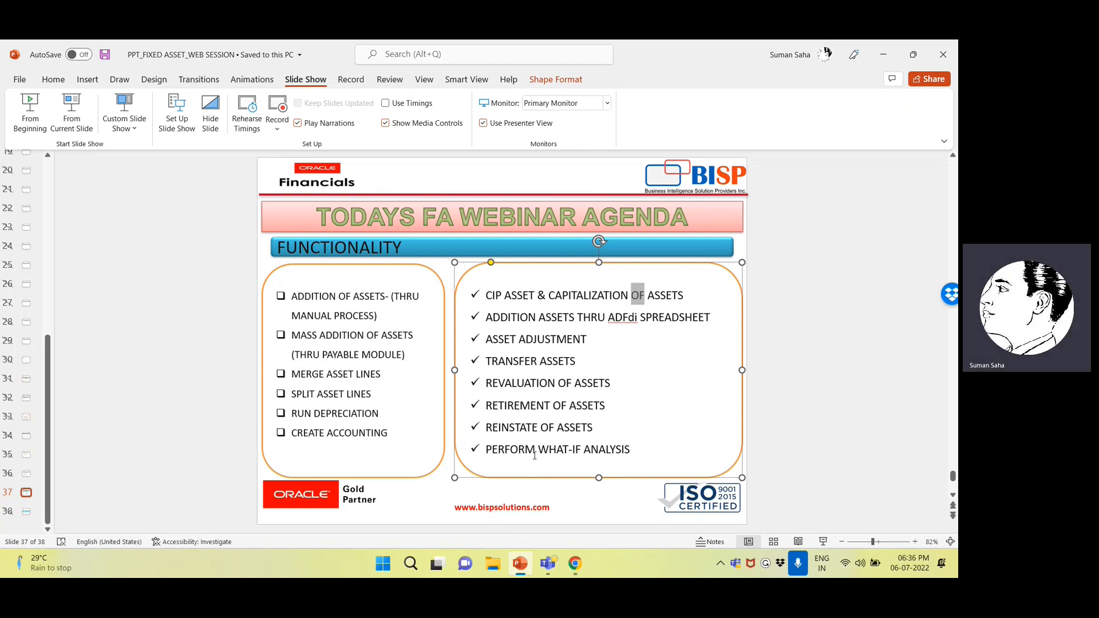
- Switch back to Chrome, cancel the what-if analysis for US CORP, and open the Reinstate Assets page
mouse_move(576, 564)
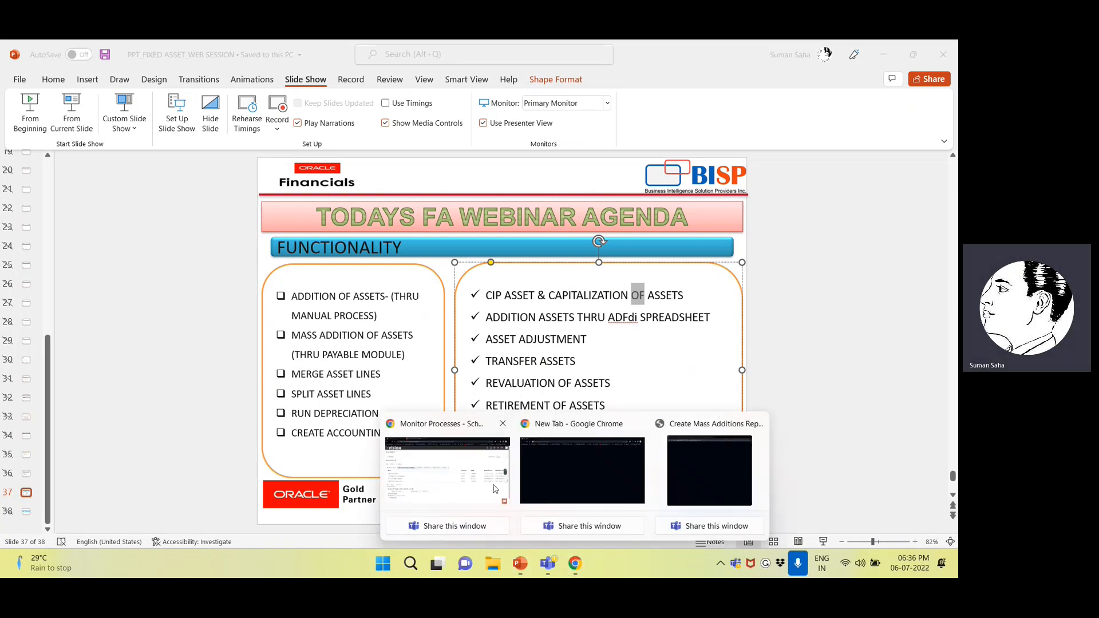
left_click(430, 468)
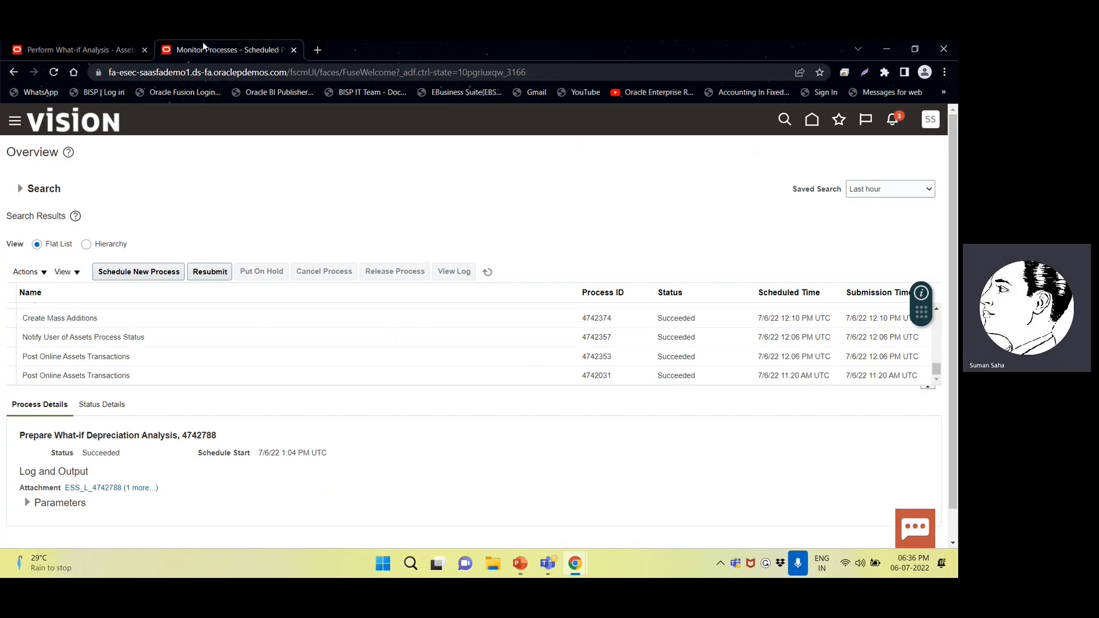
left_click(80, 50)
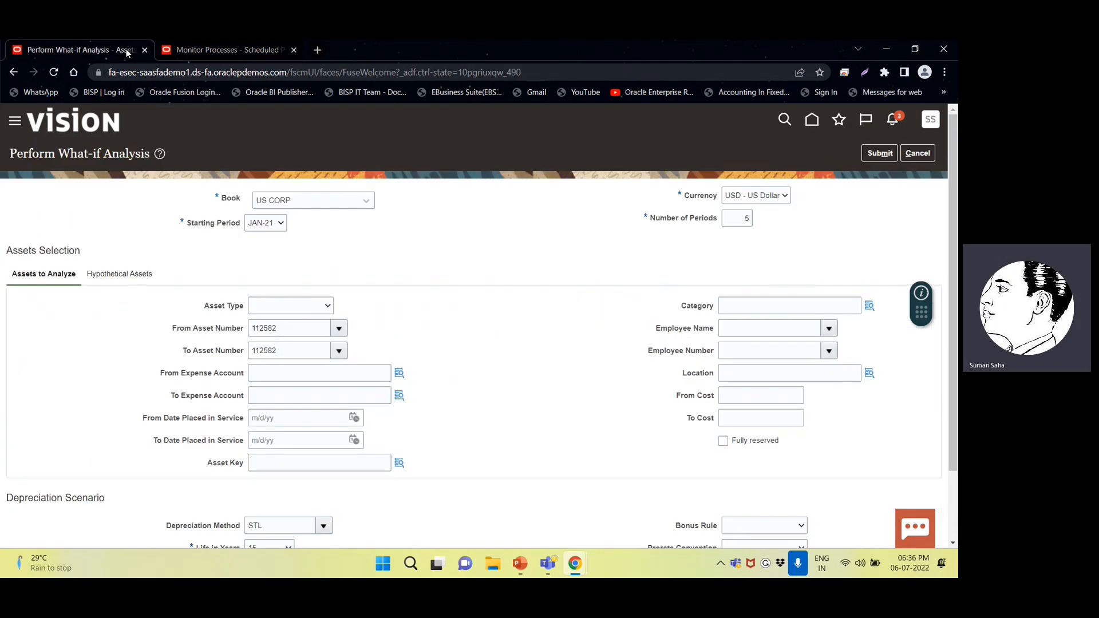
left_click(918, 153)
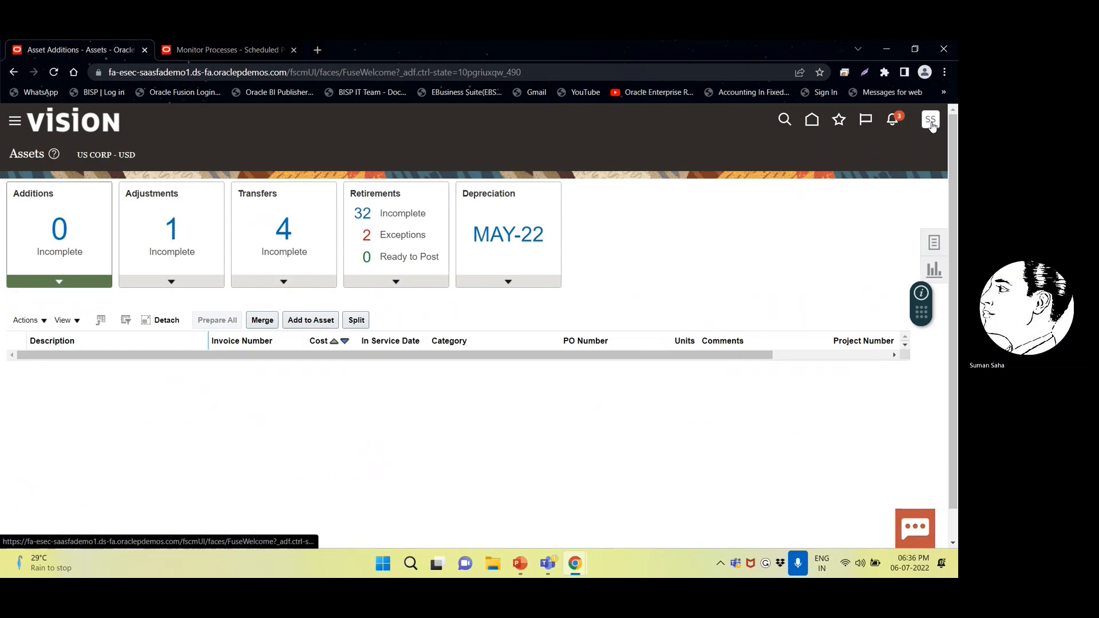
left_click(931, 122)
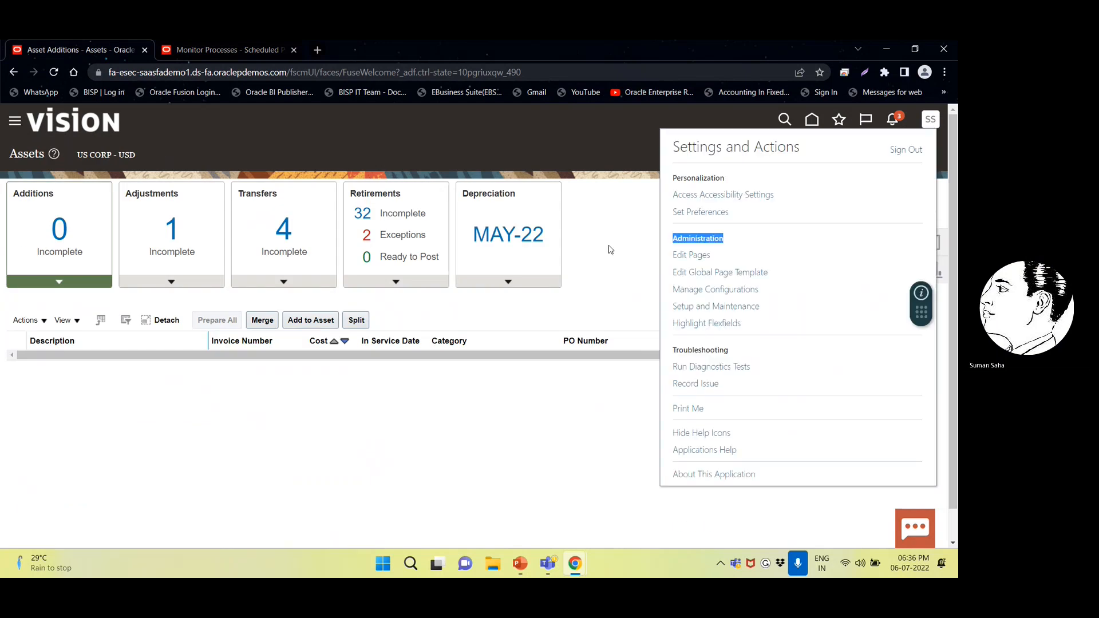
left_click(934, 243)
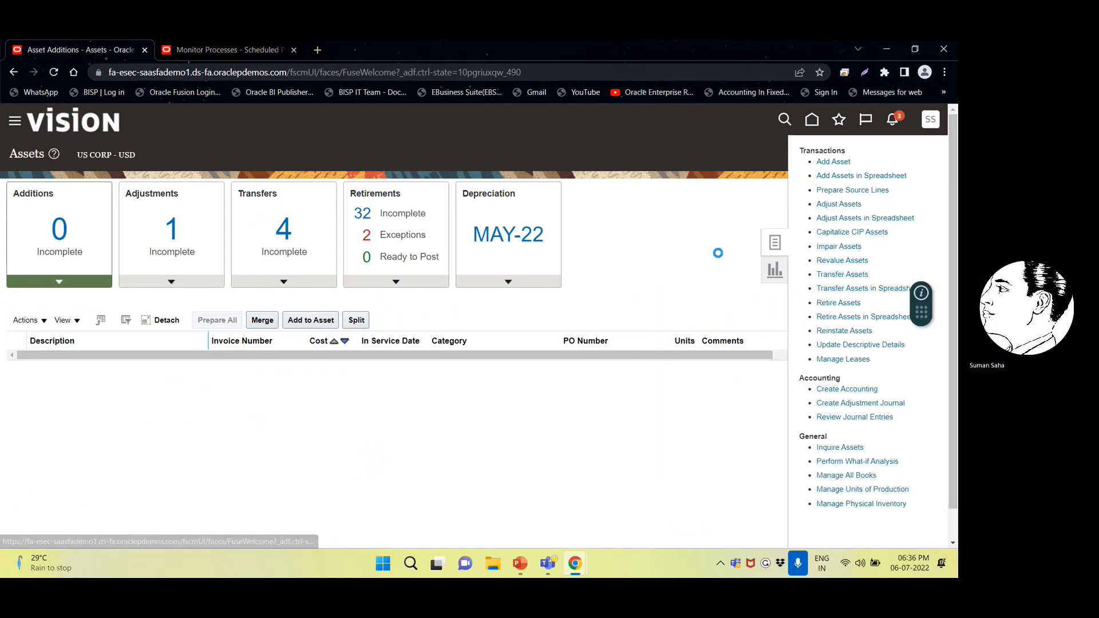
left_click(837, 331)
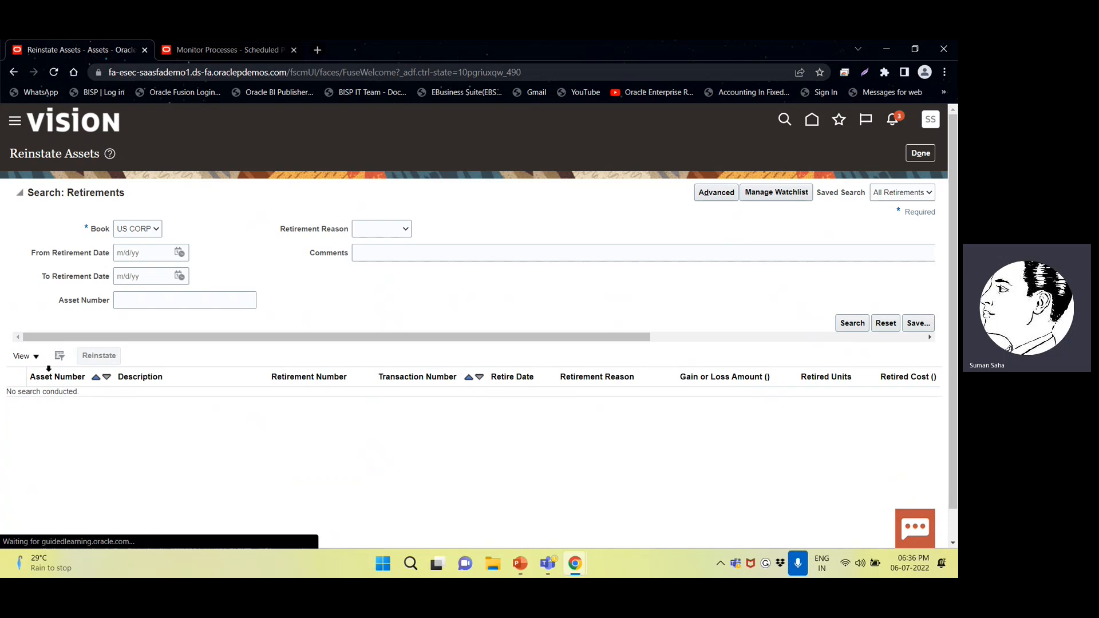
- Search the retirements in book US CORP for asset number 112581
left_click(130, 298)
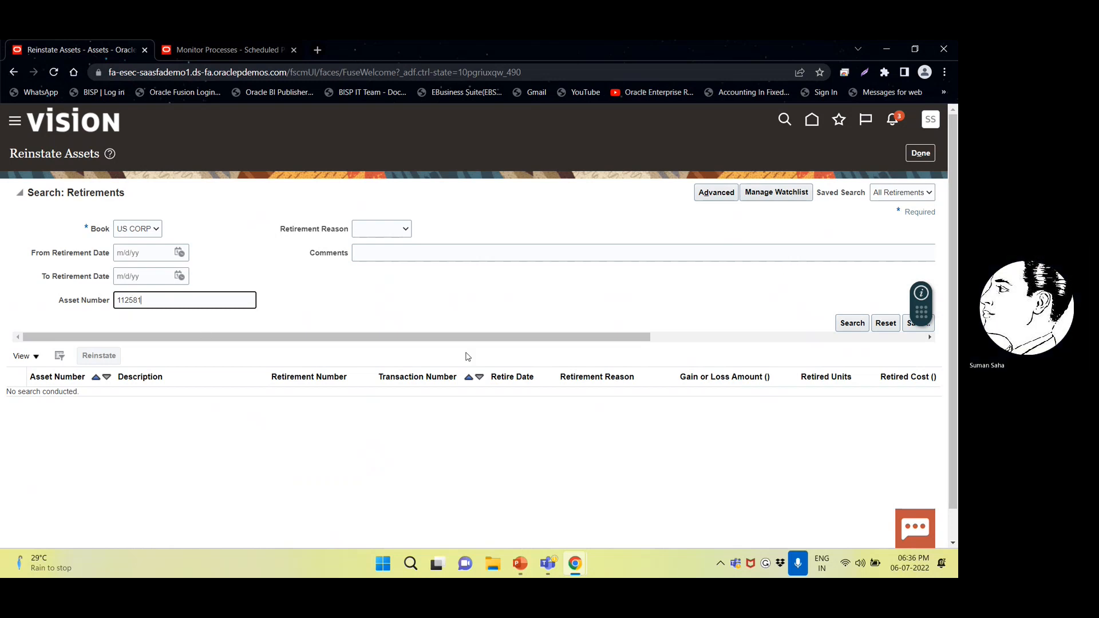
left_click(851, 324)
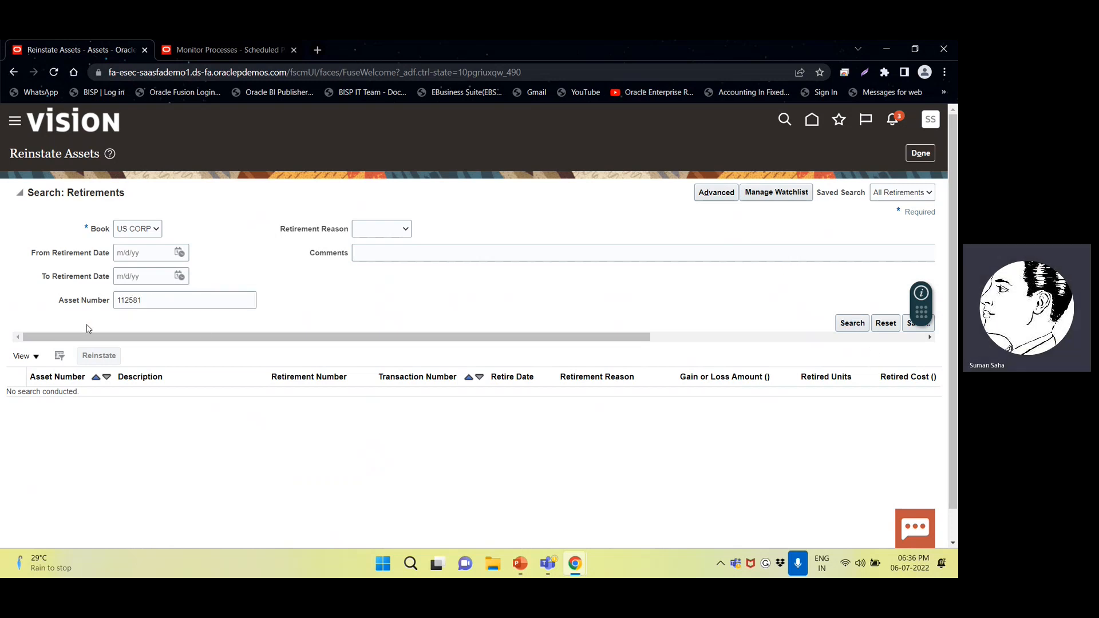
left_click(842, 324)
left_click(837, 323)
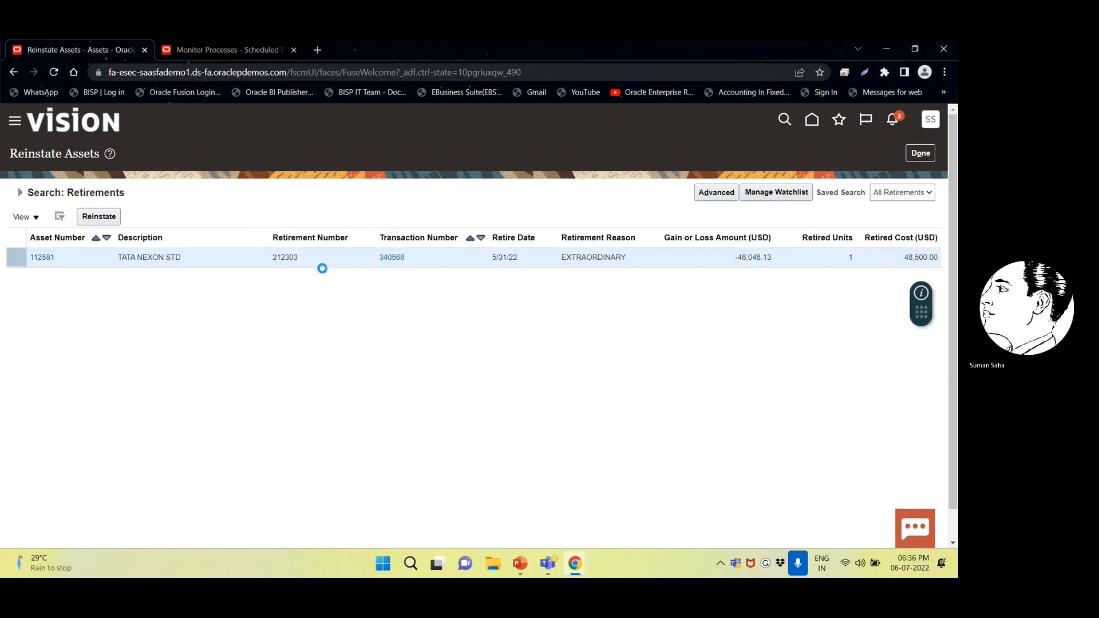
- Reinstate the retirement of asset 112581, TATA NEXON STD, and return to the Assets overview
left_click(19, 260)
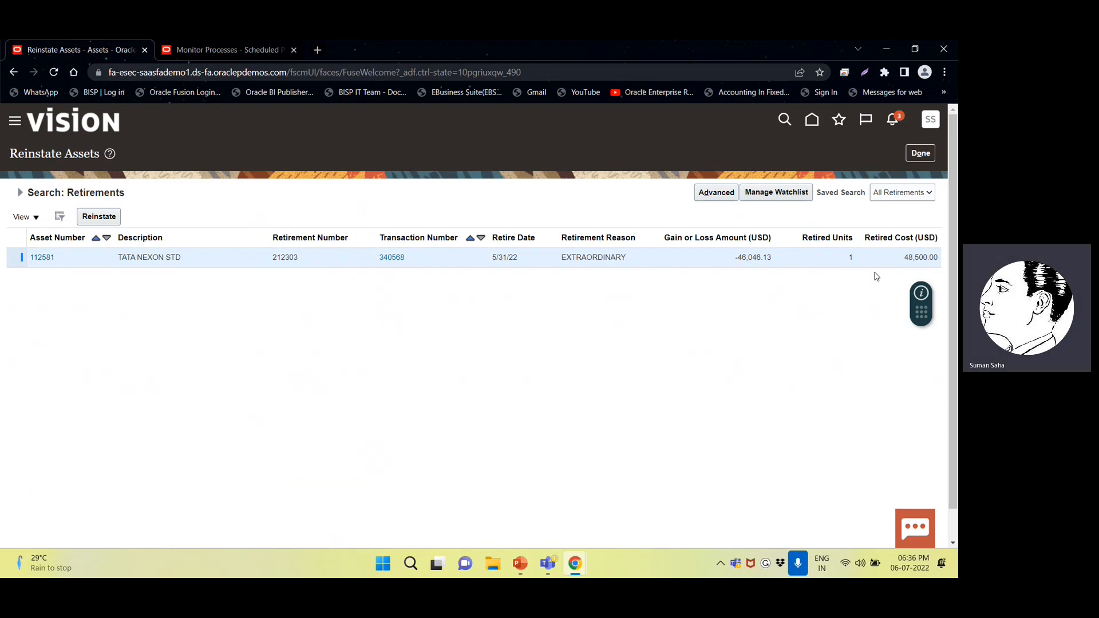
left_click(98, 217)
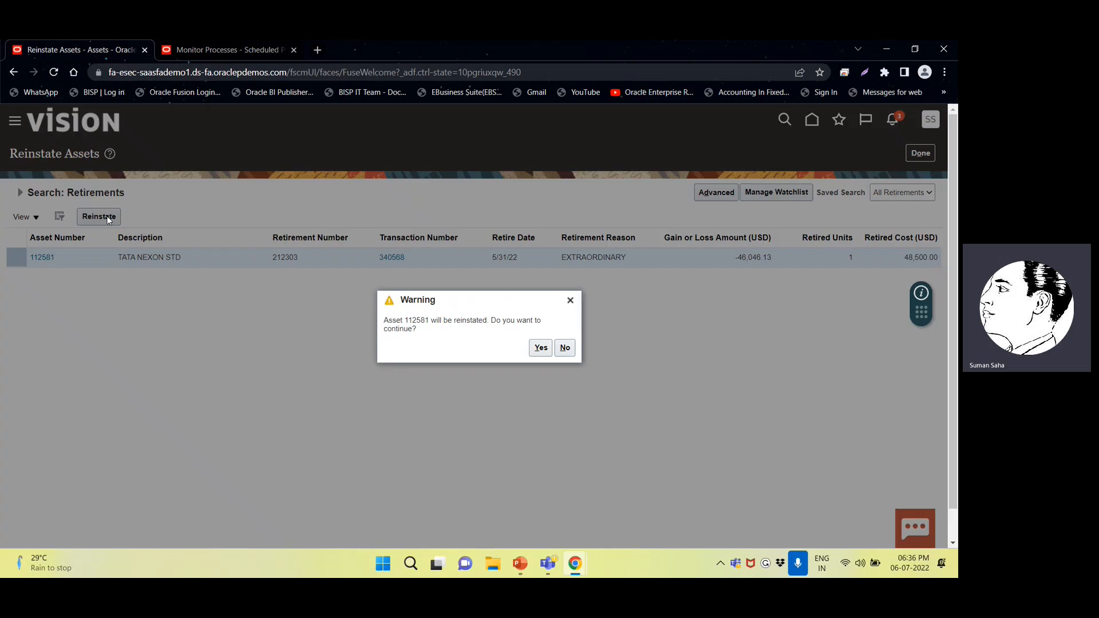
left_click(540, 348)
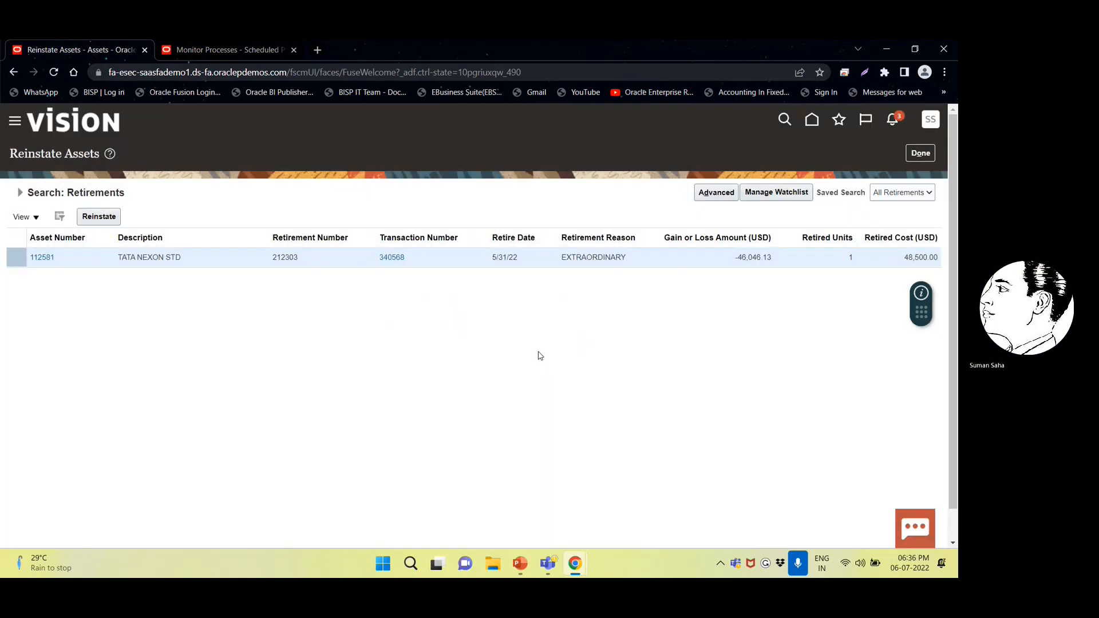
left_click(915, 154)
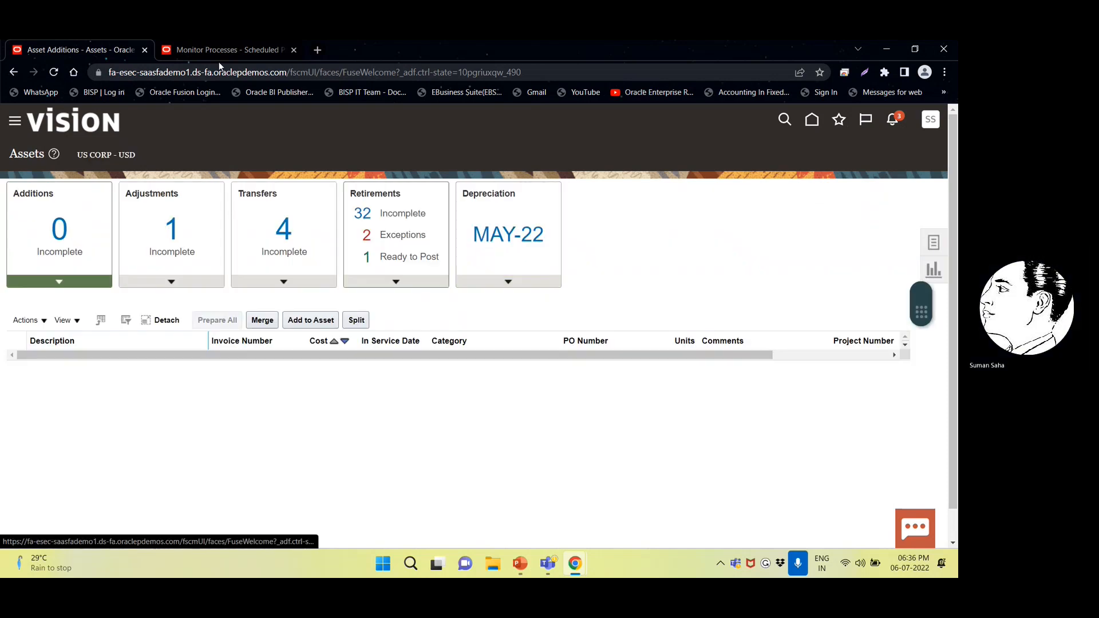
- Open asset 112581 from the asset inquiry's recent additions, review its US CORP transaction history, and return to the Assets overview
left_click(934, 243)
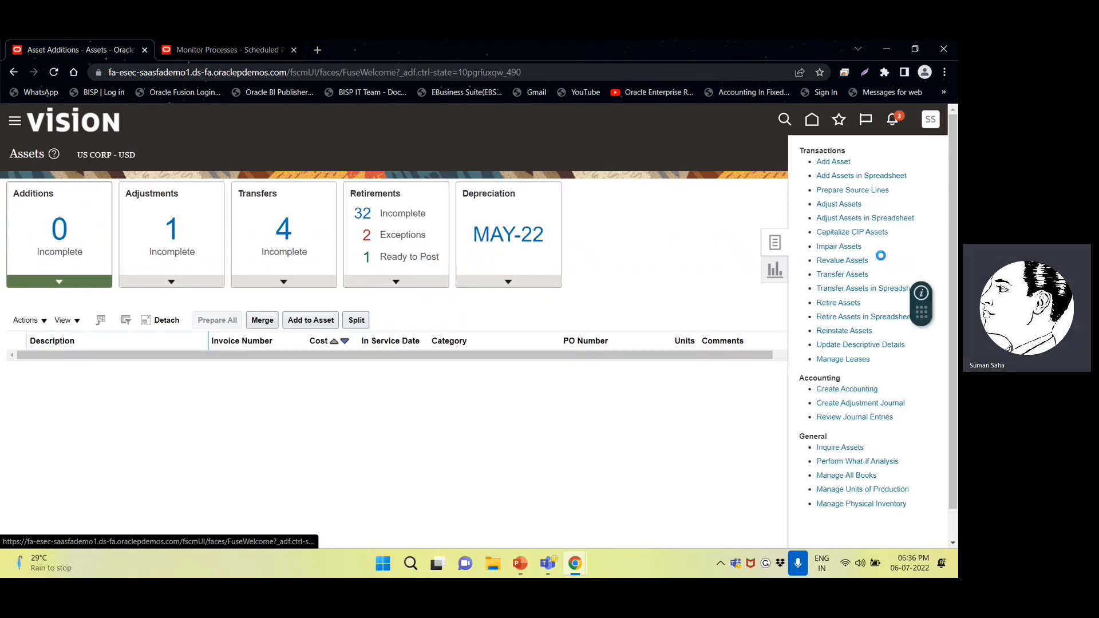
left_click(838, 448)
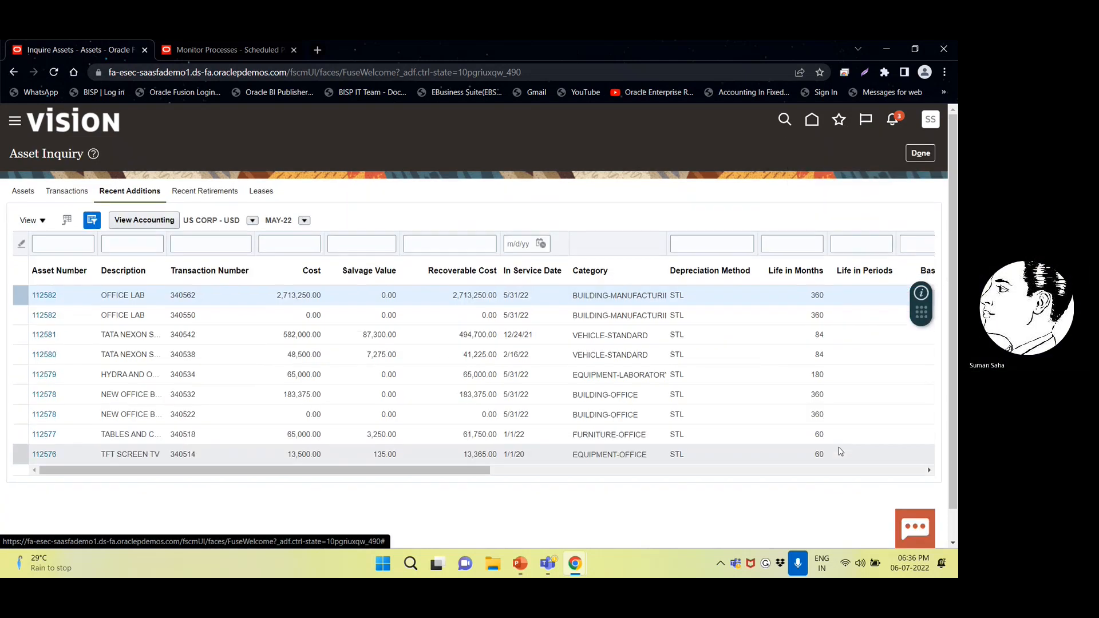
left_click(55, 333)
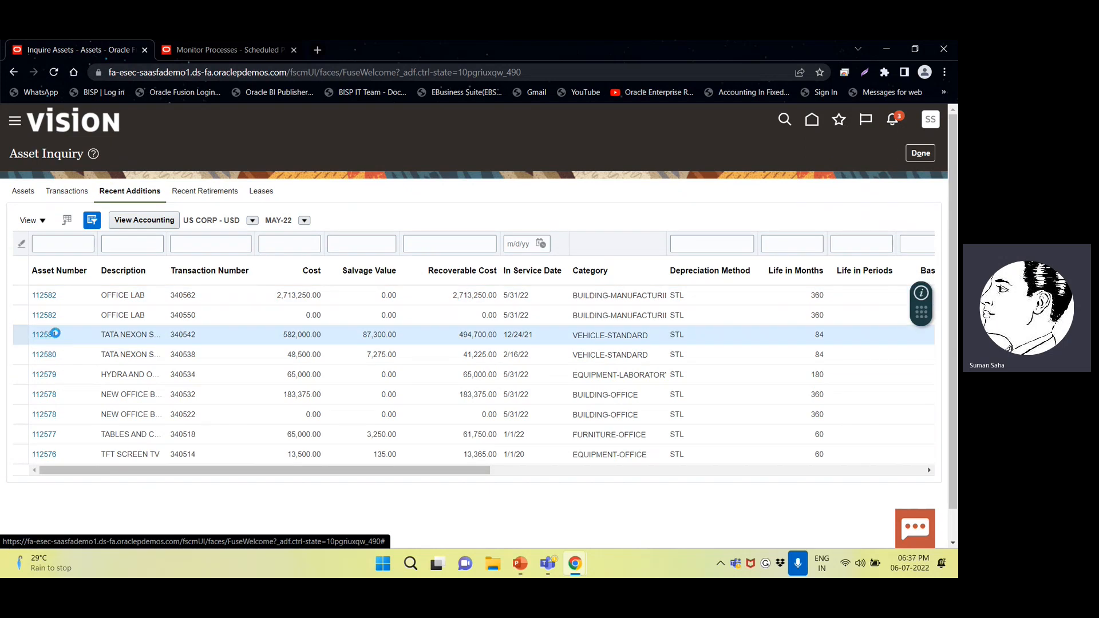
scroll(452, 452, "down", 3)
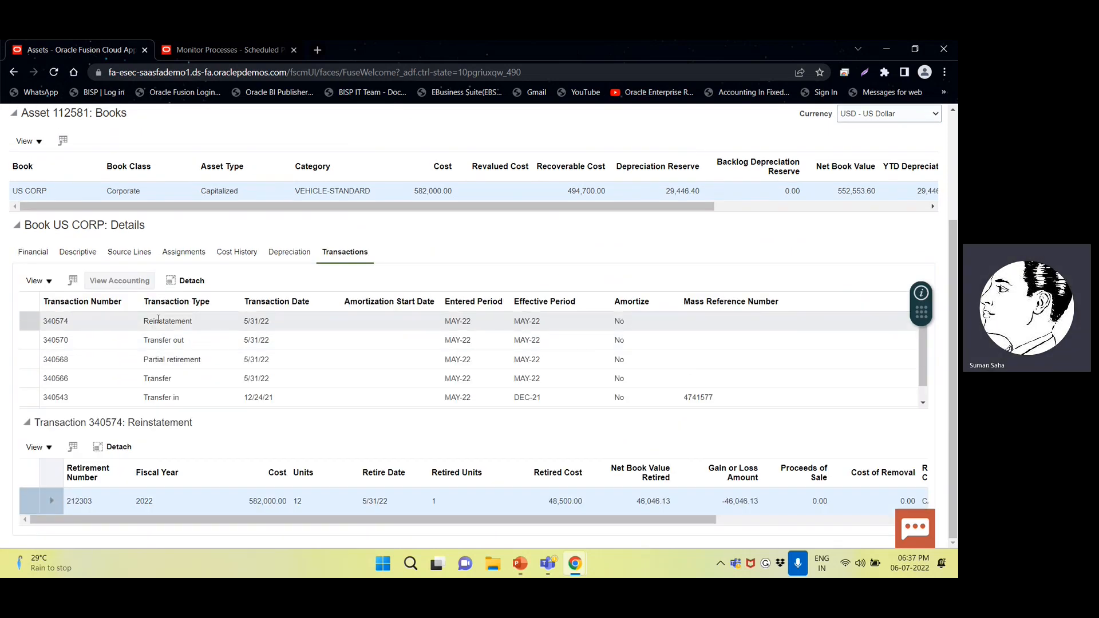
scroll(577, 328, "down", 1)
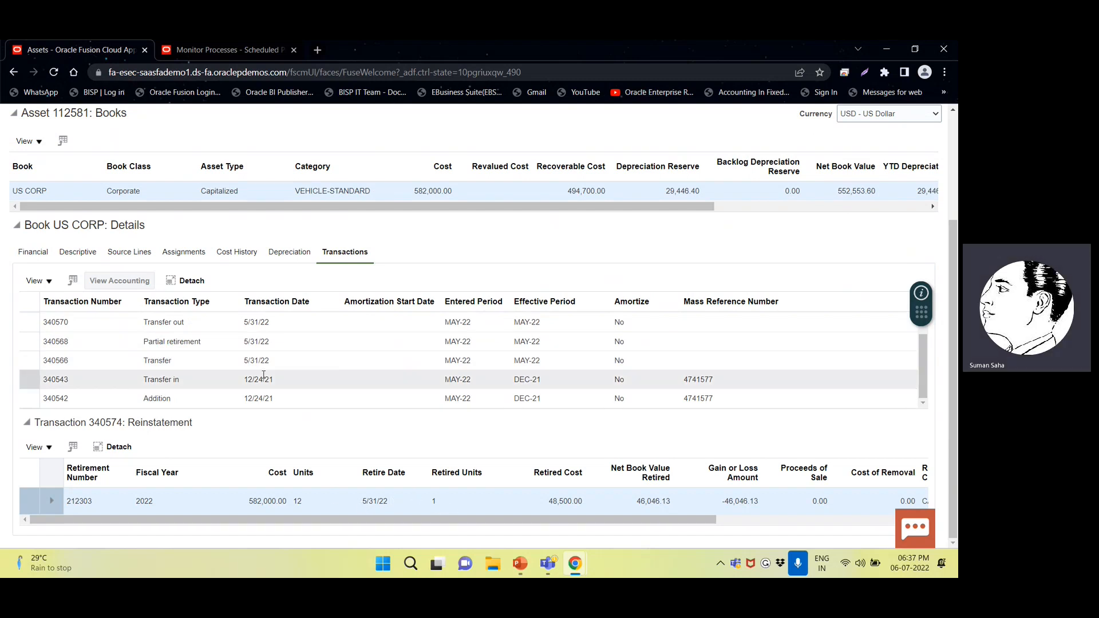
scroll(277, 362, "up", 3)
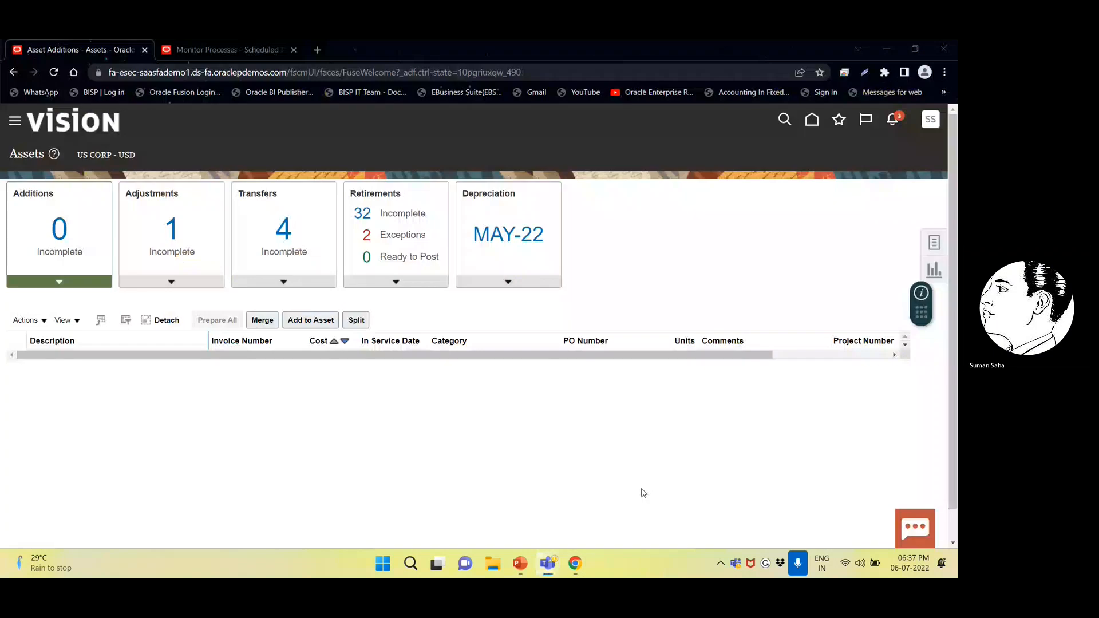
left_click(896, 523)
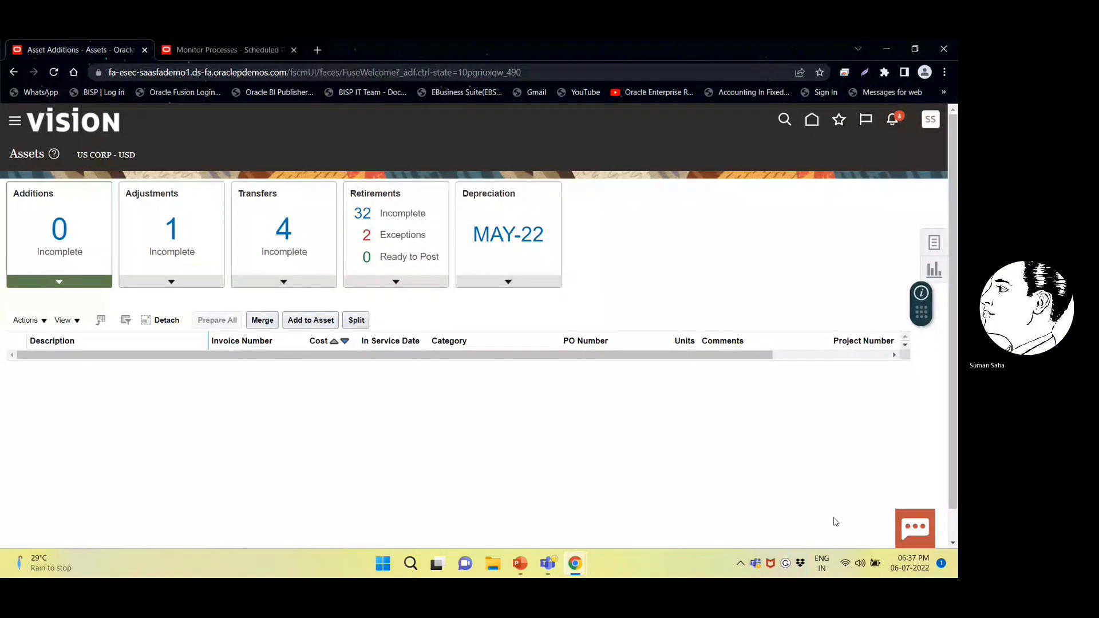